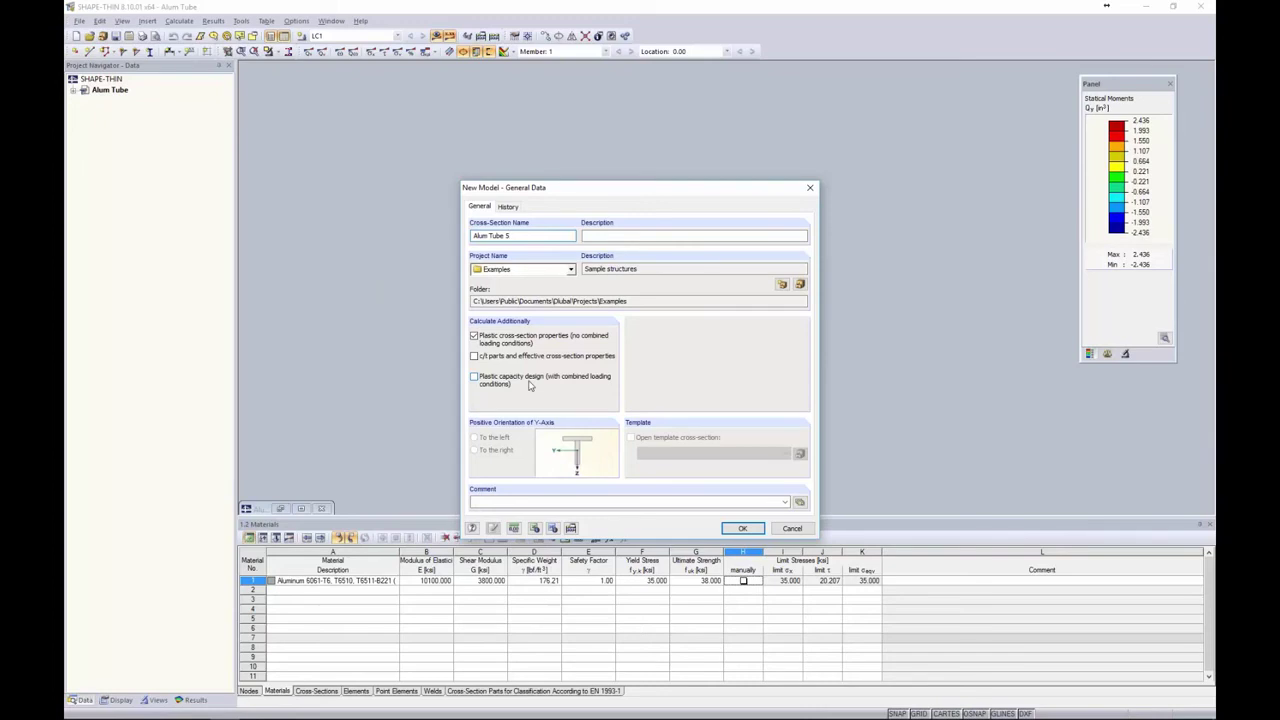
# - Create the cross-section model Alum Tube 5 with plastic cross-section properties and set the DXF template's length unit to inches
pyautogui.click(739, 530)
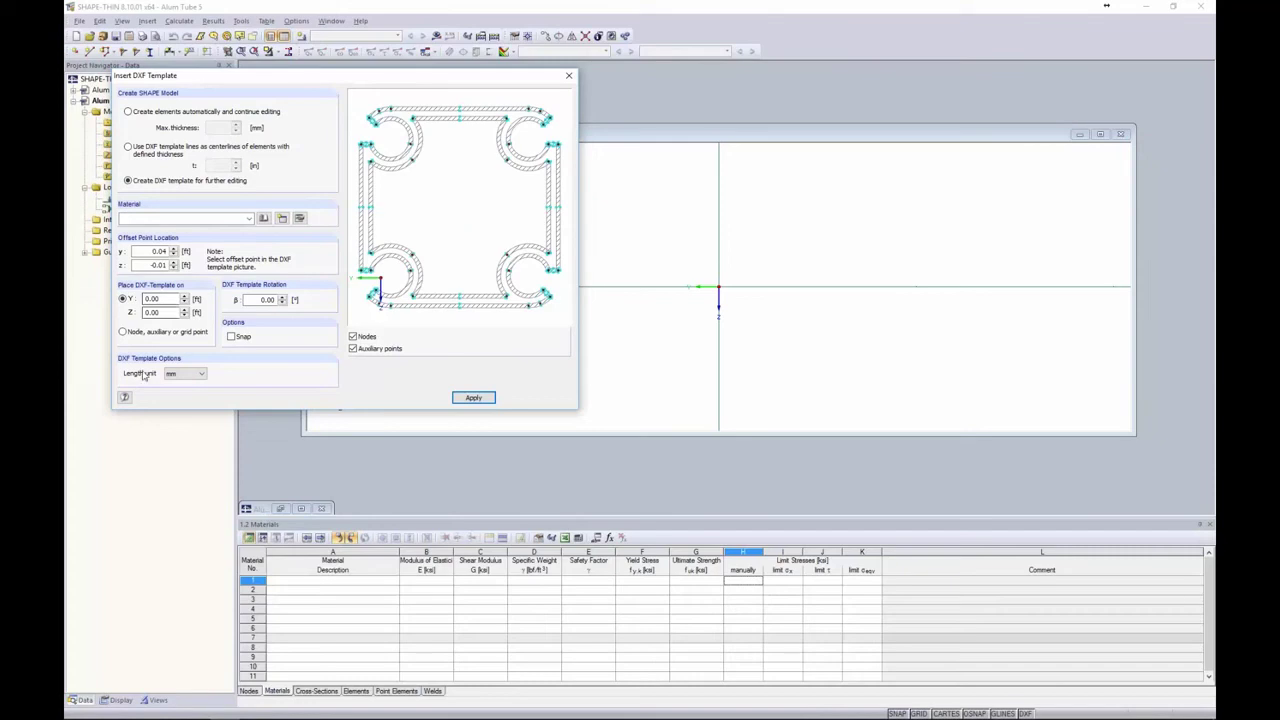
pyautogui.click(196, 375)
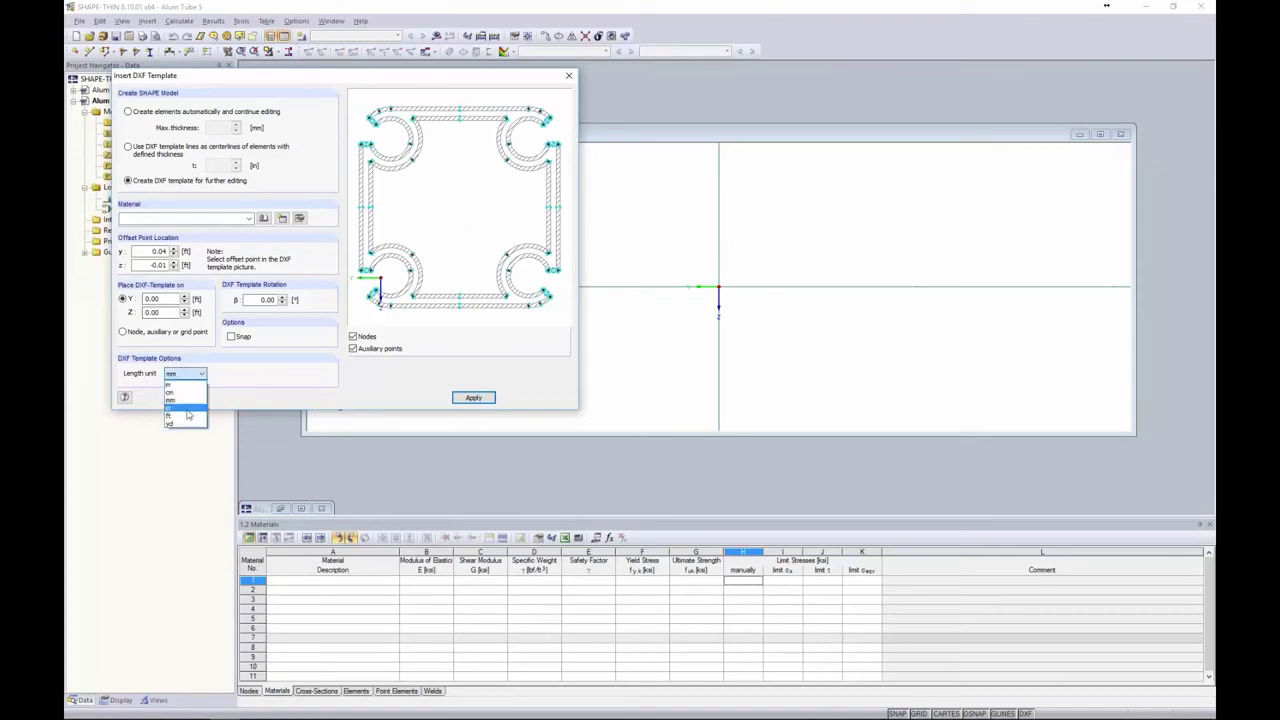
pyautogui.click(182, 406)
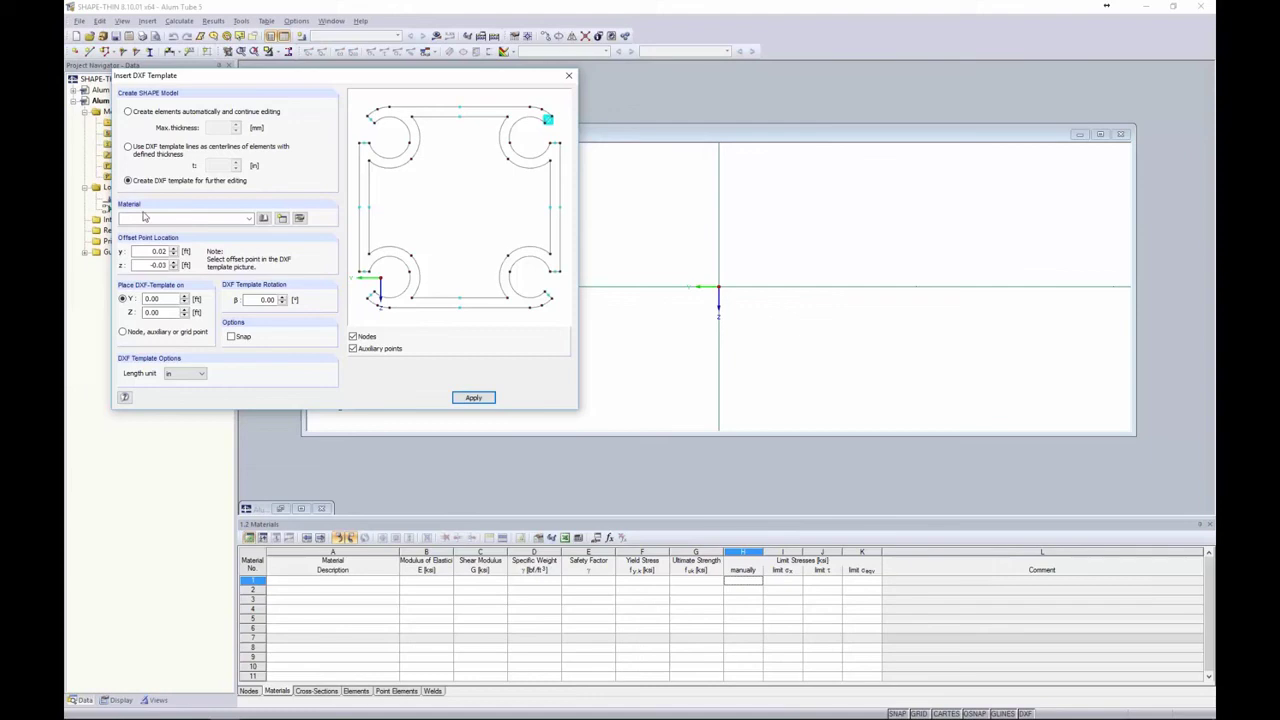
# - Assign Aluminum 6061-T6, T6510, T6511-B221 (Extrusion), Note 1 from the material library, filtered to ASTM and the USA favorites group
pyautogui.click(264, 218)
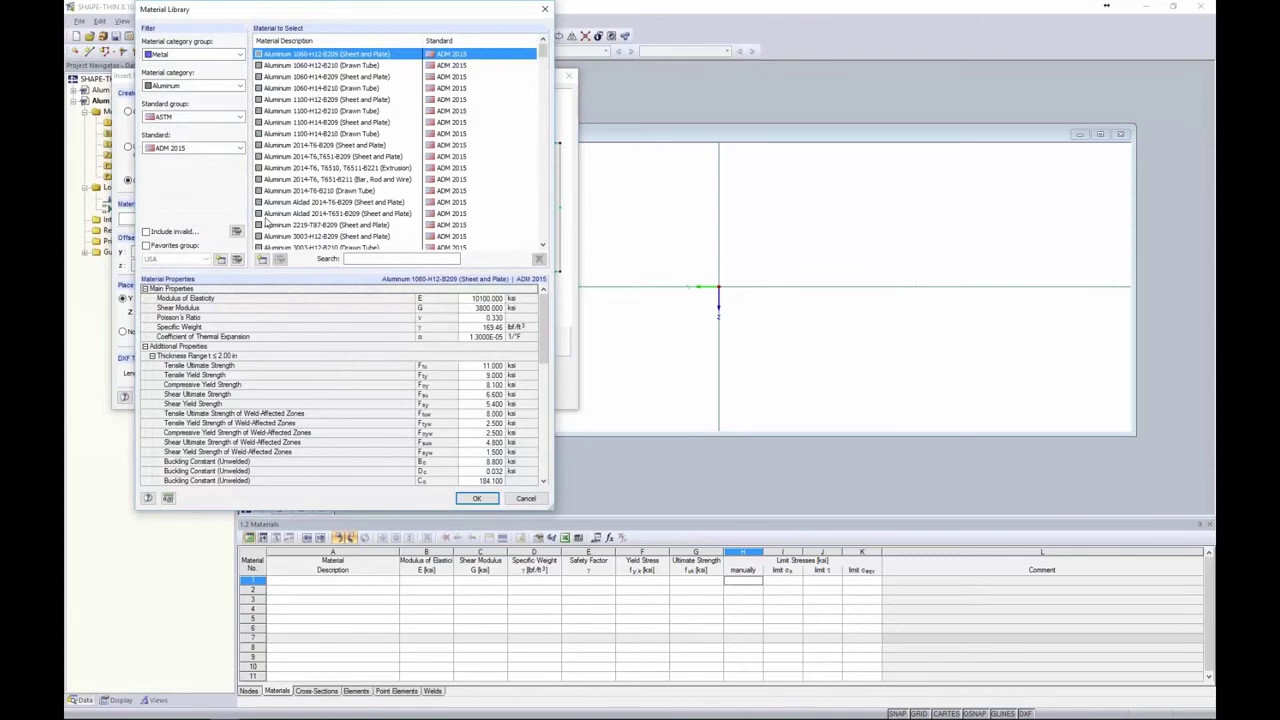
pyautogui.click(168, 57)
pyautogui.click(172, 86)
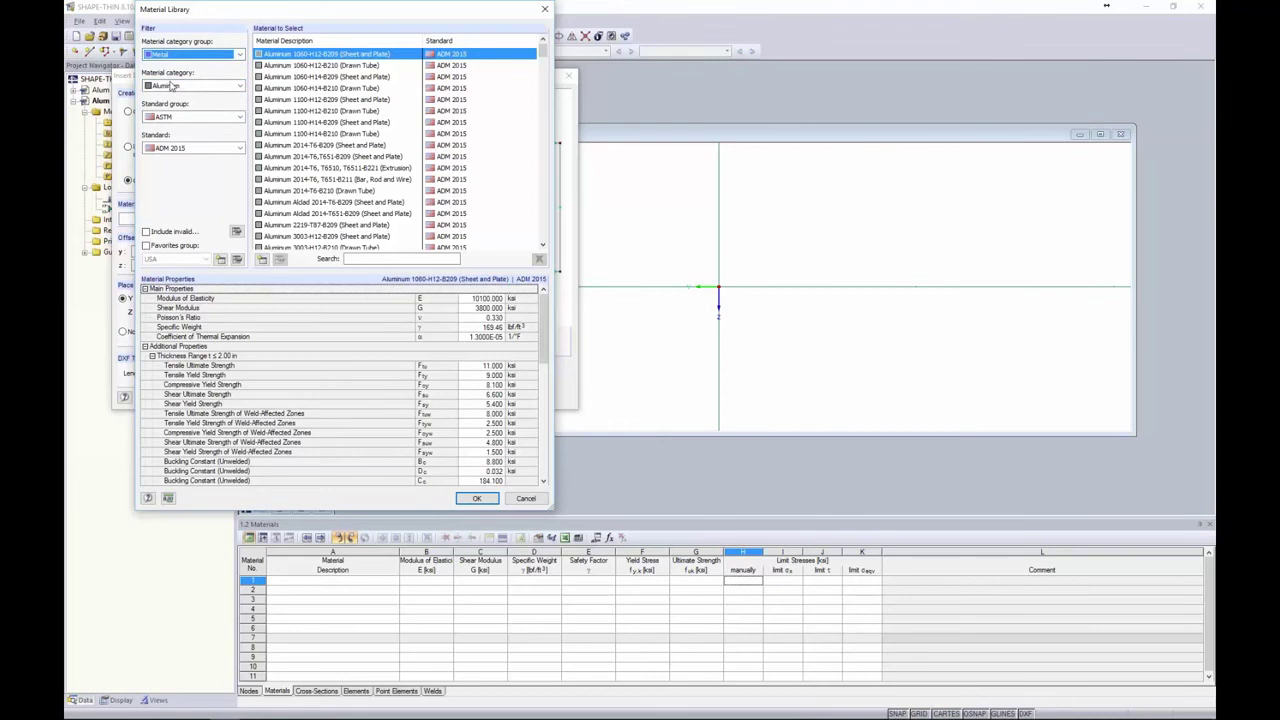
pyautogui.click(182, 117)
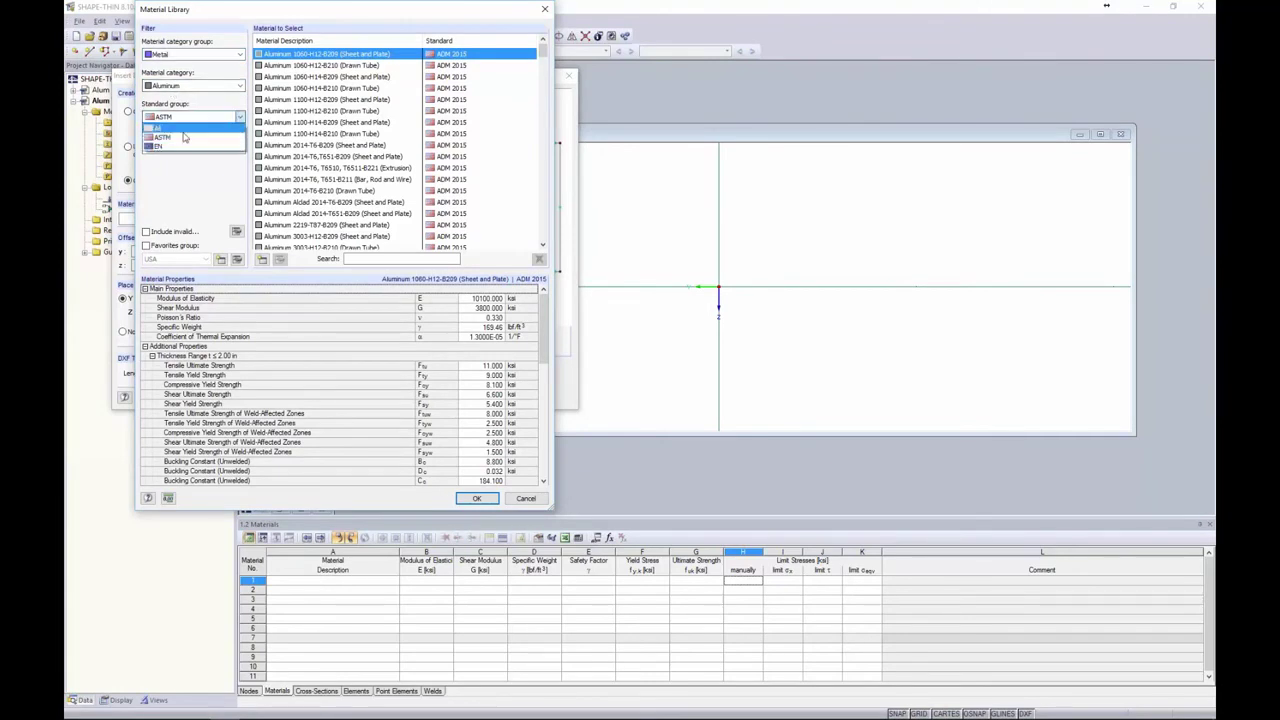
pyautogui.click(184, 137)
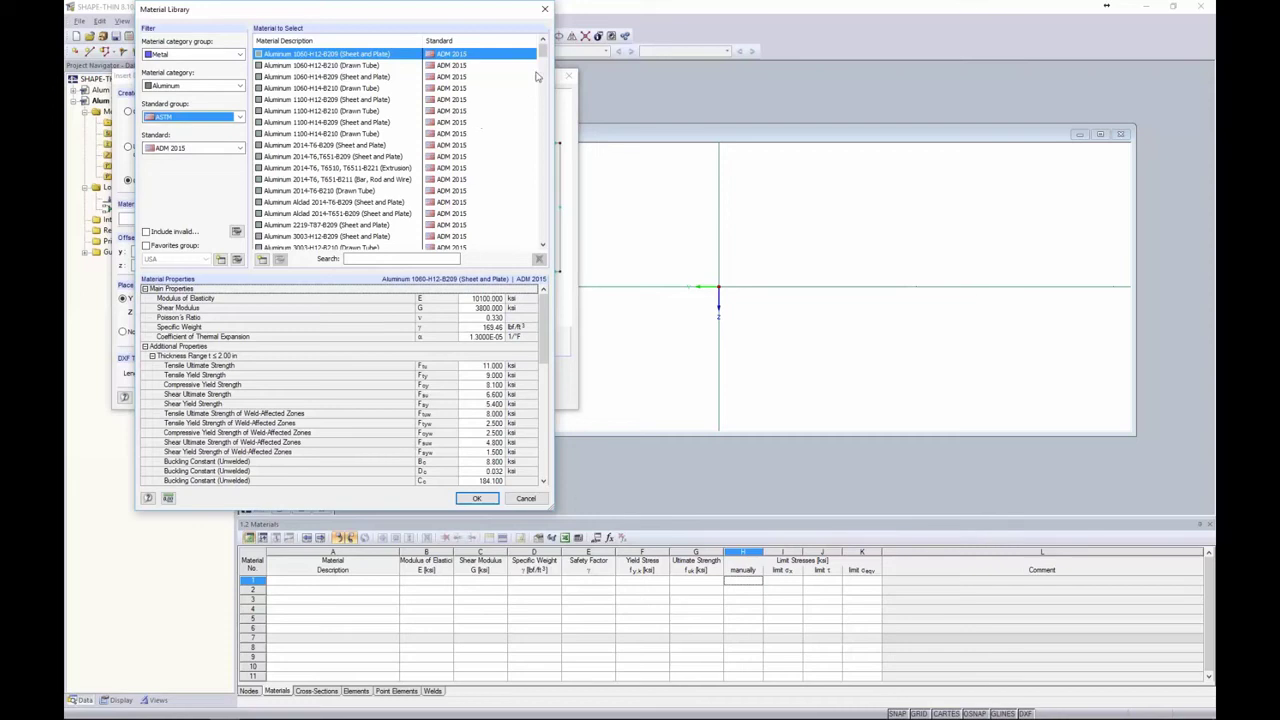
pyautogui.moveTo(543, 52); pyautogui.dragTo(540, 238)
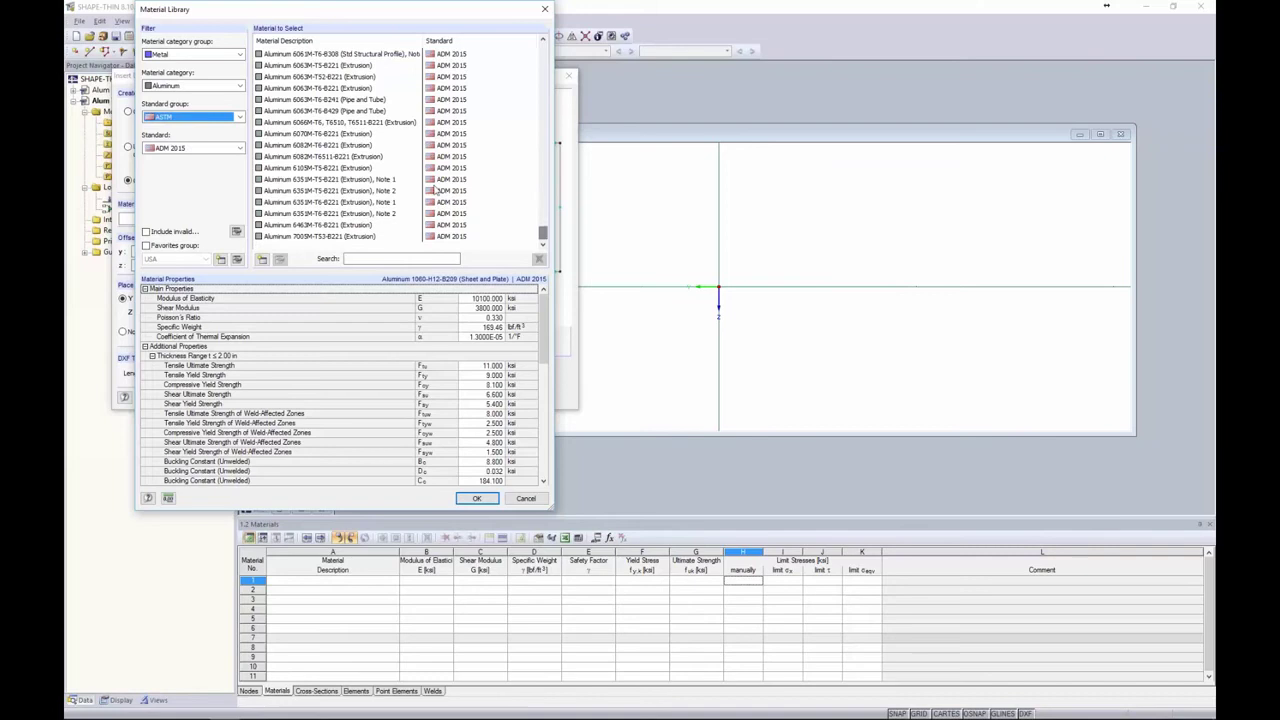
pyautogui.click(147, 246)
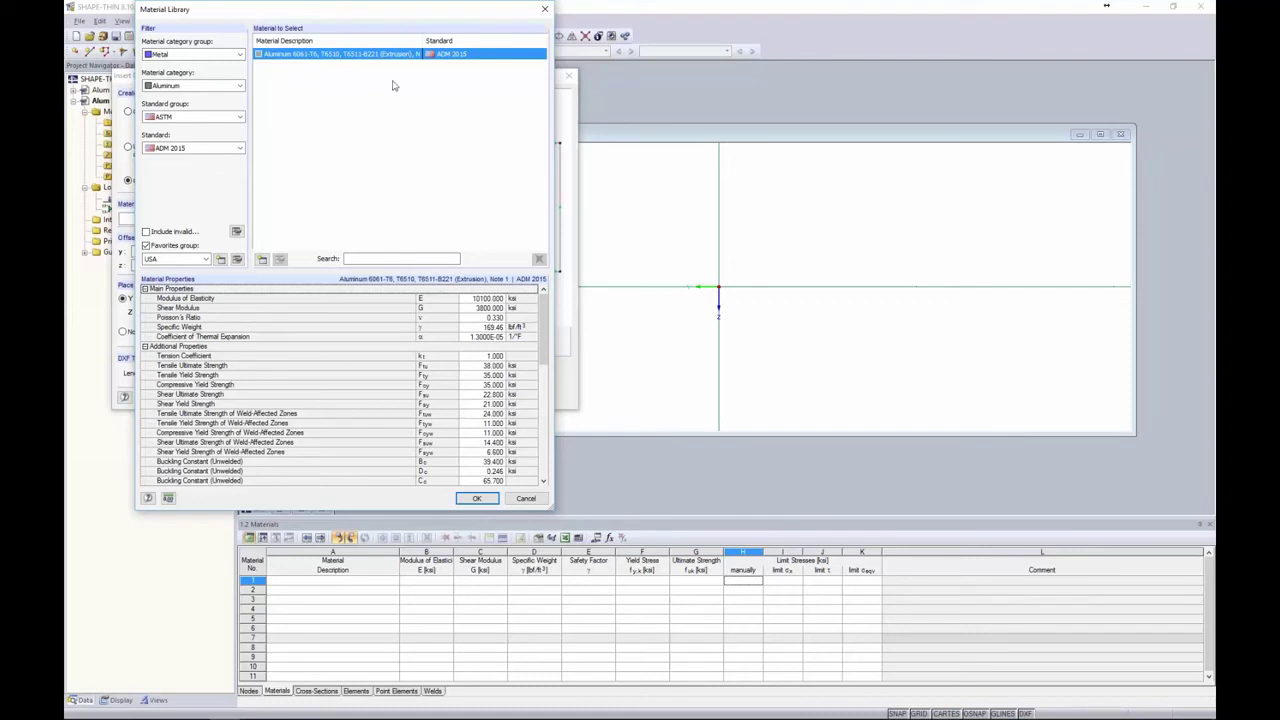
pyautogui.moveTo(547, 302); pyautogui.dragTo(533, 425)
pyautogui.scroll(7, 533, 425)
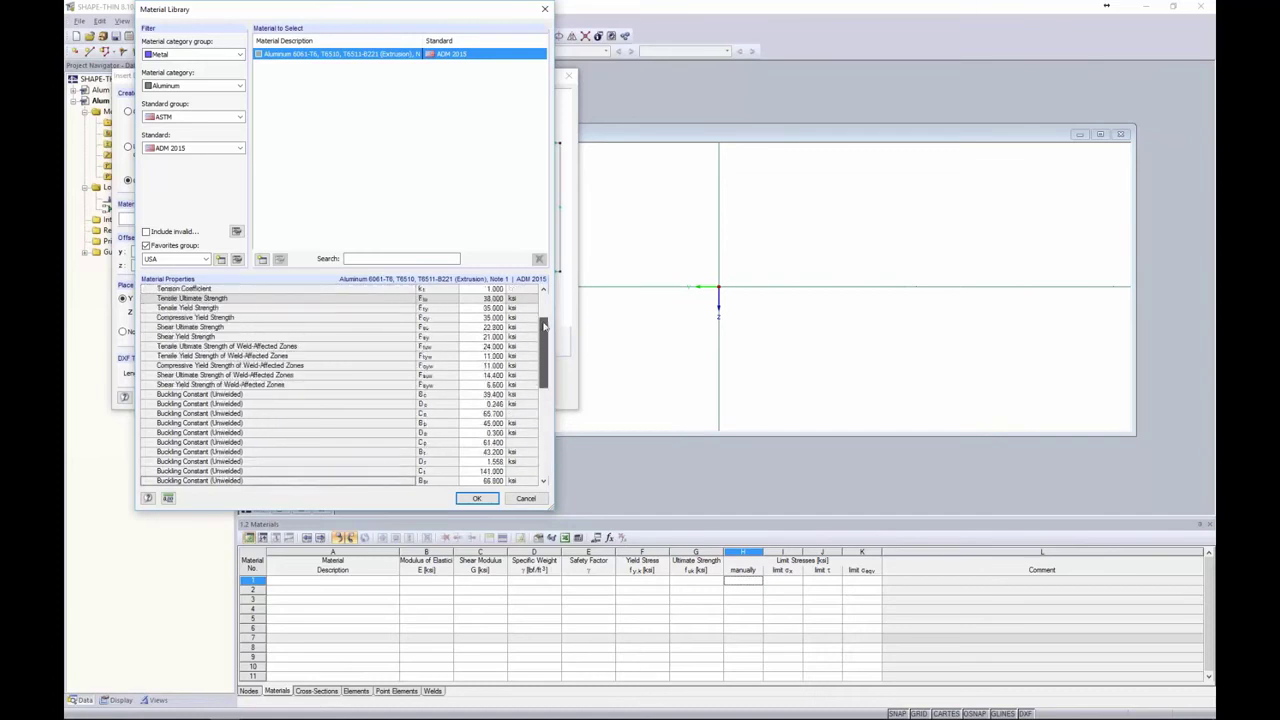
pyautogui.click(475, 498)
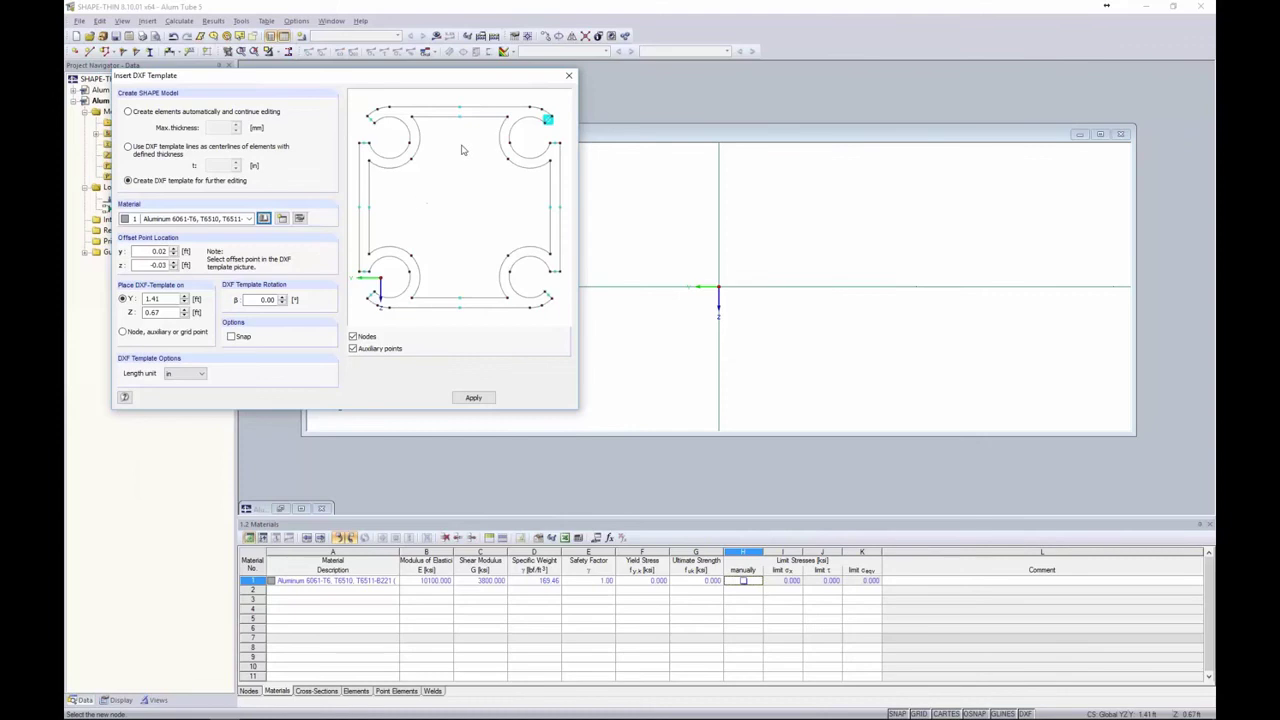
# - Place the DXF template at the origin by the midpoint of its upper outer edge and maximize the model window
pyautogui.click(459, 108)
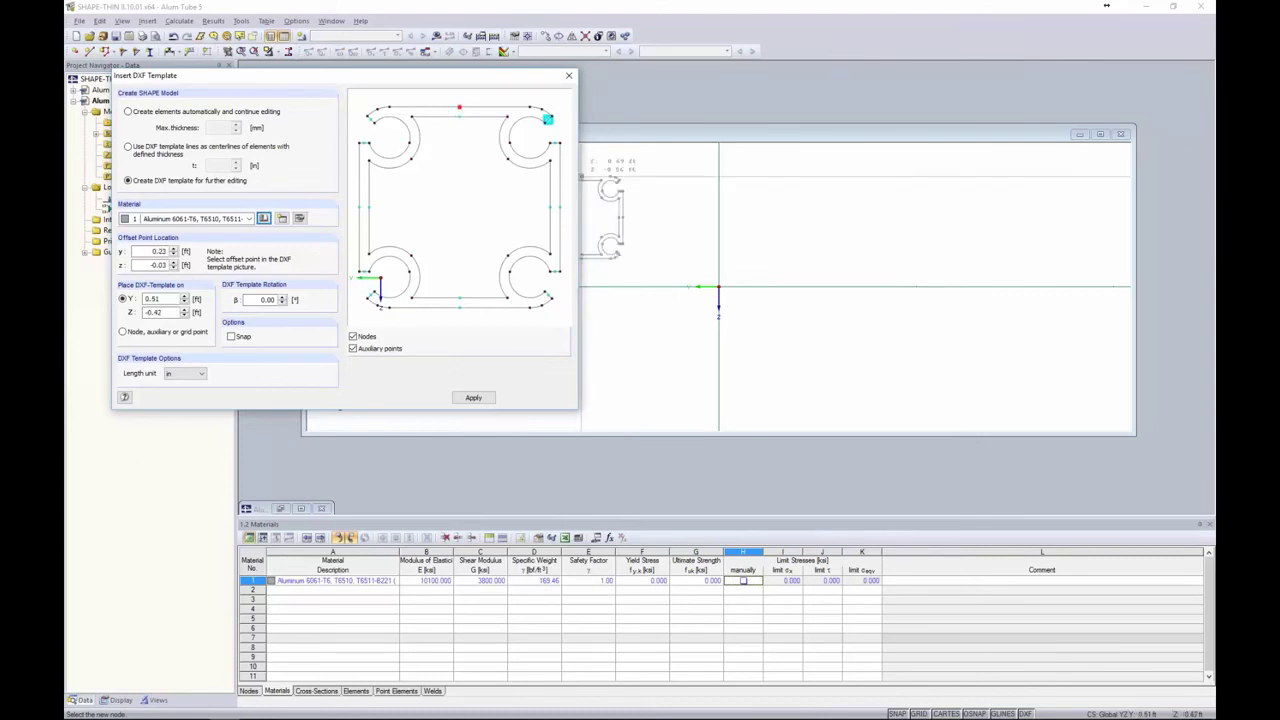
pyautogui.click(719, 287)
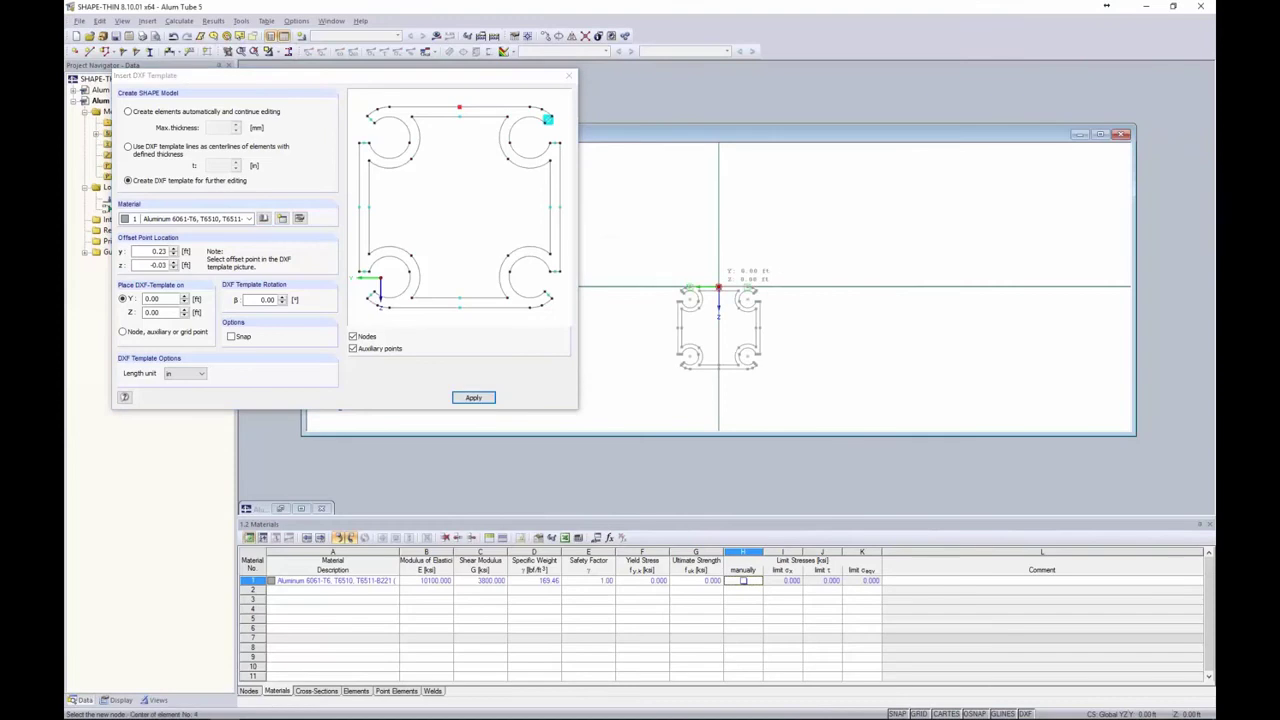
pyautogui.press('Escape')
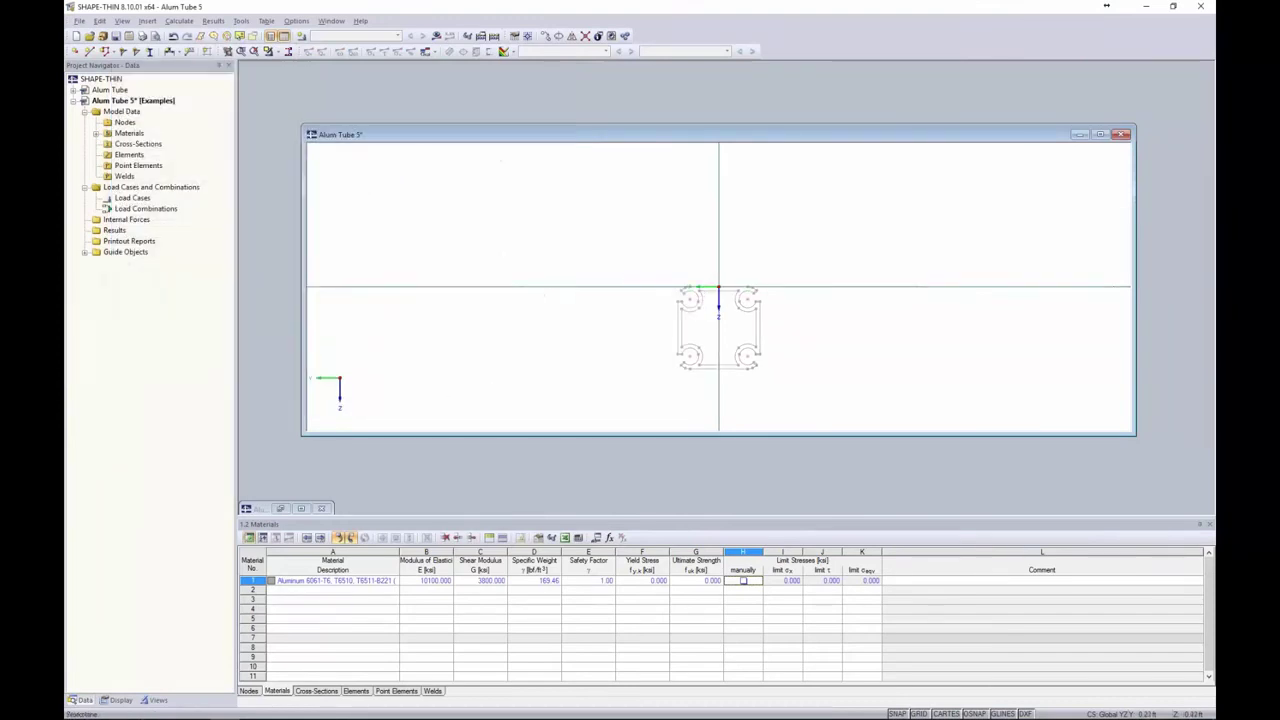
pyautogui.doubleClick(669, 135)
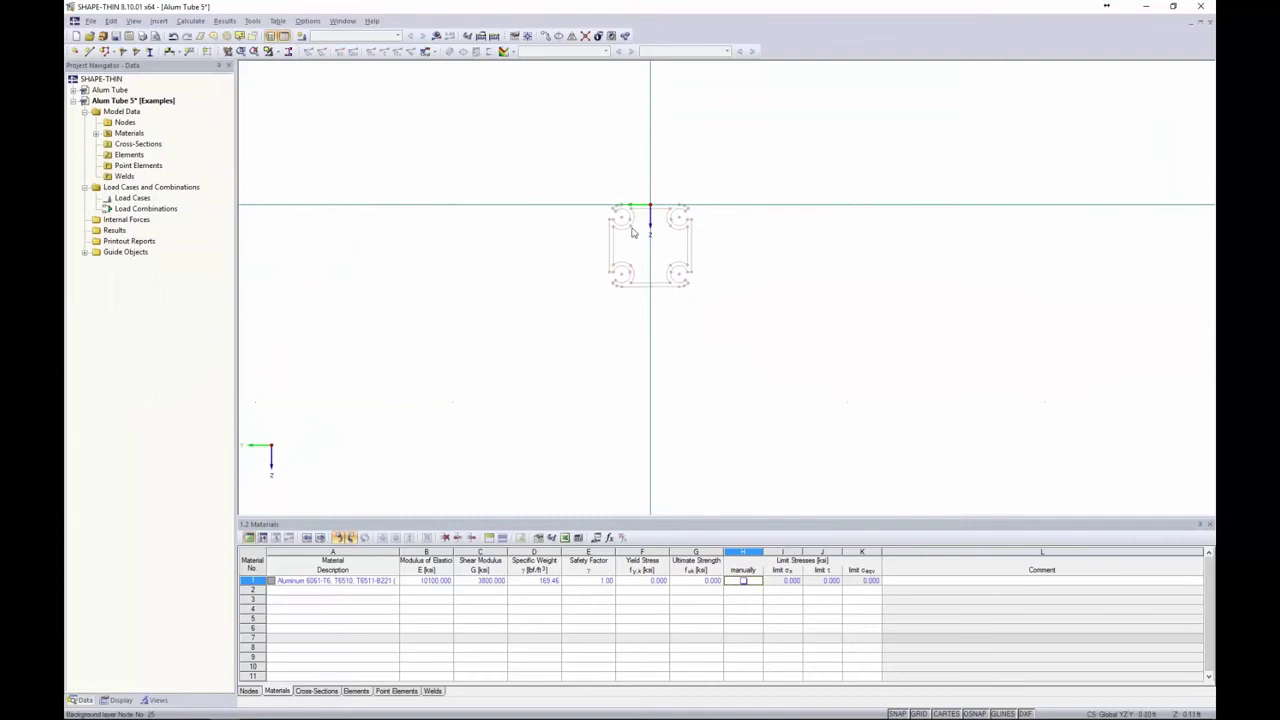
# - Examine the DXF outline around the two upper screw slots and the adjoining walls
pyautogui.scroll(2, 648, 218)
pyautogui.scroll(2, 648, 218)
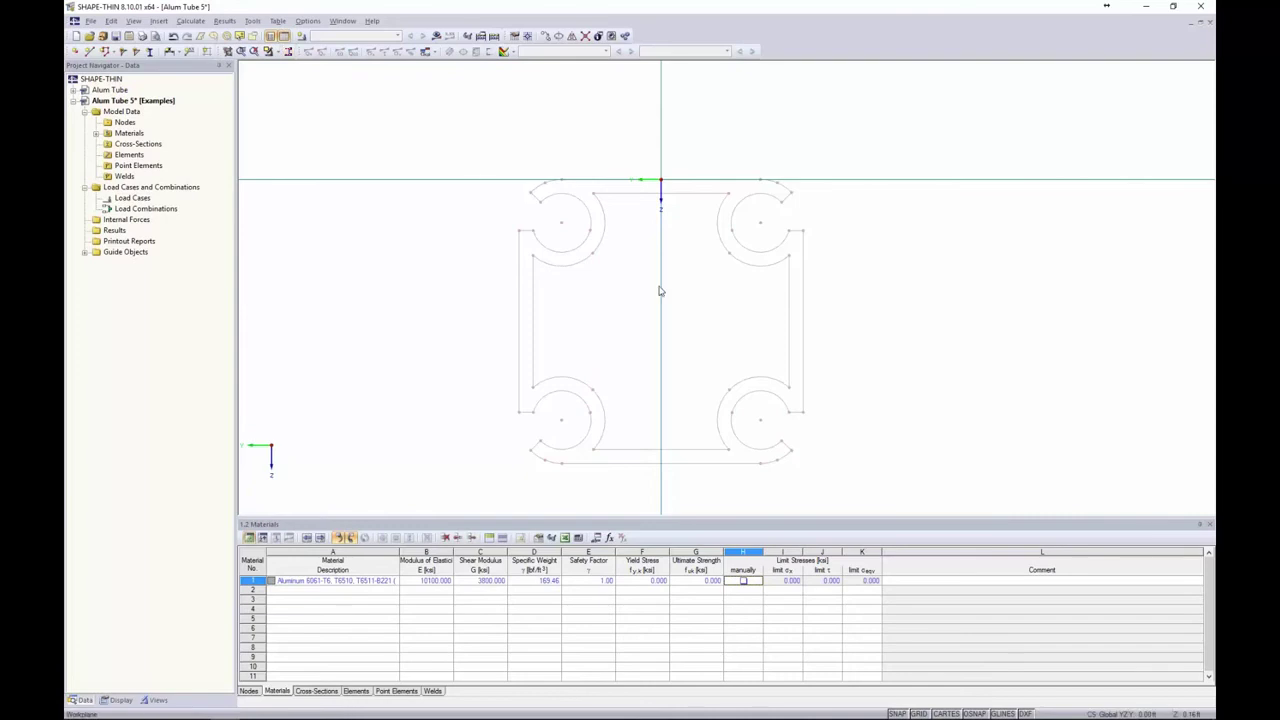
pyautogui.moveTo(660, 289); pyautogui.dragTo(651, 271, button='middle')
pyautogui.scroll(3, 569, 251)
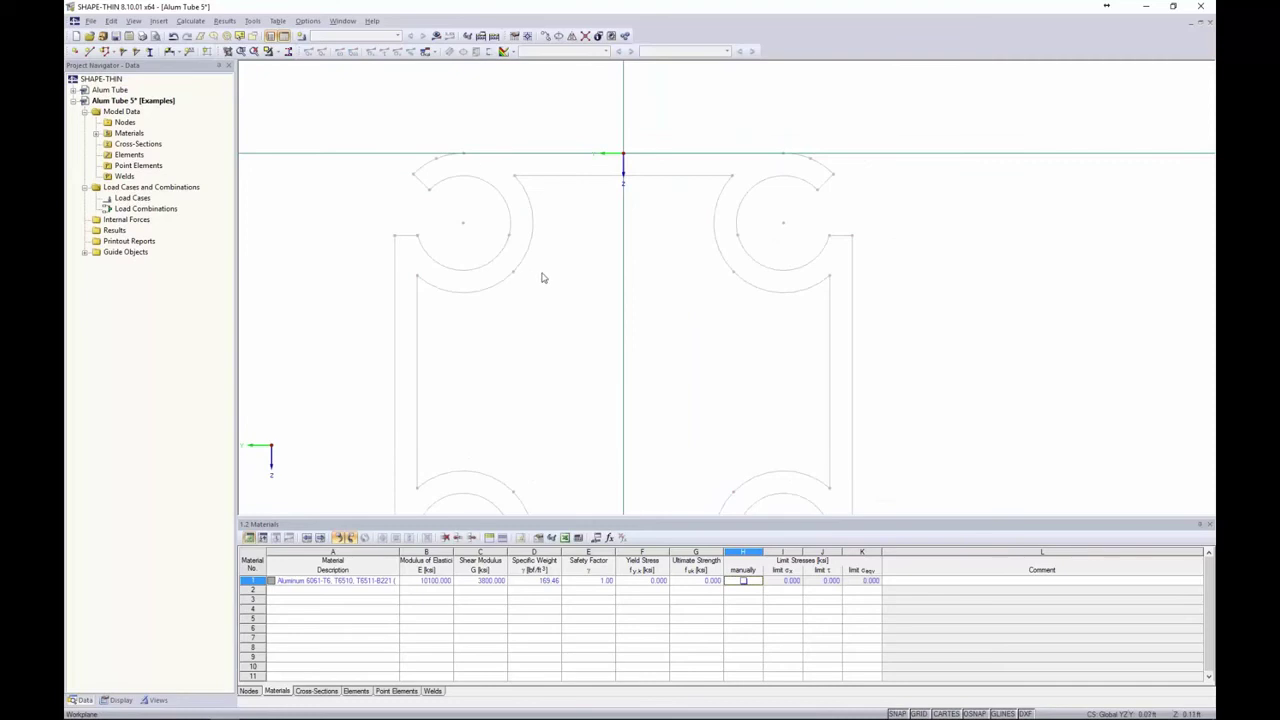
pyautogui.scroll(1, 543, 277)
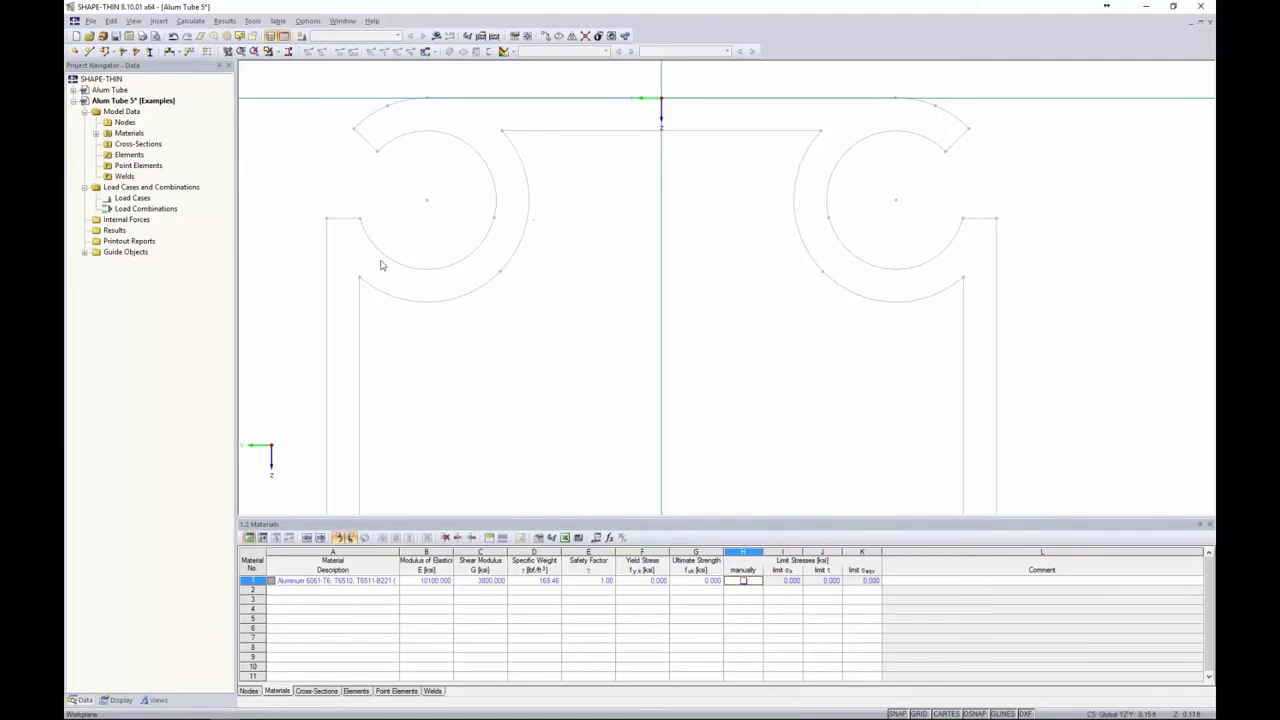
pyautogui.scroll(-1, 349, 256)
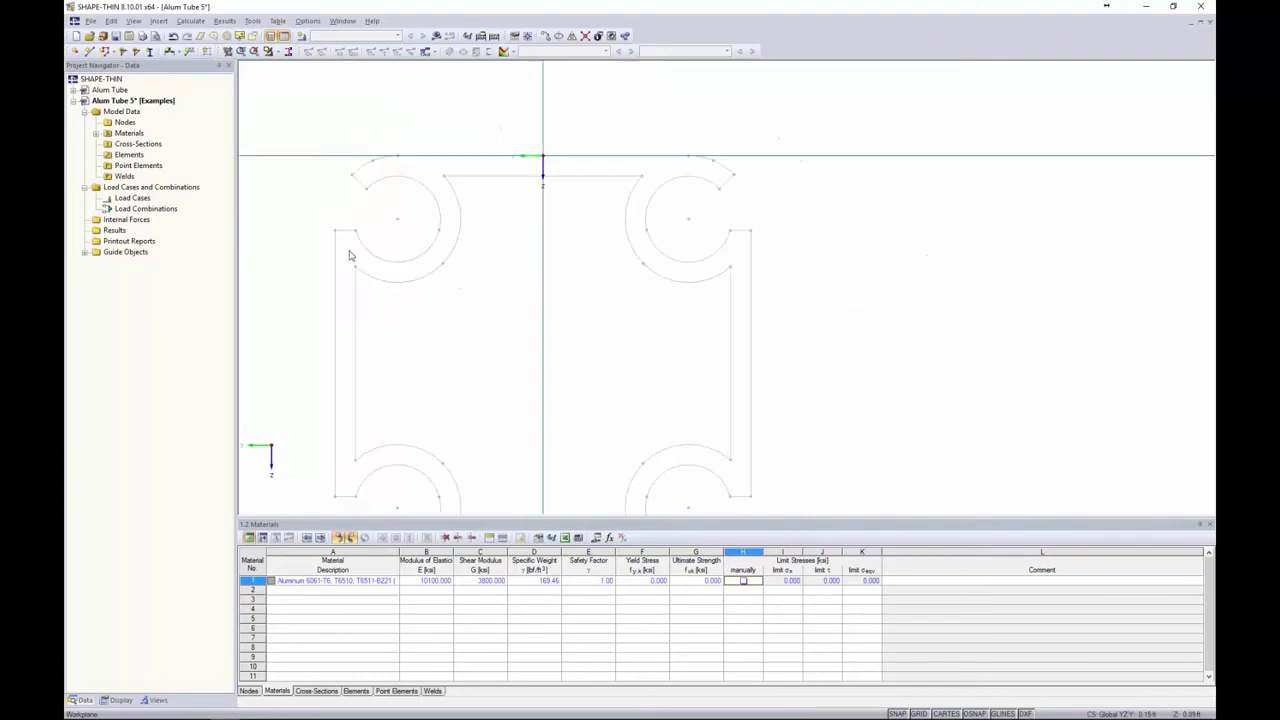
pyautogui.scroll(5, 453, 237)
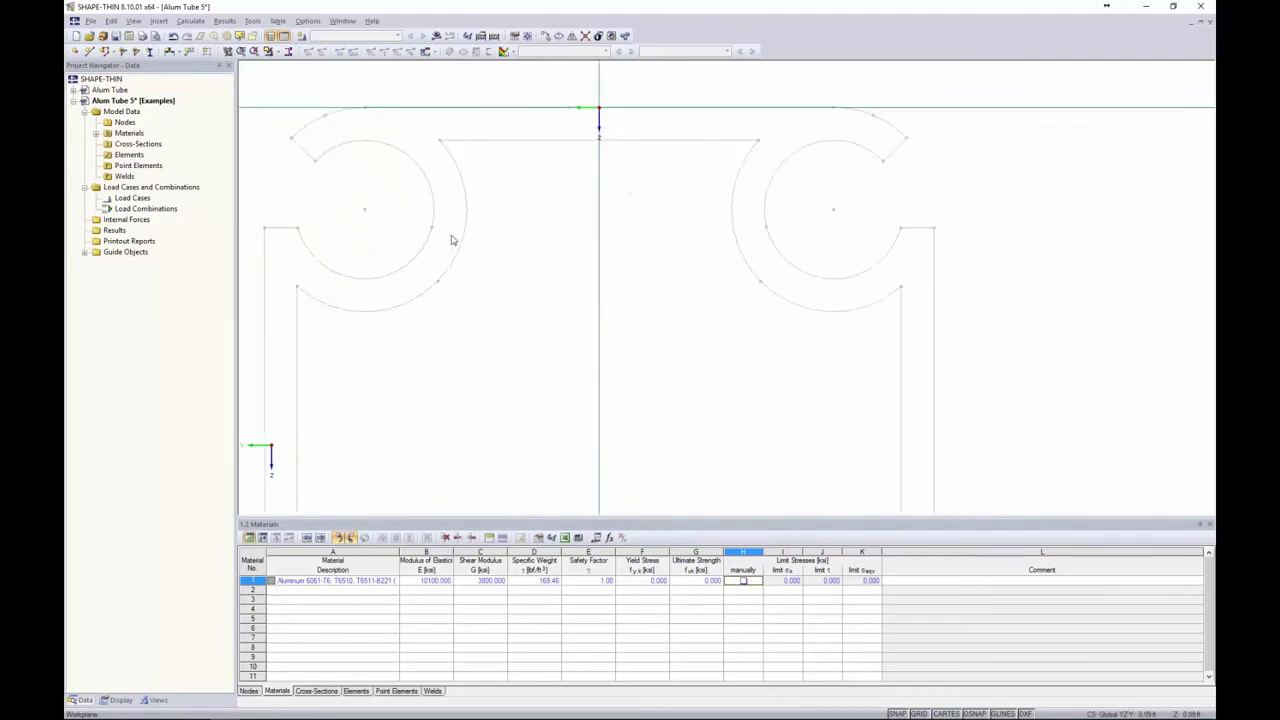
pyautogui.scroll(-1, 453, 237)
pyautogui.moveTo(593, 259); pyautogui.dragTo(662, 294, button='middle')
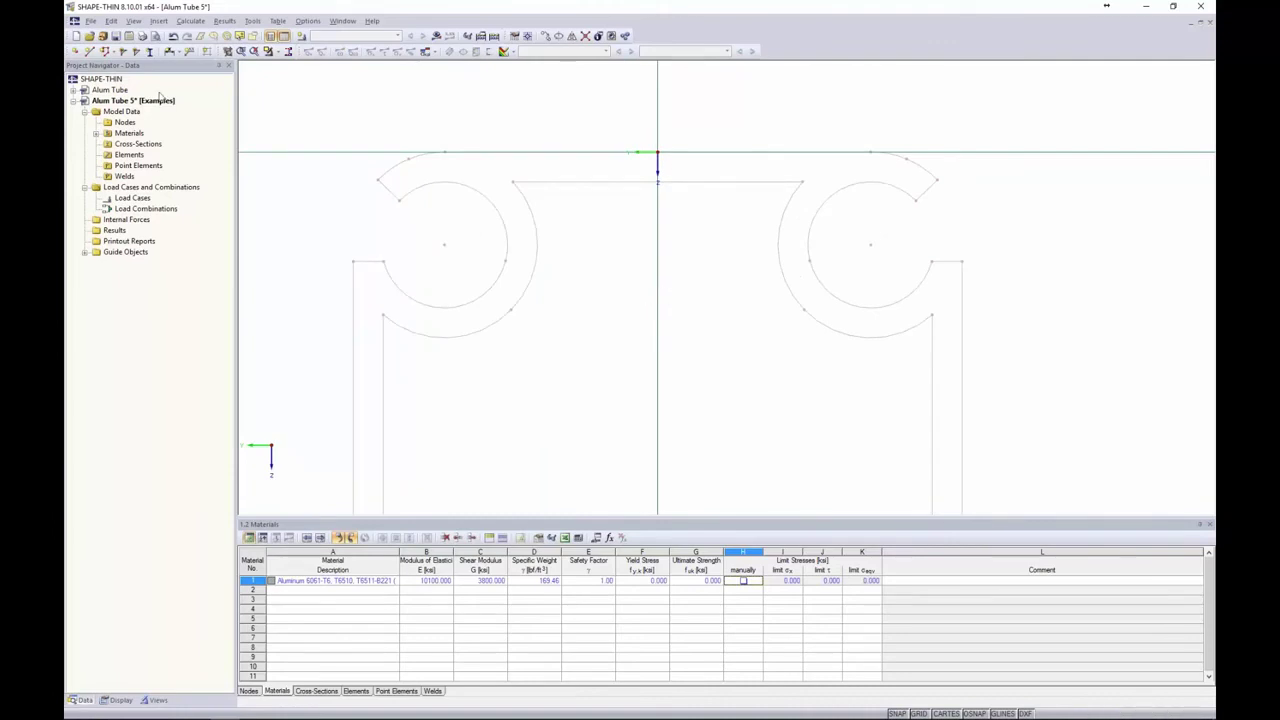
# - Draw a single-line element of 0 in thickness from the upper-left slot's inner arc node perpendicular to its outer arc
pyautogui.click(88, 51)
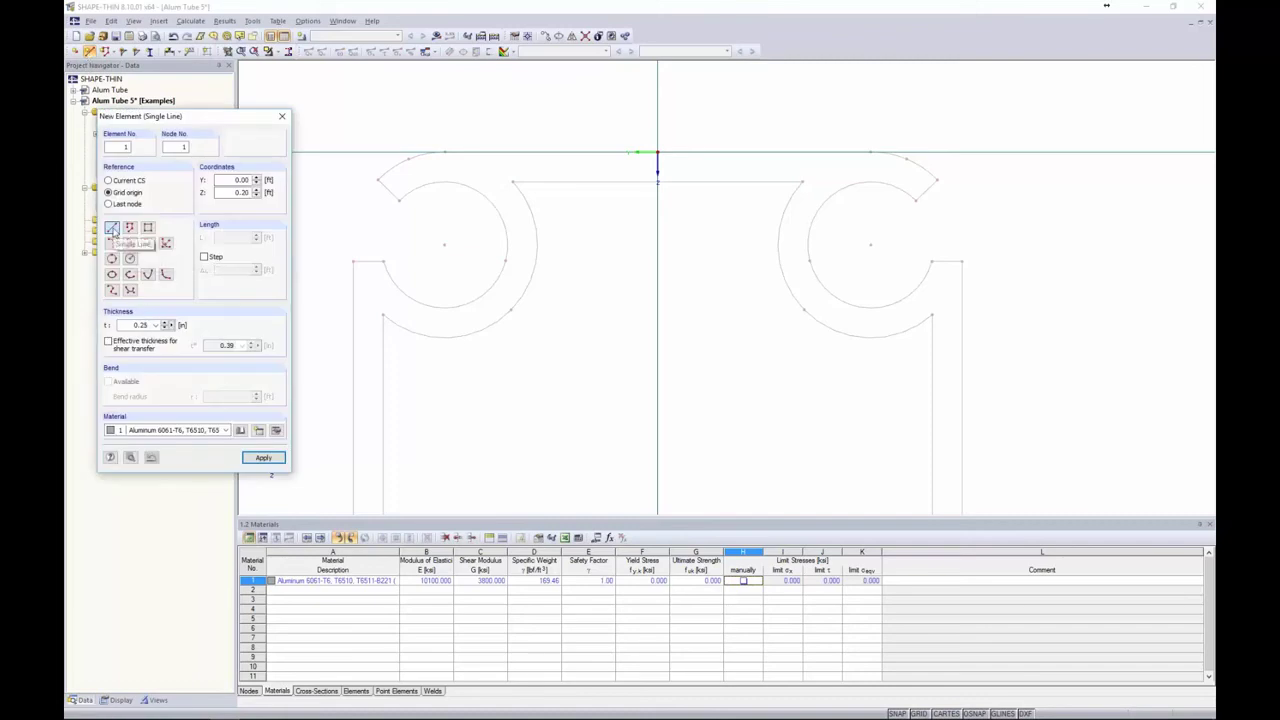
pyautogui.doubleClick(141, 325)
pyautogui.write('00')
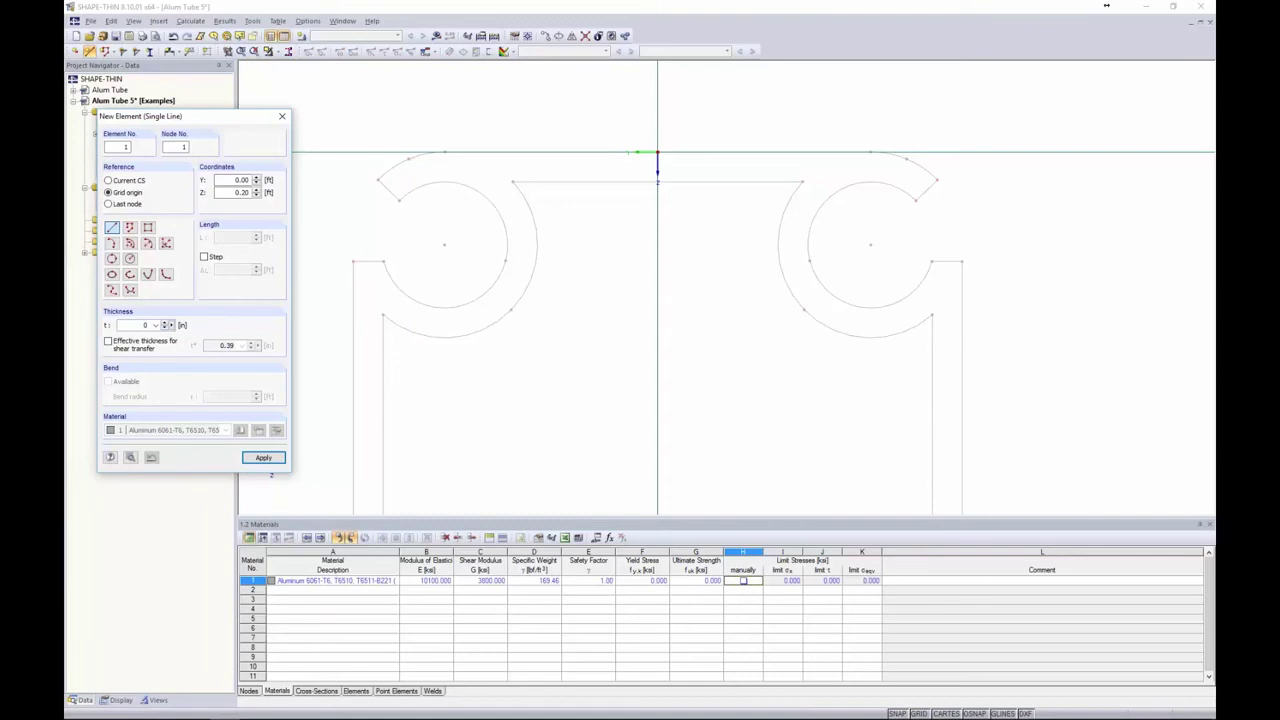
pyautogui.click(505, 261)
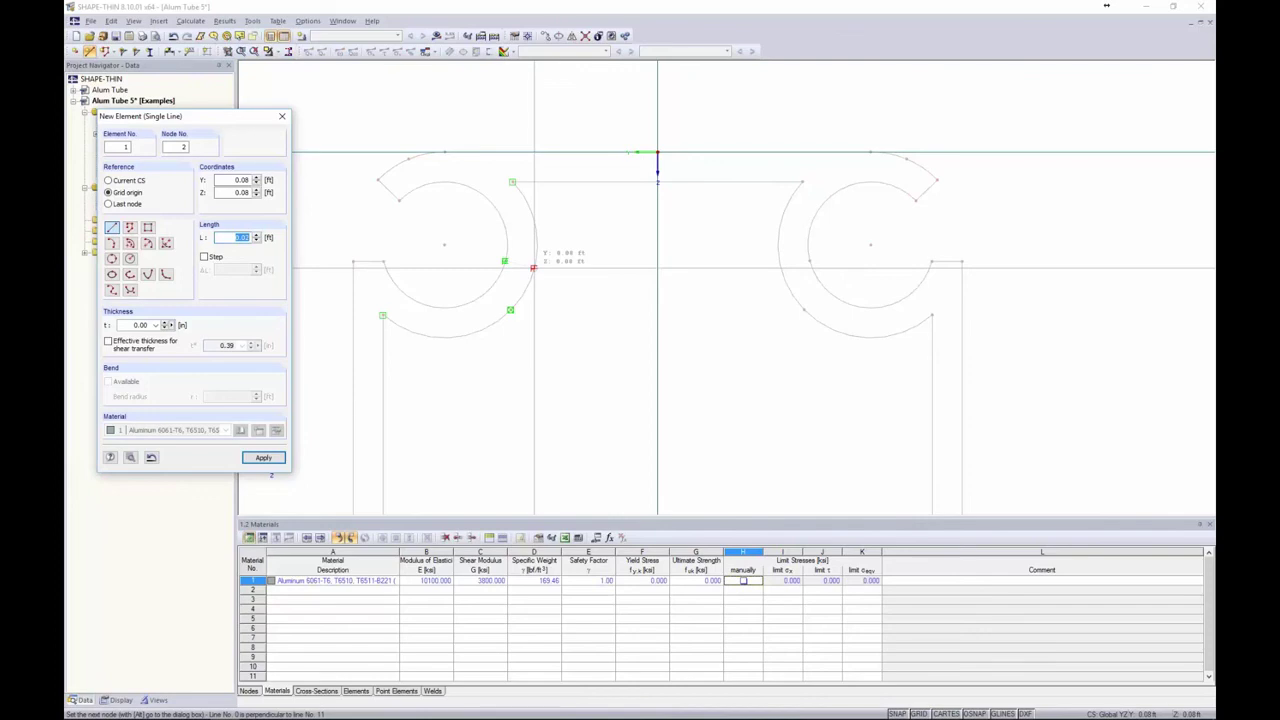
pyautogui.click(534, 267)
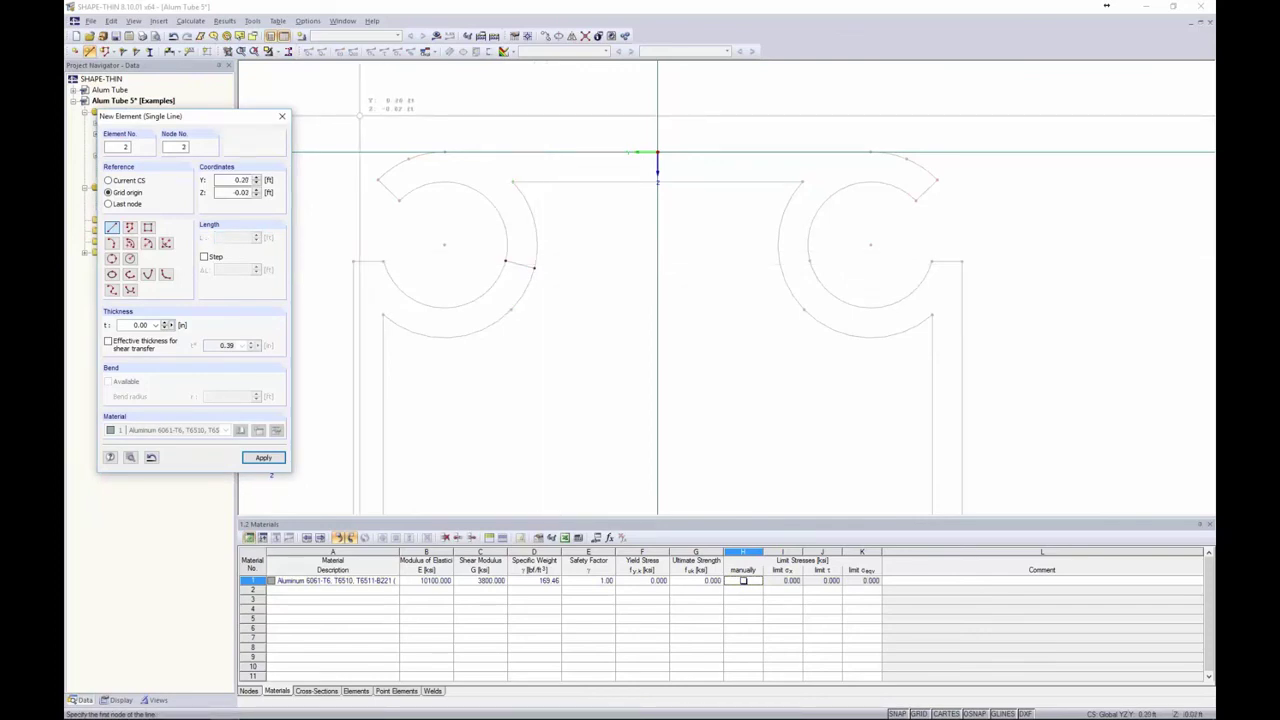
pyautogui.press('Escape')
# - Divide the short line across the slot wall into two elements using 1 intermediate node
pyautogui.scroll(2, 505, 267)
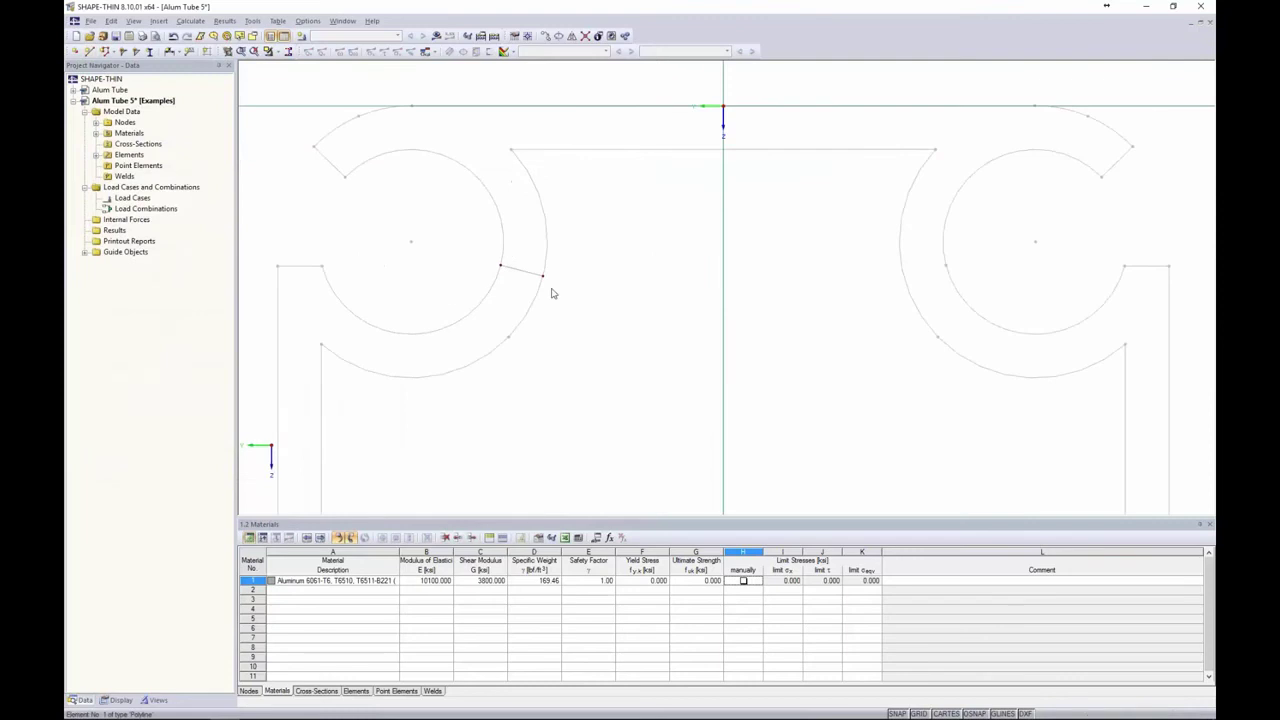
pyautogui.click(505, 267)
pyautogui.rightClick(506, 268)
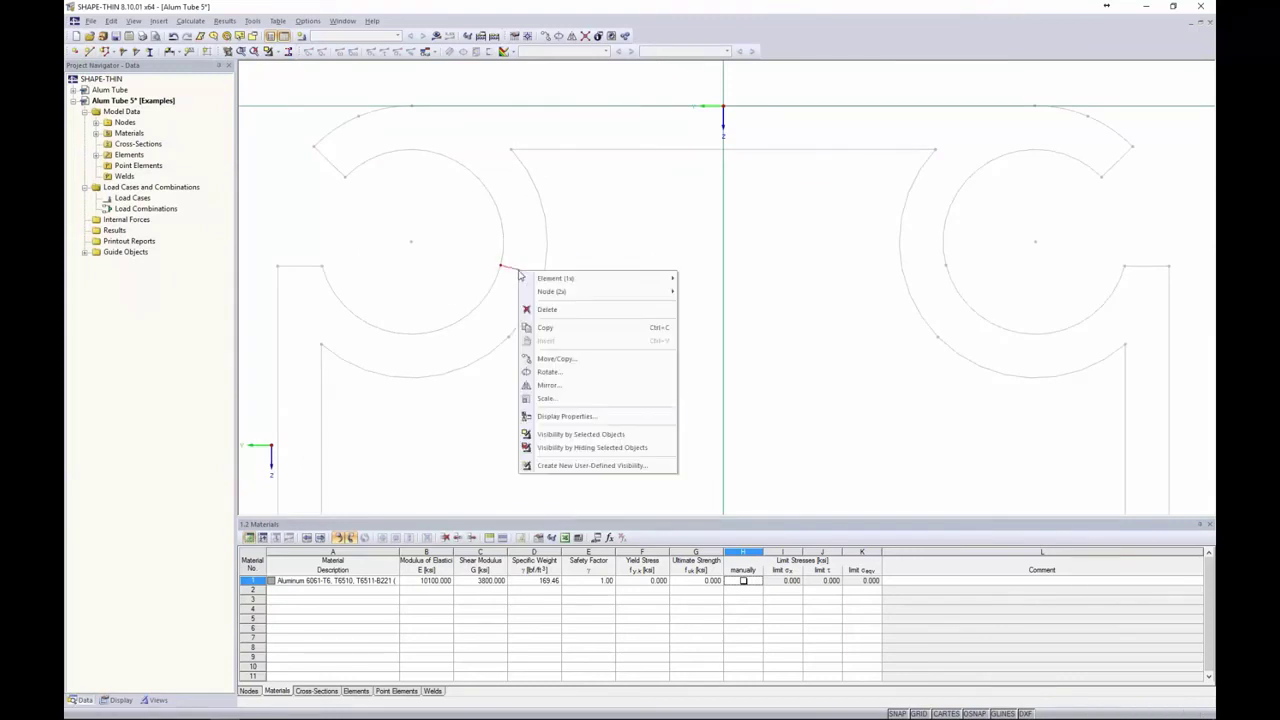
pyautogui.moveTo(540, 280)
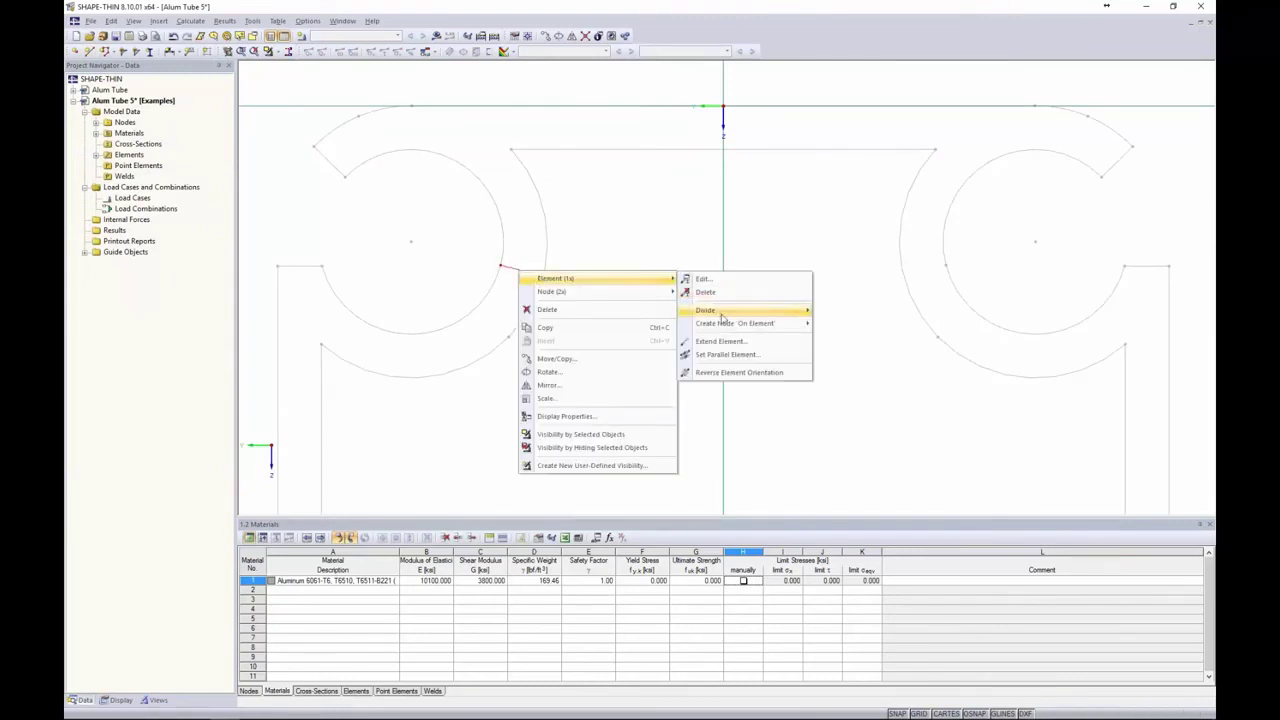
pyautogui.moveTo(724, 311)
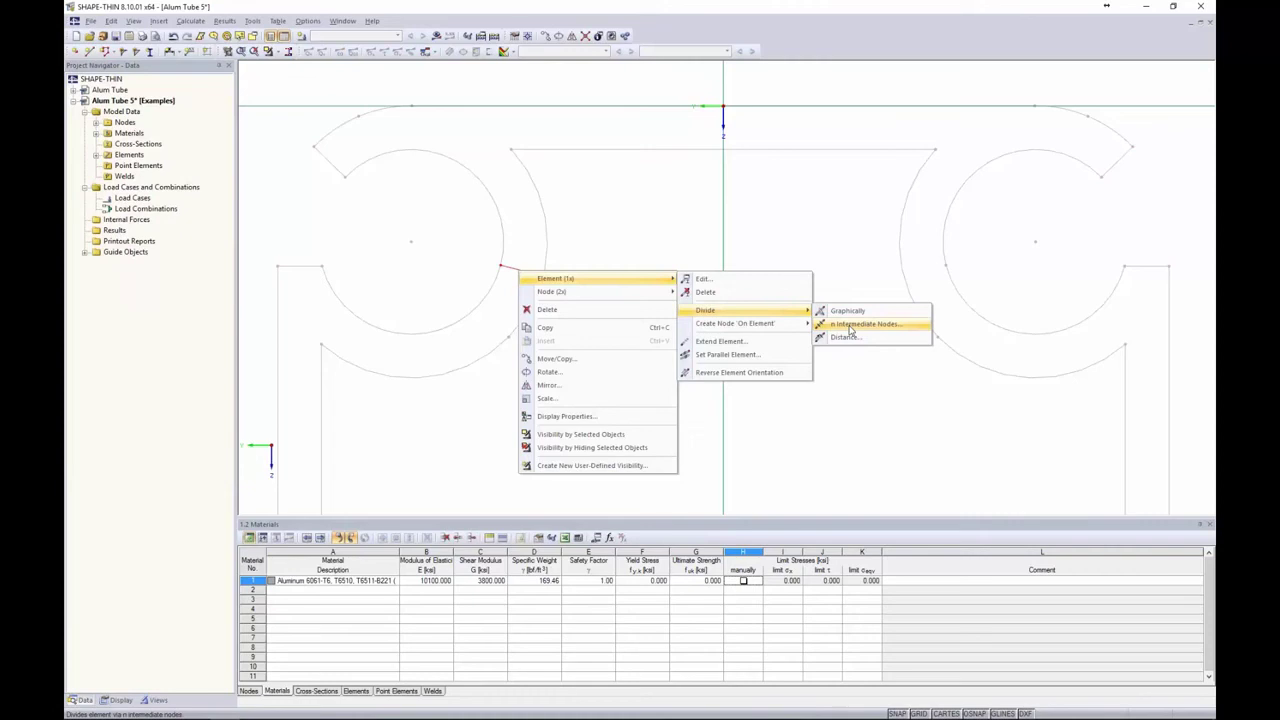
pyautogui.click(850, 329)
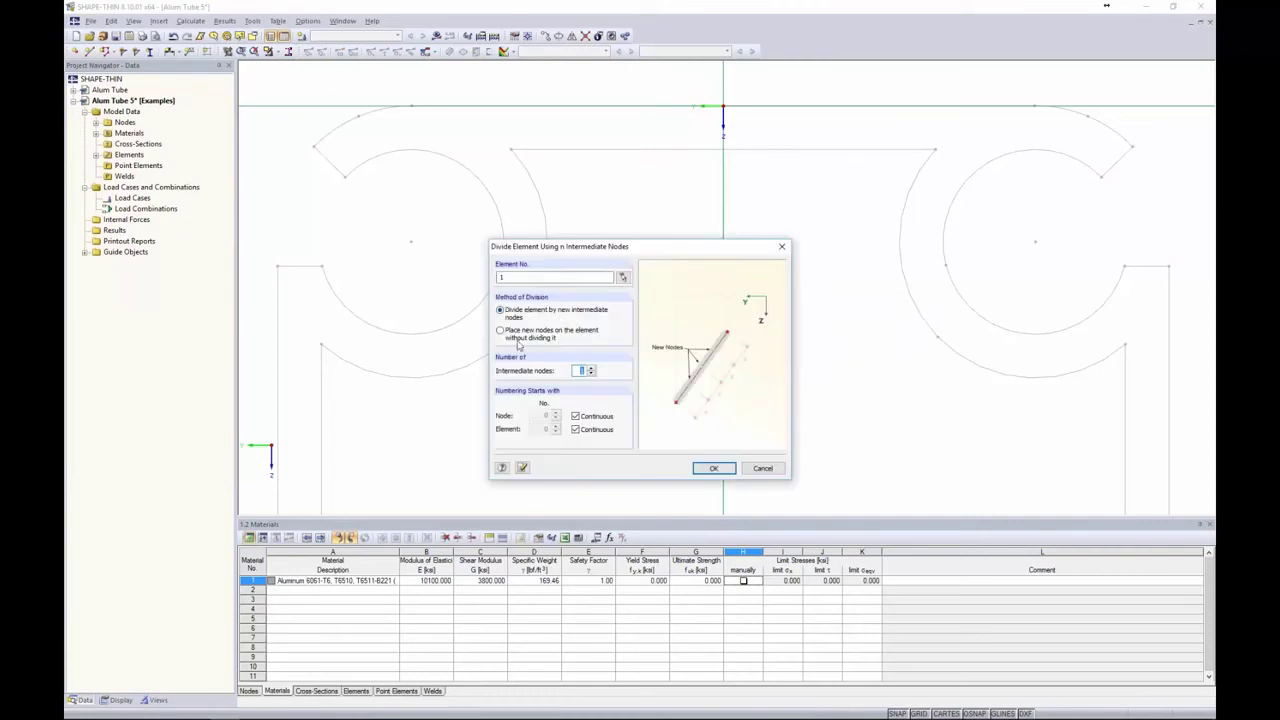
pyautogui.click(713, 468)
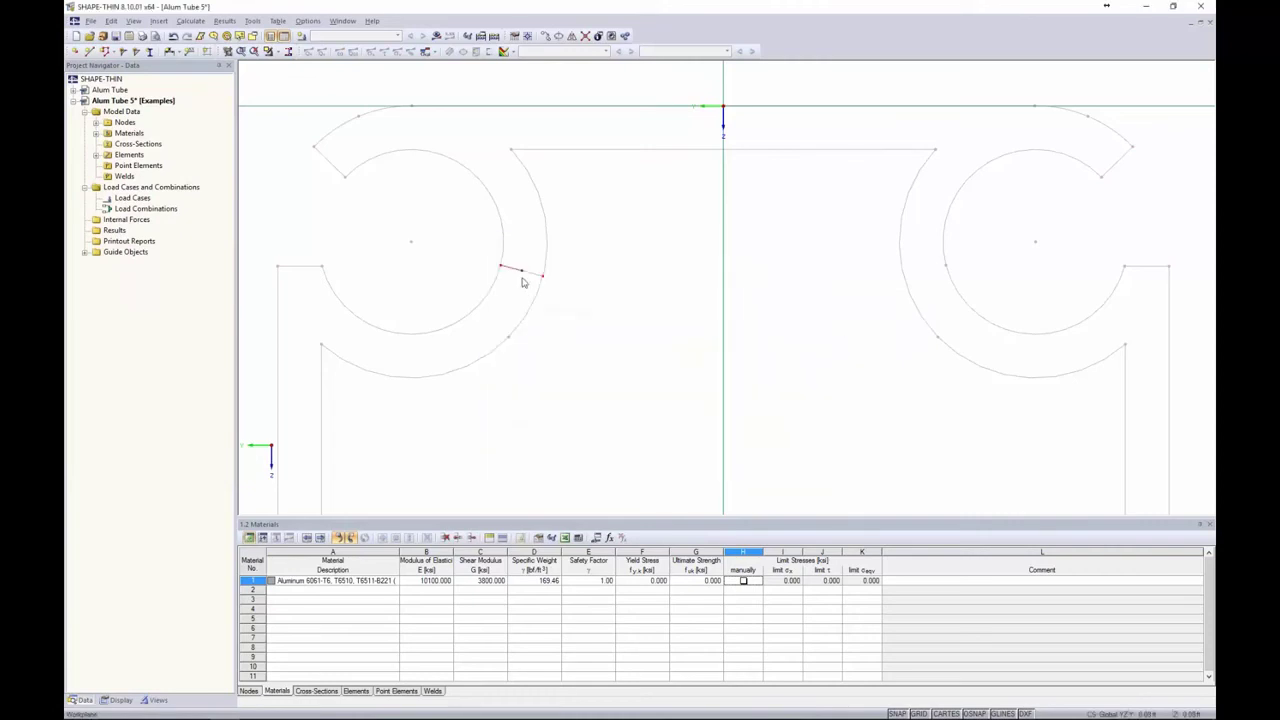
# - Delete both halves of the divided line and their end nodes, keeping only the node at mid-wall
pyautogui.scroll(1, 522, 282)
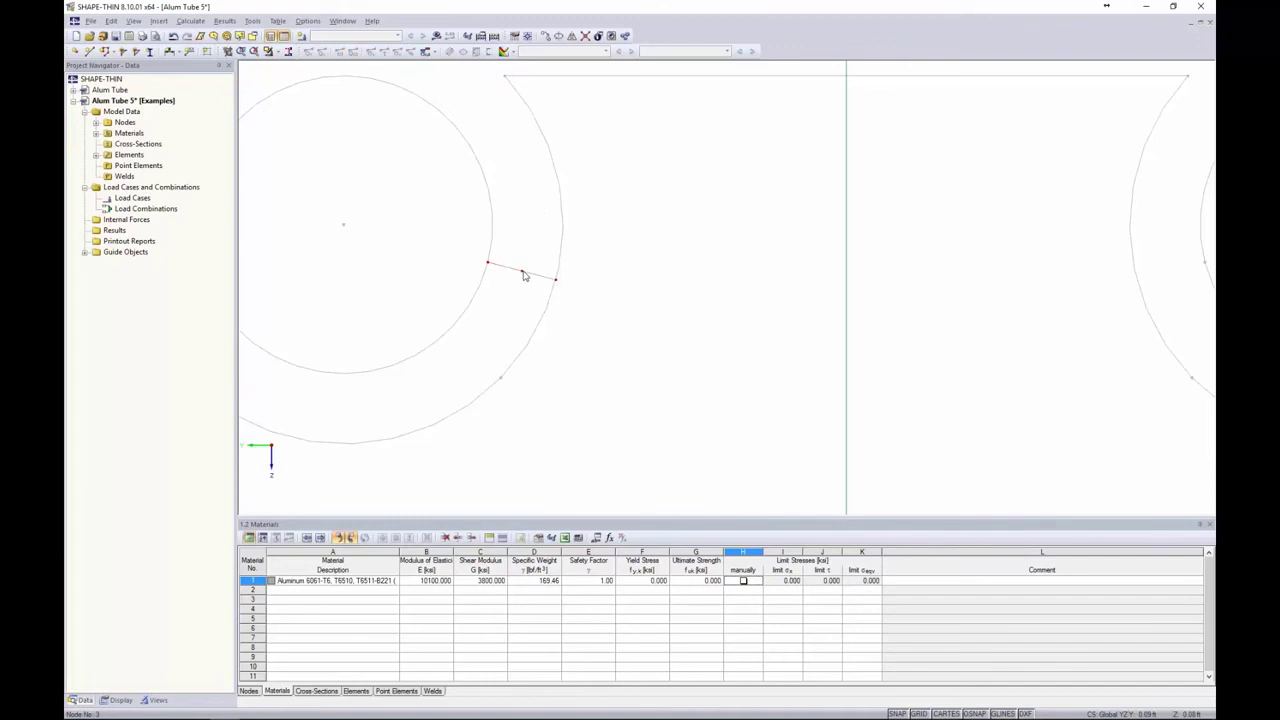
pyautogui.press('Delete')
pyautogui.moveTo(498, 287); pyautogui.dragTo(470, 229)
pyautogui.press('Delete')
pyautogui.scroll(-5, 521, 276)
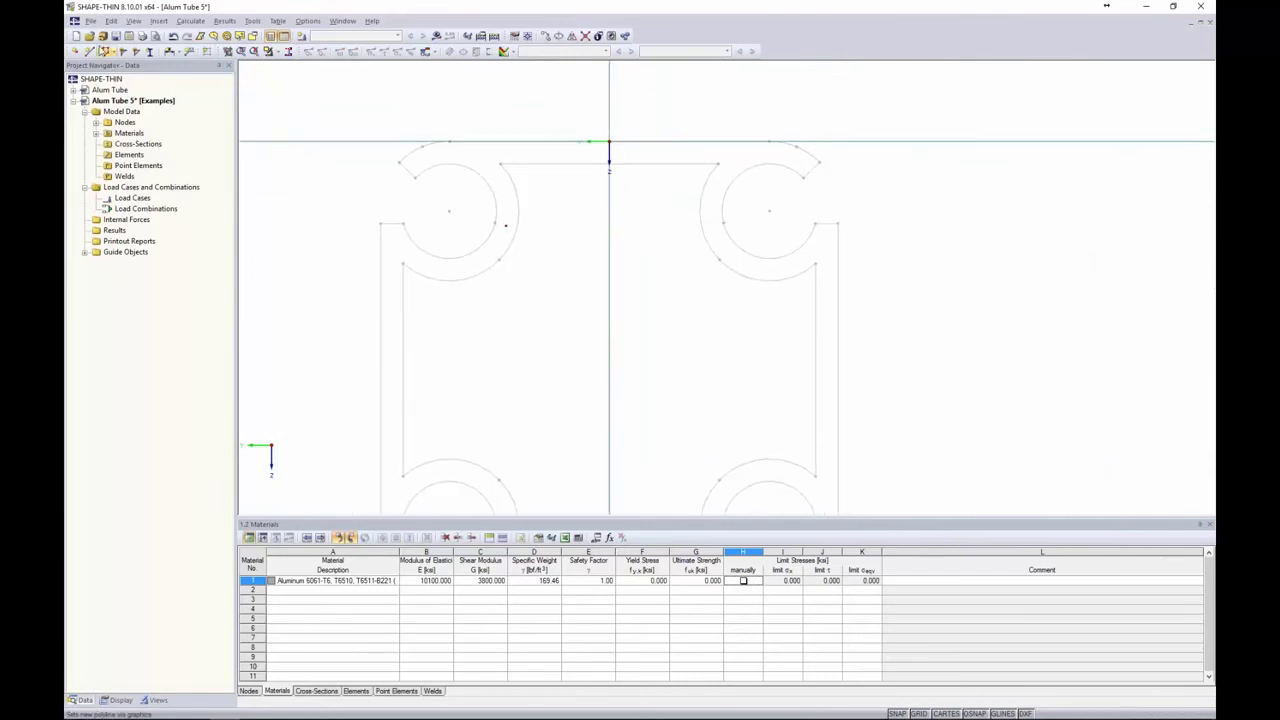
# - Use the DXF template element function to set a center line midway between the top wall's inner and outer lines
pyautogui.click(111, 20)
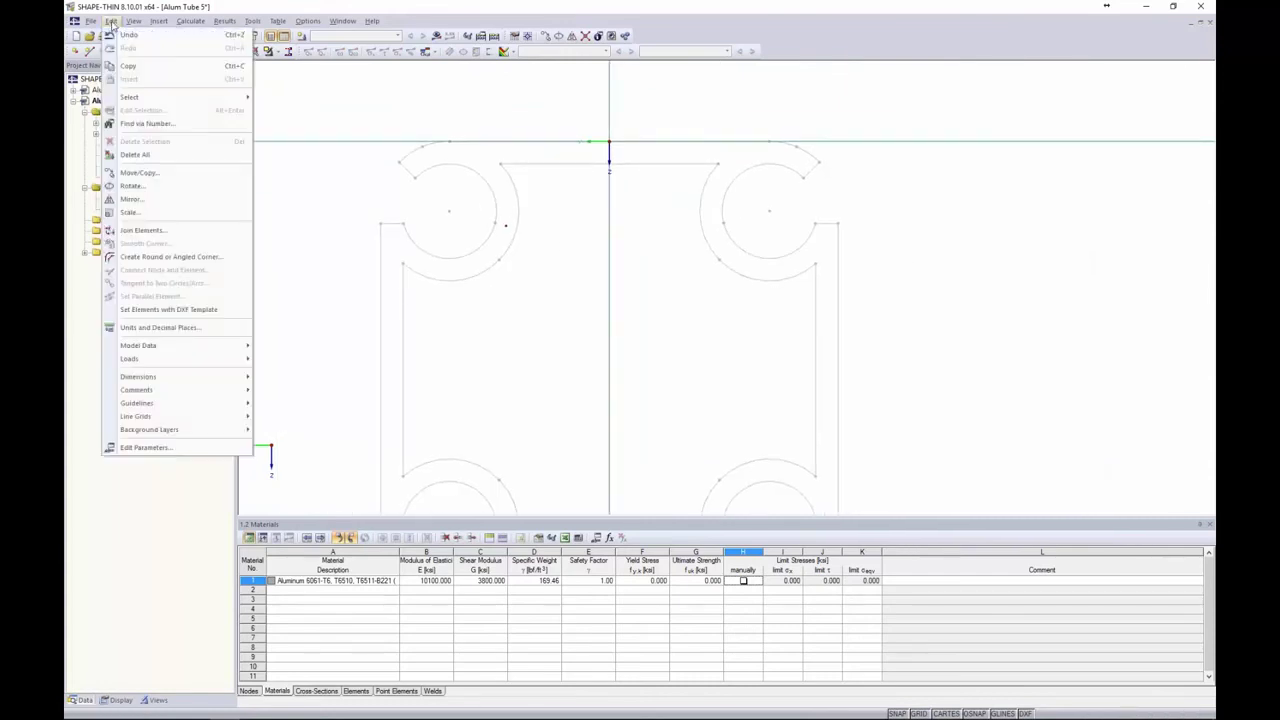
pyautogui.click(152, 311)
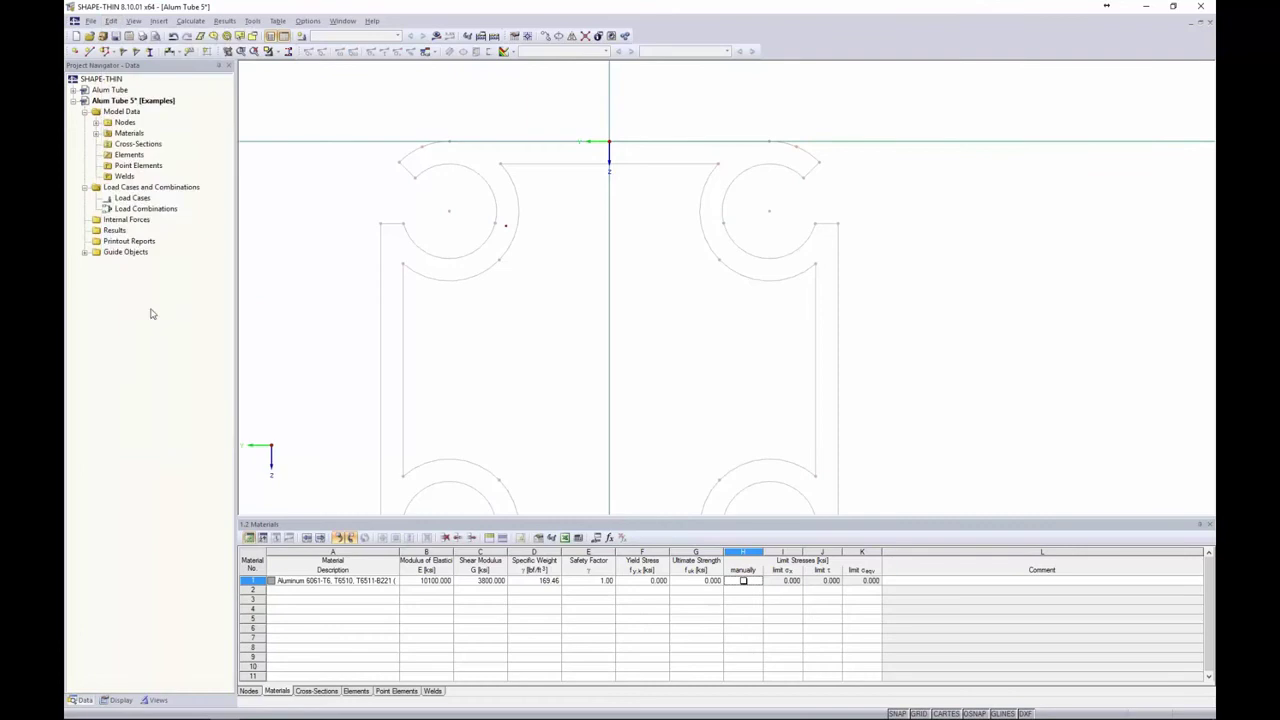
pyautogui.moveTo(297, 120); pyautogui.dragTo(296, 140)
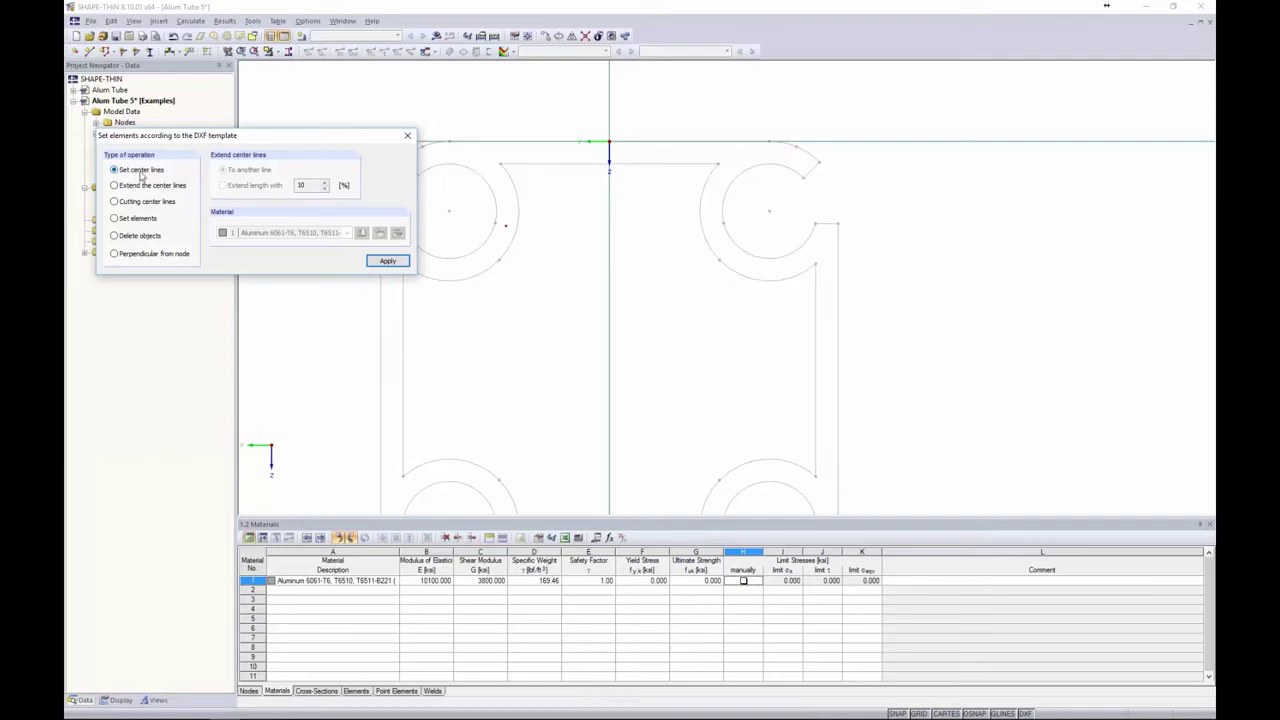
pyautogui.click(535, 163)
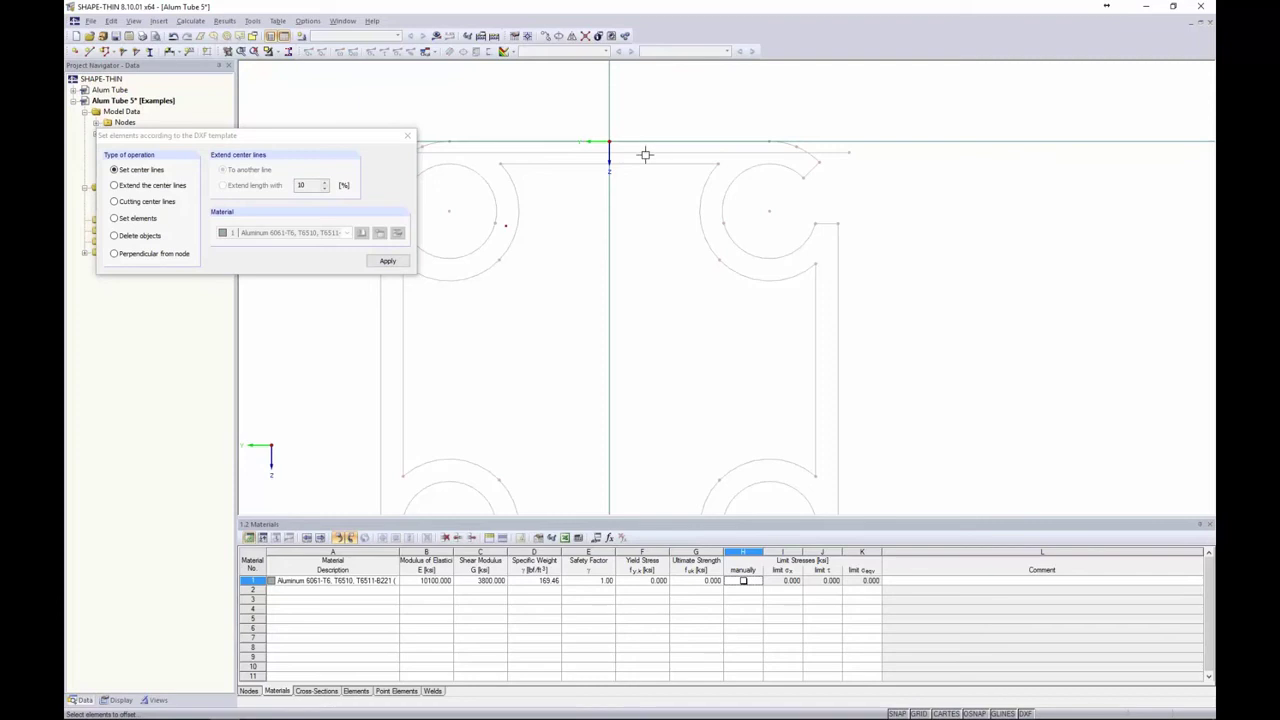
# - Set center lines between the inner and outer outlines of the left, right and bottom walls
pyautogui.moveTo(555, 246); pyautogui.dragTo(698, 211, button='middle')
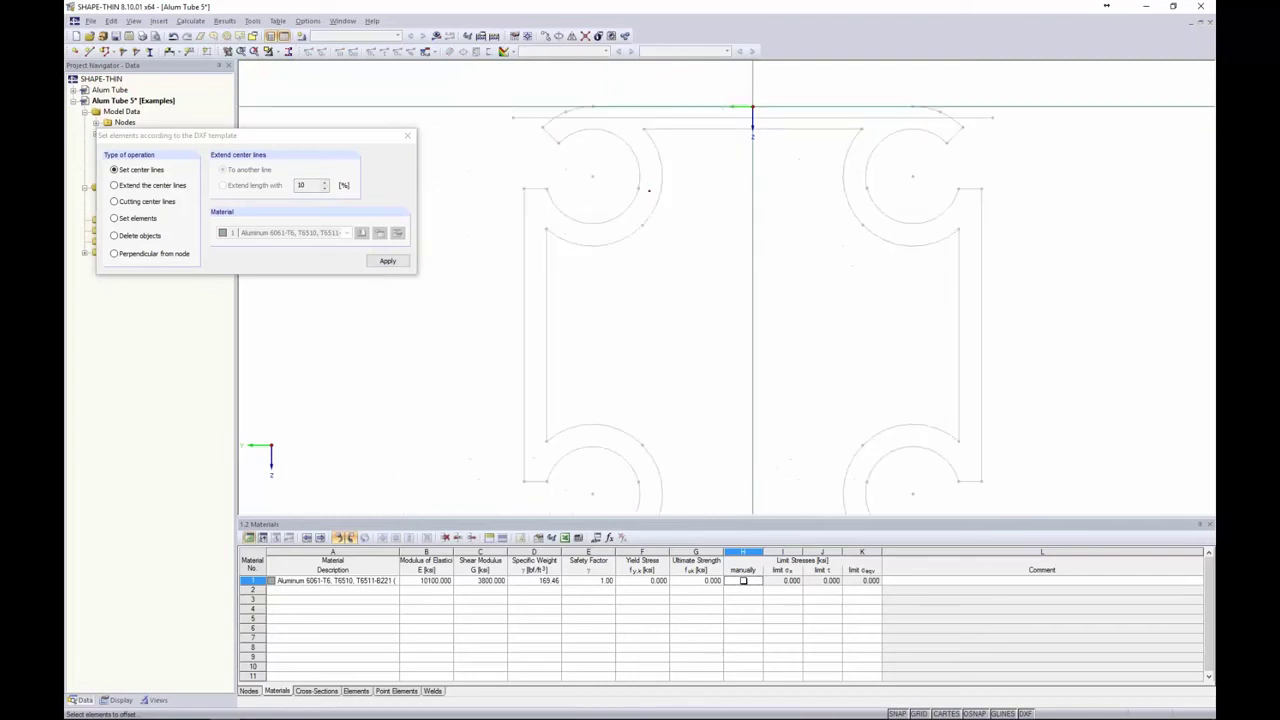
pyautogui.click(526, 270)
pyautogui.moveTo(632, 306); pyautogui.dragTo(562, 292, button='middle')
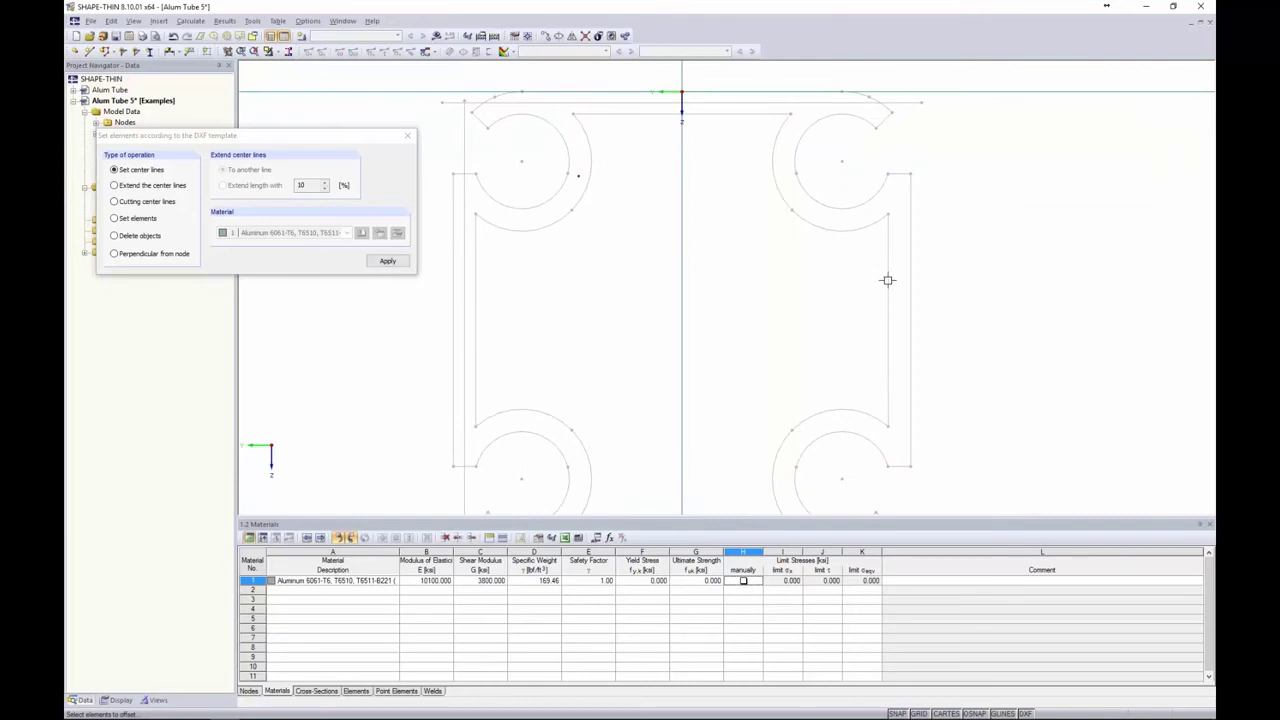
pyautogui.click(911, 280)
pyautogui.moveTo(911, 280); pyautogui.dragTo(927, 156, button='middle')
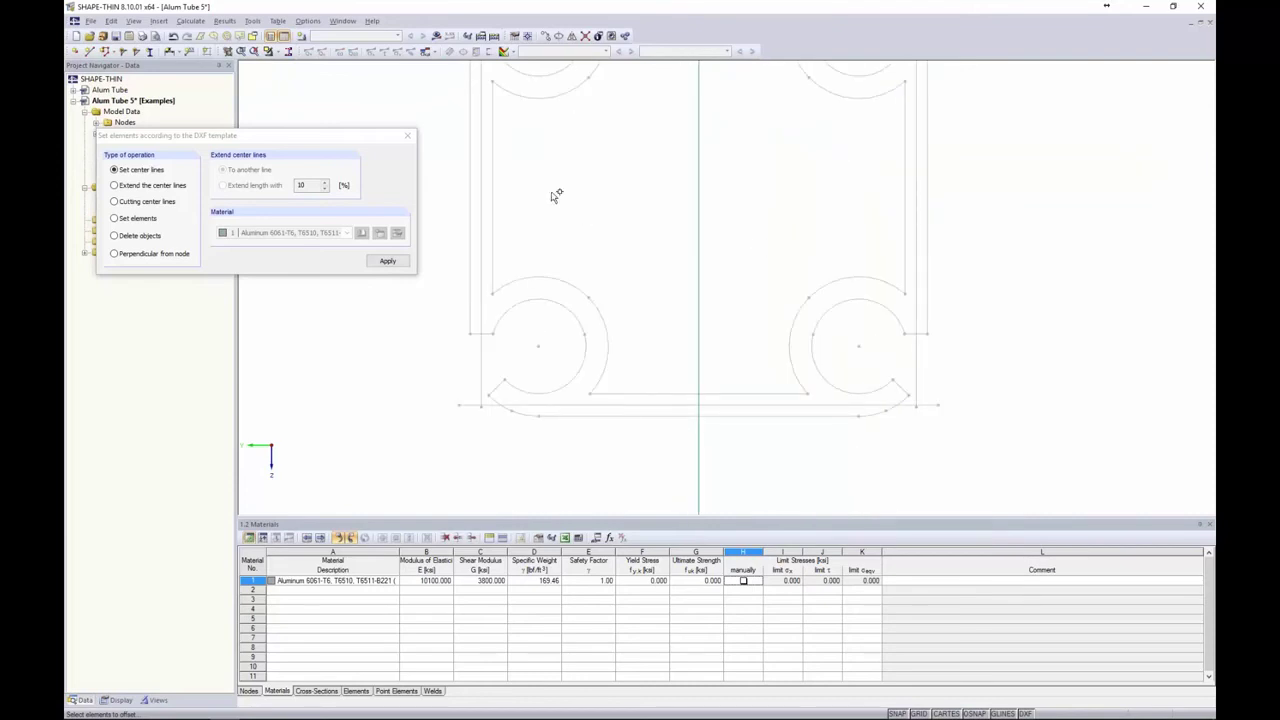
pyautogui.press('Escape')
pyautogui.scroll(-2, 580, 189)
pyautogui.moveTo(580, 189); pyautogui.dragTo(539, 332, button='middle')
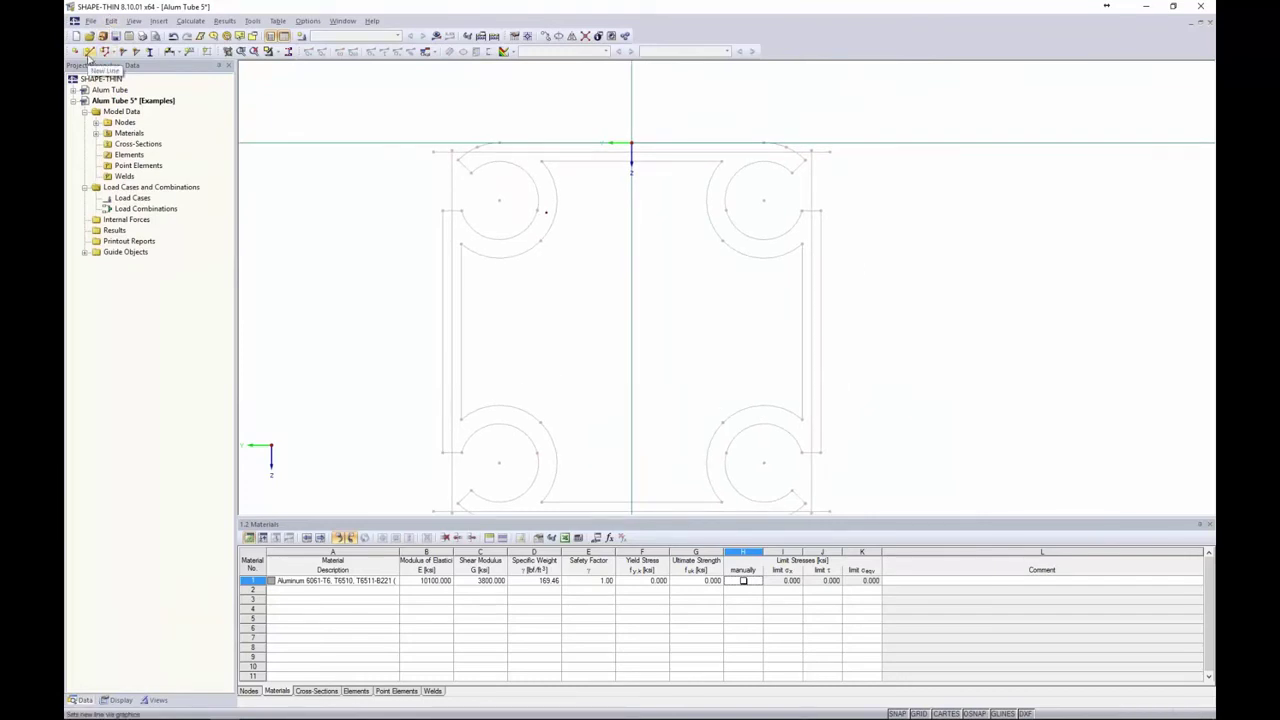
# - Draw a 0.25 in thick three-node arc around the upper-left slot, through the mid-wall node to the left wall's center line
pyautogui.click(89, 52)
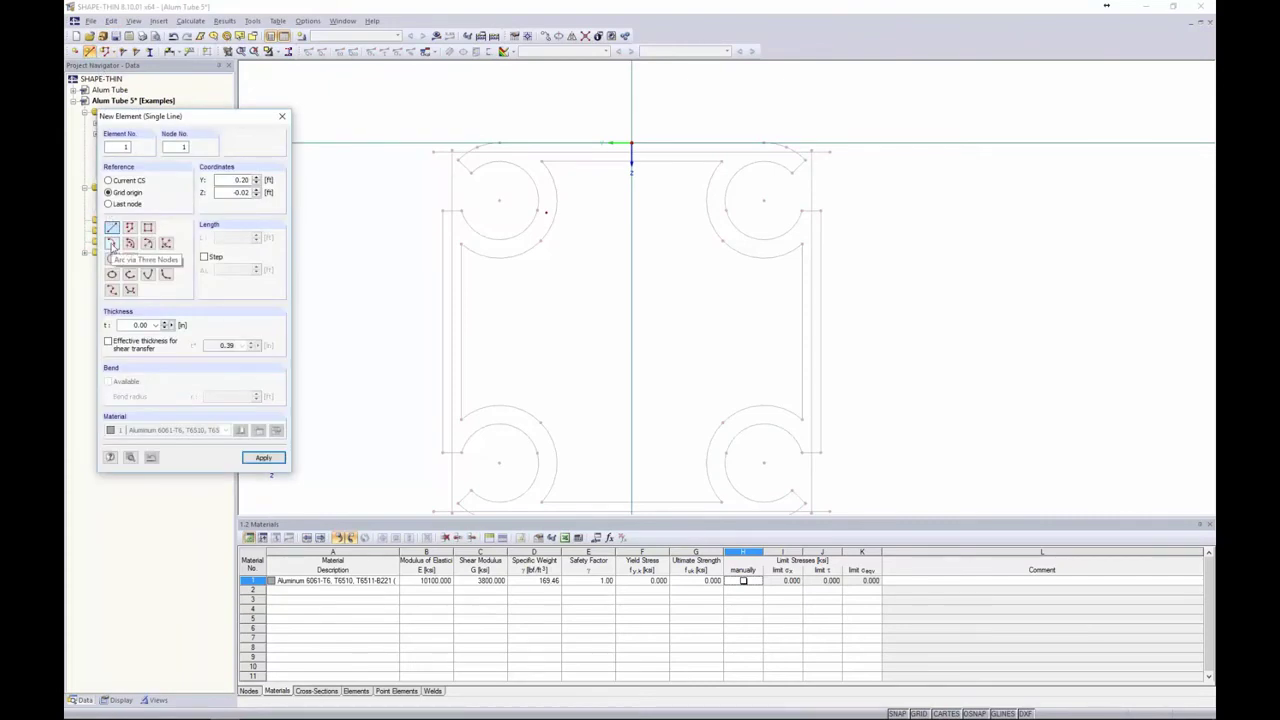
pyautogui.click(112, 243)
pyautogui.doubleClick(142, 325)
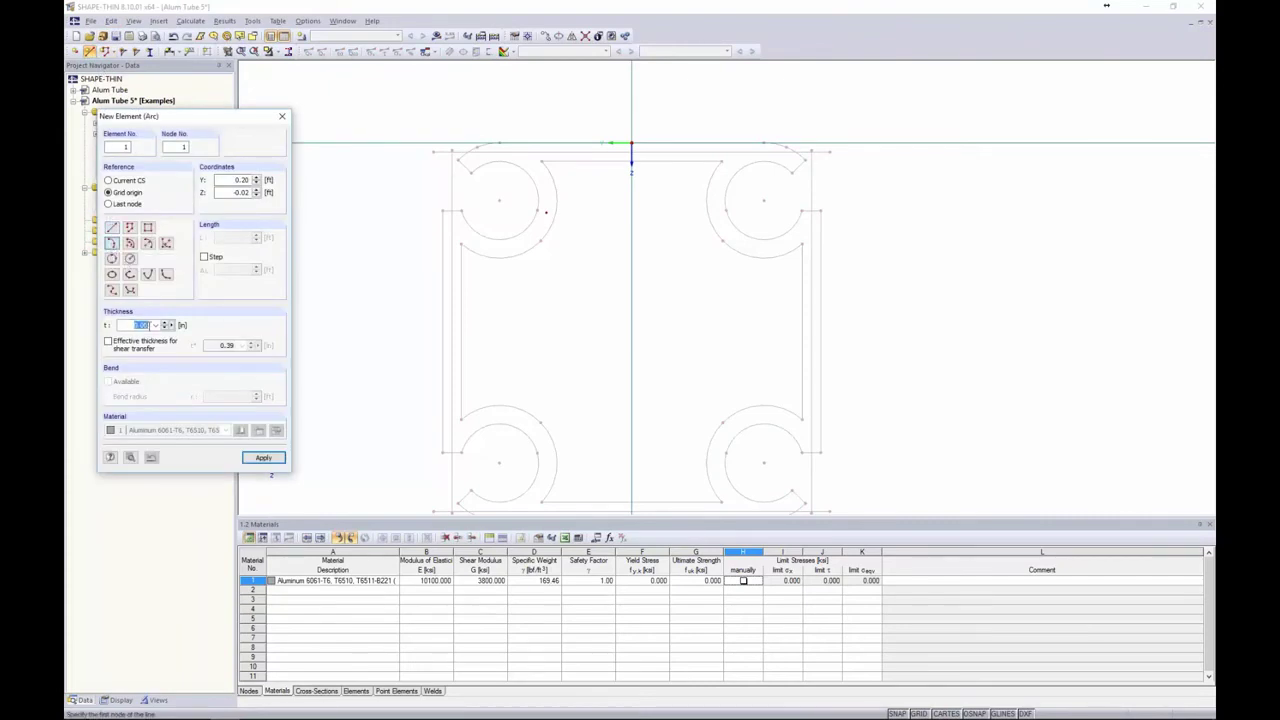
pyautogui.write('0.25')
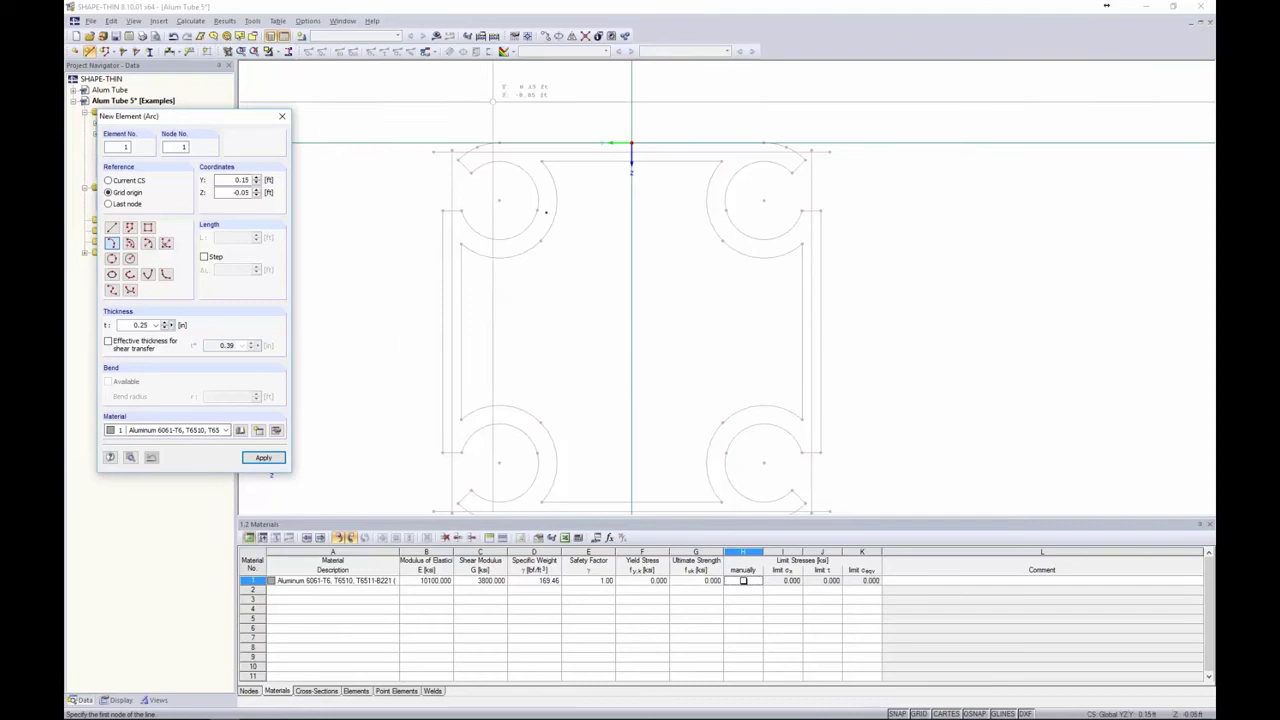
pyautogui.scroll(3, 467, 165)
pyautogui.scroll(2, 467, 165)
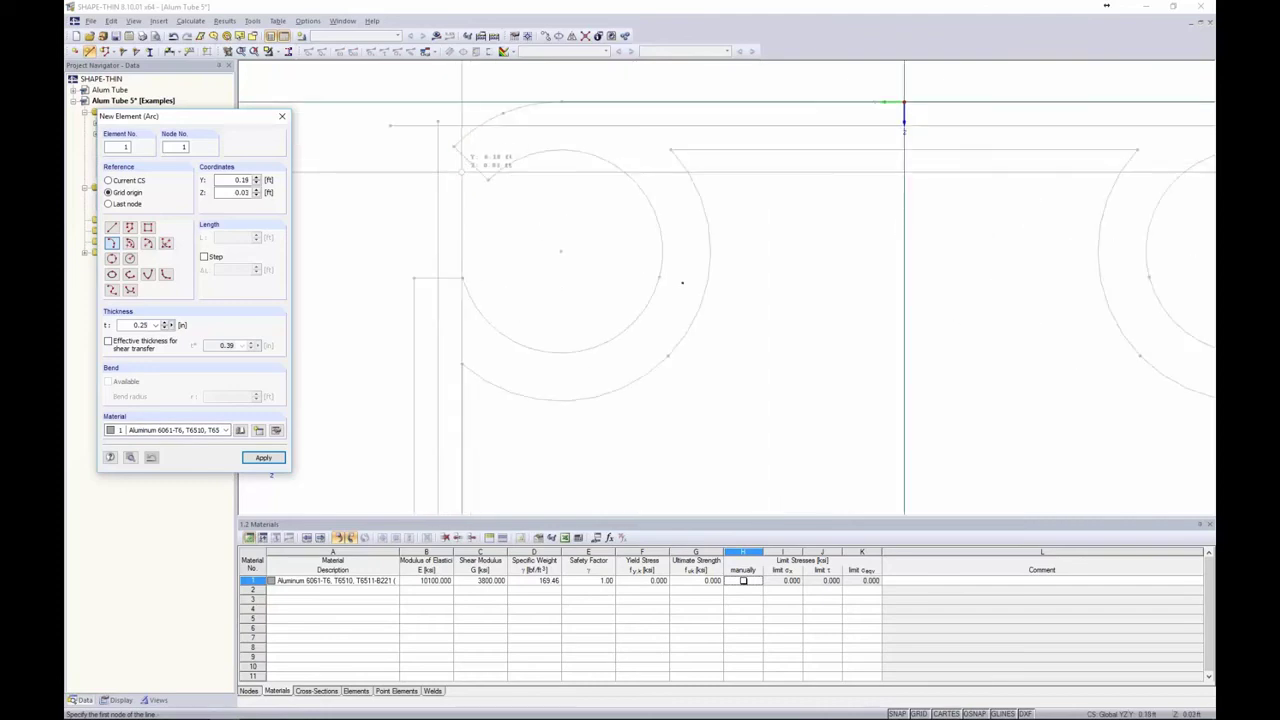
pyautogui.click(470, 162)
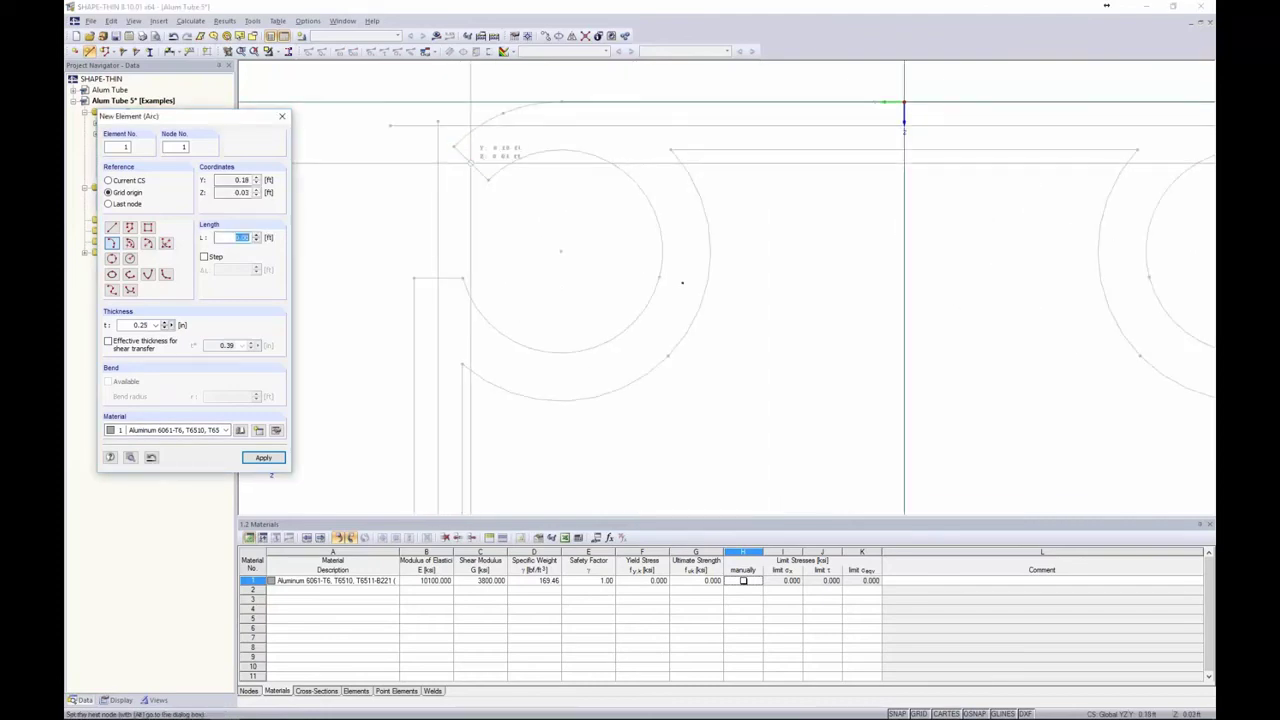
pyautogui.click(682, 283)
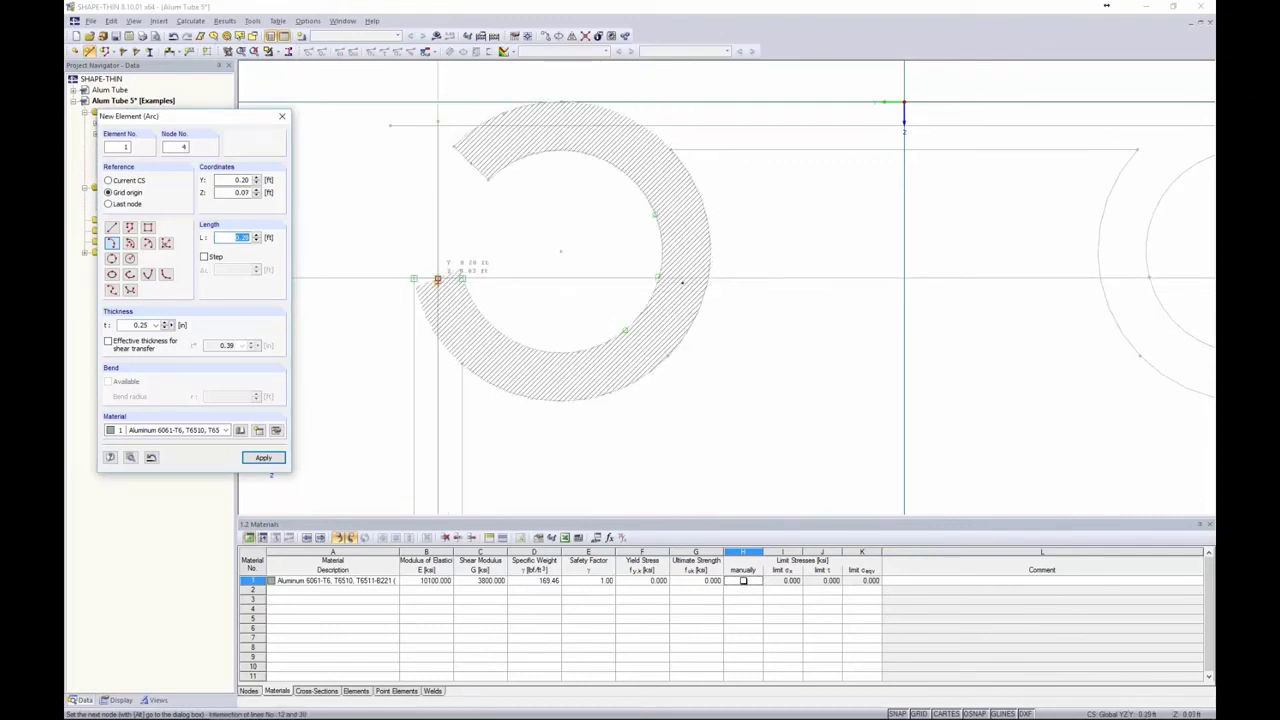
pyautogui.click(437, 279)
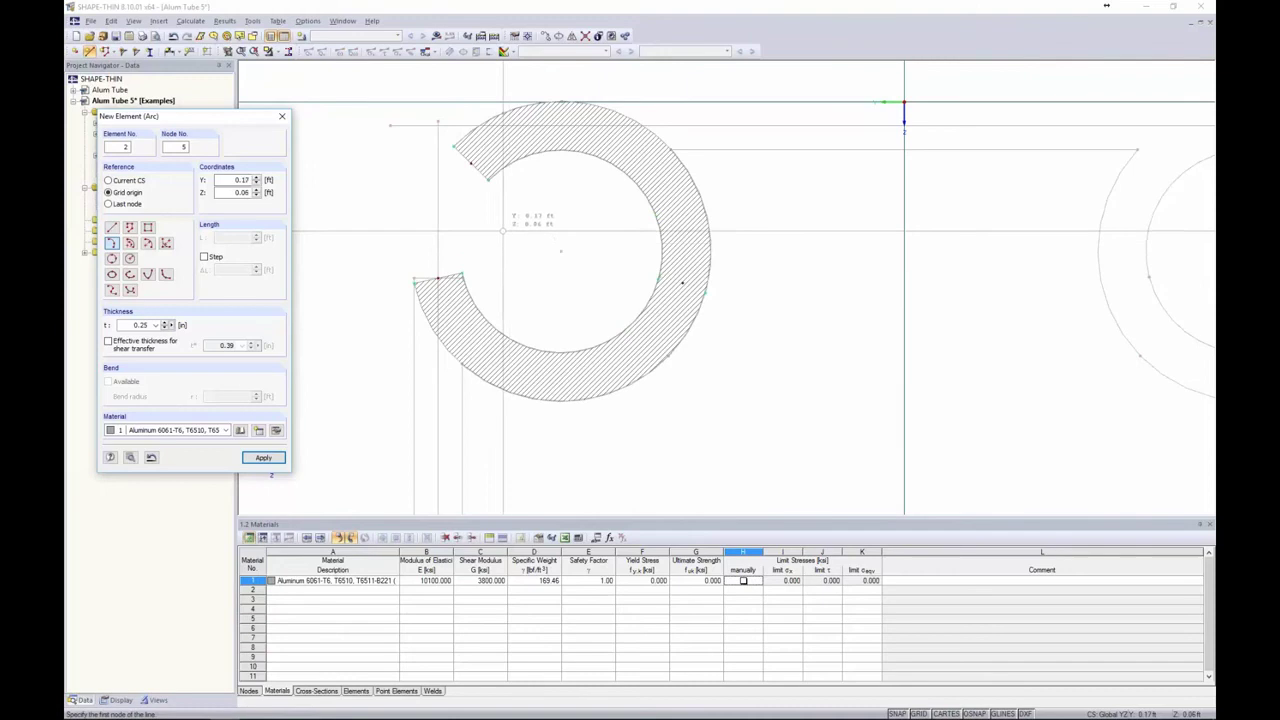
pyautogui.press('Escape')
pyautogui.scroll(-5, 904, 103)
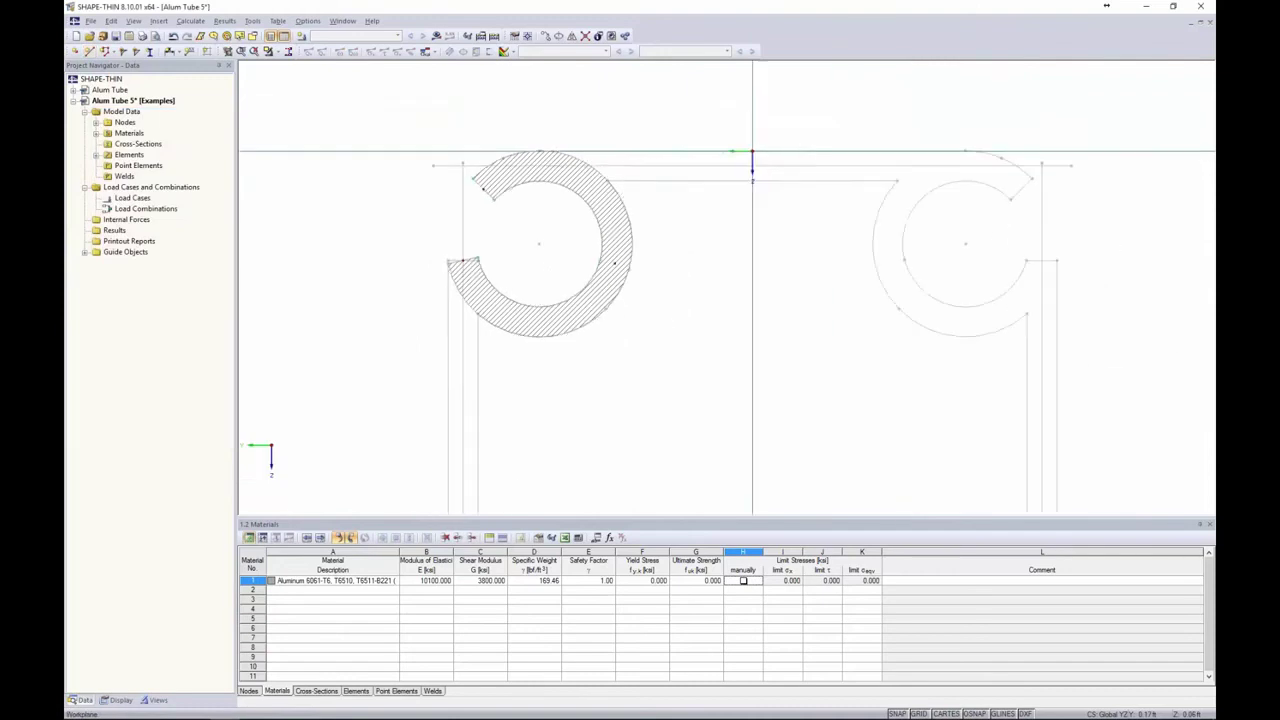
pyautogui.click(530, 222)
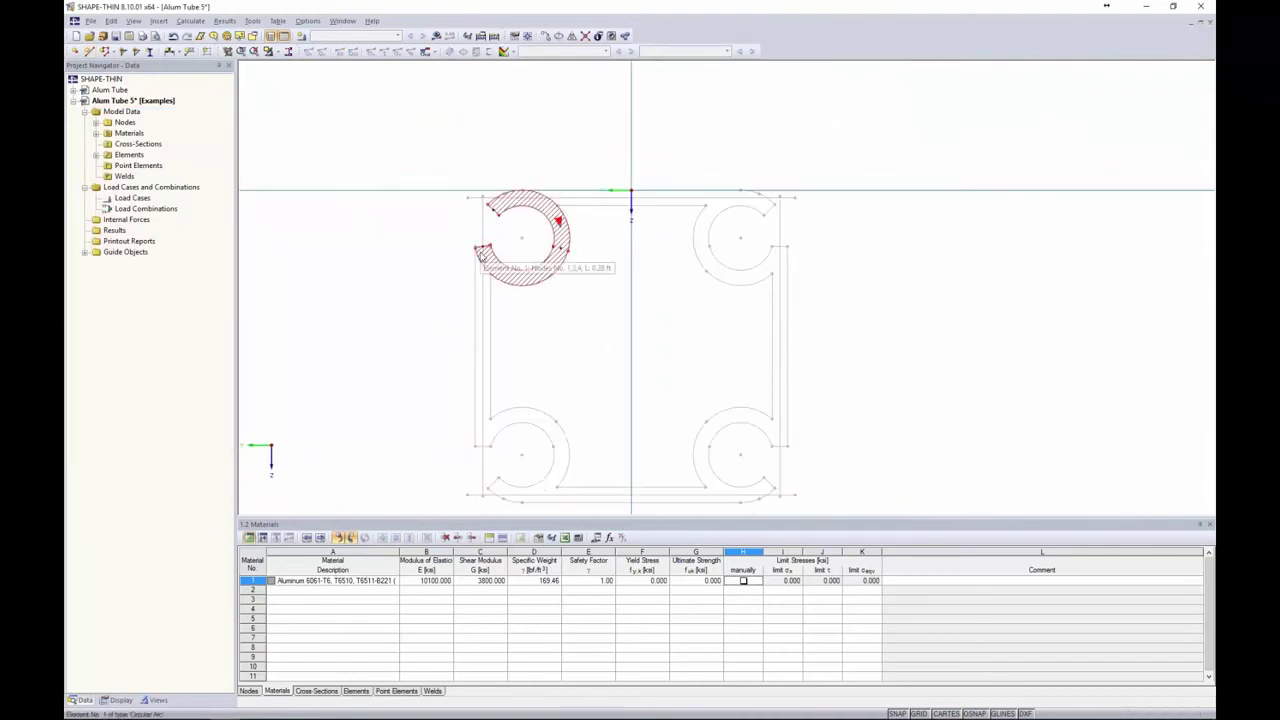
# - Draw 0.25 in thick single-line elements from the top and left walls' center line midpoints to the upper-left slot arc
pyautogui.click(89, 51)
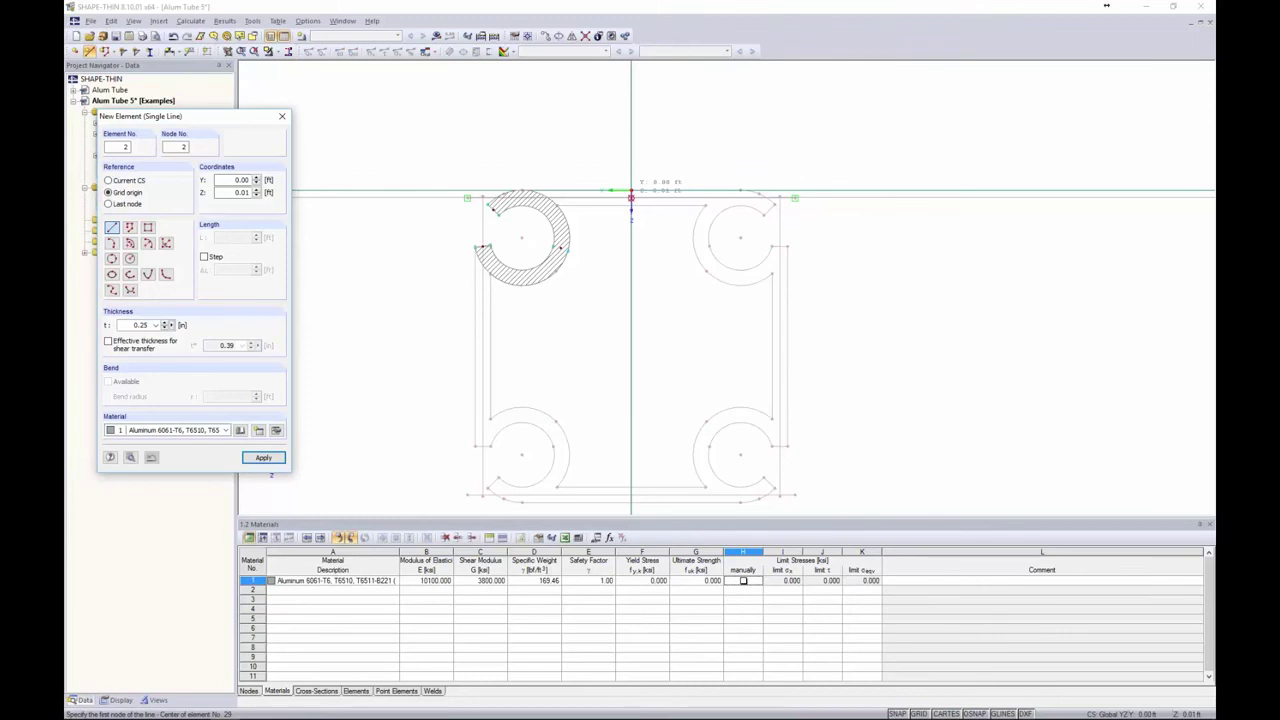
pyautogui.click(631, 194)
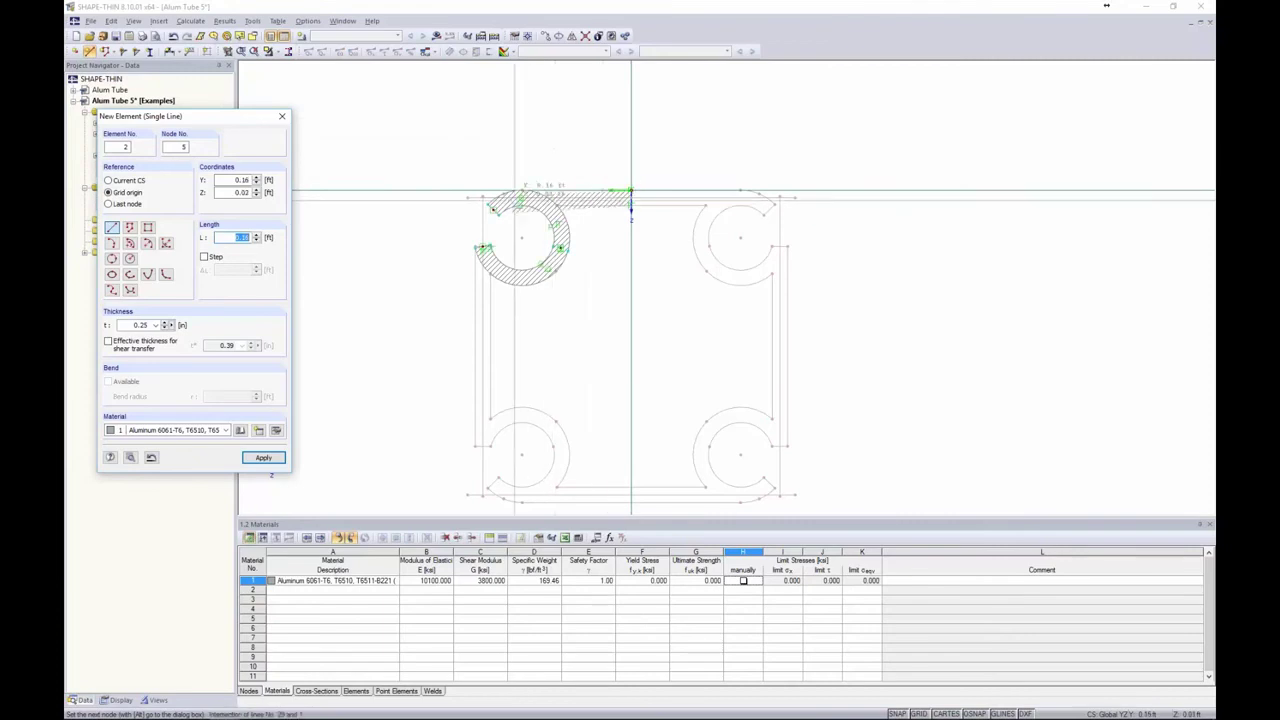
pyautogui.click(521, 194)
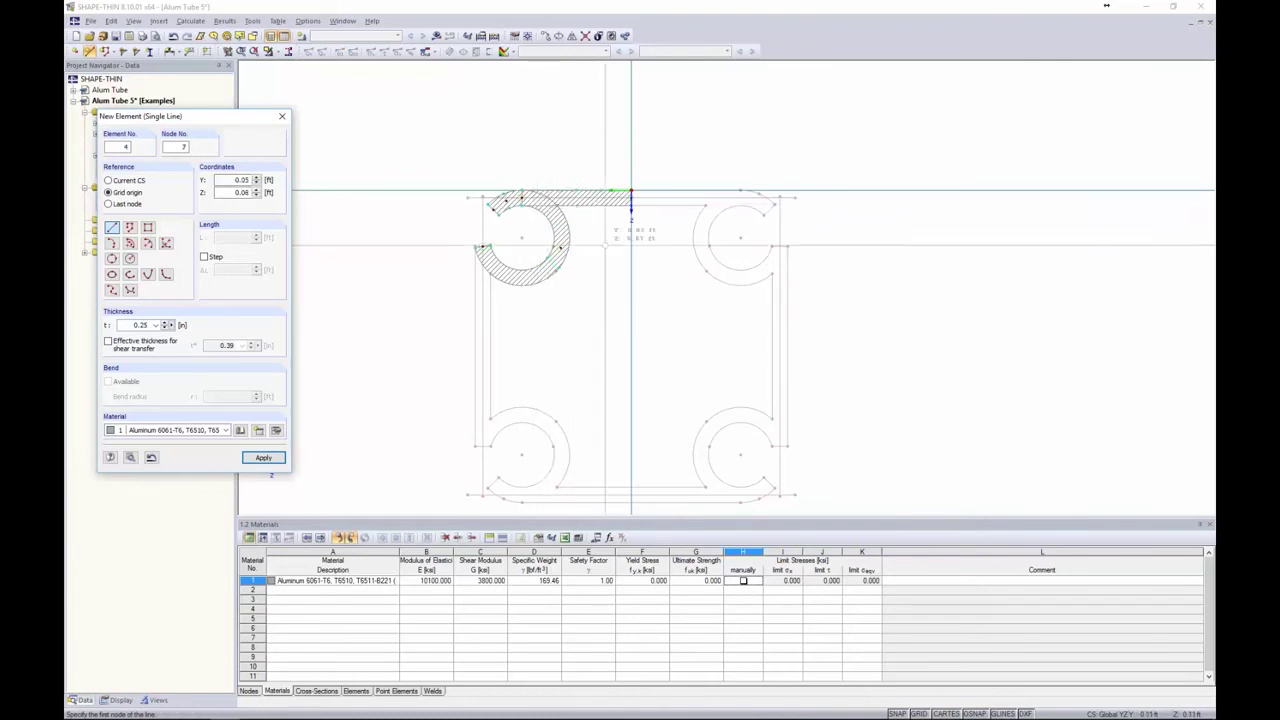
pyautogui.click(482, 346)
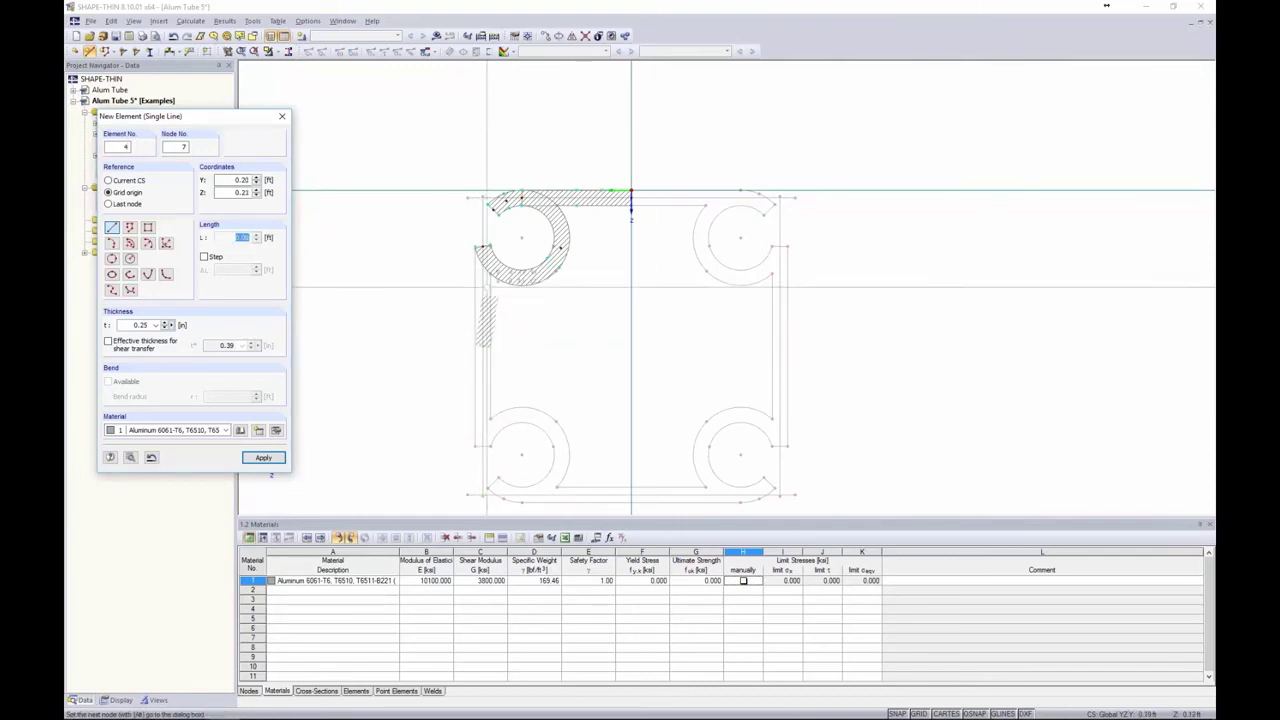
pyautogui.click(482, 246)
pyautogui.press('Escape')
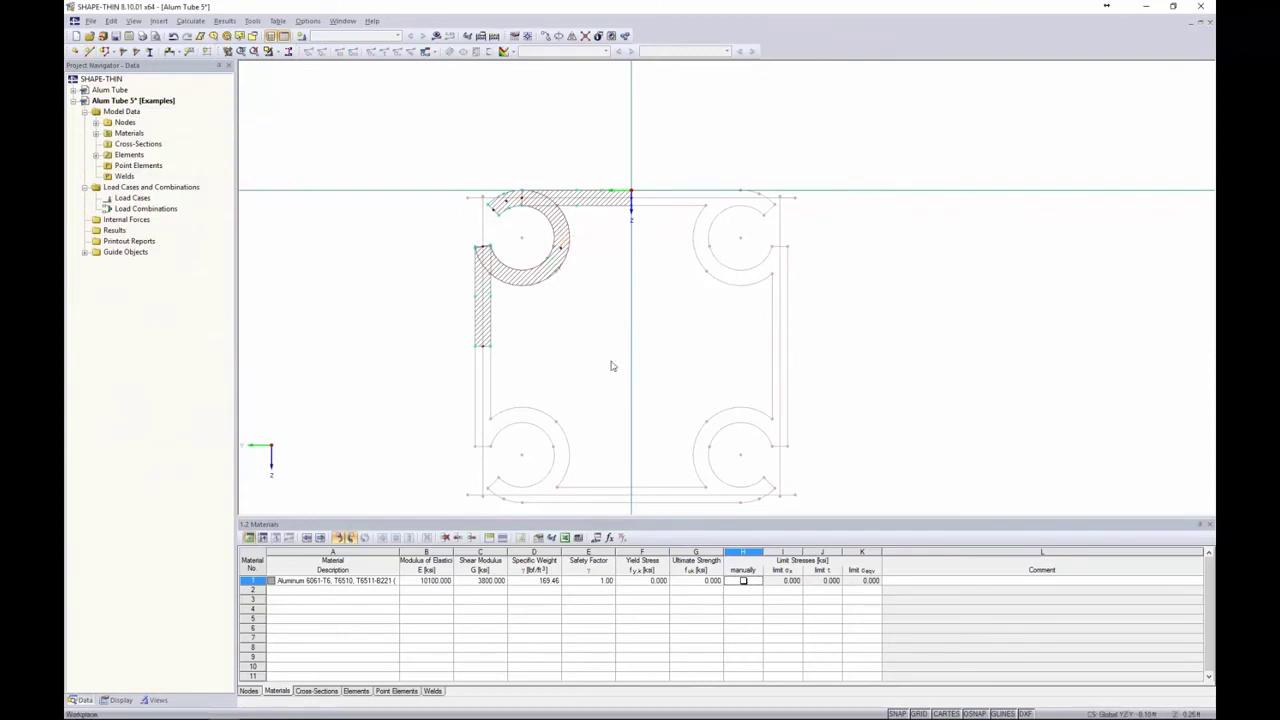
# - Connect the crossing and touching elements of the upper-left quarter
pyautogui.moveTo(709, 384); pyautogui.dragTo(419, 145)
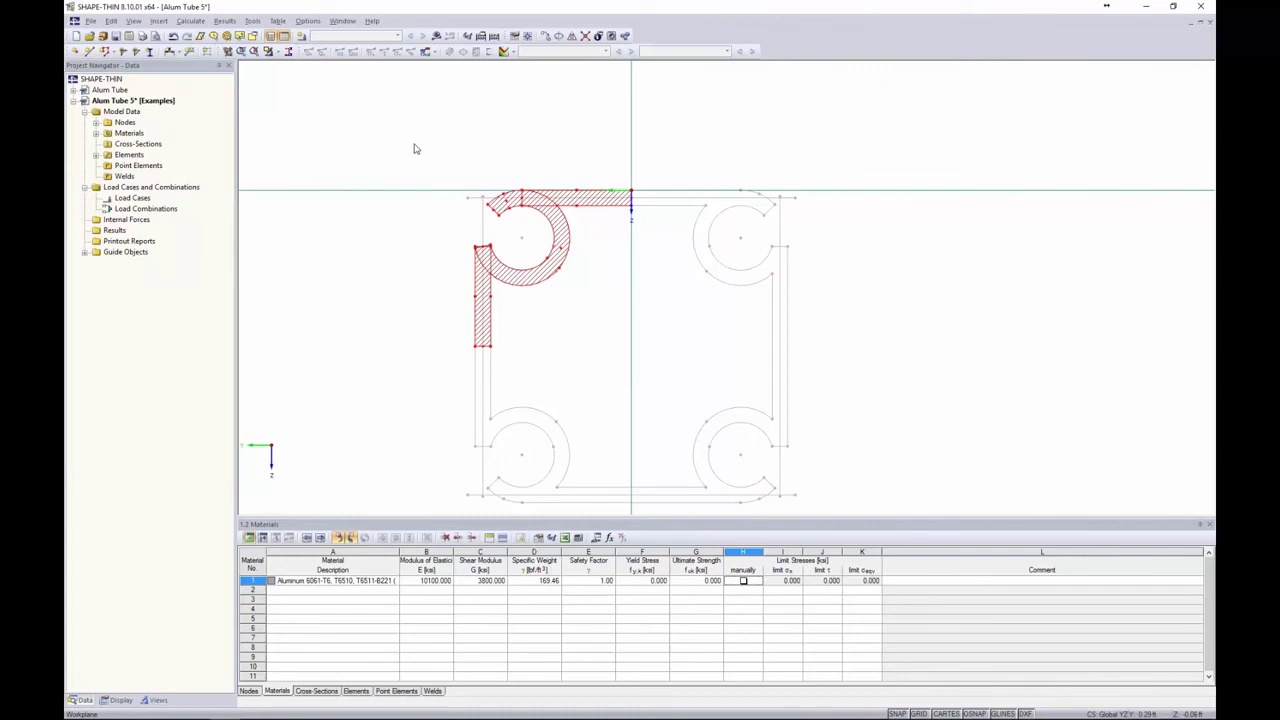
pyautogui.click(586, 37)
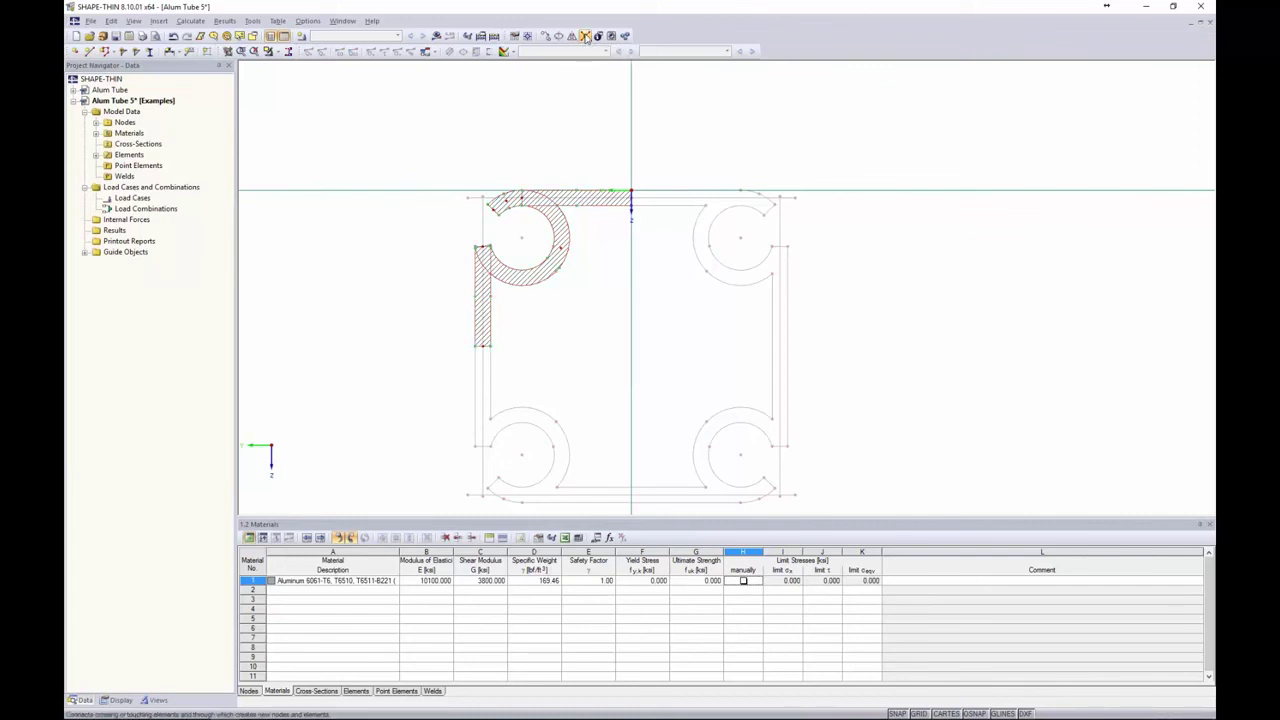
pyautogui.moveTo(677, 392)
pyautogui.mouseDown()
pyautogui.moveTo(463, 157)
pyautogui.moveTo(400, 124)
pyautogui.mouseUp()
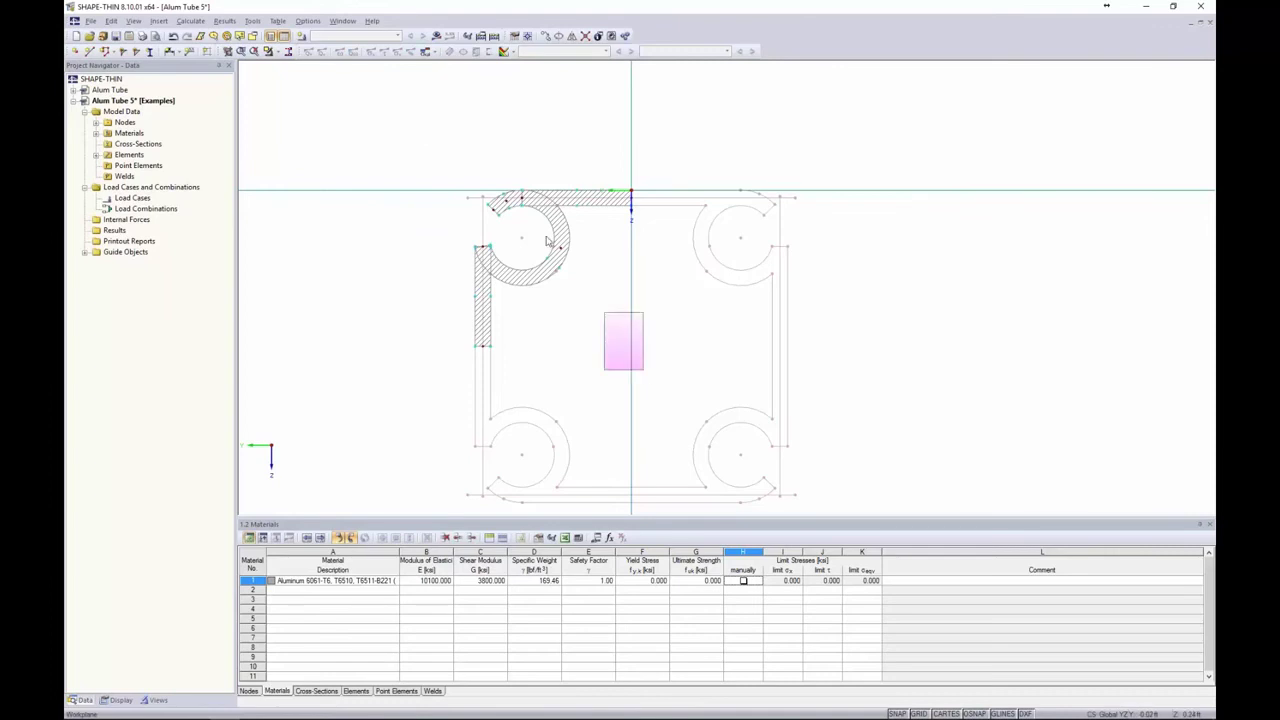
# - Mirror a copy of the upper-left quarter's elements about an axis parallel to Z through the top wall's midpoint
pyautogui.moveTo(547, 241); pyautogui.dragTo(390, 110)
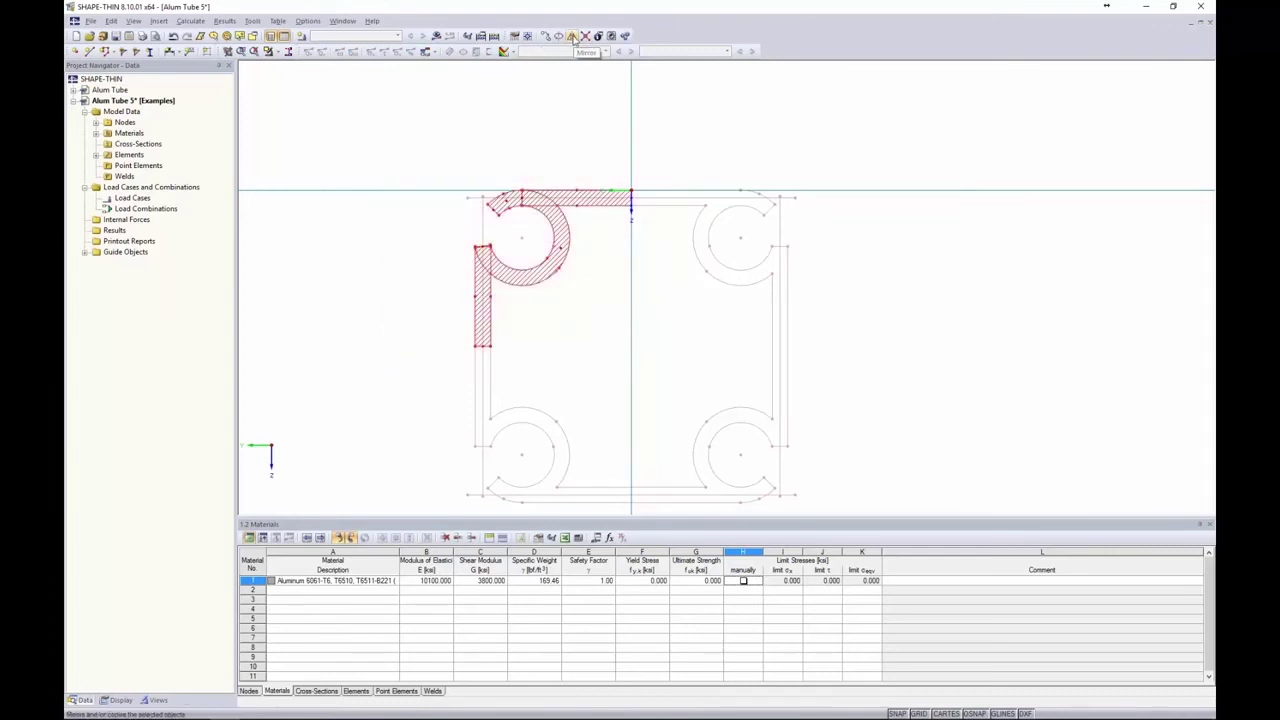
pyautogui.click(573, 37)
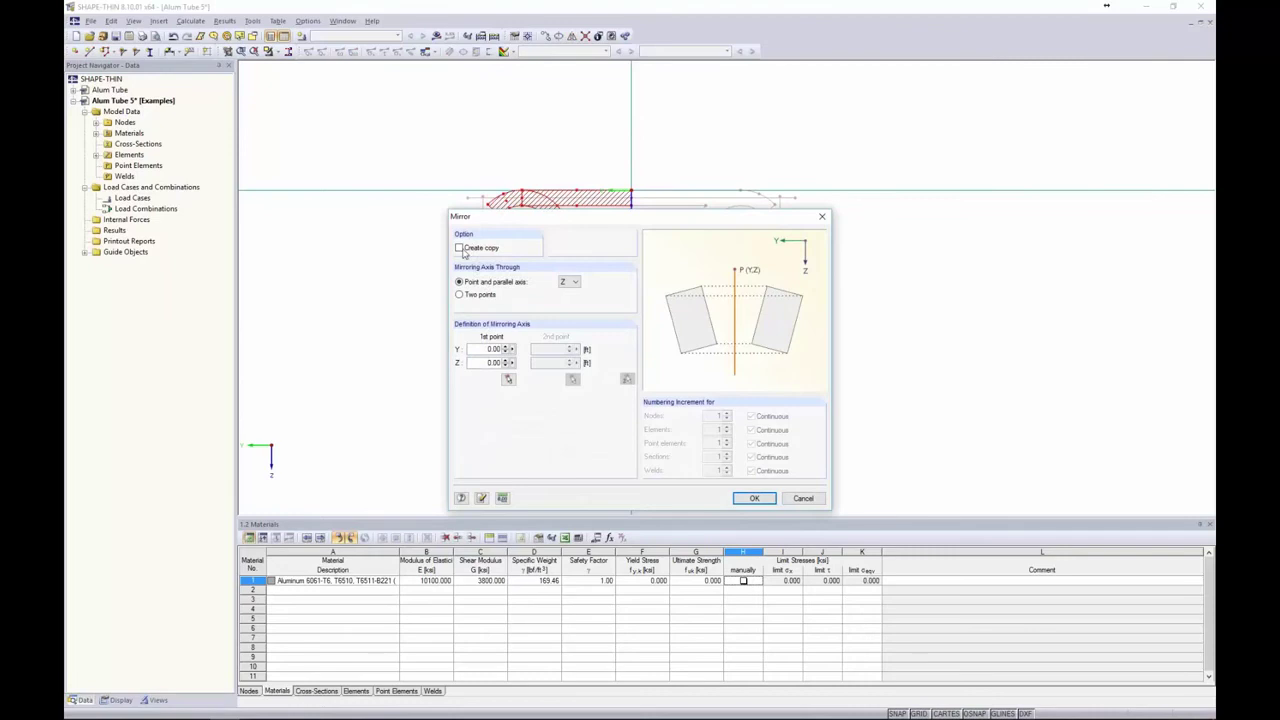
pyautogui.click(459, 248)
pyautogui.click(570, 283)
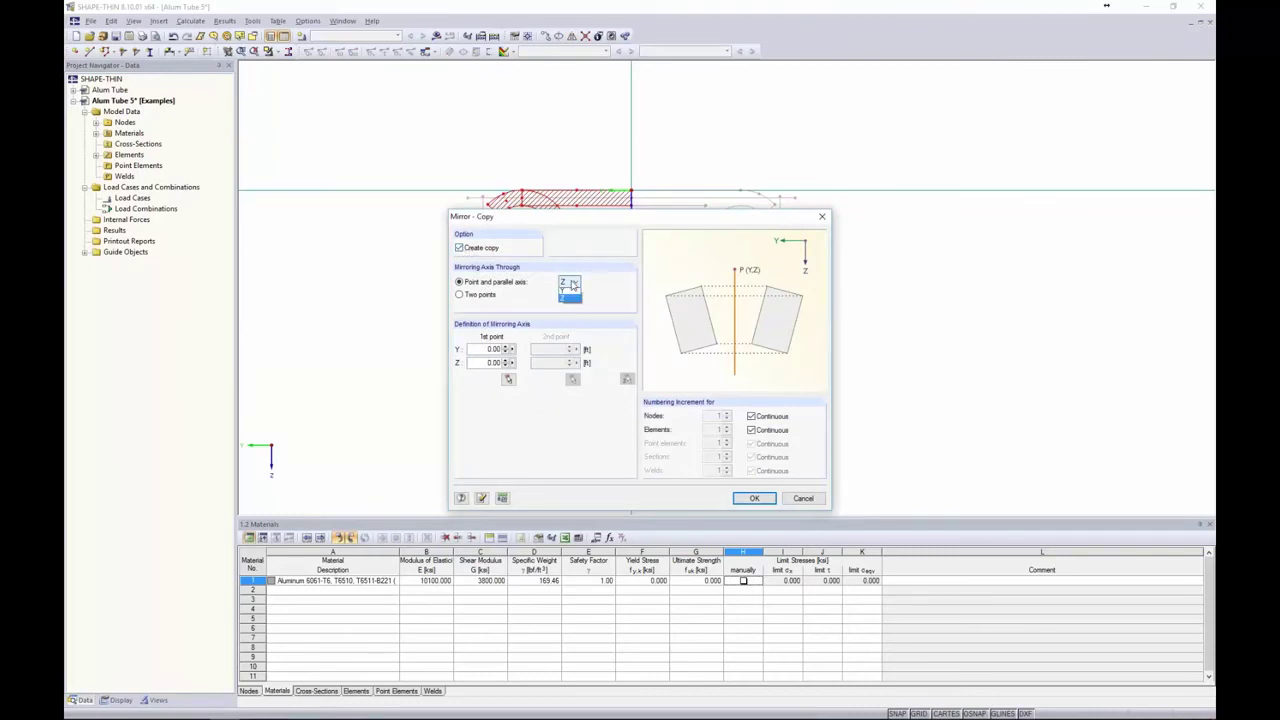
pyautogui.click(568, 299)
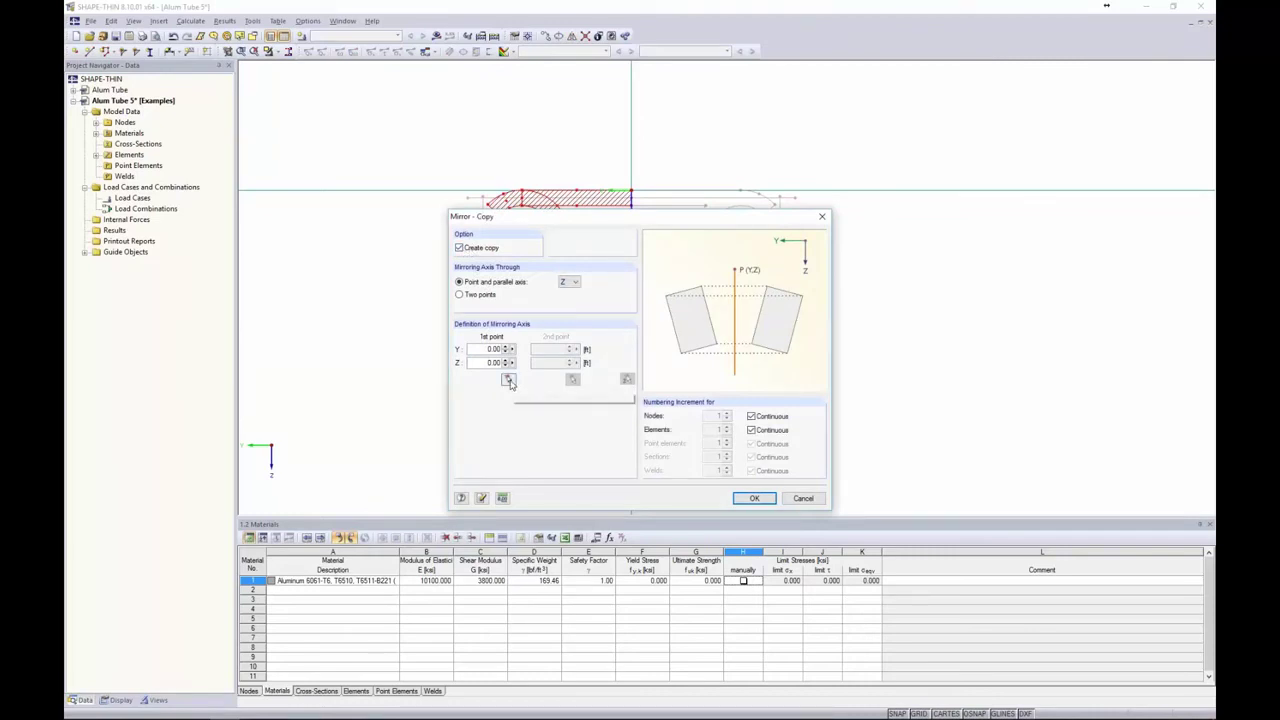
pyautogui.click(508, 381)
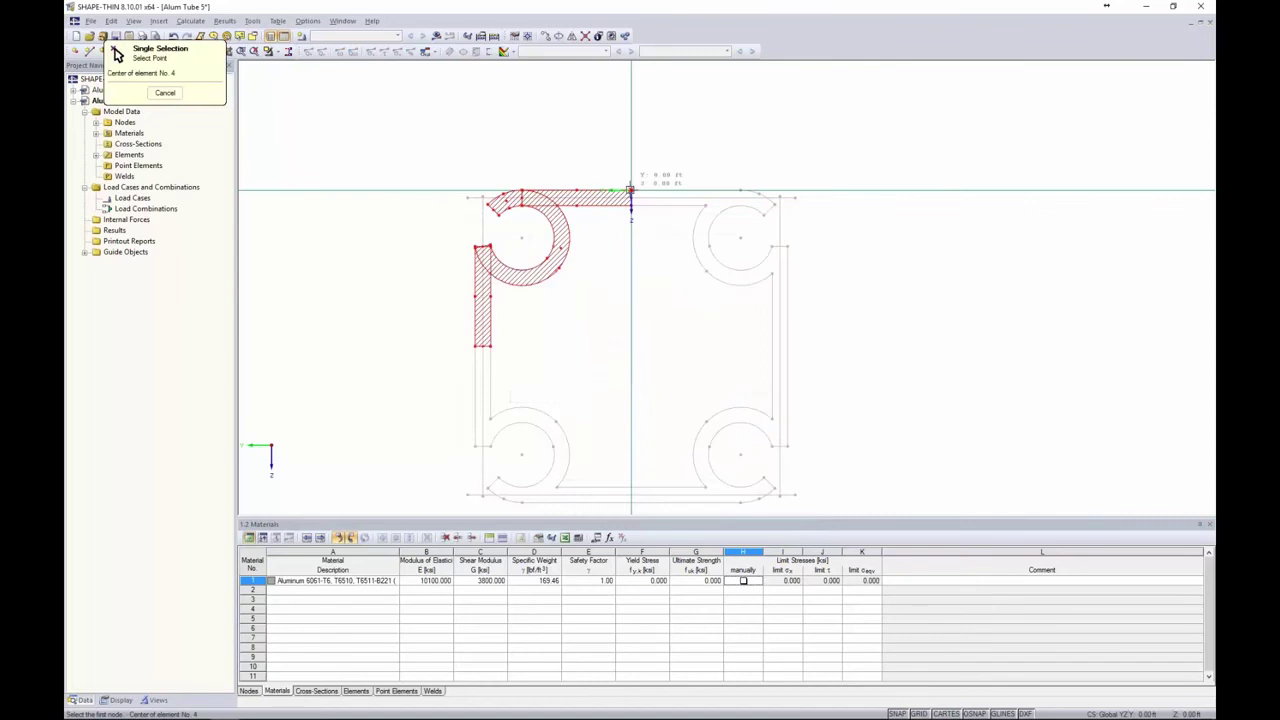
pyautogui.click(630, 190)
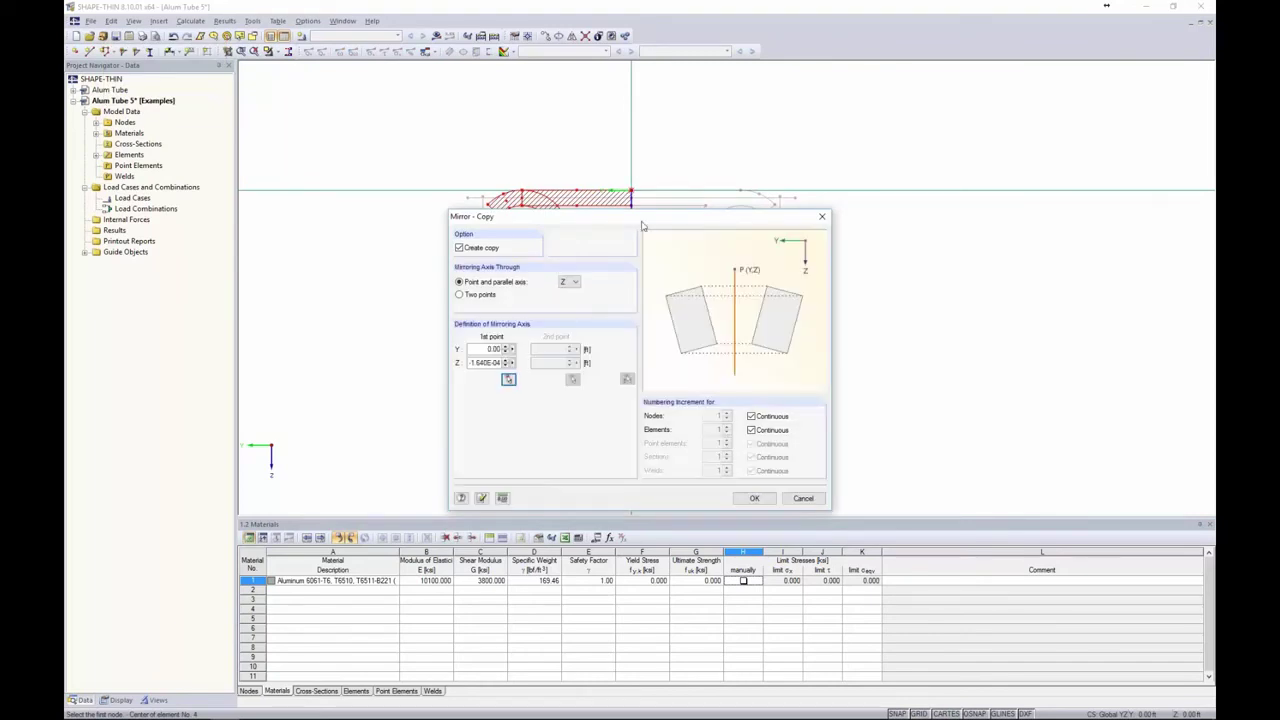
pyautogui.click(754, 498)
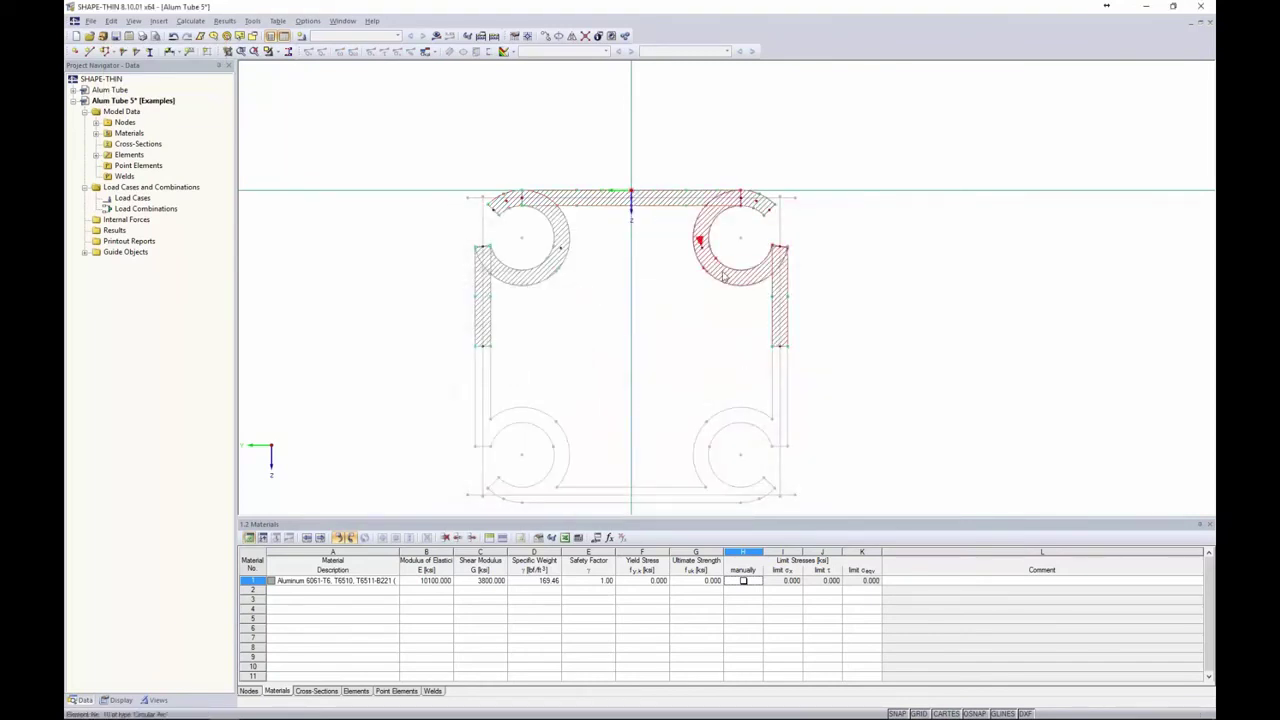
# - Mirror a copy of all the upper half's elements about an axis parallel to Y through the lower end of the left wall
pyautogui.moveTo(842, 378); pyautogui.dragTo(424, 132)
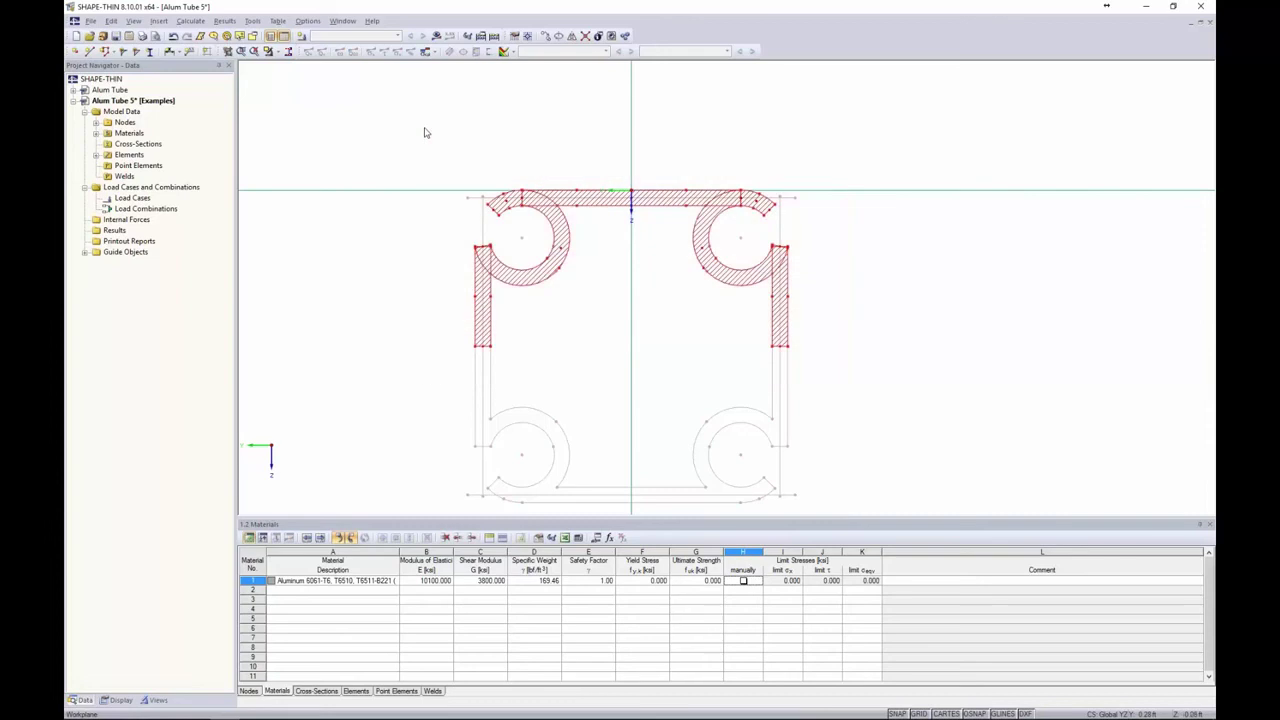
pyautogui.click(572, 36)
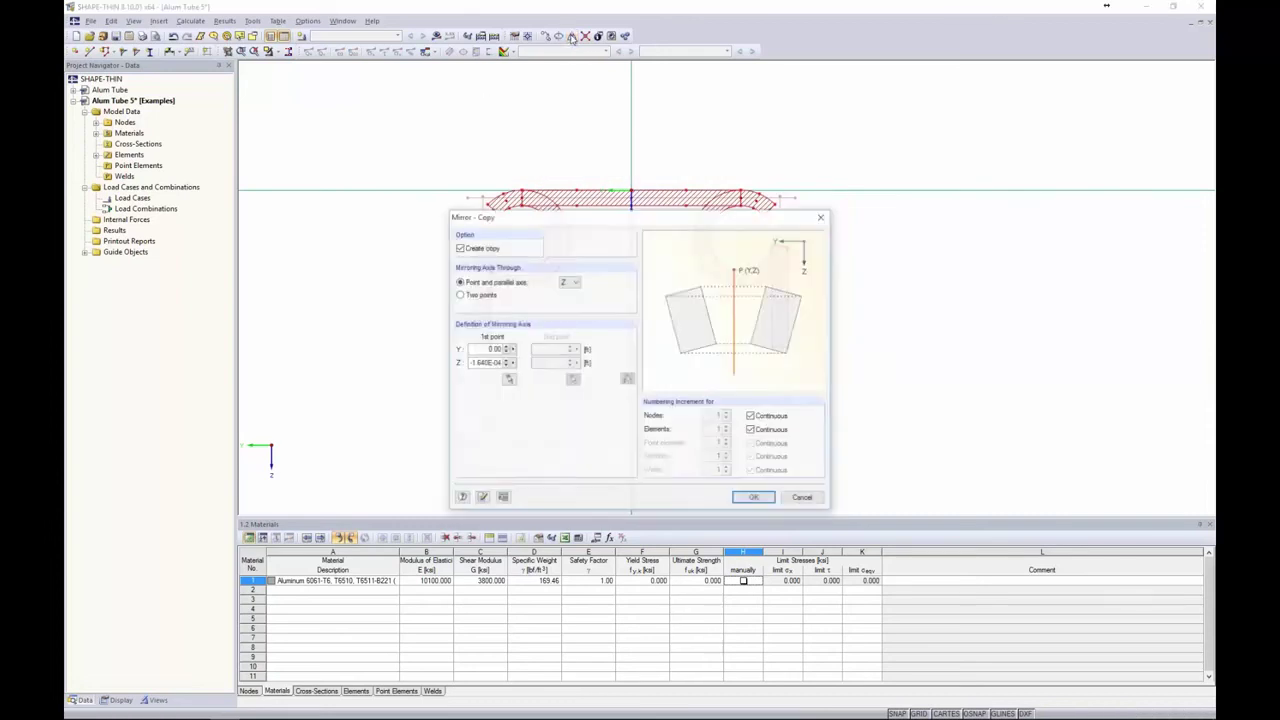
pyautogui.click(571, 284)
pyautogui.click(569, 295)
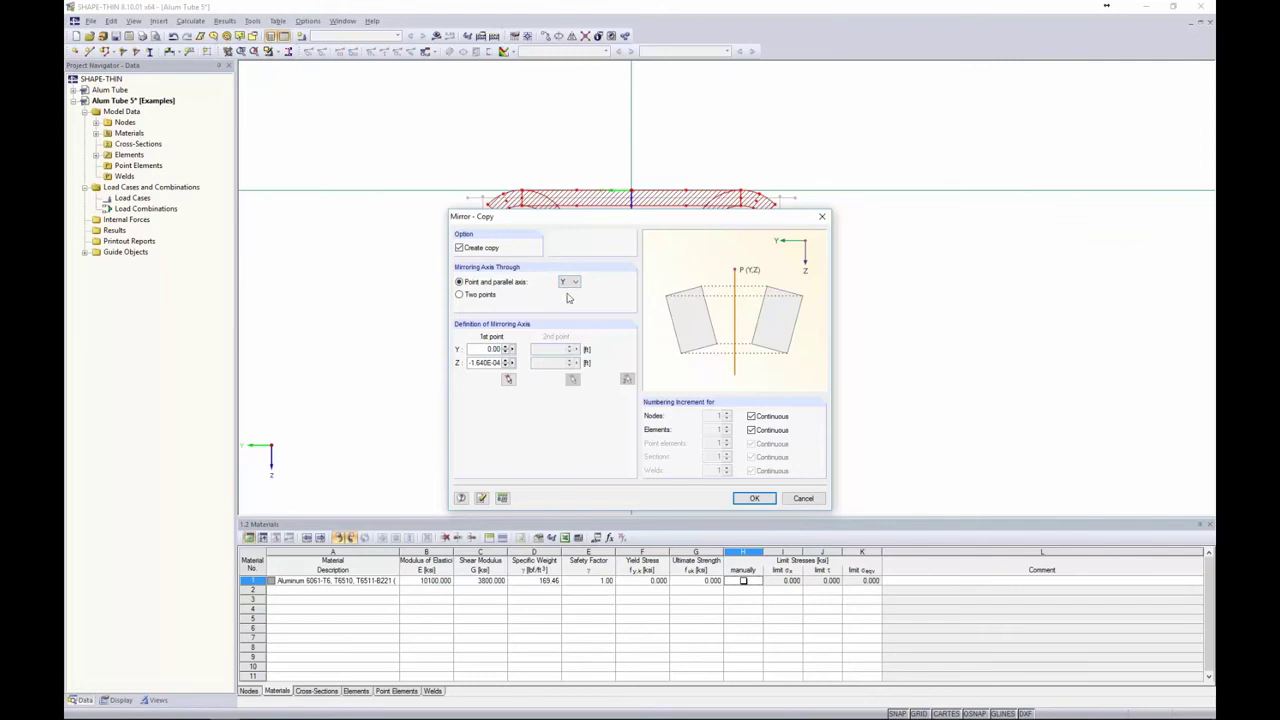
pyautogui.click(508, 379)
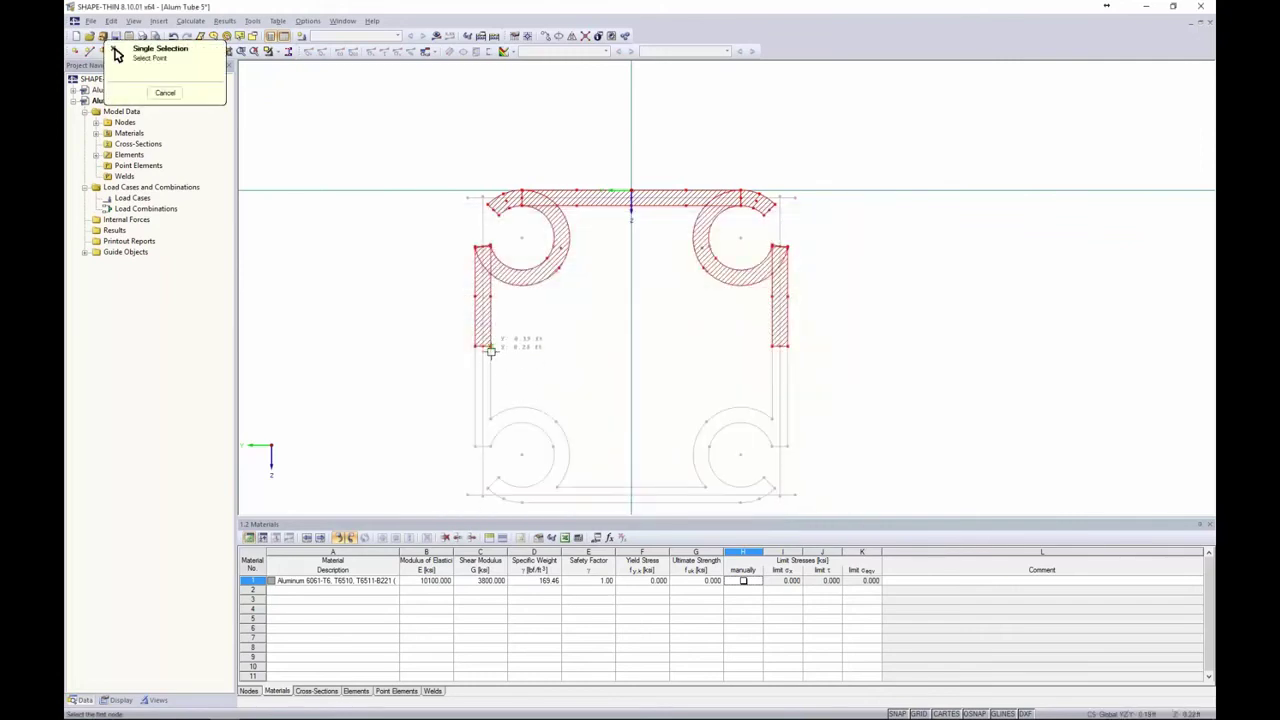
pyautogui.click(489, 346)
pyautogui.click(754, 498)
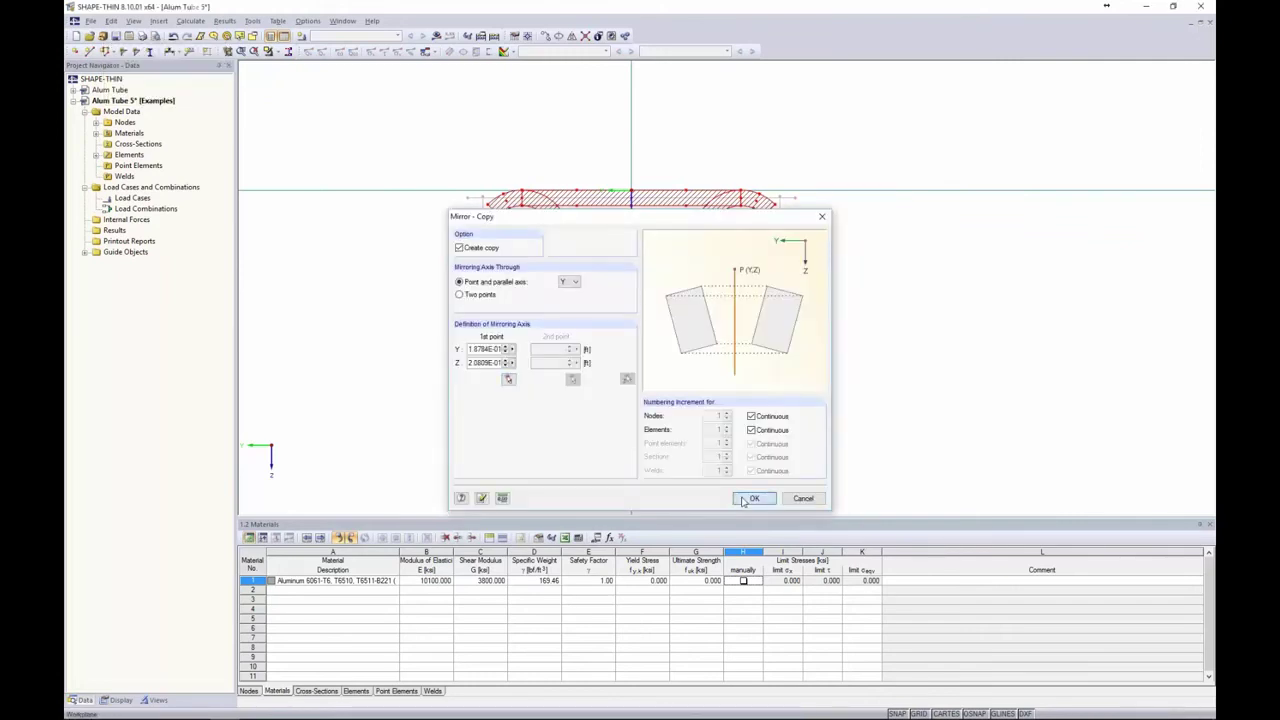
pyautogui.scroll(-1, 867, 391)
pyautogui.moveTo(867, 391); pyautogui.dragTo(791, 316, button='middle')
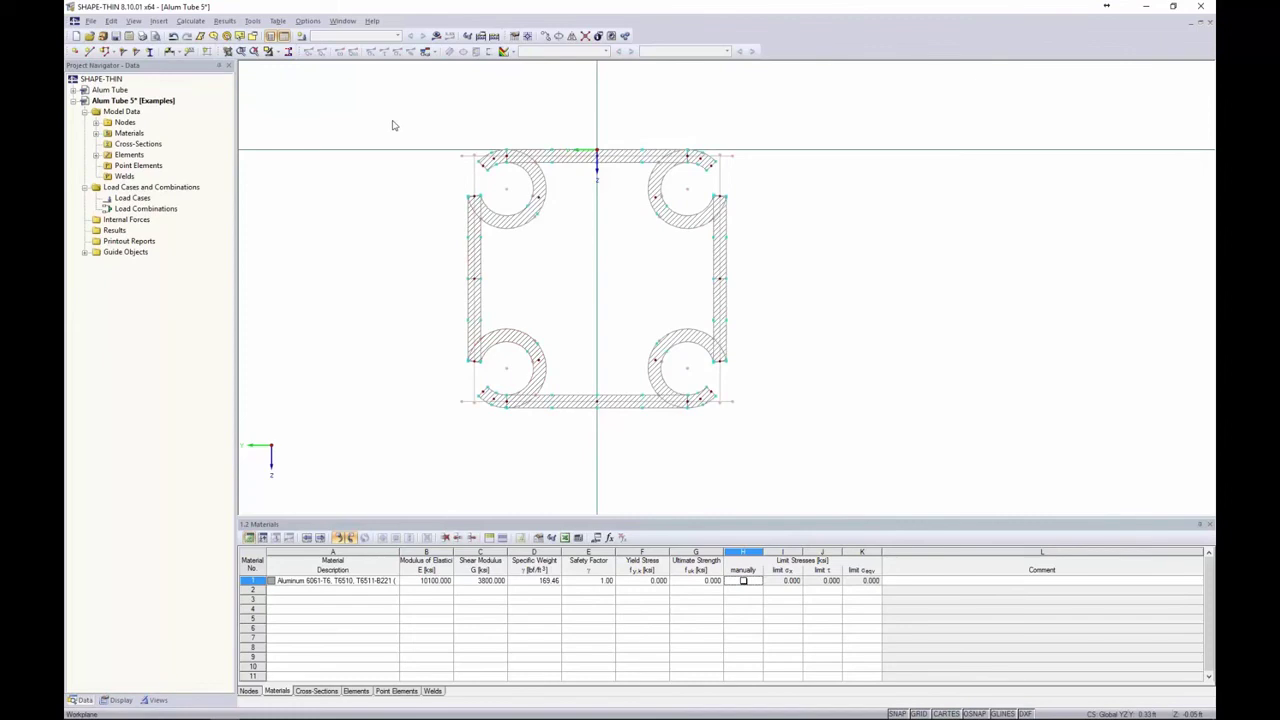
# - Try to calculate the cross-section results
pyautogui.click(437, 37)
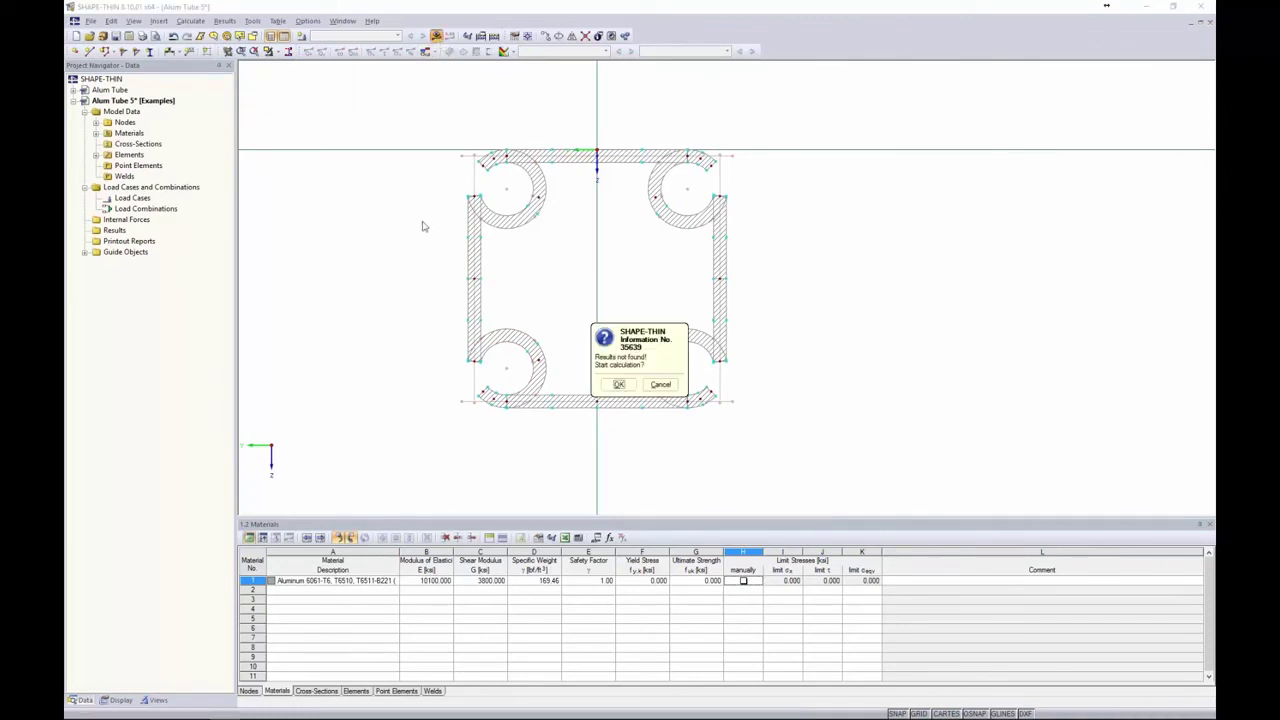
pyautogui.click(618, 385)
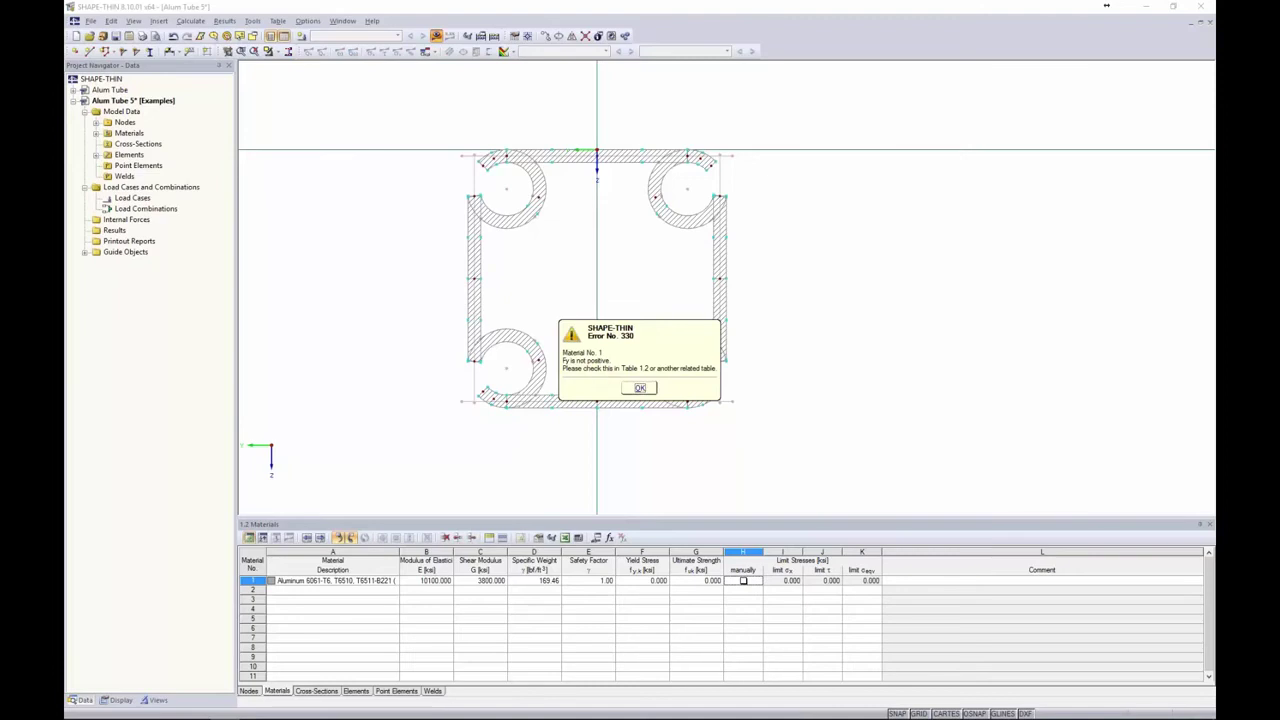
pyautogui.click(638, 389)
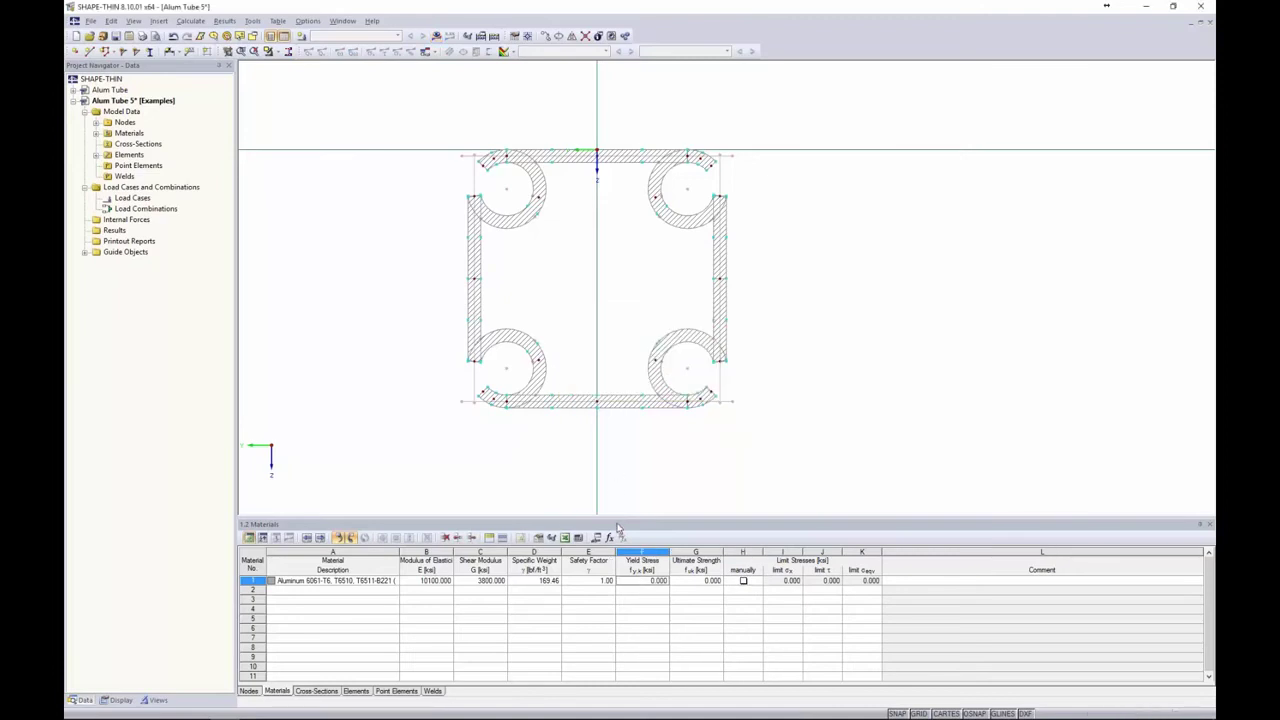
# - Look up the tensile yield and ultimate strengths of Aluminum 6061-T6, T6510, T6511-B221 in the material library
pyautogui.moveTo(618, 523); pyautogui.dragTo(618, 432)
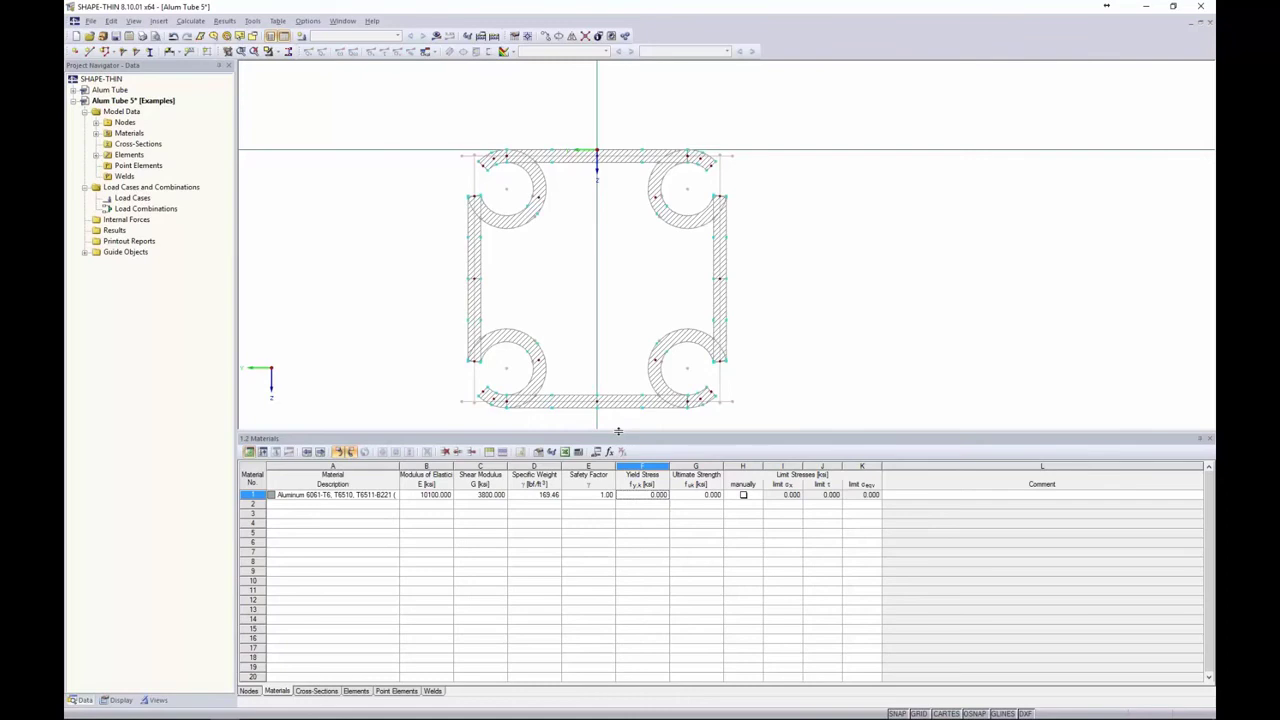
pyautogui.click(641, 494)
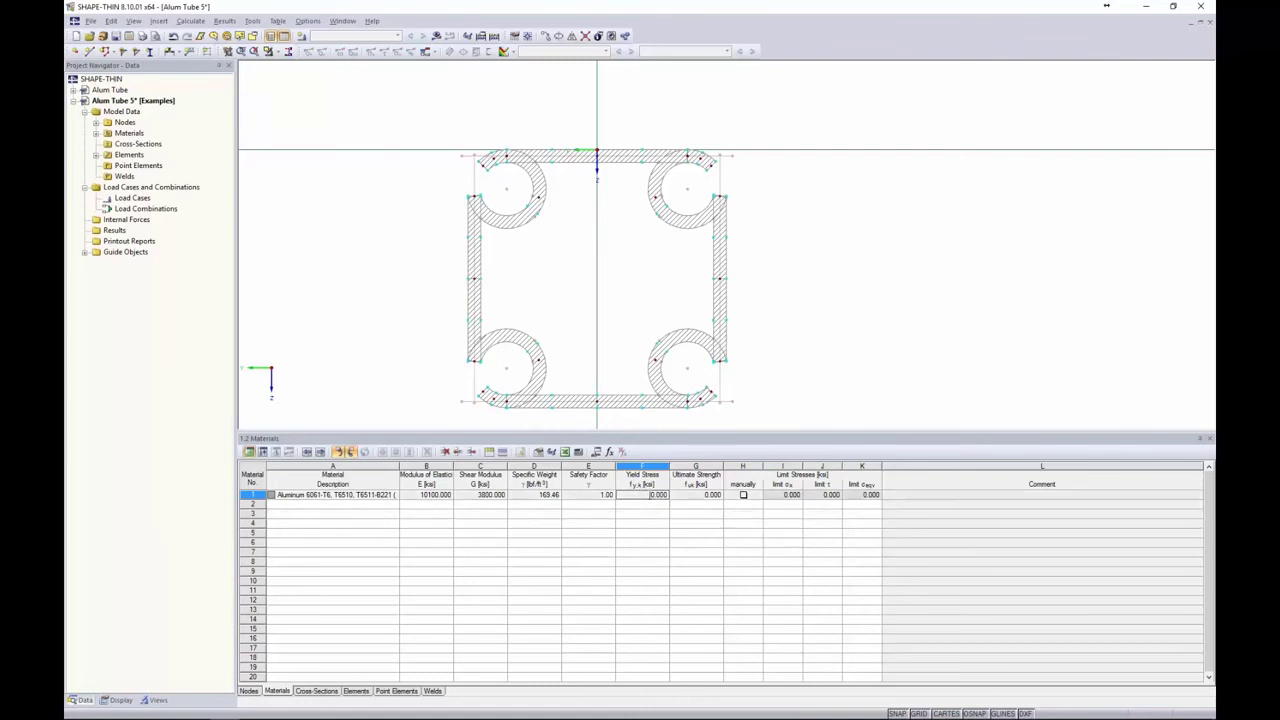
pyautogui.click(375, 495)
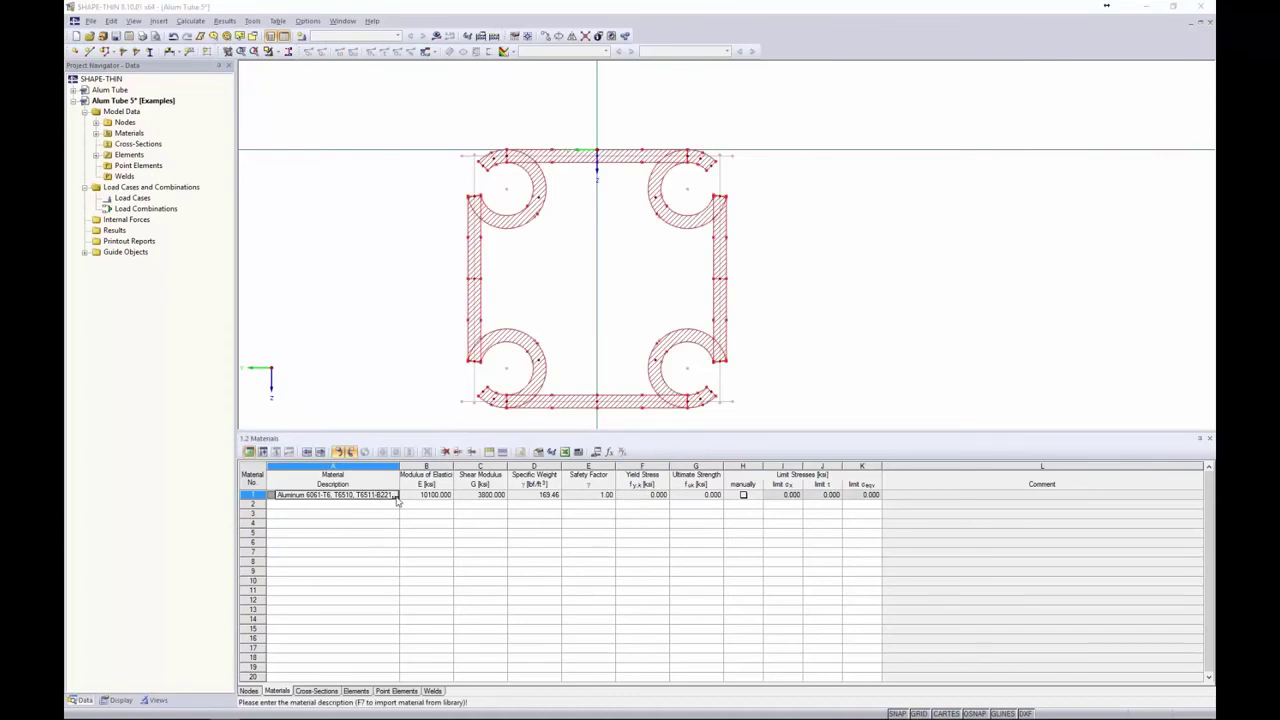
pyautogui.click(395, 495)
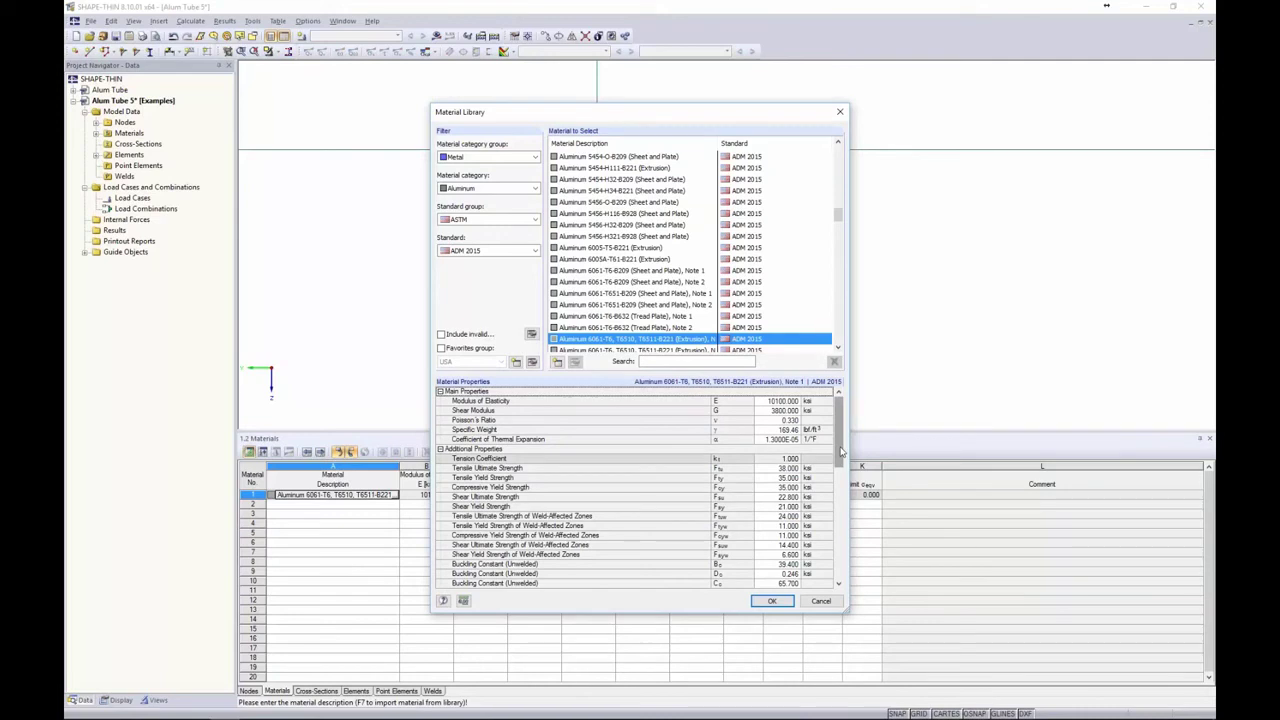
pyautogui.moveTo(841, 452); pyautogui.dragTo(841, 466)
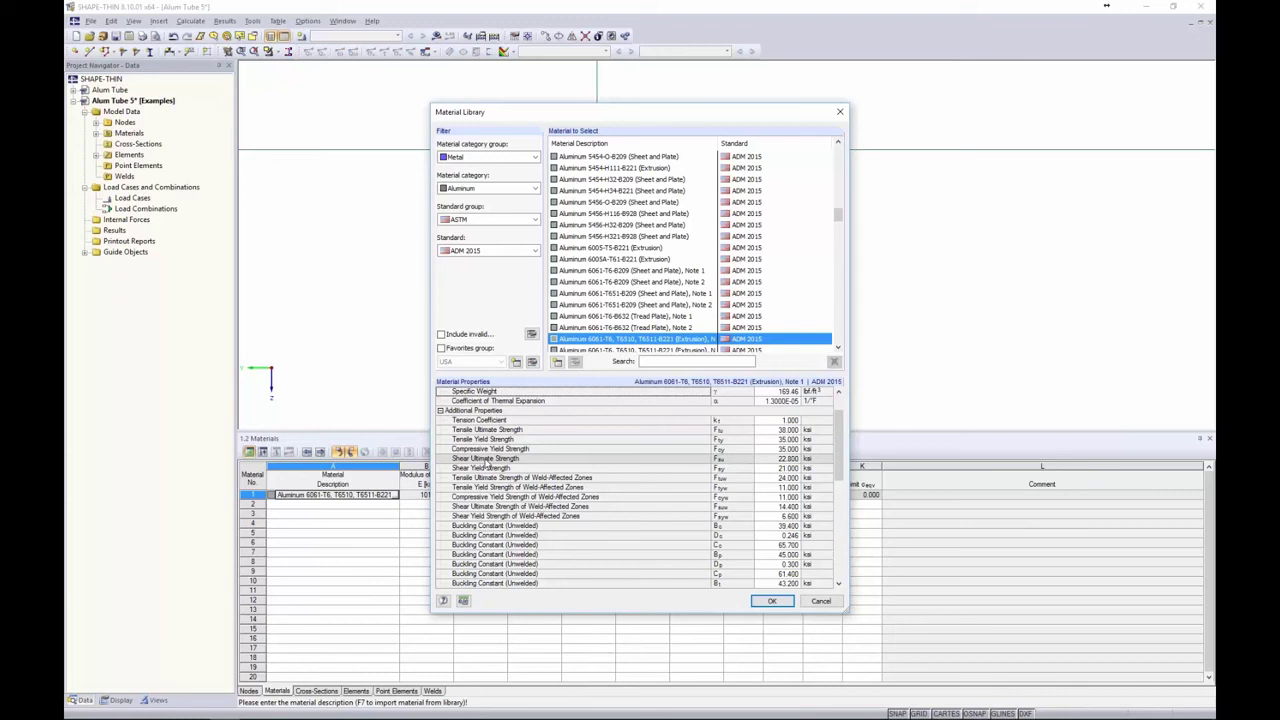
pyautogui.click(815, 604)
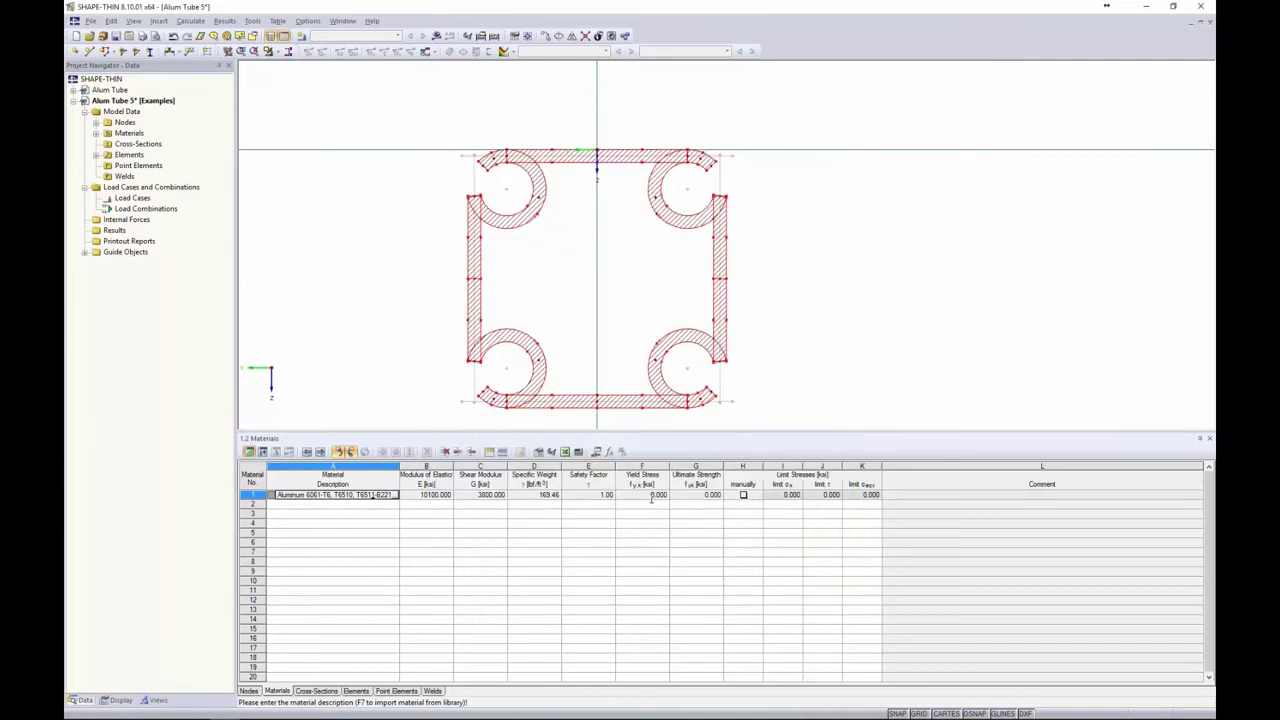
# - Set the aluminum's yield stress to 35 ksi and ultimate strength to 38 ksi, and calculate the cross-section
pyautogui.click(648, 495)
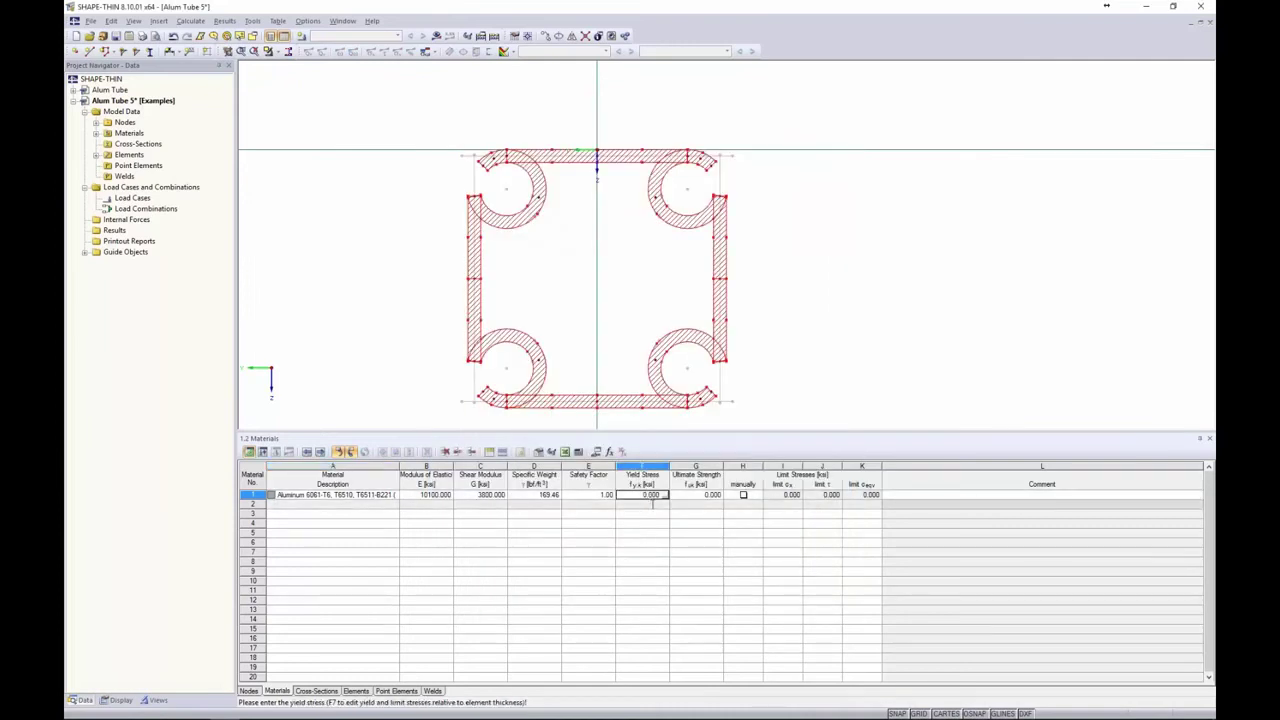
pyautogui.write('35')
pyautogui.press('Tab')
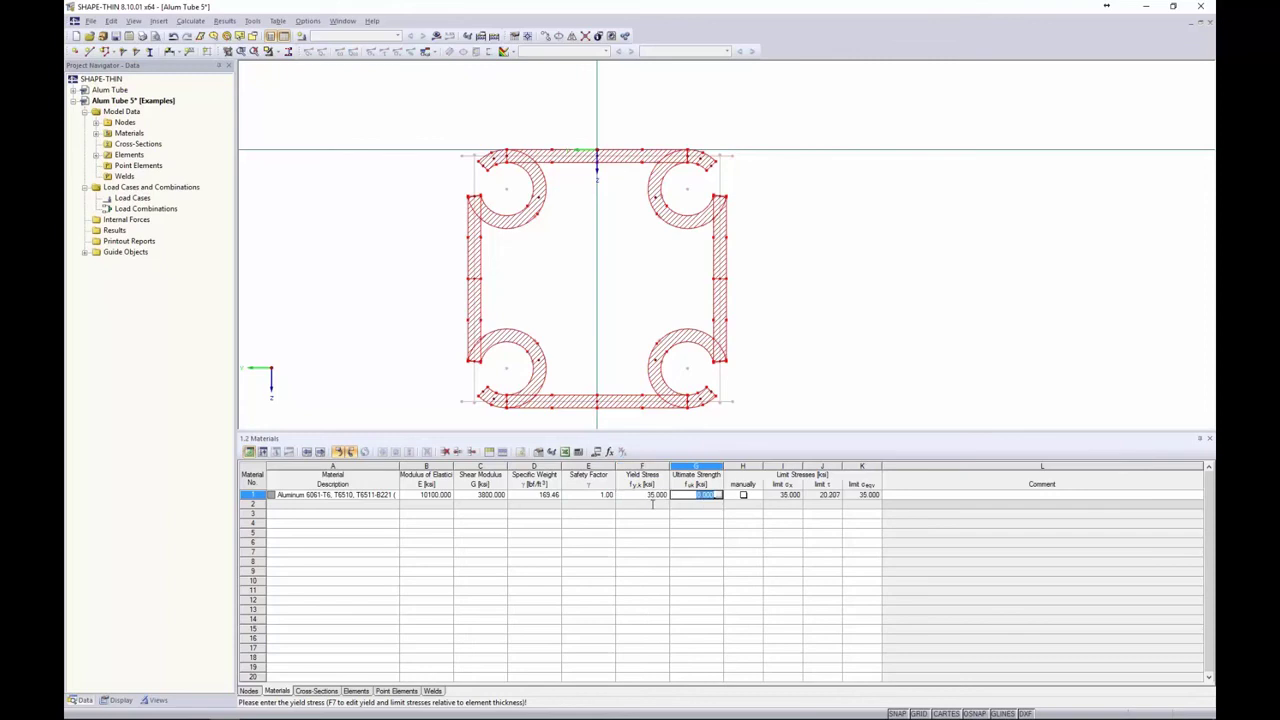
pyautogui.write('38')
pyautogui.press('Tab')
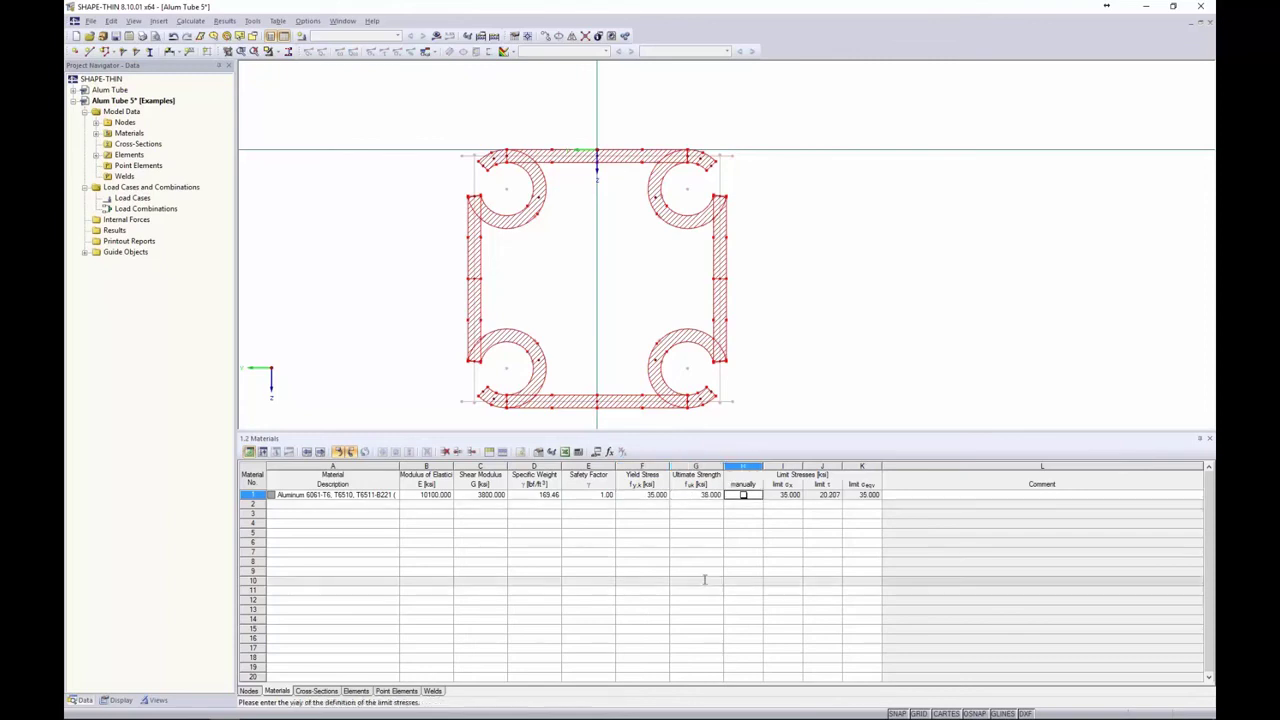
pyautogui.click(436, 36)
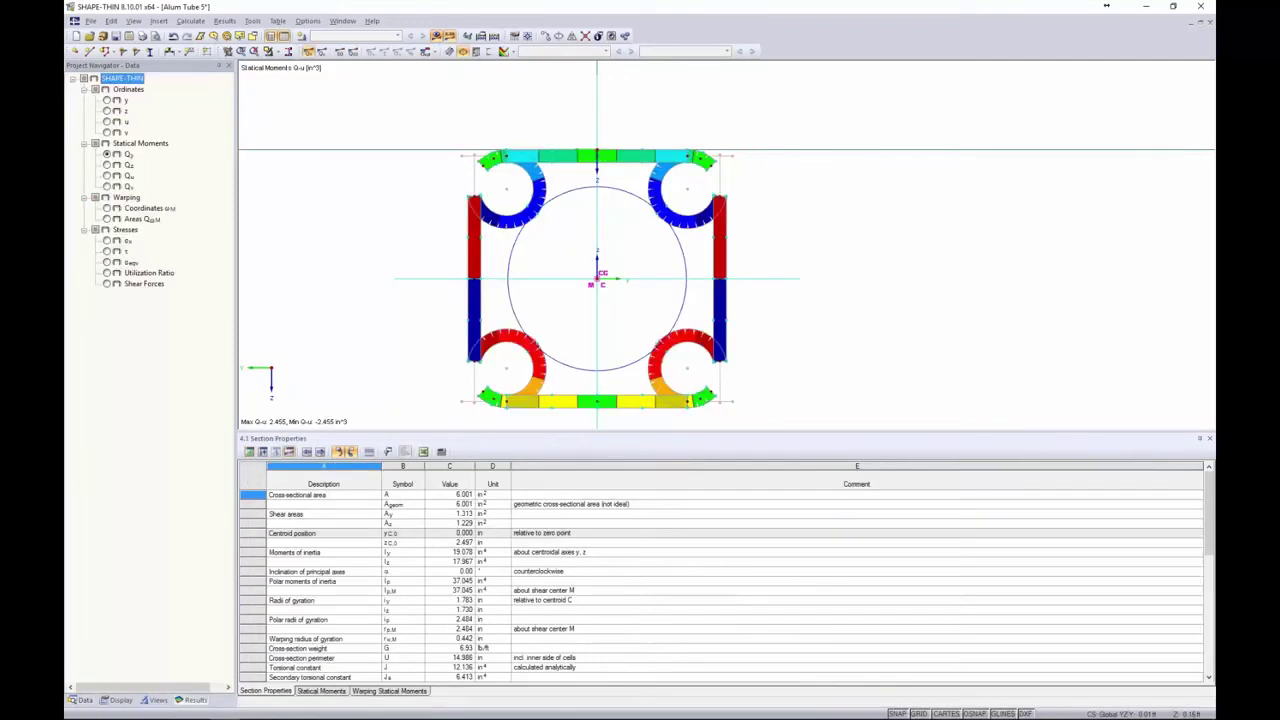
# - View the statical moments Qy and Qz and the warping coordinates and areas on the cross-section
pyautogui.moveTo(592, 432); pyautogui.dragTo(592, 480)
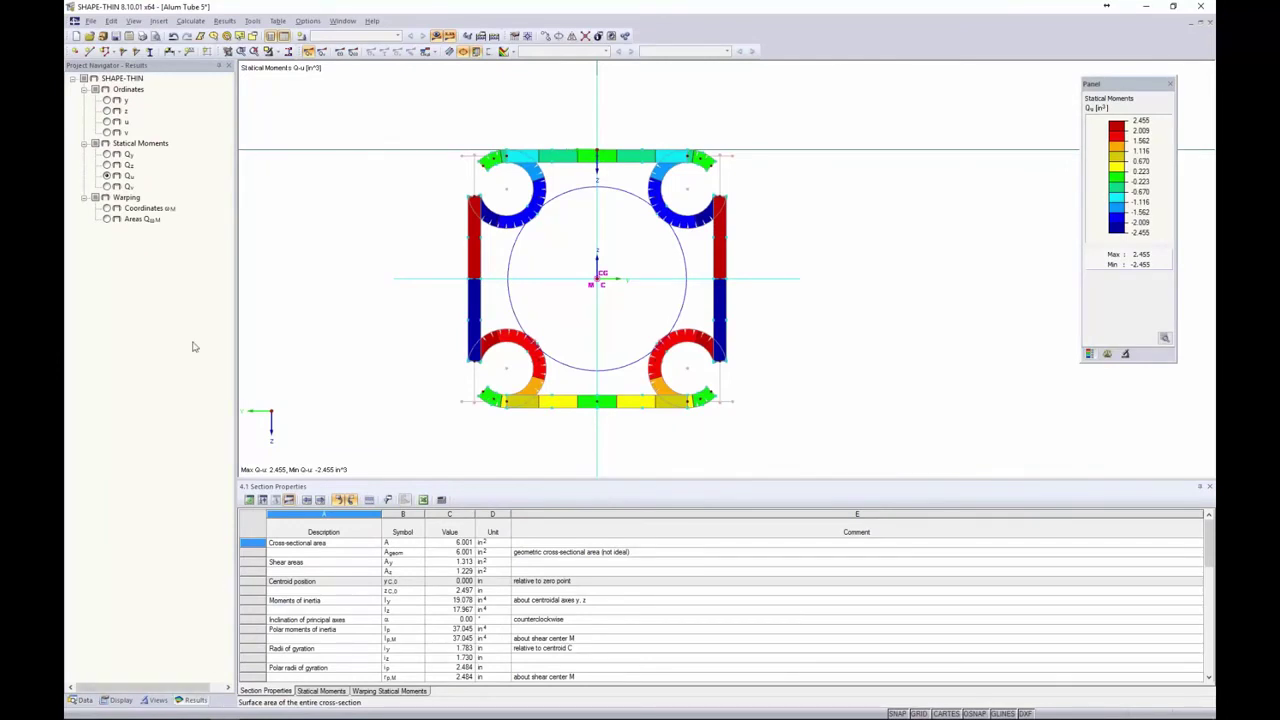
pyautogui.click(108, 155)
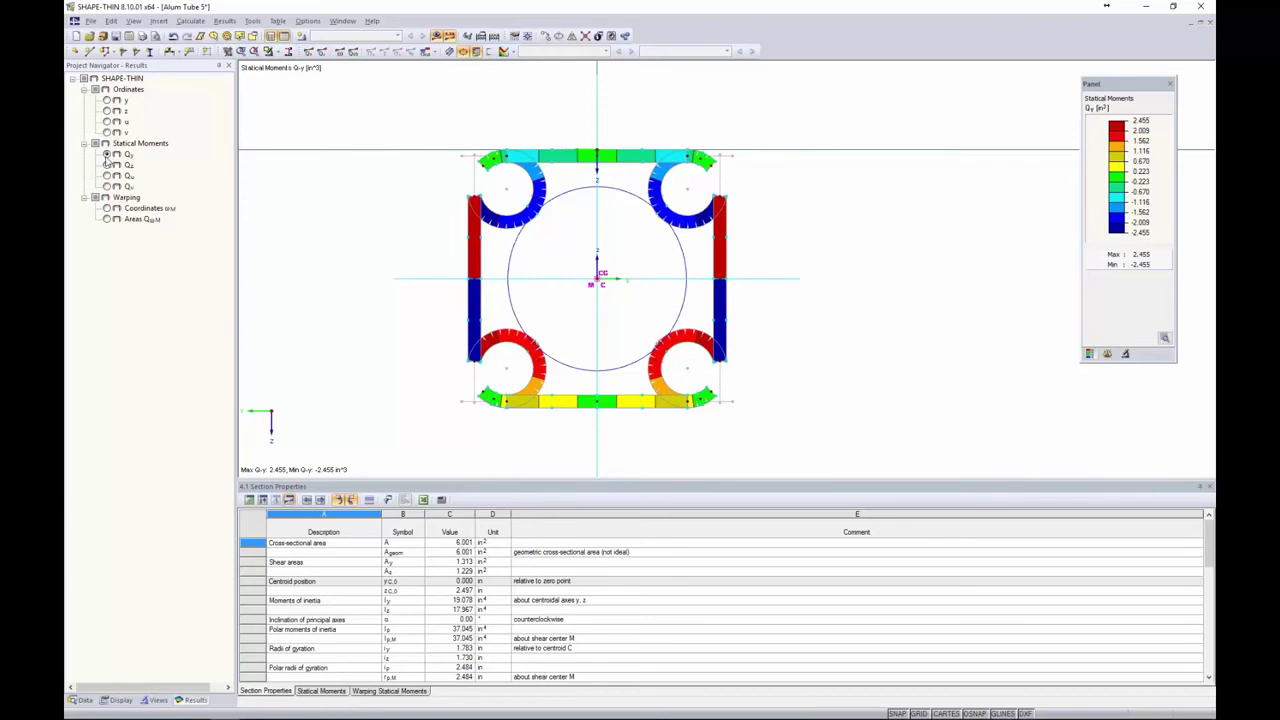
pyautogui.click(107, 165)
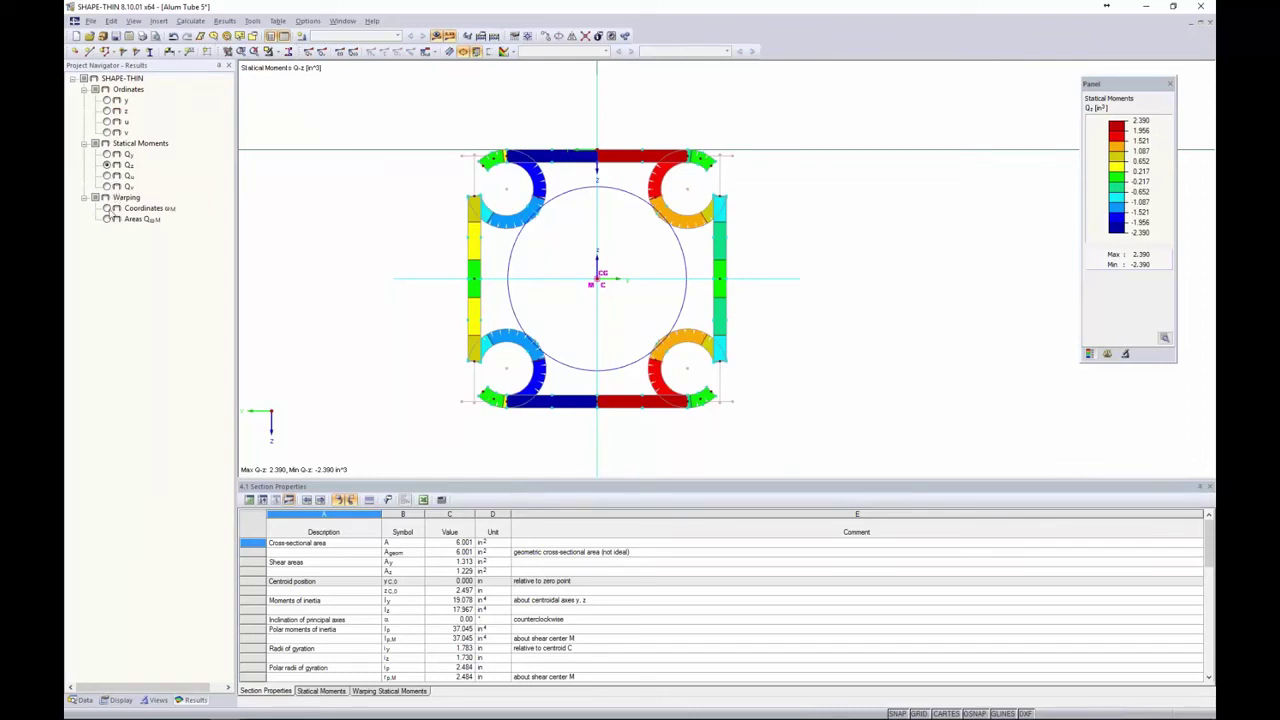
pyautogui.click(107, 208)
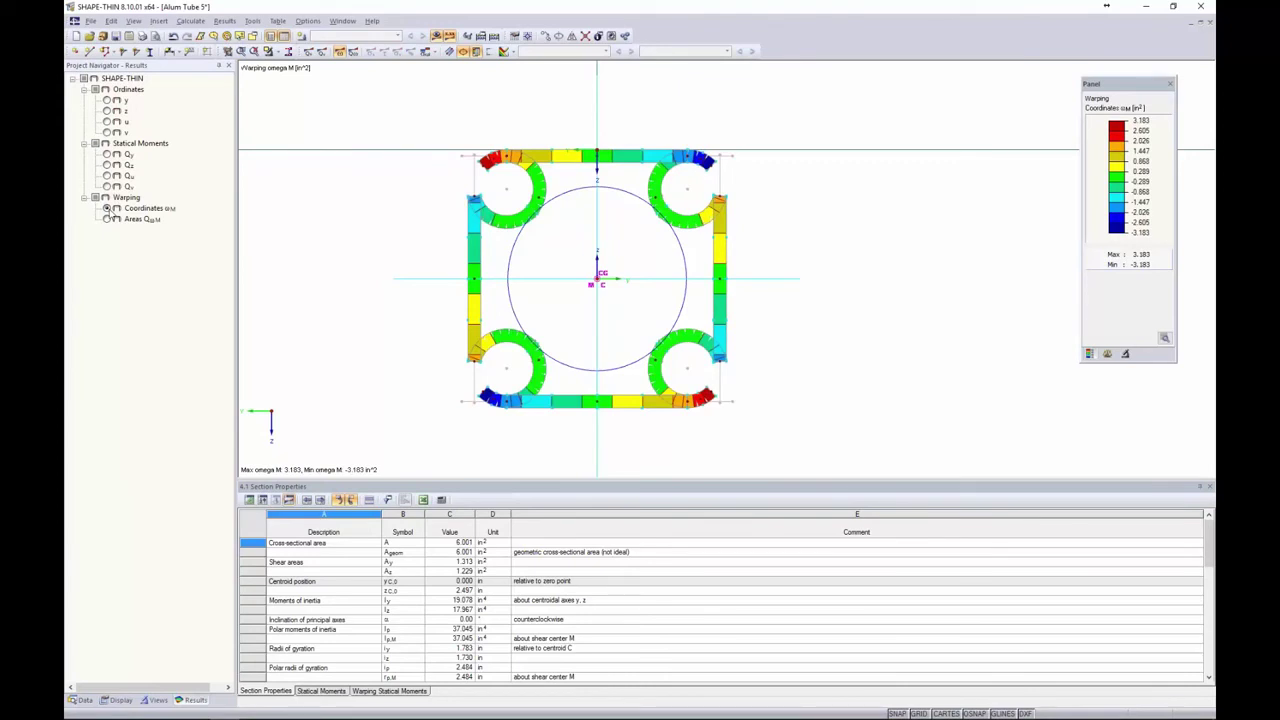
pyautogui.click(107, 219)
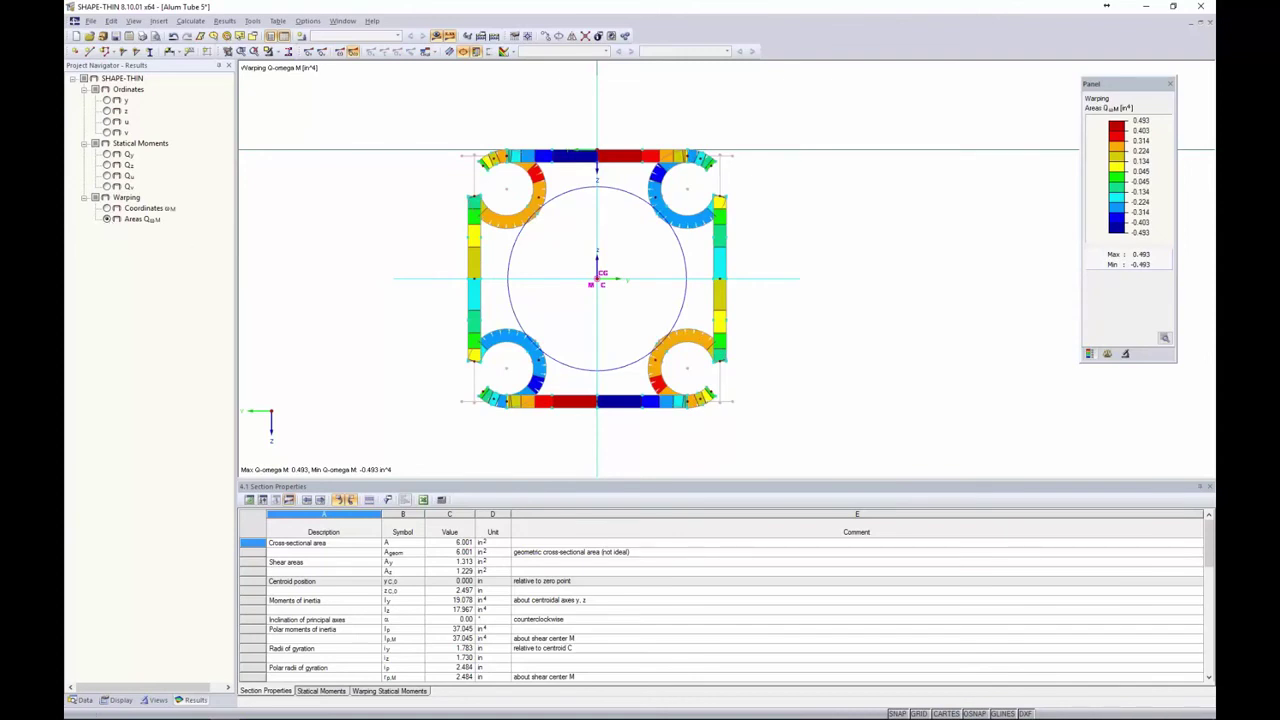
# - Review the complete table of calculated section properties, from the cross-sectional area down to the buckling curves
pyautogui.moveTo(360, 481); pyautogui.dragTo(369, 258)
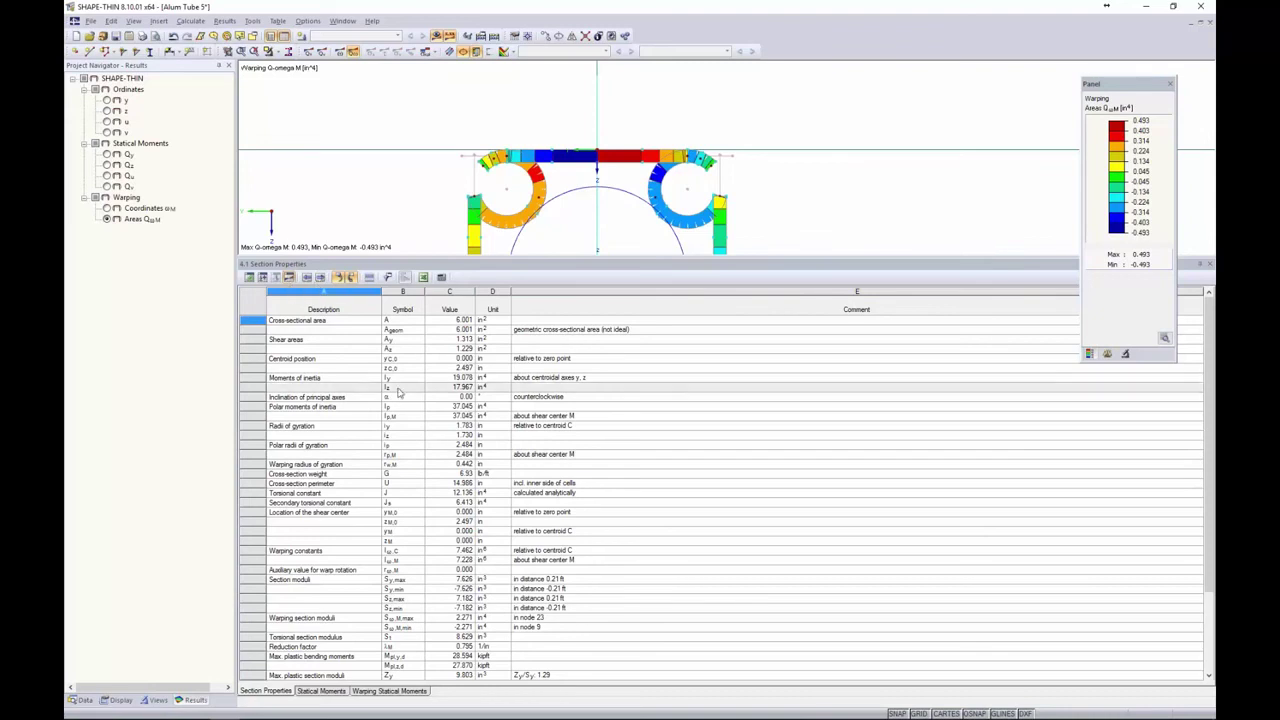
pyautogui.scroll(-2, 394, 389)
pyautogui.scroll(-1, 394, 389)
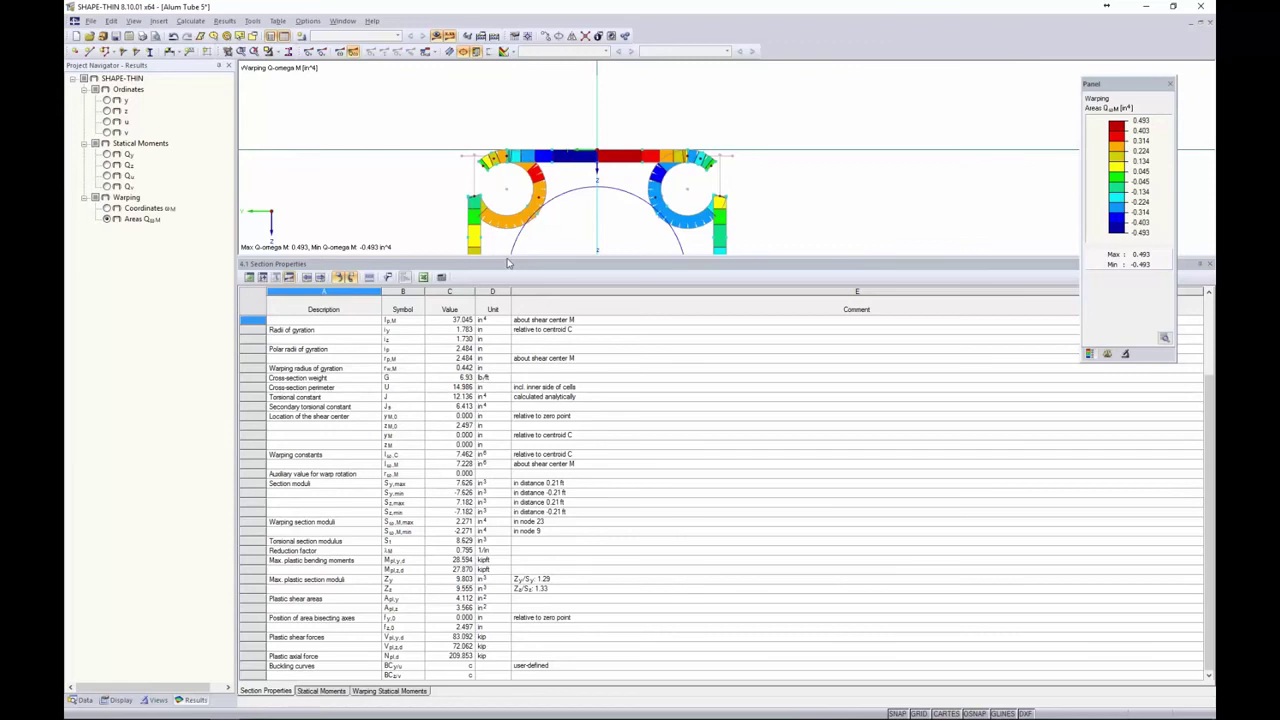
pyautogui.moveTo(508, 265); pyautogui.dragTo(459, 477)
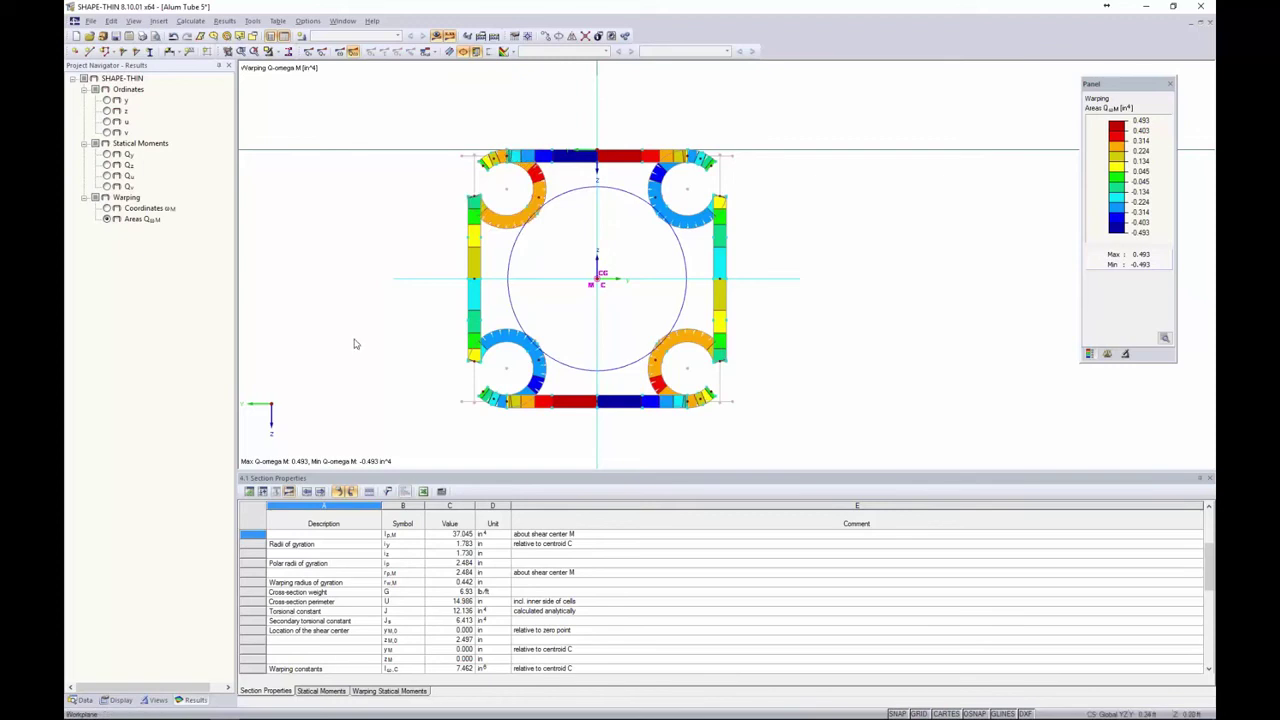
# - Enable the additional calculation of c/t parts and effective cross-section properties in the general data of Alum Tube 5
pyautogui.click(81, 700)
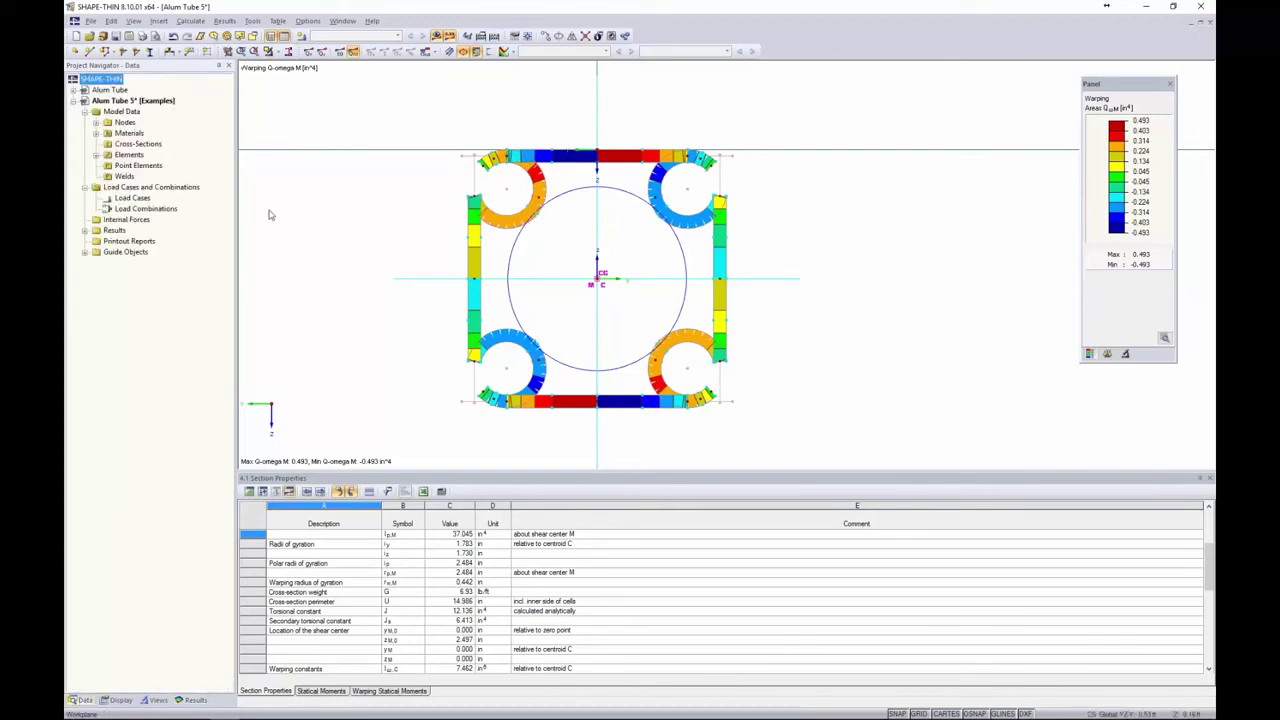
pyautogui.rightClick(160, 102)
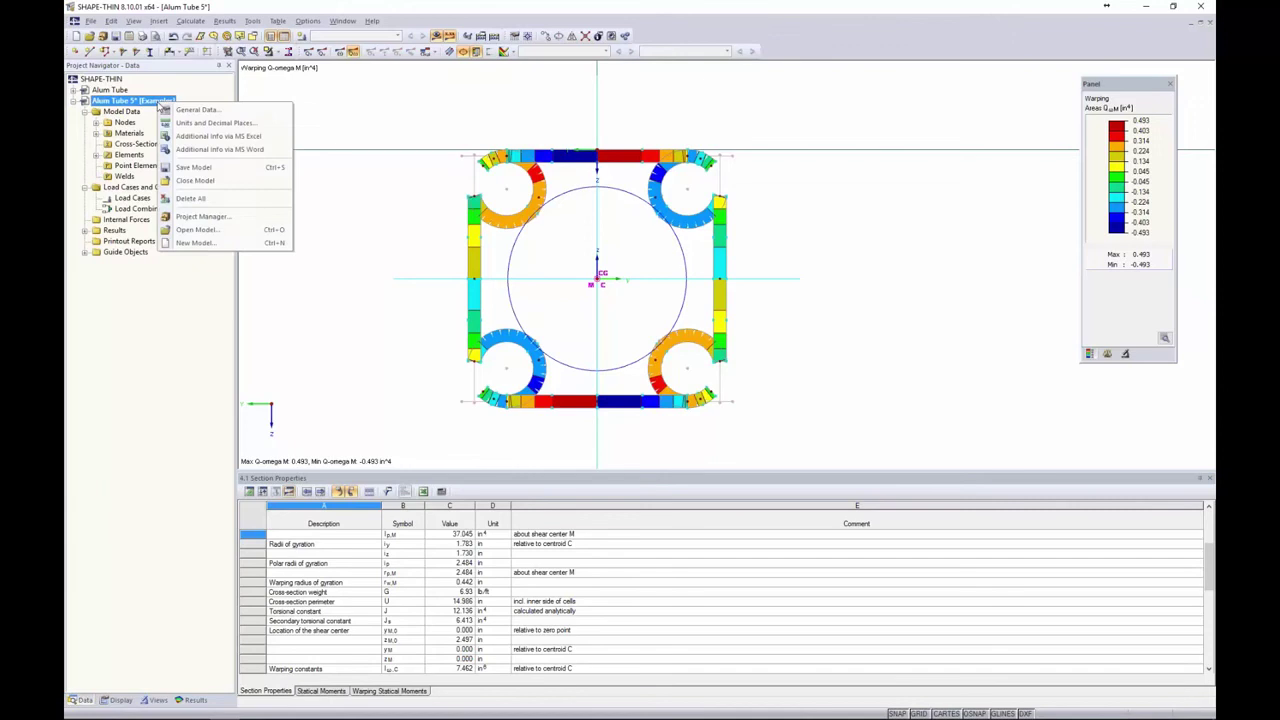
pyautogui.click(184, 110)
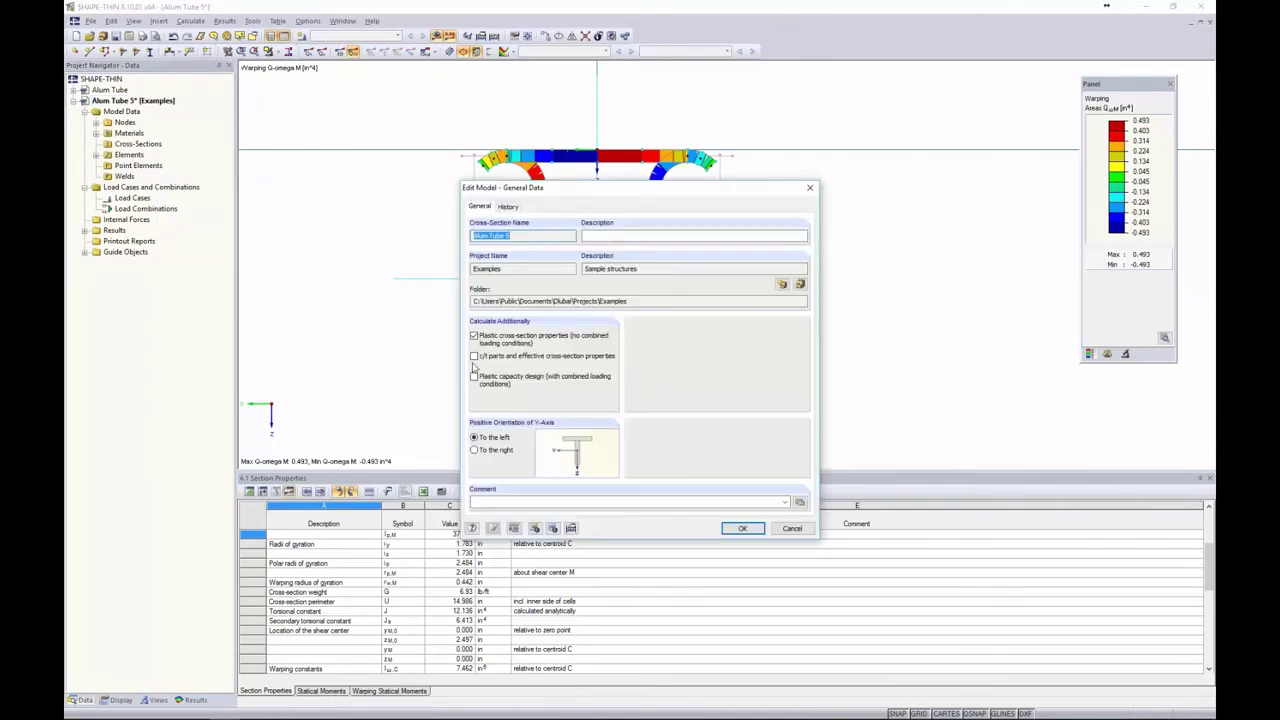
pyautogui.click(475, 358)
pyautogui.click(741, 528)
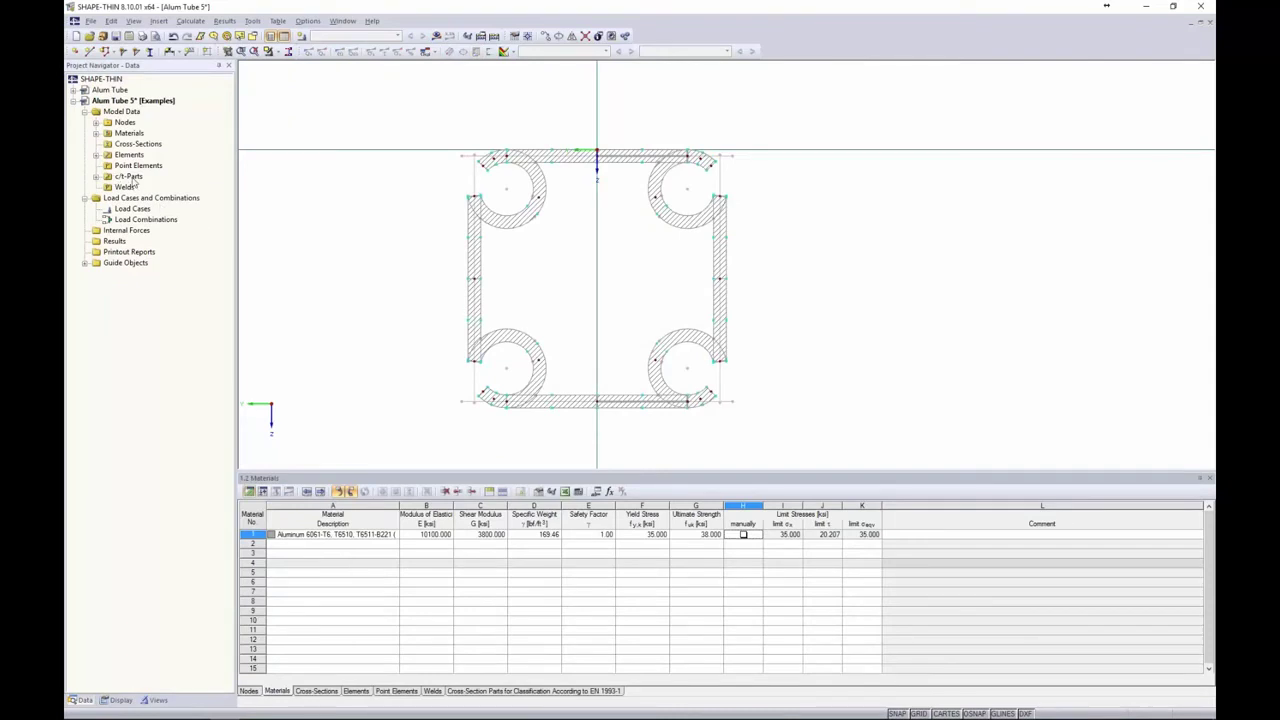
# - Delete all existing c/t-parts and open the table of cross-section parts for classification according to EN 1993-1
pyautogui.click(97, 177)
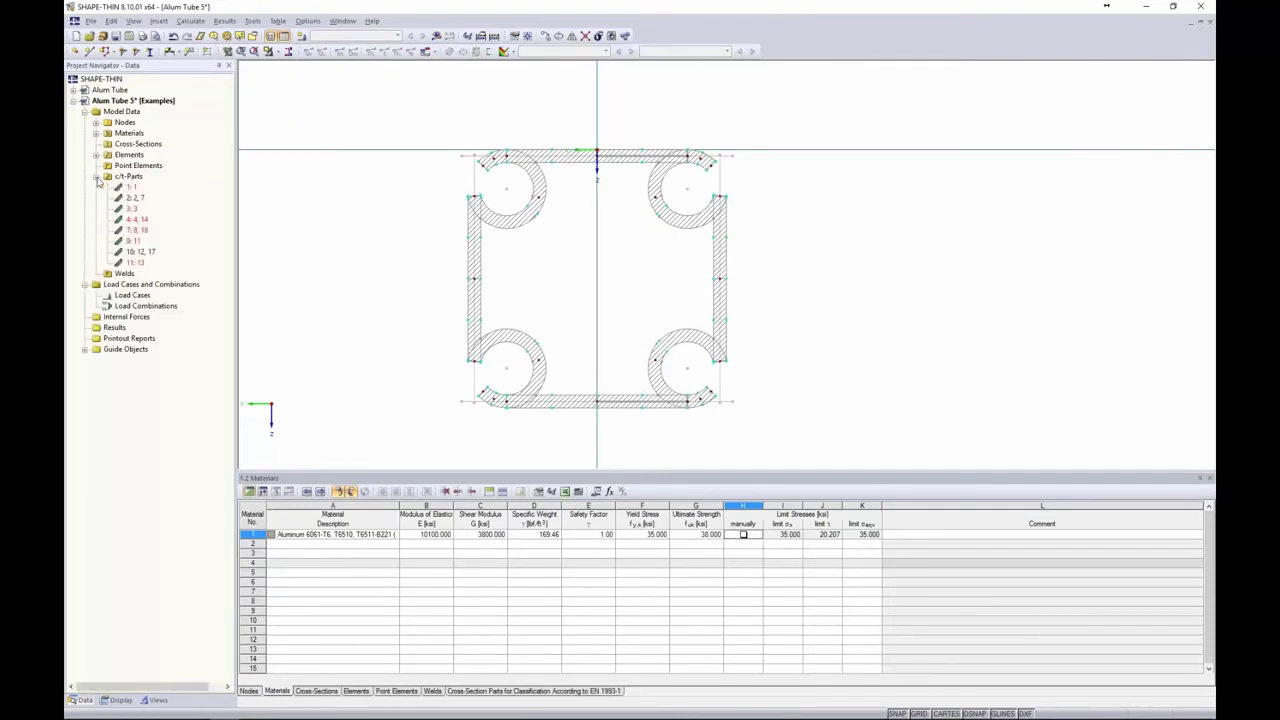
pyautogui.click(130, 188)
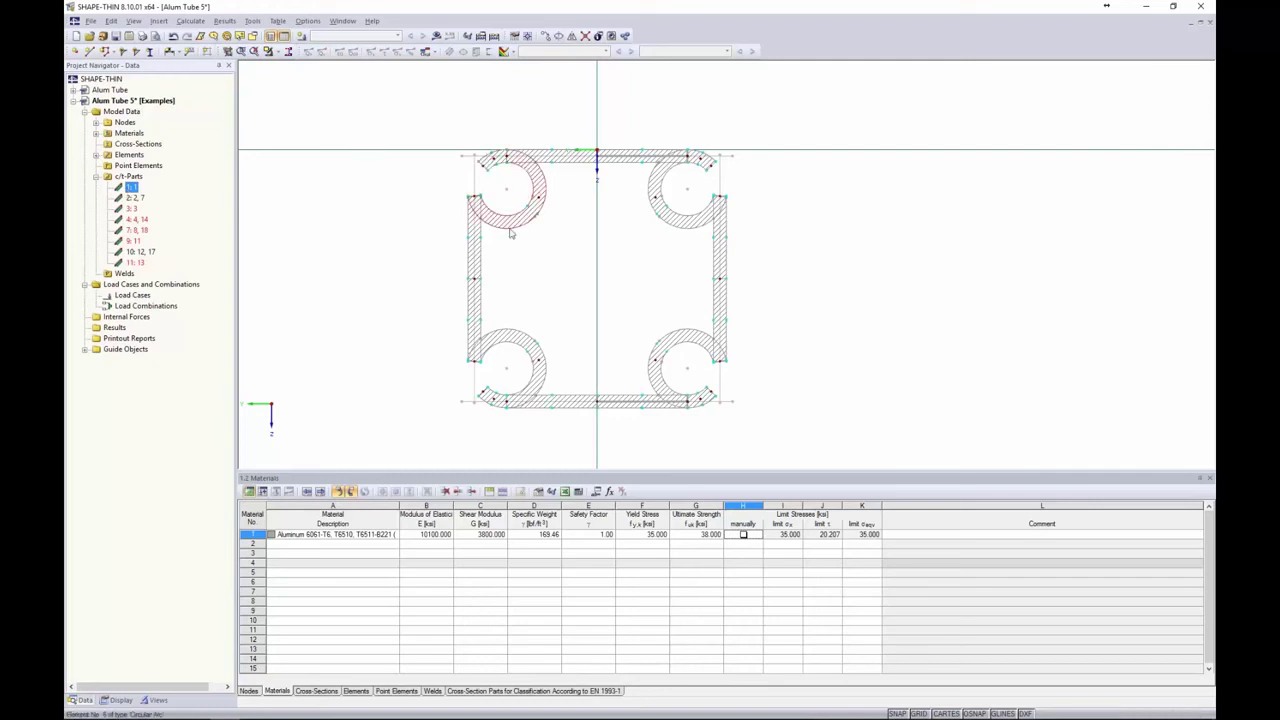
pyautogui.keyDown('shift'); pyautogui.click(143, 263); pyautogui.keyUp('shift')
pyautogui.press('Delete')
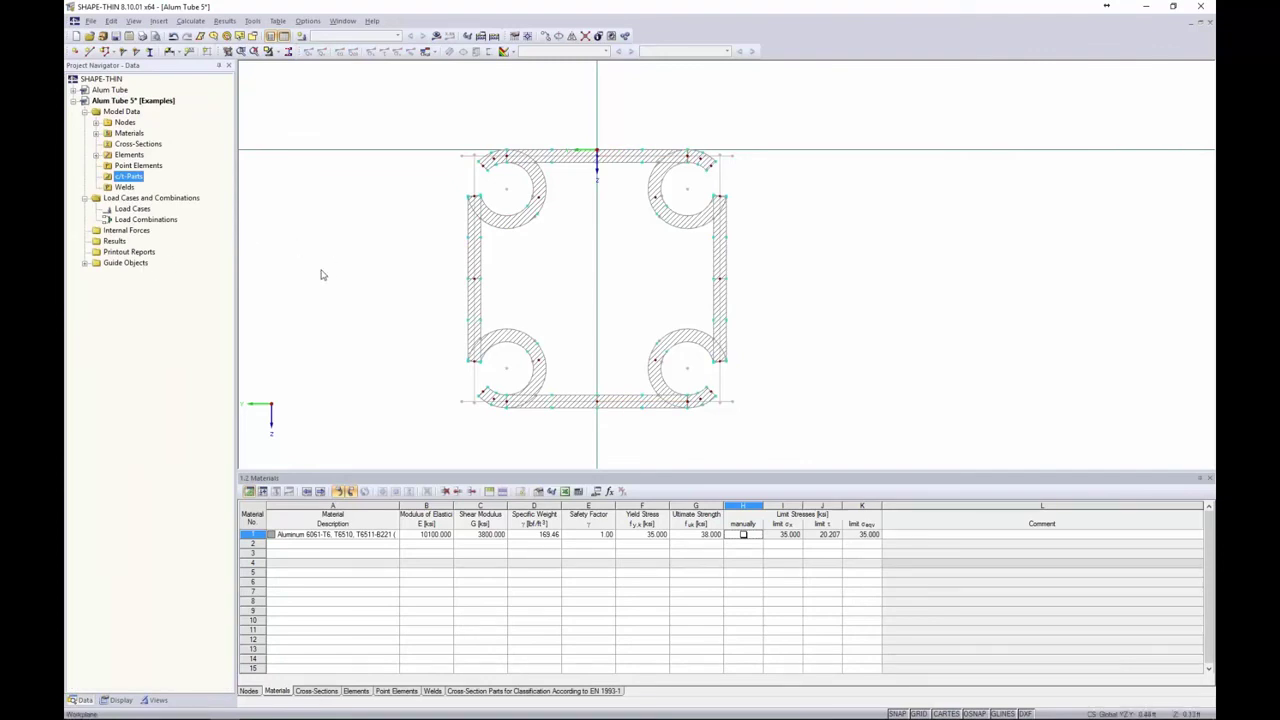
pyautogui.click(465, 692)
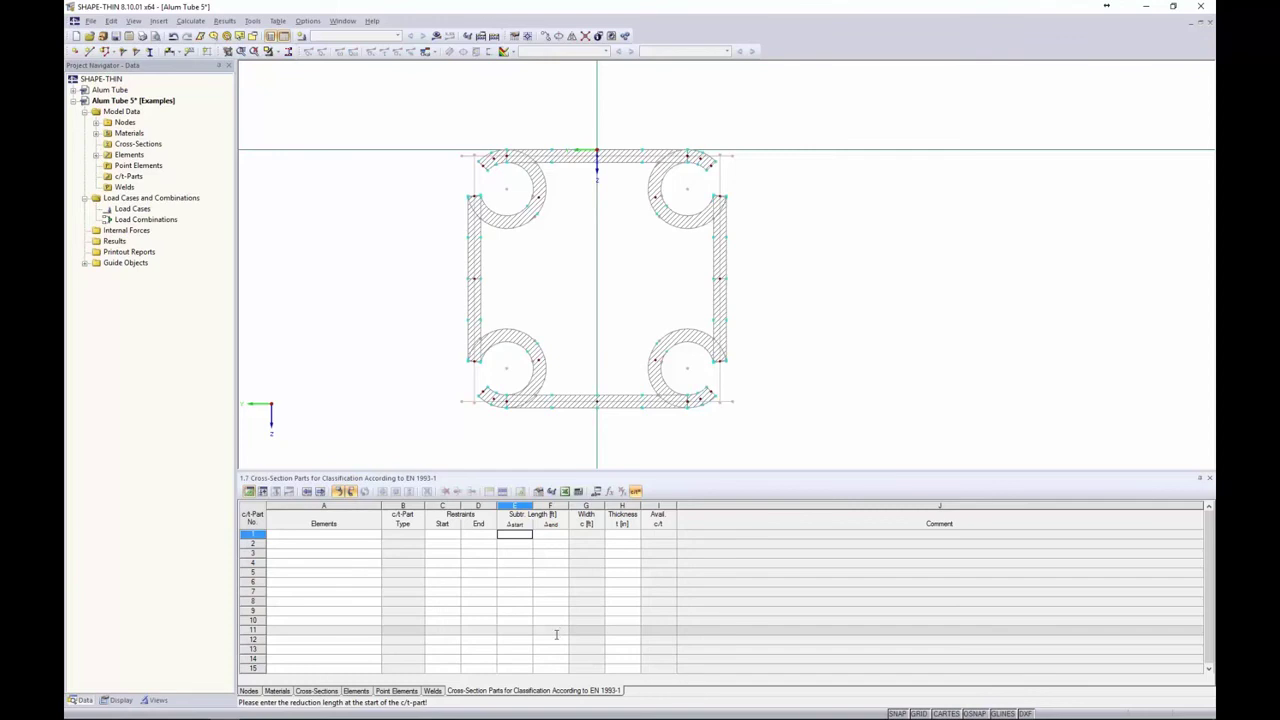
# - Show the numbering on the cross-section and hide the node numbers so only element numbers are displayed
pyautogui.click(344, 537)
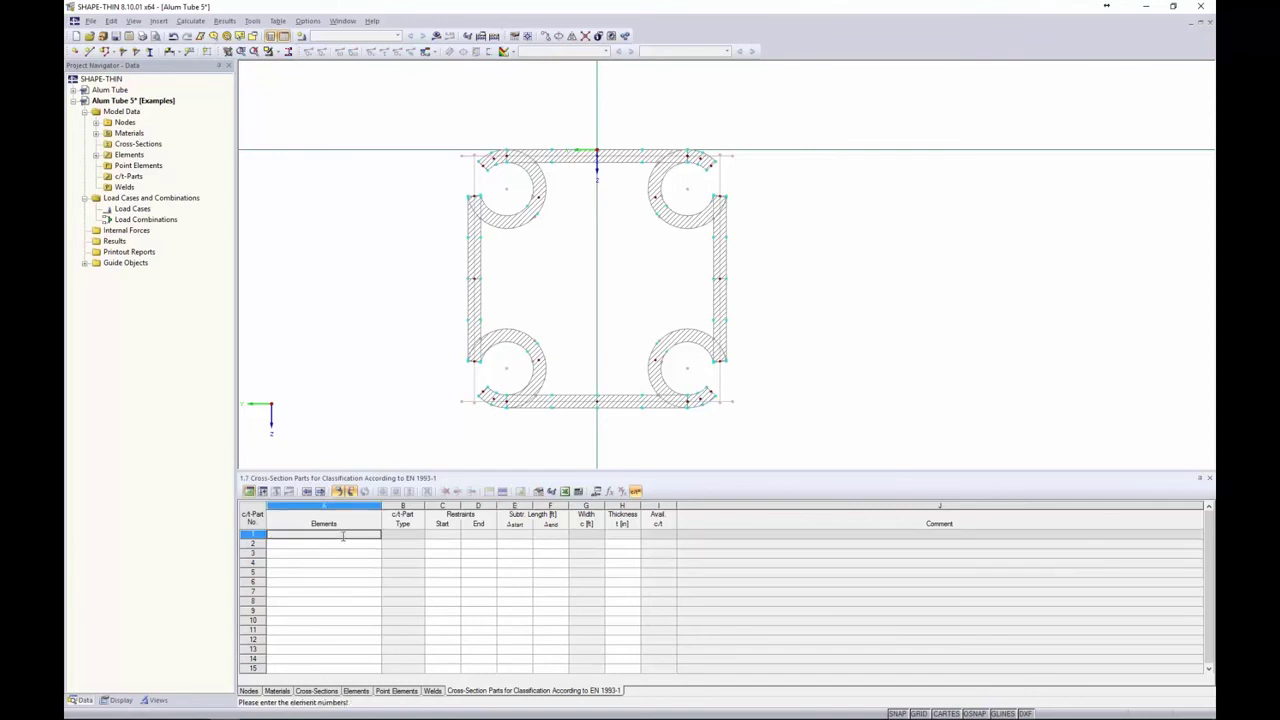
pyautogui.rightClick(362, 313)
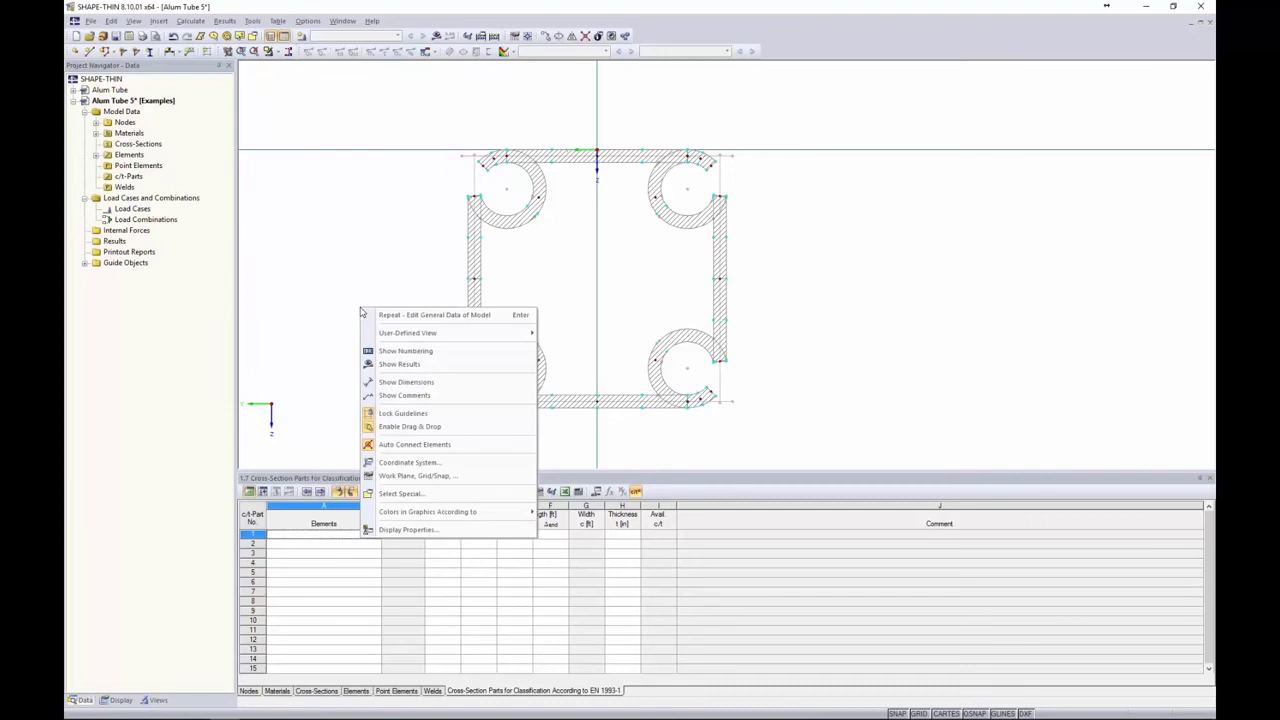
pyautogui.click(391, 350)
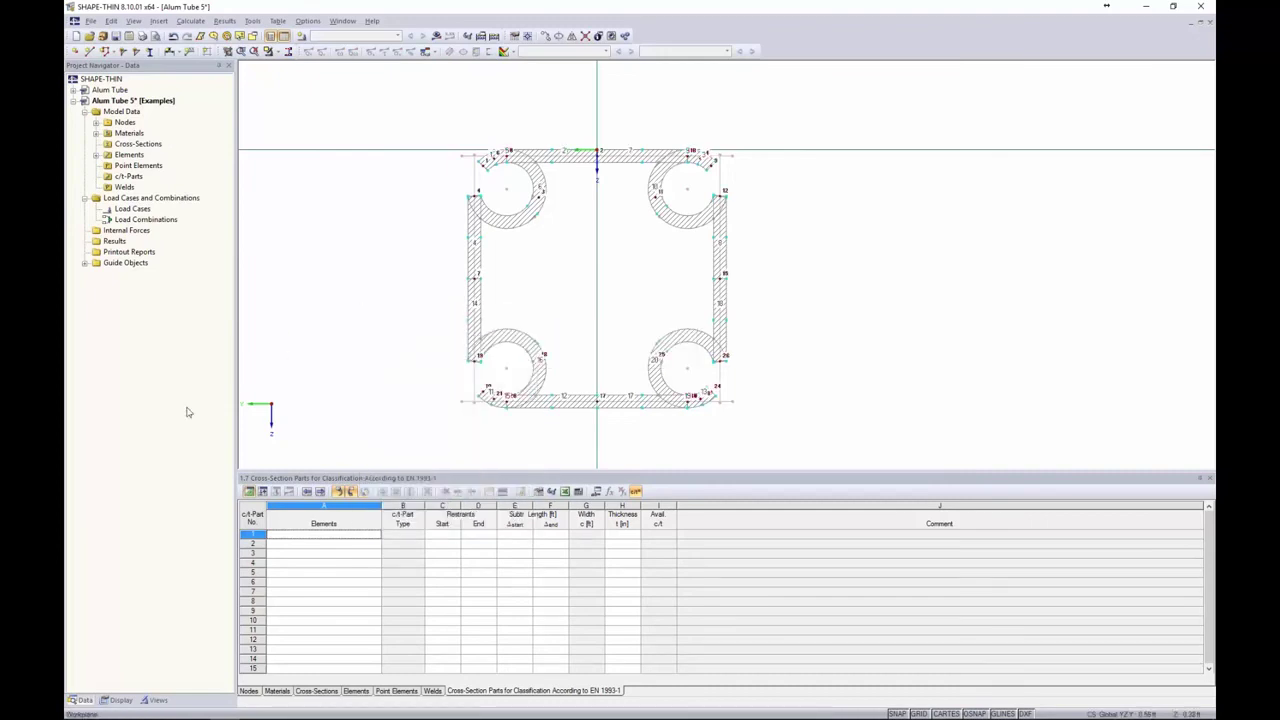
pyautogui.click(118, 699)
pyautogui.scroll(-1, 155, 458)
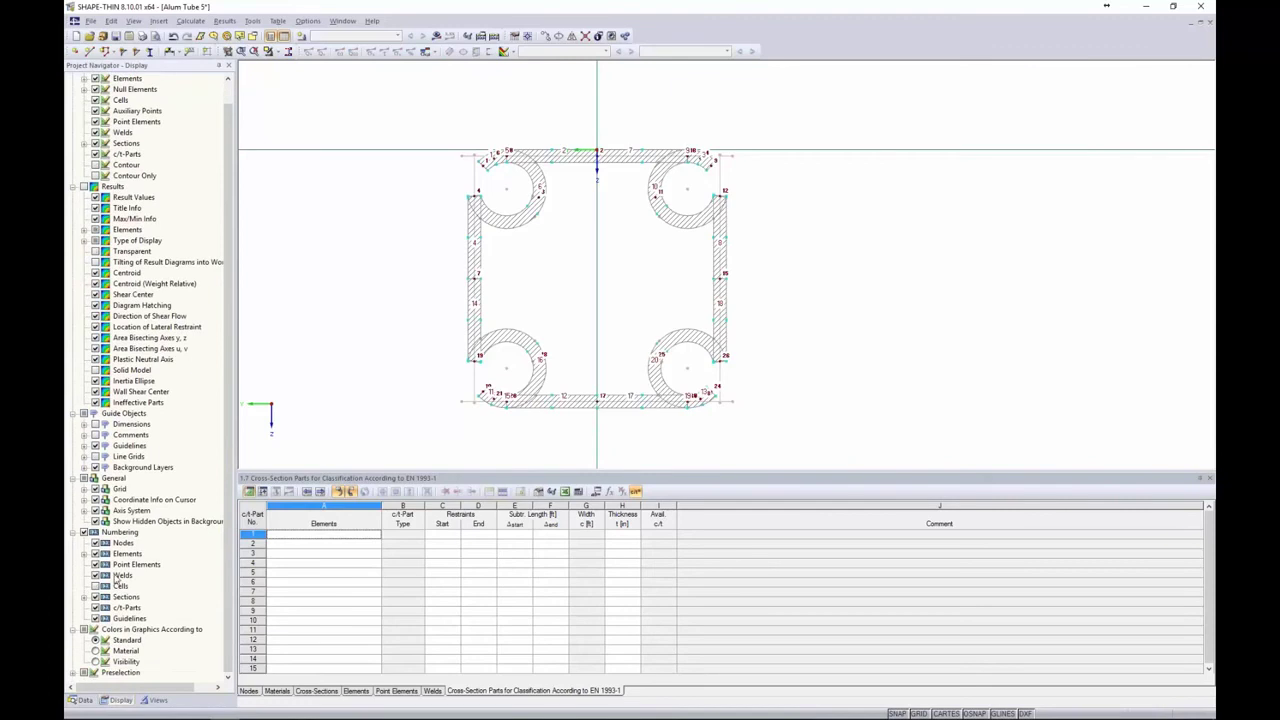
pyautogui.click(96, 544)
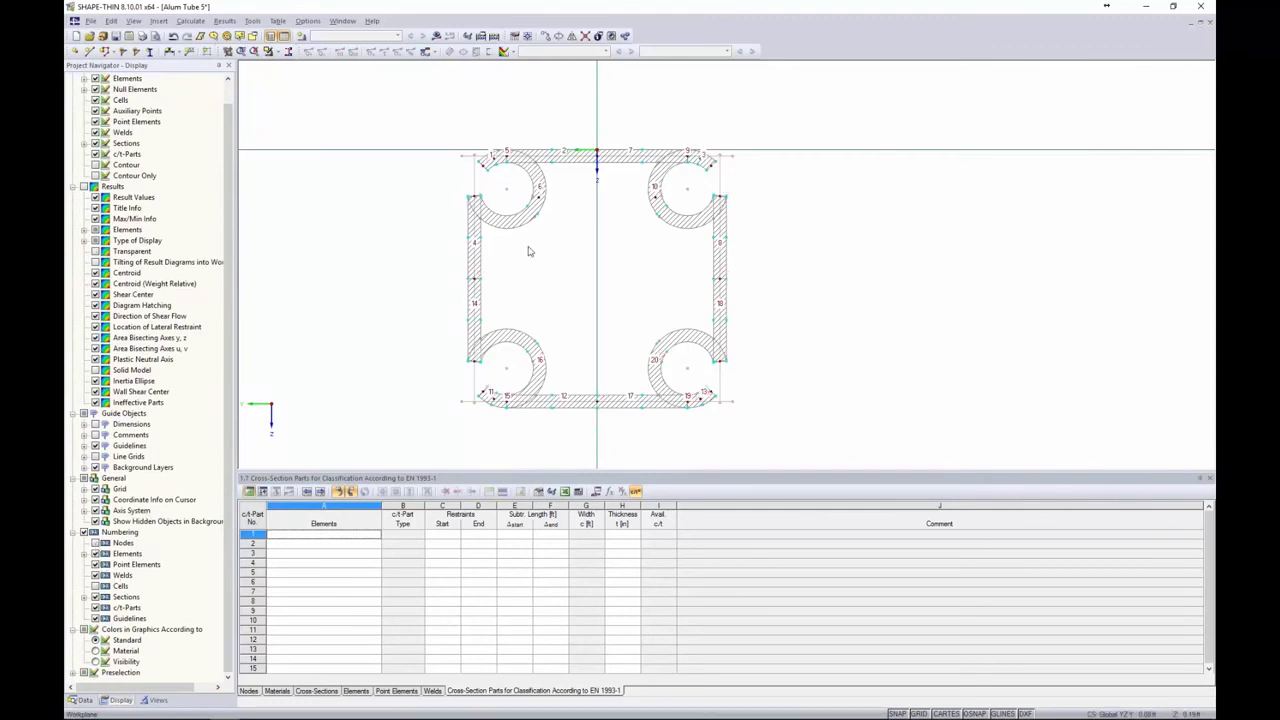
# - Define c/t-part 1 from elements 4,14 with restraints at both the start and the end
pyautogui.click(320, 536)
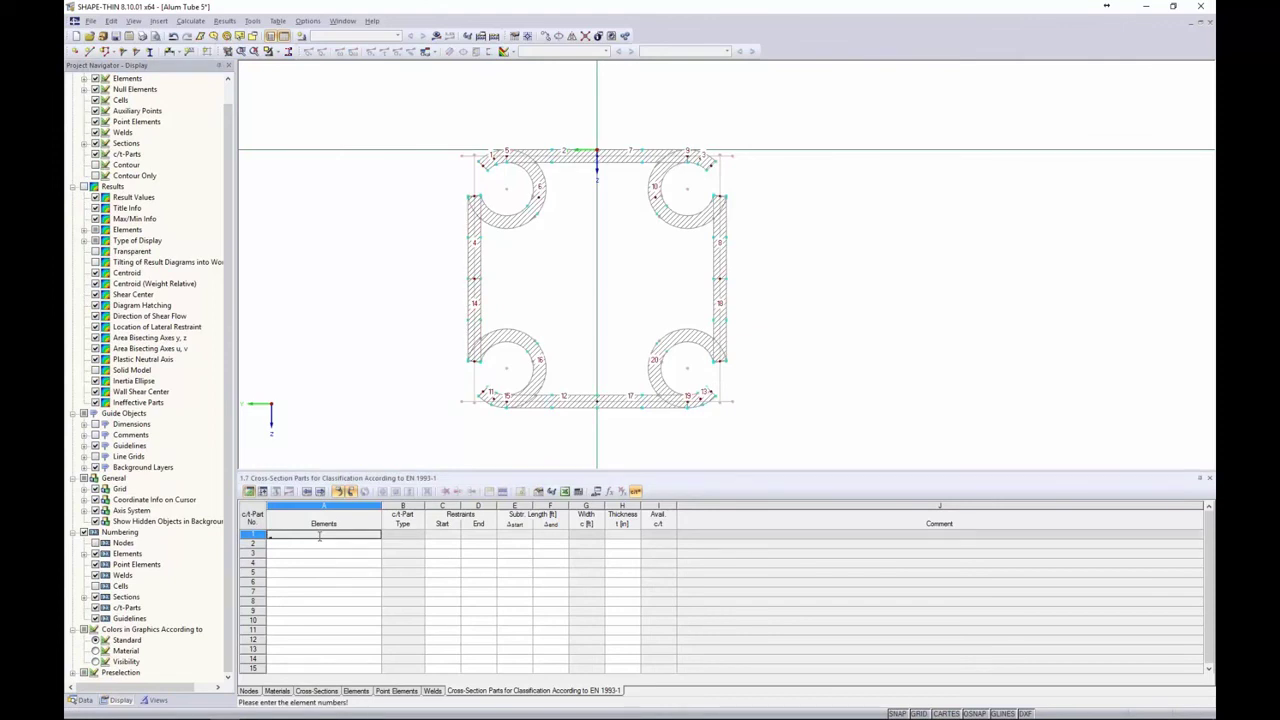
pyautogui.write('4,14')
pyautogui.press('Return')
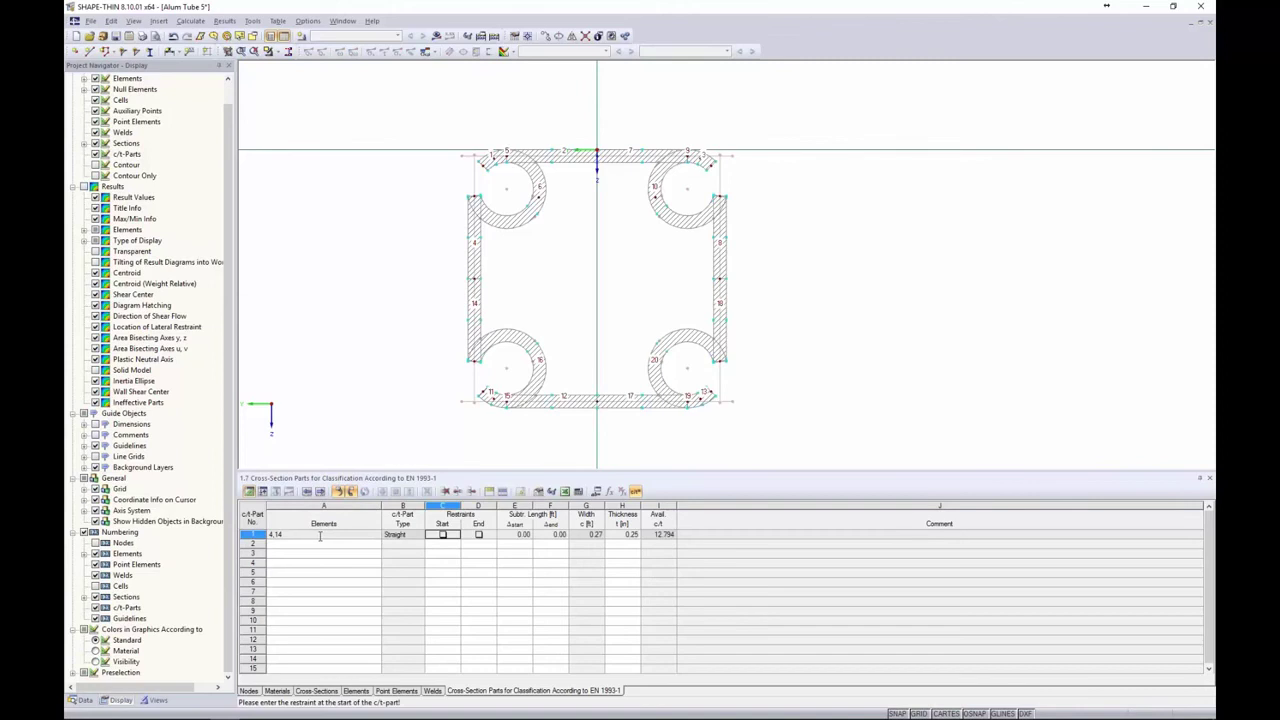
pyautogui.click(443, 534)
pyautogui.click(479, 535)
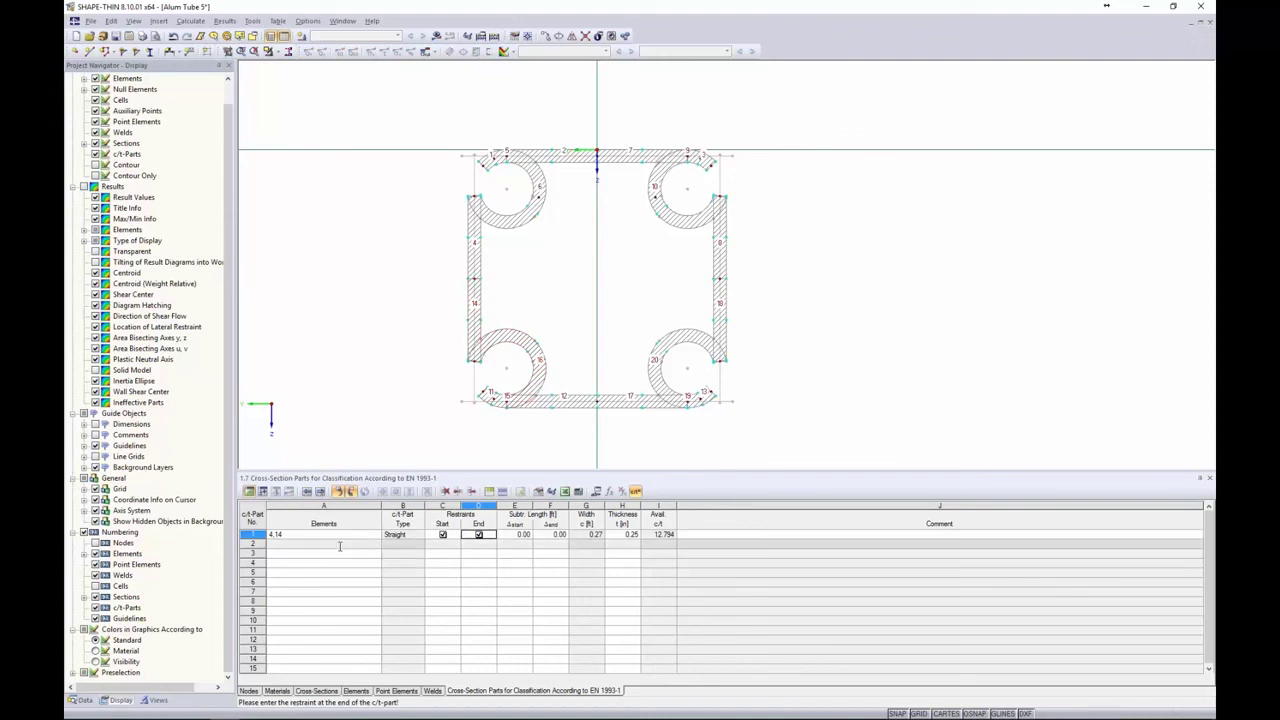
# - Define c/t-part 2 from elements 12,17 with restraints at both the start and the end
pyautogui.click(338, 545)
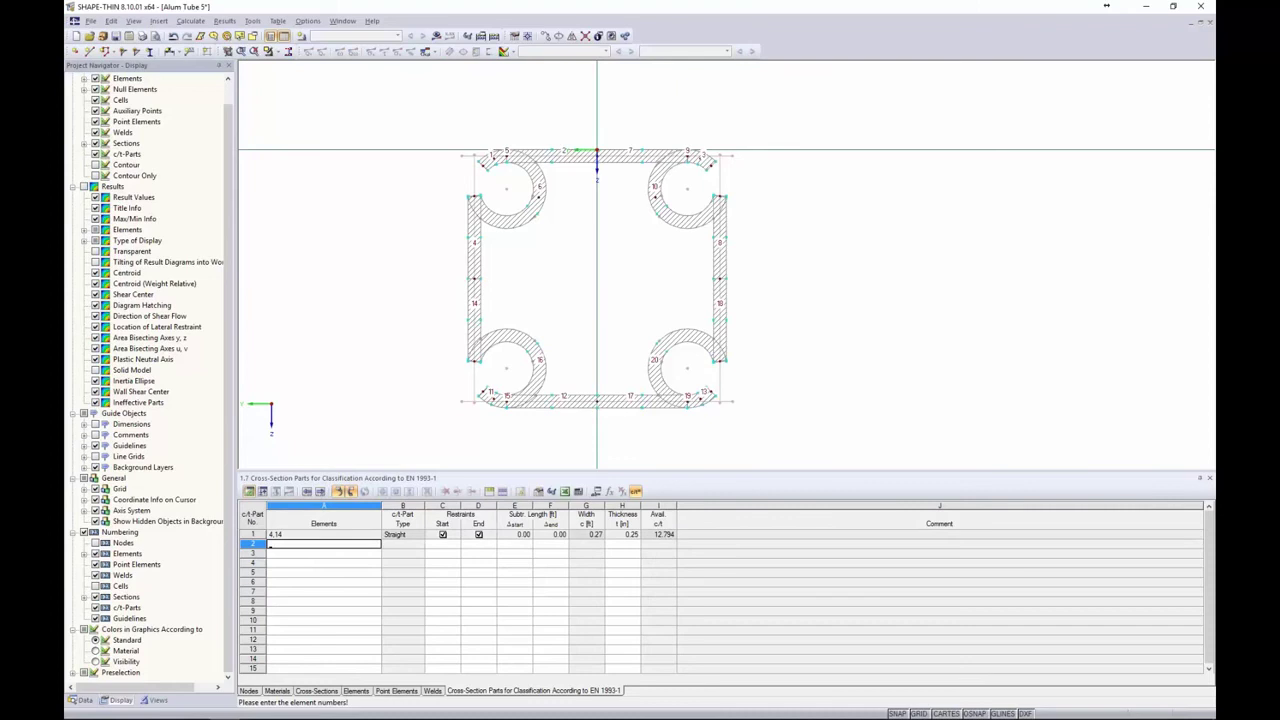
pyautogui.write('12,17')
pyautogui.press('Tab')
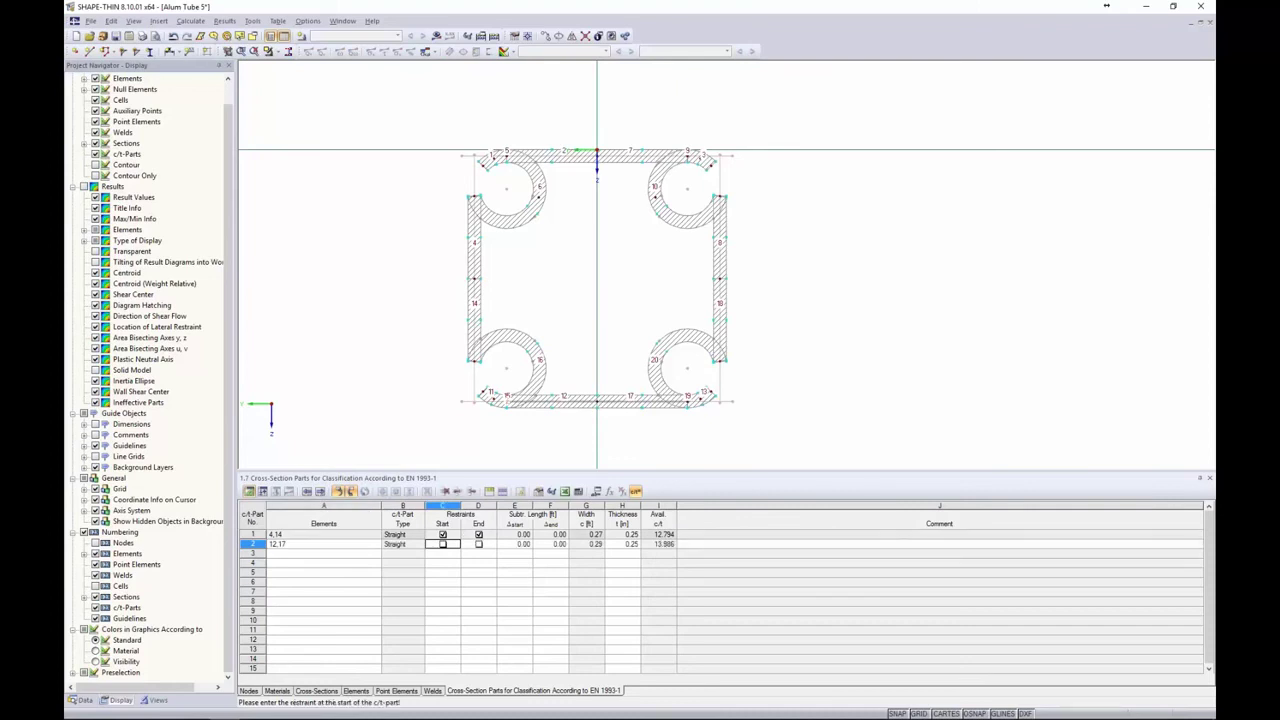
pyautogui.press('Tab')
# - Define c/t-part 3 from elements 8,18 with restraints at both the start and the end
pyautogui.click(334, 553)
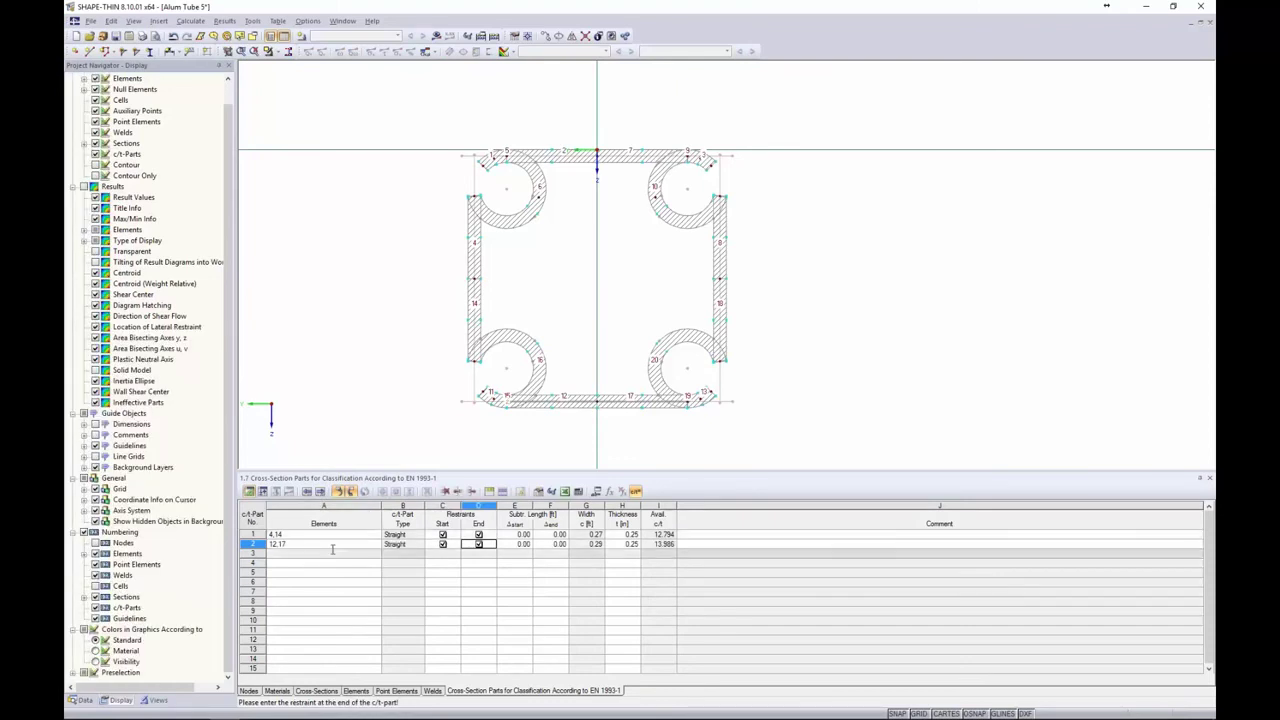
pyautogui.write('8,1')
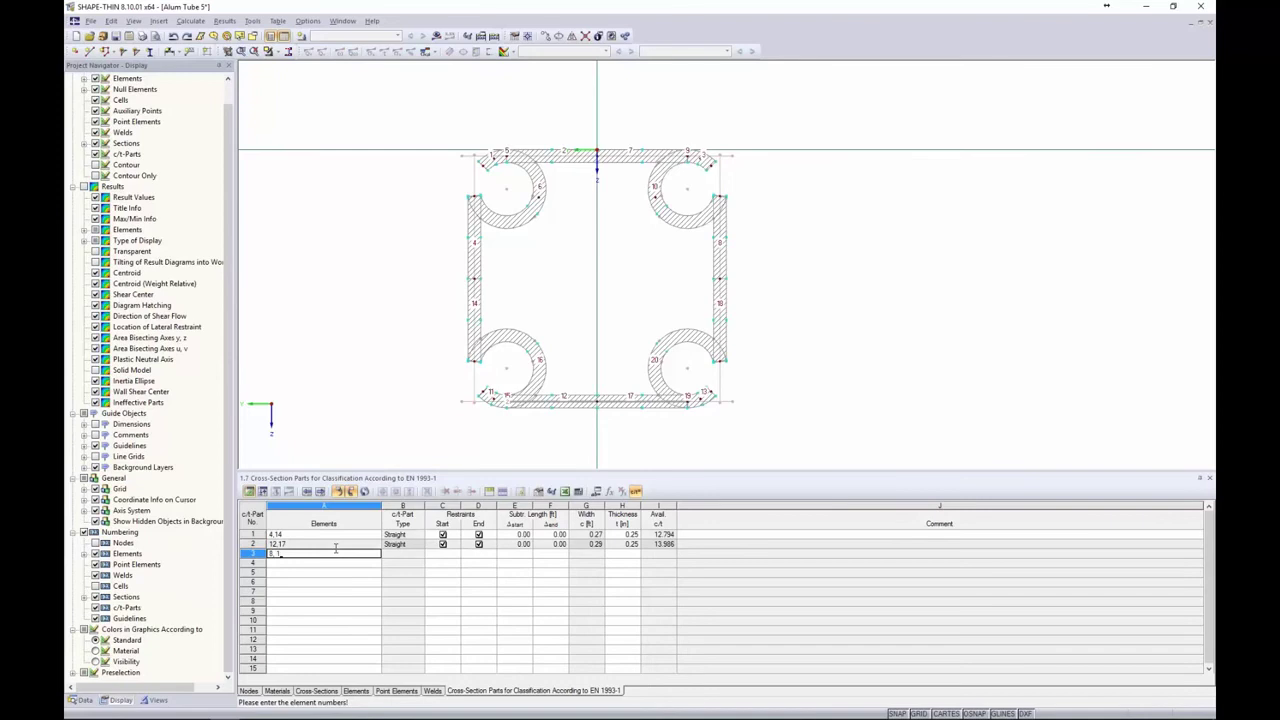
pyautogui.write('8')
pyautogui.press('Tab')
pyautogui.press('Tab')
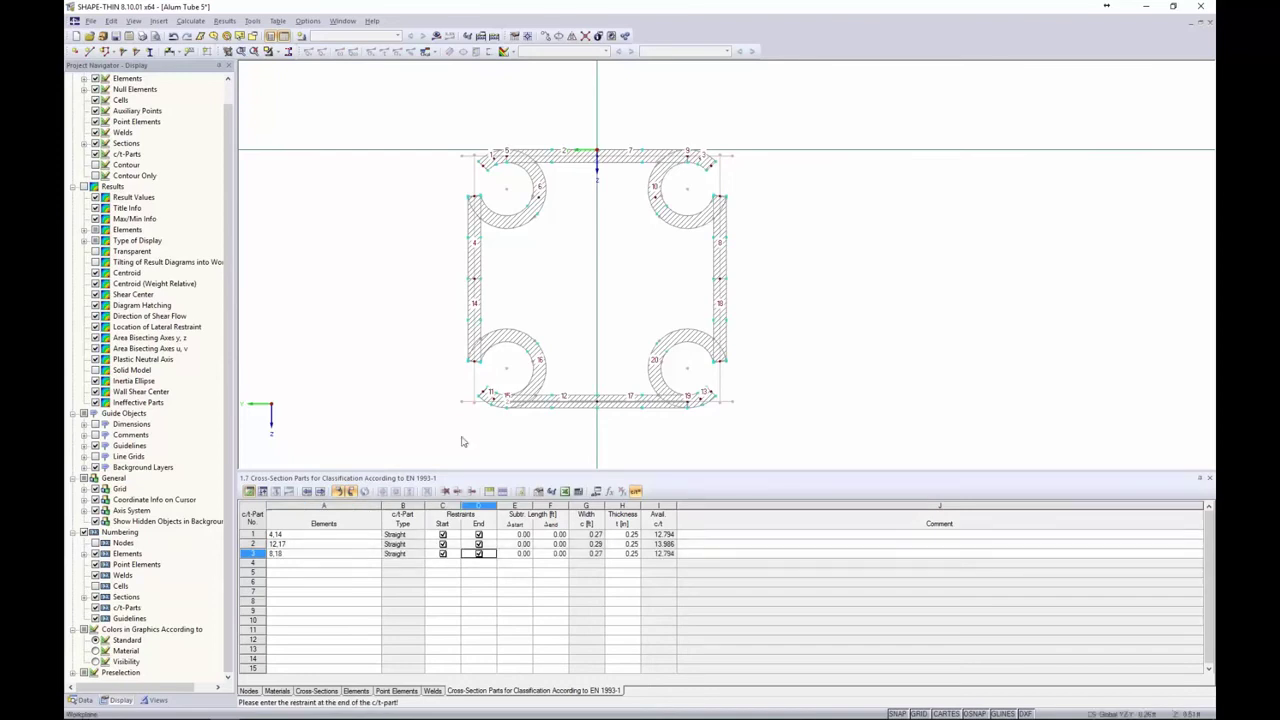
# - Define c/t-part 4 from elements 2,7 with restraints at both the start and the end
pyautogui.click(276, 566)
pyautogui.write('3,')
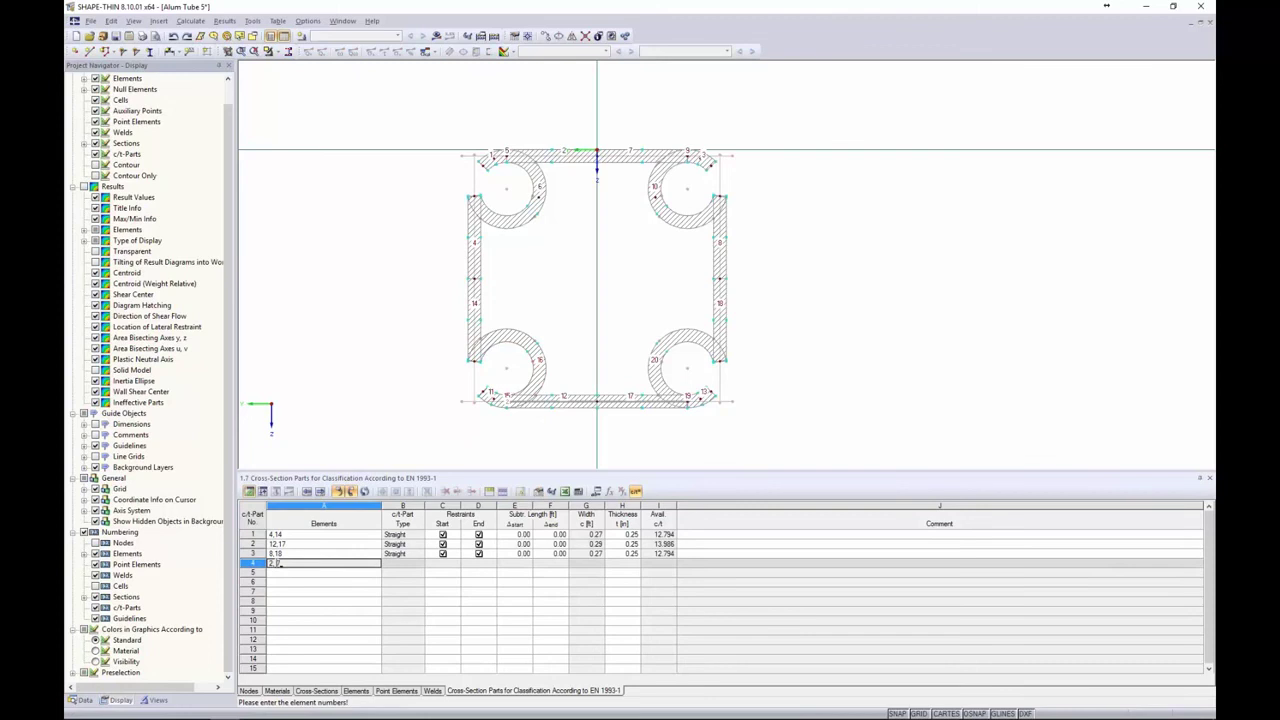
pyautogui.write('7')
pyautogui.press('Tab')
pyautogui.press('Tab')
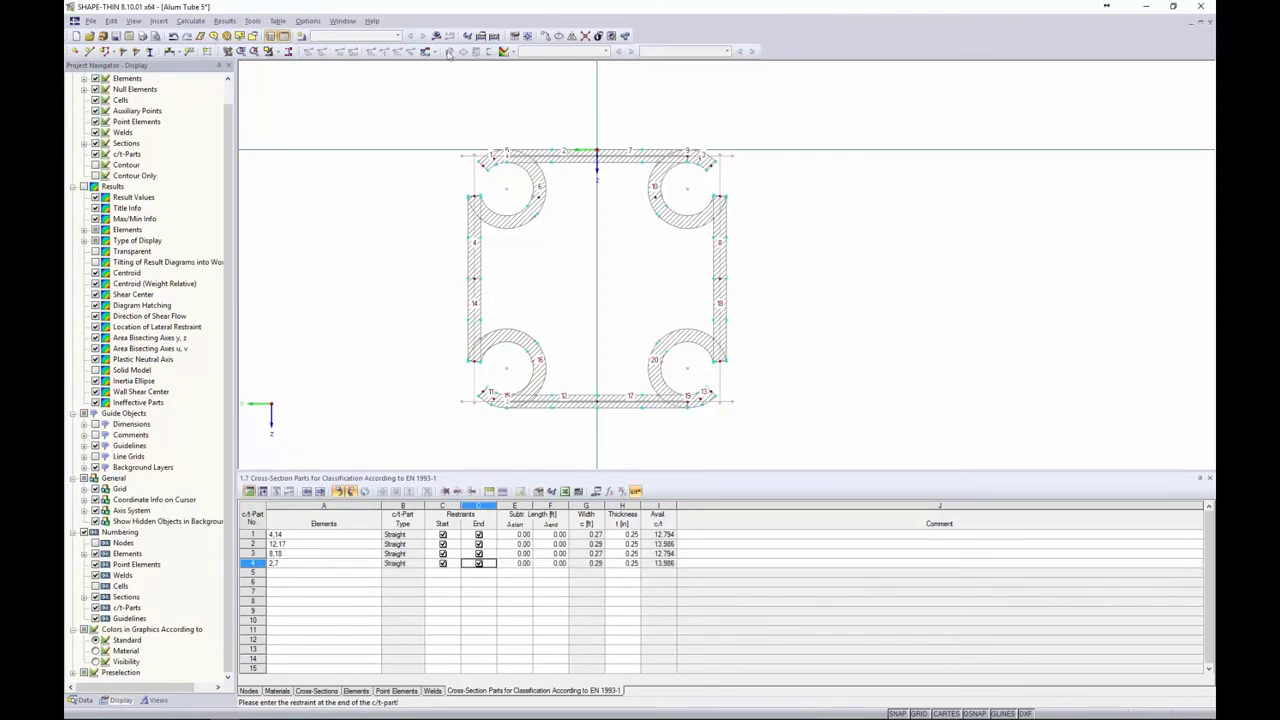
# - Try to calculate and display the results of Alum Tube 5 without a load case
pyautogui.click(440, 37)
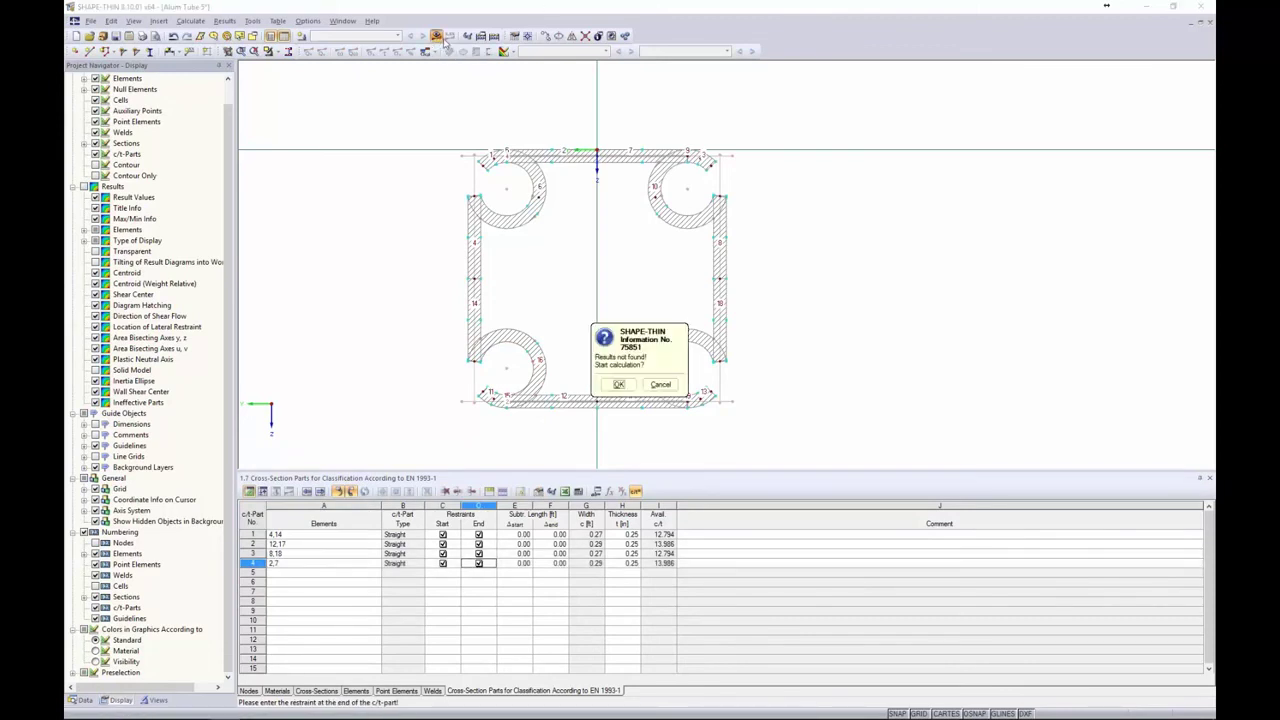
pyautogui.click(627, 386)
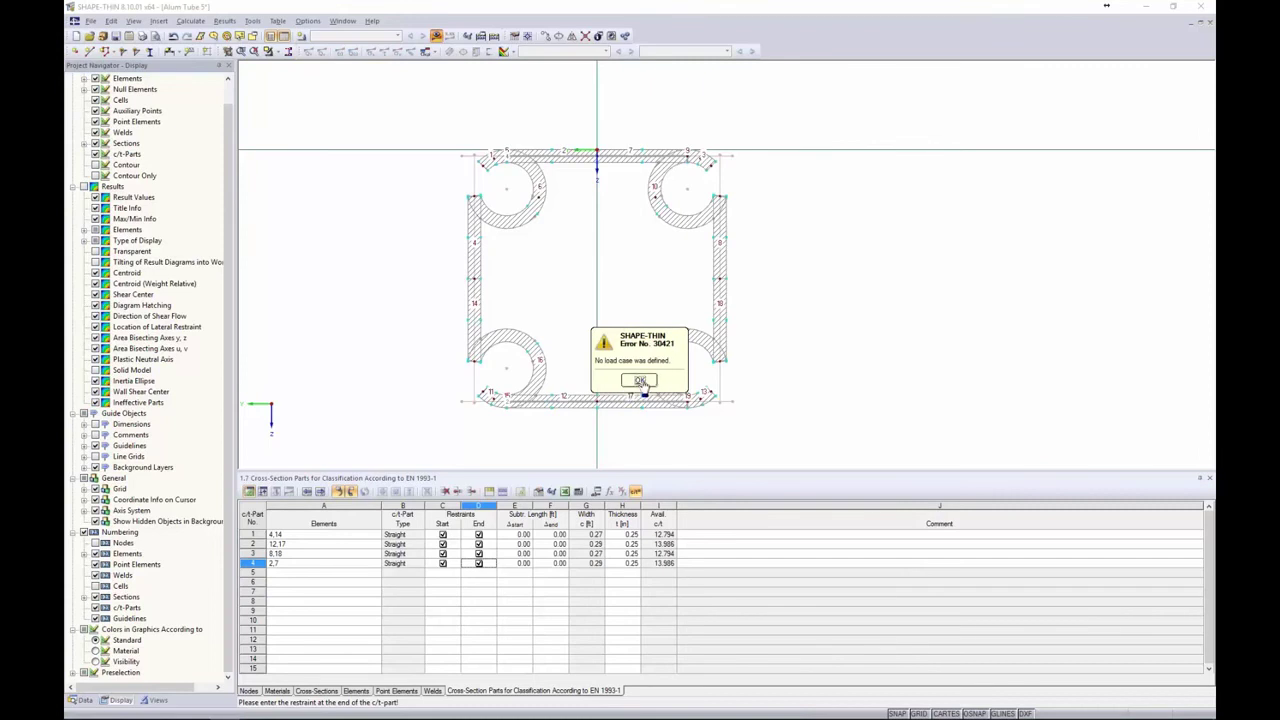
pyautogui.click(641, 381)
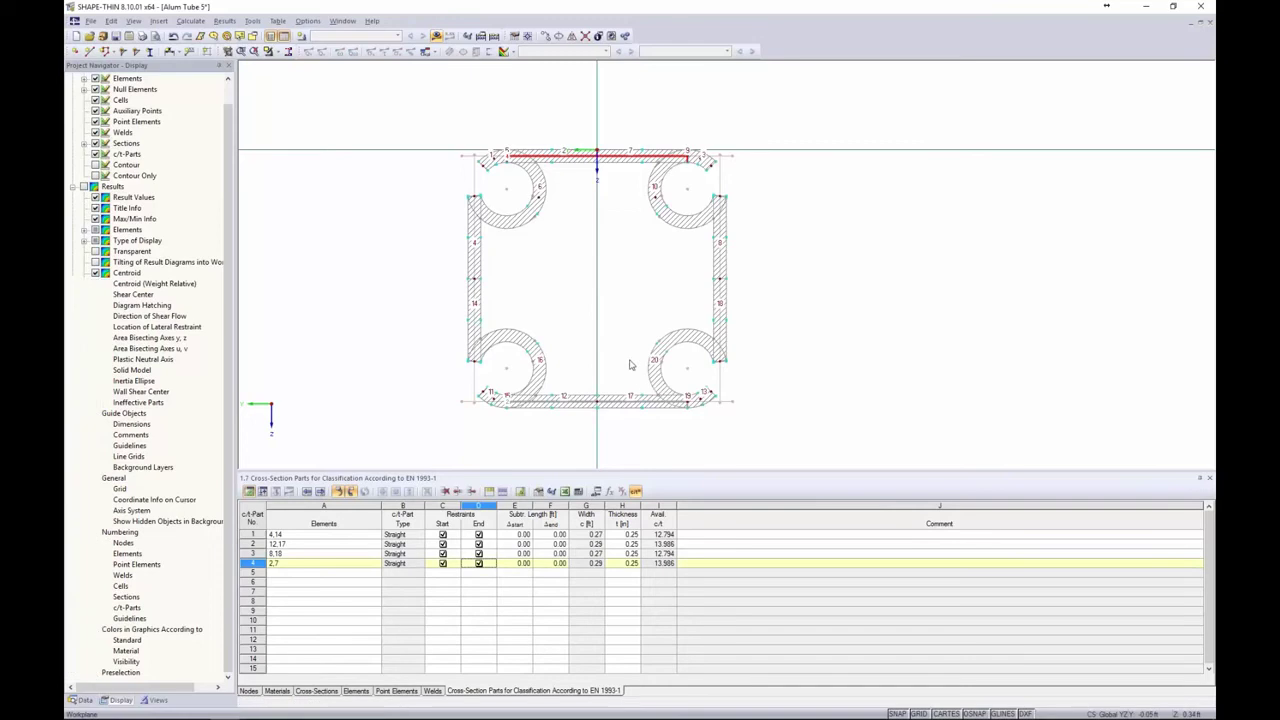
pyautogui.click(632, 337)
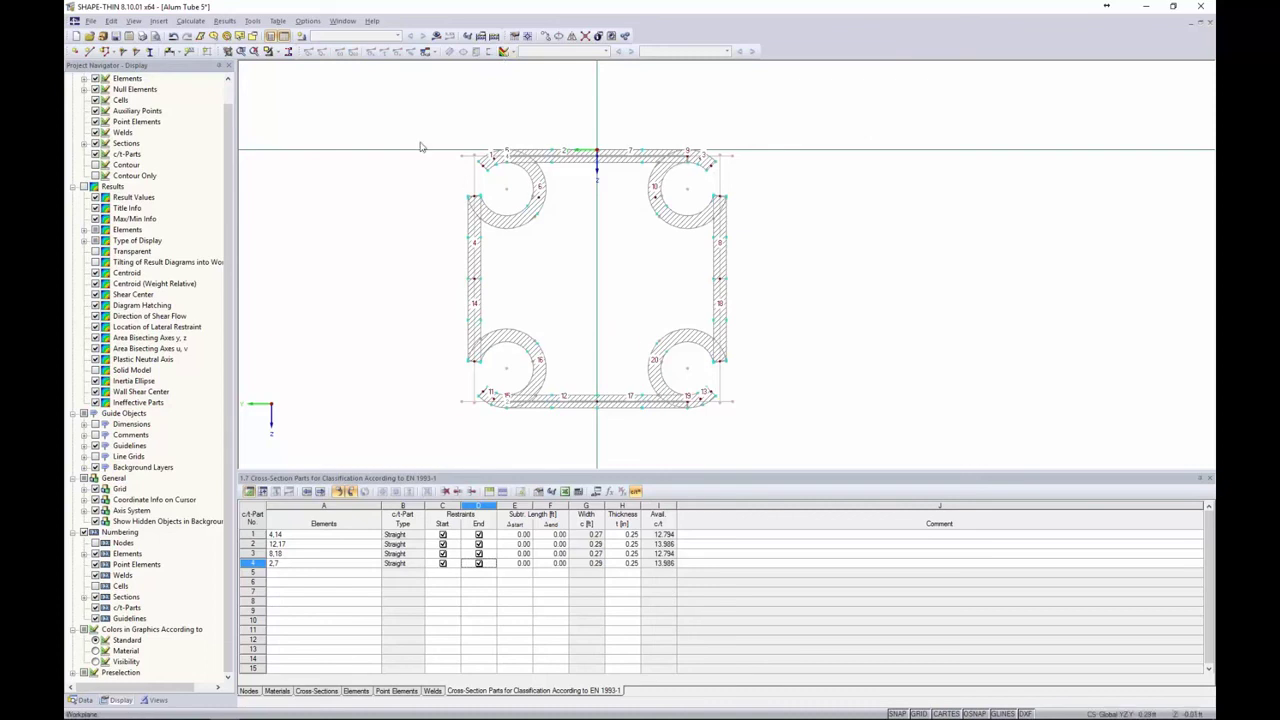
# - Create load case LC1 with the Dead action category and open its internal forces table
pyautogui.click(301, 35)
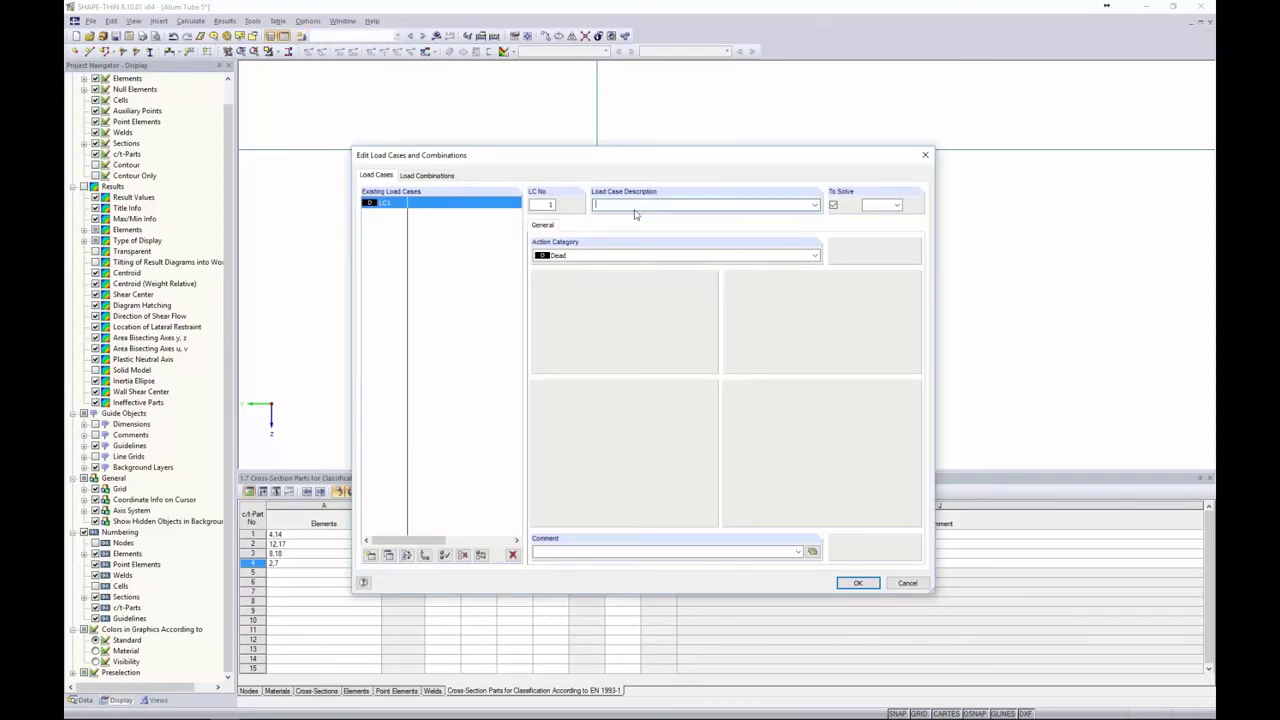
pyautogui.click(853, 586)
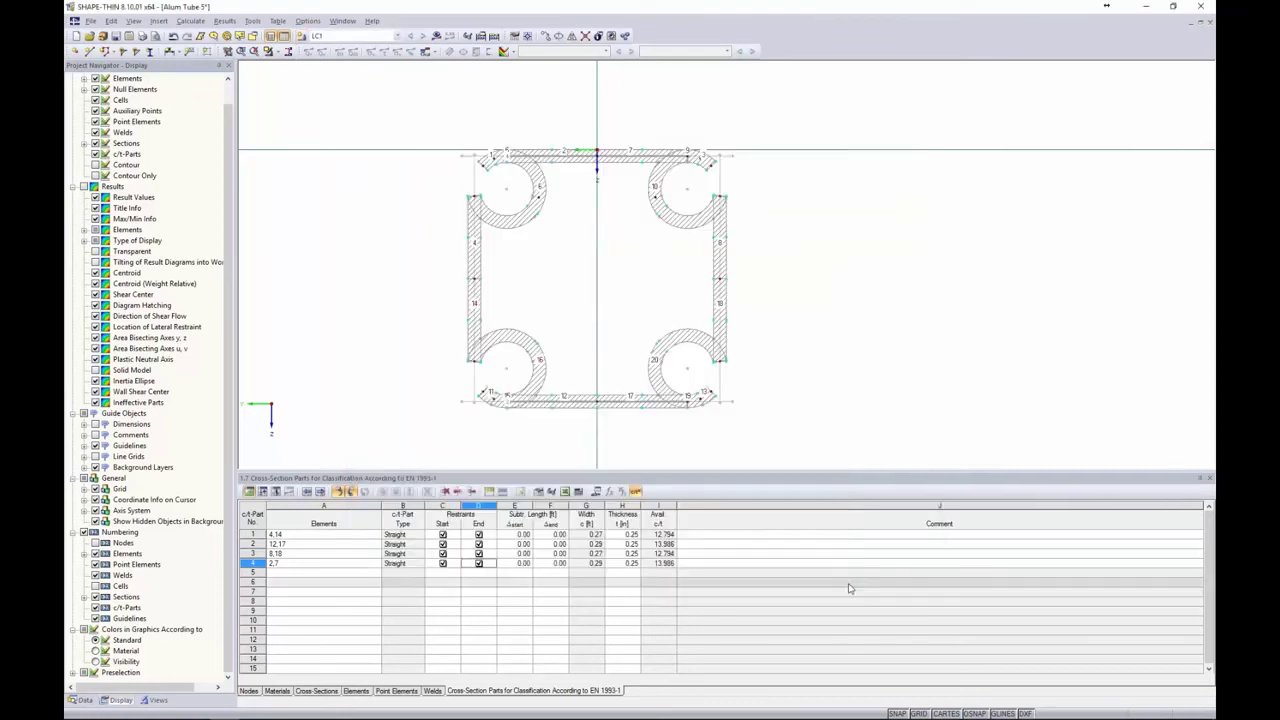
pyautogui.click(276, 492)
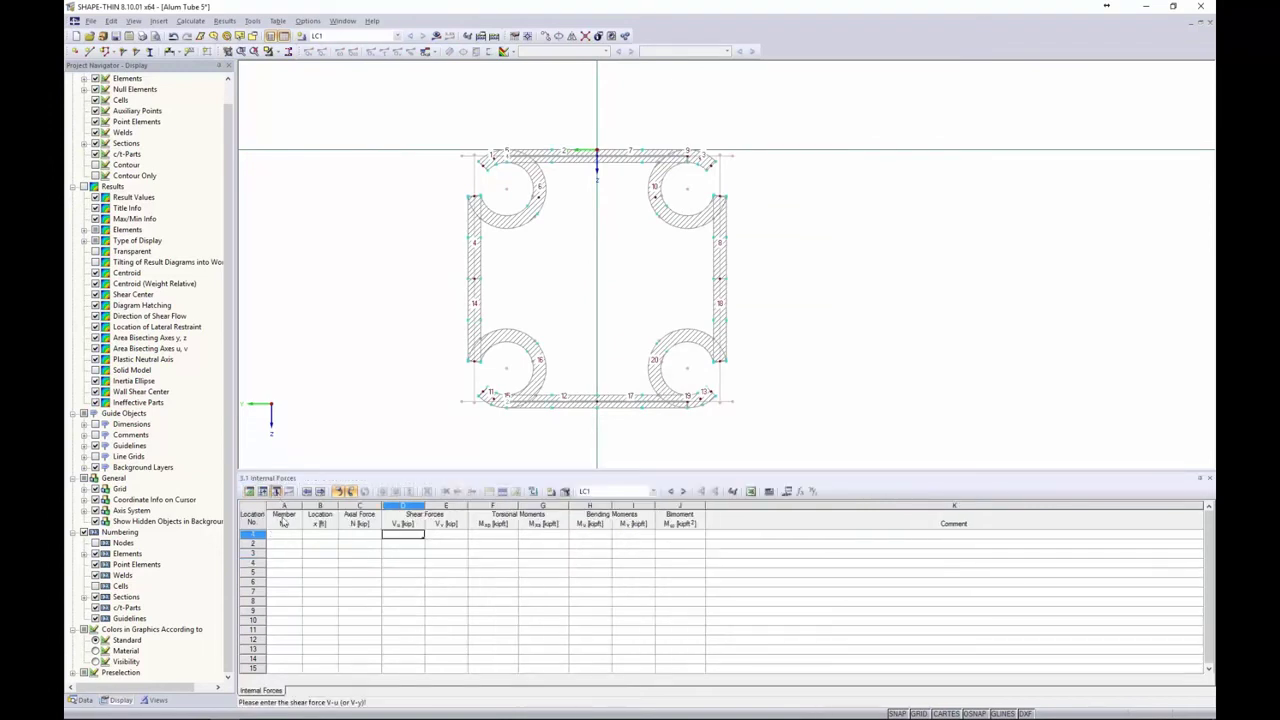
# - Enter an axial force of 1.000 kip for member 1 at the first location of LC1
pyautogui.click(284, 534)
pyautogui.write('1')
pyautogui.press('Tab')
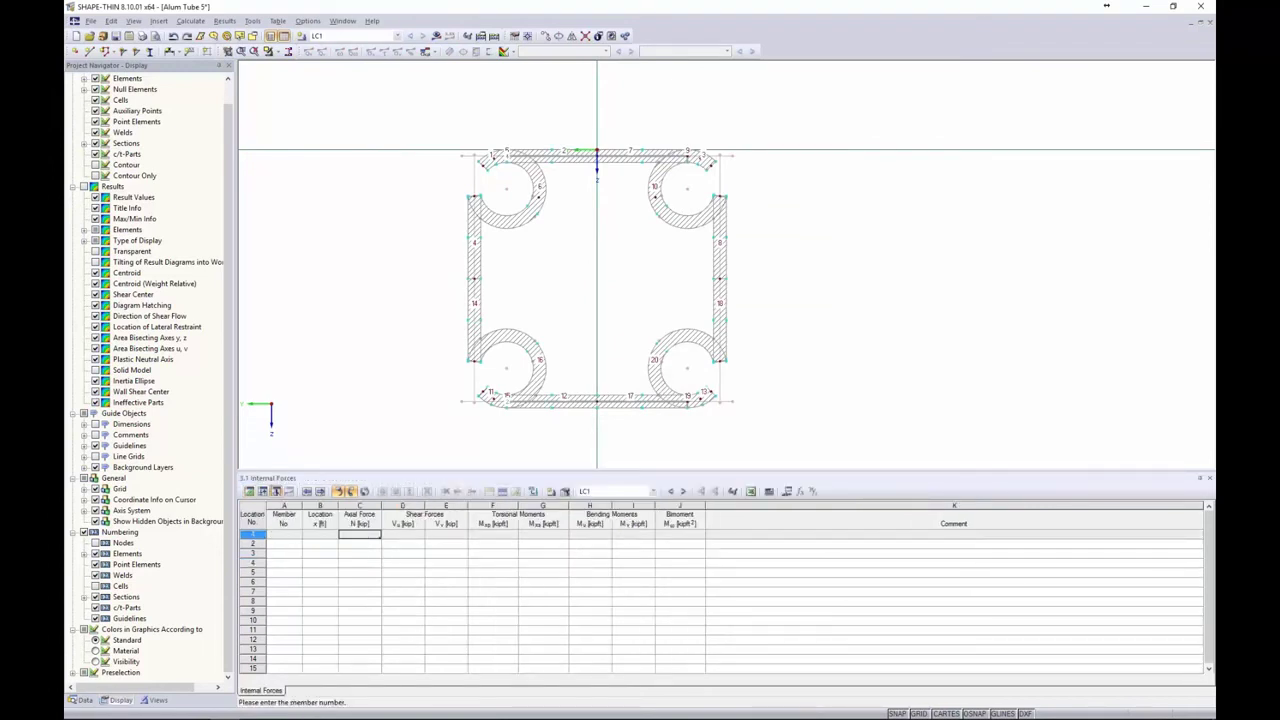
pyautogui.write('1')
pyautogui.press('Tab')
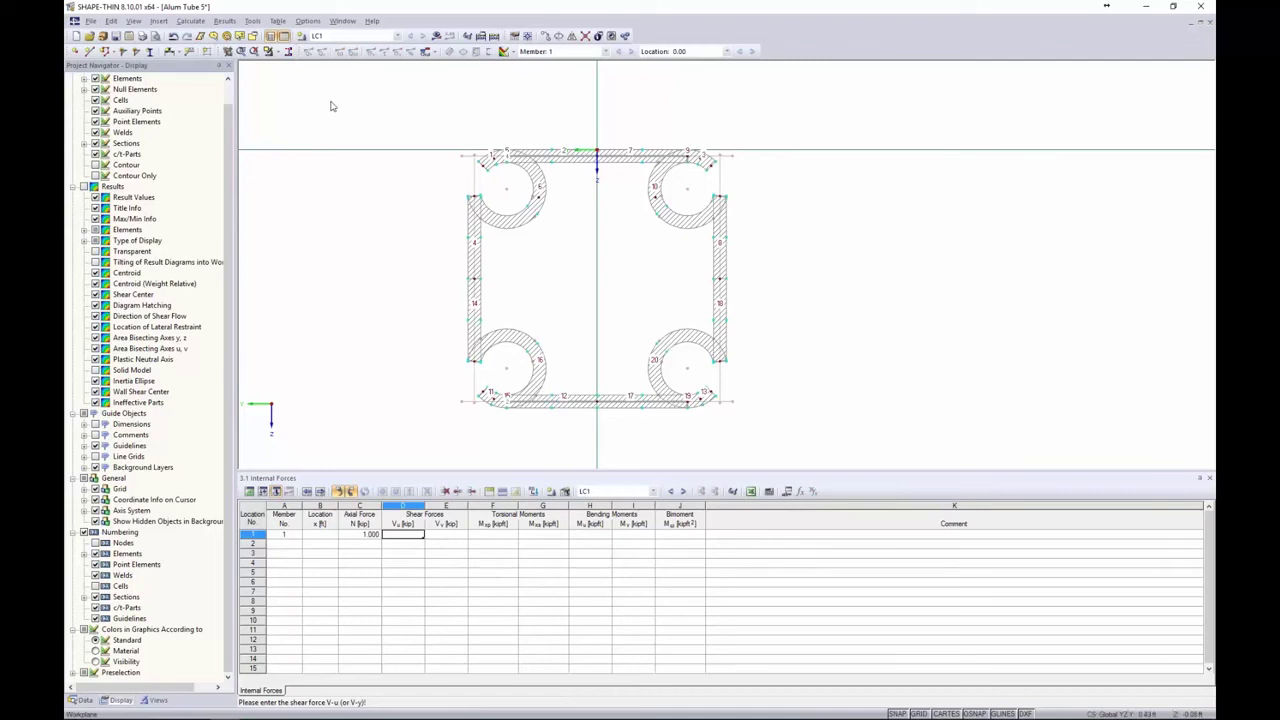
# - Switch to the Alum Tube model and view the σx and τ stresses on the cross-section
pyautogui.click(343, 21)
pyautogui.click(385, 160)
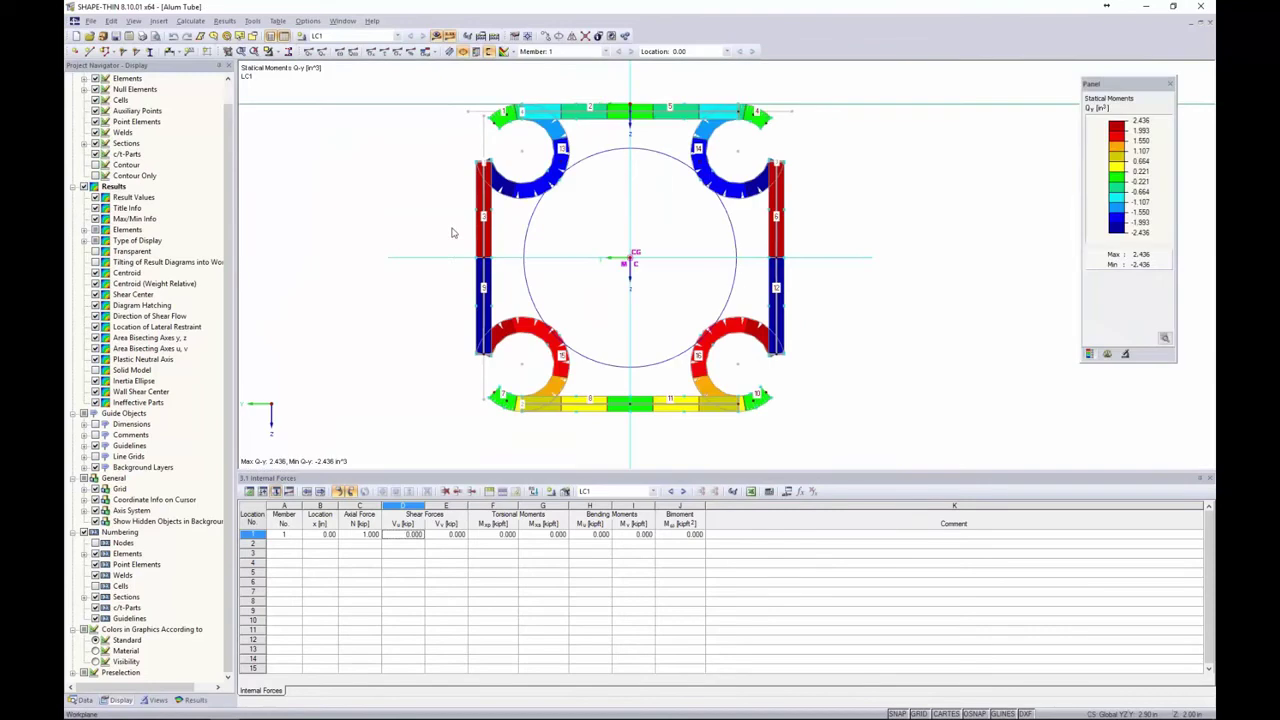
pyautogui.click(194, 701)
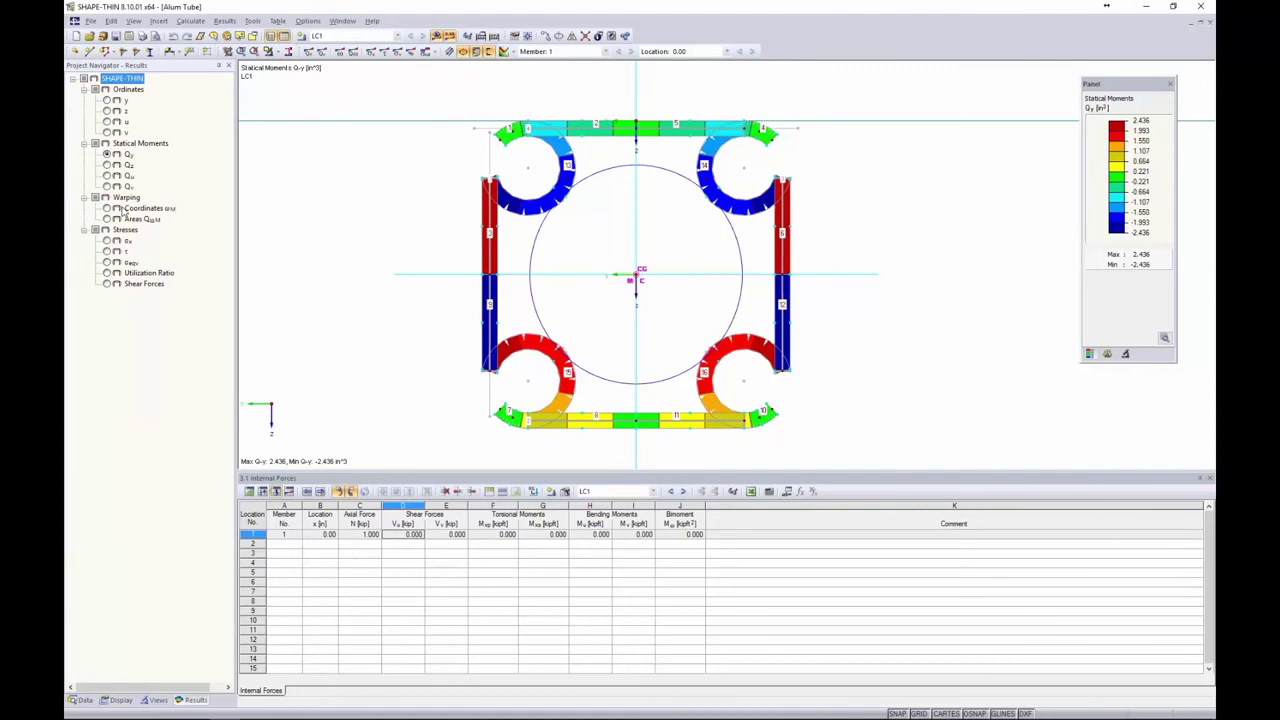
pyautogui.click(107, 241)
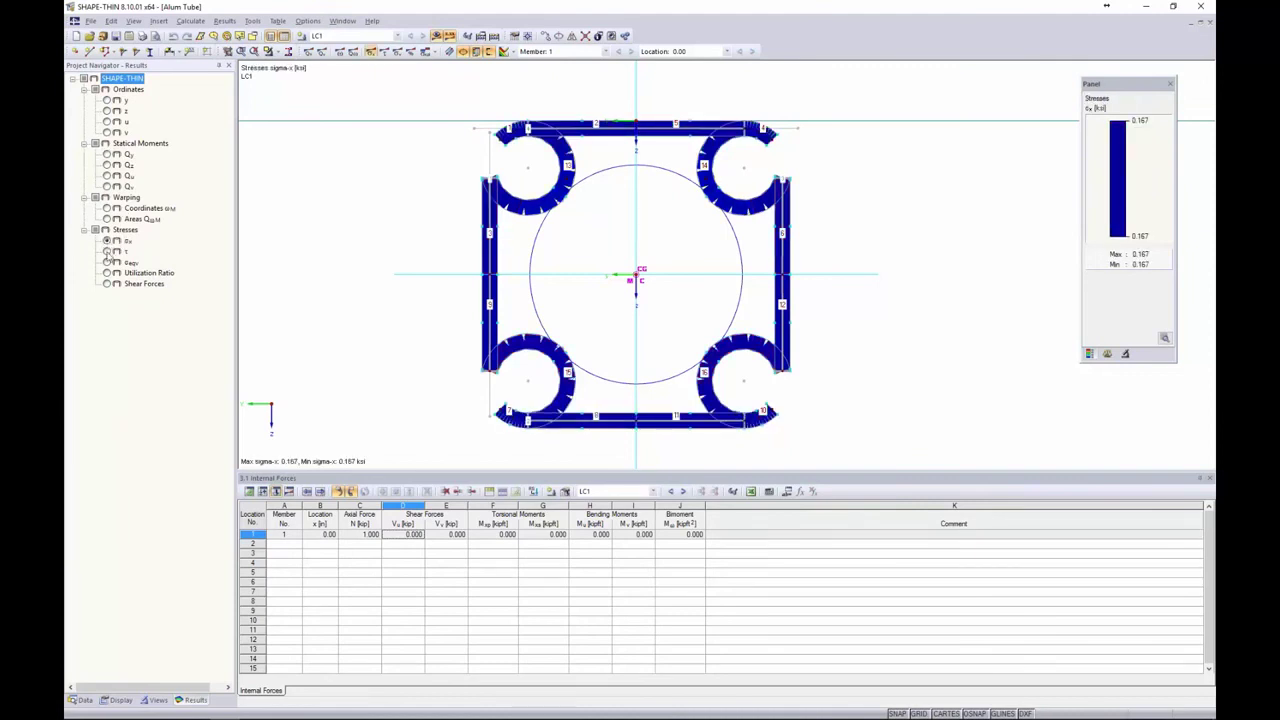
pyautogui.click(107, 251)
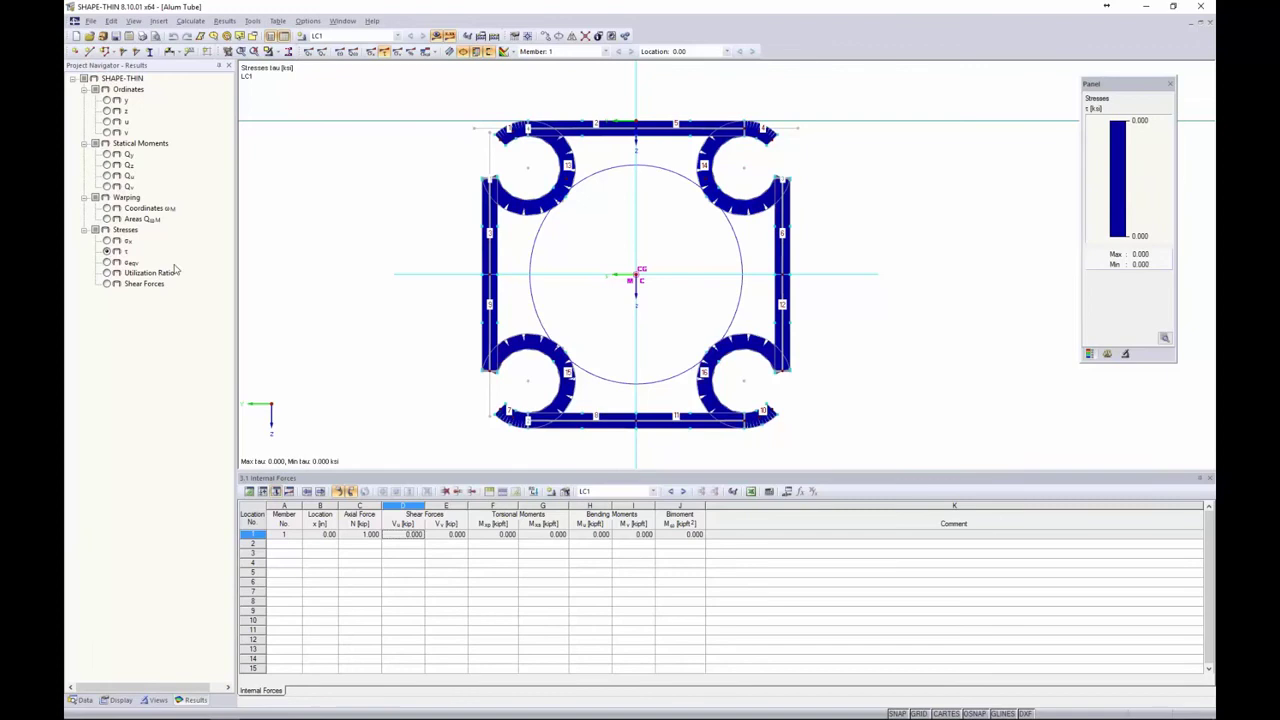
pyautogui.click(107, 241)
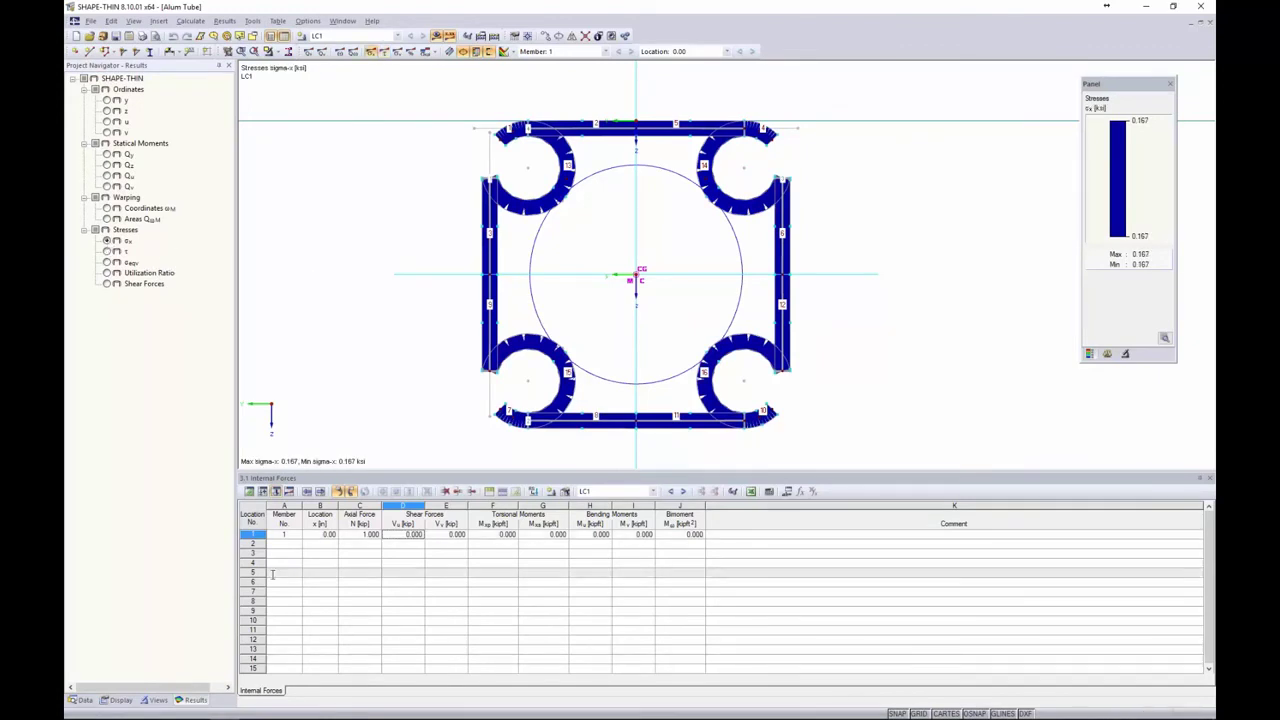
# - Review the section properties table of Alum Tube, enlarging it temporarily to read more rows
pyautogui.click(289, 491)
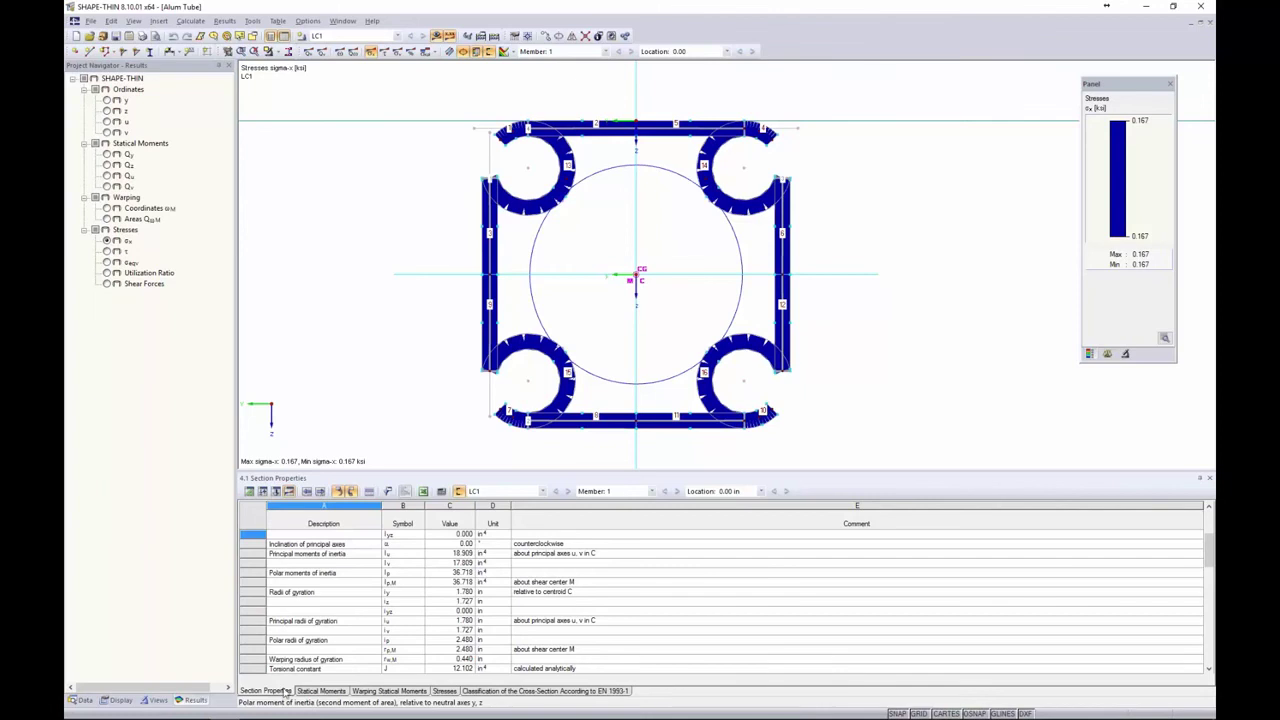
pyautogui.moveTo(357, 470); pyautogui.dragTo(377, 319)
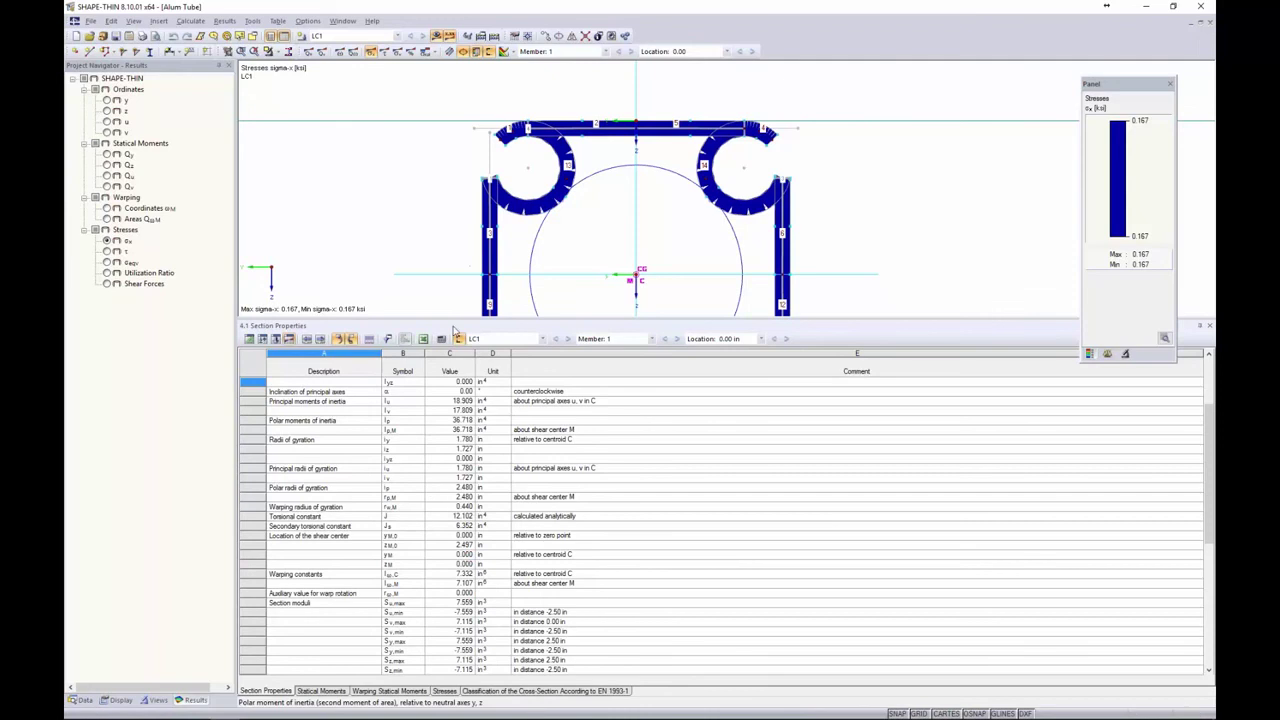
pyautogui.moveTo(455, 325); pyautogui.dragTo(456, 476)
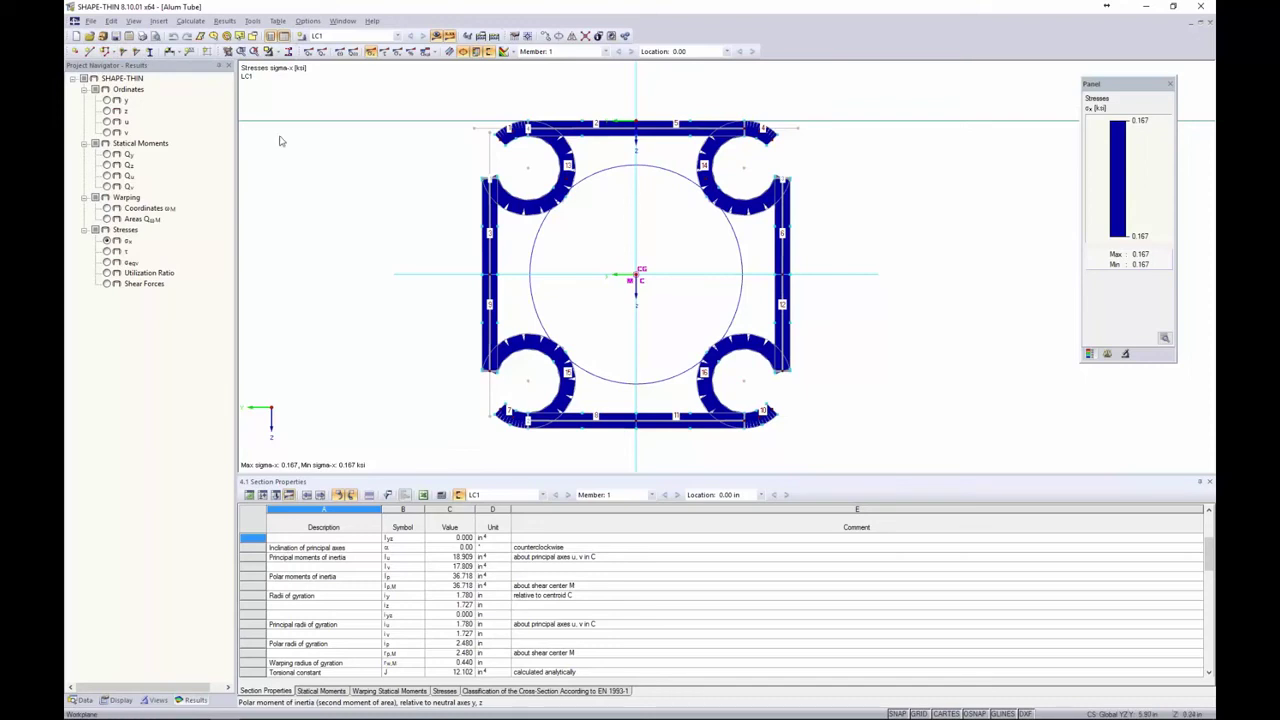
# - Switch to RFEM and create the 3D model Alum 10 with load combinations according to ASCE 7-10, maximizing its model window
pyautogui.hotkey('alt', 'Tab')
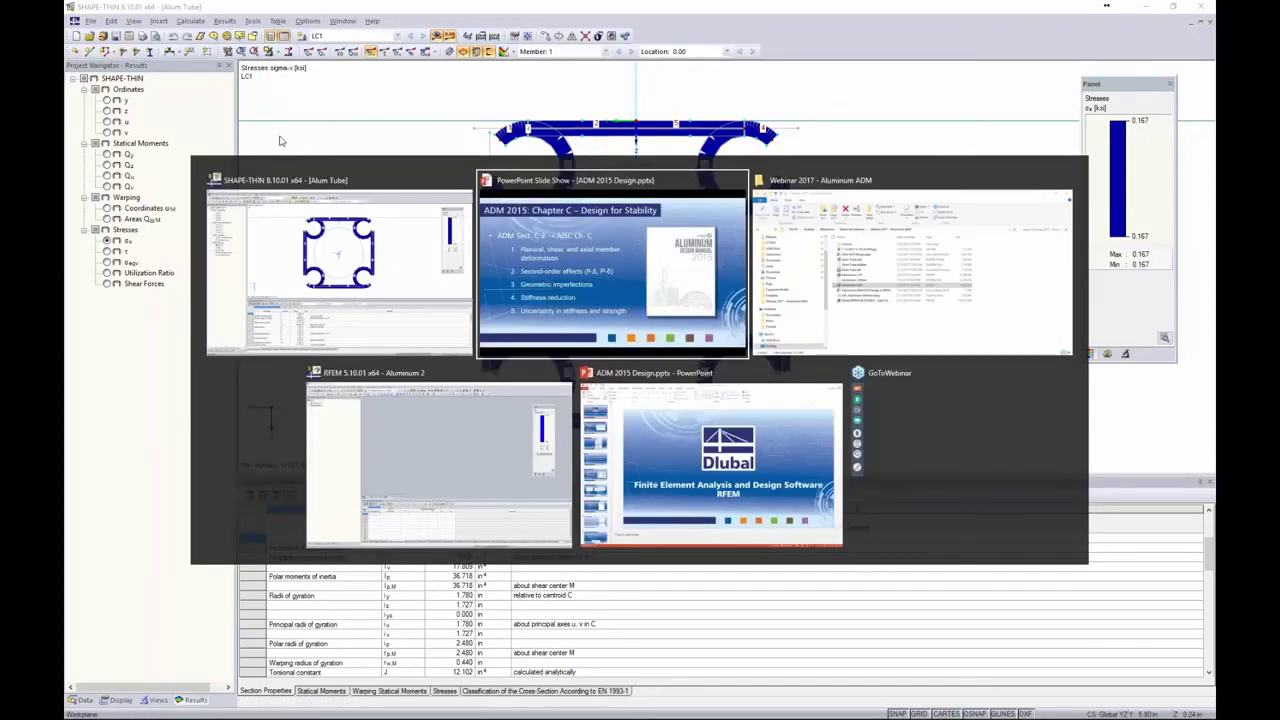
pyautogui.click(434, 428)
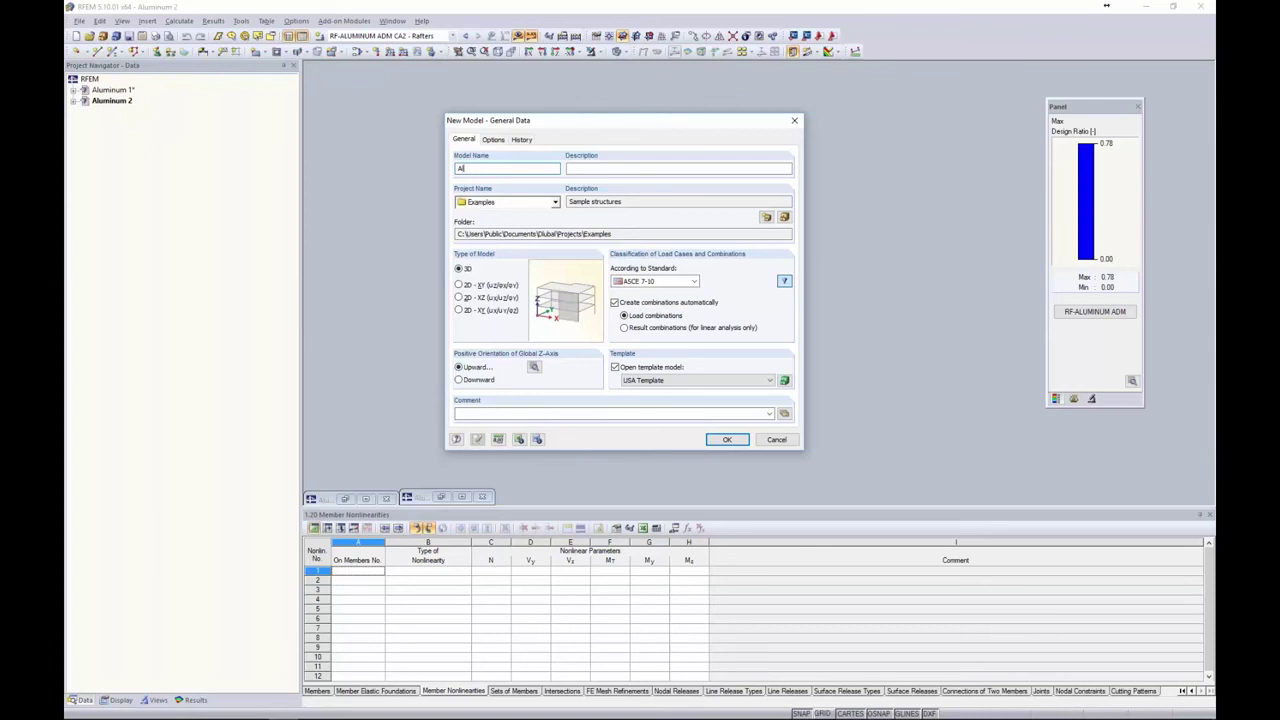
pyautogui.write('um 10')
pyautogui.click(653, 282)
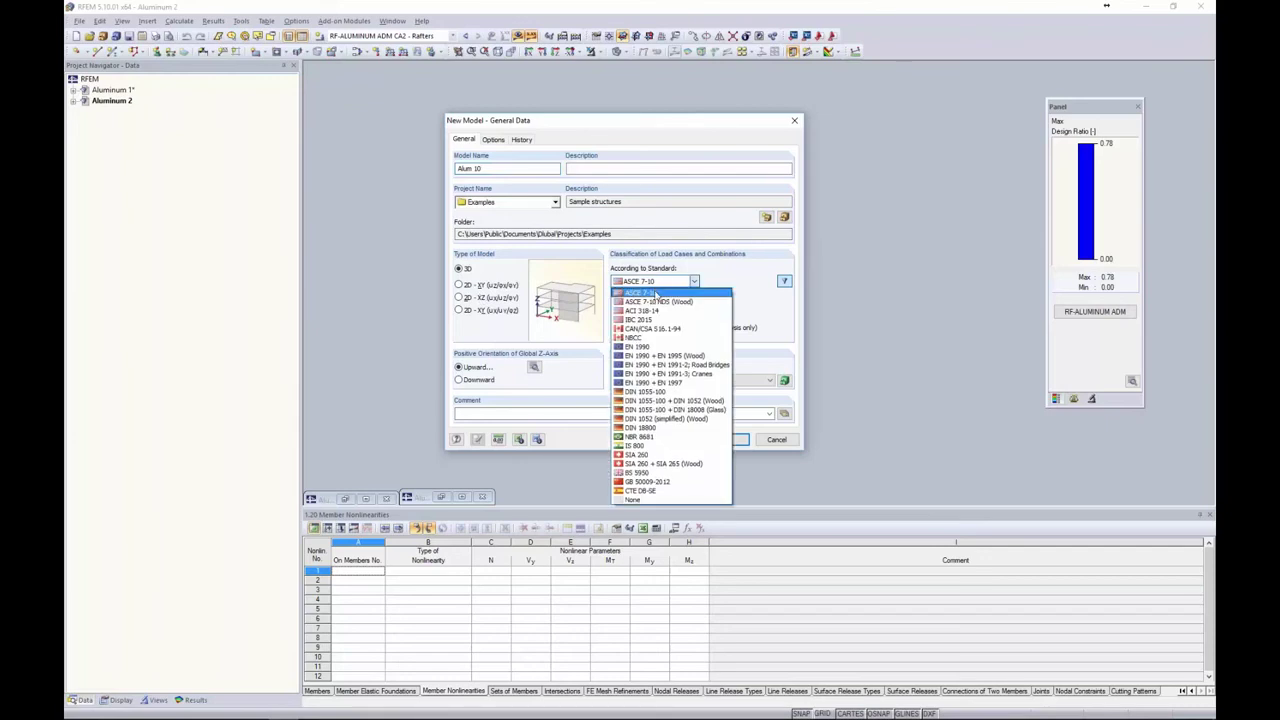
pyautogui.click(655, 293)
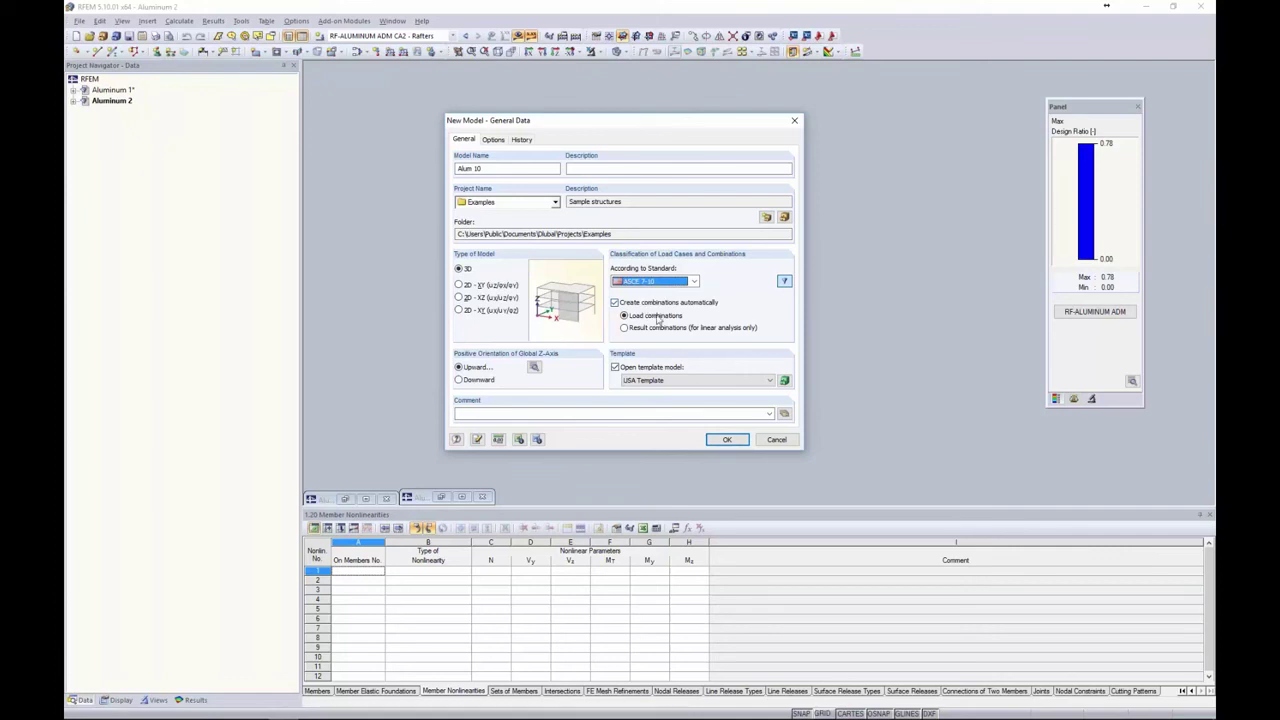
pyautogui.click(727, 441)
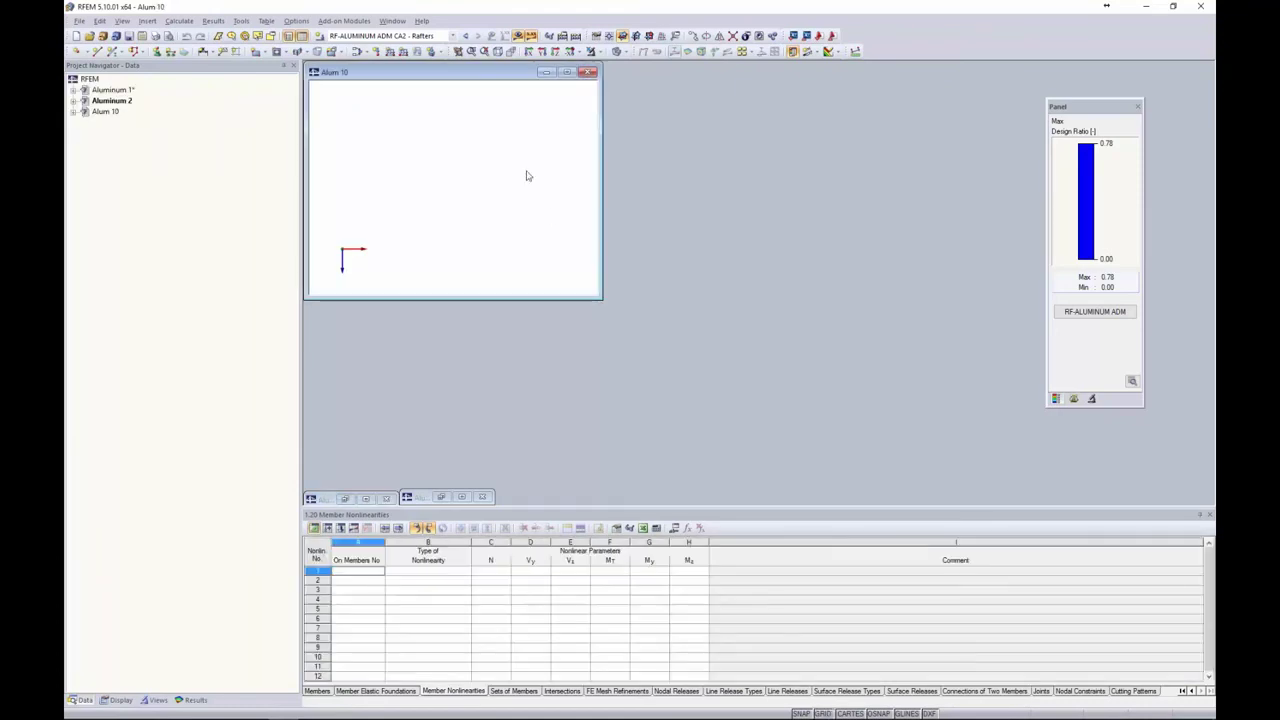
pyautogui.doubleClick(479, 74)
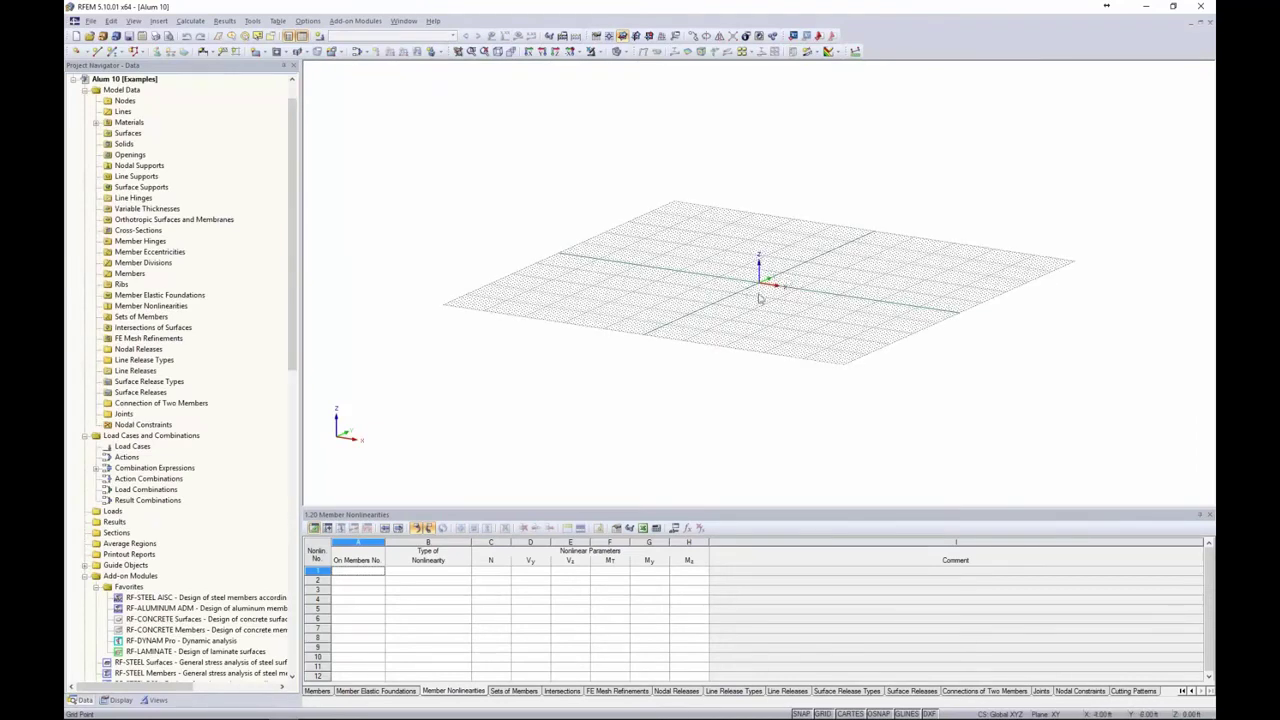
# - Open the 3D Hall generator for members in the Alum 10 model
pyautogui.scroll(3, 757, 286)
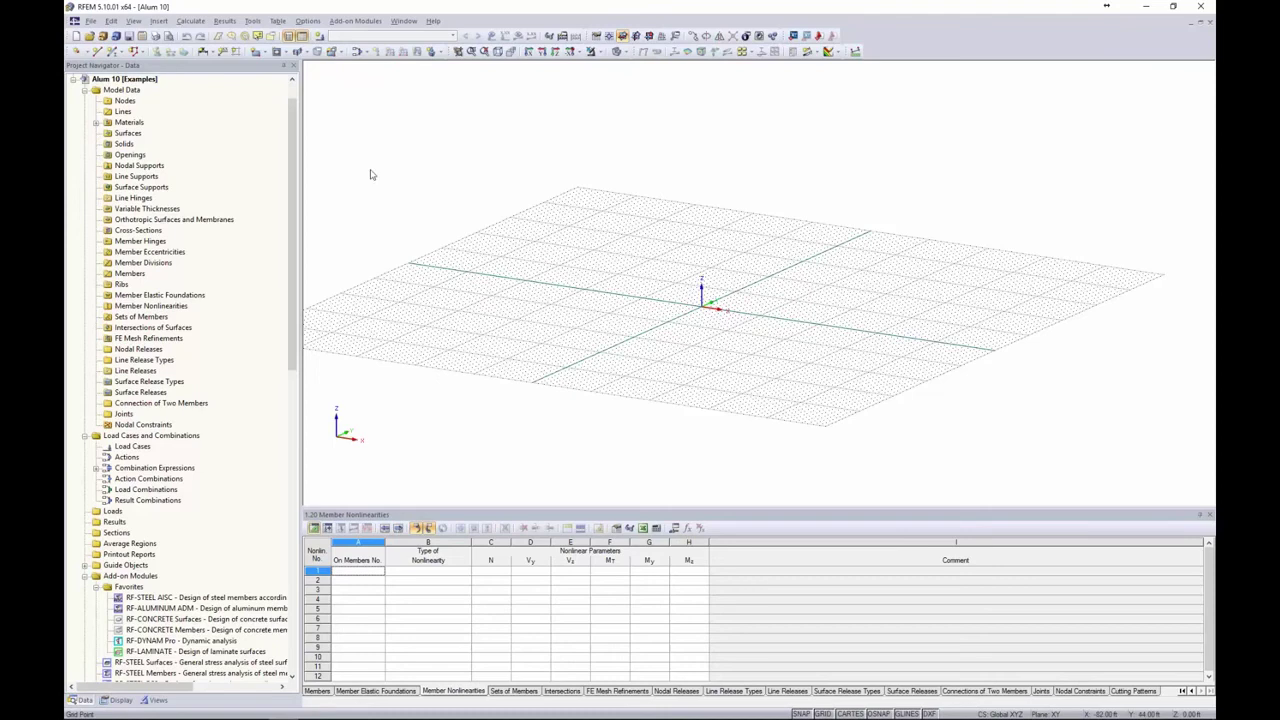
pyautogui.click(252, 21)
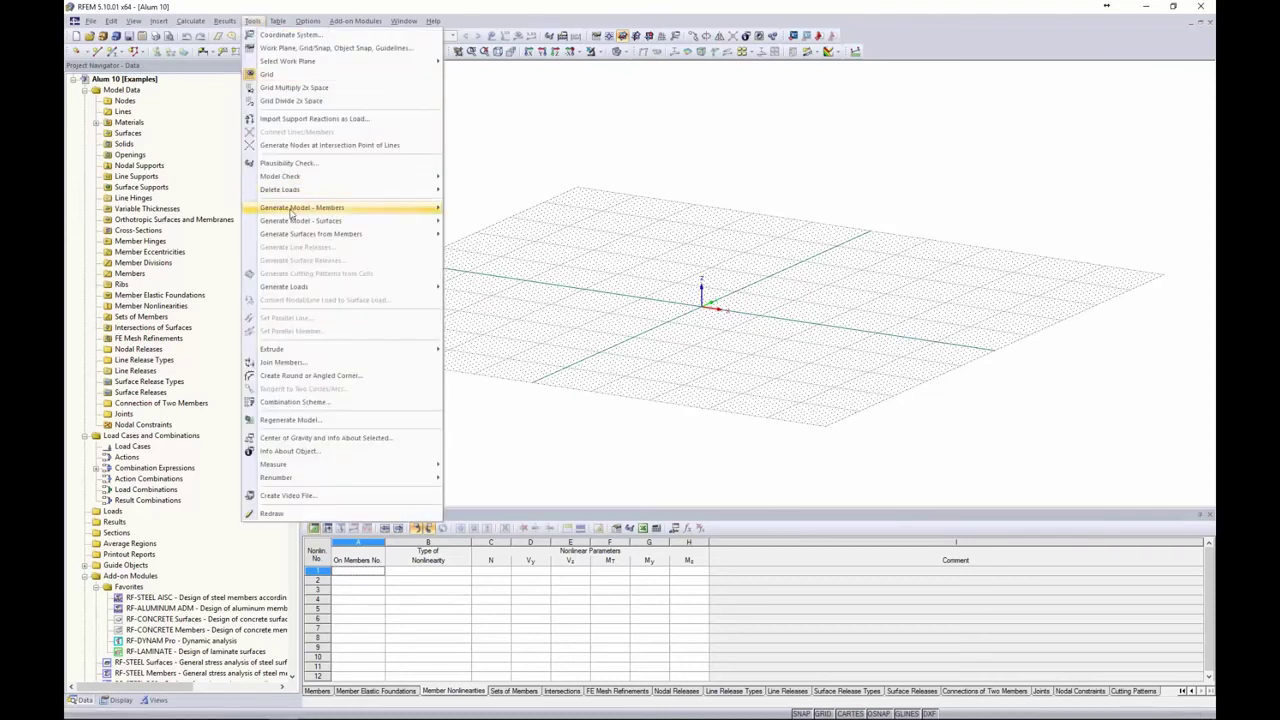
pyautogui.moveTo(291, 210)
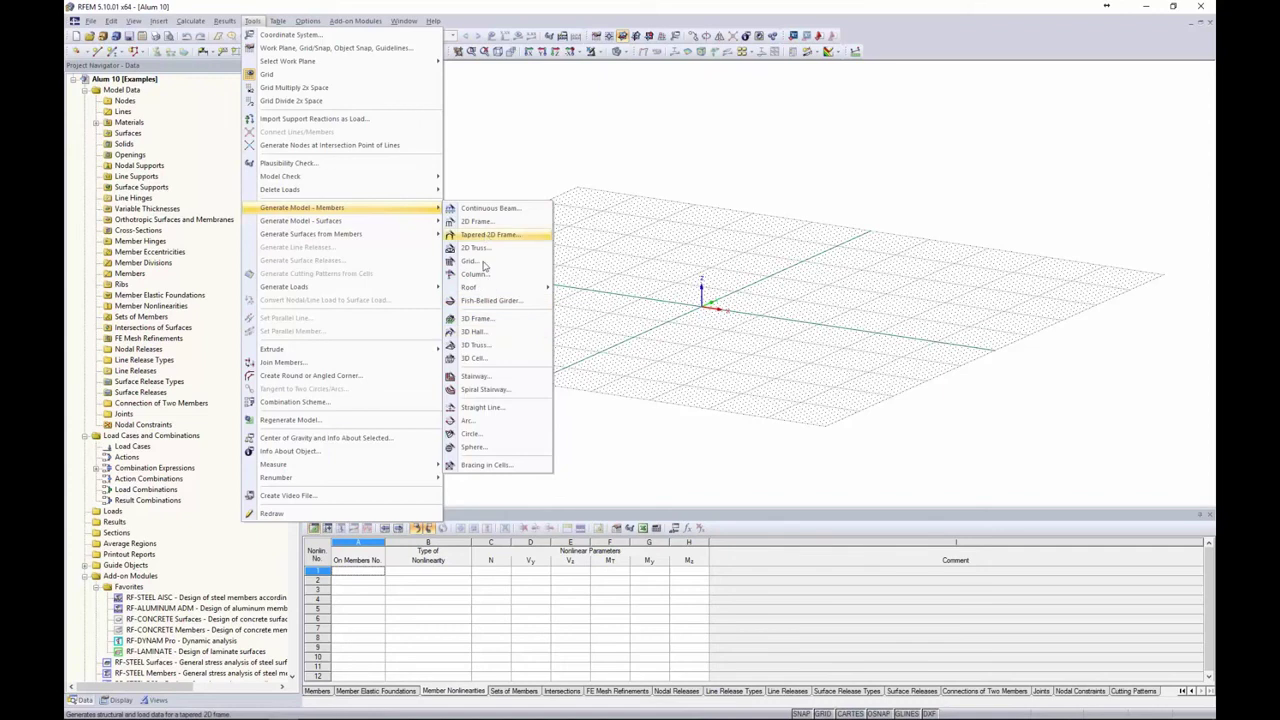
pyautogui.click(483, 332)
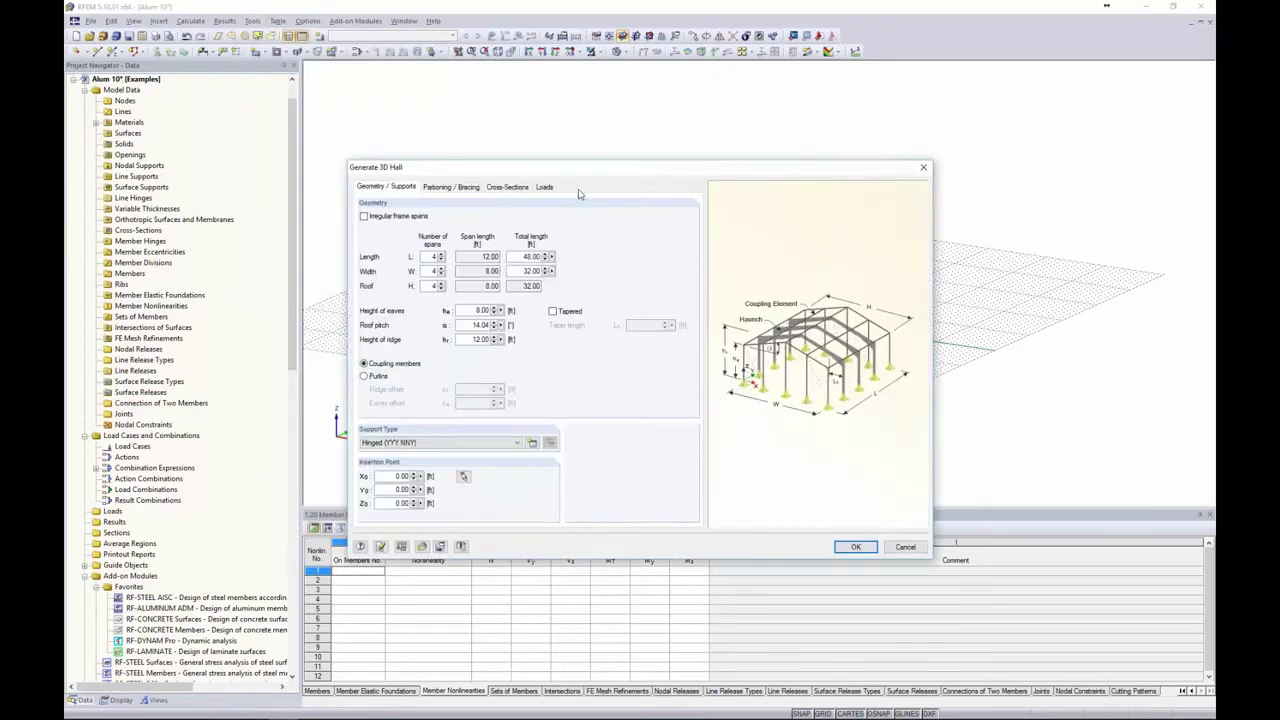
pyautogui.moveTo(582, 172); pyautogui.dragTo(588, 142)
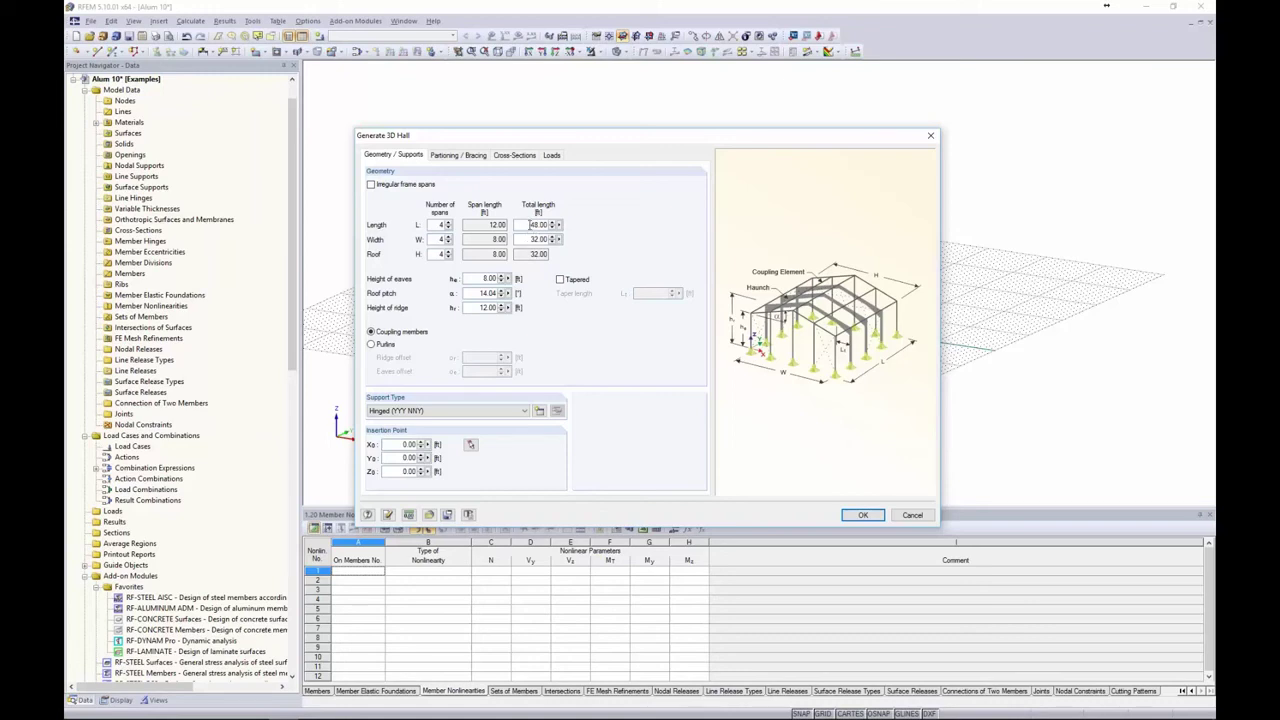
# - Set the hall's total length to 48 ft and its total width to 32 ft
pyautogui.moveTo(530, 225); pyautogui.dragTo(550, 240)
pyautogui.click(539, 240)
pyautogui.click(439, 225)
pyautogui.moveTo(529, 225); pyautogui.dragTo(577, 226)
pyautogui.write('48')
pyautogui.click(497, 225)
pyautogui.moveTo(529, 240); pyautogui.dragTo(568, 238)
pyautogui.write('32')
pyautogui.click(497, 240)
# - Set the height of eaves to 8 ft and use coupling members after previewing the purlin option
pyautogui.doubleClick(487, 278)
pyautogui.write('8')
pyautogui.press('Tab')
pyautogui.write('1')
pyautogui.click(371, 344)
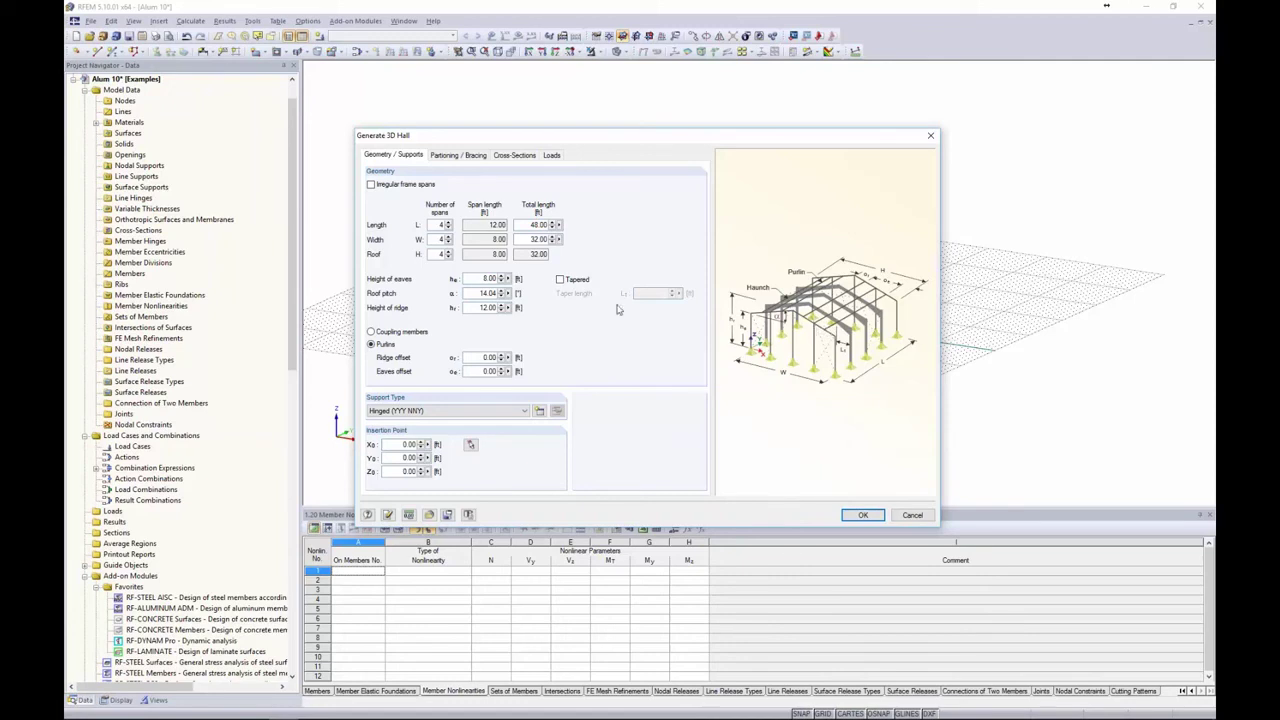
pyautogui.click(371, 331)
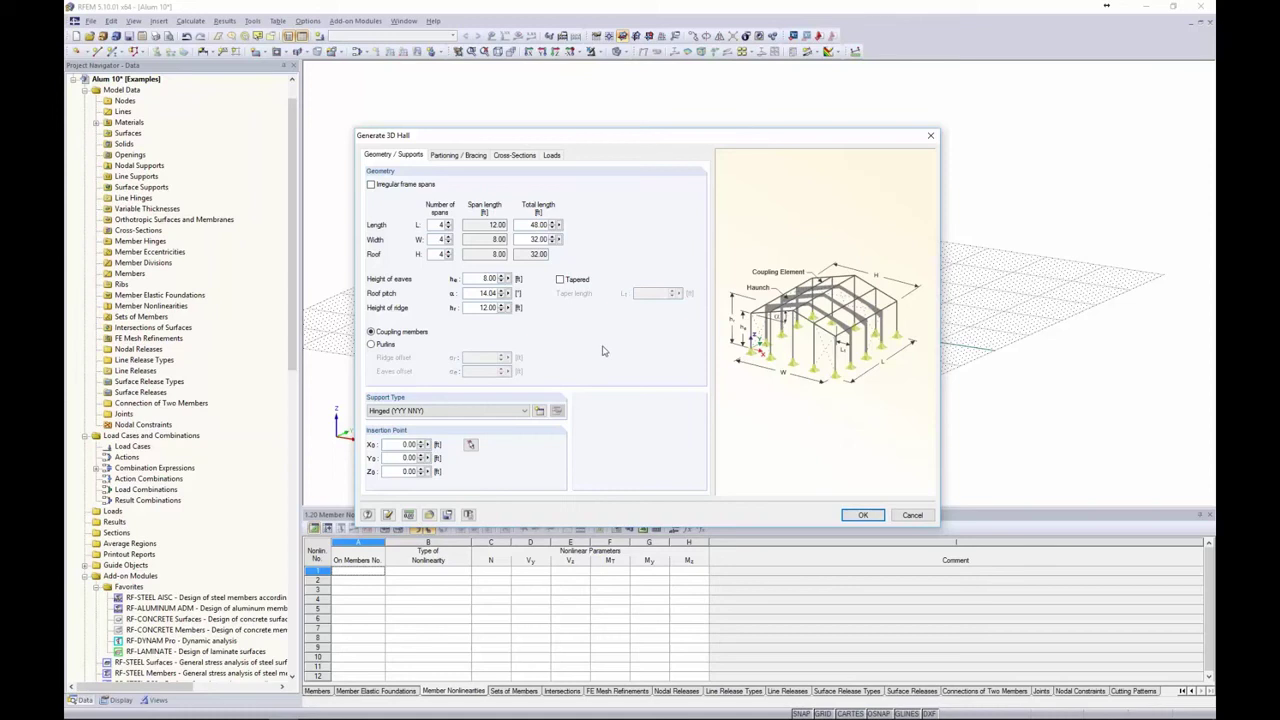
# - Examine the support type choices and the nonlinearity options for a new nodal support, keeping the hinged support
pyautogui.click(448, 411)
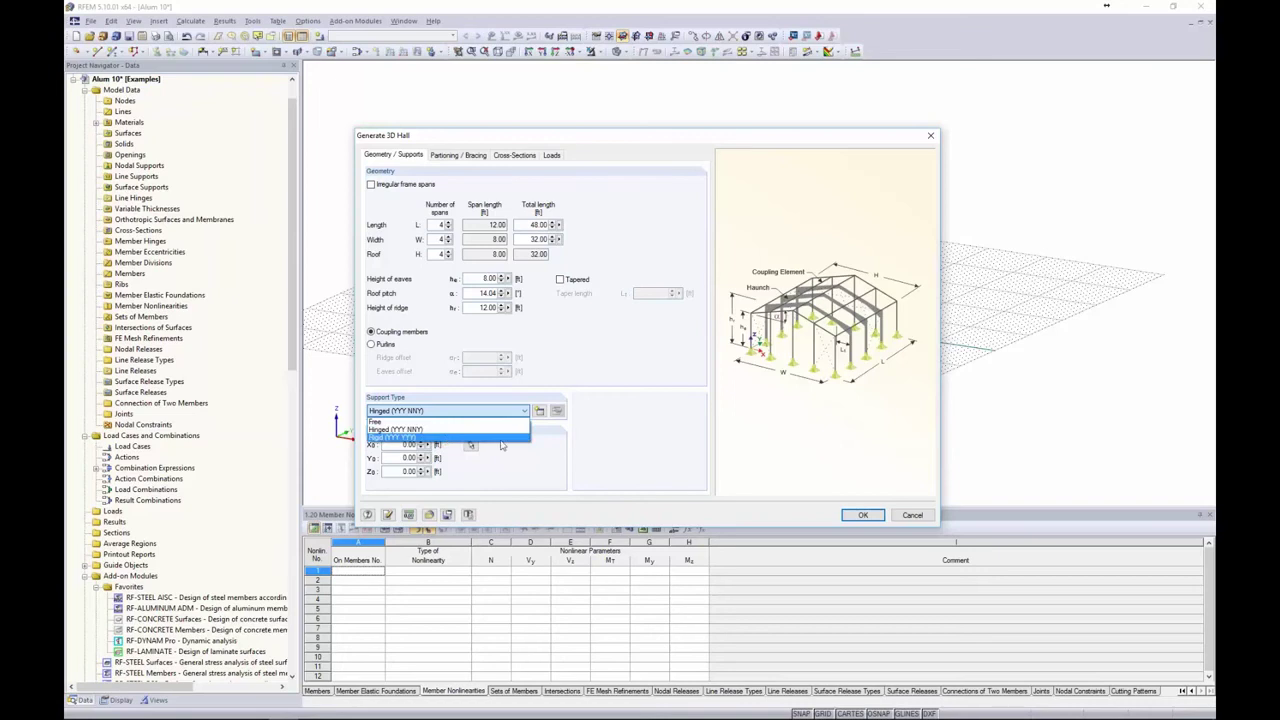
pyautogui.click(578, 444)
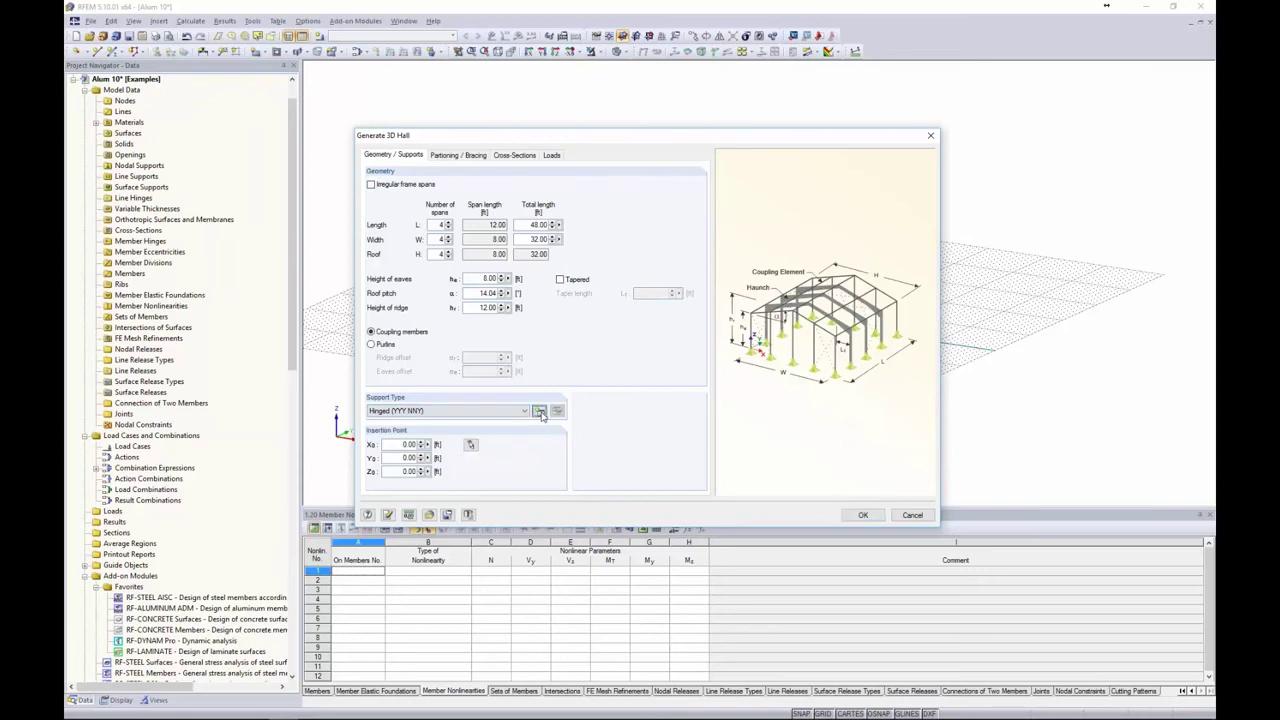
pyautogui.click(540, 413)
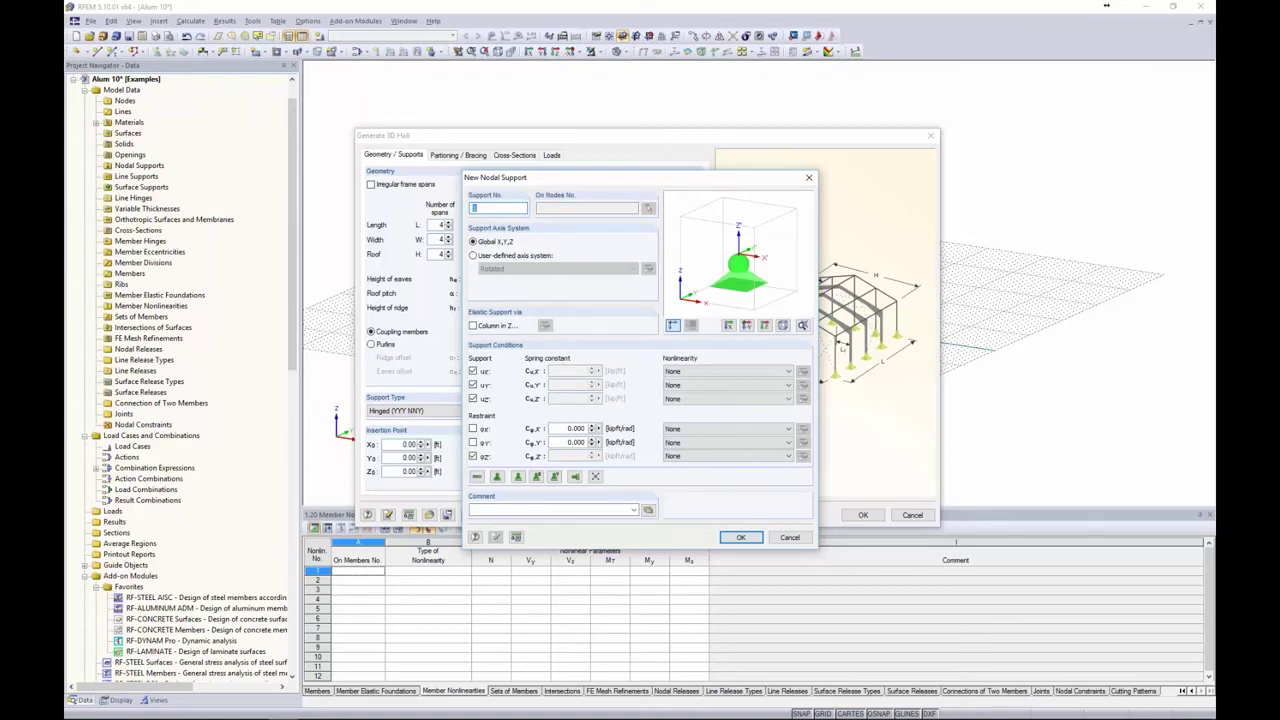
pyautogui.click(712, 385)
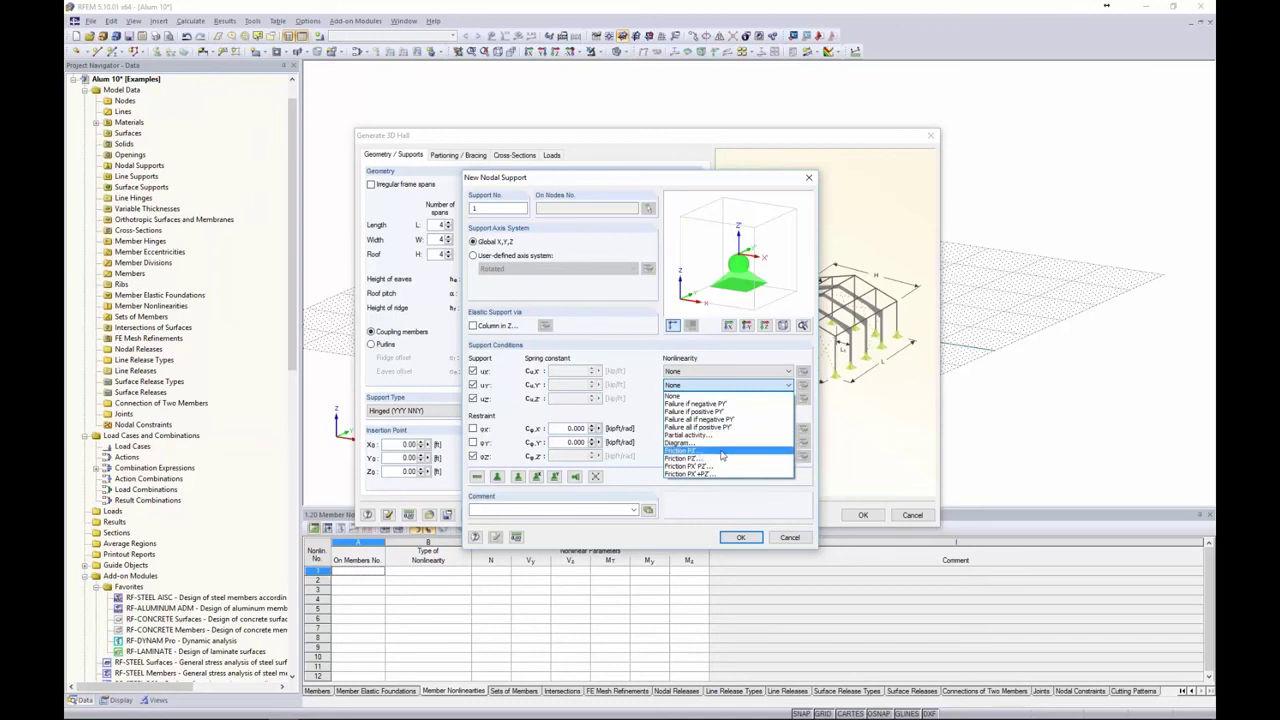
pyautogui.click(672, 396)
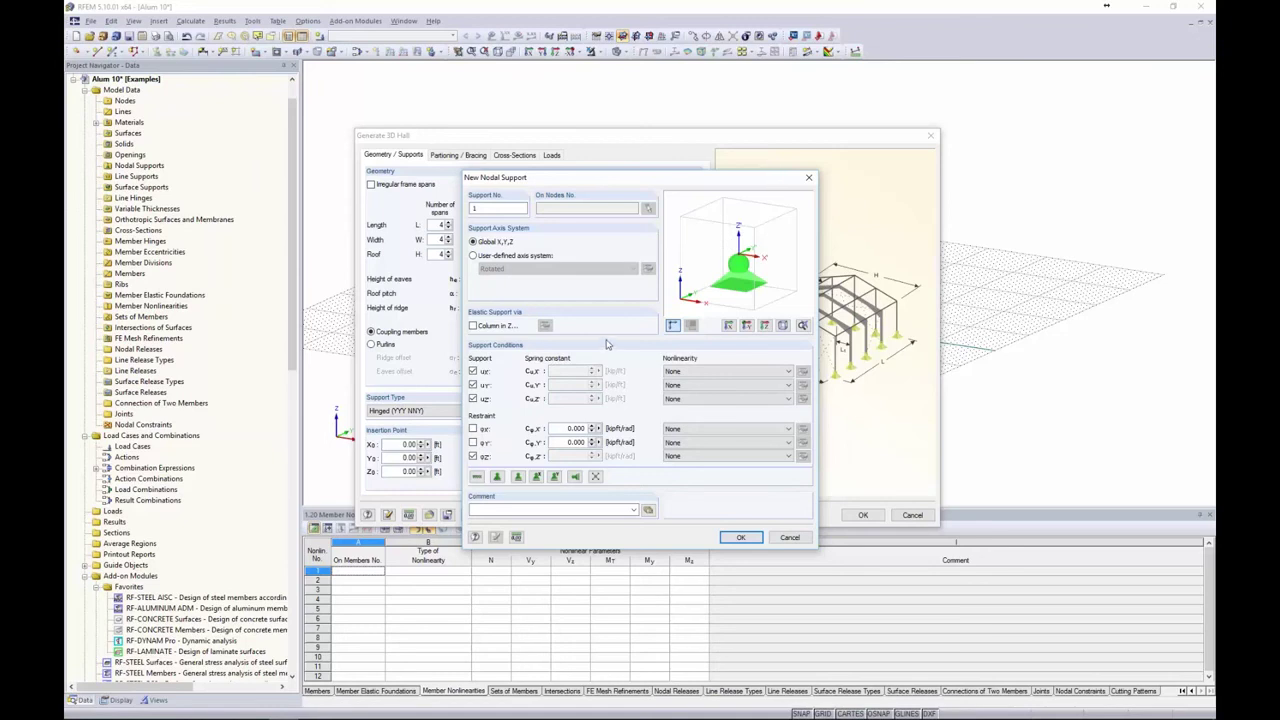
pyautogui.click(790, 537)
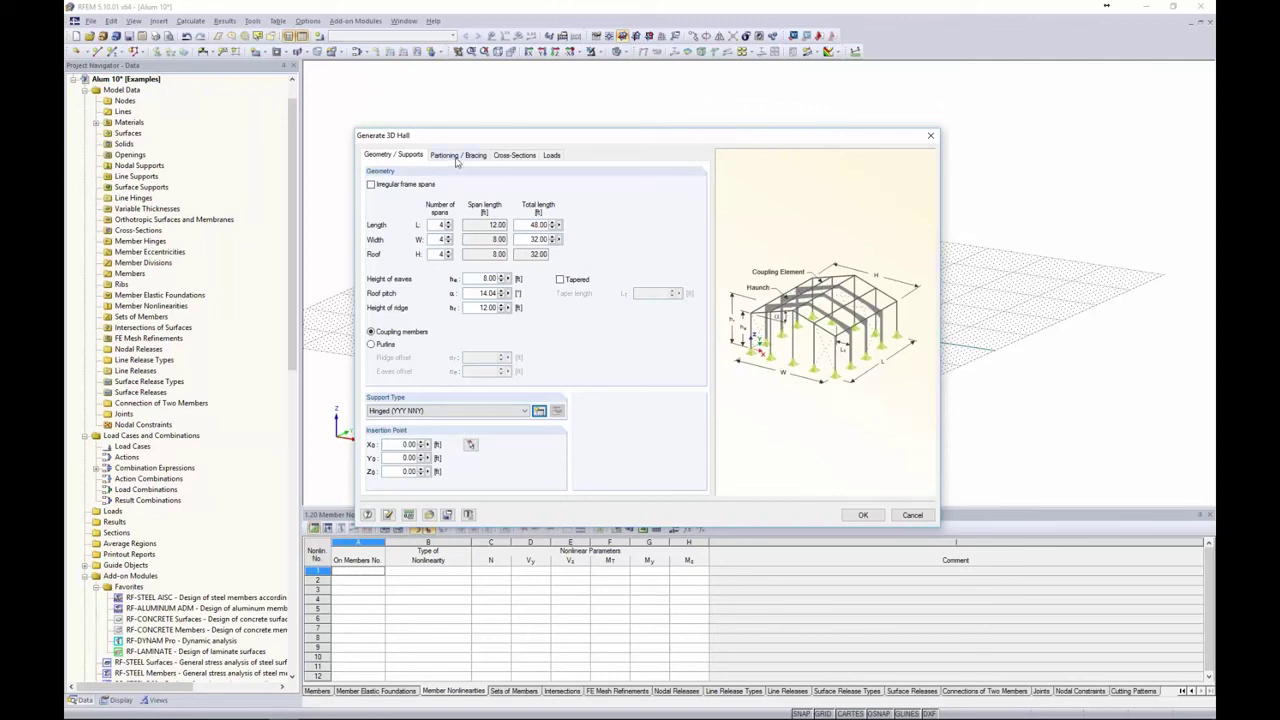
# - Review the bracing bay positions for the front and rear gables, both side walls and the roof
pyautogui.click(457, 157)
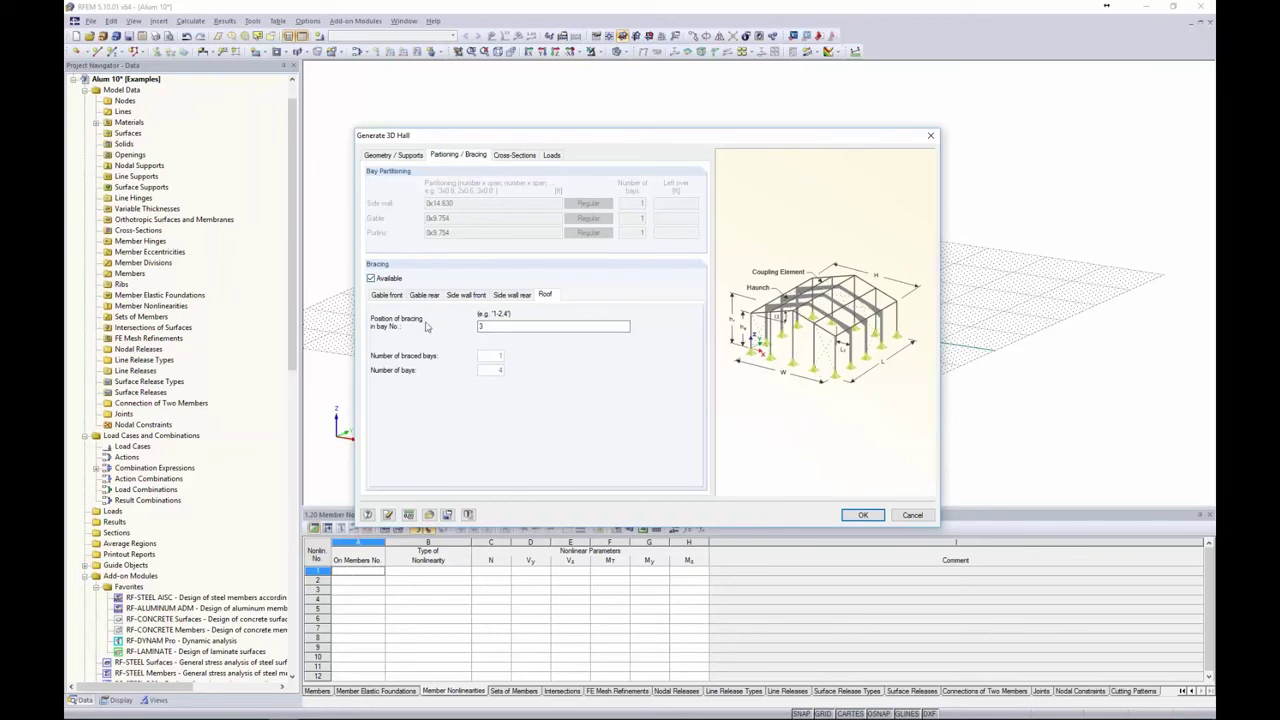
pyautogui.click(391, 296)
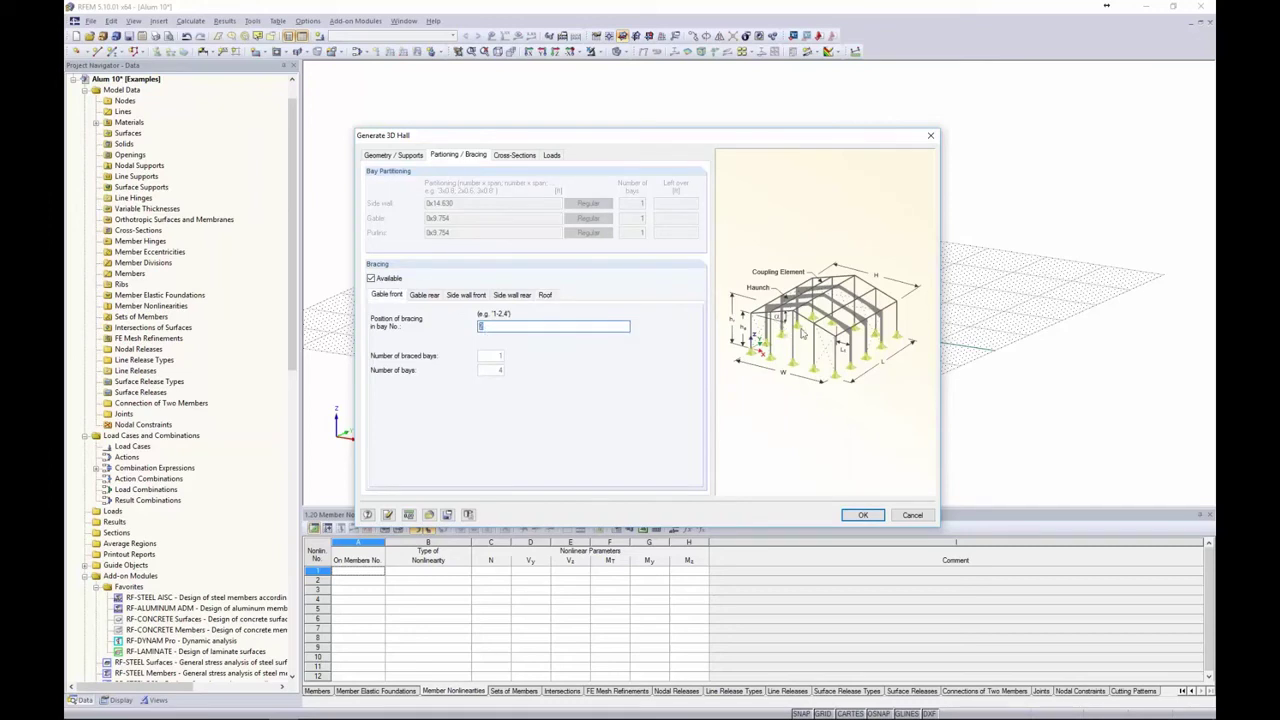
pyautogui.click(427, 296)
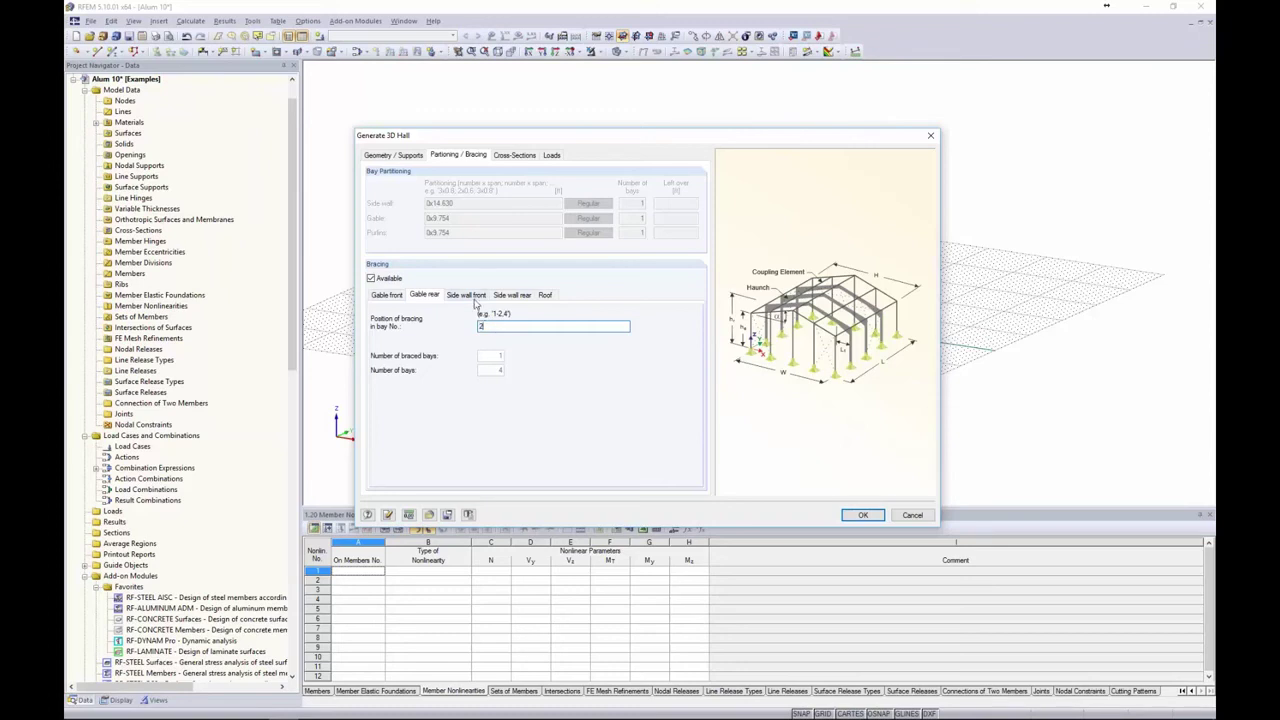
pyautogui.click(472, 297)
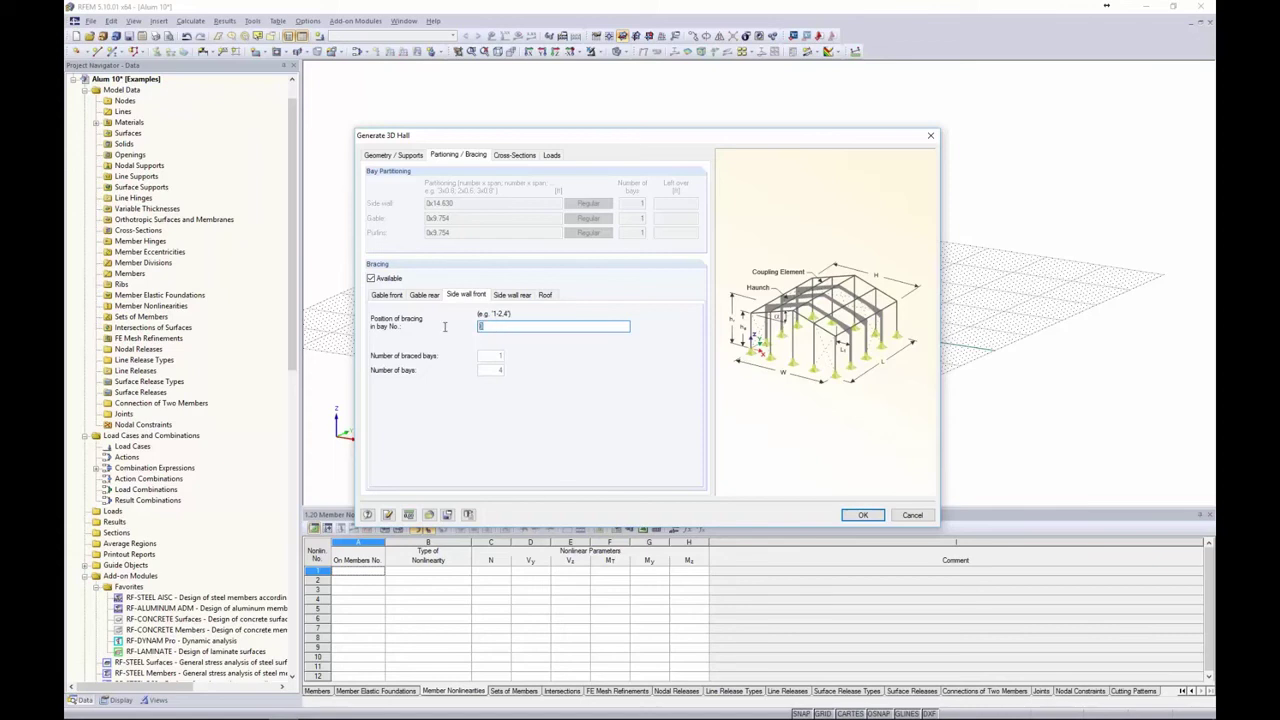
pyautogui.click(503, 297)
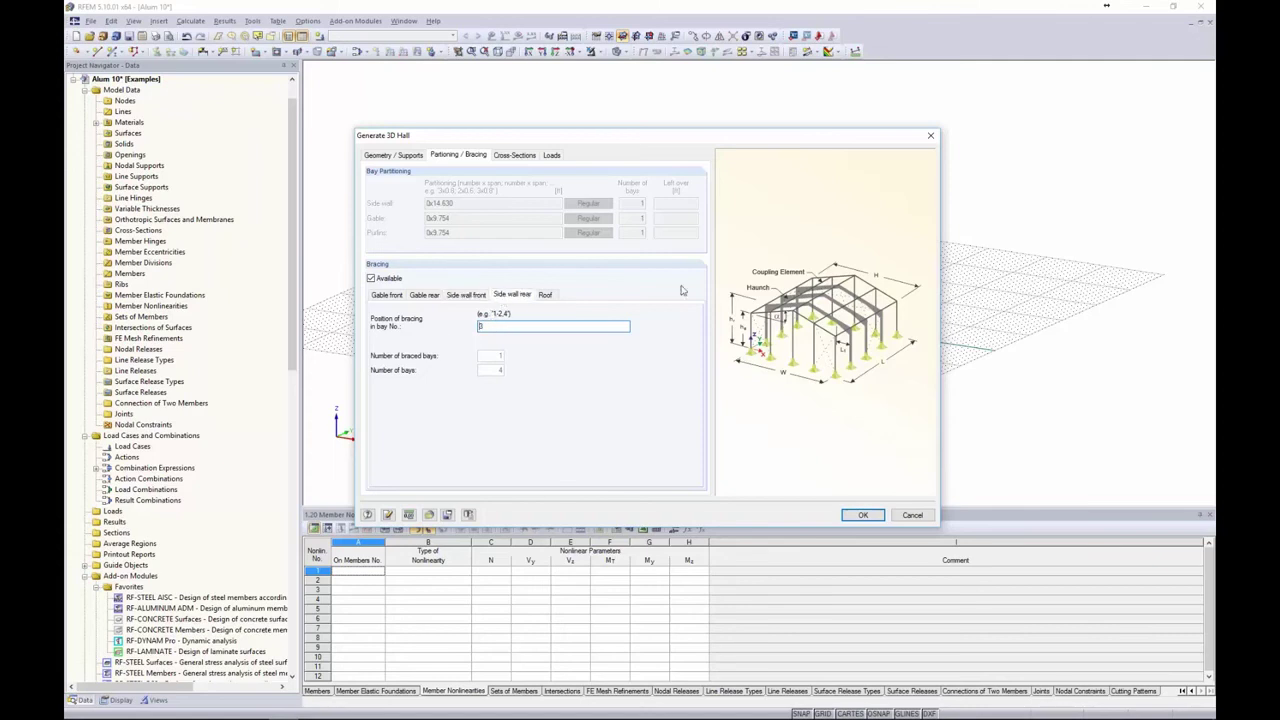
pyautogui.click(547, 295)
pyautogui.doubleClick(488, 326)
# - Open the rolled square and rectangular hollow sections of the cross-section library for the frame columns
pyautogui.click(511, 157)
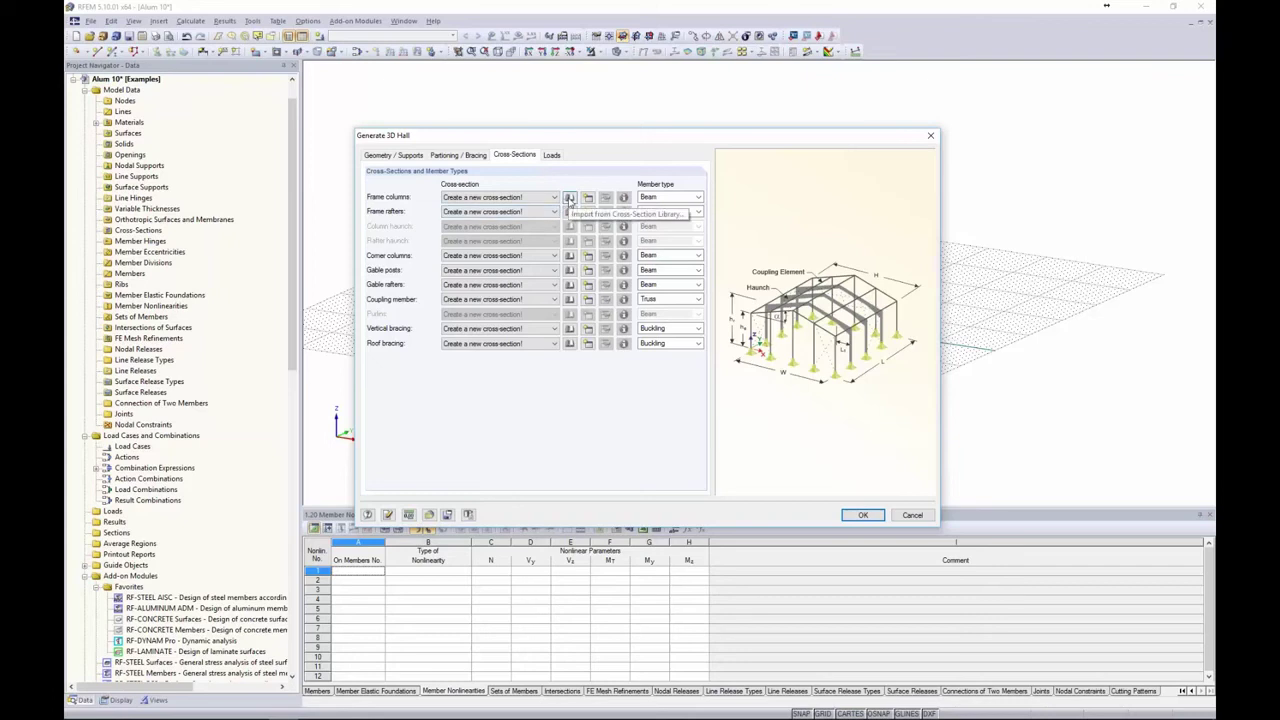
pyautogui.click(569, 198)
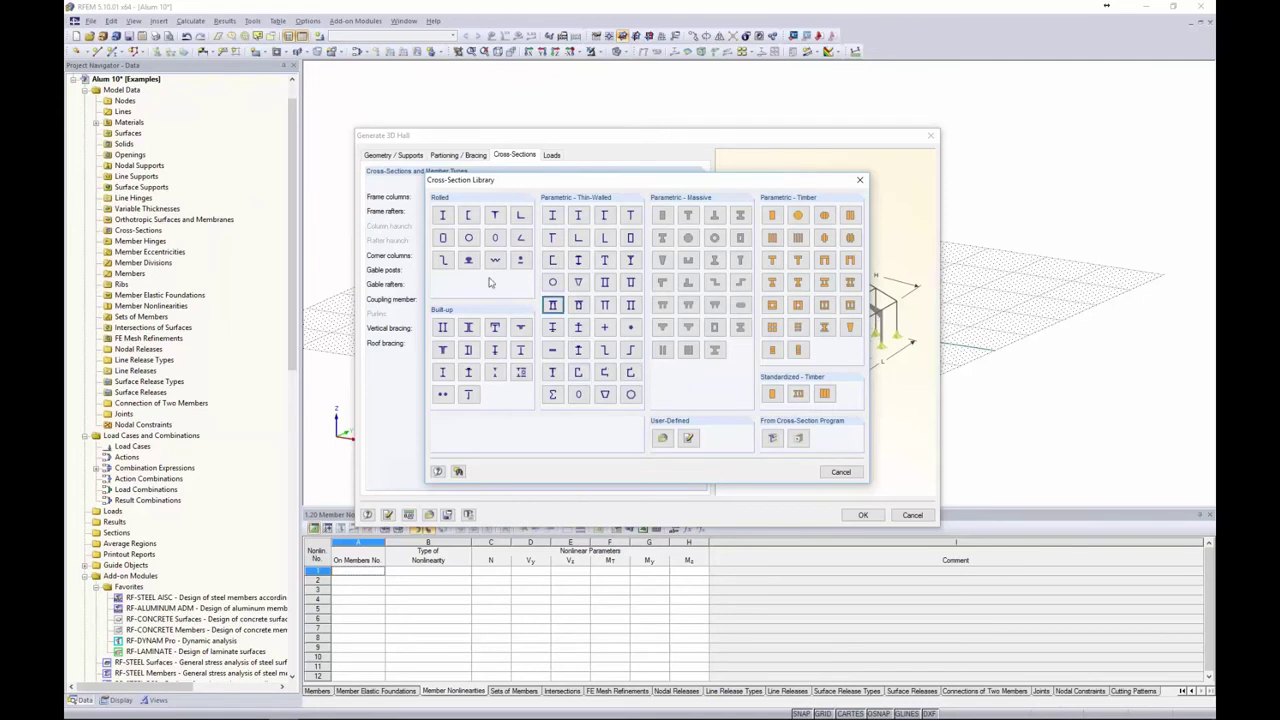
pyautogui.click(444, 242)
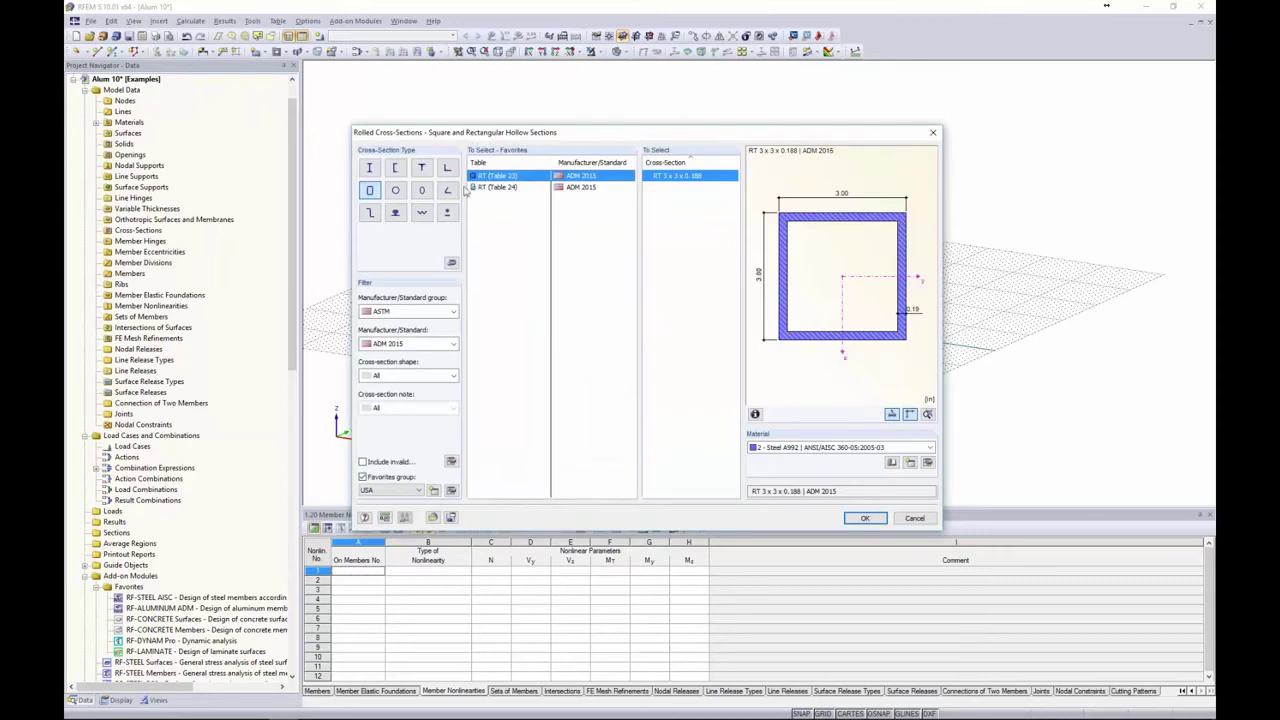
# - Browse the full ADM 2015 list of hollow sections without the favorites filter and restore the USA favorites group
pyautogui.click(362, 478)
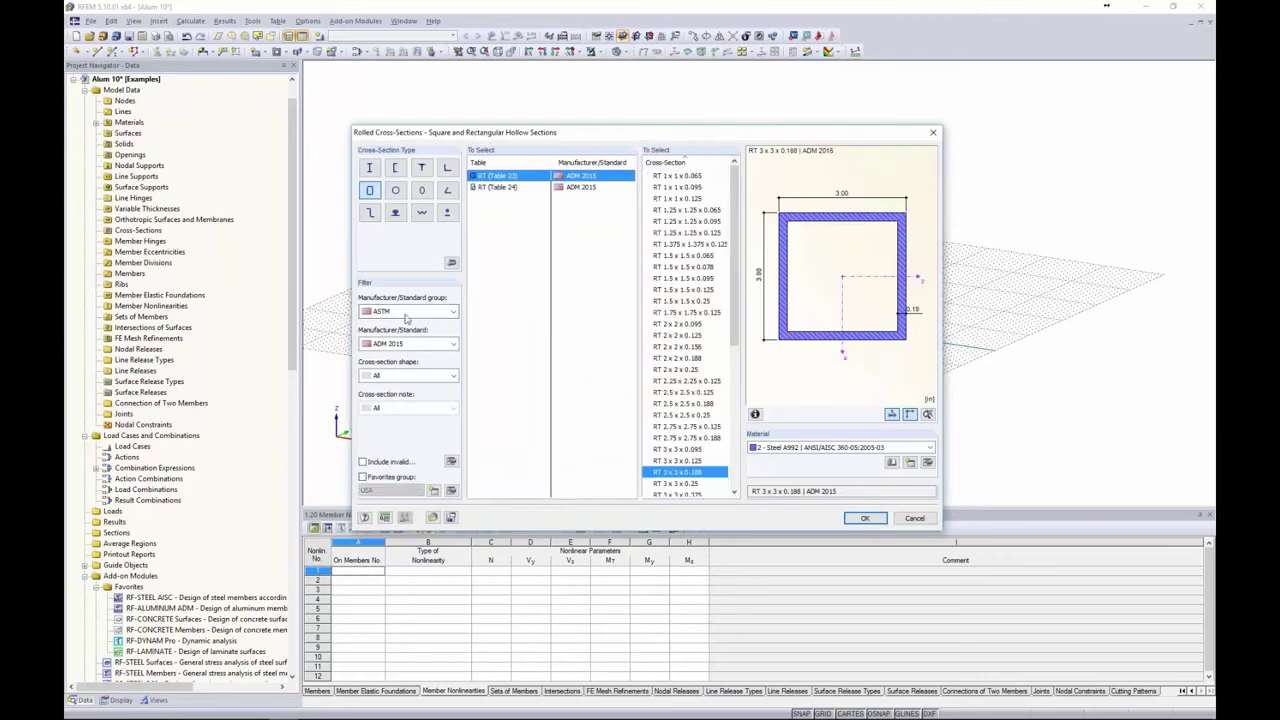
pyautogui.click(405, 311)
pyautogui.click(395, 354)
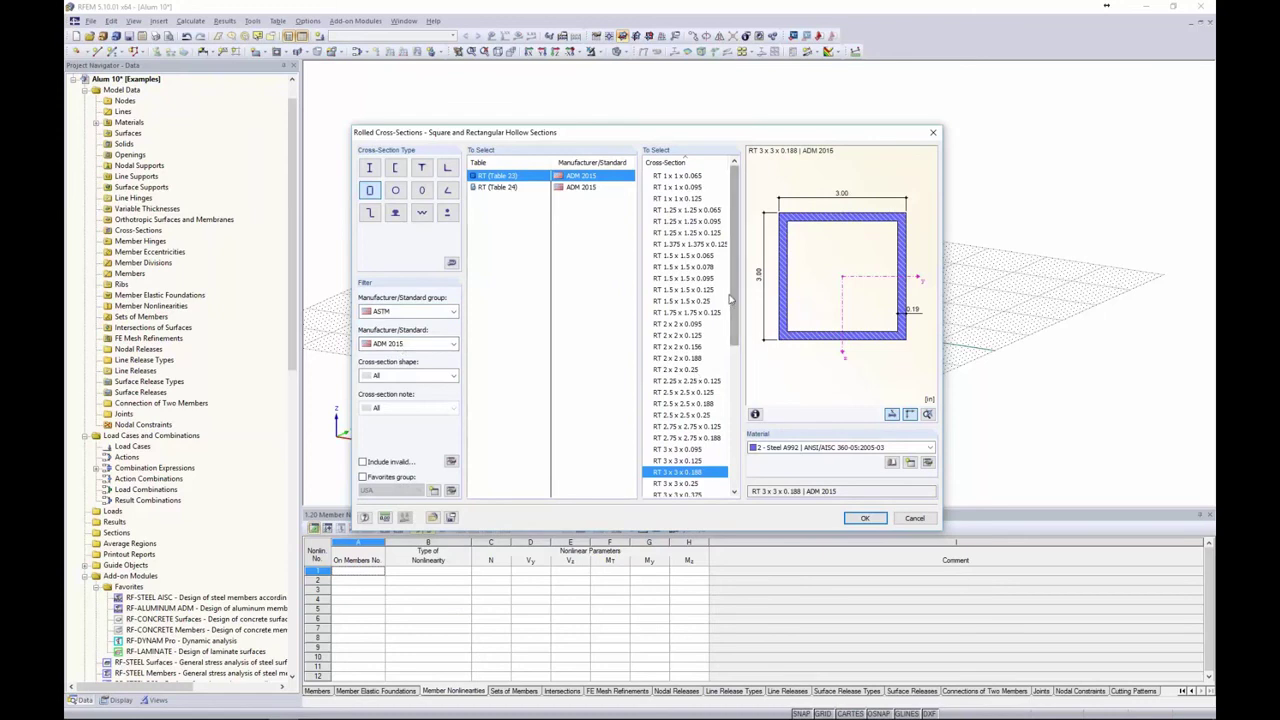
pyautogui.scroll(-1, 733, 300)
pyautogui.scroll(-7, 733, 300)
pyautogui.scroll(7, 730, 267)
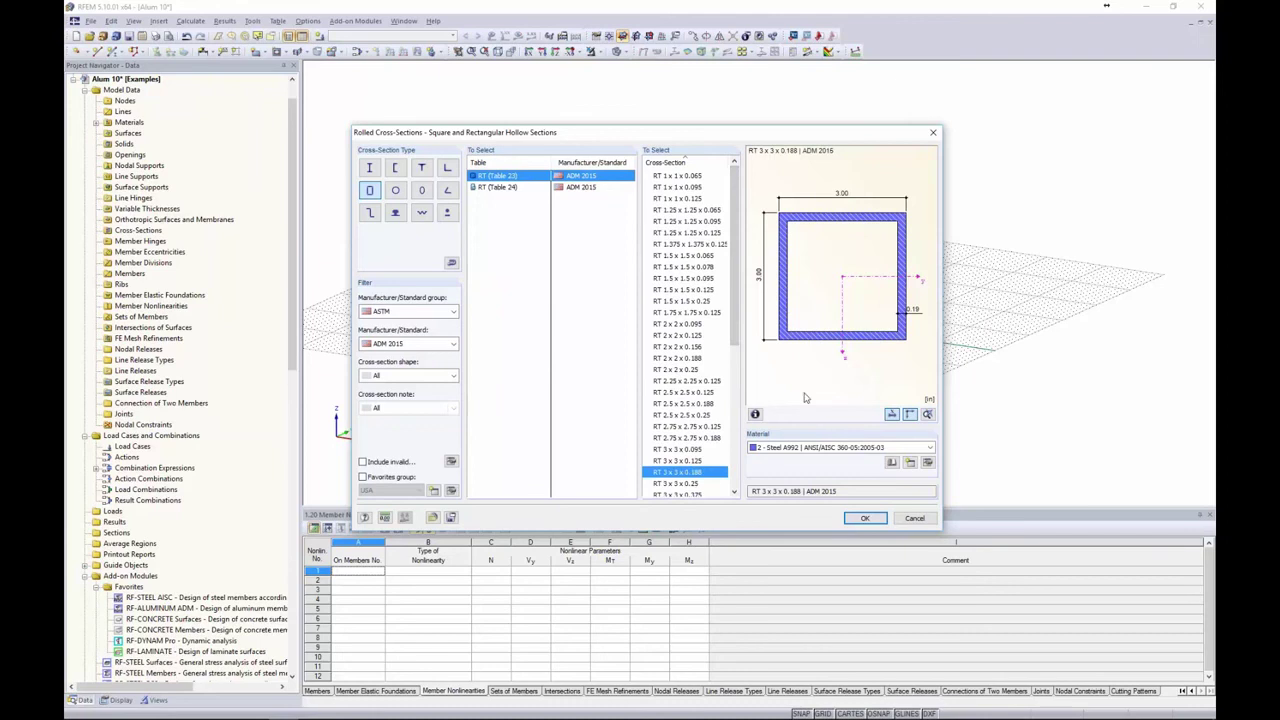
pyautogui.click(363, 477)
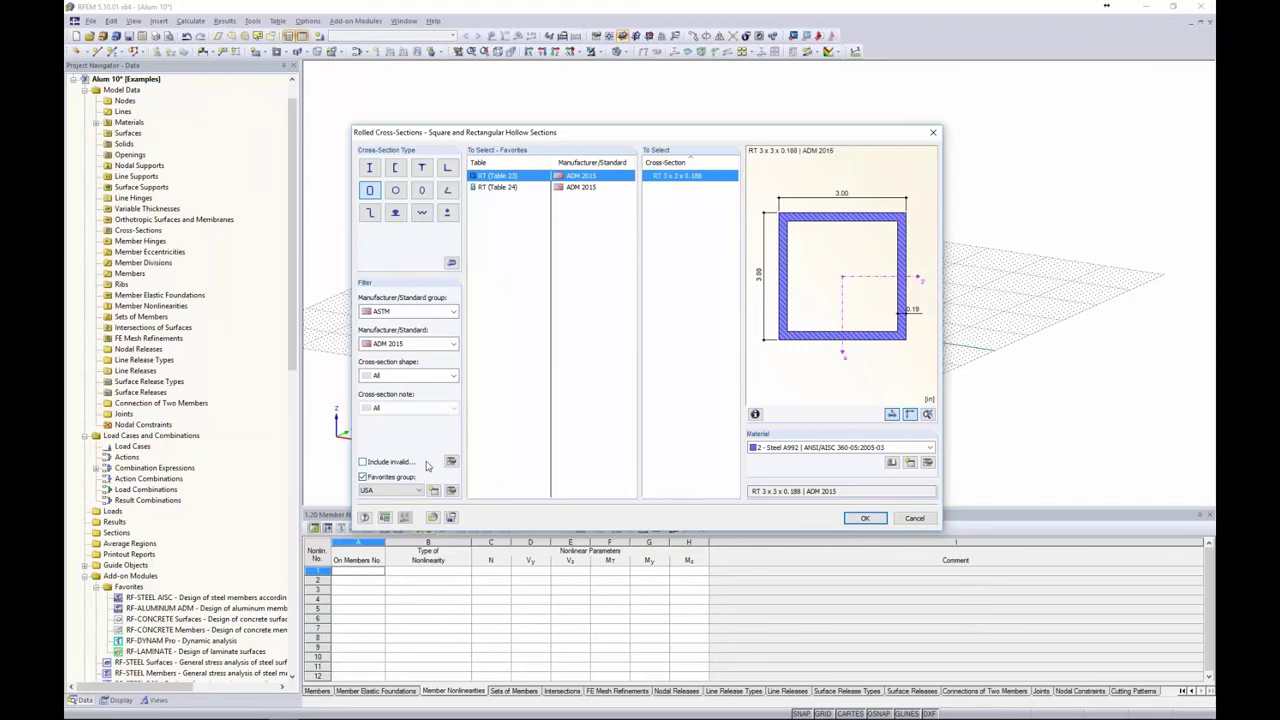
# - Select the RT 8 x 4 x 1/2 section from RT (Table 24) for the frame columns and check the available materials
pyautogui.click(497, 188)
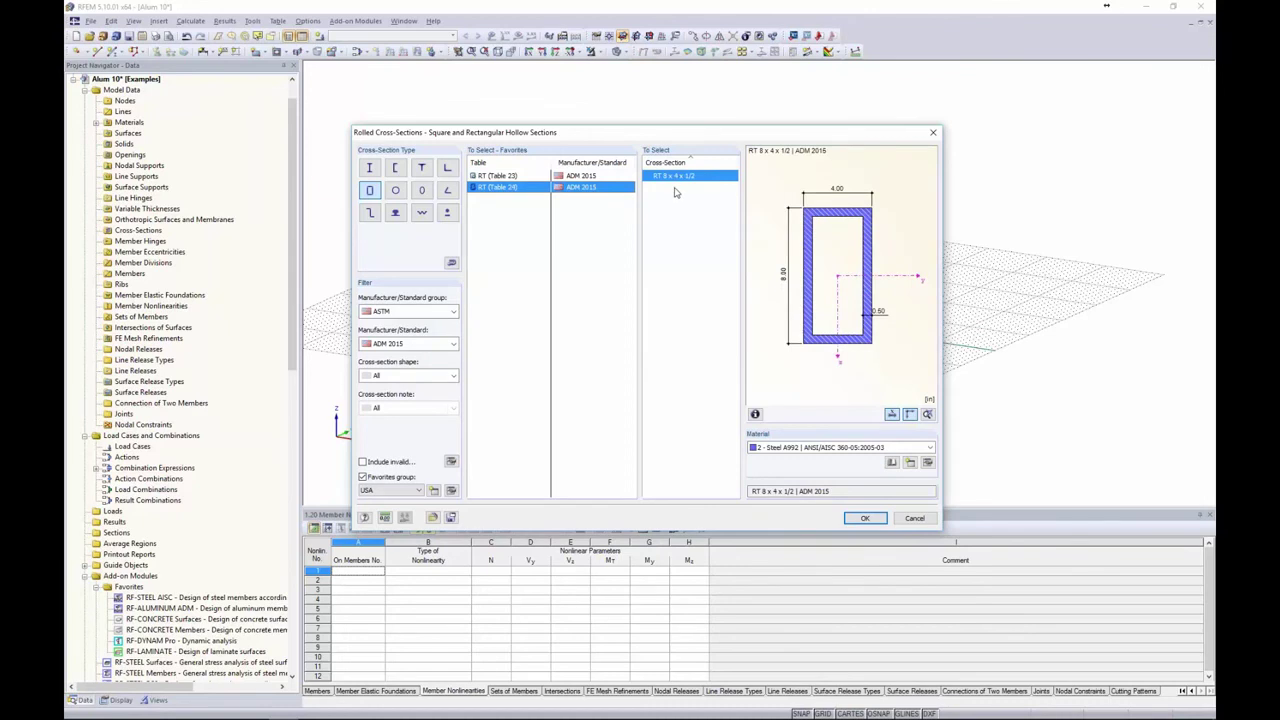
pyautogui.click(787, 448)
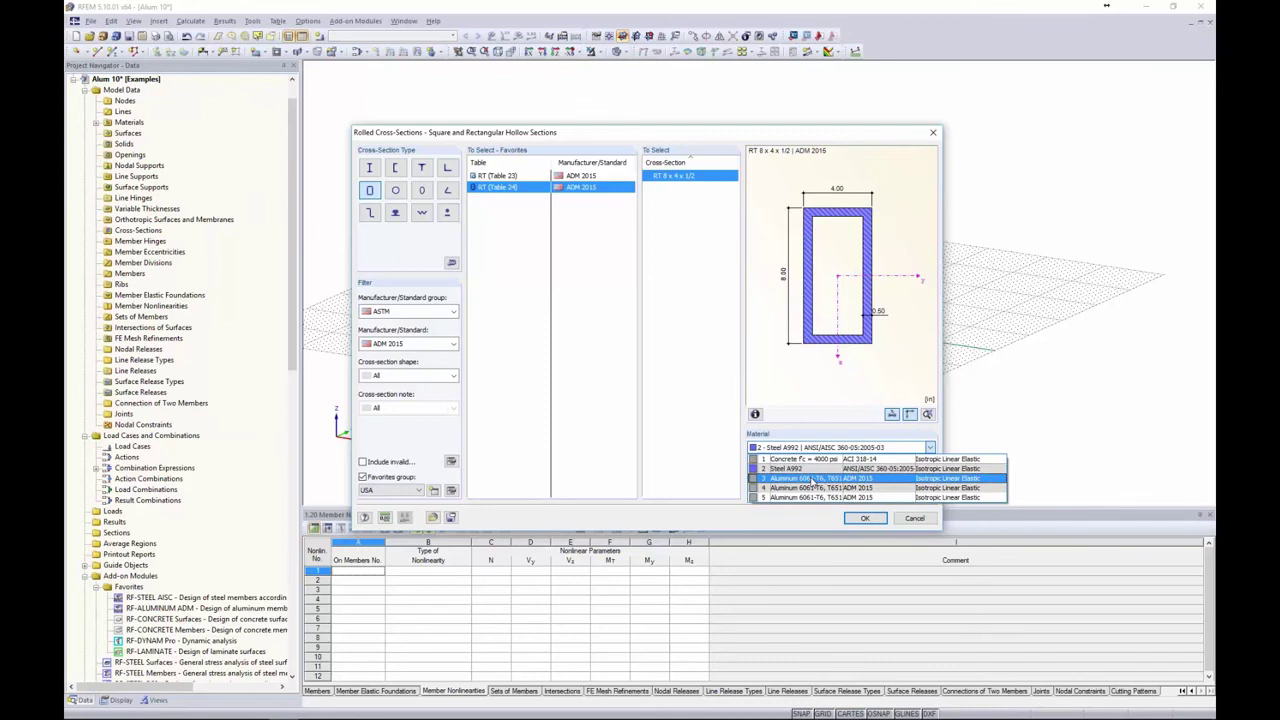
pyautogui.click(722, 471)
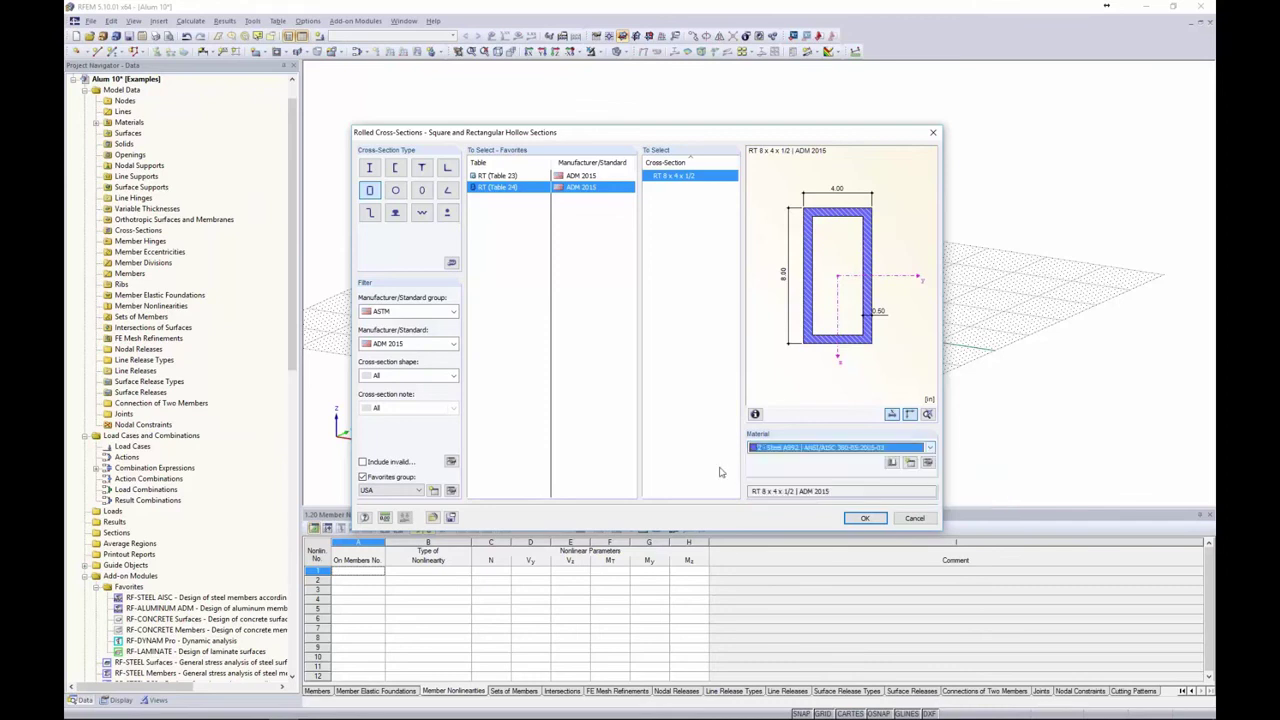
# - Open the material library and filter it to valid ASTM aluminum materials of the ADM 2015 standard
pyautogui.click(890, 463)
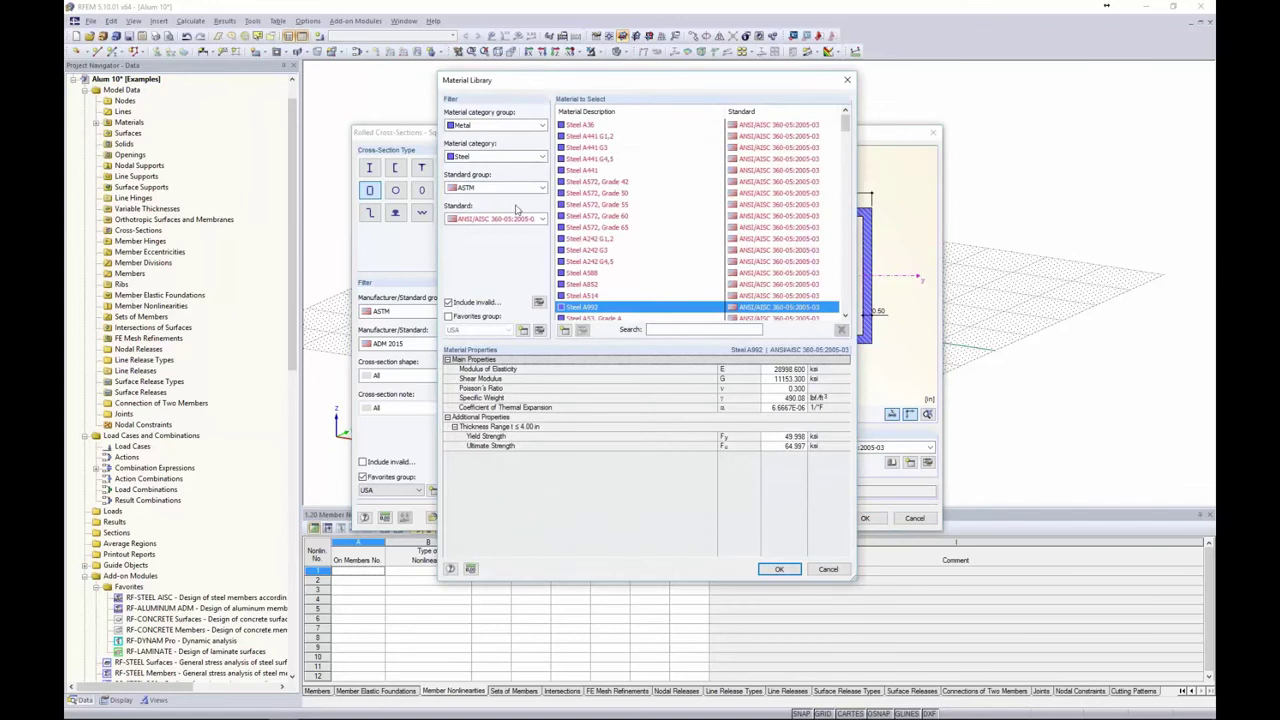
pyautogui.click(449, 302)
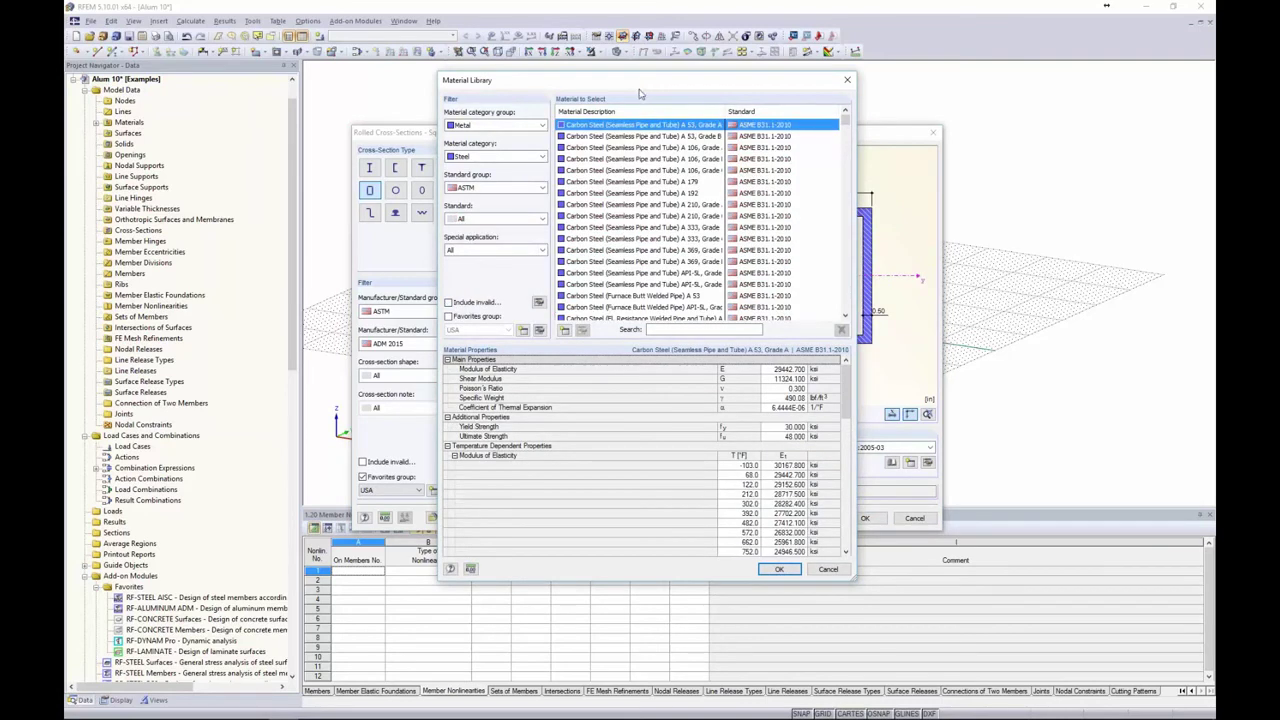
pyautogui.click(482, 157)
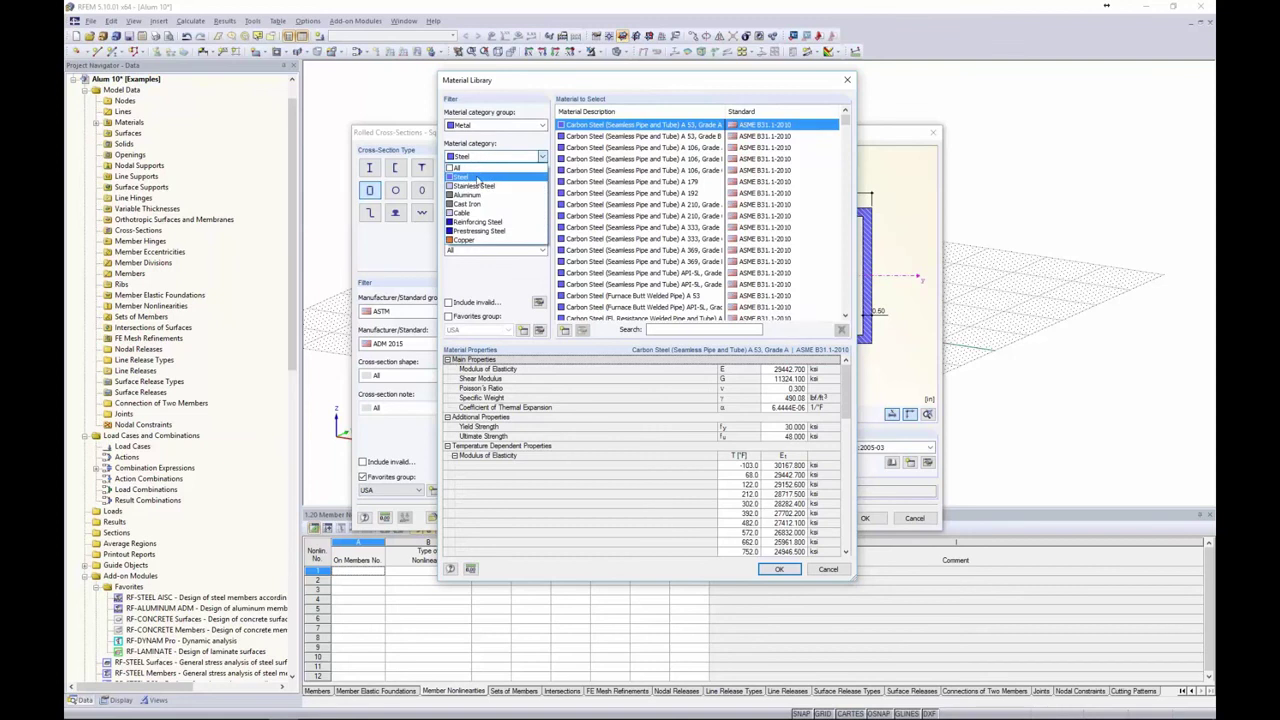
pyautogui.click(478, 195)
pyautogui.click(495, 188)
pyautogui.click(477, 209)
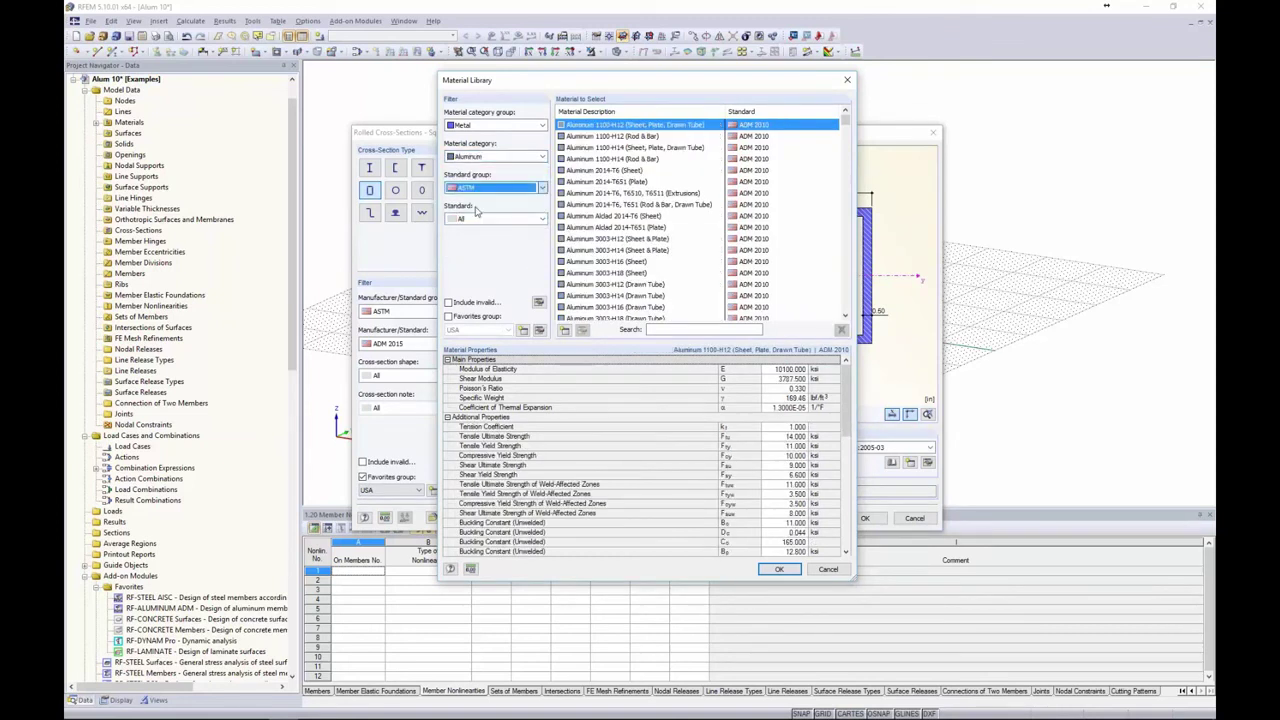
pyautogui.click(478, 218)
pyautogui.click(478, 249)
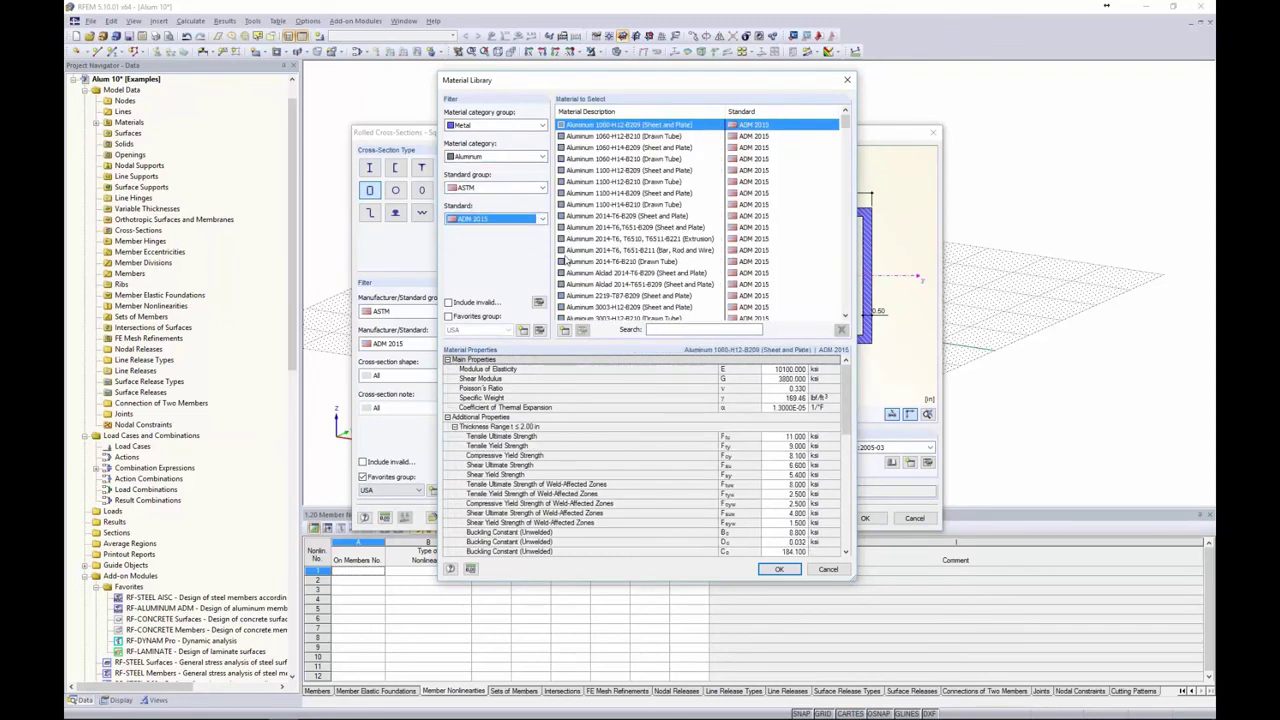
# - Limit the aluminum list to the USA favorites, examine the Aluminum 6061-T6 extrusion's material properties and leave the library without choosing
pyautogui.click(448, 316)
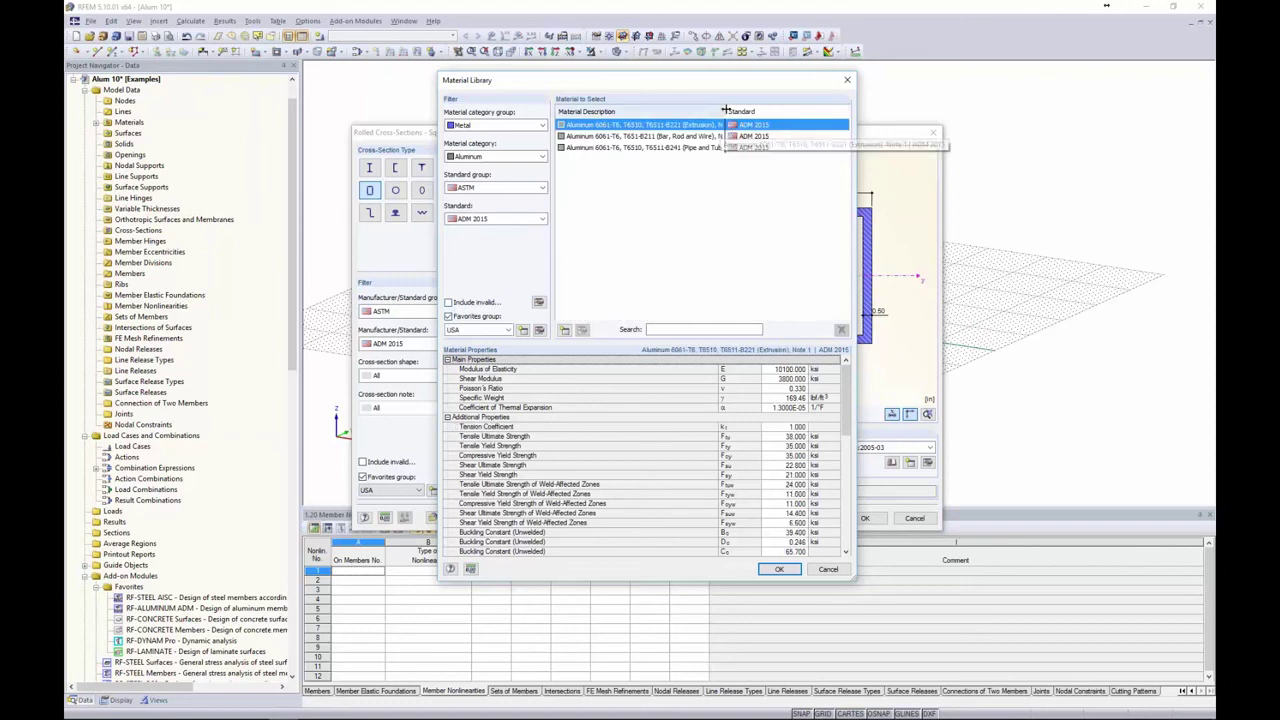
pyautogui.moveTo(726, 110); pyautogui.dragTo(752, 110)
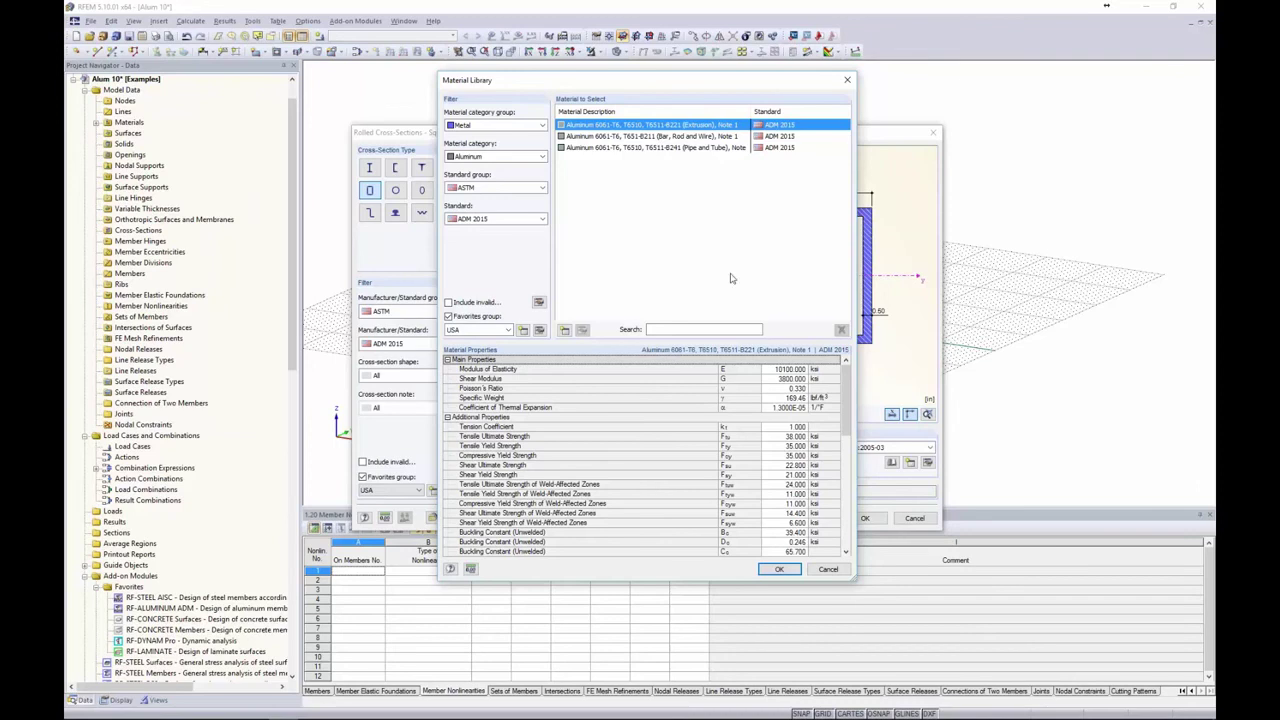
pyautogui.scroll(-10, 790, 420)
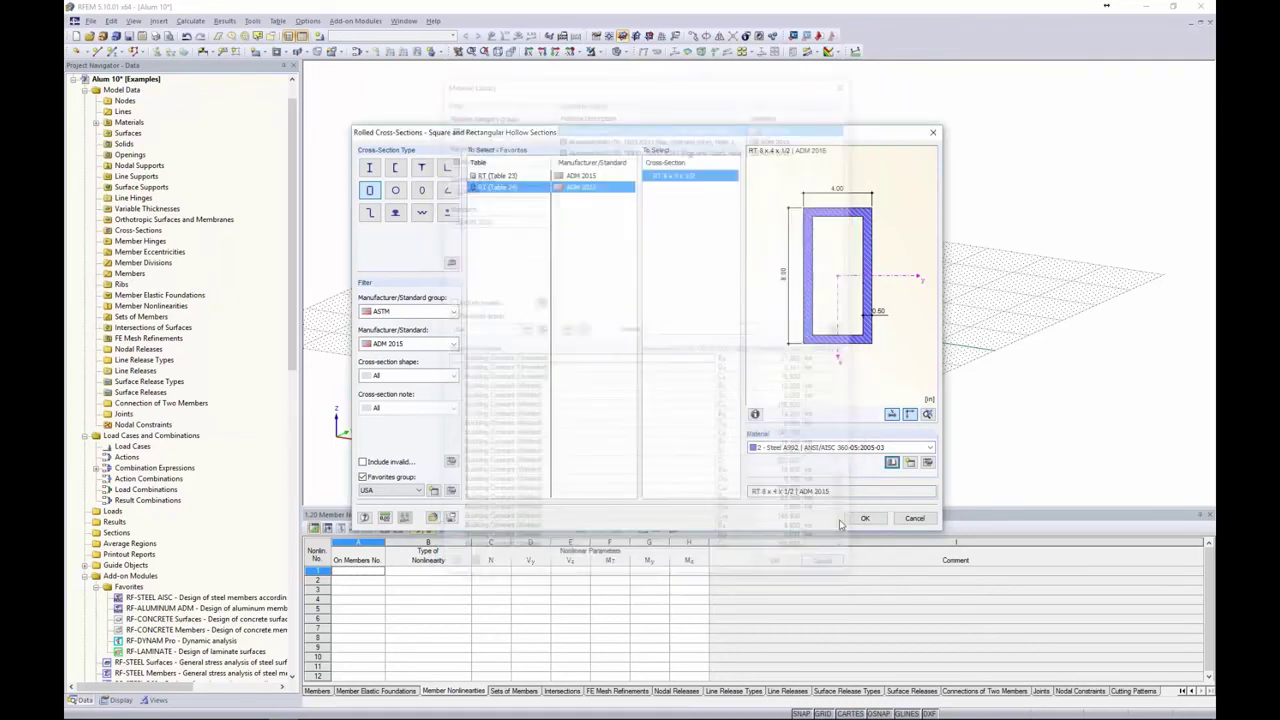
pyautogui.click(828, 569)
# - Assign Aluminum 6061-T6, T6510, T6511-B241 (Pipe and Tube) to the RT 8 x 4 x 1/2 section and apply it to the frame columns
pyautogui.click(820, 450)
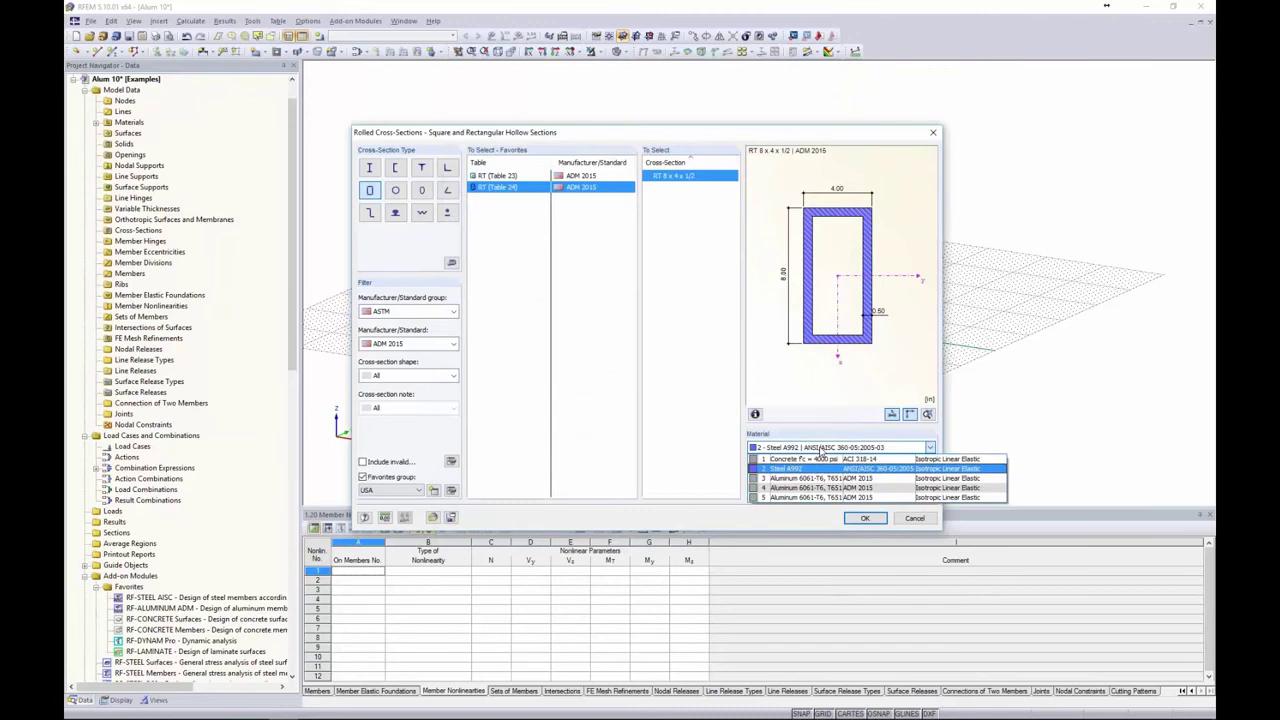
pyautogui.click(815, 479)
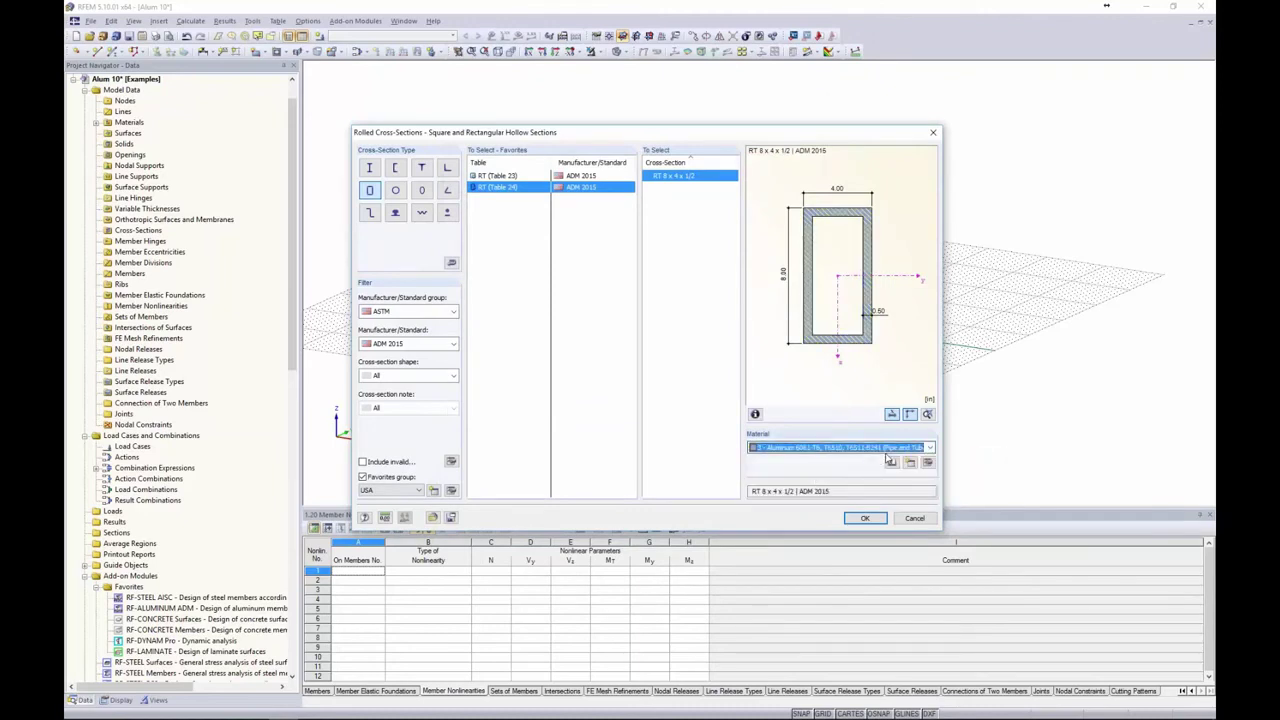
pyautogui.click(865, 518)
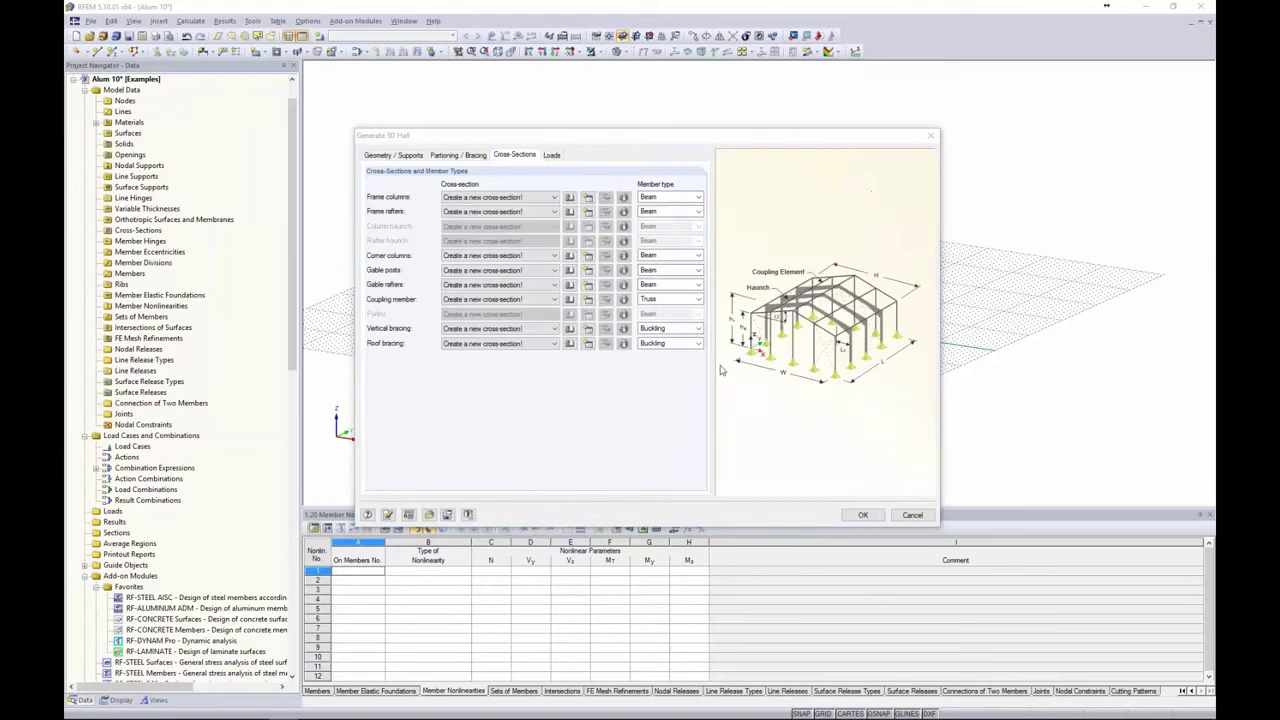
pyautogui.click(787, 493)
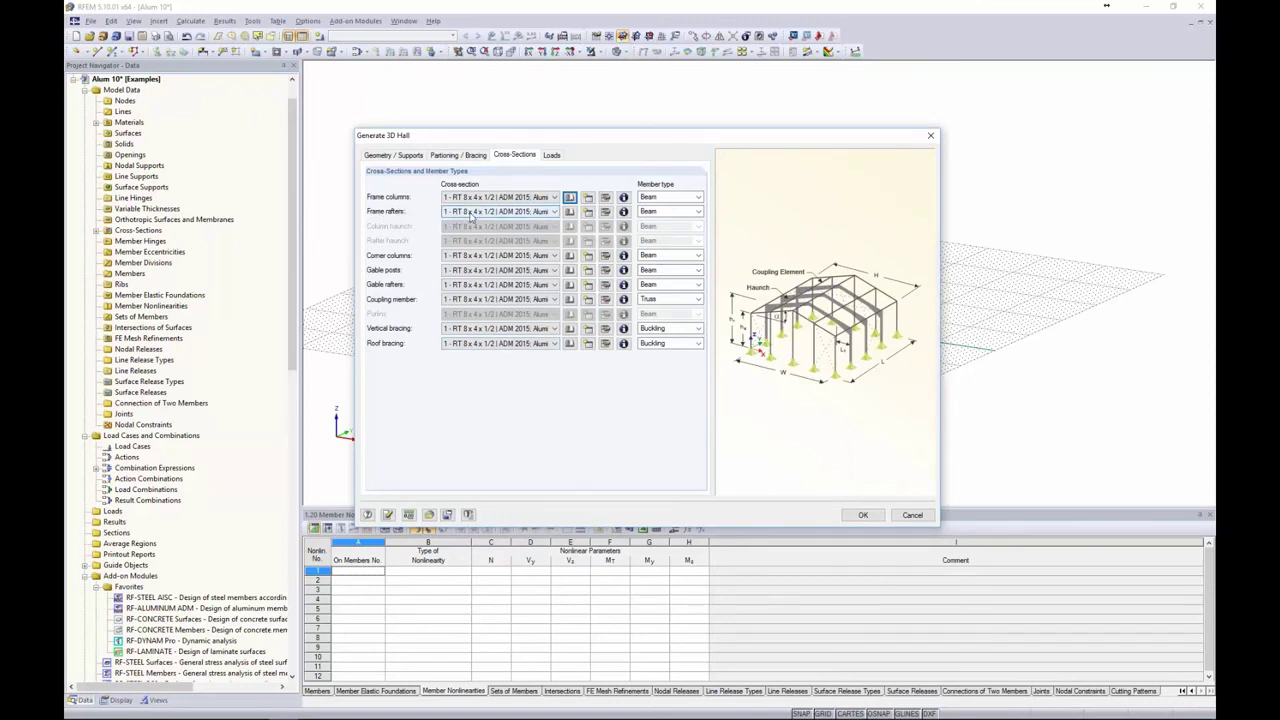
# - Import the SHAPE-THIN section ALUM TUBE from the Webinar 2017 - Aluminum ADM folder for the corner columns, overwriting the existing one
pyautogui.click(569, 256)
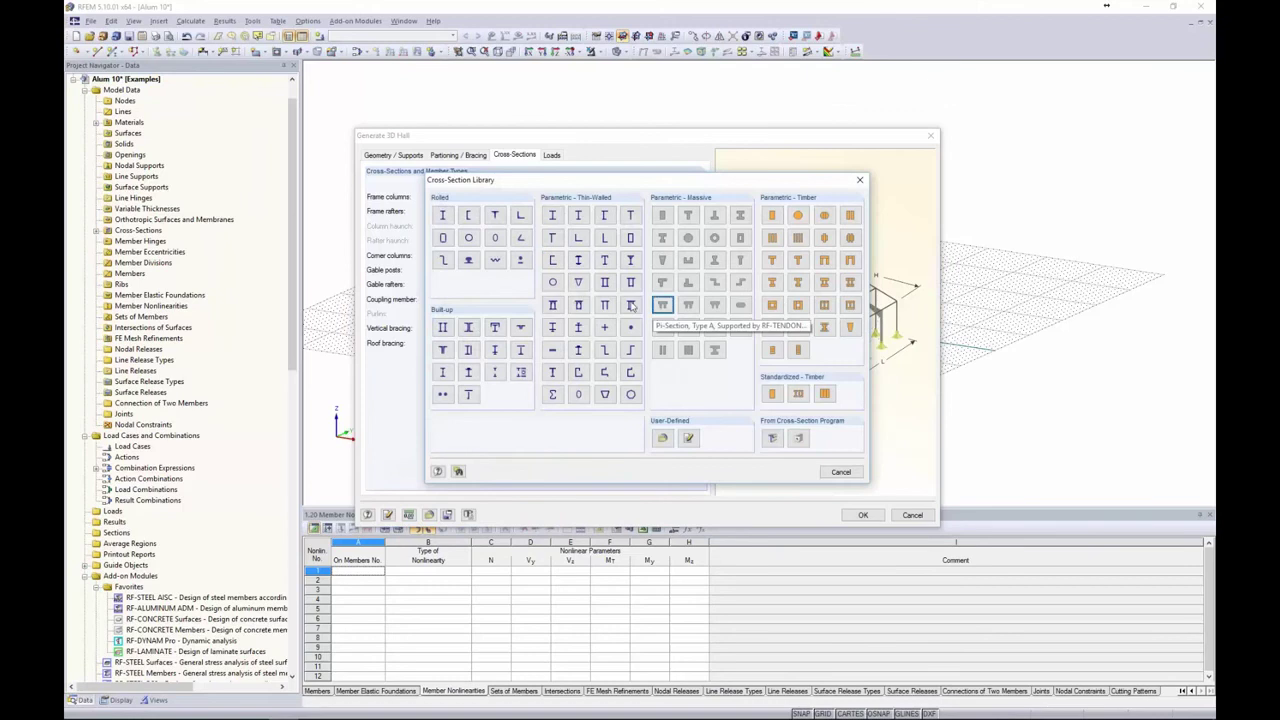
pyautogui.click(772, 440)
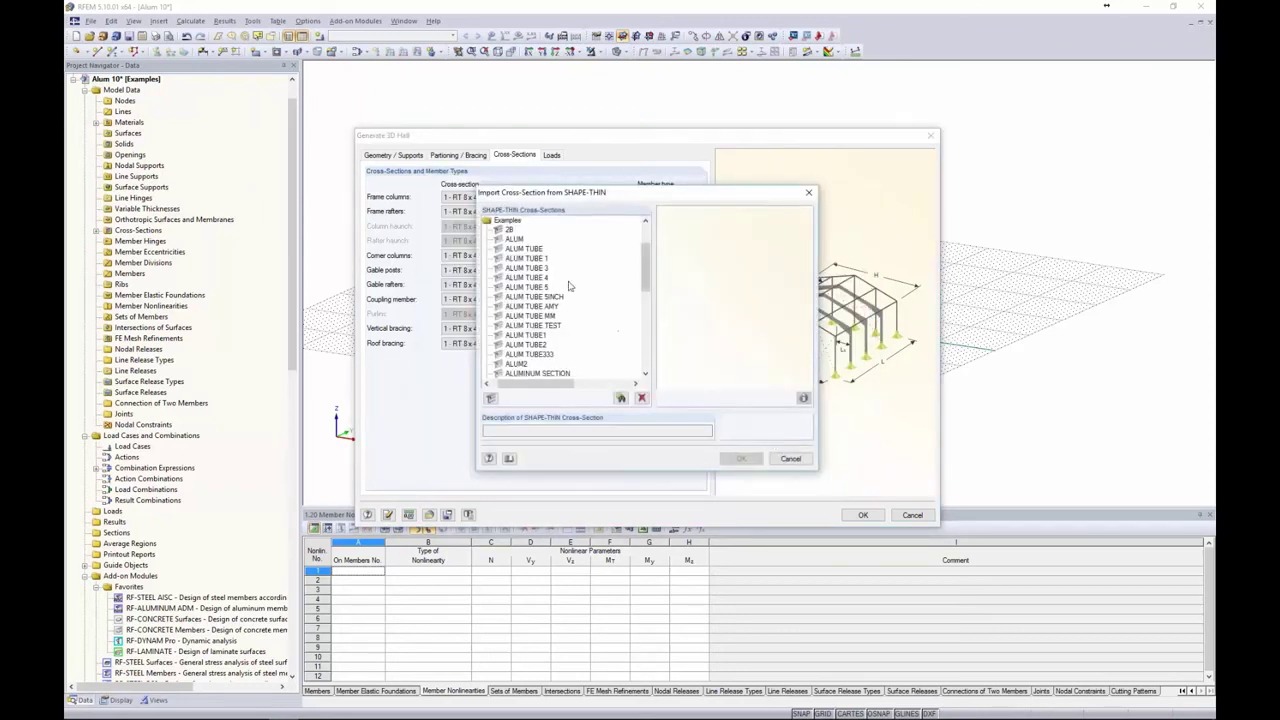
pyautogui.click(515, 240)
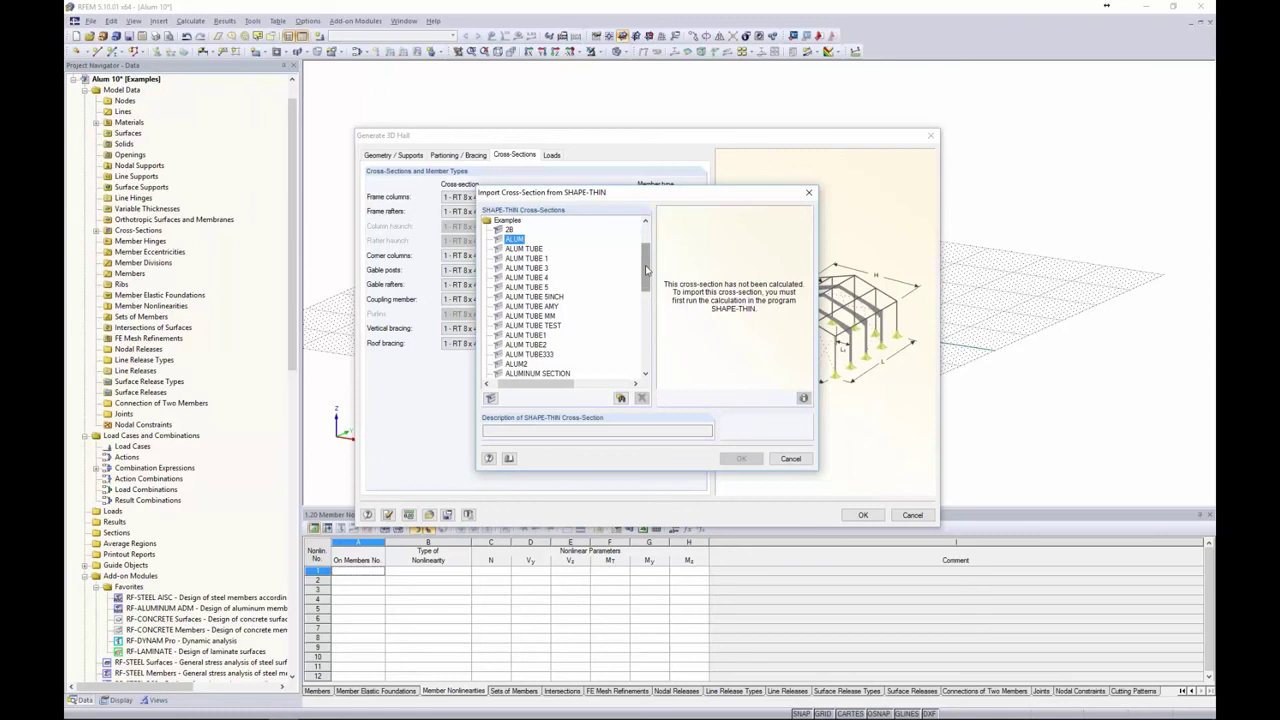
pyautogui.moveTo(647, 270); pyautogui.dragTo(647, 250)
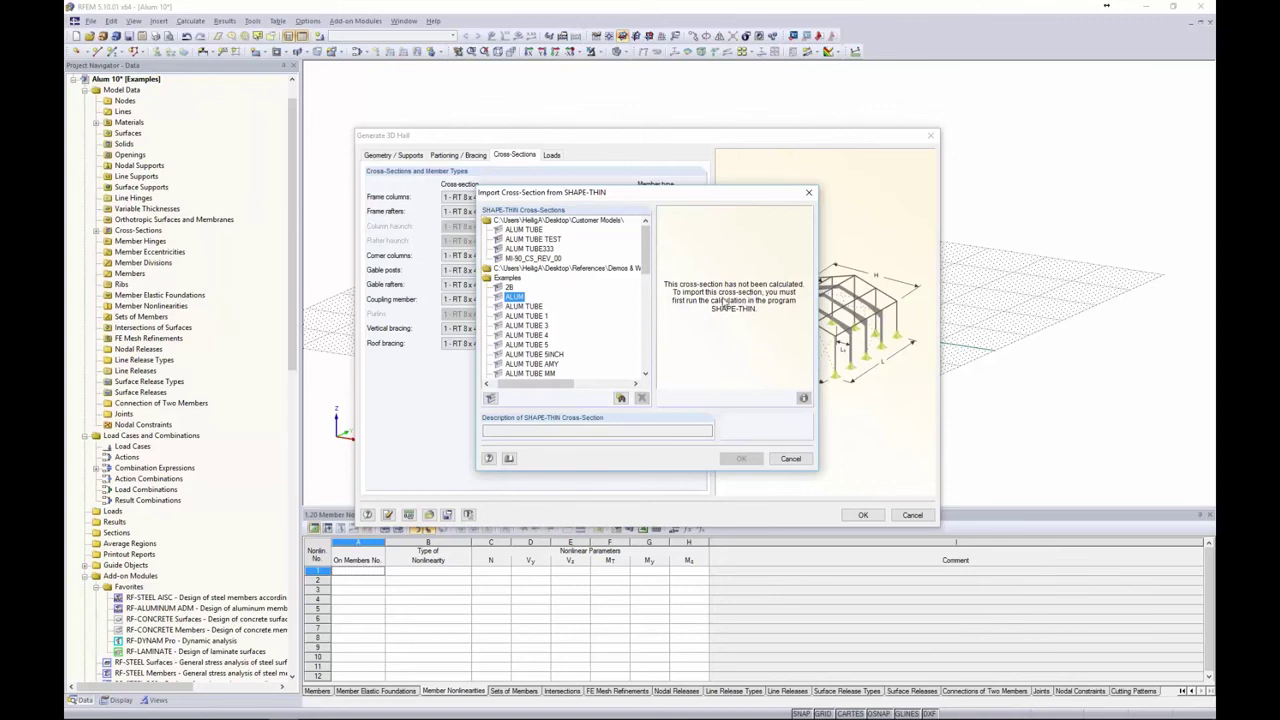
pyautogui.doubleClick(600, 268)
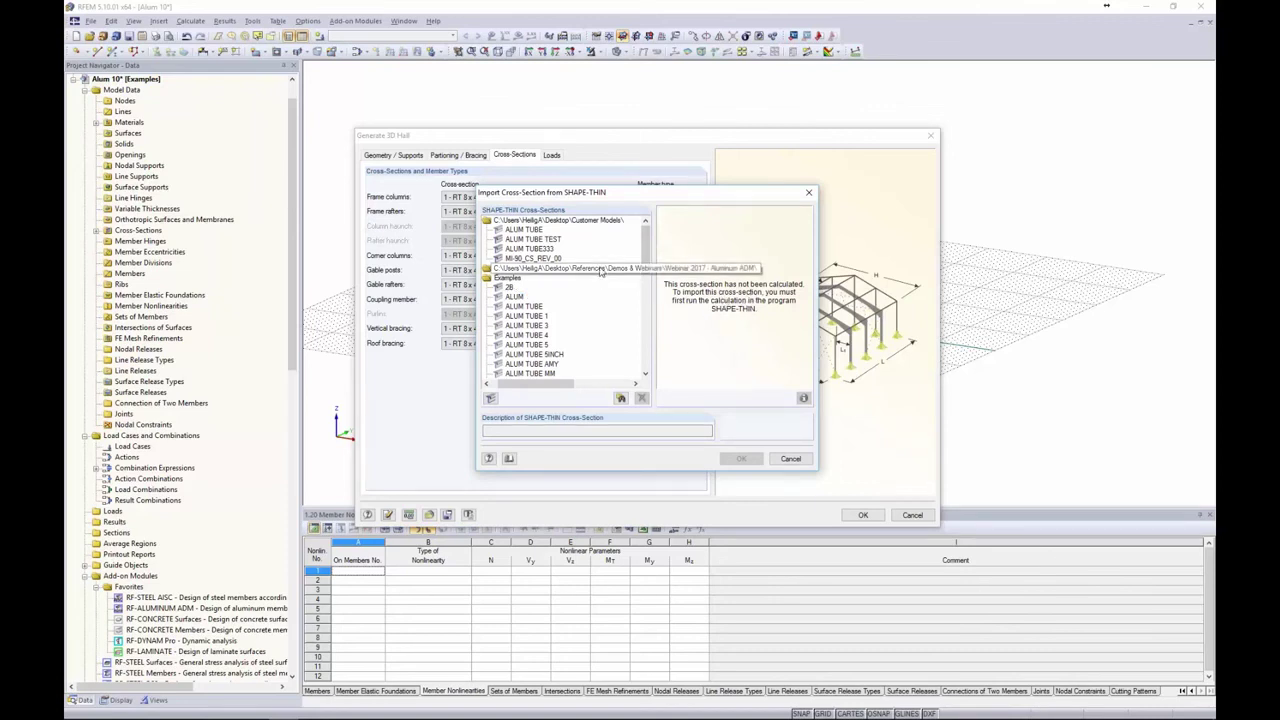
pyautogui.click(543, 278)
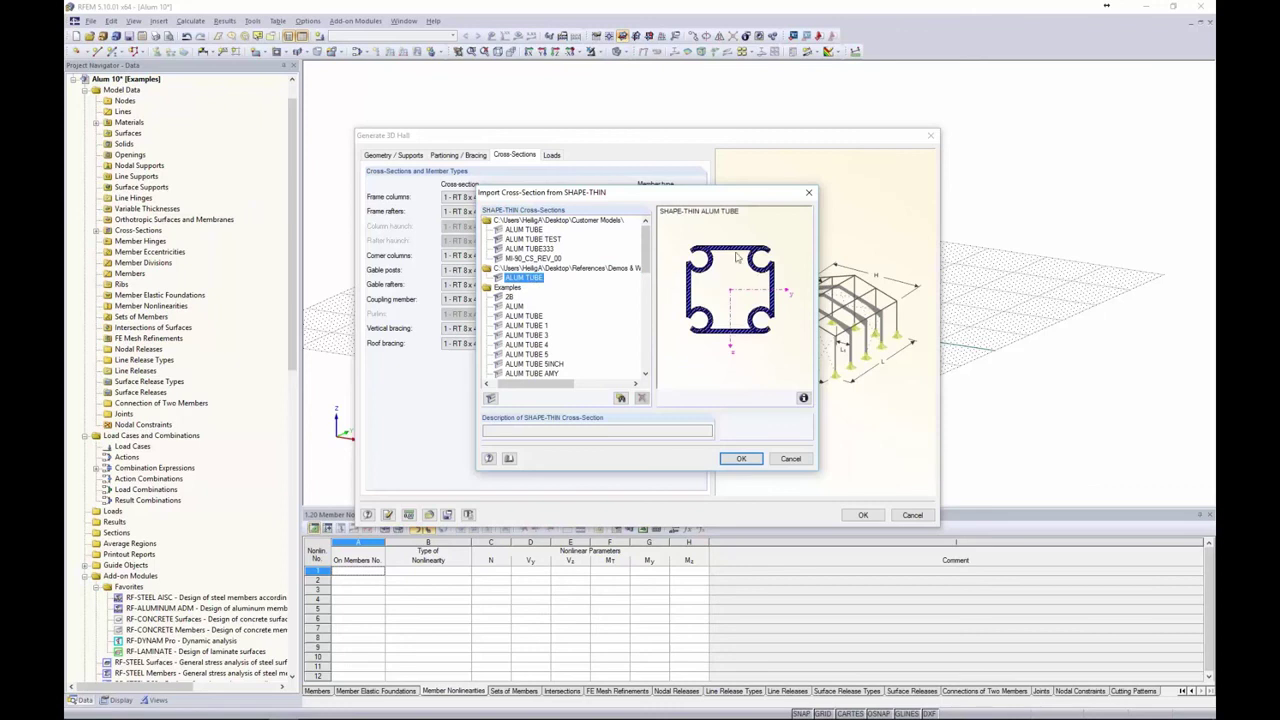
pyautogui.click(741, 459)
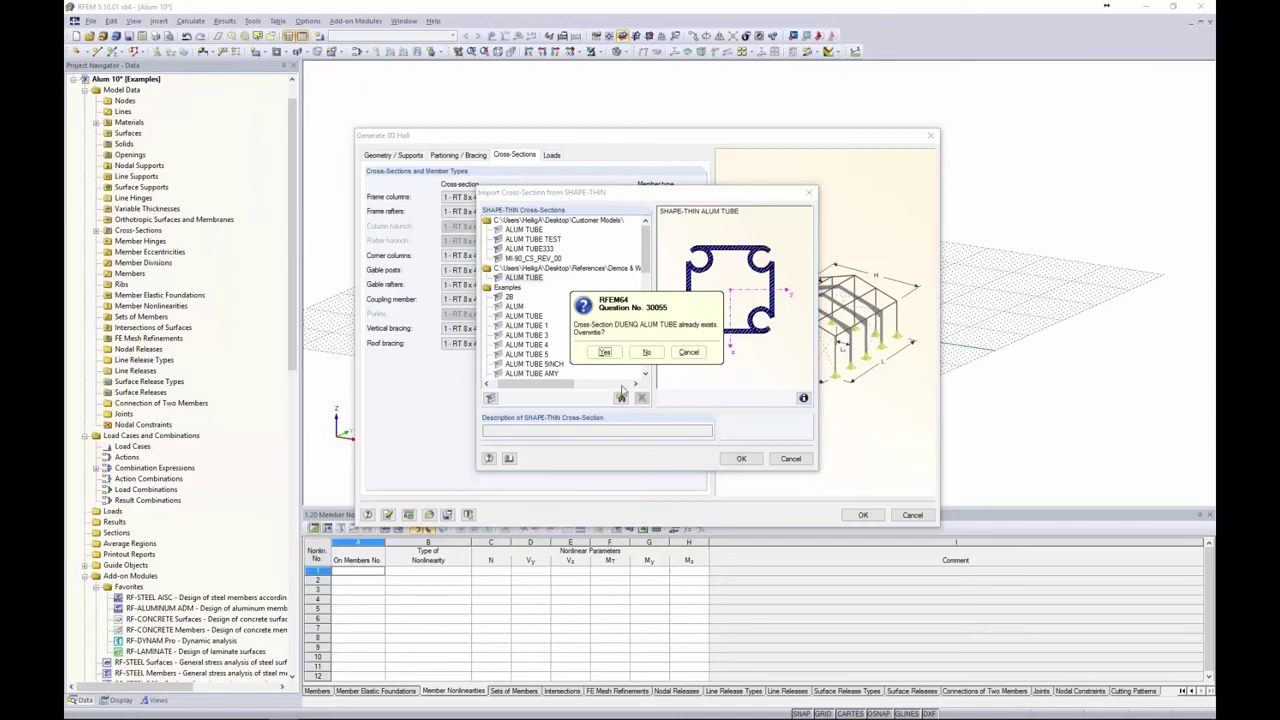
pyautogui.click(604, 352)
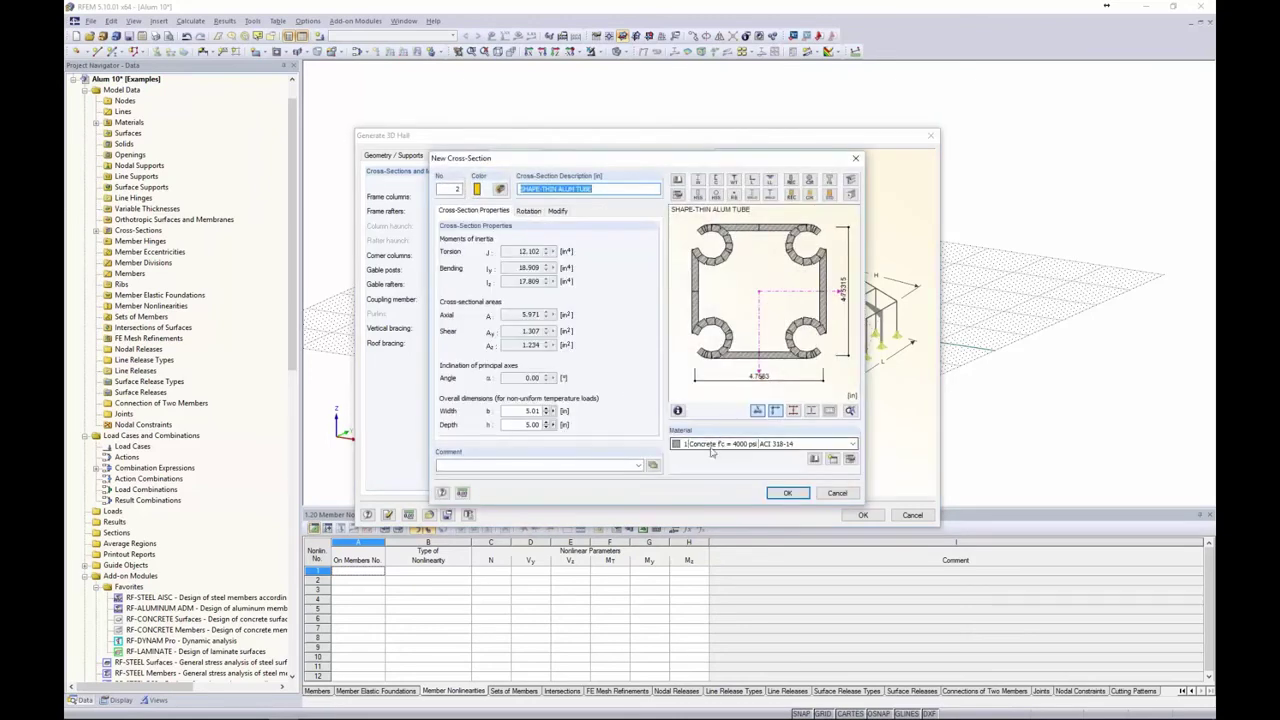
# - Set the tube's material to Aluminum 6061-T6, T6510, T6511-B221 (Extrusion) for the corner columns and assign the same section to the gable posts
pyautogui.click(712, 447)
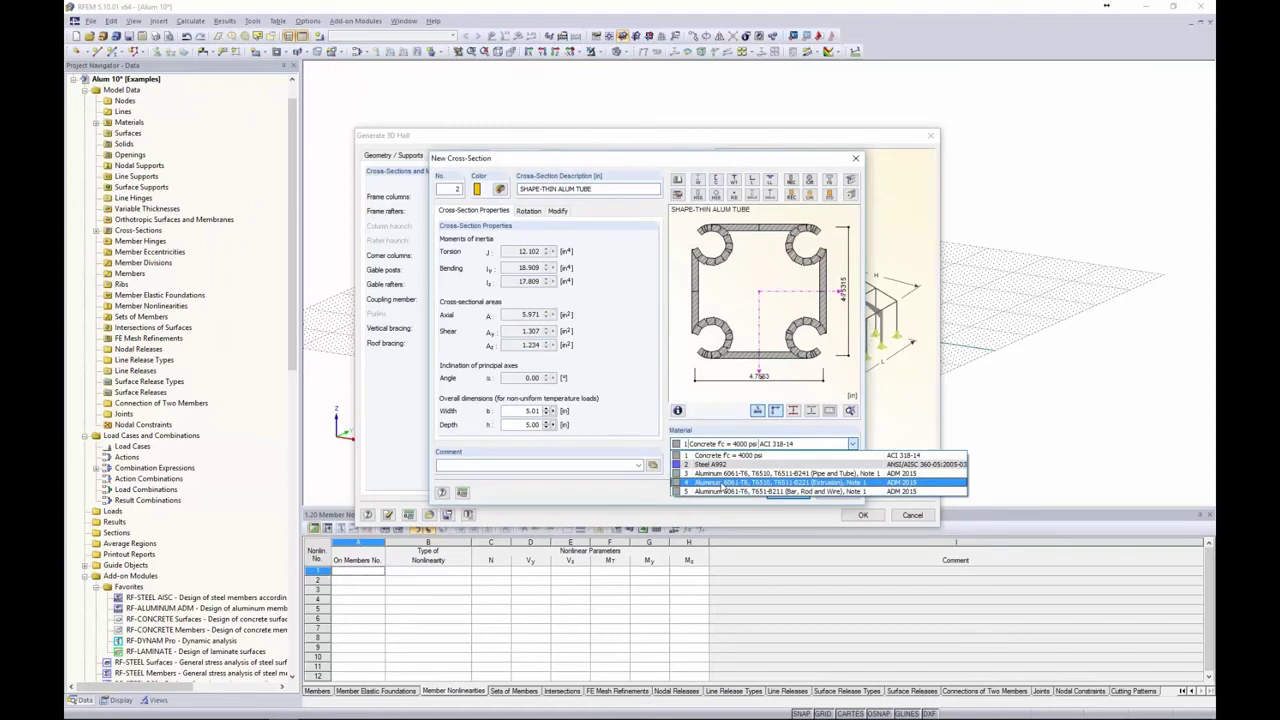
pyautogui.click(722, 486)
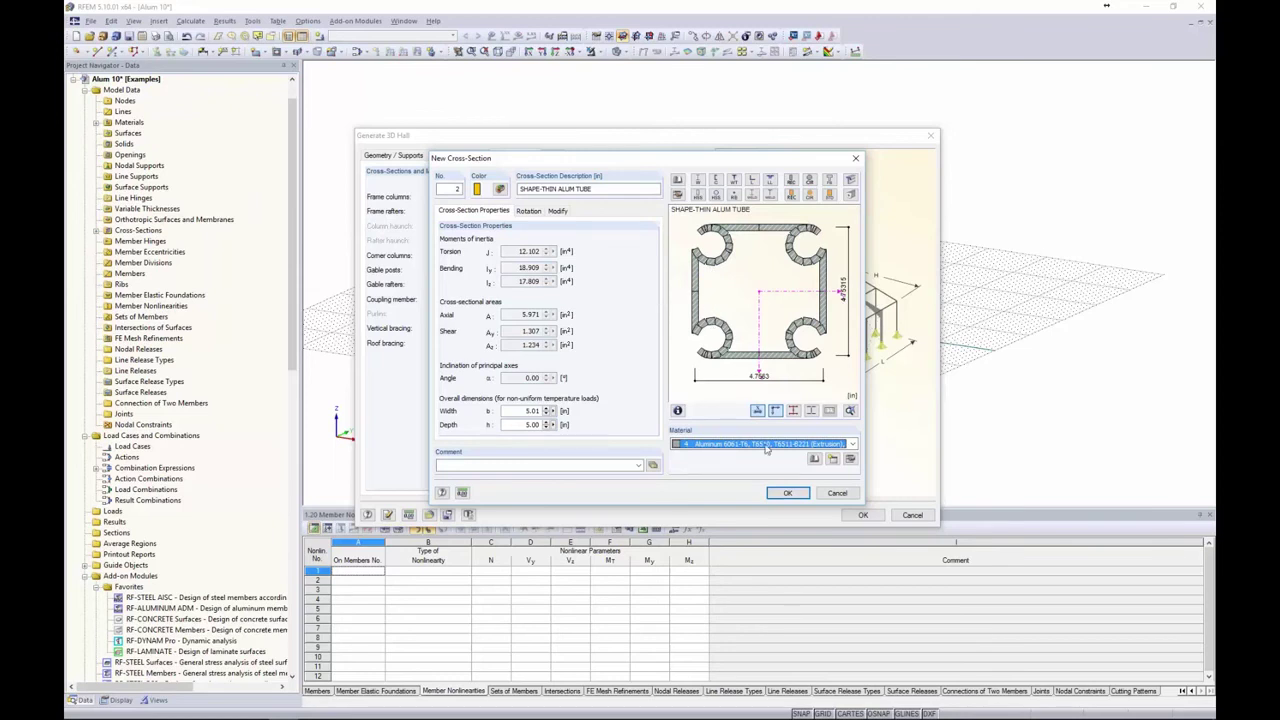
pyautogui.click(787, 493)
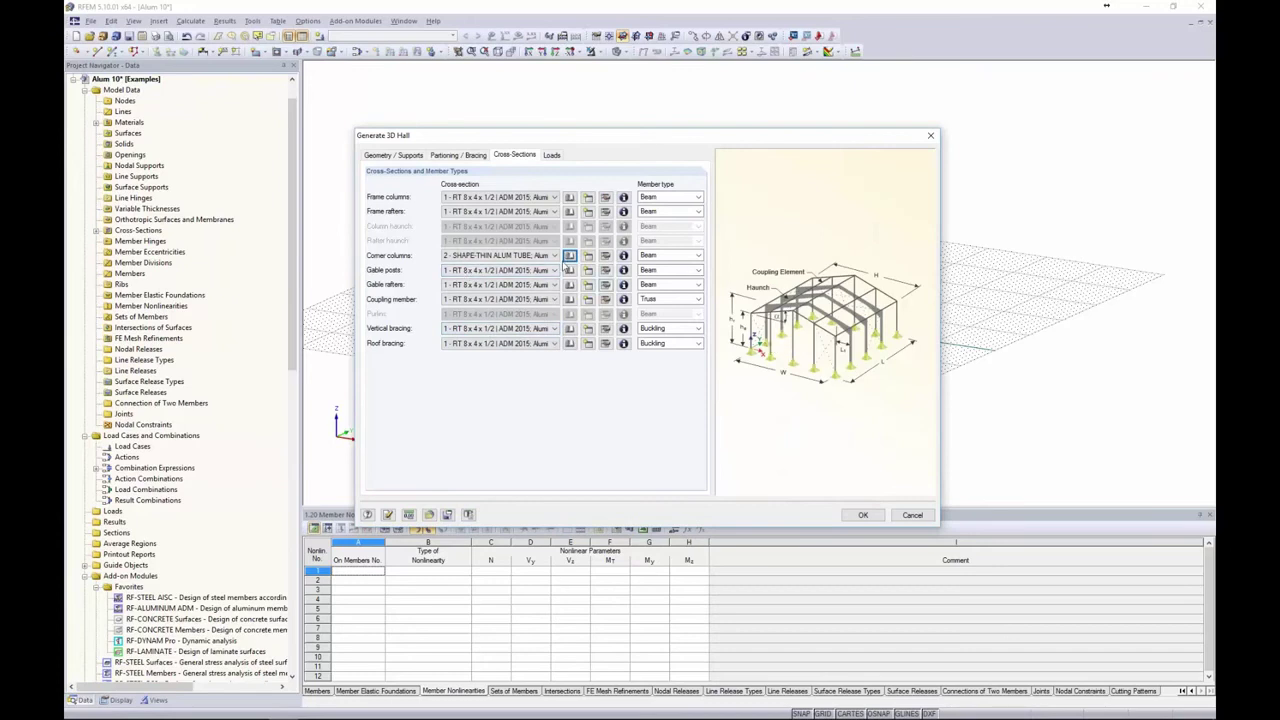
pyautogui.click(492, 276)
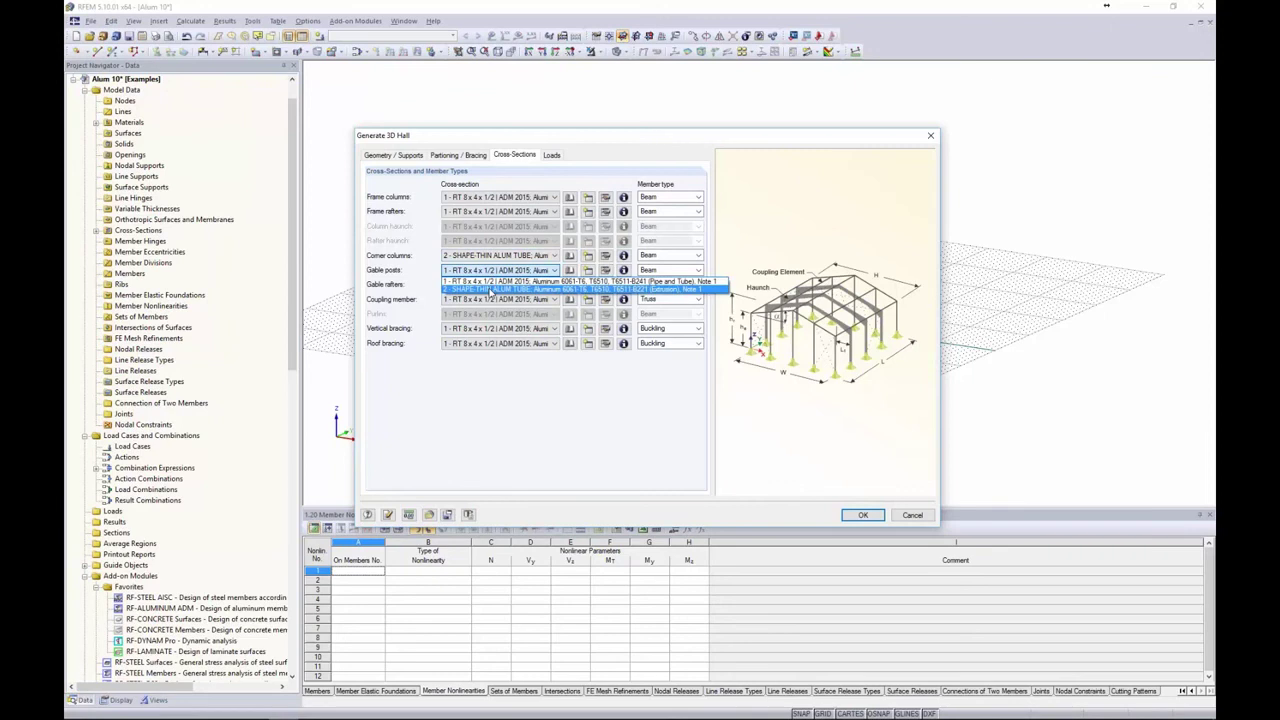
pyautogui.click(490, 289)
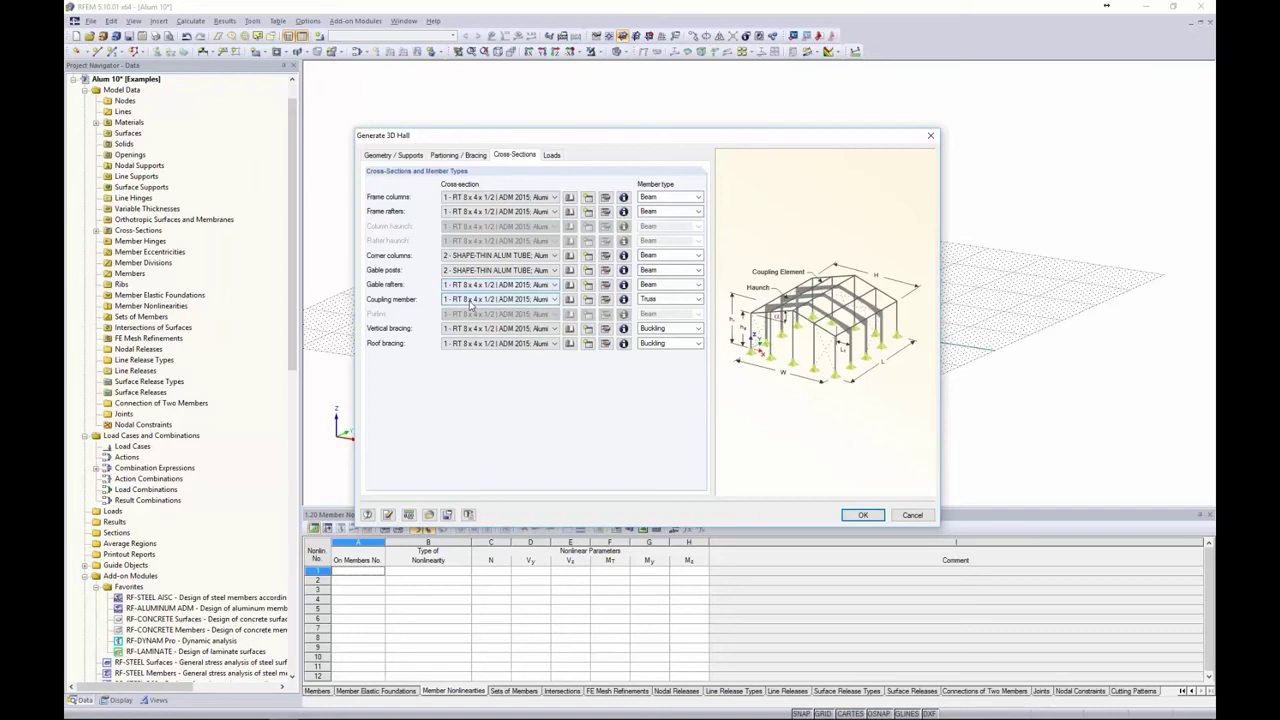
# - Assign the coupling member a rolled RT 3 x 3 x 0.188 section in Aluminum 6061-T6, T6510, T6511-B241 (Pipe and Tube)
pyautogui.click(470, 303)
pyautogui.click(534, 302)
pyautogui.click(571, 302)
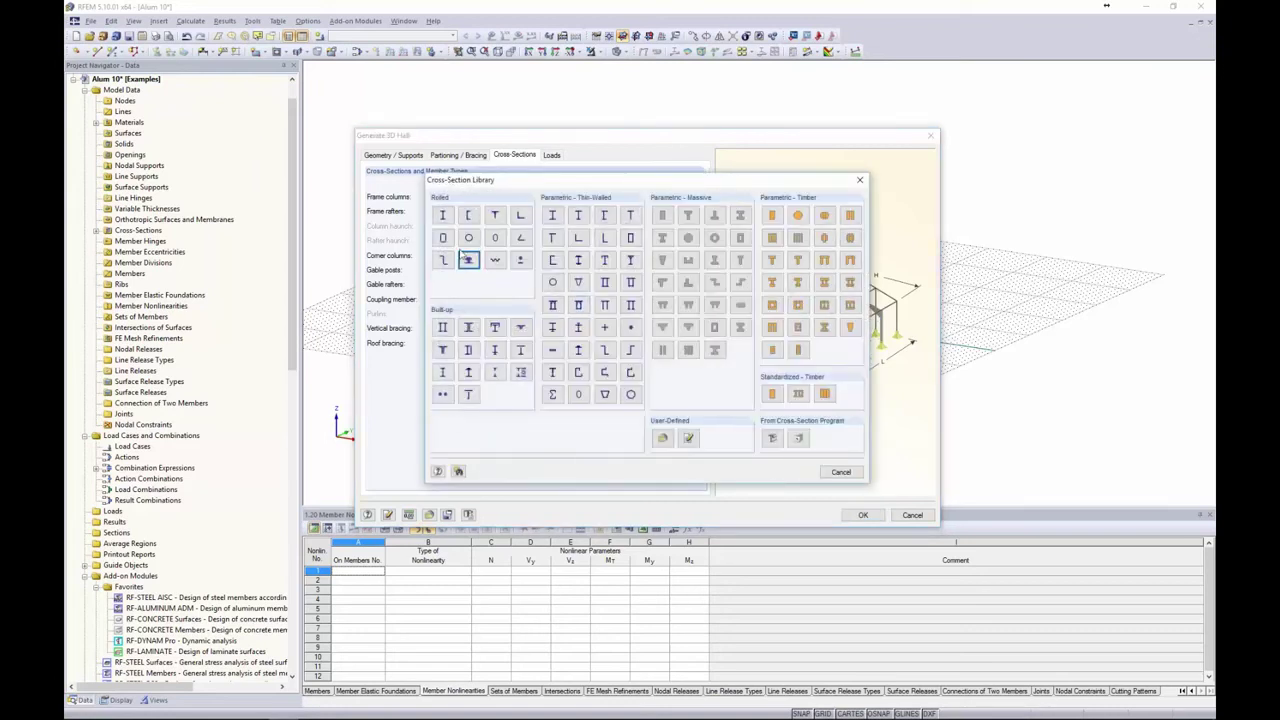
pyautogui.click(445, 242)
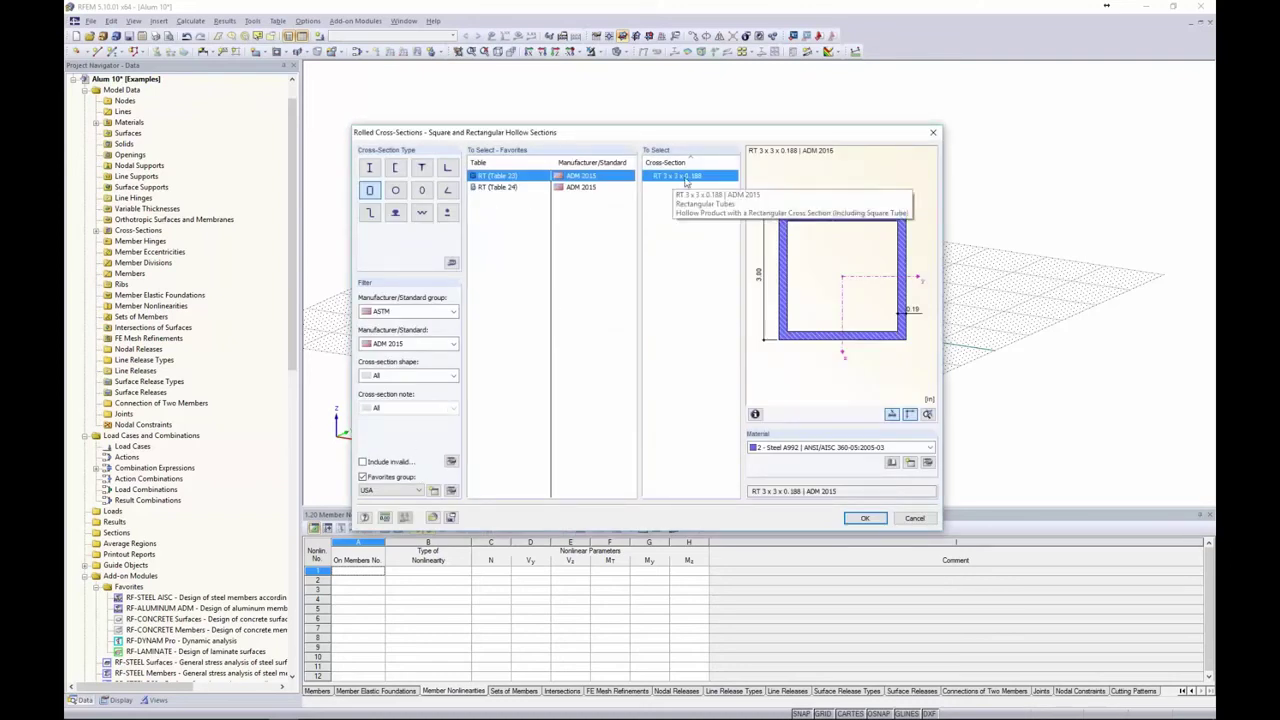
pyautogui.click(790, 449)
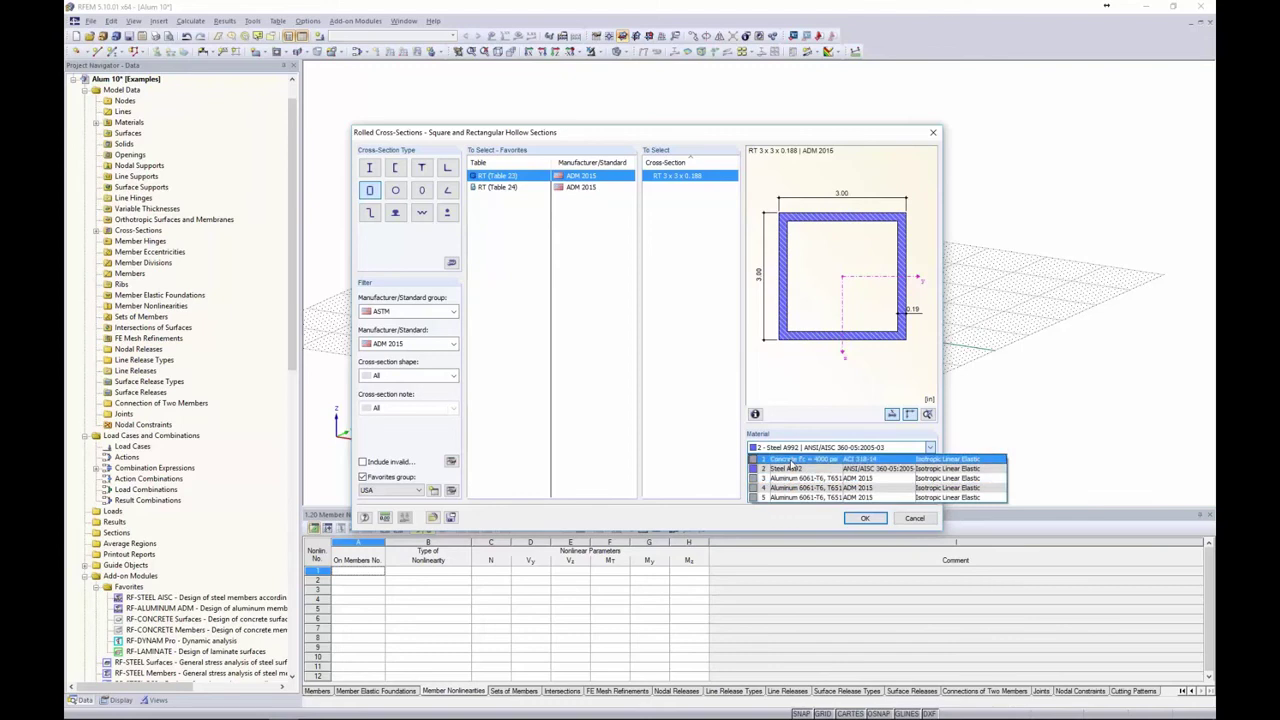
pyautogui.click(792, 478)
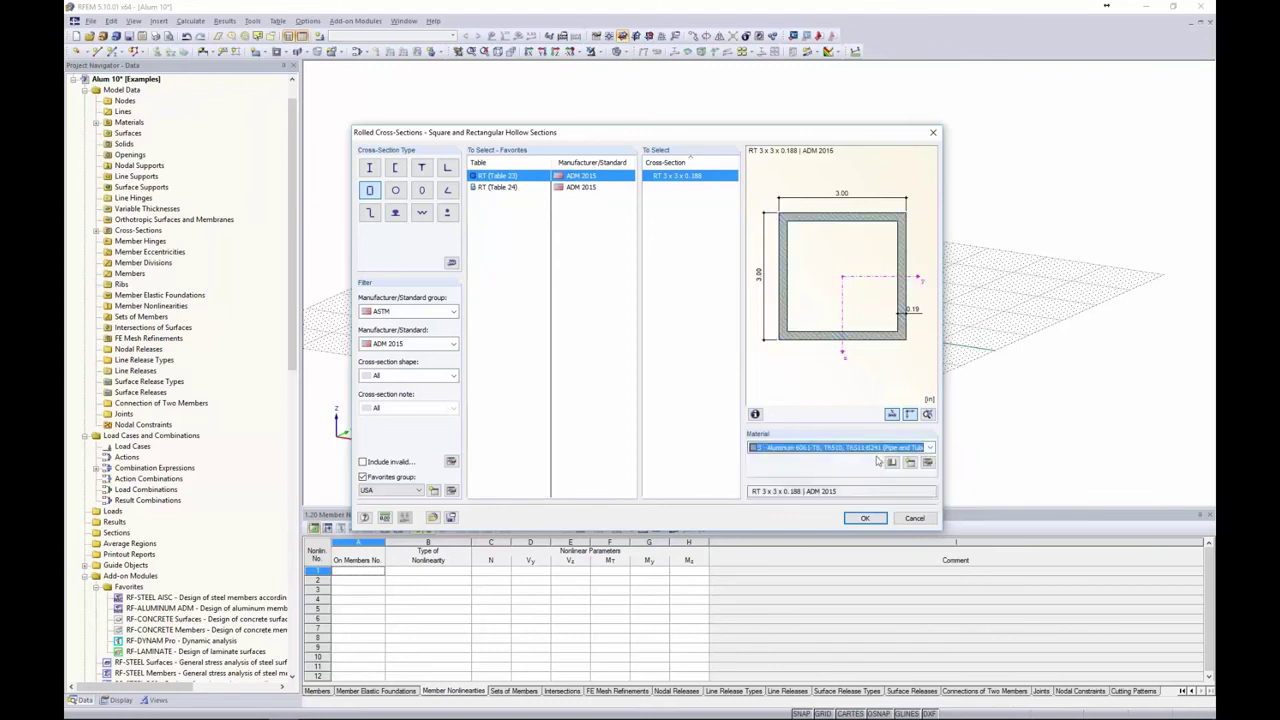
pyautogui.click(864, 519)
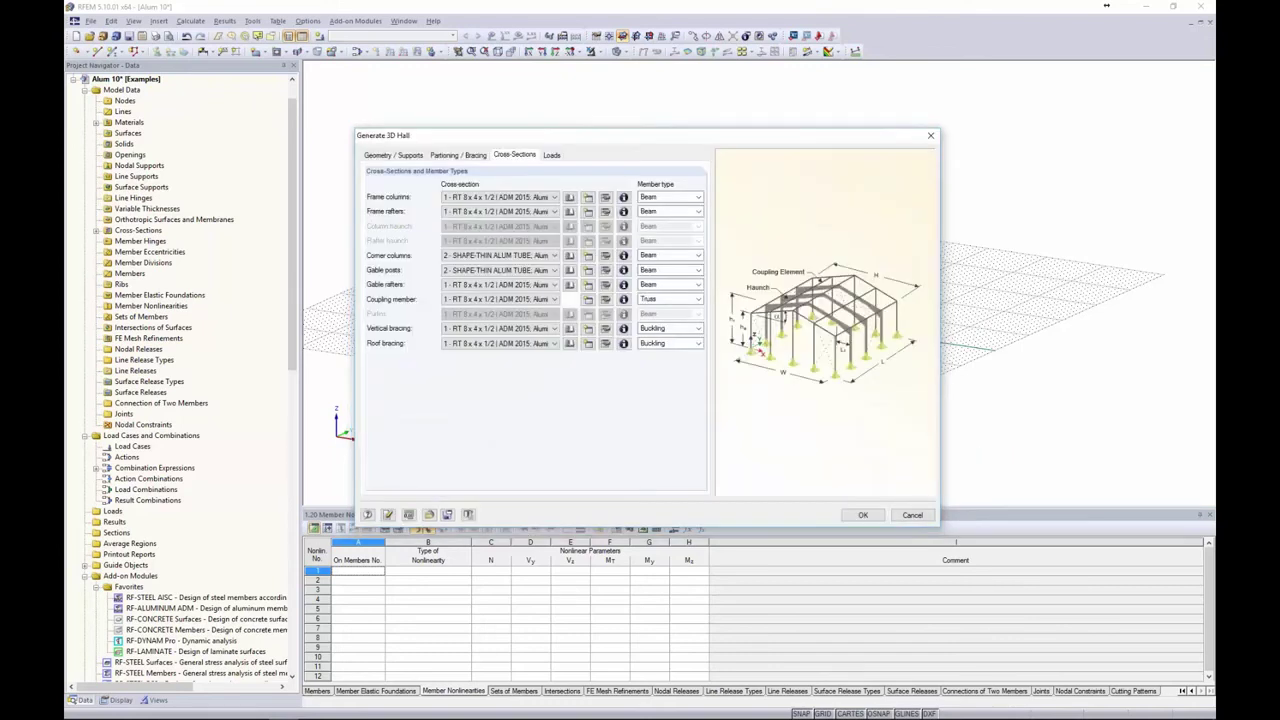
pyautogui.click(785, 494)
# - Assign a 1 in diameter round bar in Aluminum 6061-T6, T651-B211 (Bar, Rod and Wire) to the vertical bracing and the roof bracing
pyautogui.click(570, 329)
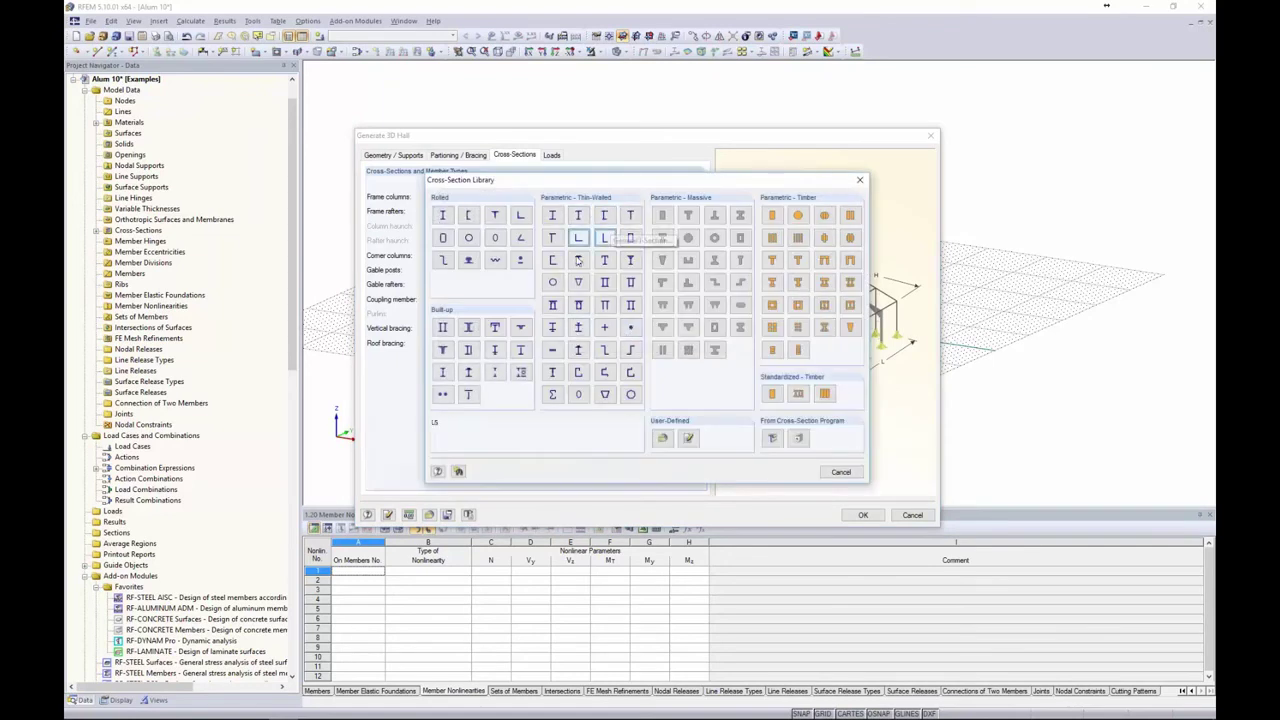
pyautogui.click(631, 329)
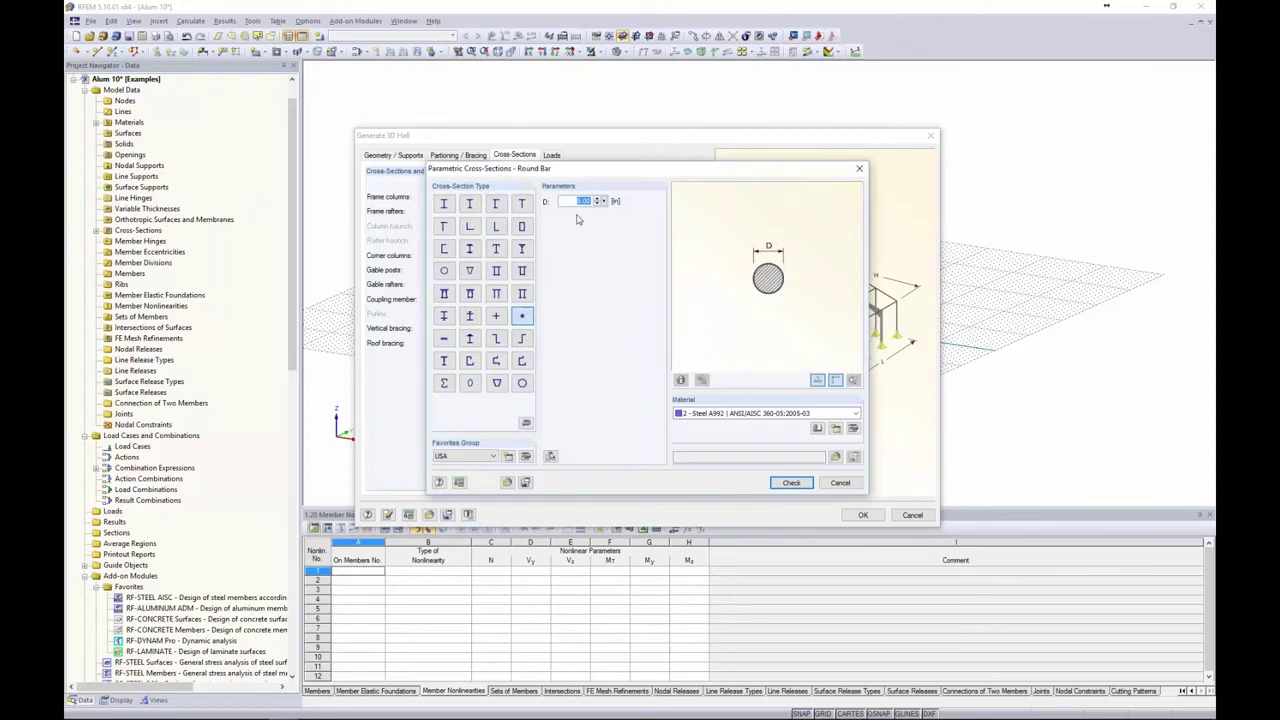
pyautogui.write('1')
pyautogui.click(701, 413)
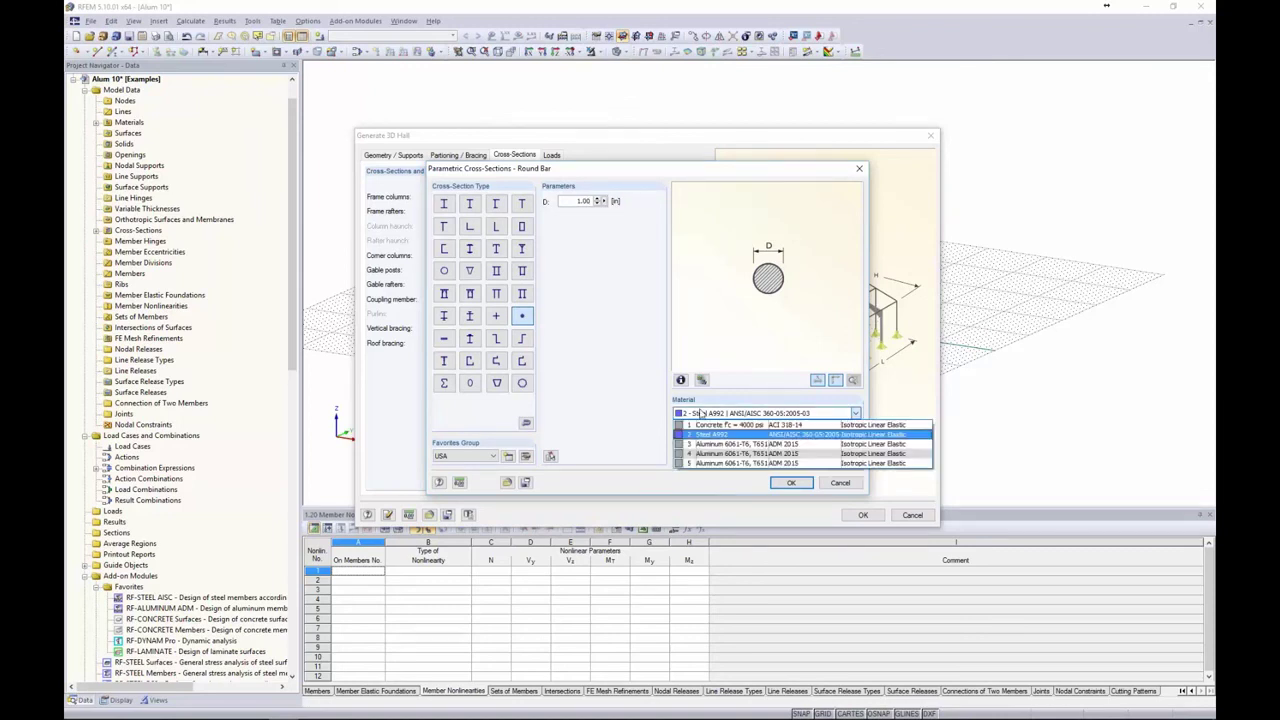
pyautogui.click(716, 463)
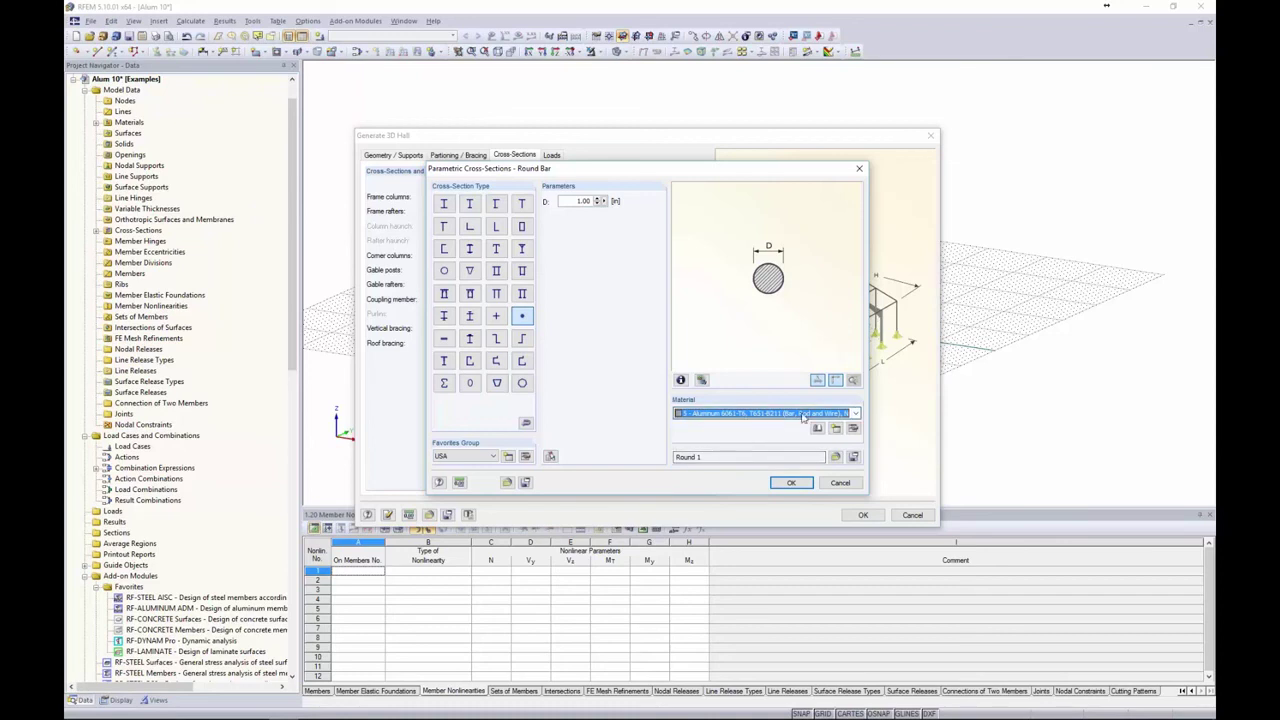
pyautogui.click(790, 482)
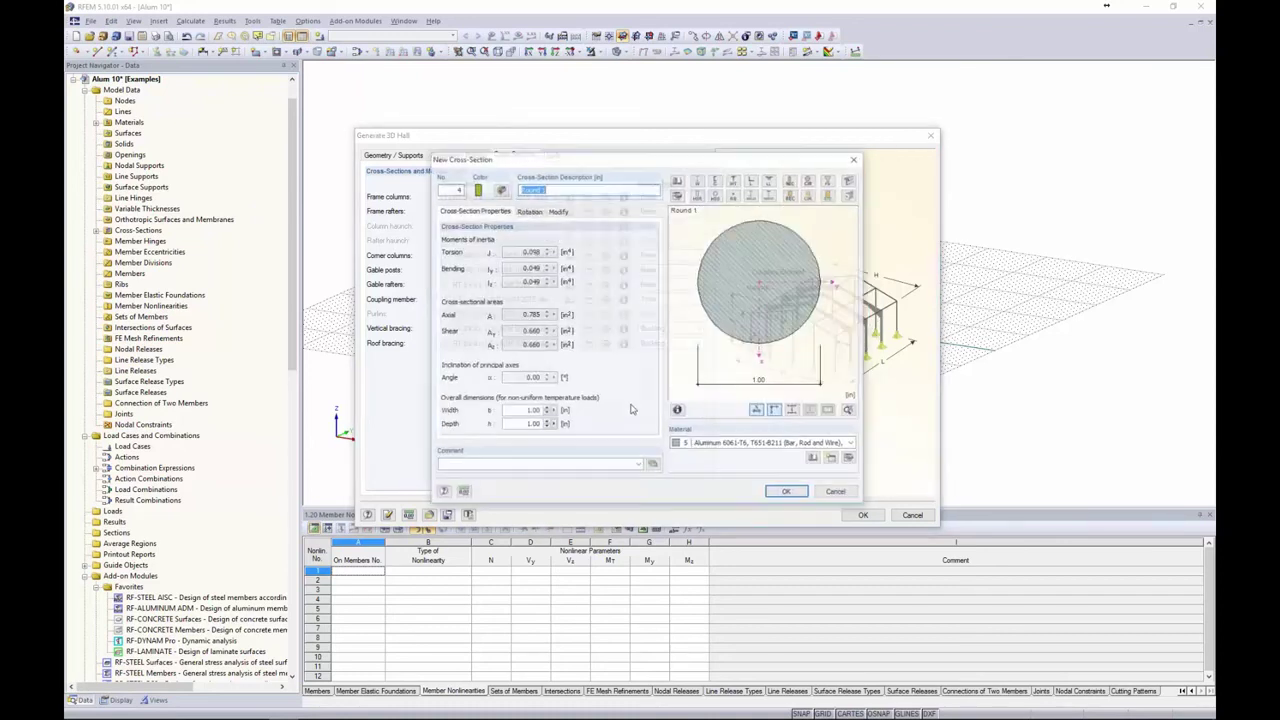
pyautogui.click(790, 491)
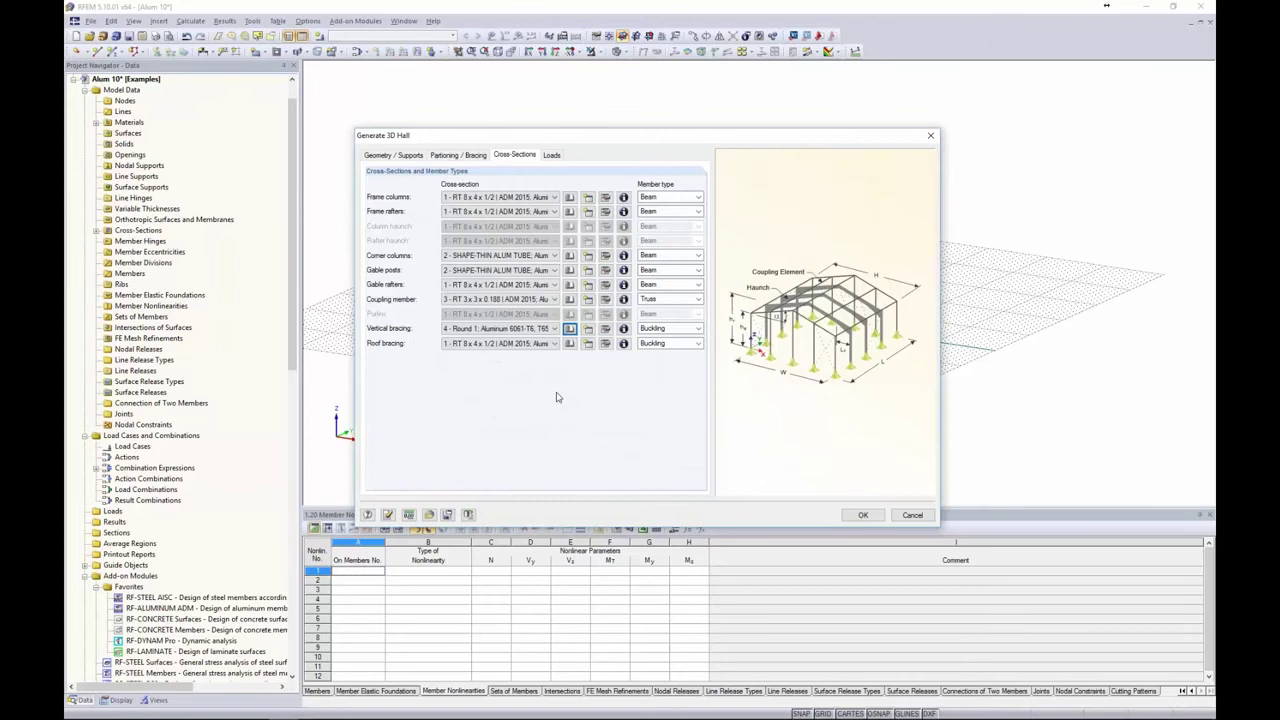
pyautogui.click(500, 343)
pyautogui.click(500, 379)
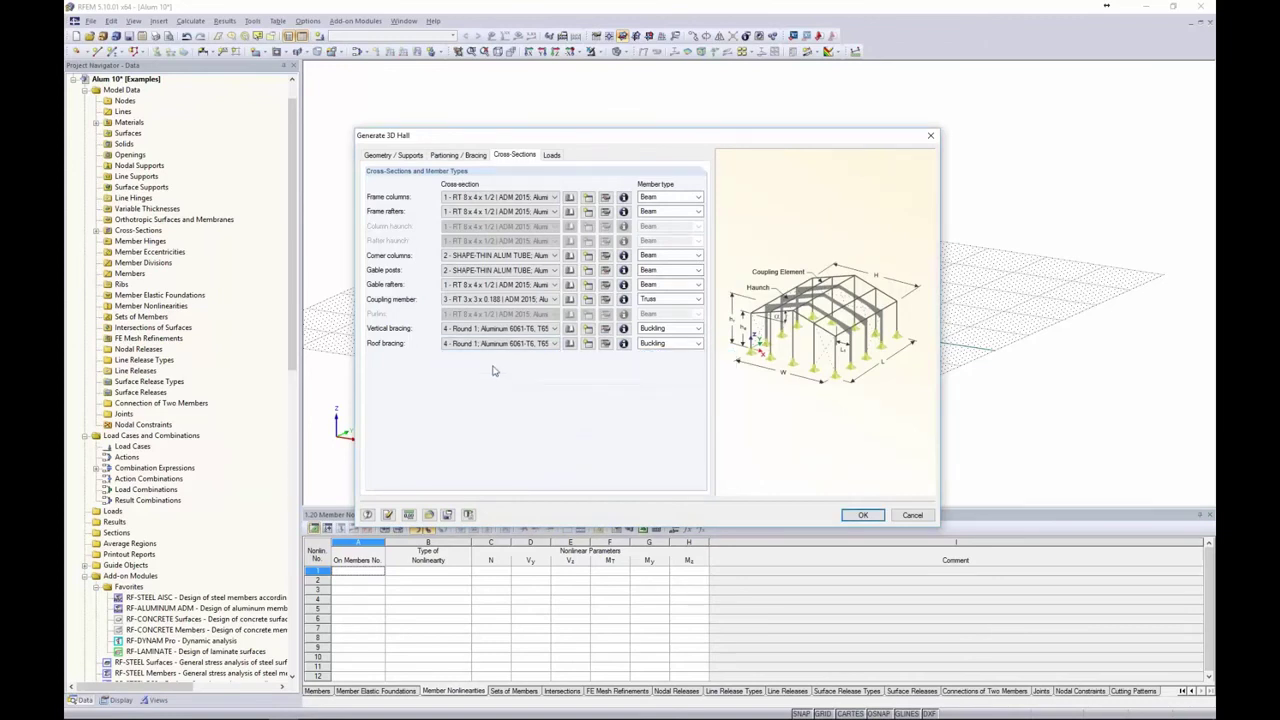
# - Review the available member types for the frame columns and the vertical bracing
pyautogui.click(673, 200)
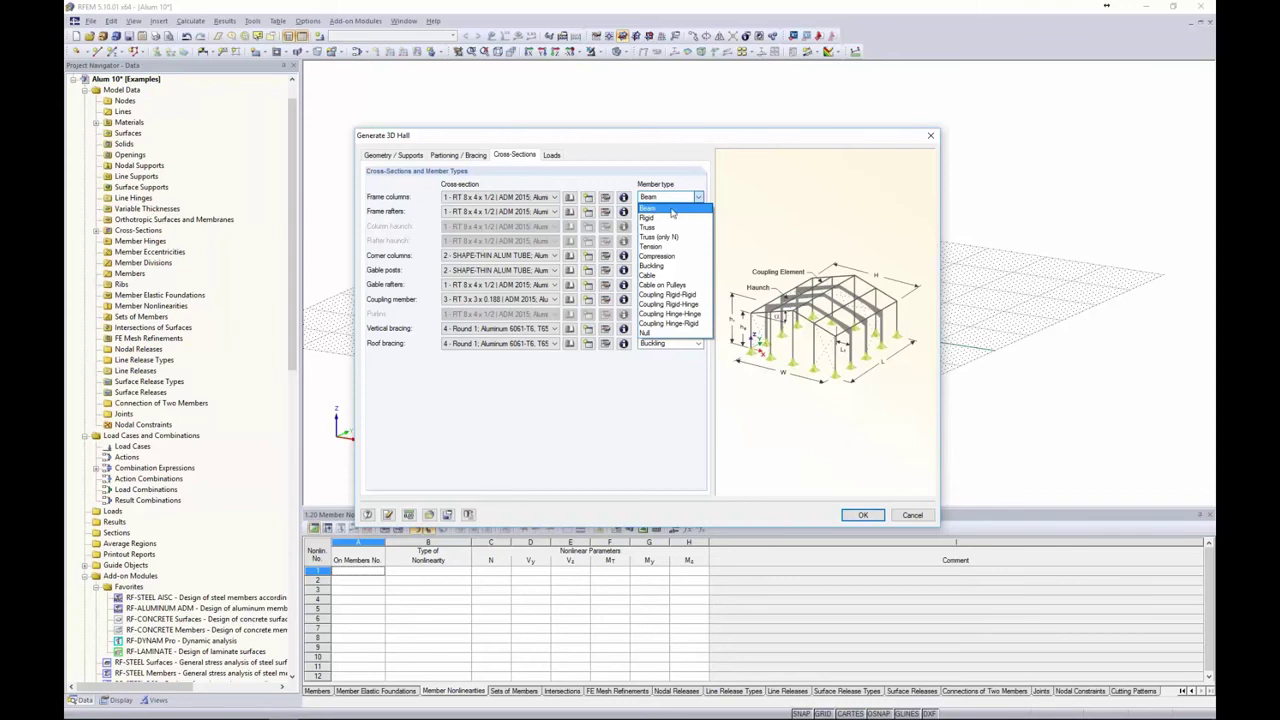
pyautogui.click(664, 402)
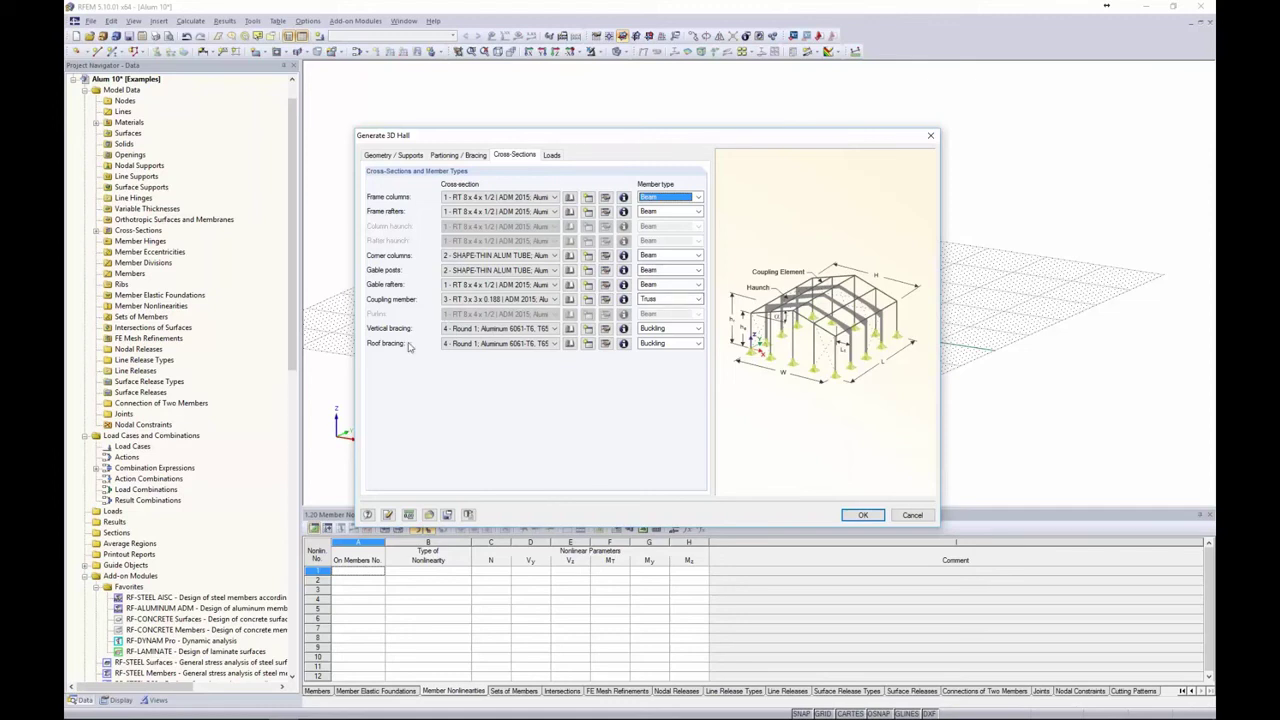
pyautogui.click(662, 330)
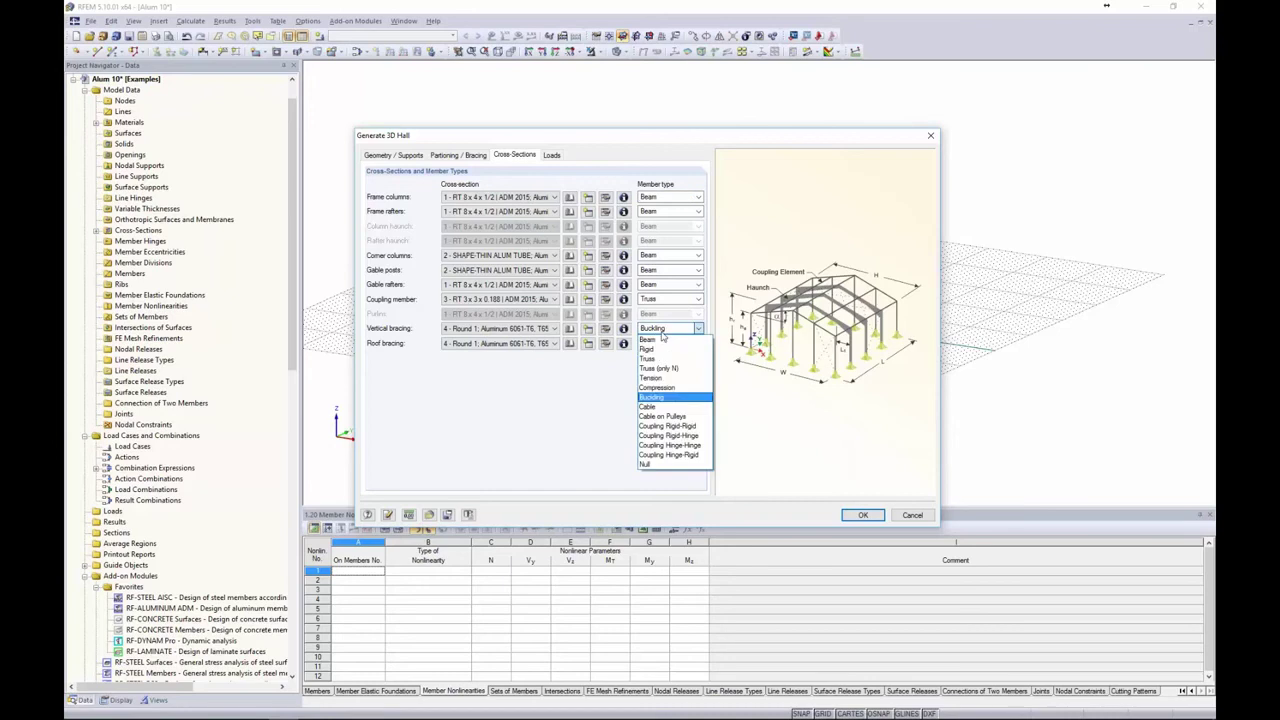
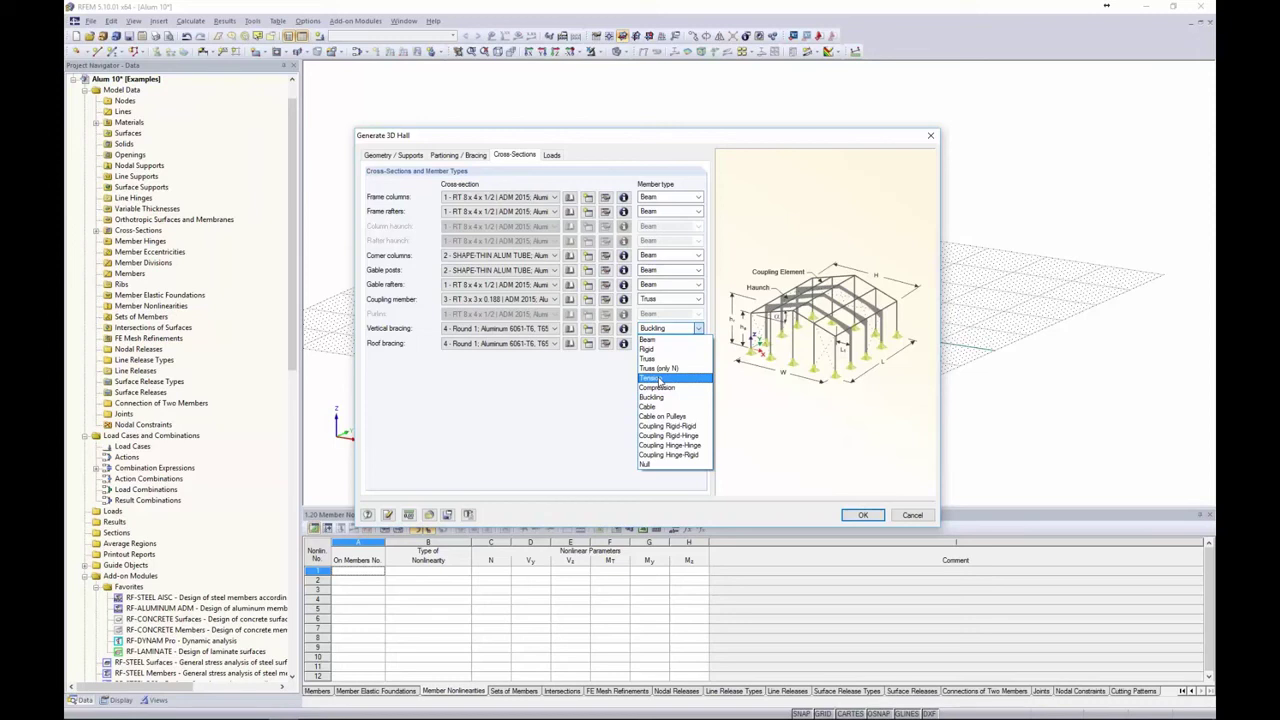
pyautogui.click(598, 405)
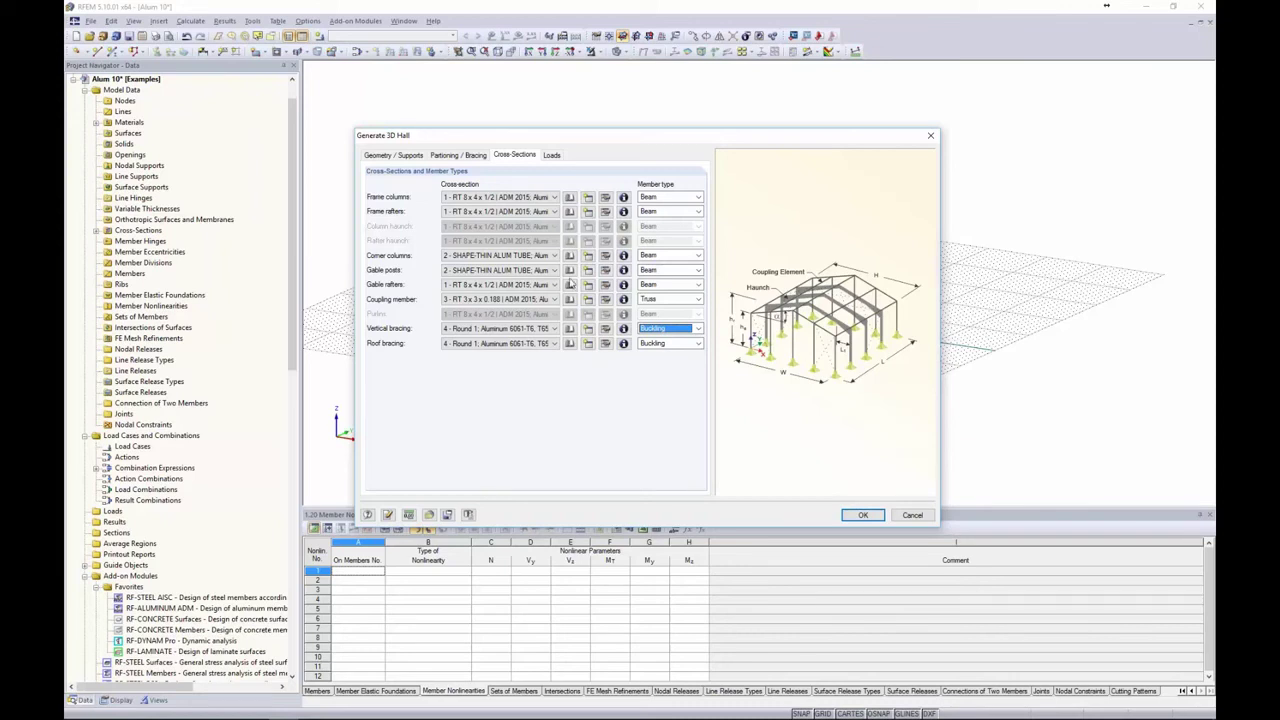
# - Check the hall's load generation settings and generate the 3D hall without loads
pyautogui.click(552, 156)
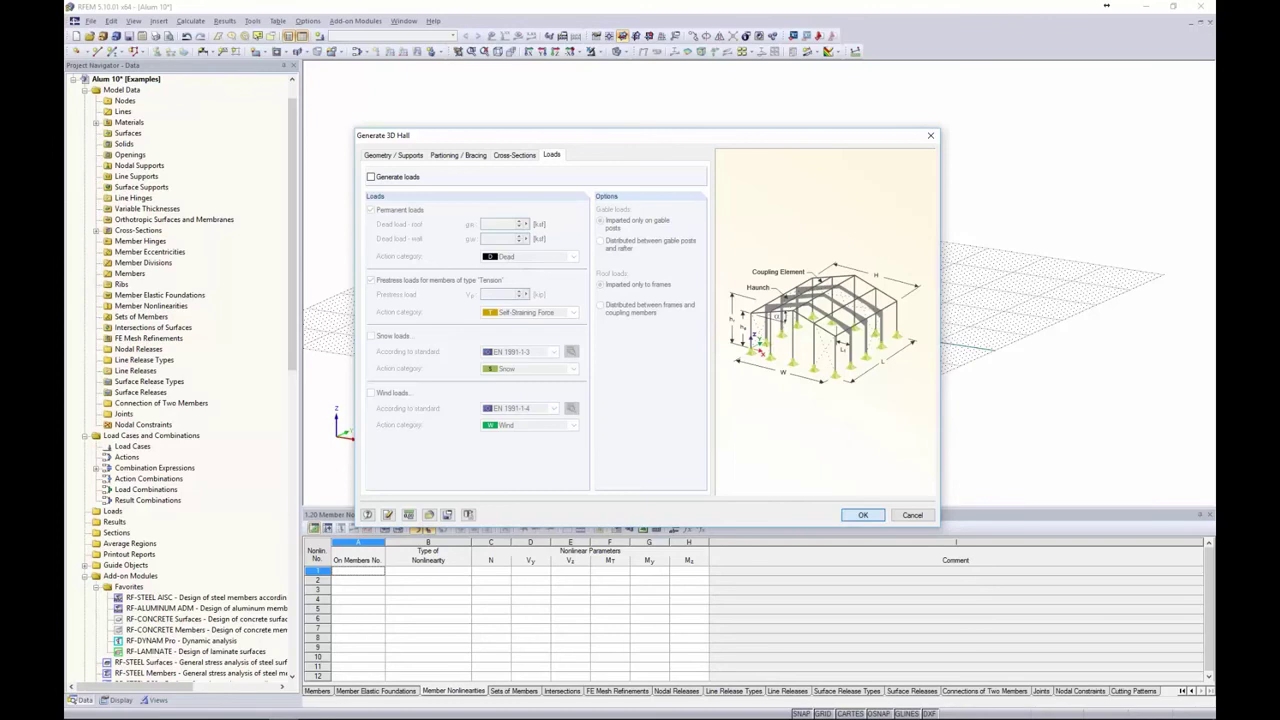
pyautogui.click(862, 514)
pyautogui.scroll(3, 806, 403)
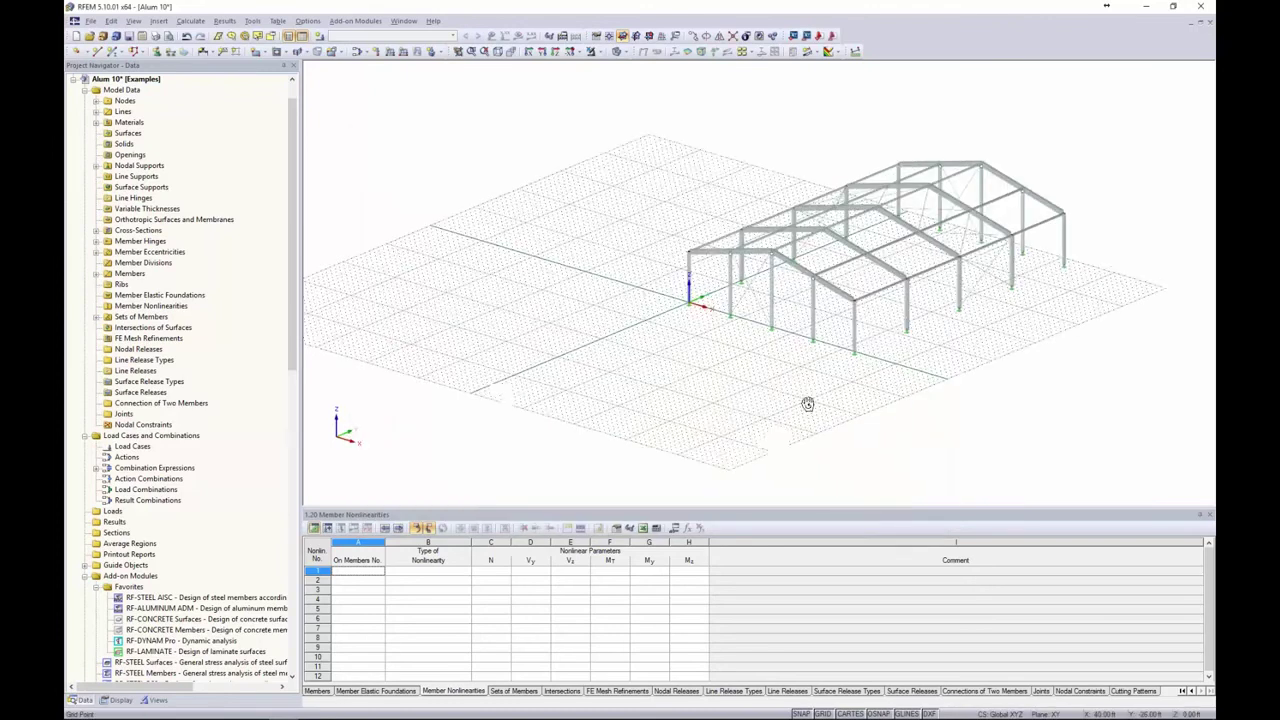
pyautogui.scroll(4, 735, 405)
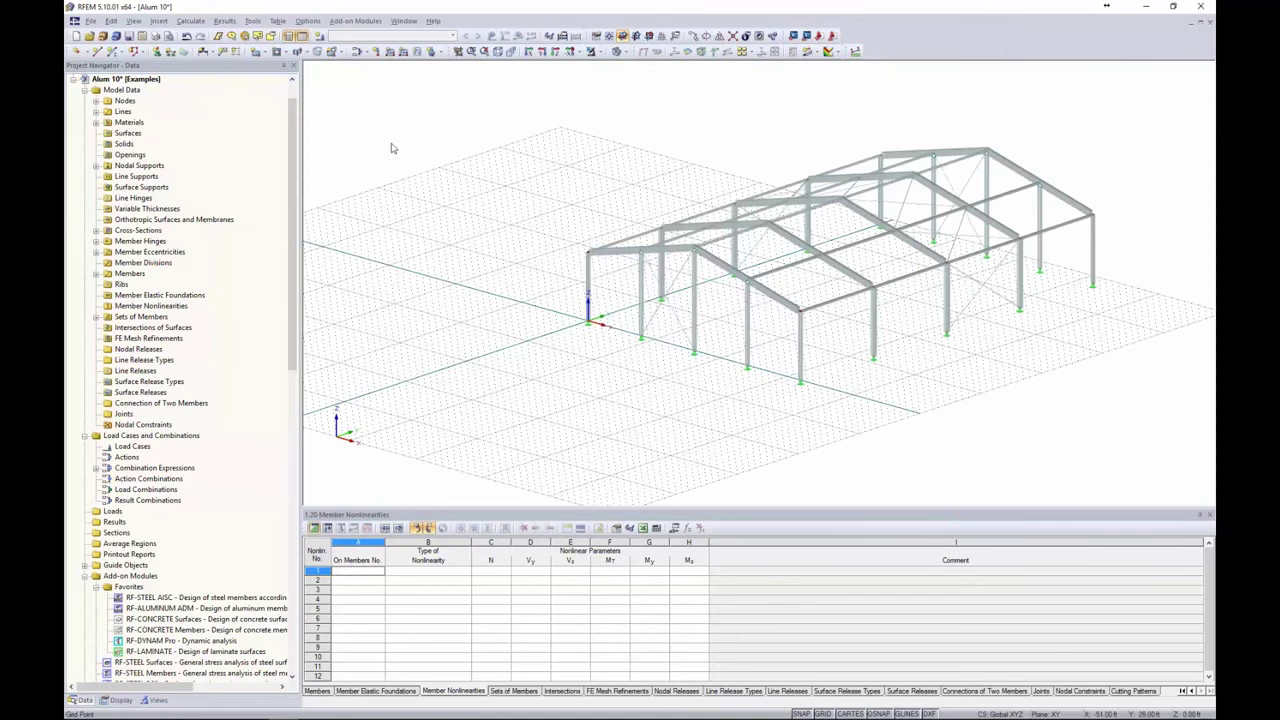
# - Describe load case LC1 as Dead and assign it the Dead action category
pyautogui.click(319, 36)
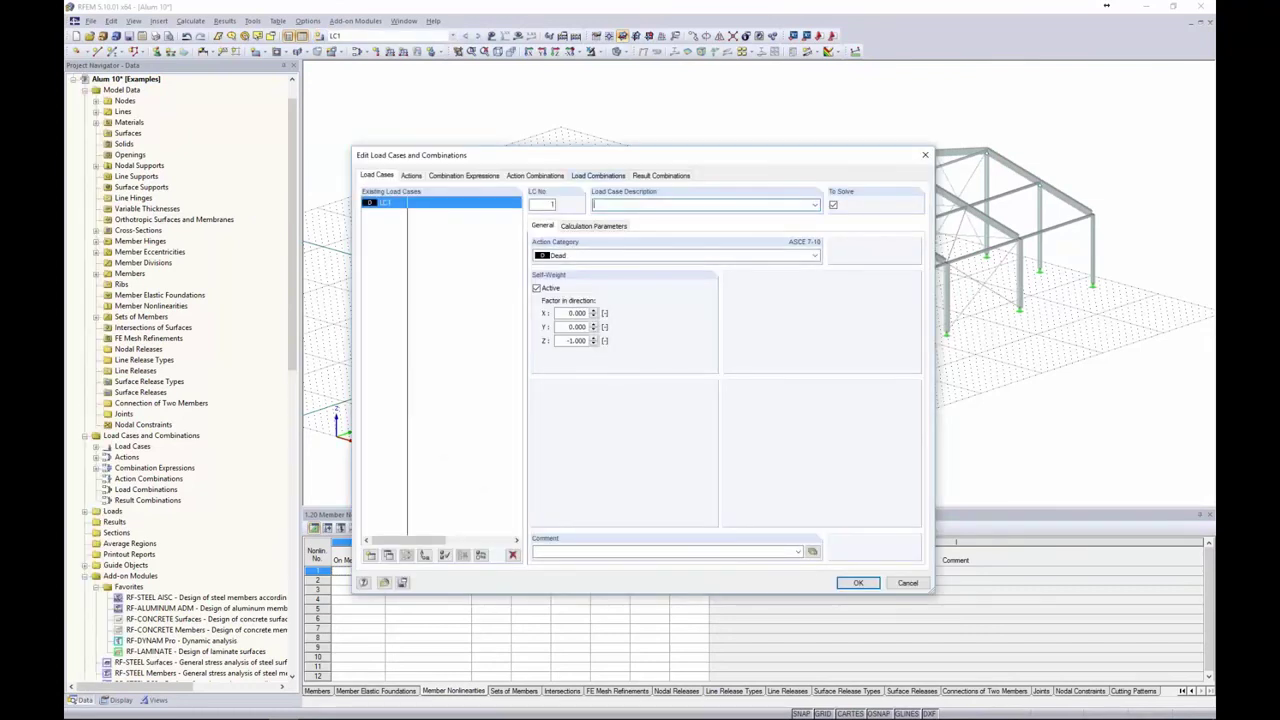
pyautogui.write('Dead')
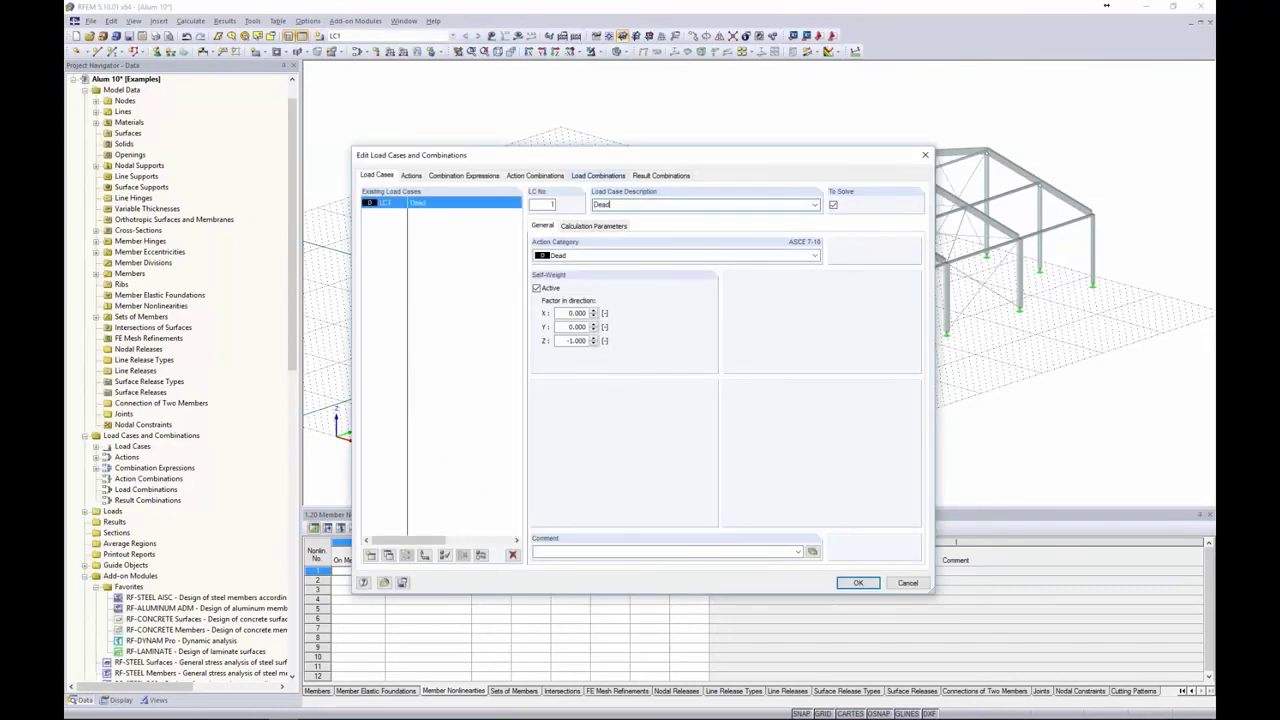
pyautogui.click(603, 257)
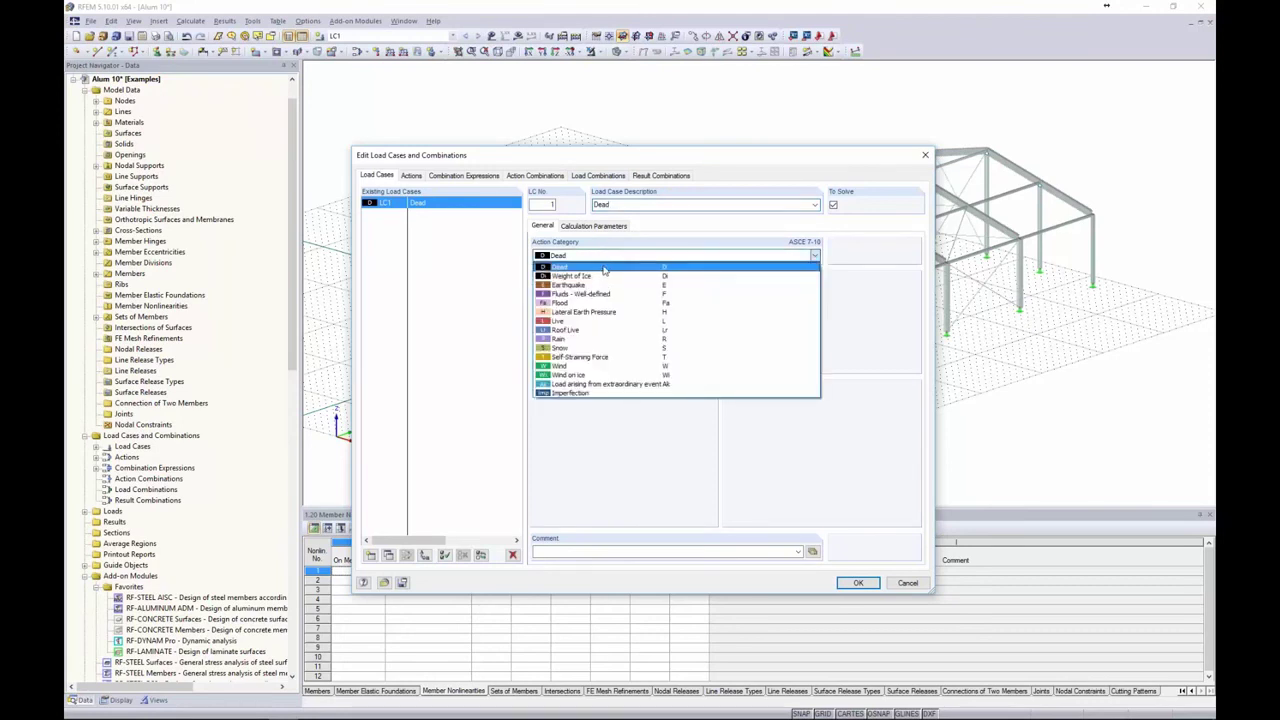
pyautogui.click(606, 264)
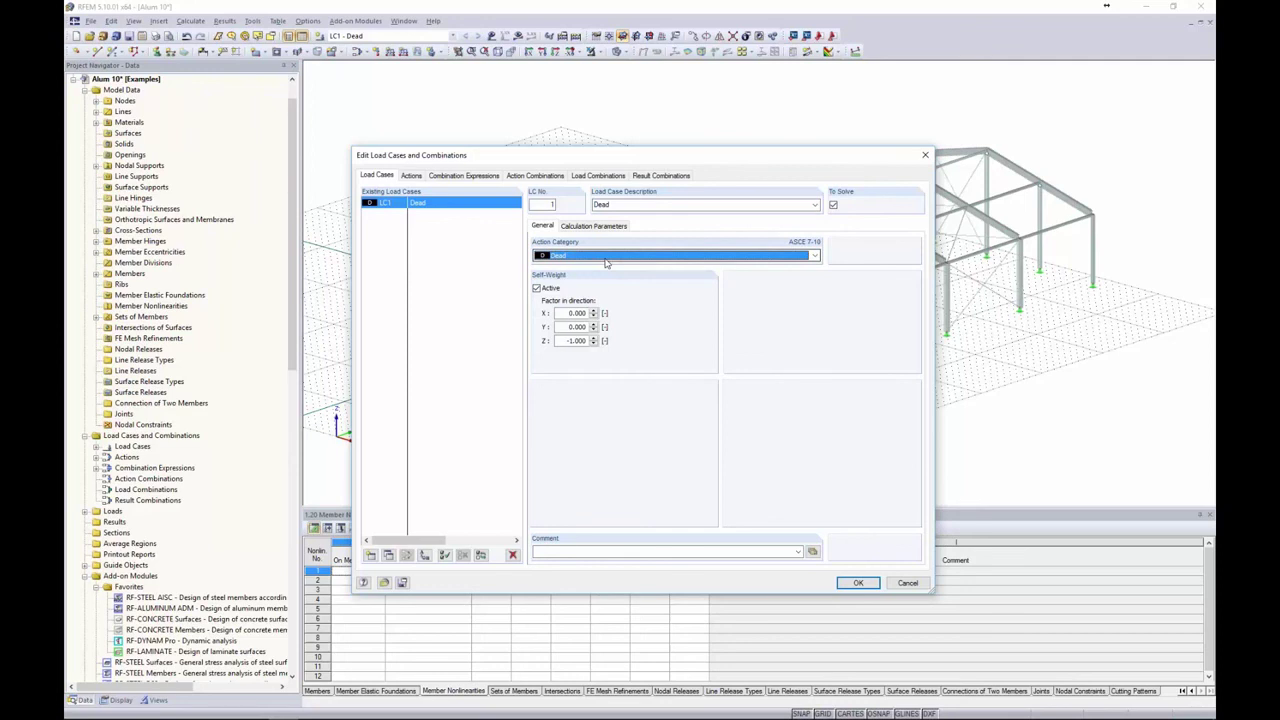
# - Add load cases Wind 1 and Wind 2, both with the Wind action category
pyautogui.click(370, 555)
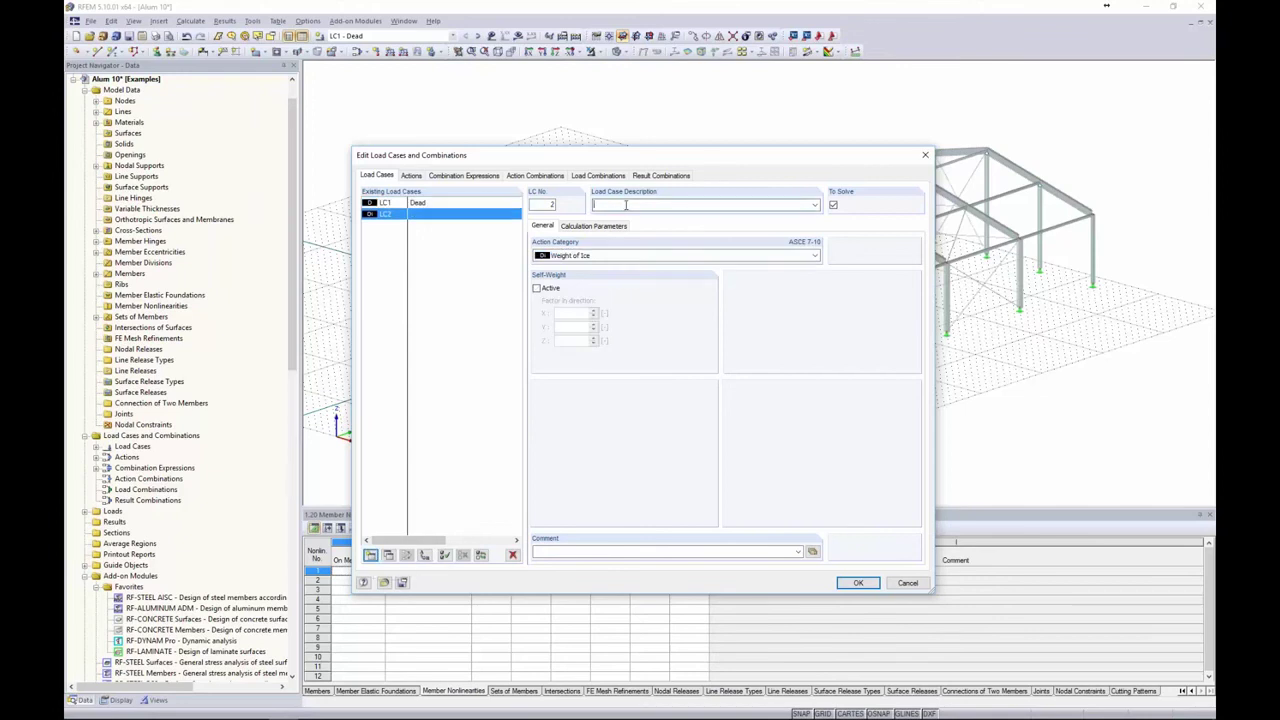
pyautogui.write('Wind 1')
pyautogui.click(620, 256)
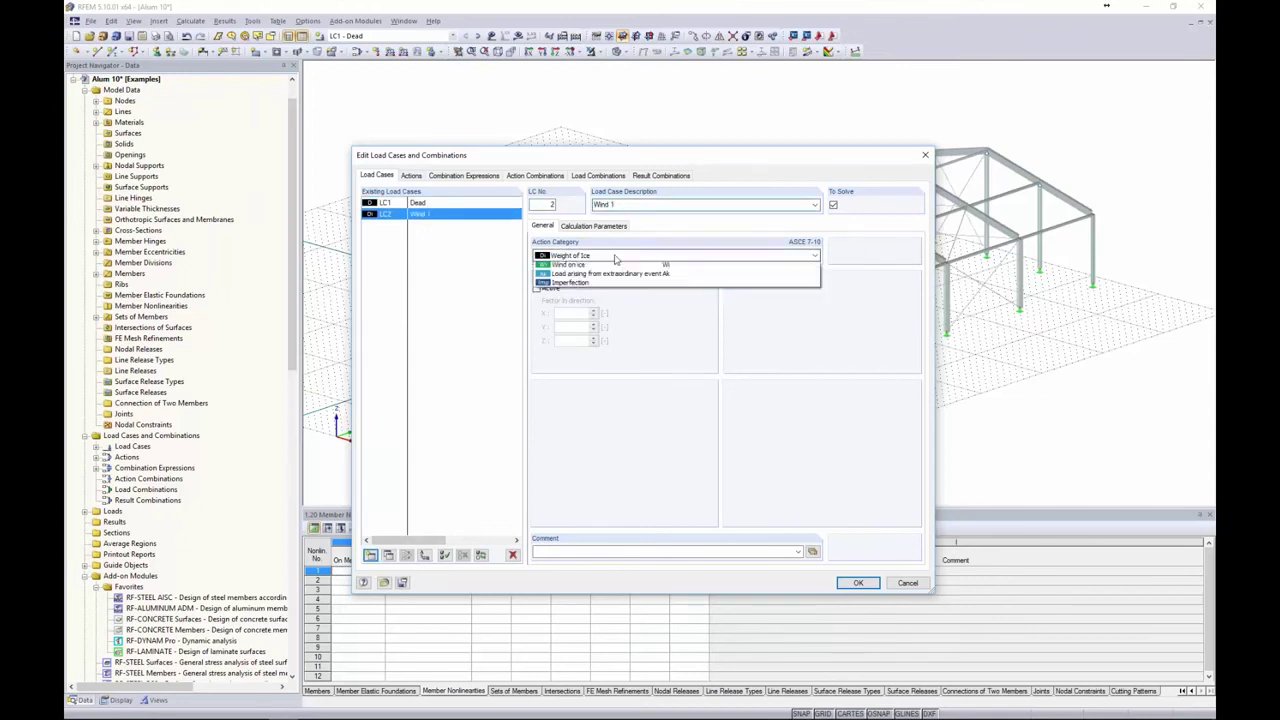
pyautogui.click(568, 366)
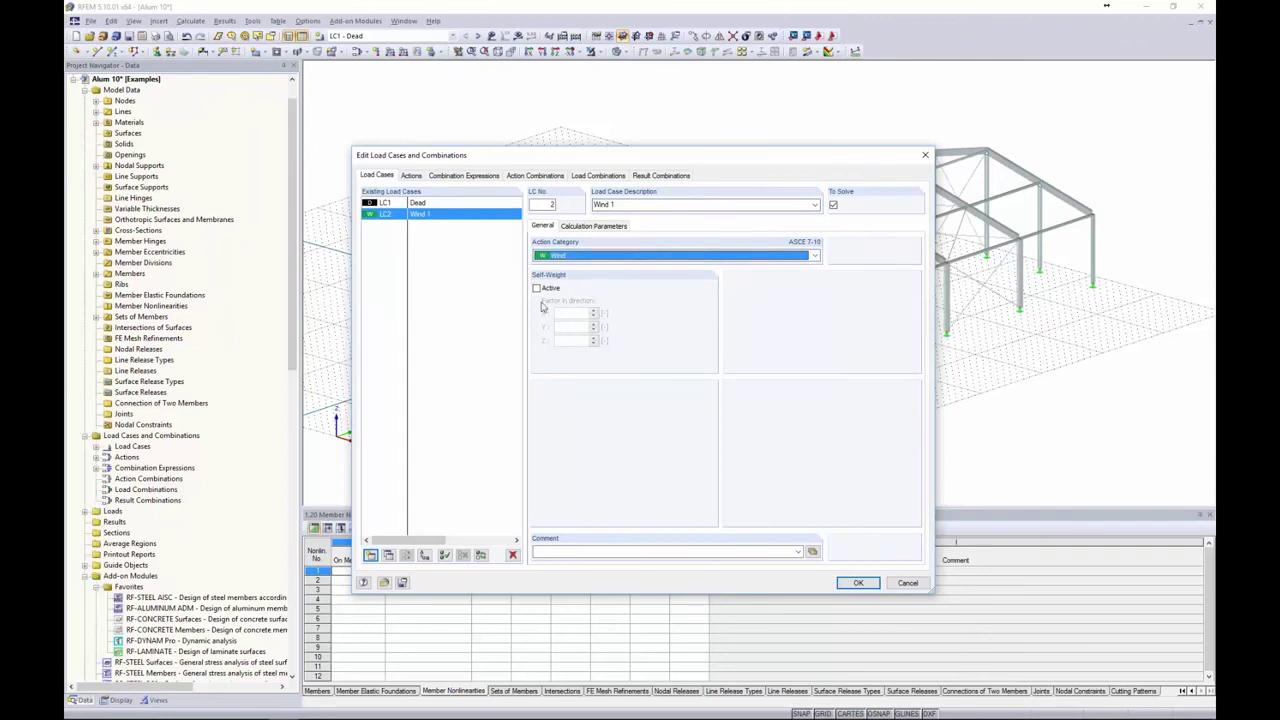
pyautogui.click(370, 555)
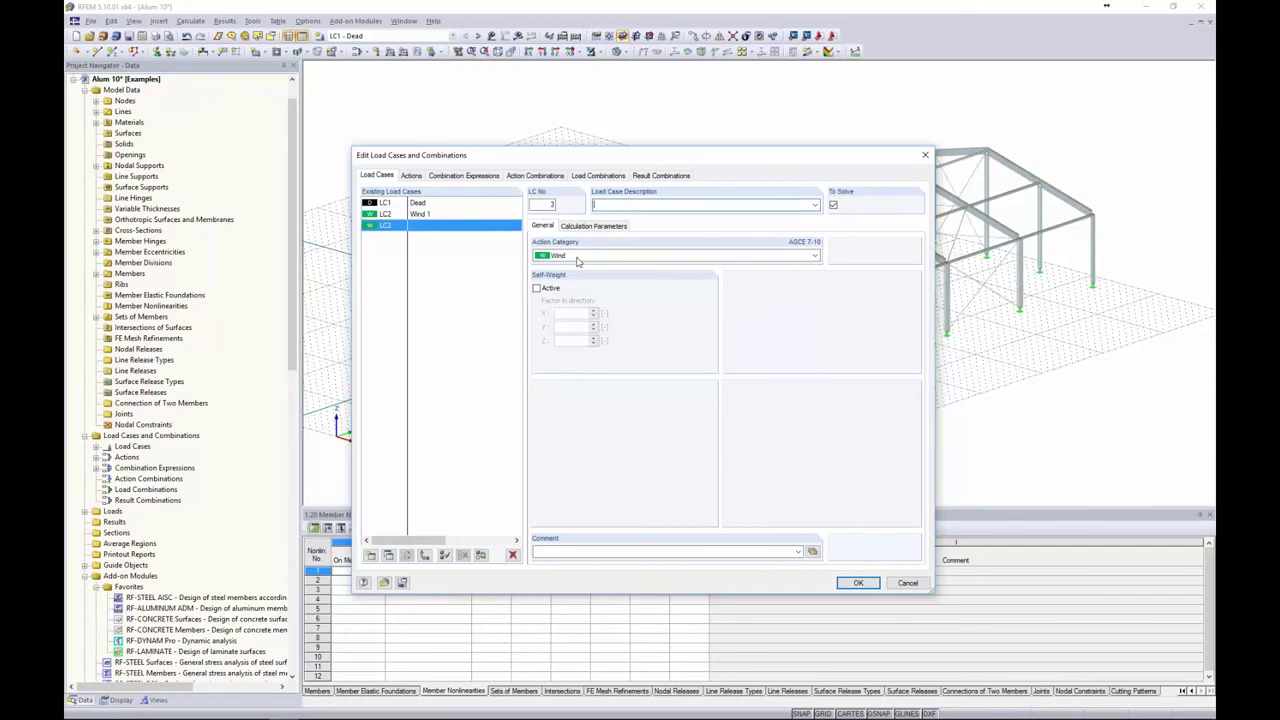
pyautogui.write('Wind 2')
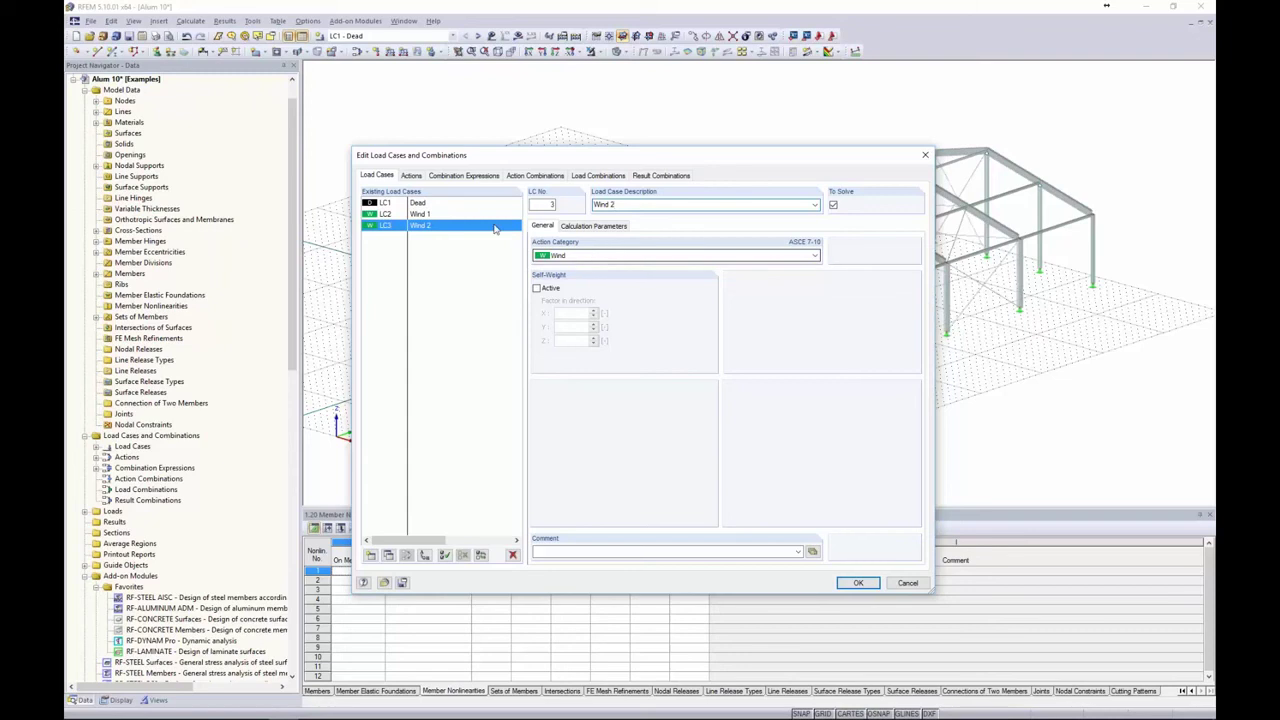
# - Review the LRFD and ASD combination expressions and the generated load combinations, and accept the load case definitions
pyautogui.click(468, 176)
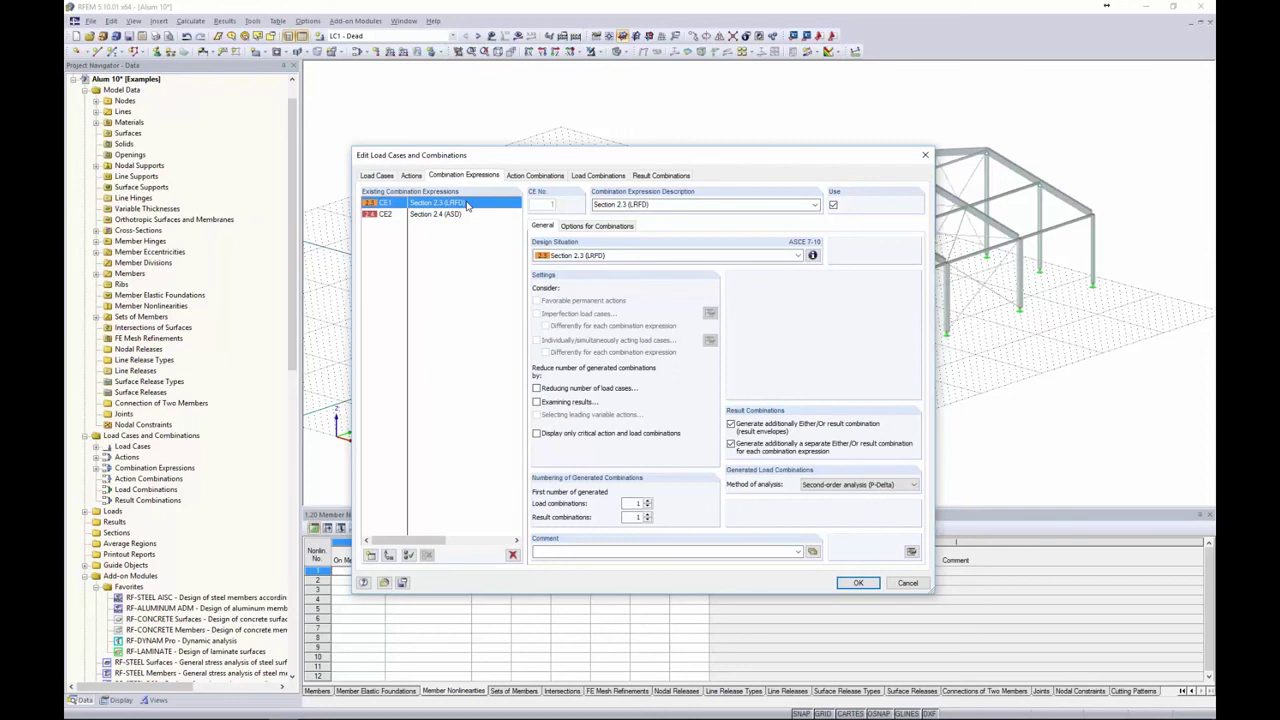
pyautogui.click(460, 216)
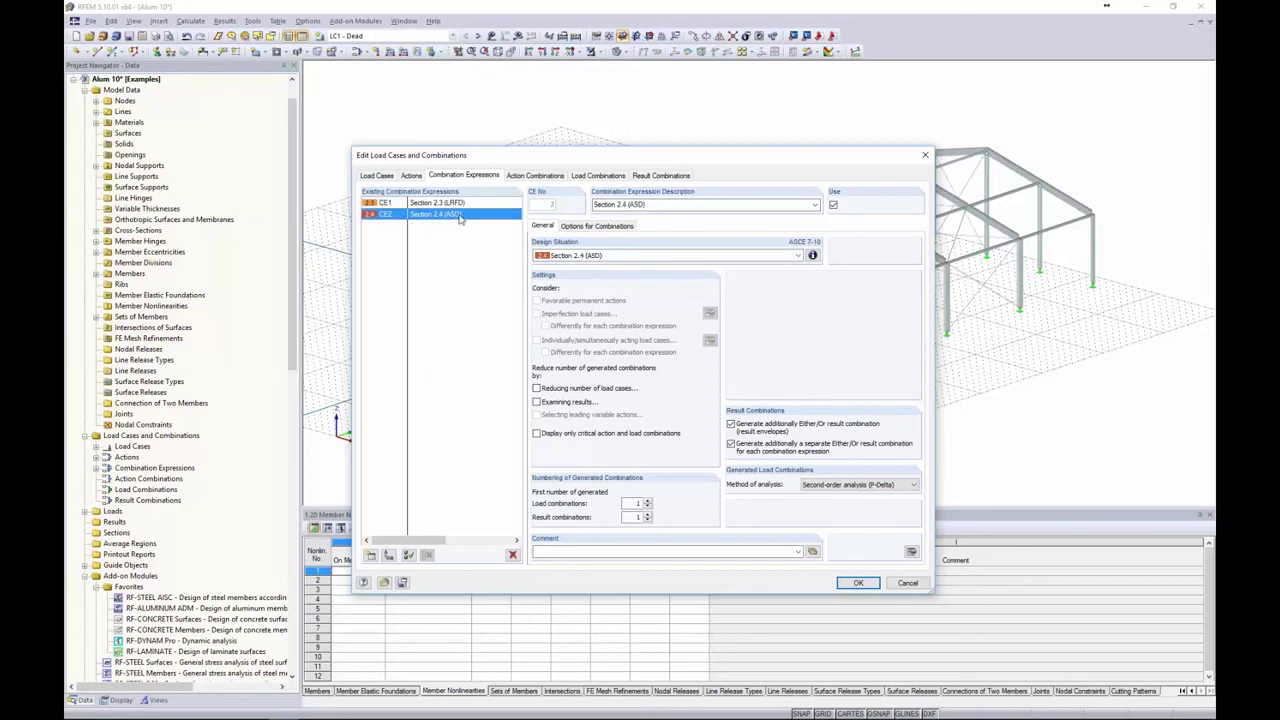
pyautogui.click(590, 177)
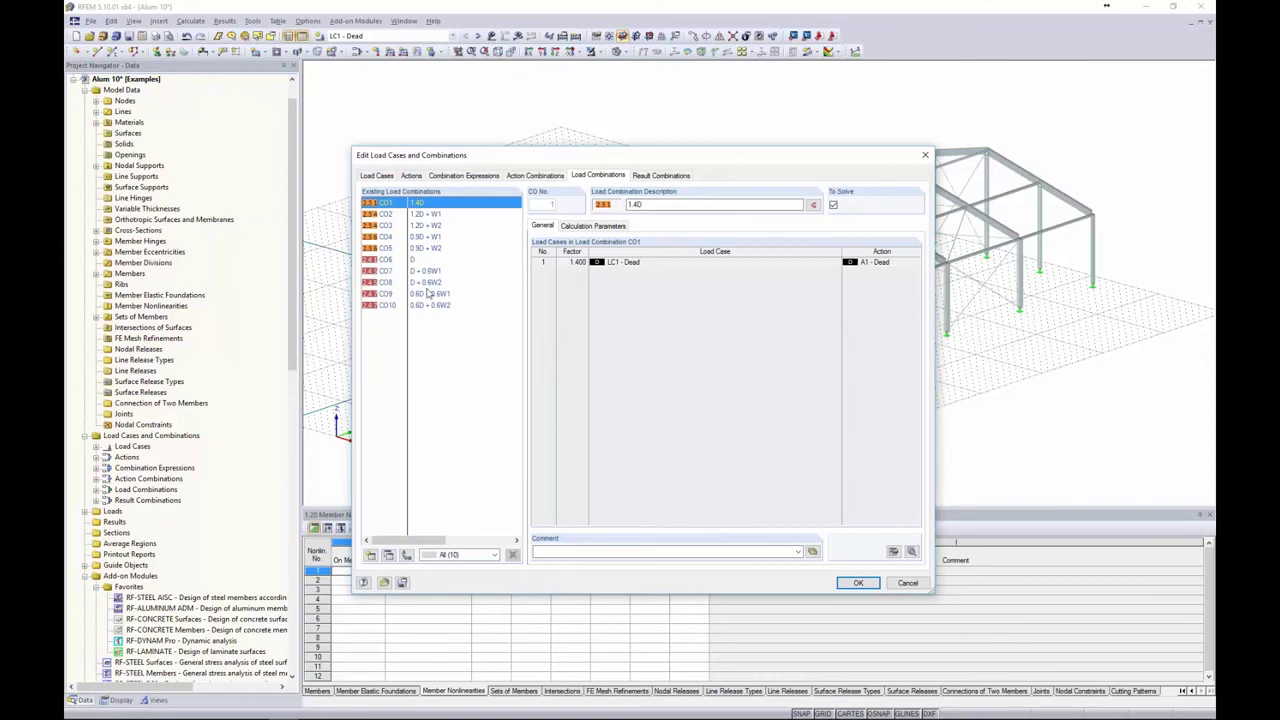
pyautogui.click(858, 583)
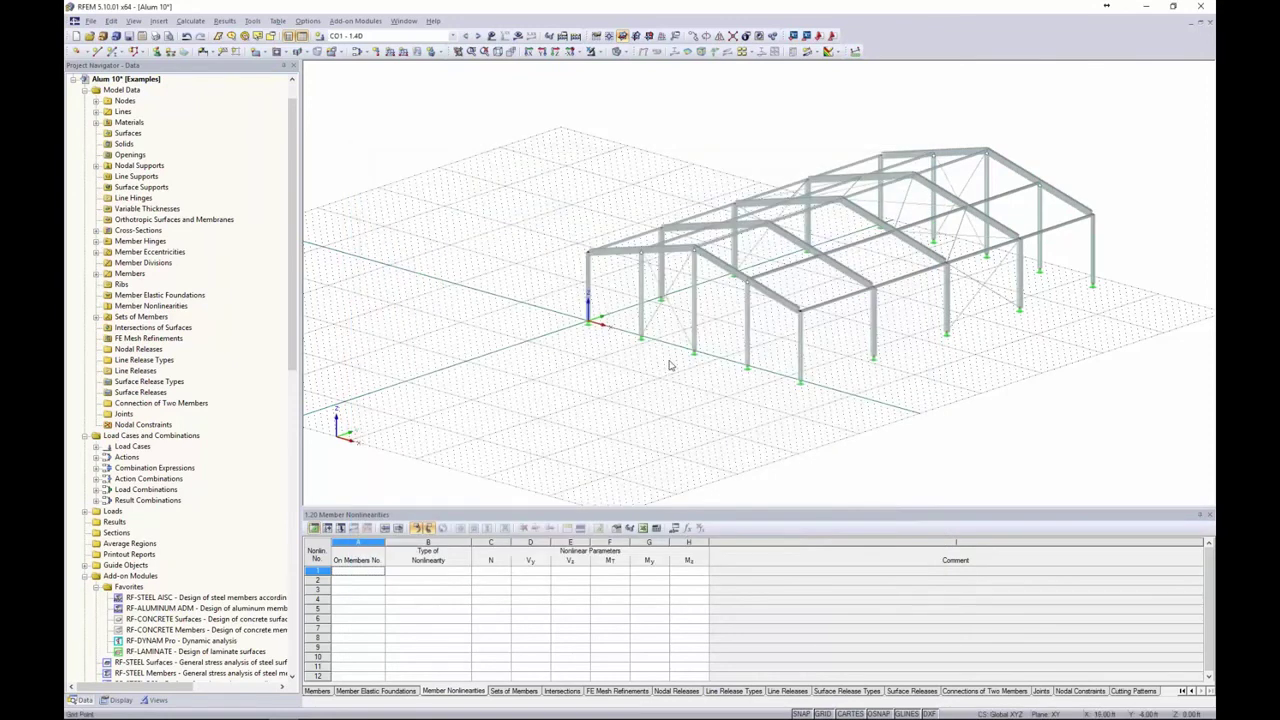
# - Make LC1 - Dead the current load case for the hall model
pyautogui.moveTo(669, 363); pyautogui.dragTo(516, 395, button='middle')
pyautogui.click(453, 36)
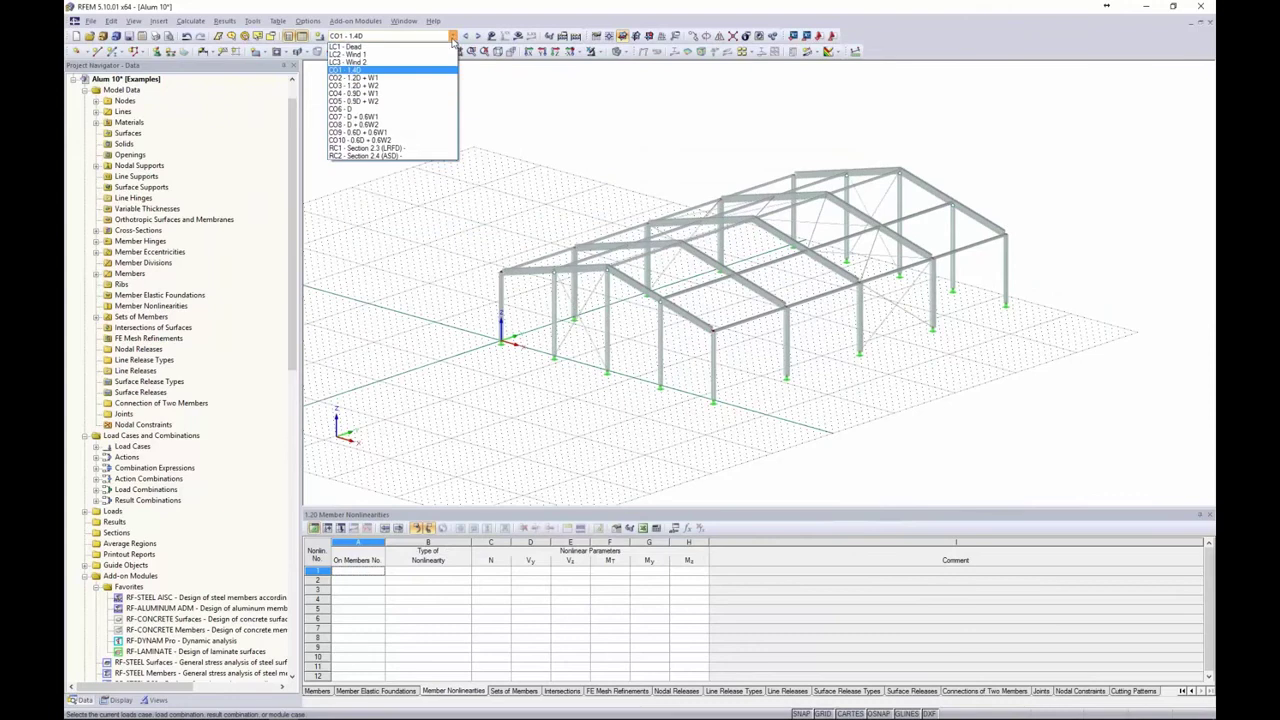
pyautogui.click(444, 47)
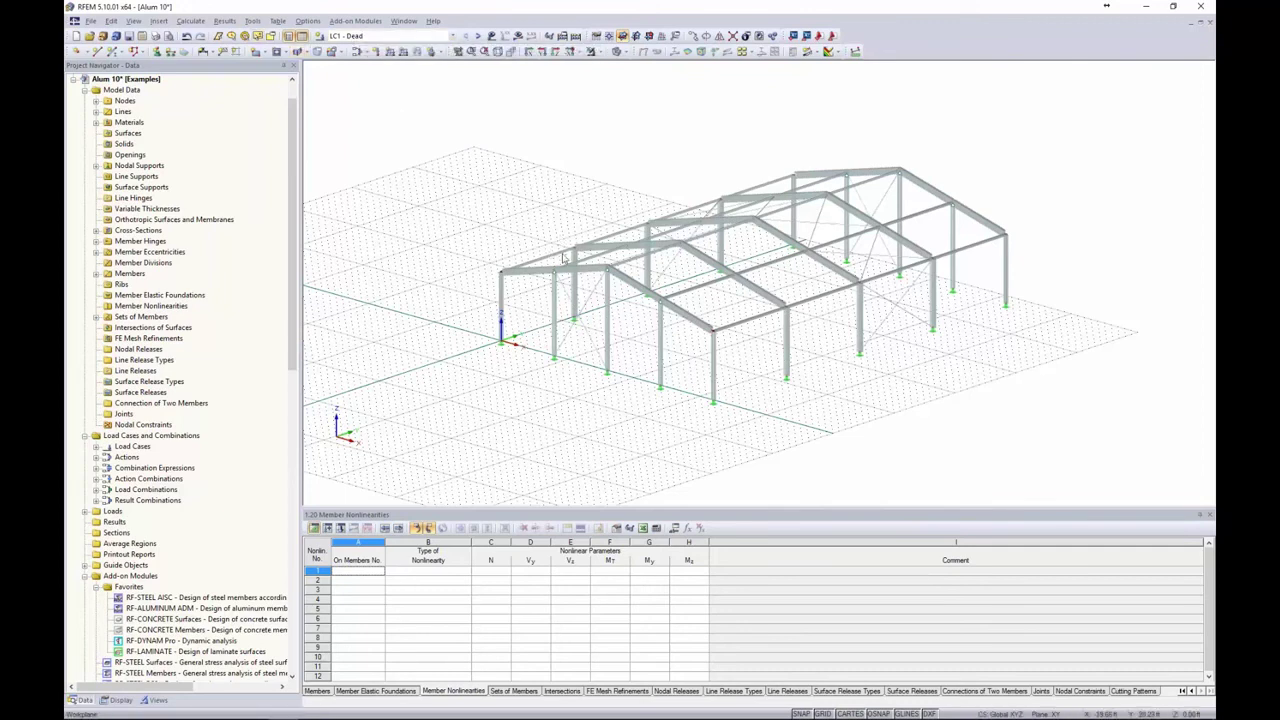
pyautogui.scroll(2, 737, 347)
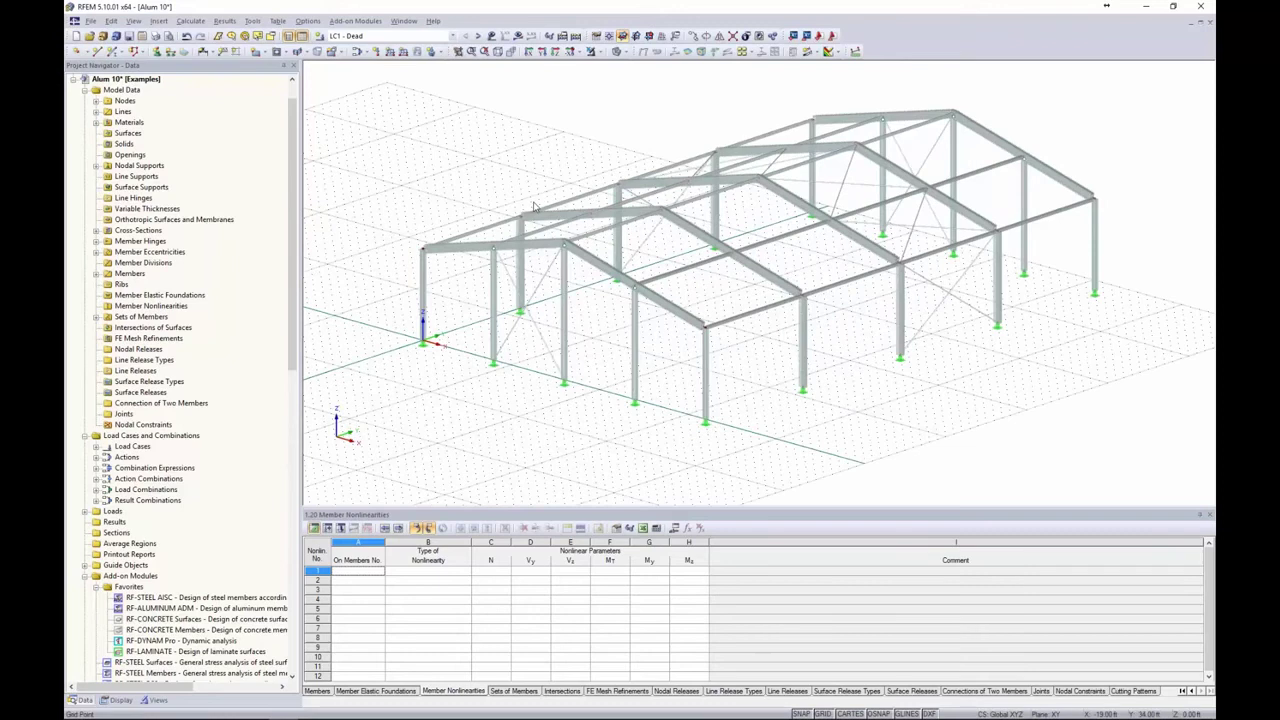
# - Start generating member loads from area loads via planes, with global true-area direction ZL and a uniform magnitude of -0.01 ksf
pyautogui.click(254, 21)
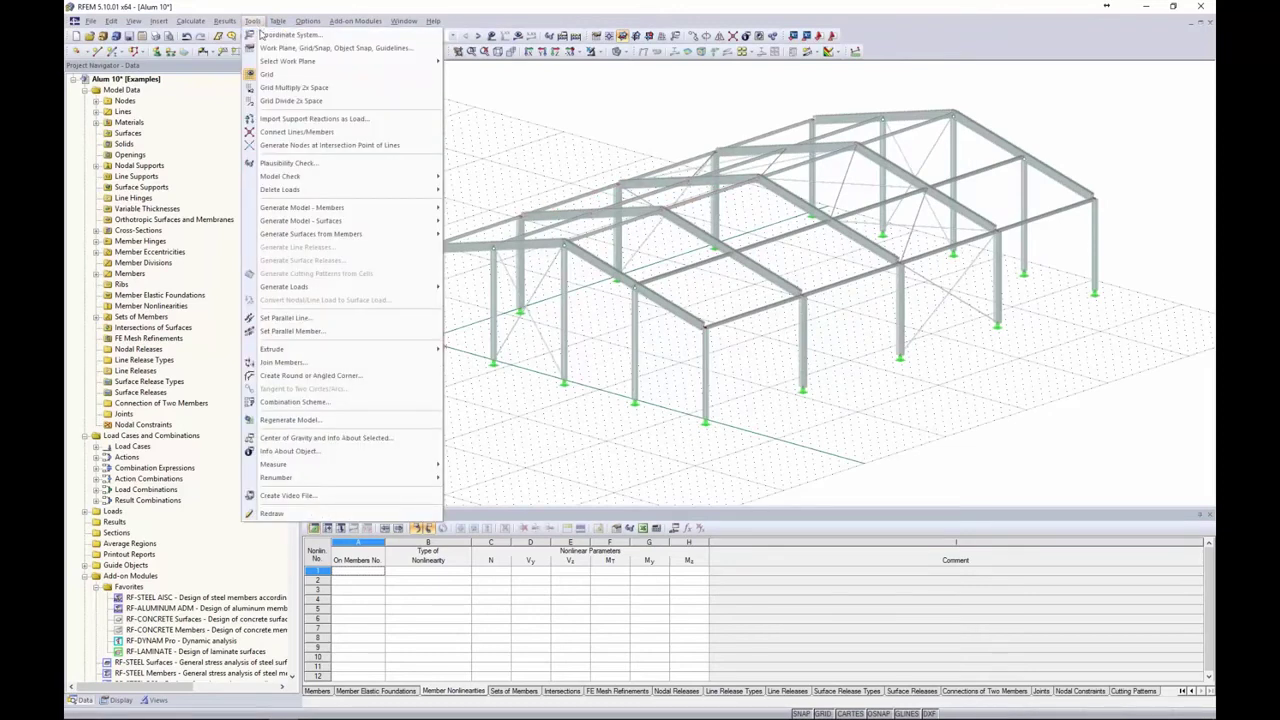
pyautogui.moveTo(298, 290)
pyautogui.click(459, 288)
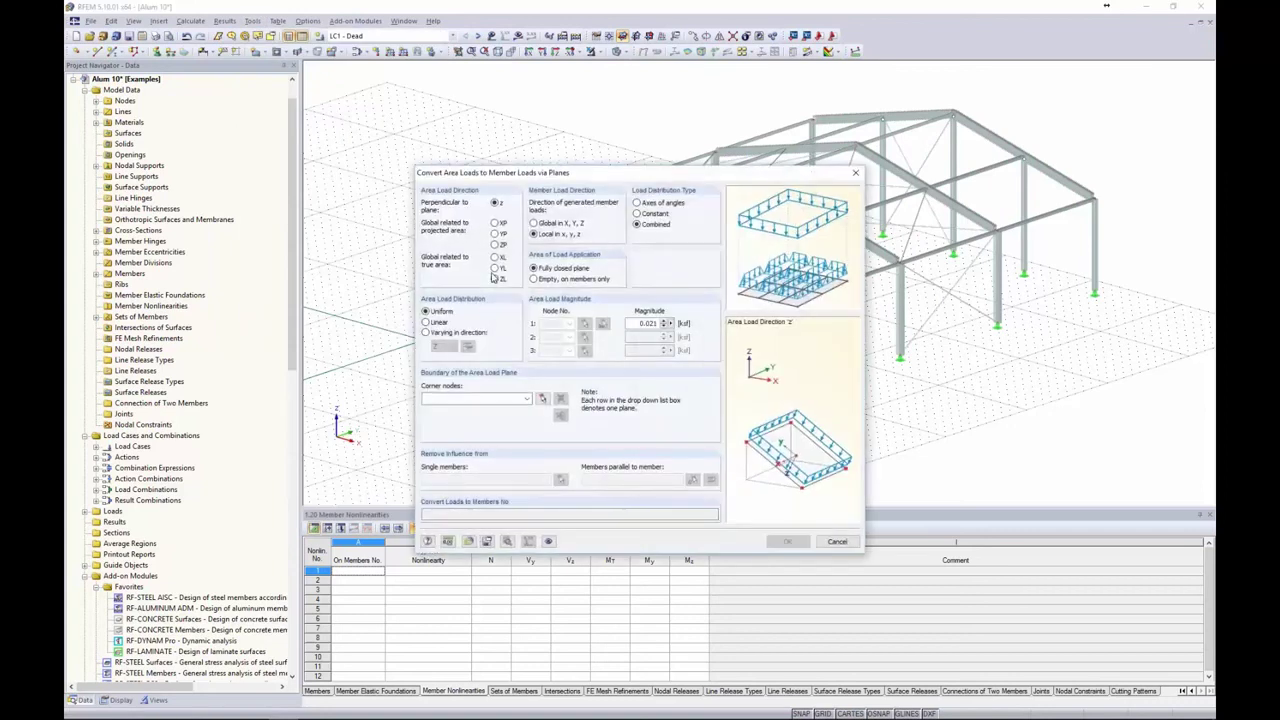
pyautogui.moveTo(523, 176); pyautogui.dragTo(505, 150)
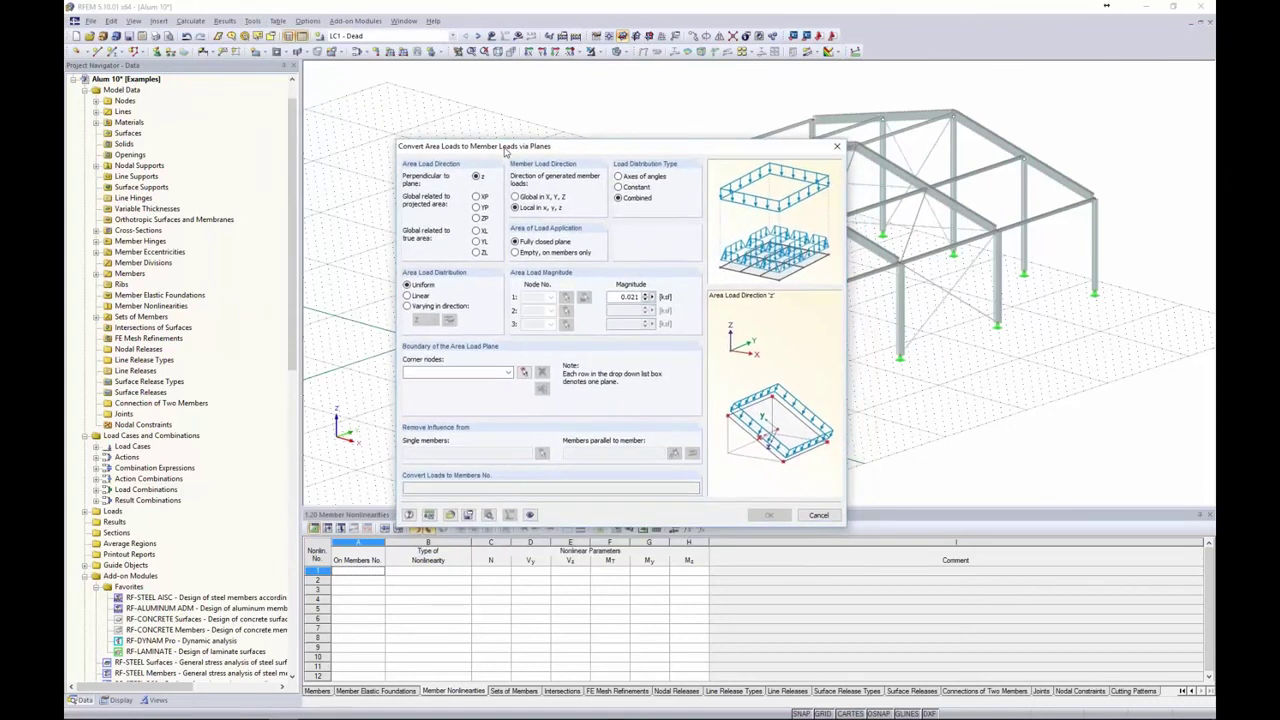
pyautogui.click(476, 252)
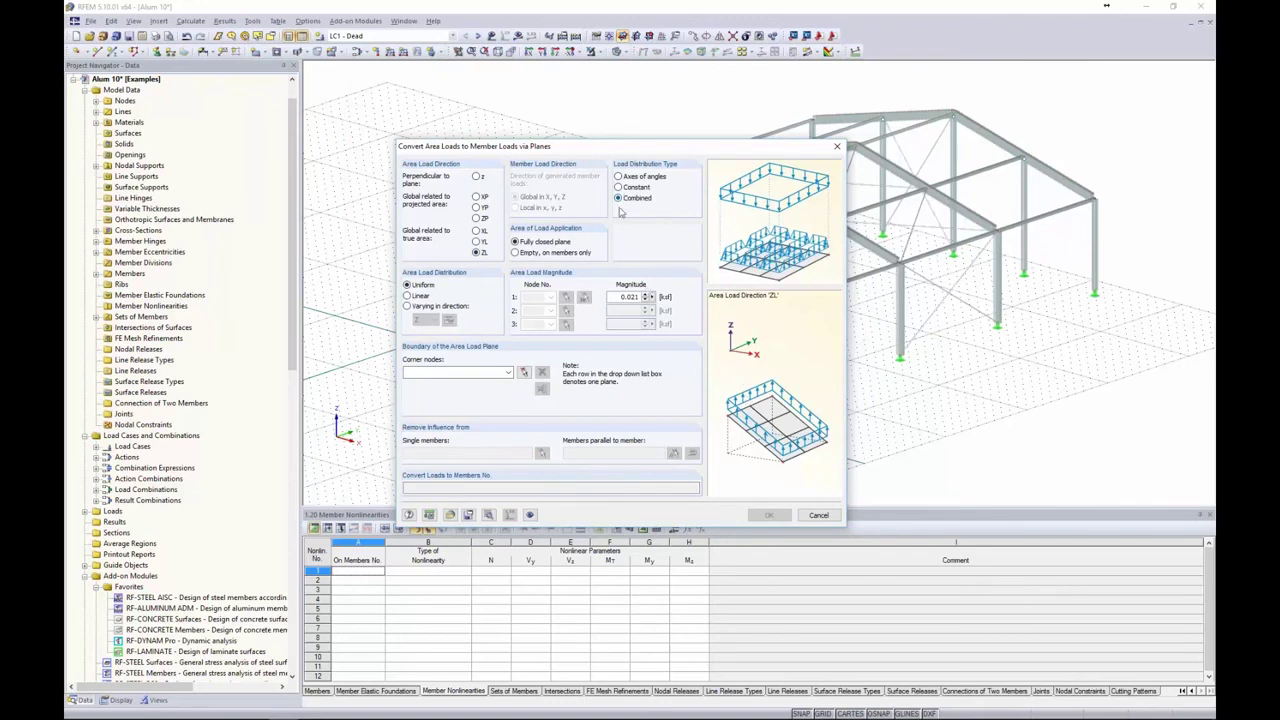
pyautogui.doubleClick(629, 297)
pyautogui.write('-0.01')
# - Define the two roof slopes as area load planes by picking their eave and ridge corner nodes
pyautogui.click(522, 372)
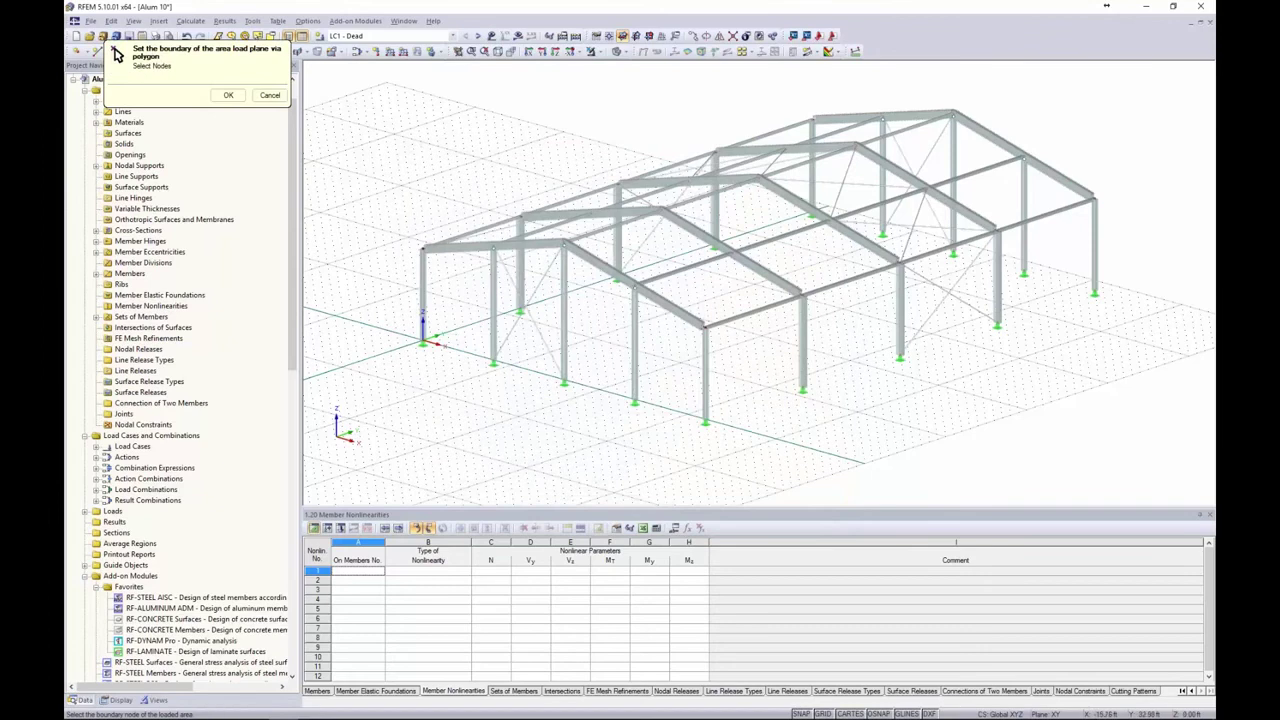
pyautogui.click(423, 248)
pyautogui.click(813, 120)
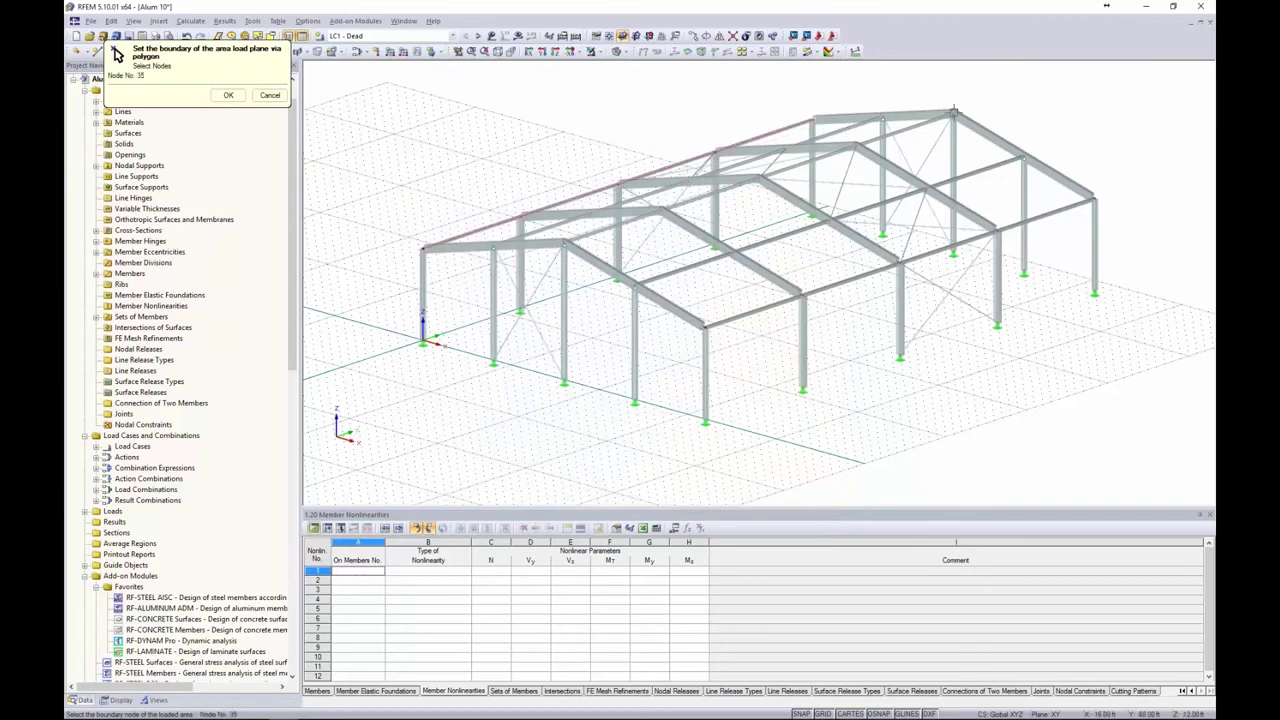
pyautogui.click(953, 113)
pyautogui.click(565, 243)
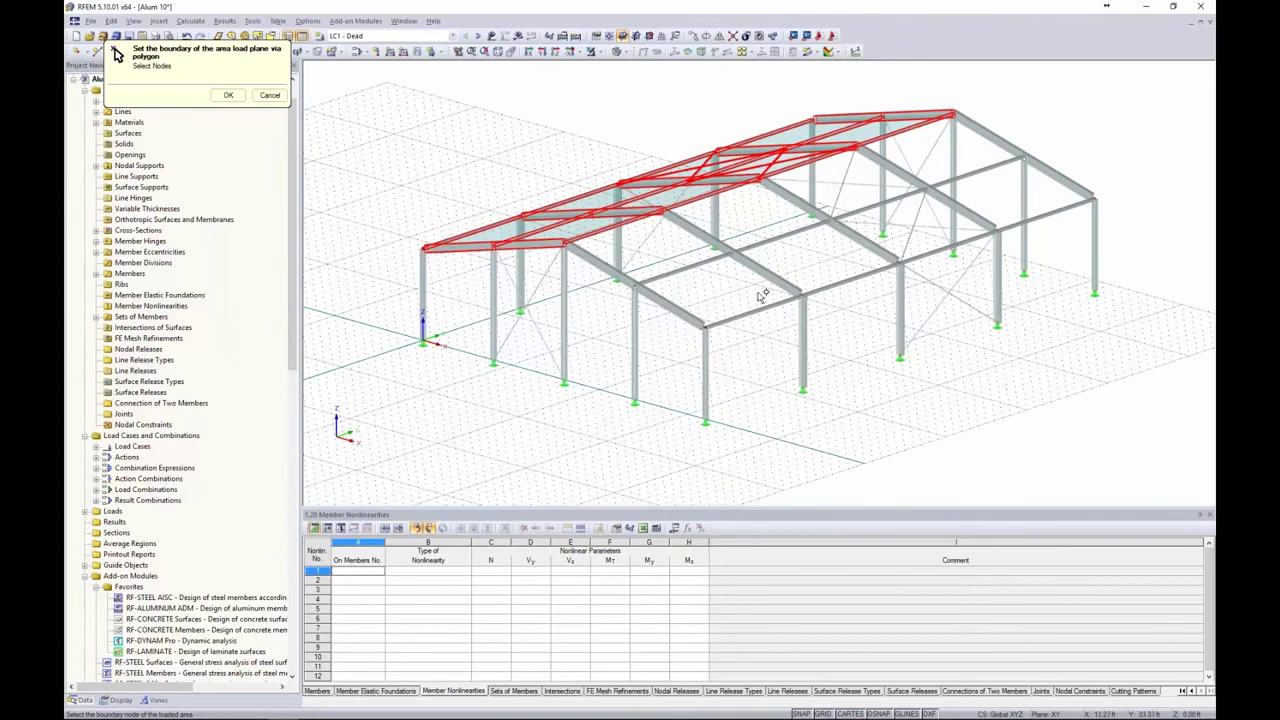
pyautogui.keyDown('ctrl'); pyautogui.moveTo(723, 295); pyautogui.dragTo(696, 321, button='middle'); pyautogui.keyUp('ctrl')
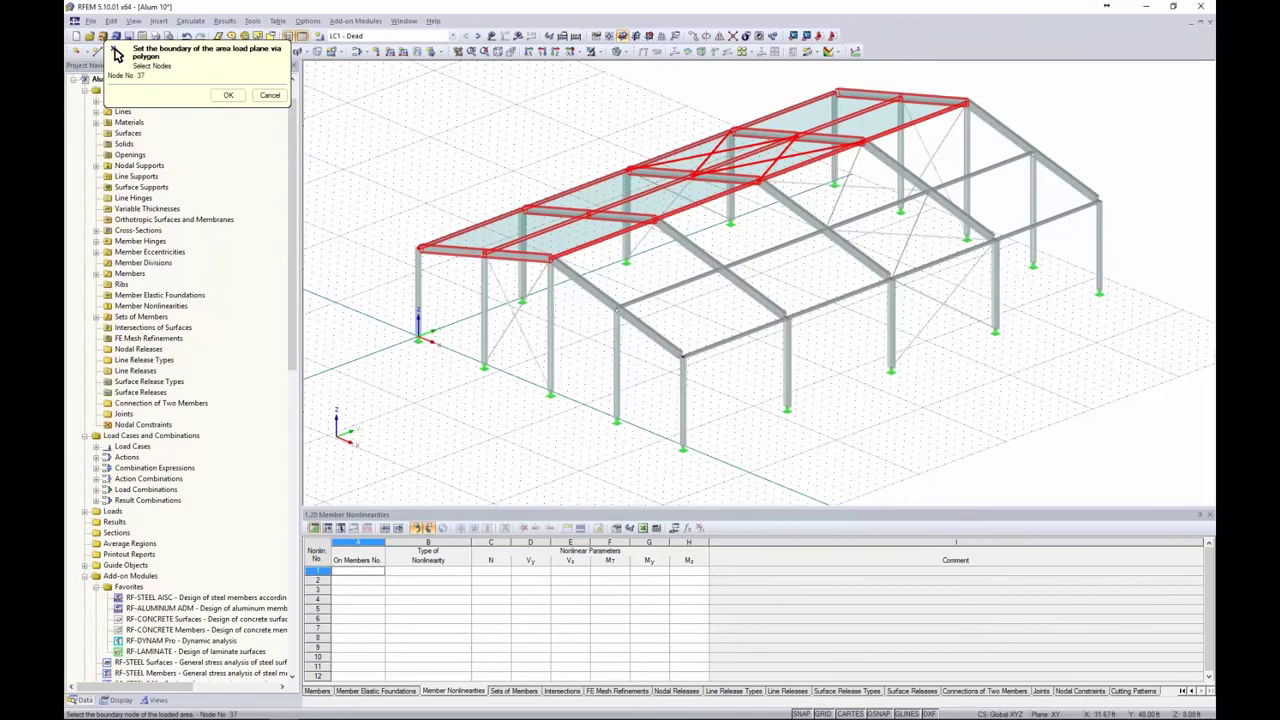
pyautogui.click(1101, 201)
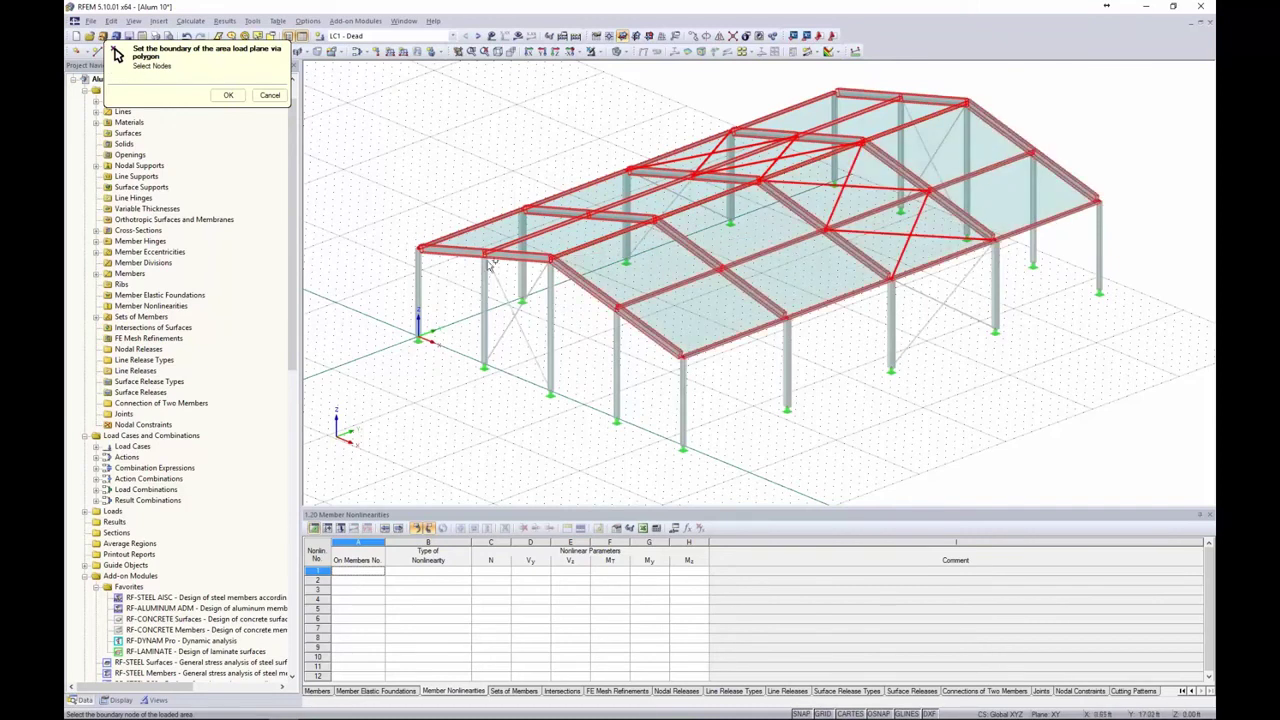
pyautogui.click(227, 96)
pyautogui.moveTo(562, 140); pyautogui.dragTo(356, 94)
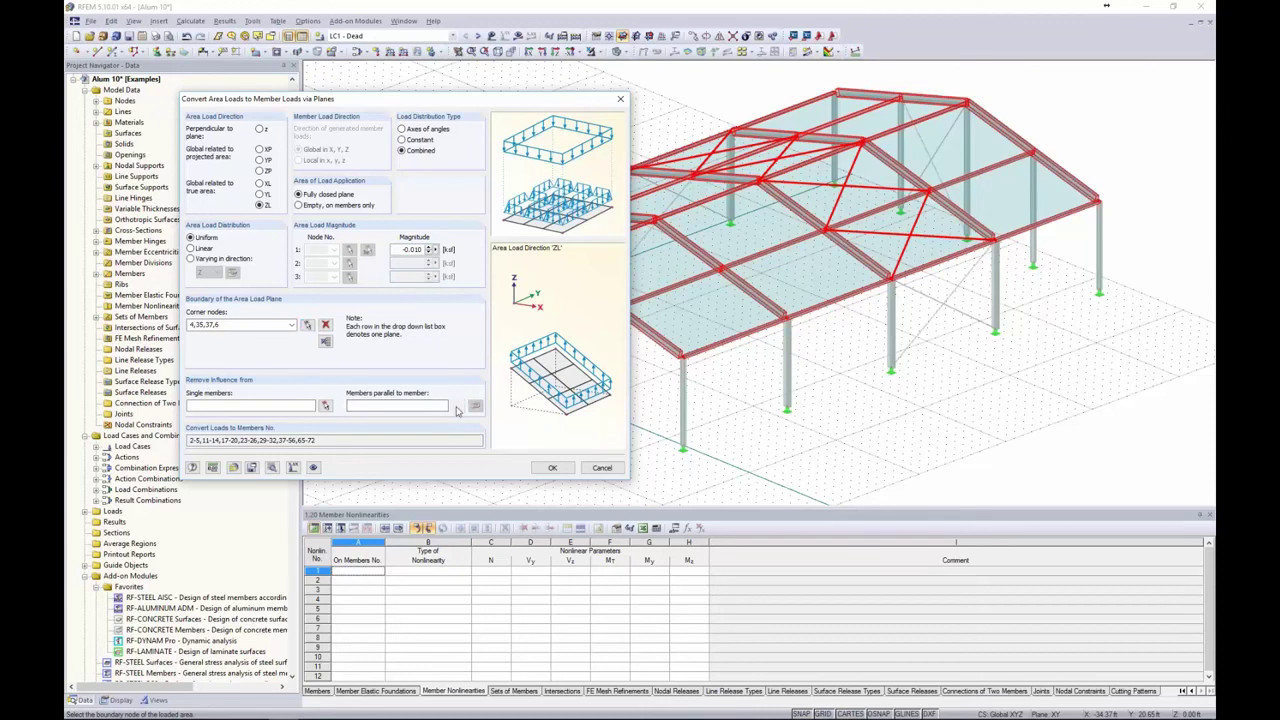
# - Exclude the longitudinal purlins and the diagonal roof bracing from the area load using parallel member selection, leaving only the frame rafters loaded
pyautogui.click(457, 405)
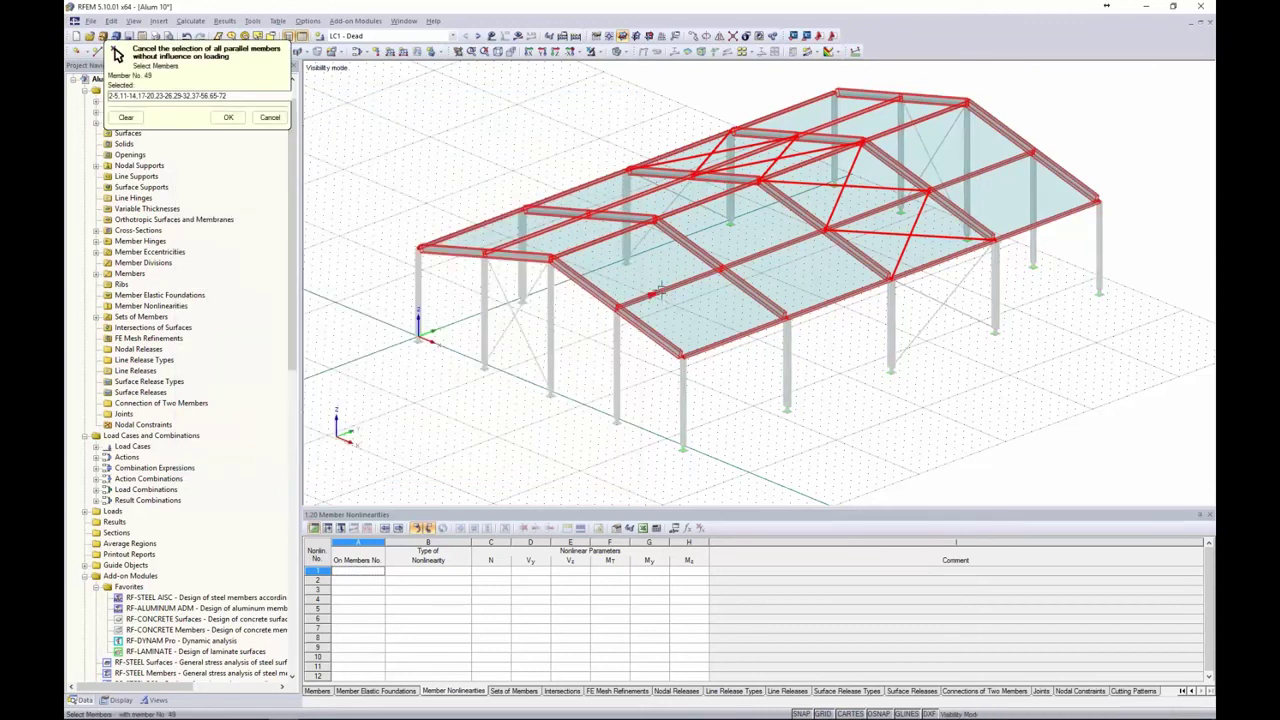
pyautogui.click(658, 291)
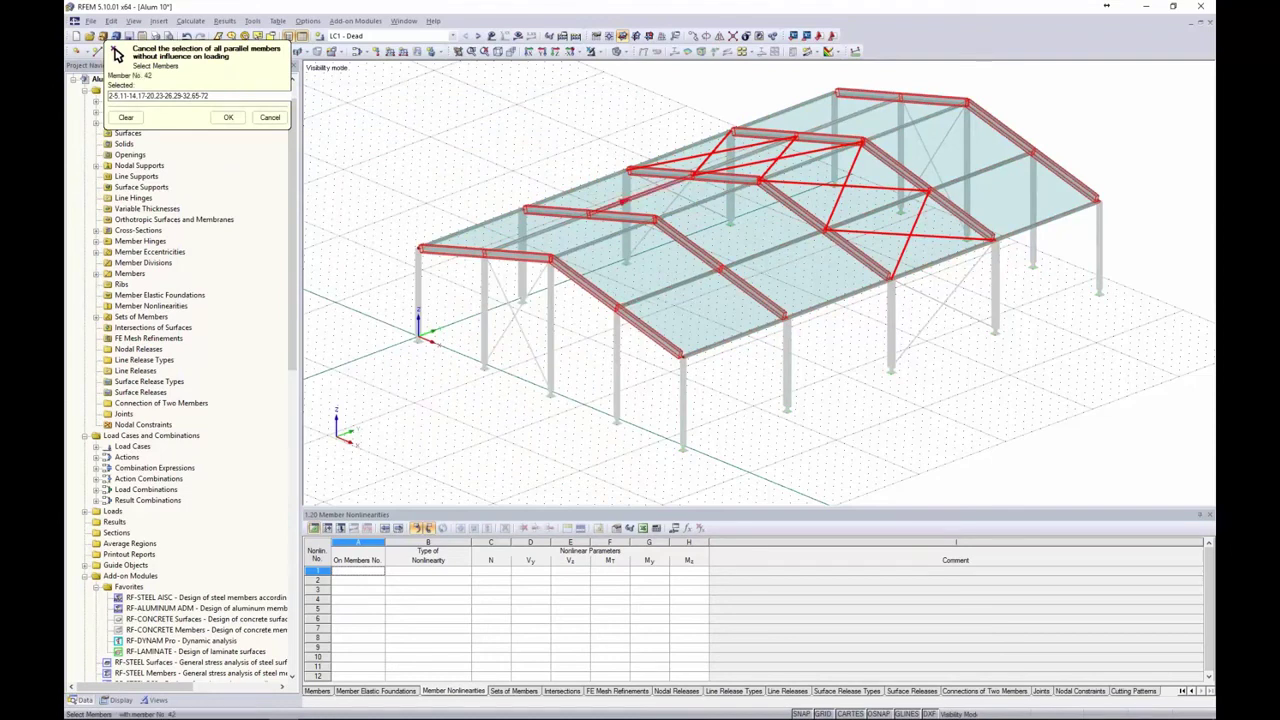
pyautogui.click(914, 229)
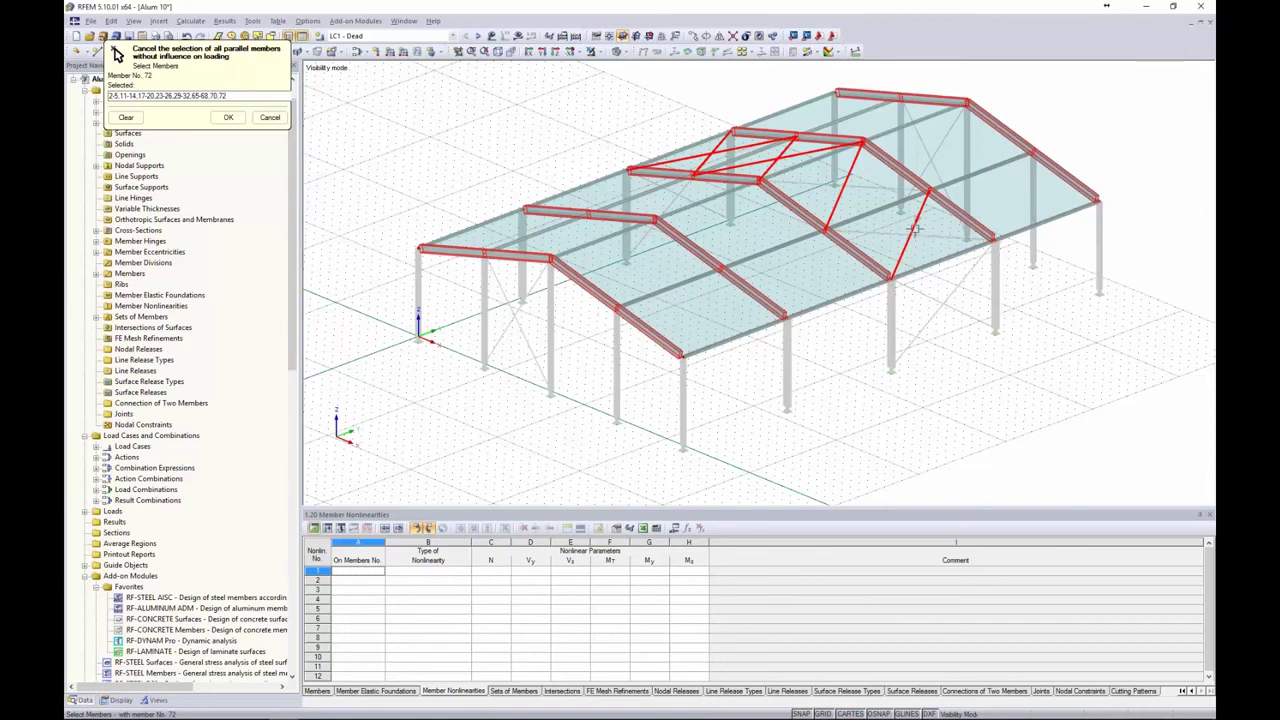
pyautogui.click(914, 229)
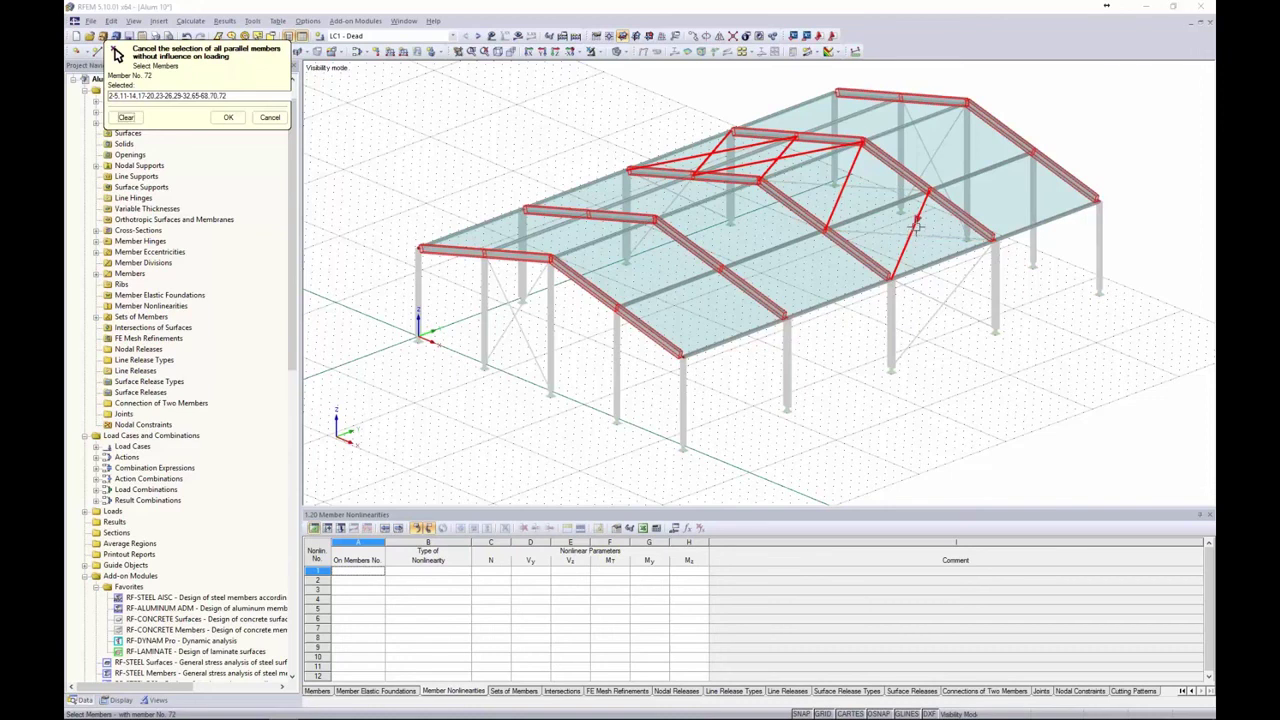
pyautogui.click(791, 150)
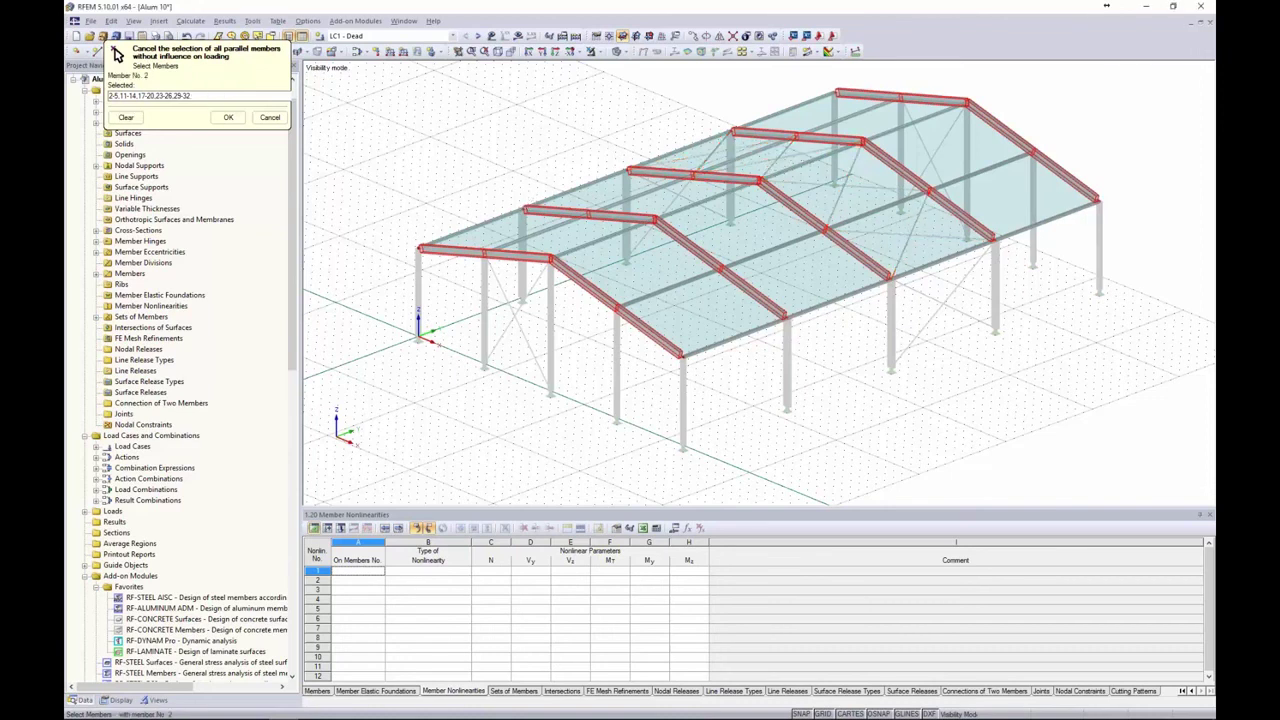
pyautogui.click(228, 117)
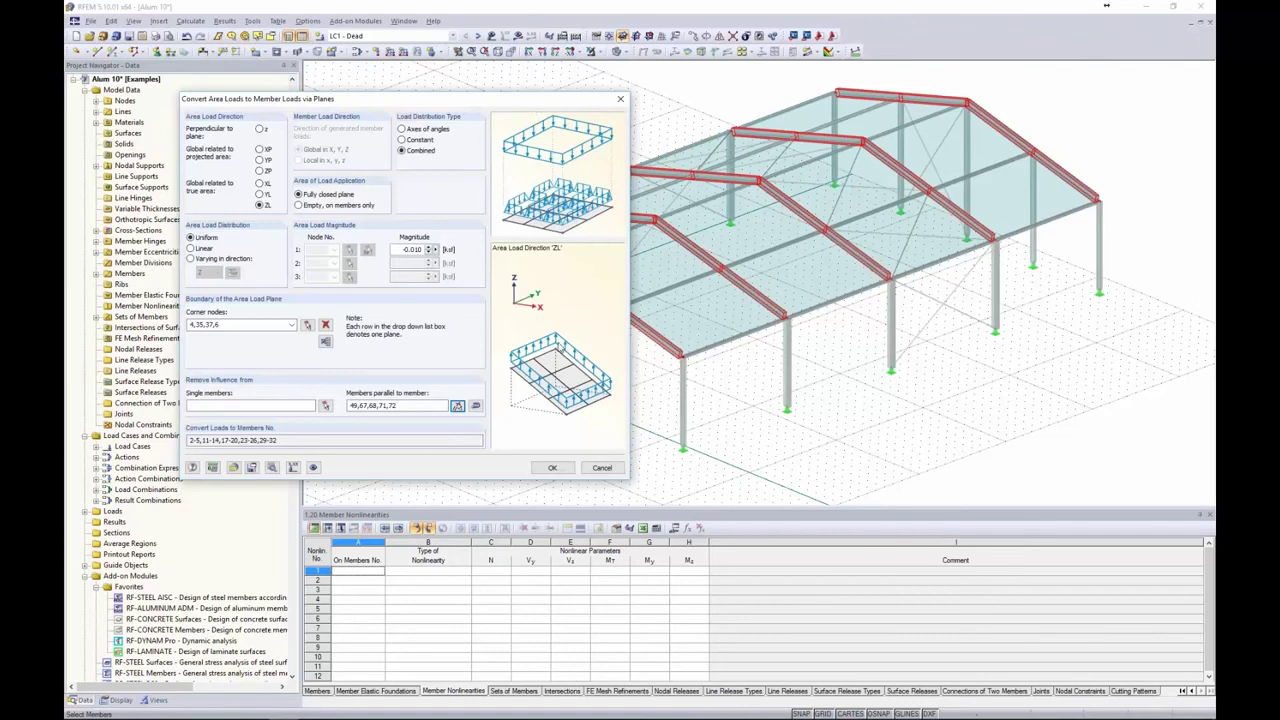
# - Generate the dead loads on the rafters and display the generated load separately as individual member loads
pyautogui.click(552, 469)
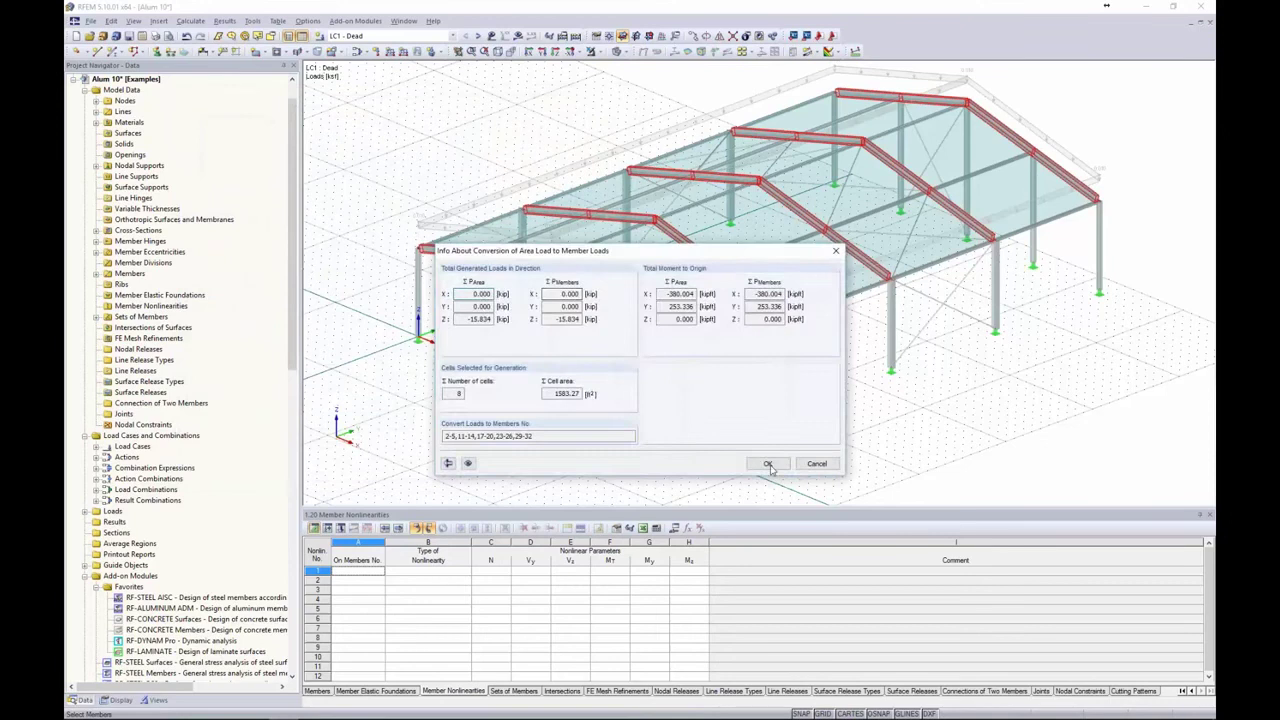
pyautogui.click(767, 463)
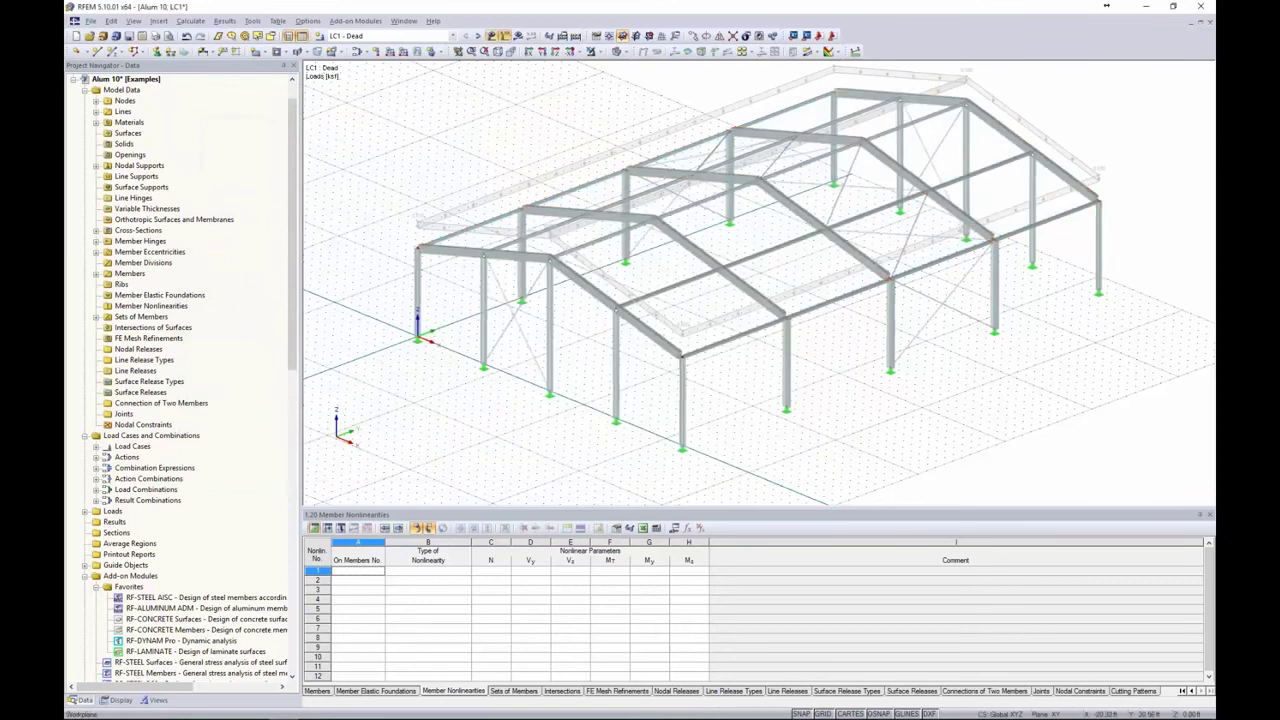
pyautogui.rightClick(578, 178)
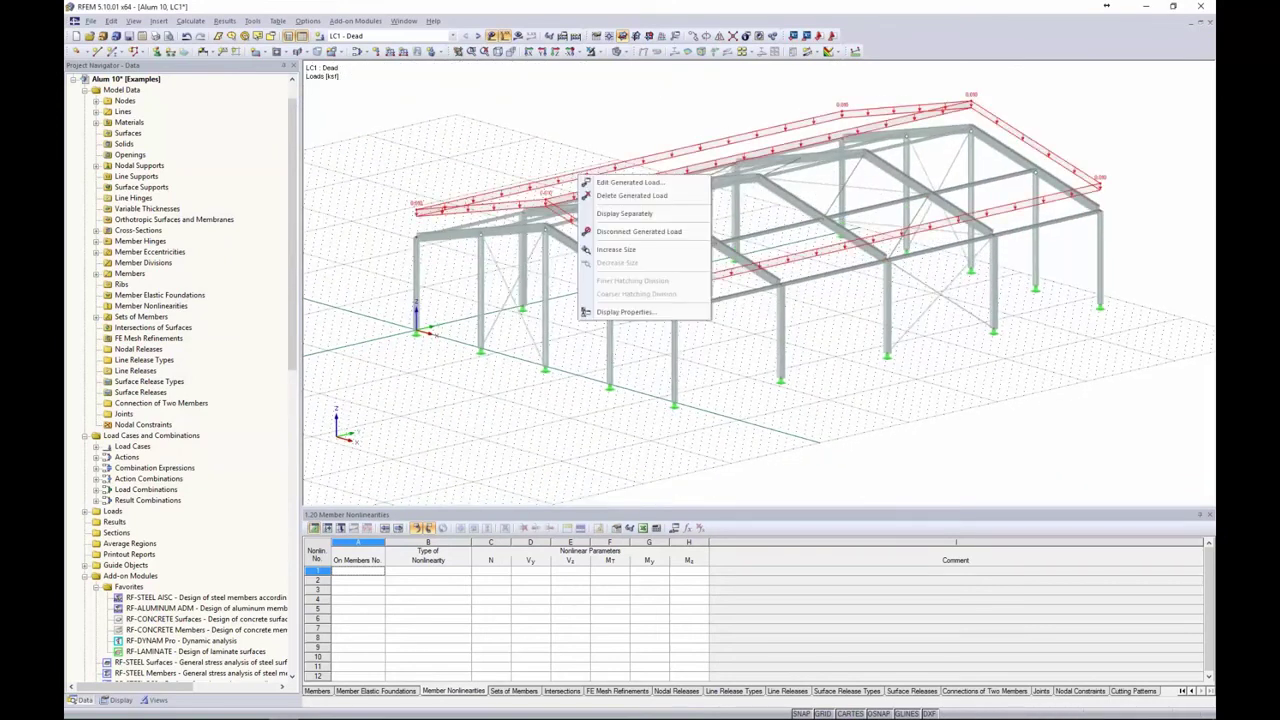
pyautogui.click(606, 217)
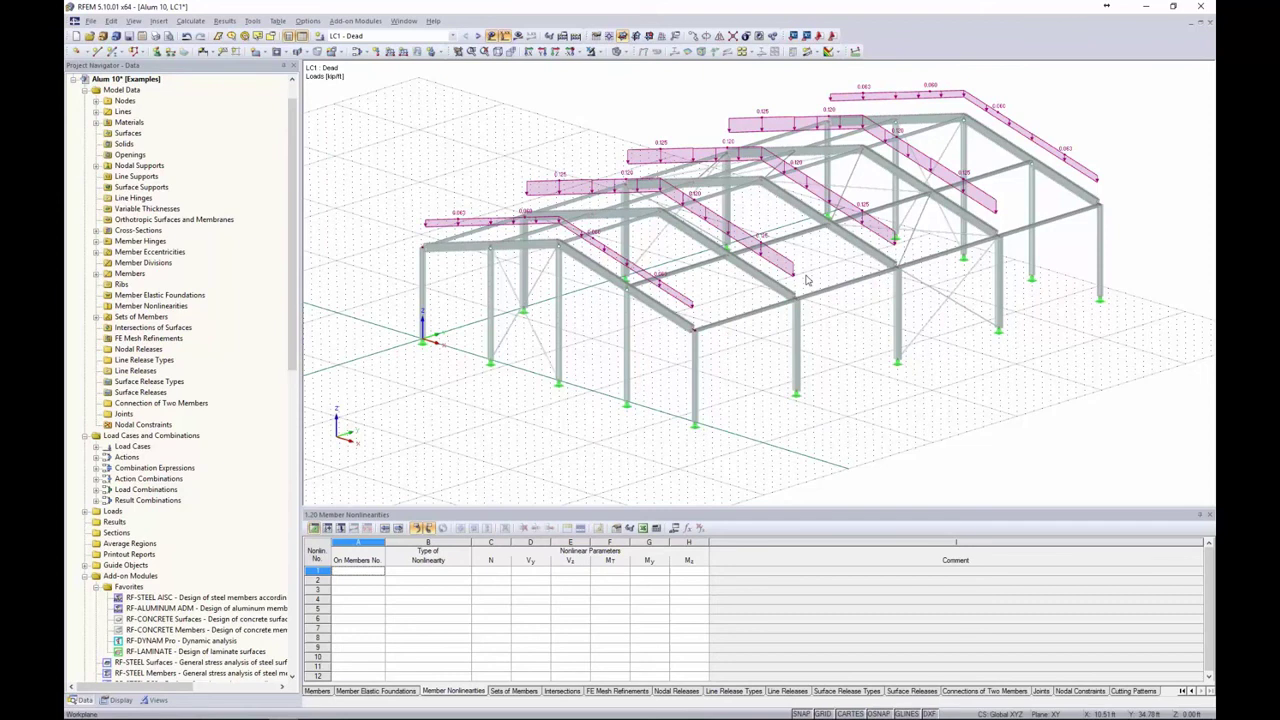
# - Make LC2 - Wind 1 current and start generating wind loads for vertical walls with roof according to ASCE/SEI 7-10
pyautogui.click(479, 36)
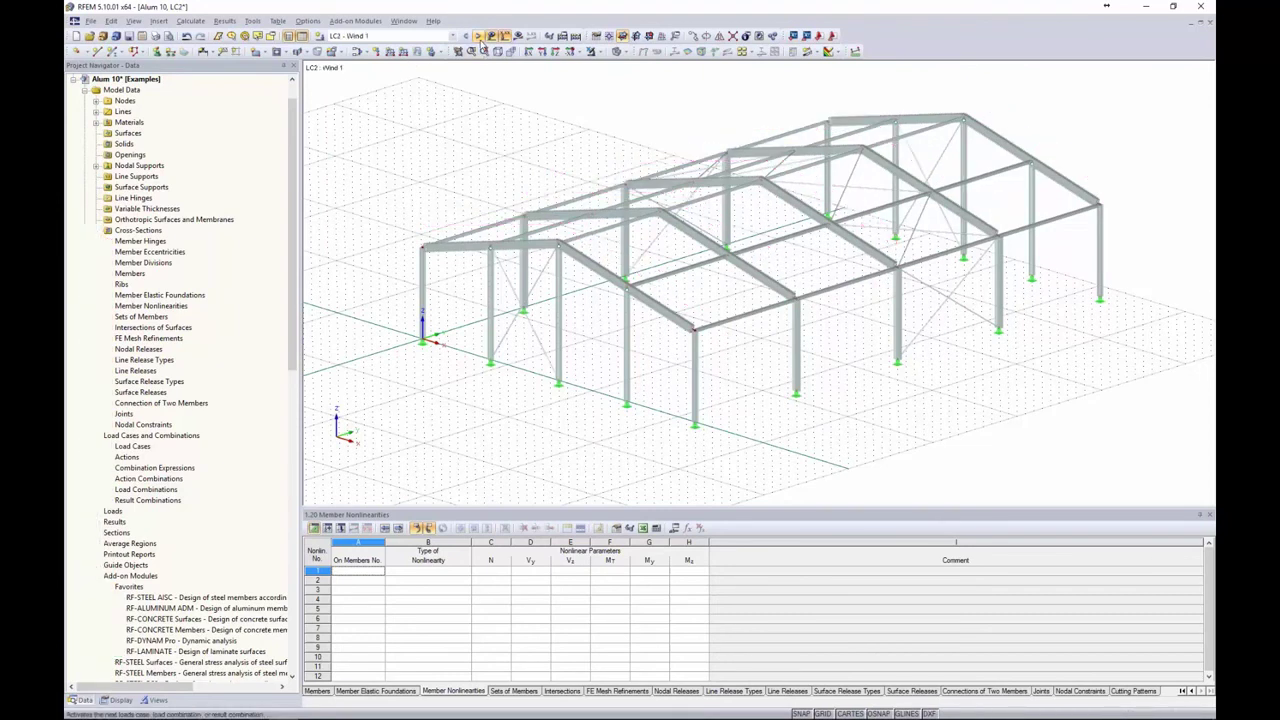
pyautogui.click(254, 21)
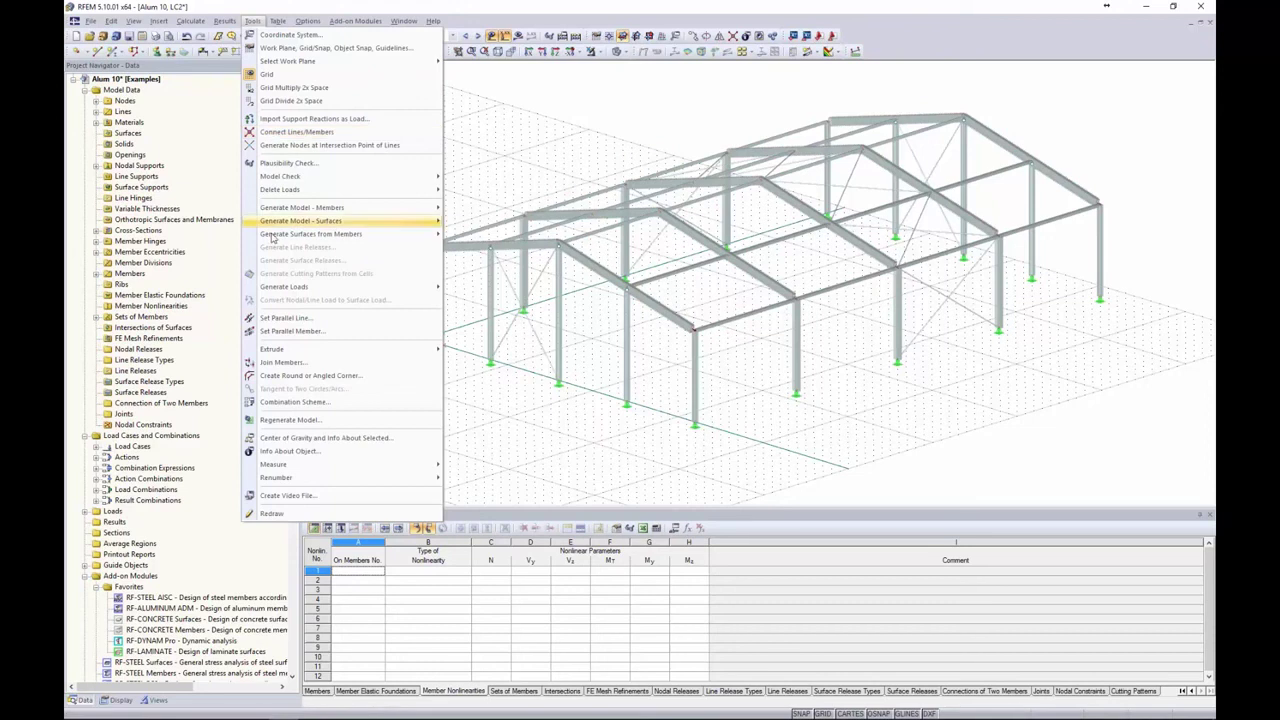
pyautogui.moveTo(286, 290)
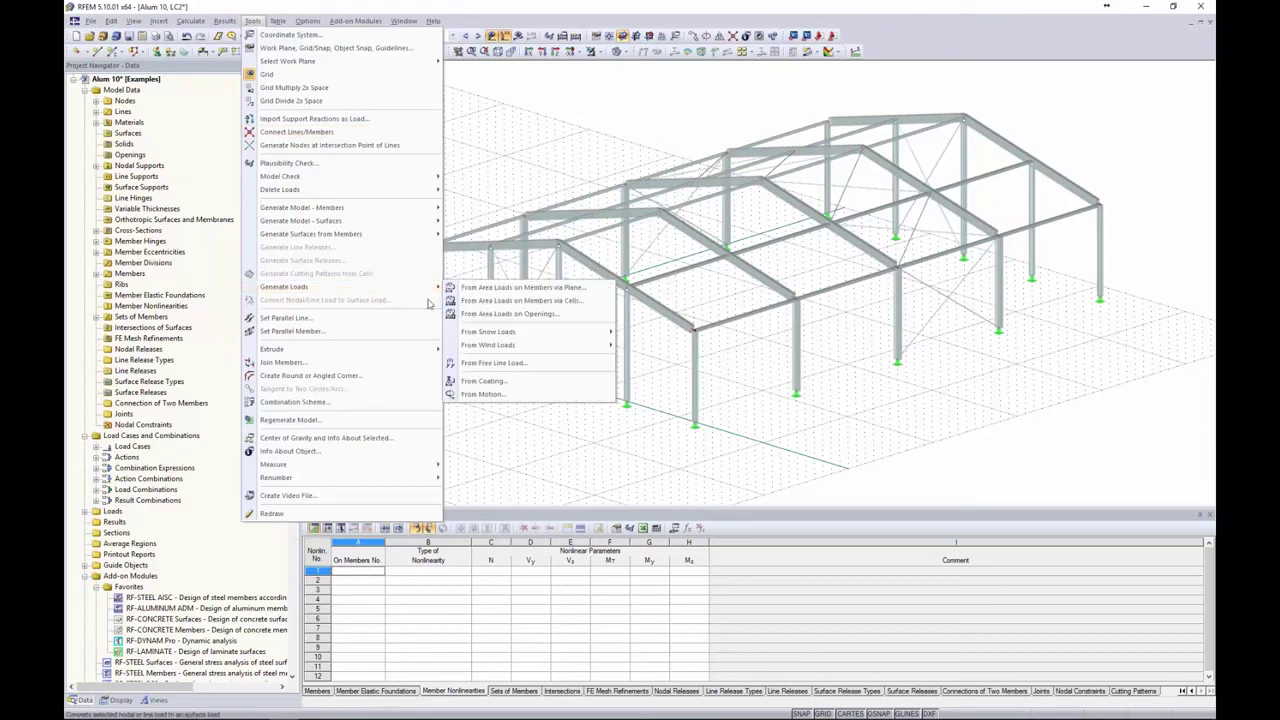
pyautogui.moveTo(499, 349)
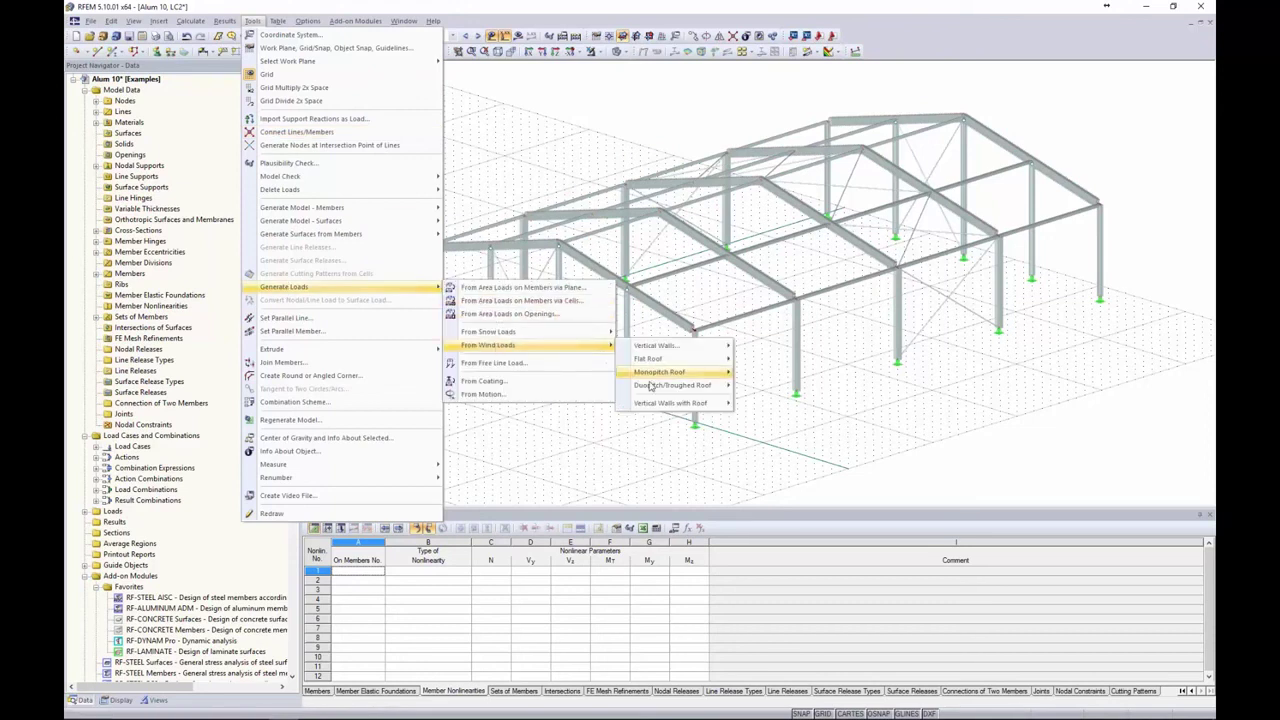
pyautogui.moveTo(682, 403)
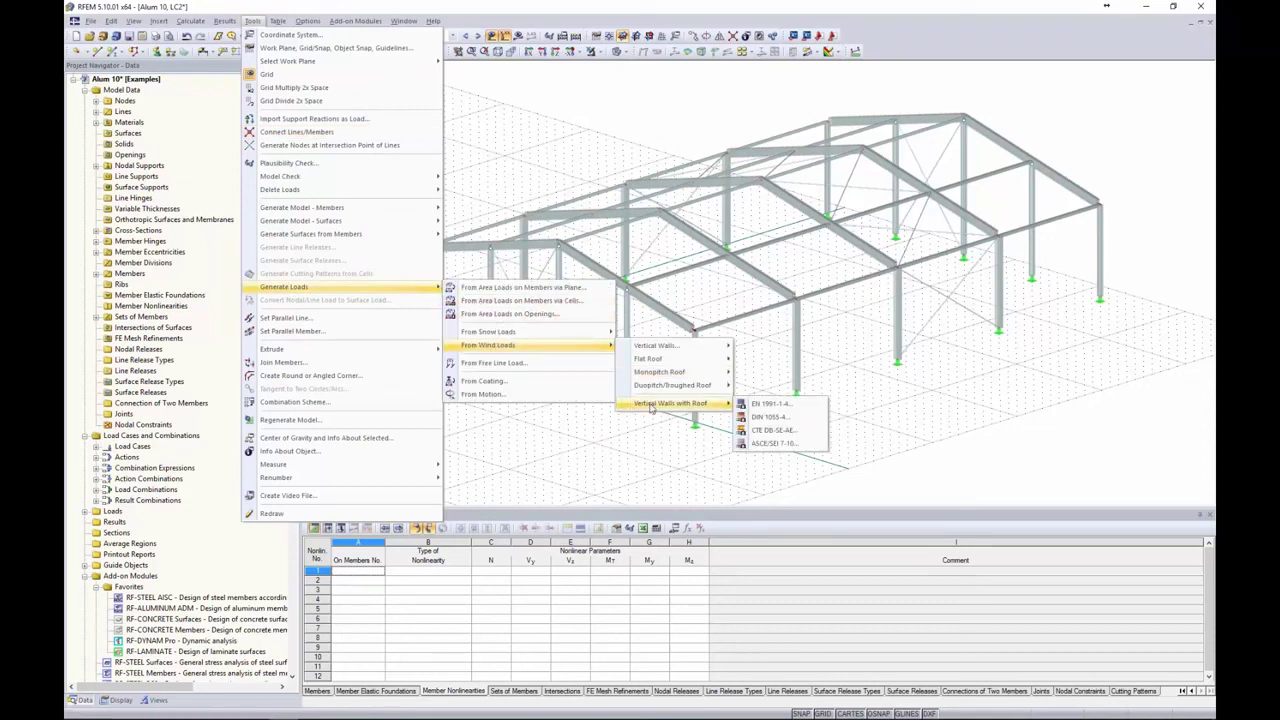
pyautogui.click(770, 443)
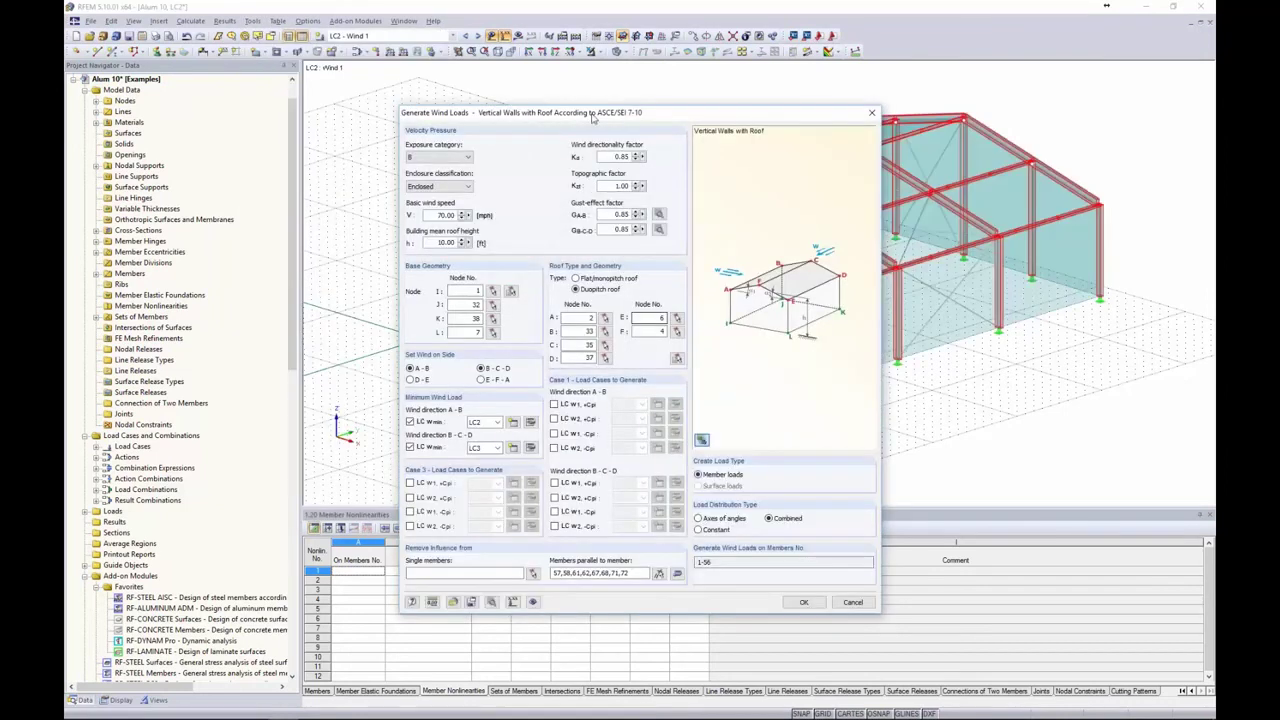
pyautogui.moveTo(592, 117); pyautogui.dragTo(492, 73)
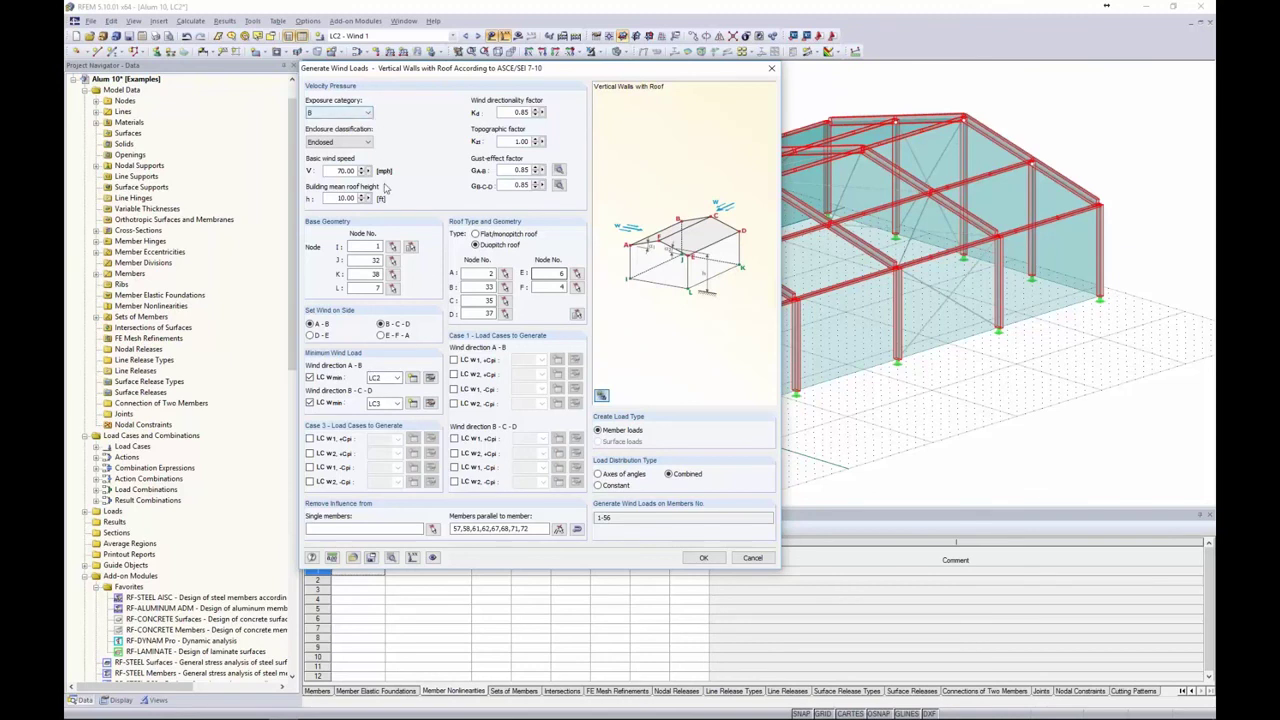
# - Set the velocity pressure parameters to exposure category B, Enclosed classification, 70 mph basic wind speed and 10 ft mean roof height
pyautogui.click(362, 117)
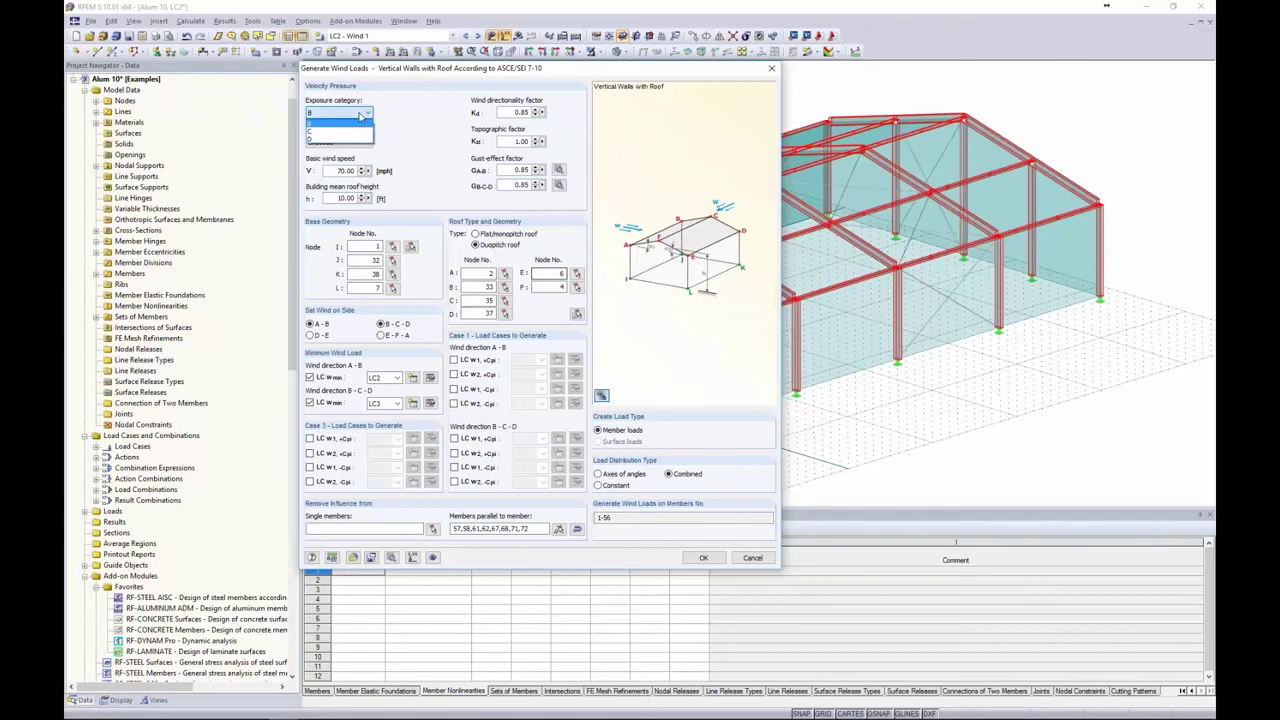
pyautogui.click(362, 124)
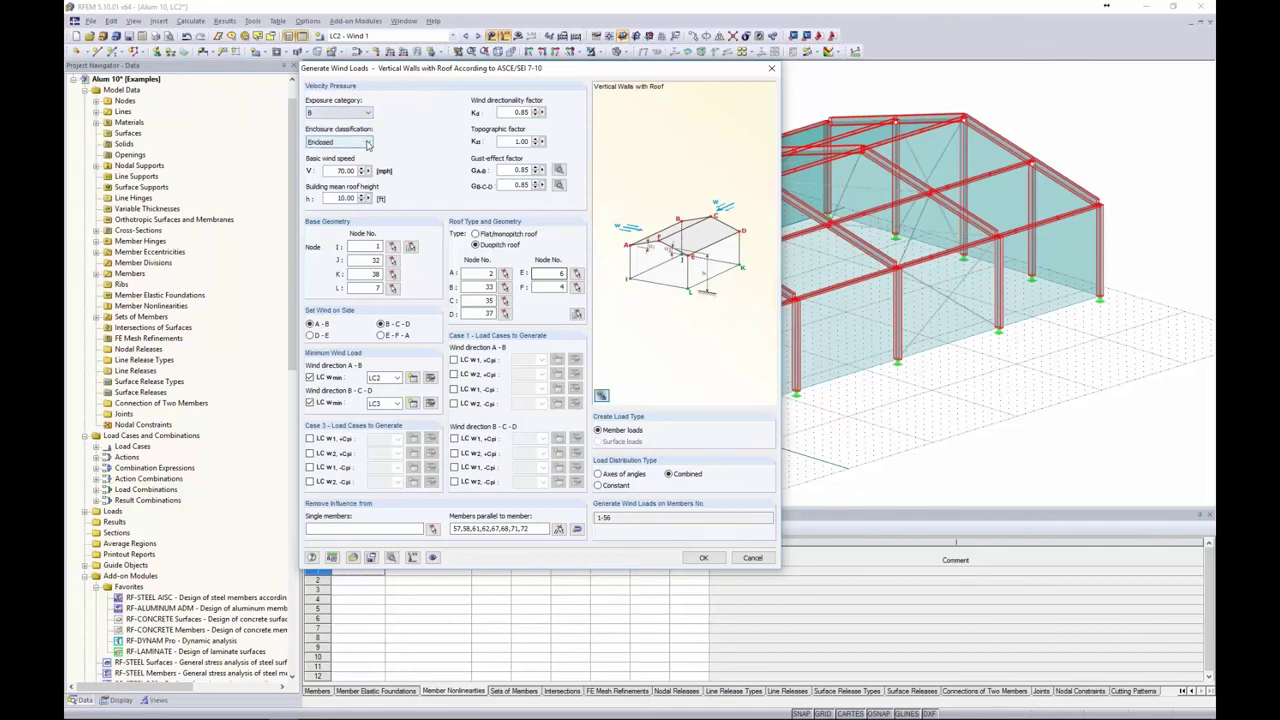
pyautogui.click(367, 144)
pyautogui.click(368, 153)
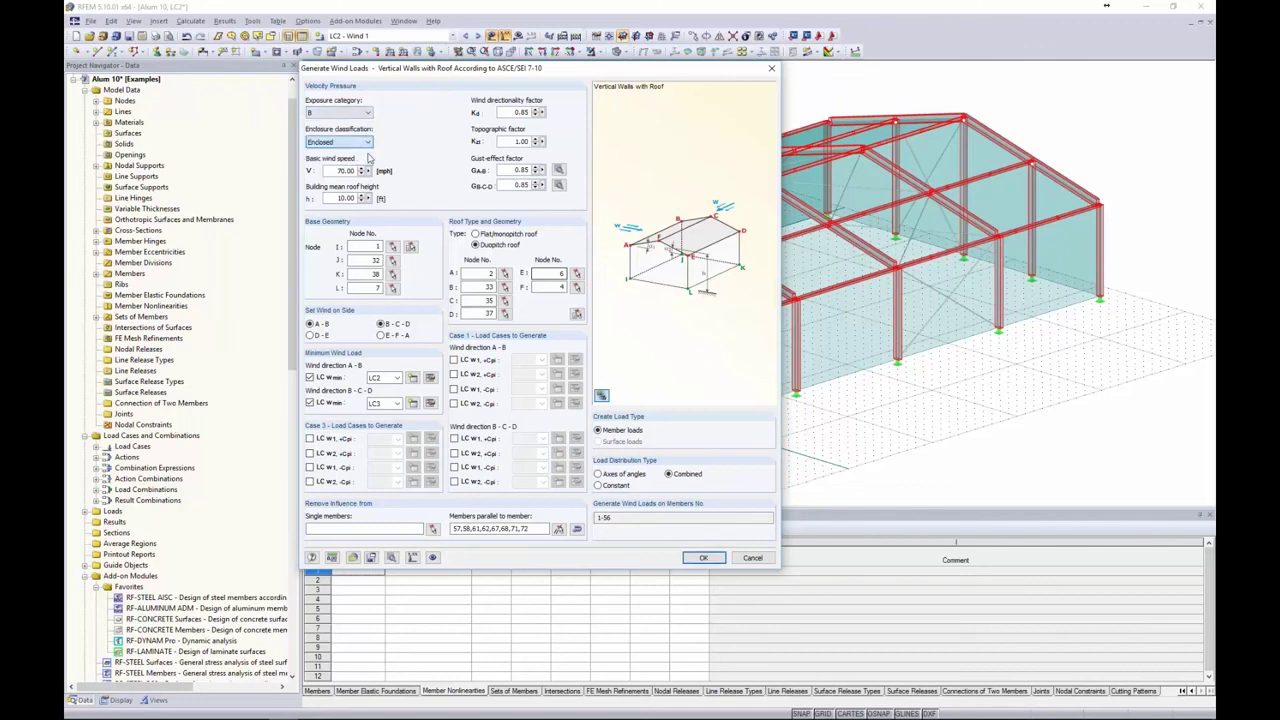
pyautogui.doubleClick(345, 171)
pyautogui.write('70')
pyautogui.press('Tab')
pyautogui.write('8')
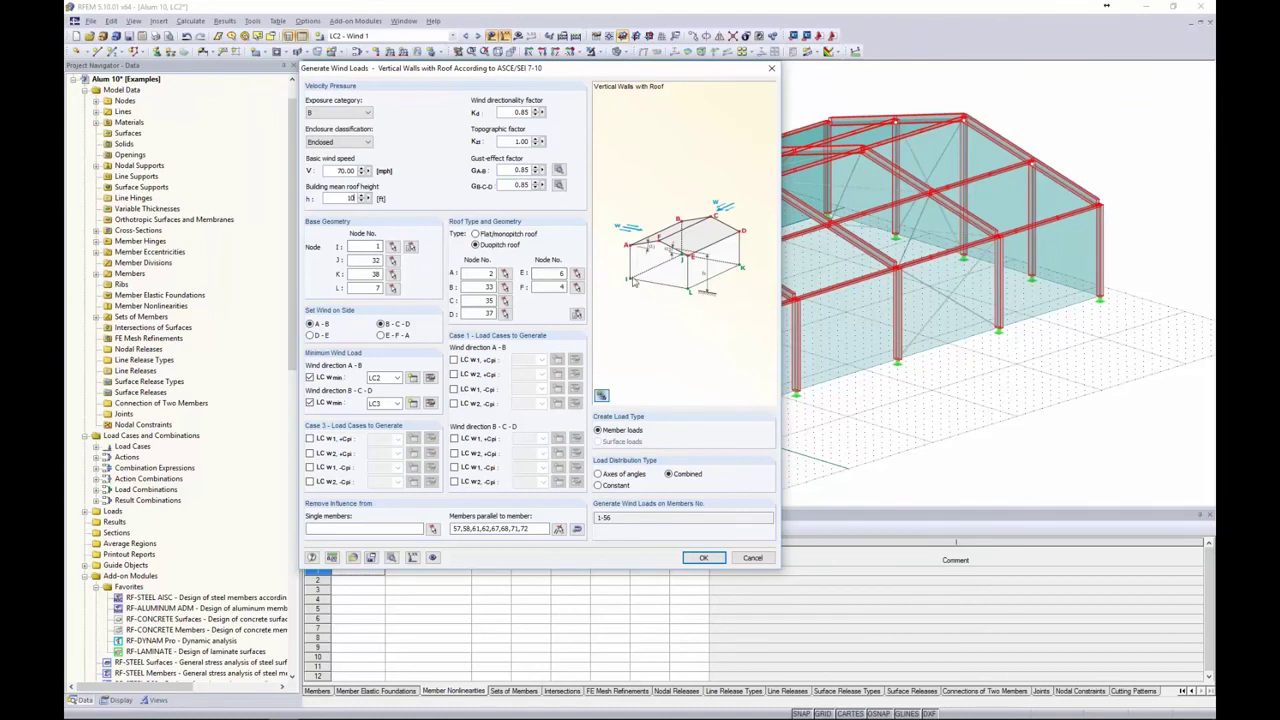
# - Define the building's base geometry for the wind loads by picking the hall's four corner support nodes 1, 32, 38 and 7
pyautogui.click(497, 273)
pyautogui.click(700, 562)
pyautogui.click(410, 246)
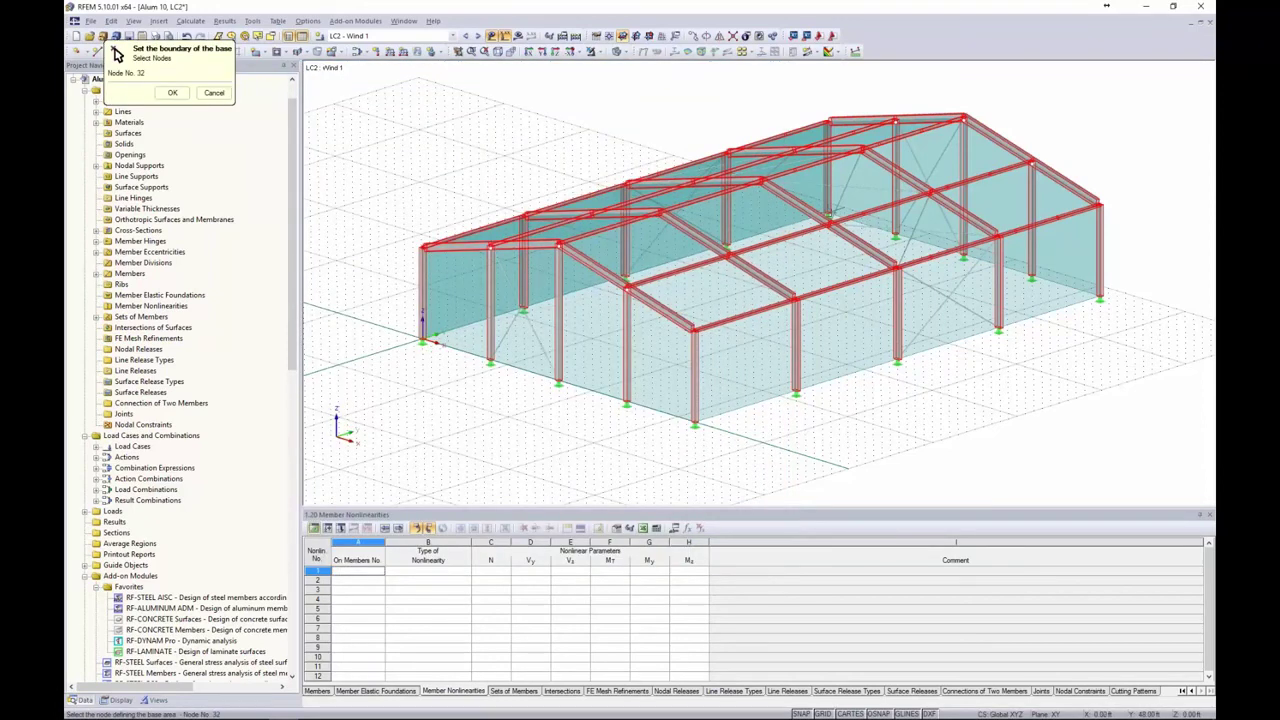
pyautogui.click(1086, 295)
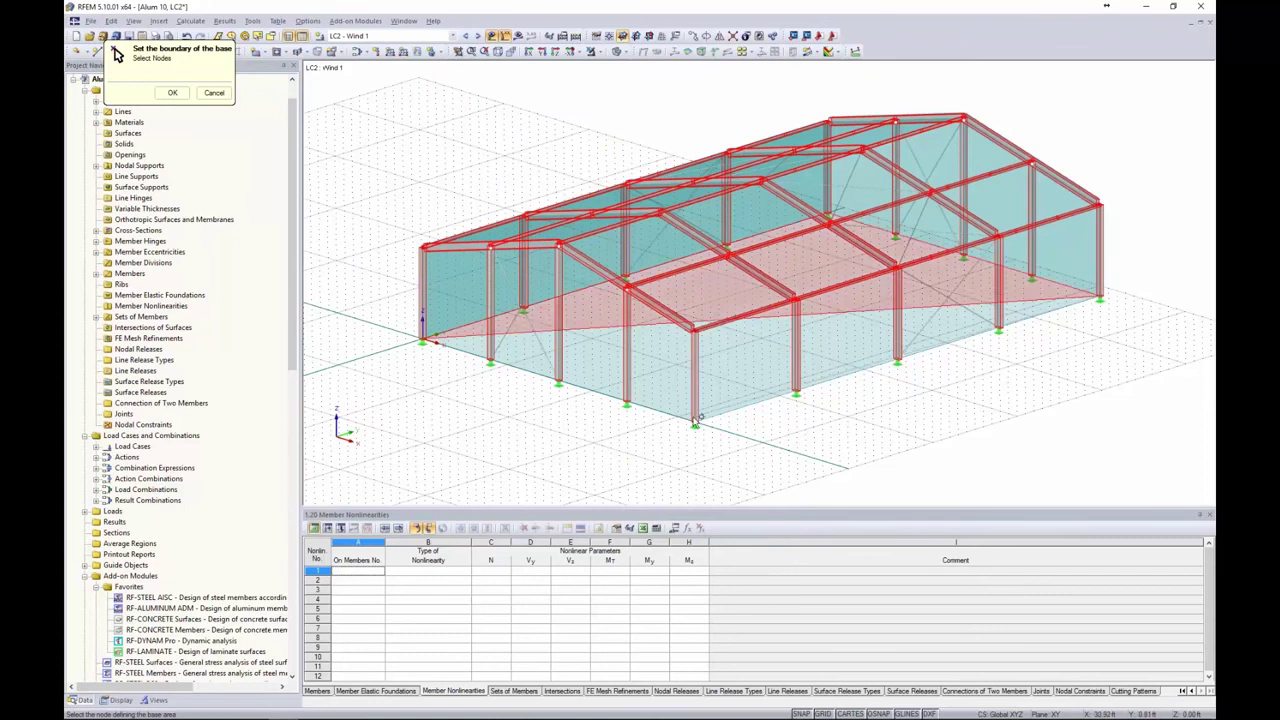
pyautogui.click(694, 424)
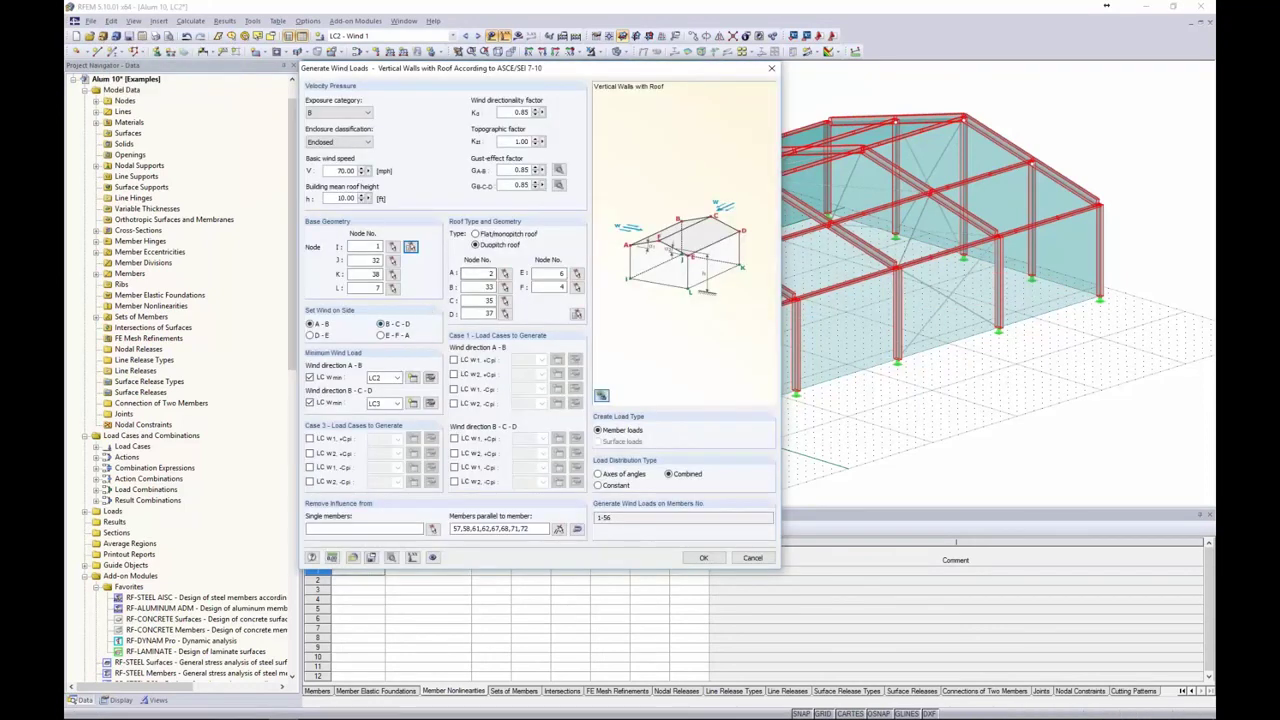
# - Define the duopitch roof geometry for the wind loads by picking boundary nodes 2, 33, 35, 37, 6 and 4
pyautogui.click(578, 315)
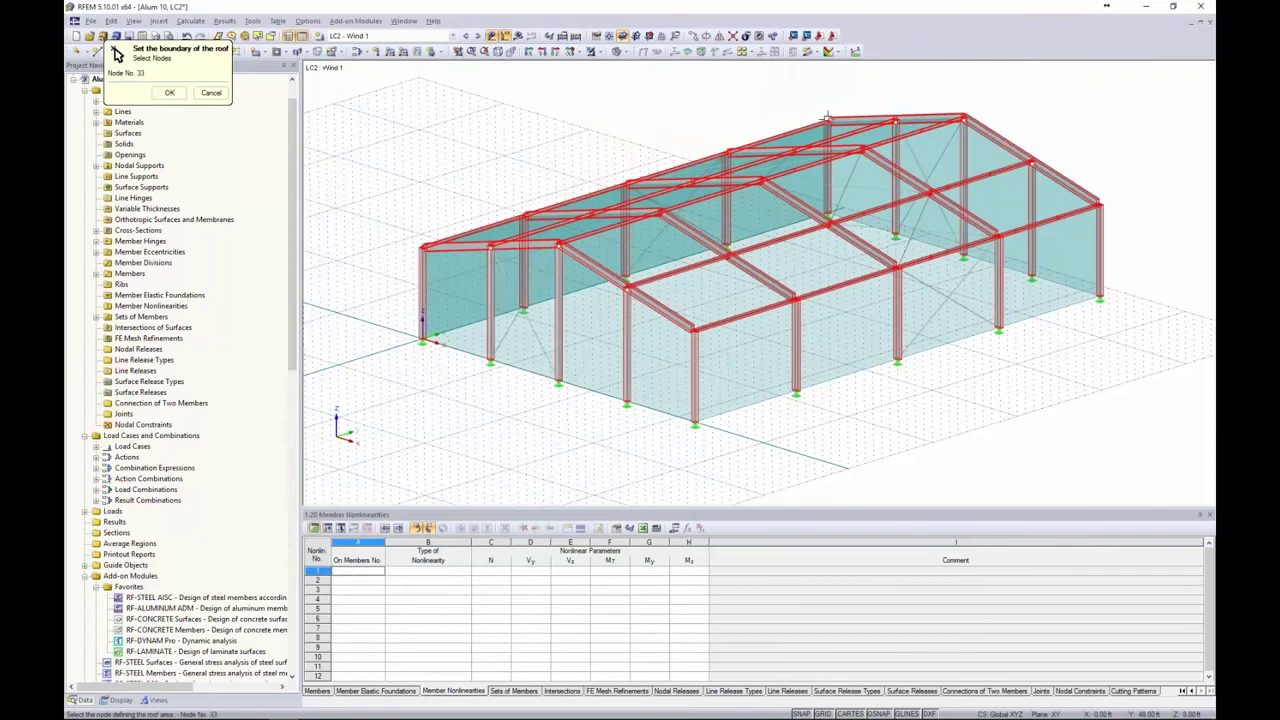
pyautogui.click(966, 115)
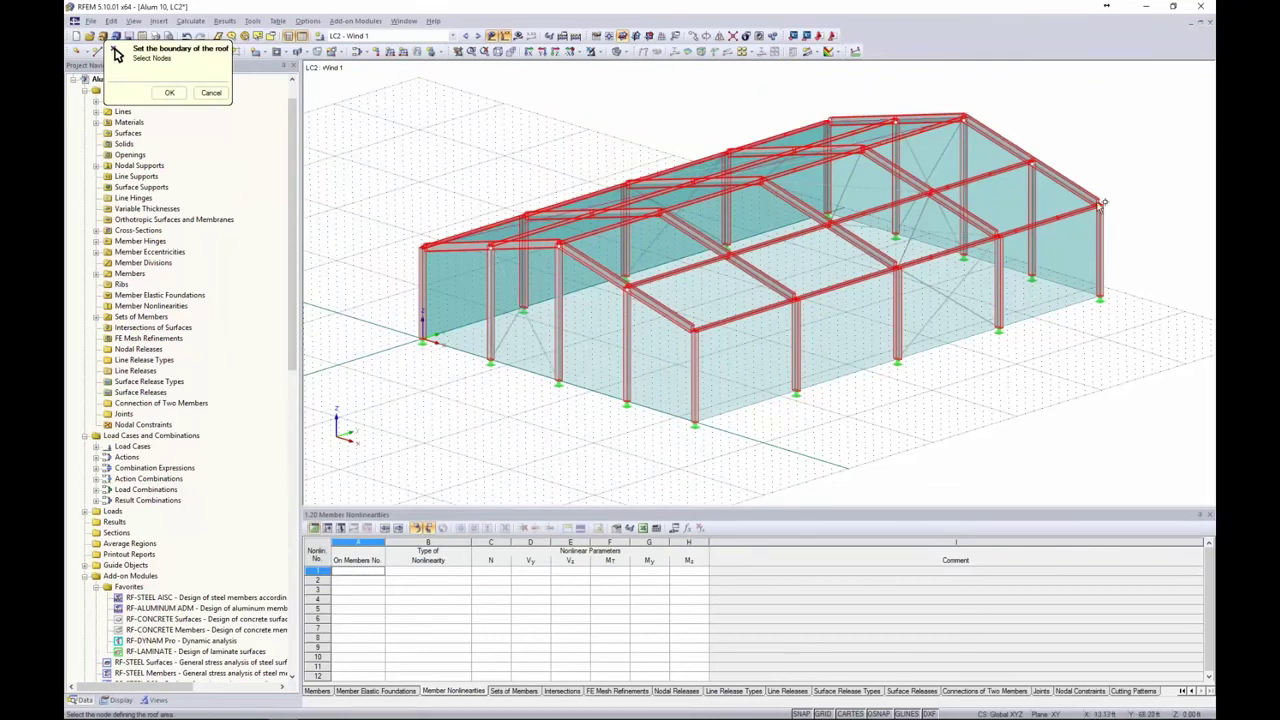
pyautogui.click(688, 328)
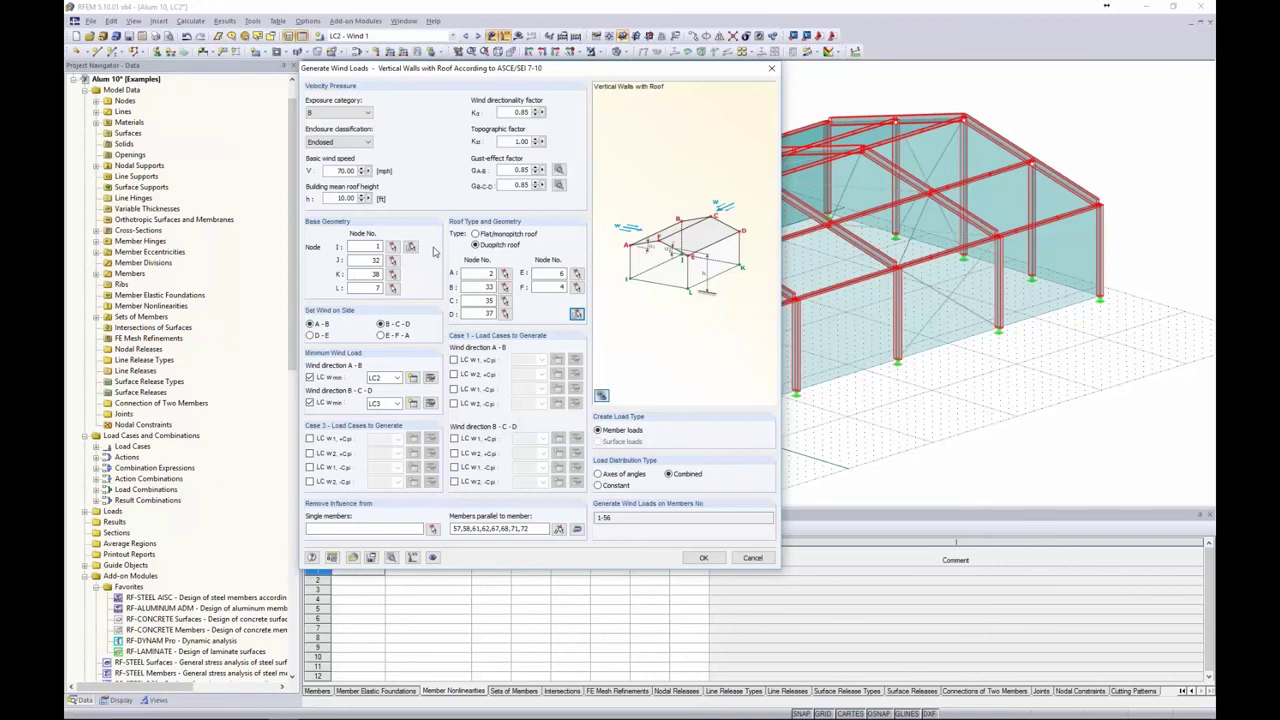
# - Clear the list of parallel members without load influence and exclude the end-wall cross bracing by picking one brace per direction
pyautogui.moveTo(538, 529); pyautogui.dragTo(438, 529)
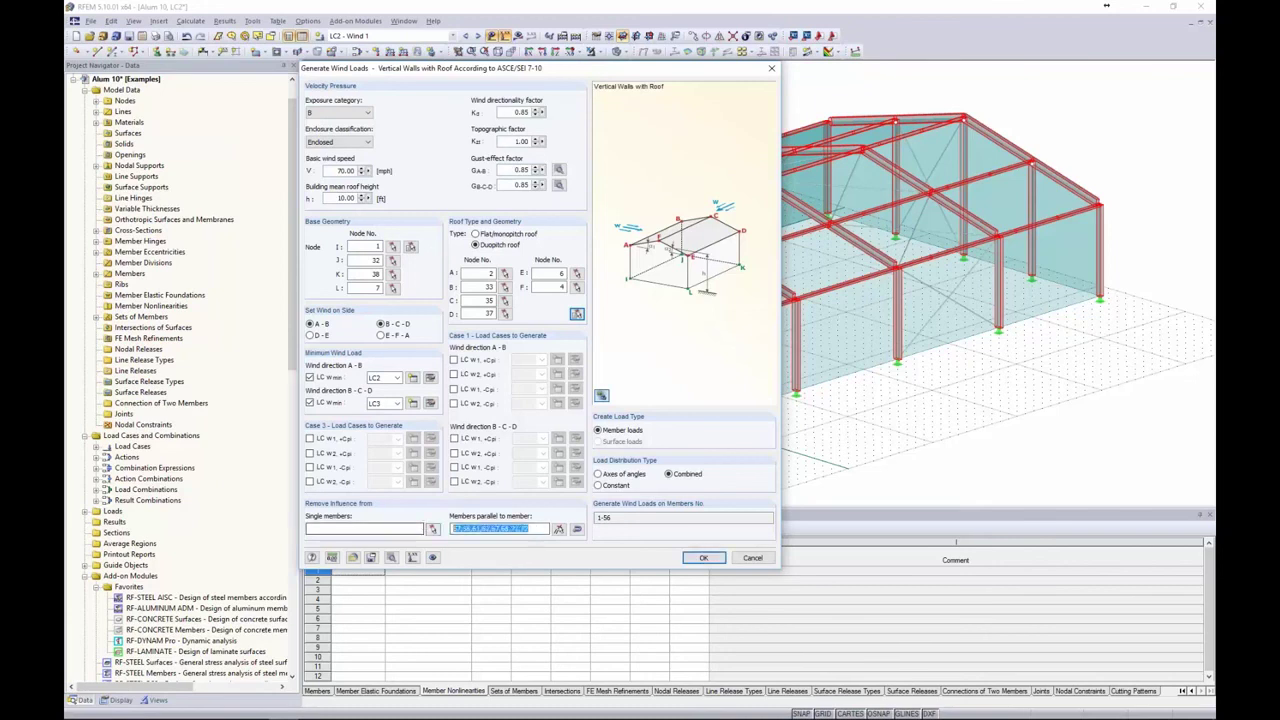
pyautogui.press('Delete')
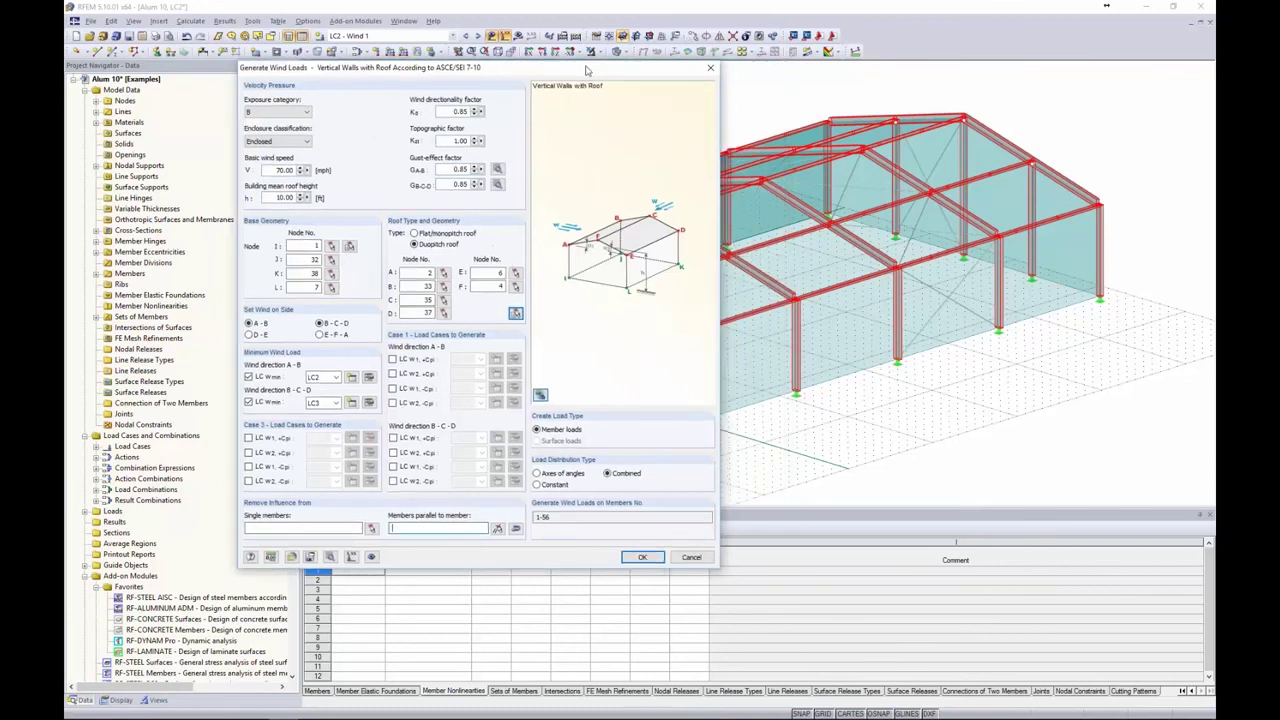
pyautogui.moveTo(652, 70); pyautogui.dragTo(588, 70)
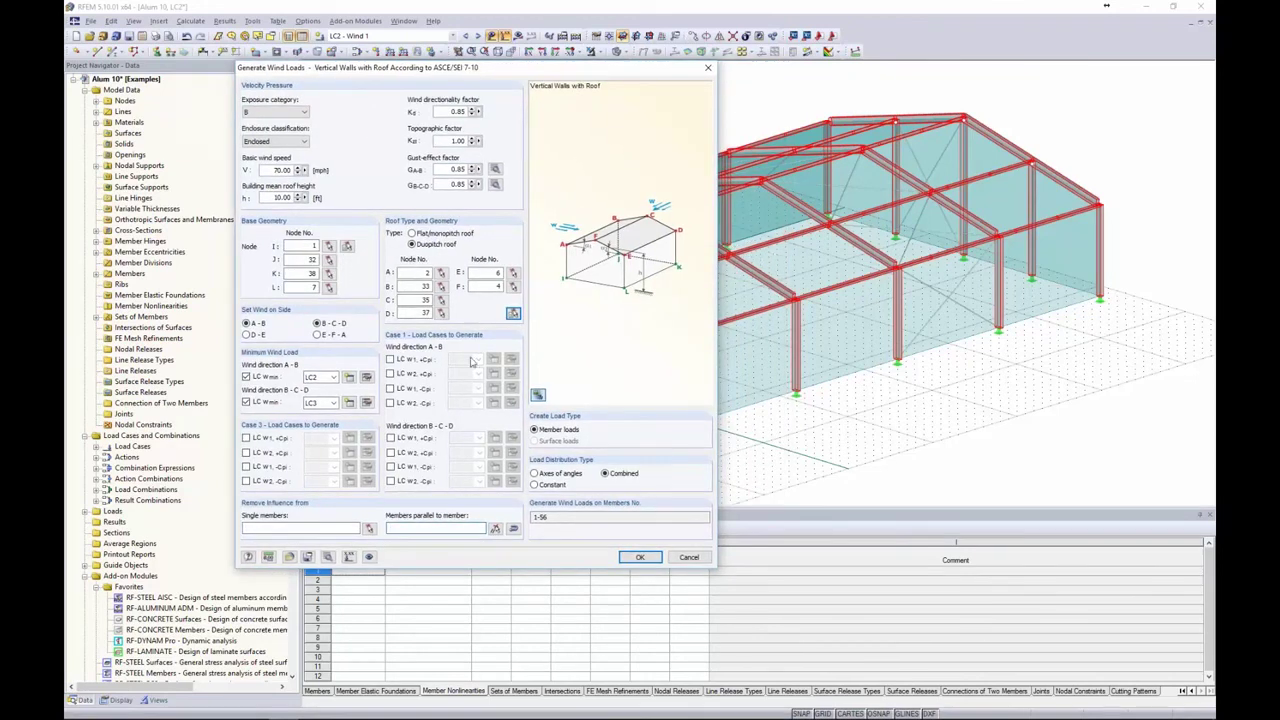
pyautogui.click(495, 530)
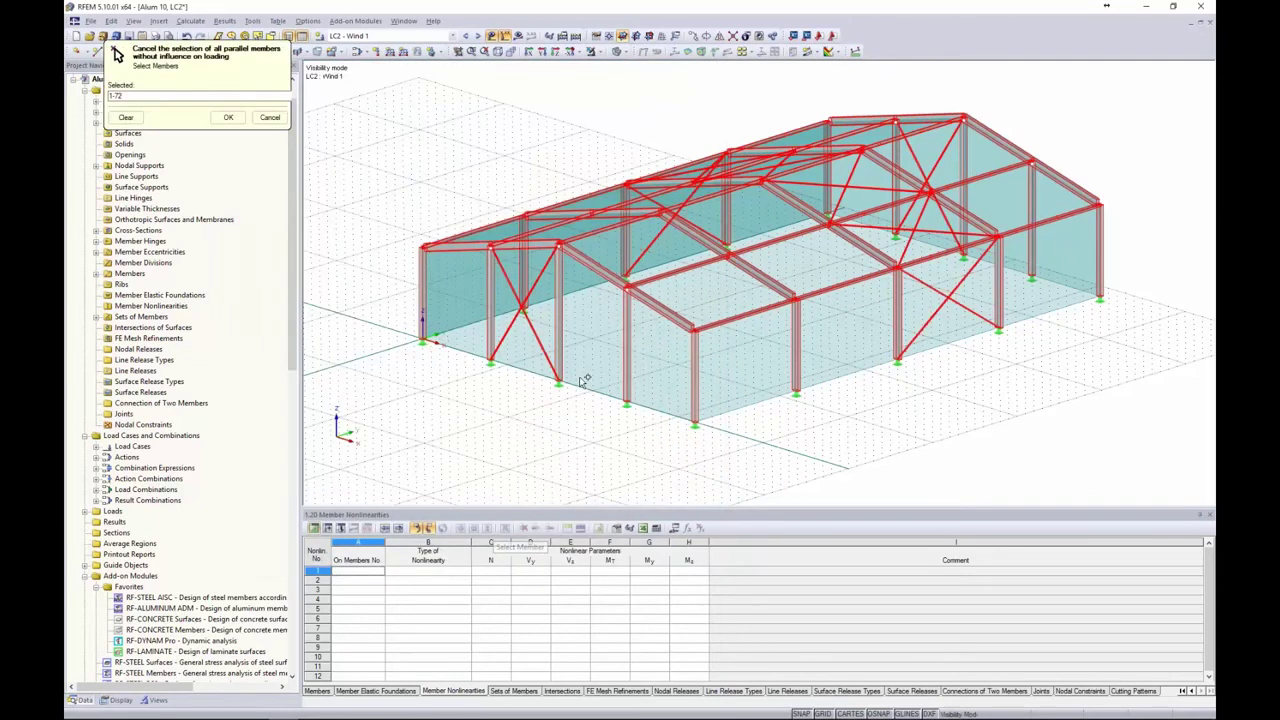
pyautogui.click(535, 332)
pyautogui.click(535, 285)
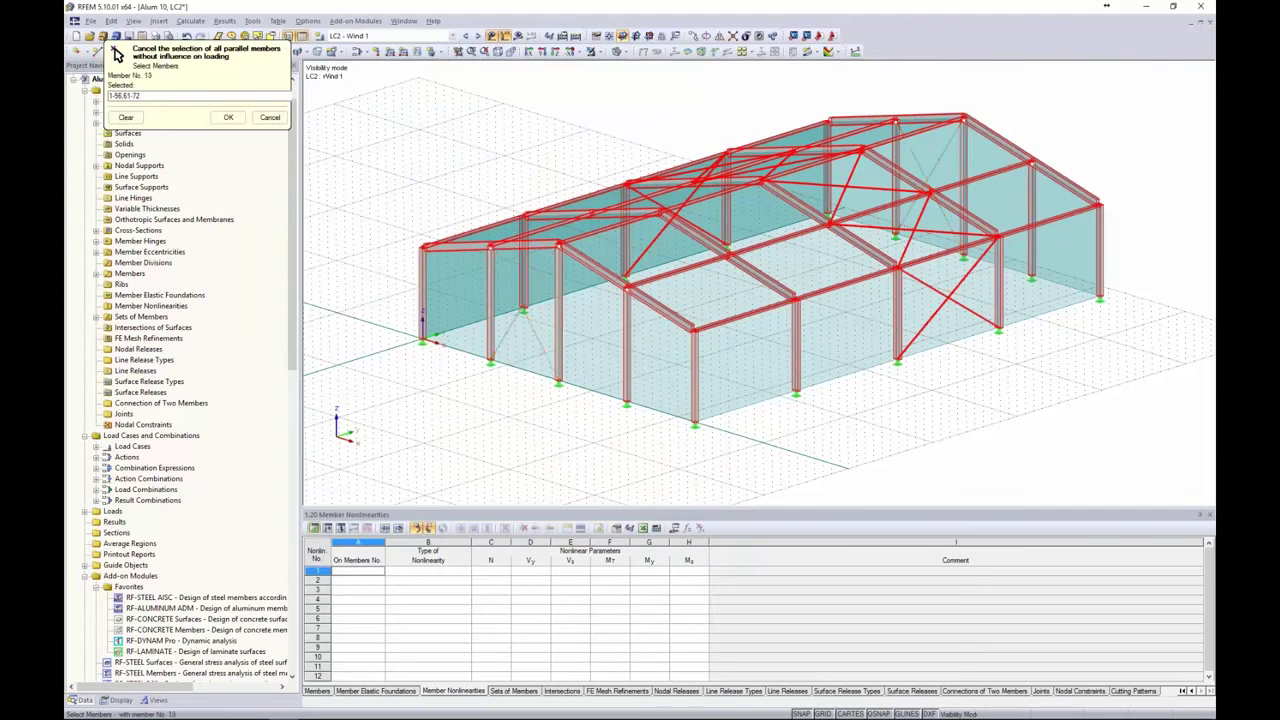
# - Exclude the side-wall and roof cross bracing in the same way so only members 1-56 receive wind loads, and accept the selection
pyautogui.click(934, 290)
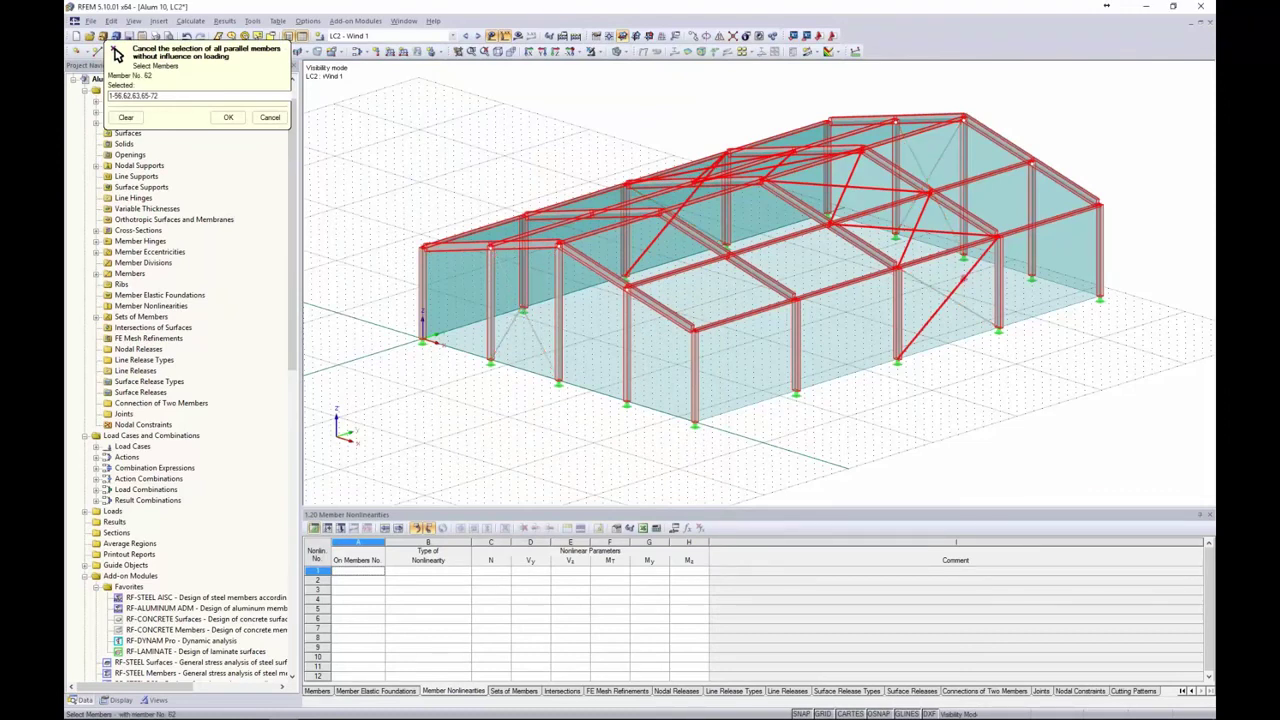
pyautogui.click(960, 281)
pyautogui.click(924, 229)
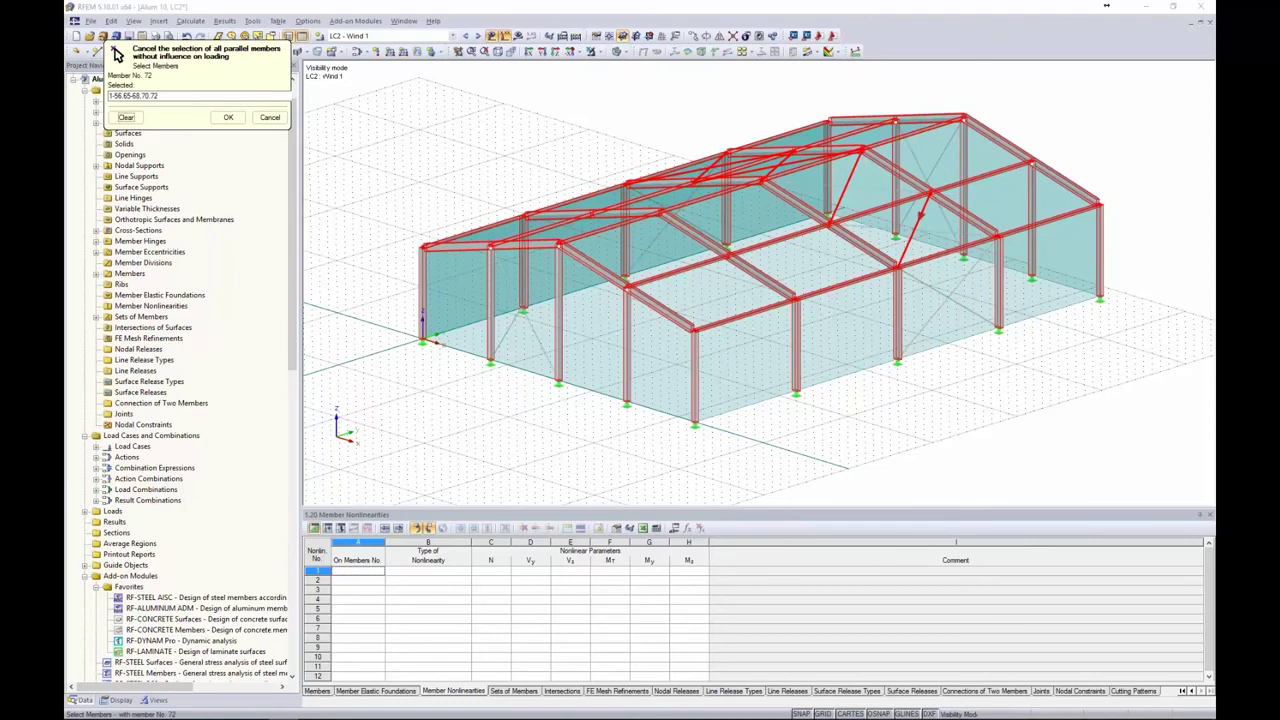
pyautogui.click(918, 220)
pyautogui.keyDown('ctrl'); pyautogui.moveTo(762, 245); pyautogui.dragTo(800, 280, button='middle'); pyautogui.keyUp('ctrl')
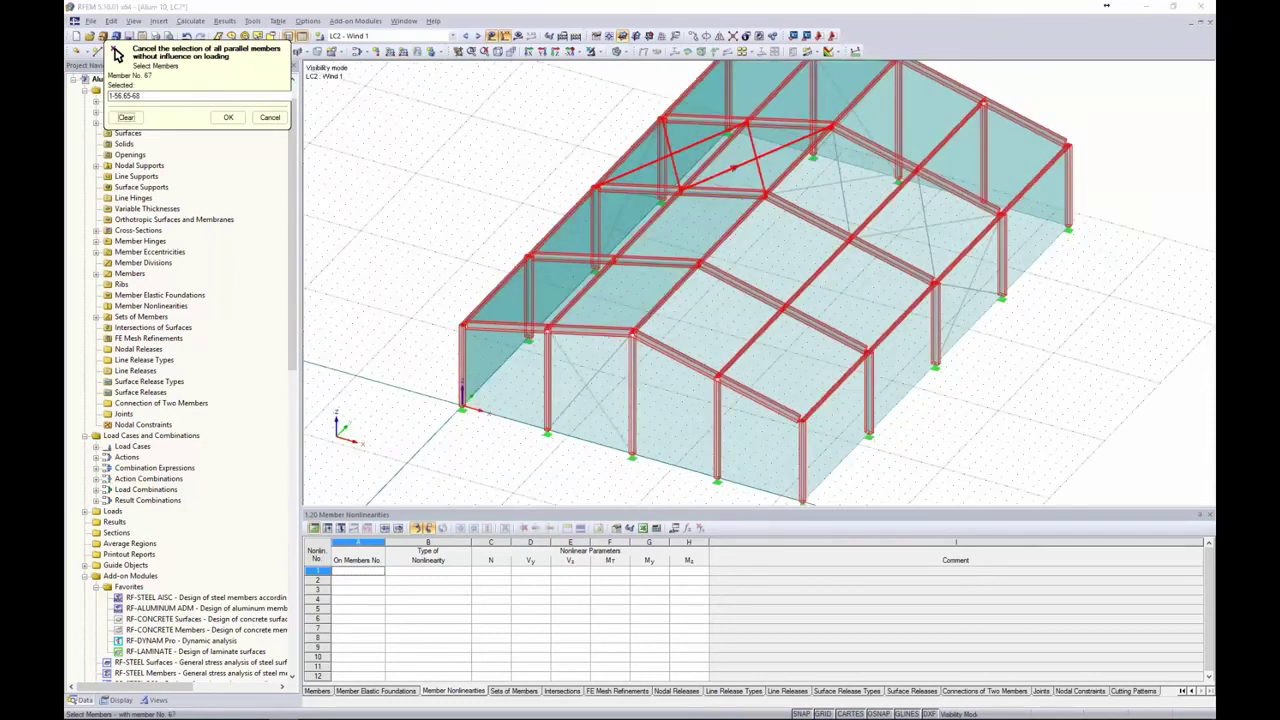
pyautogui.click(742, 165)
pyautogui.click(752, 145)
pyautogui.keyDown('ctrl'); pyautogui.moveTo(645, 355); pyautogui.dragTo(530, 300, button='middle'); pyautogui.keyUp('ctrl')
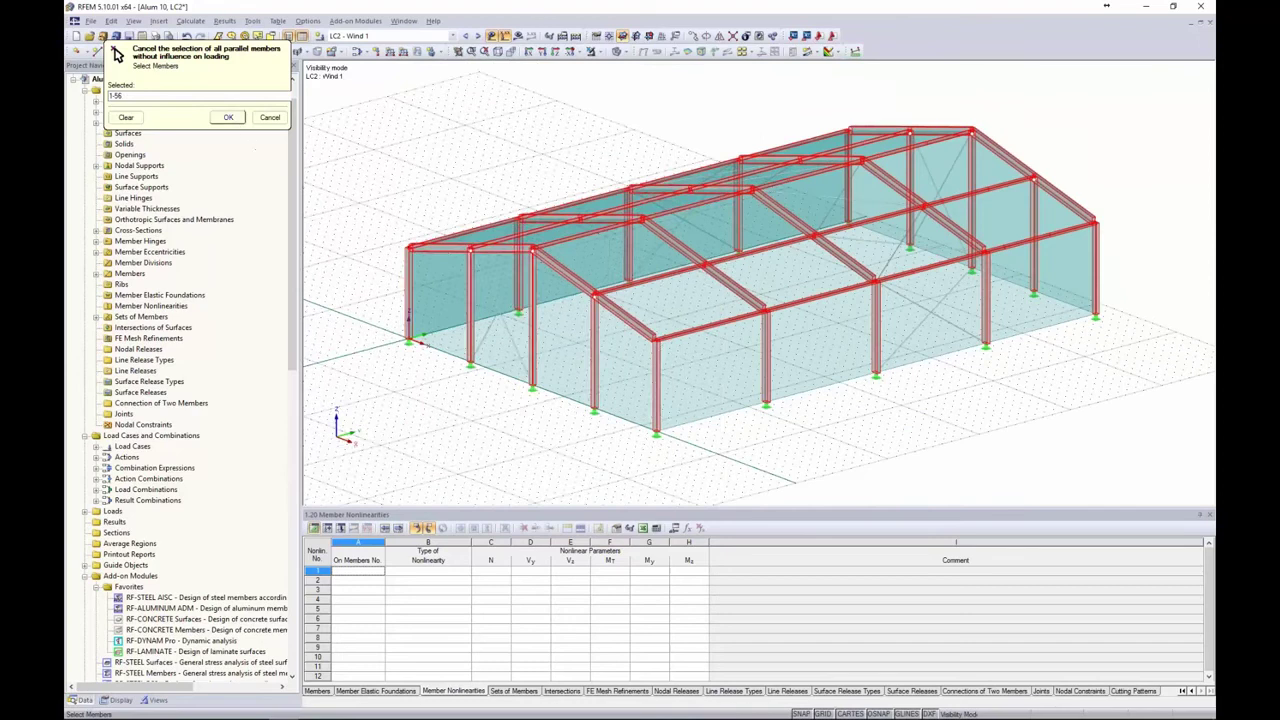
pyautogui.click(228, 117)
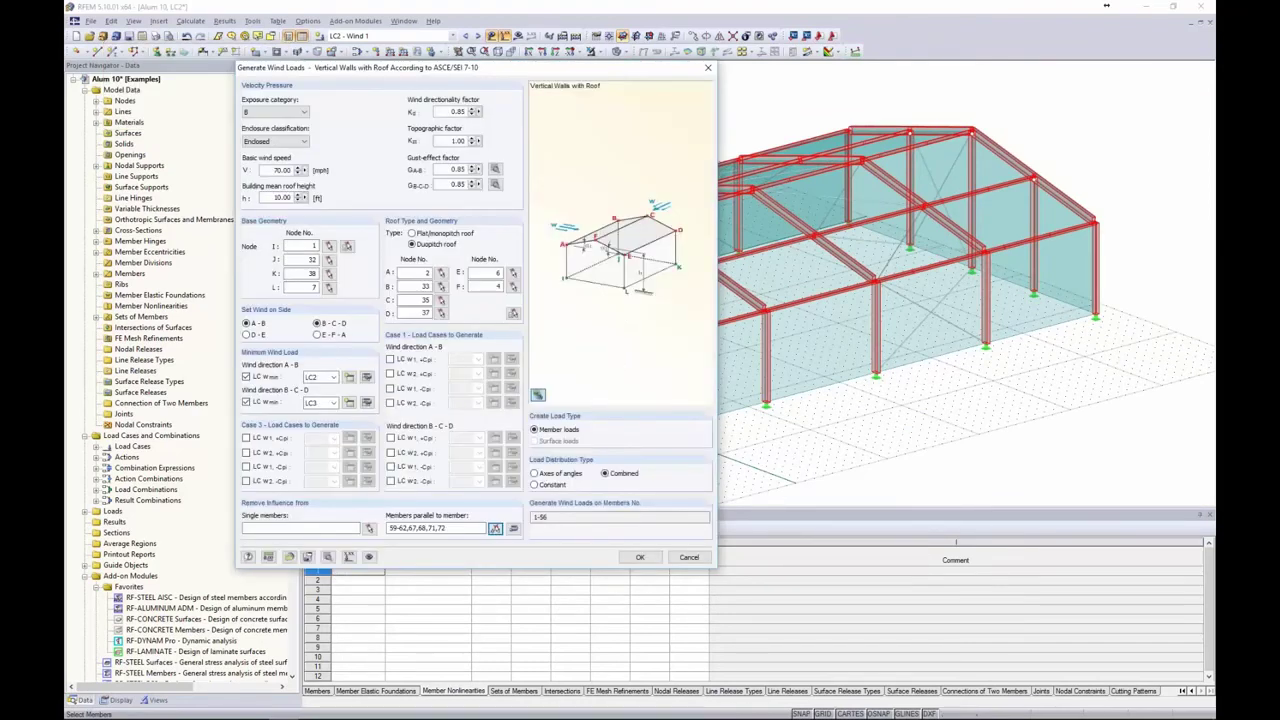
# - Generate the wind loads as member loads, with minimum wind direction A-B assigned to LC2 and B-C-D to LC3
pyautogui.click(630, 557)
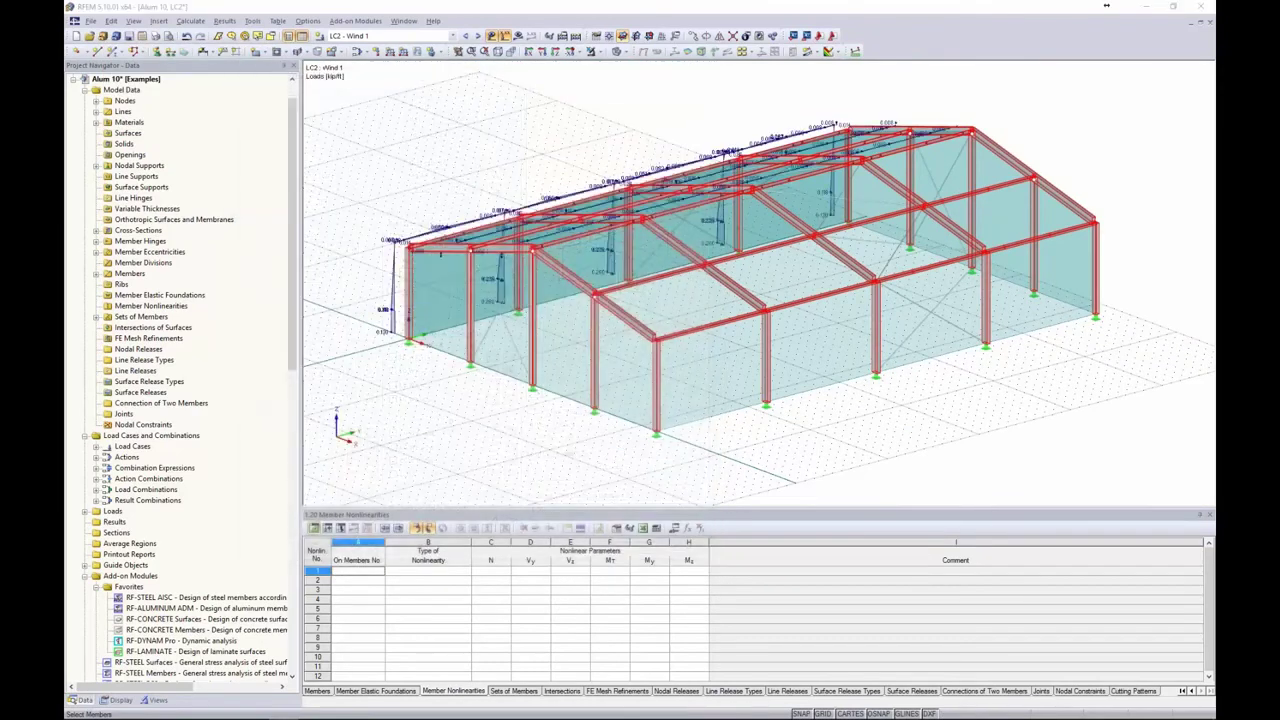
pyautogui.click(833, 540)
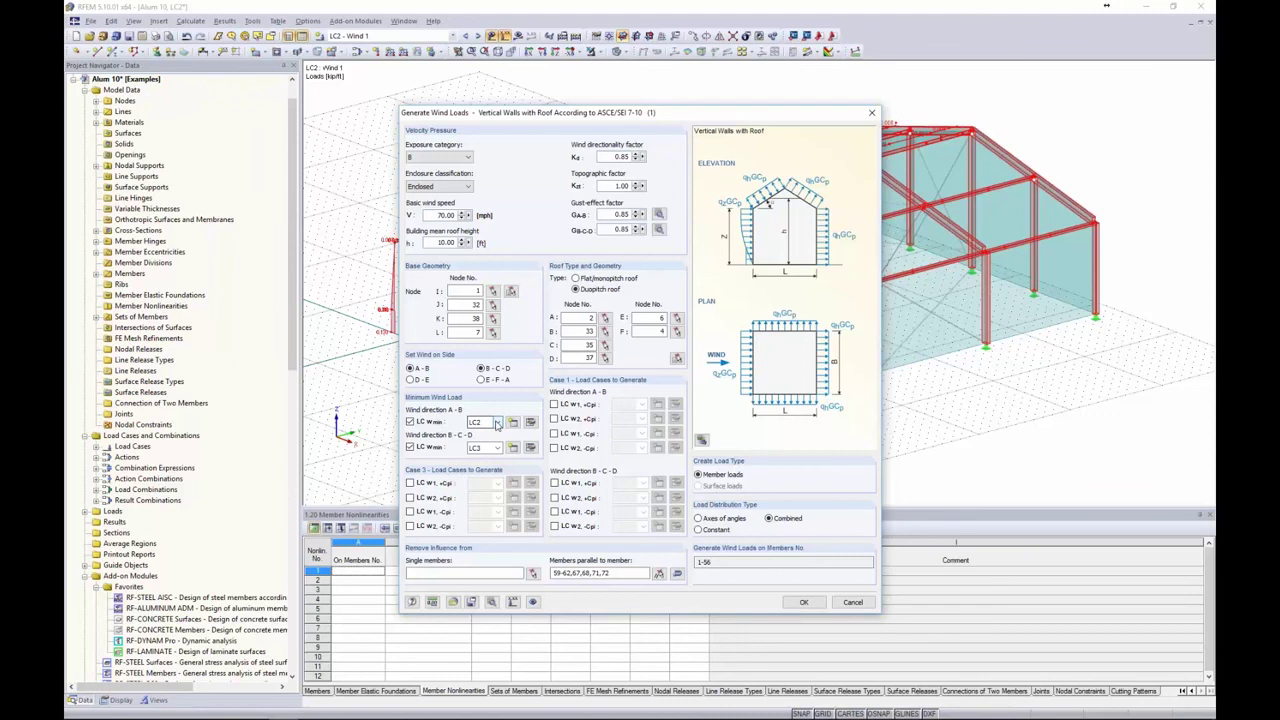
pyautogui.click(497, 424)
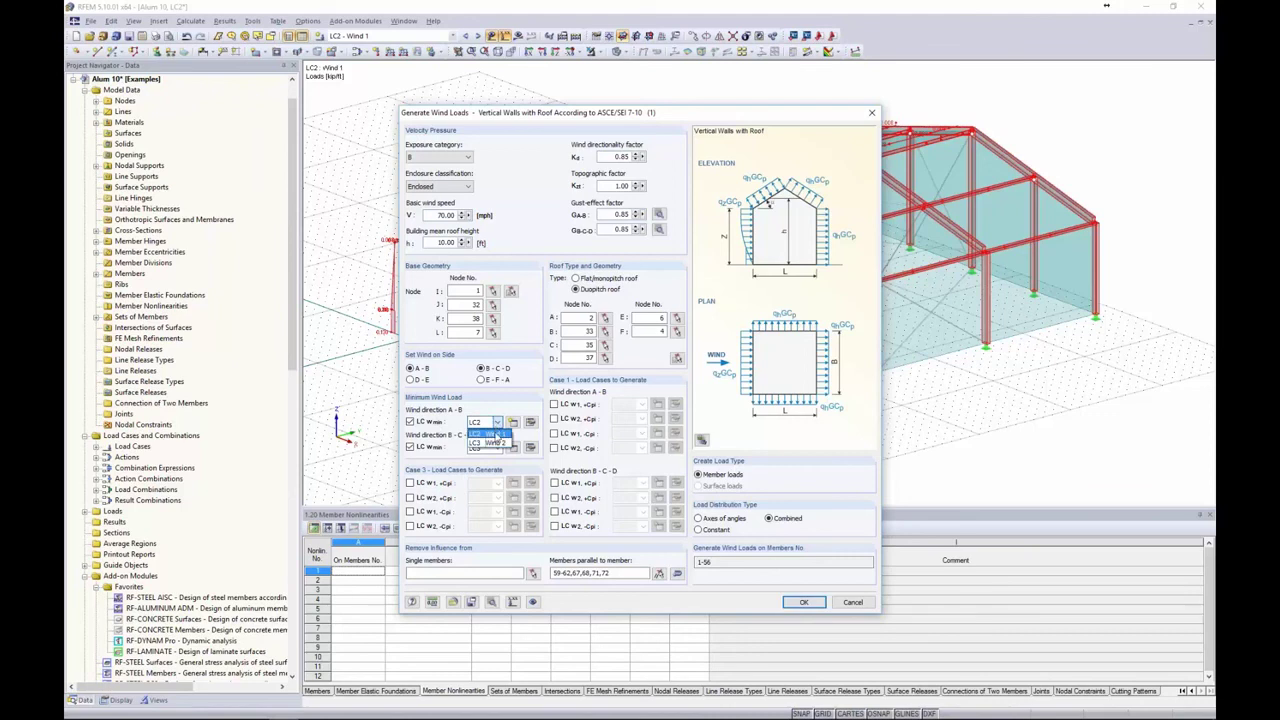
pyautogui.click(497, 434)
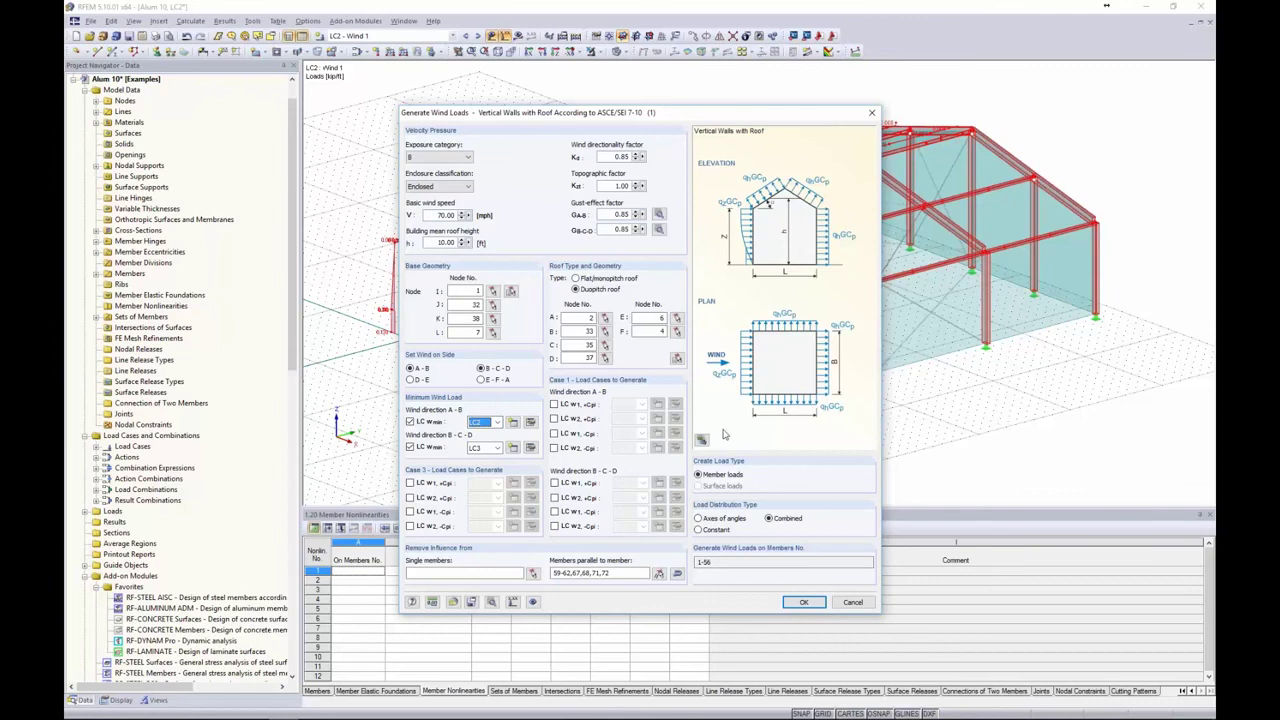
pyautogui.click(701, 440)
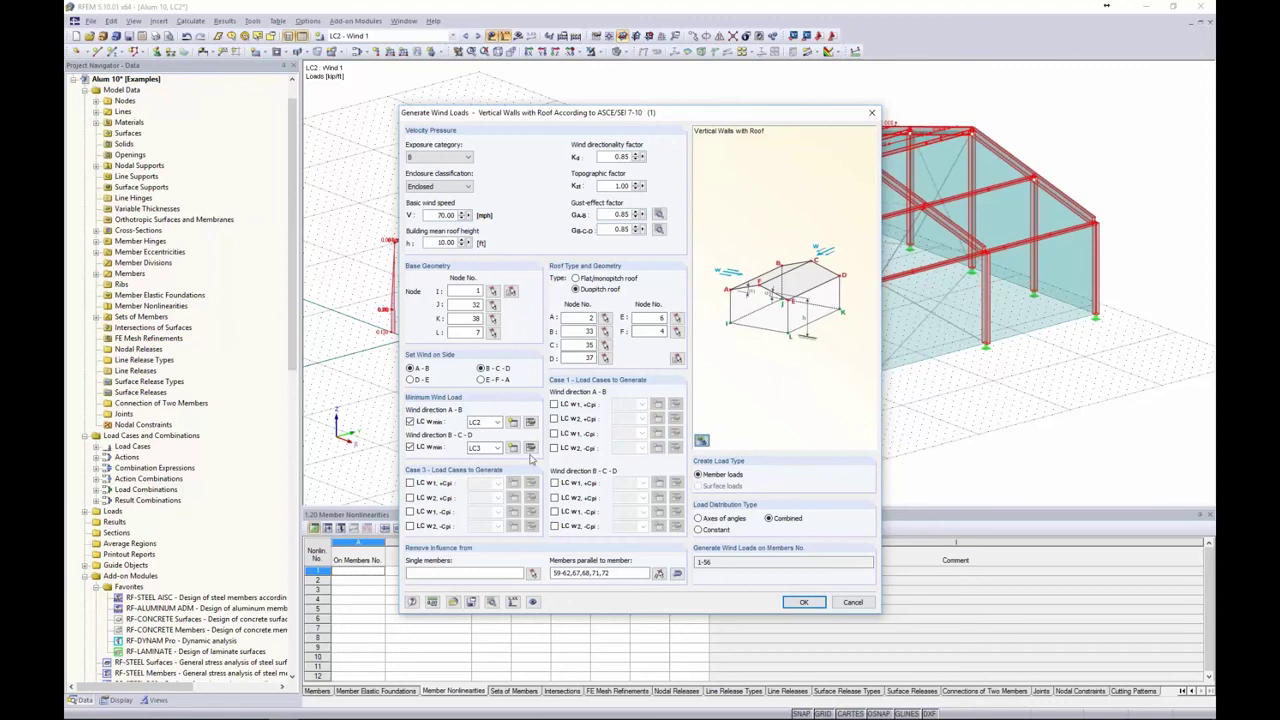
pyautogui.click(803, 601)
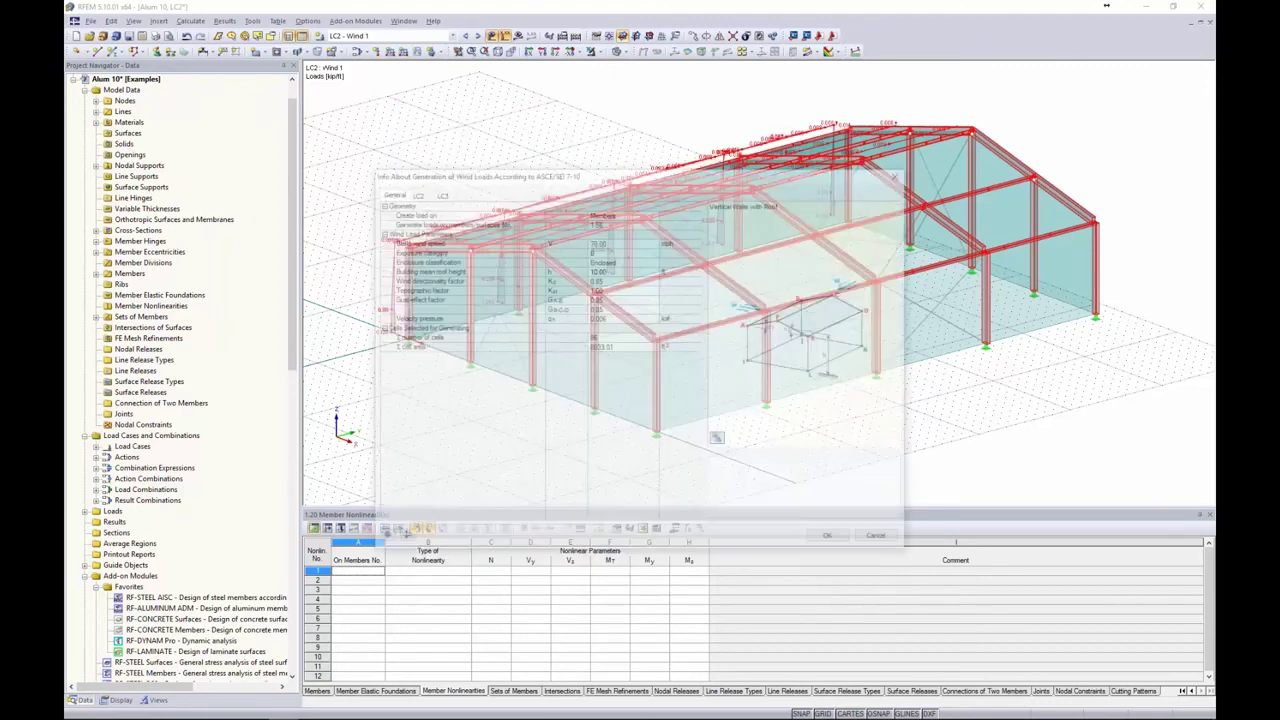
pyautogui.click(828, 536)
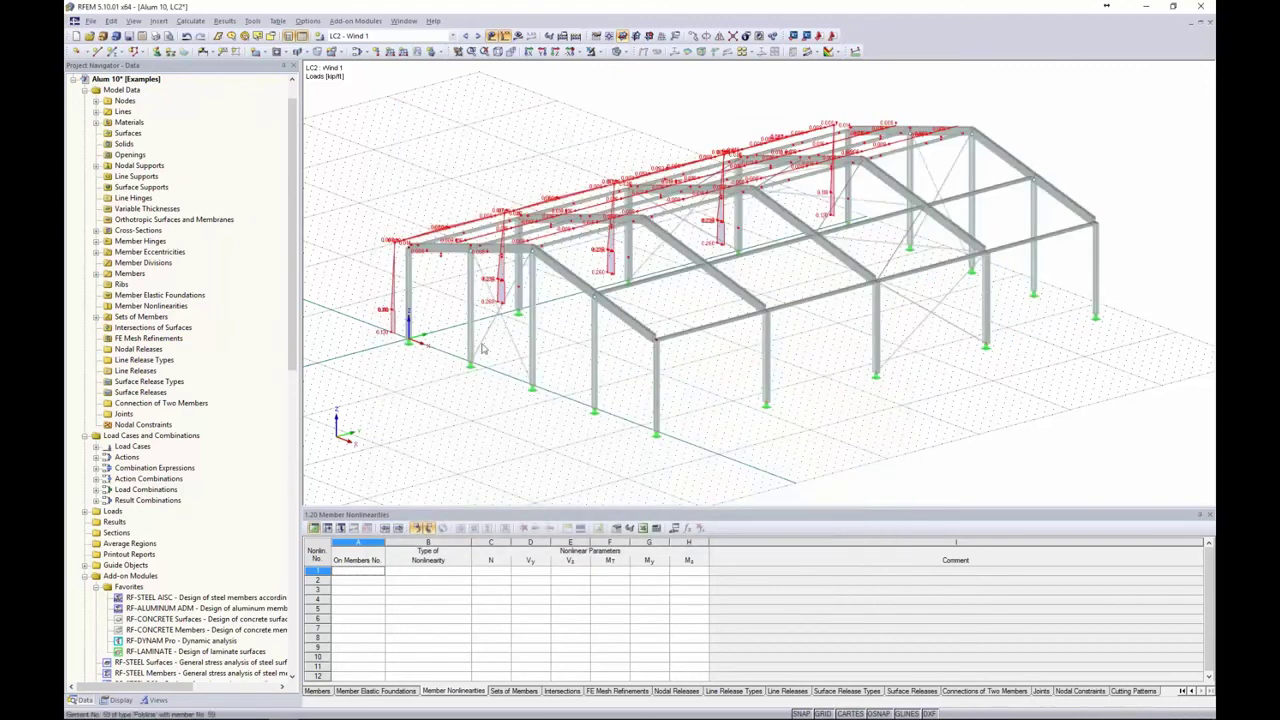
# - Display LC3 - Wind 2 and toggle its generated load between the overall area display and separate member loads
pyautogui.click(446, 220)
pyautogui.moveTo(446, 220); pyautogui.dragTo(457, 236, button='middle')
pyautogui.click(478, 36)
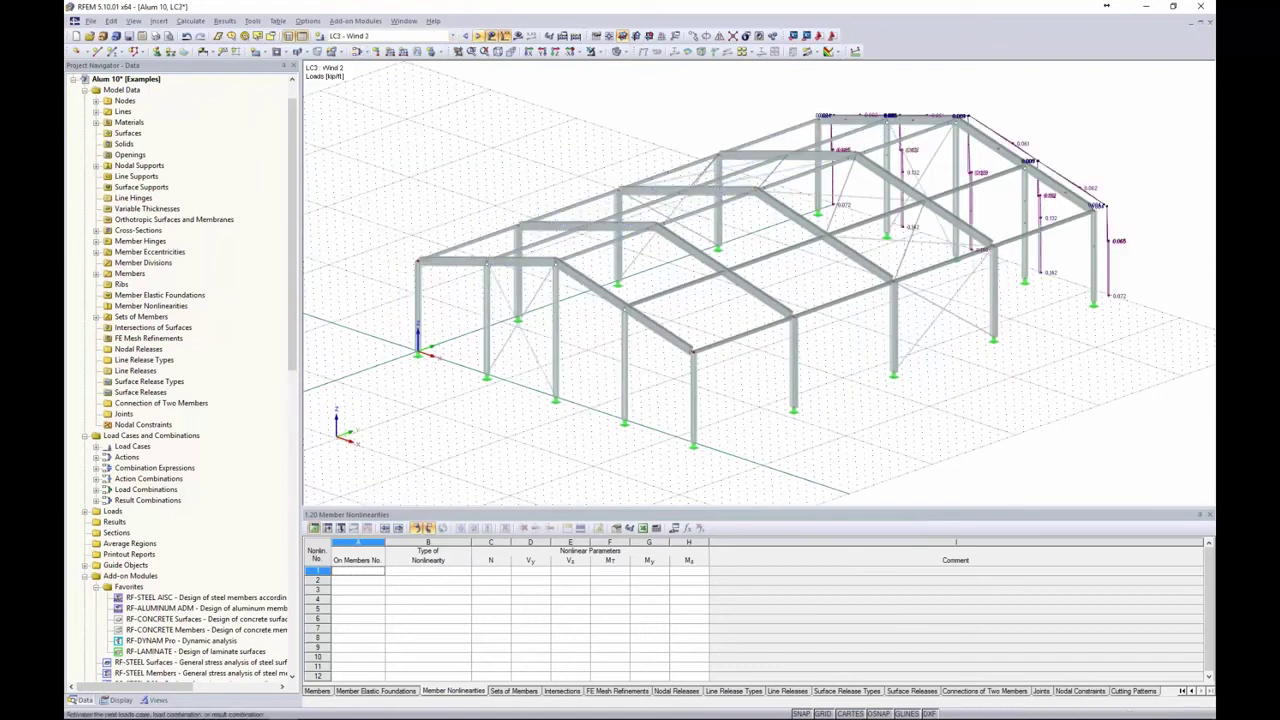
pyautogui.rightClick(976, 212)
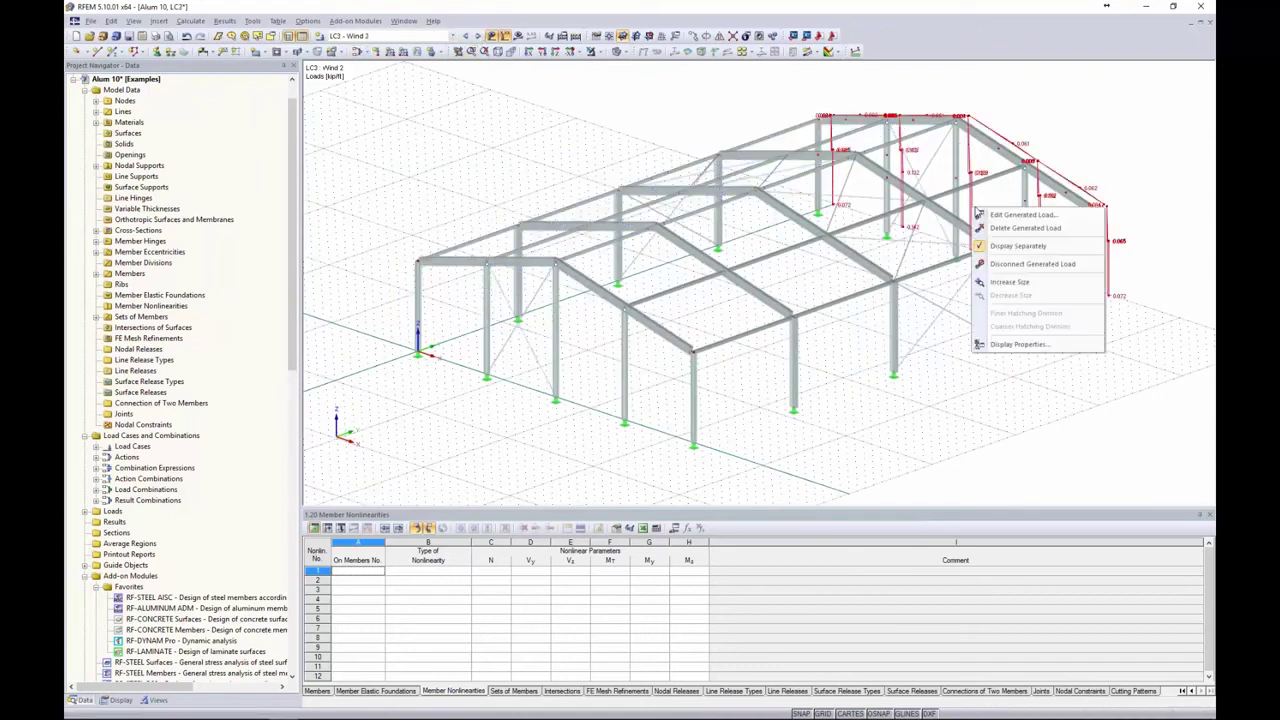
pyautogui.click(1018, 245)
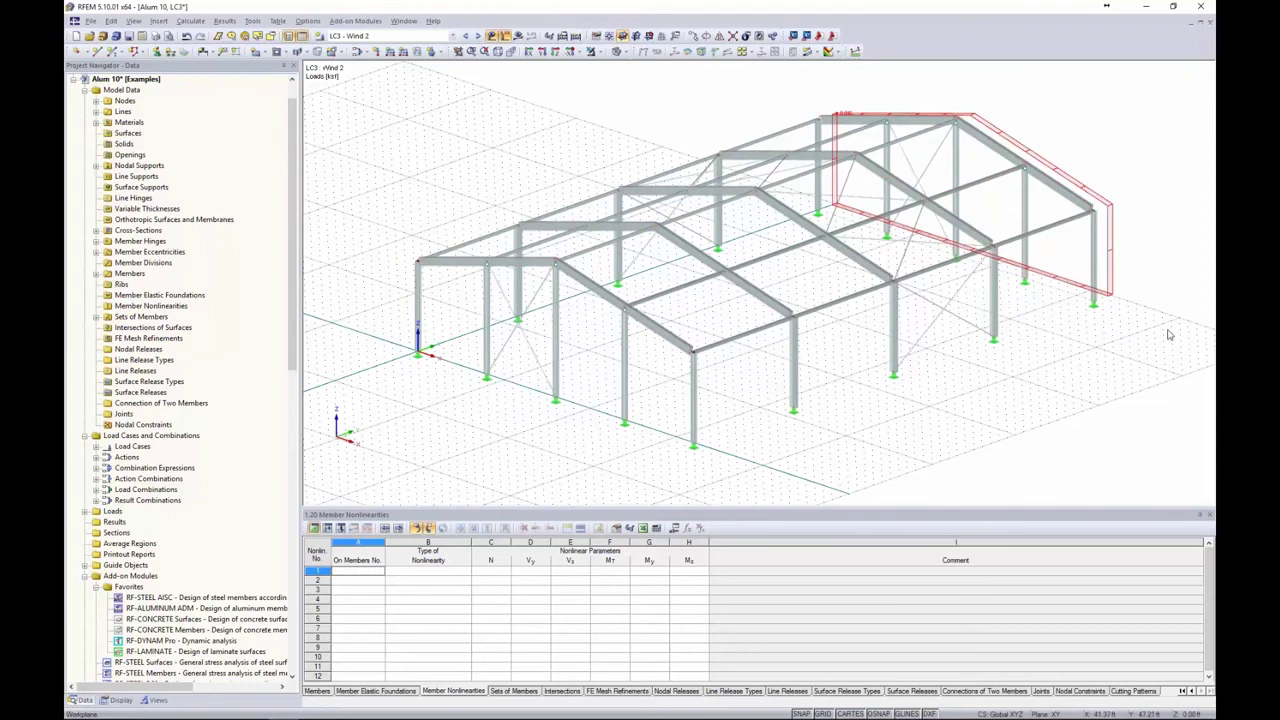
pyautogui.rightClick(1122, 256)
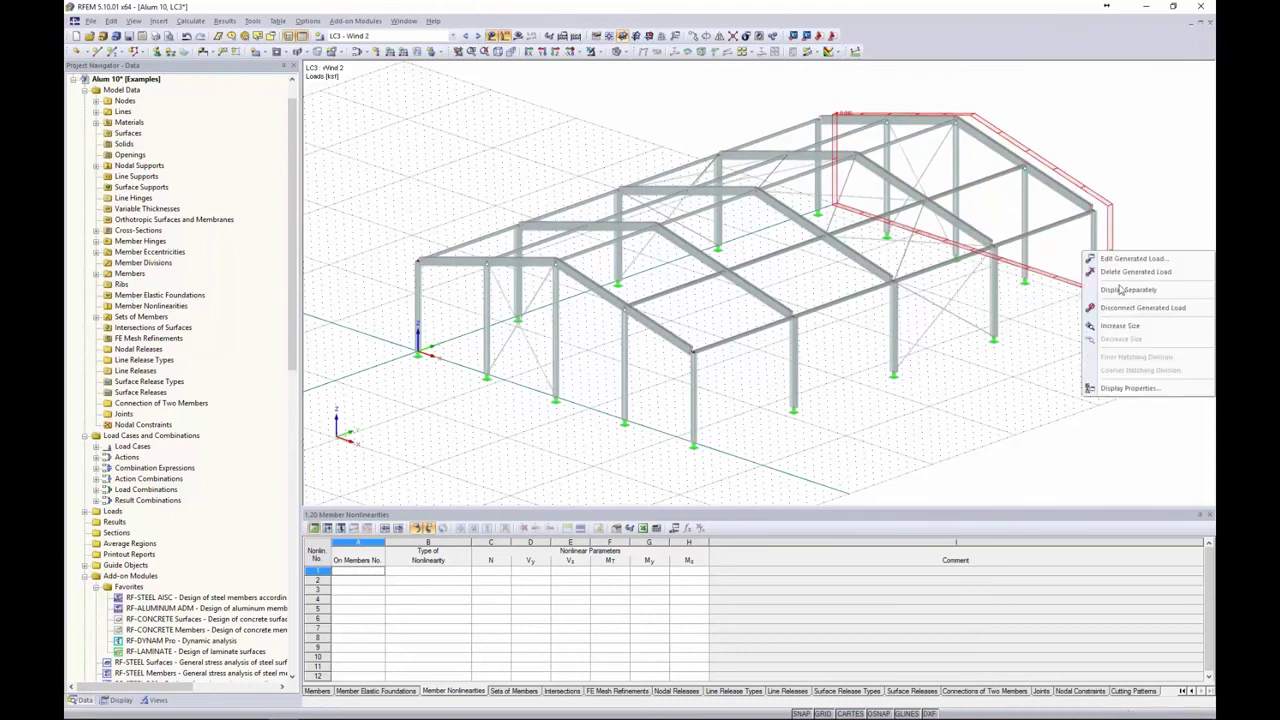
pyautogui.click(1121, 289)
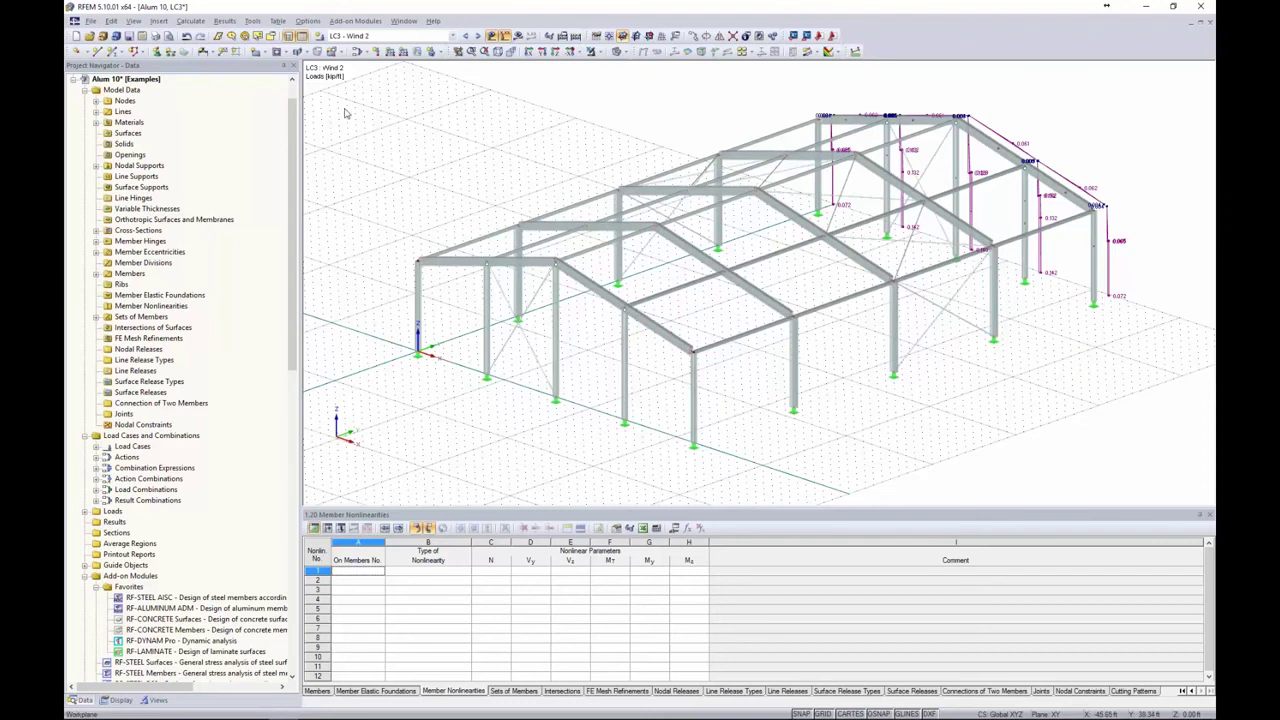
# - Step through the loads of the combinations from CO1 - 1.4D to CO4 - 0.9D + W1
pyautogui.click(453, 36)
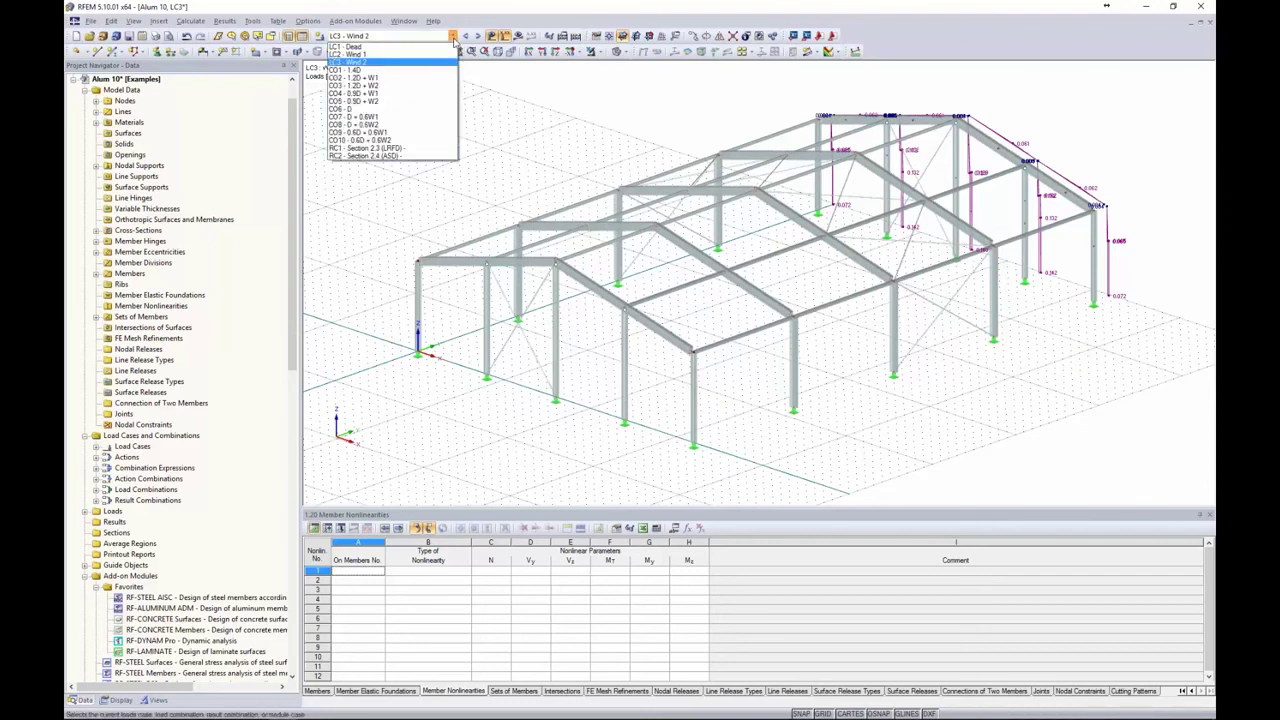
pyautogui.click(425, 70)
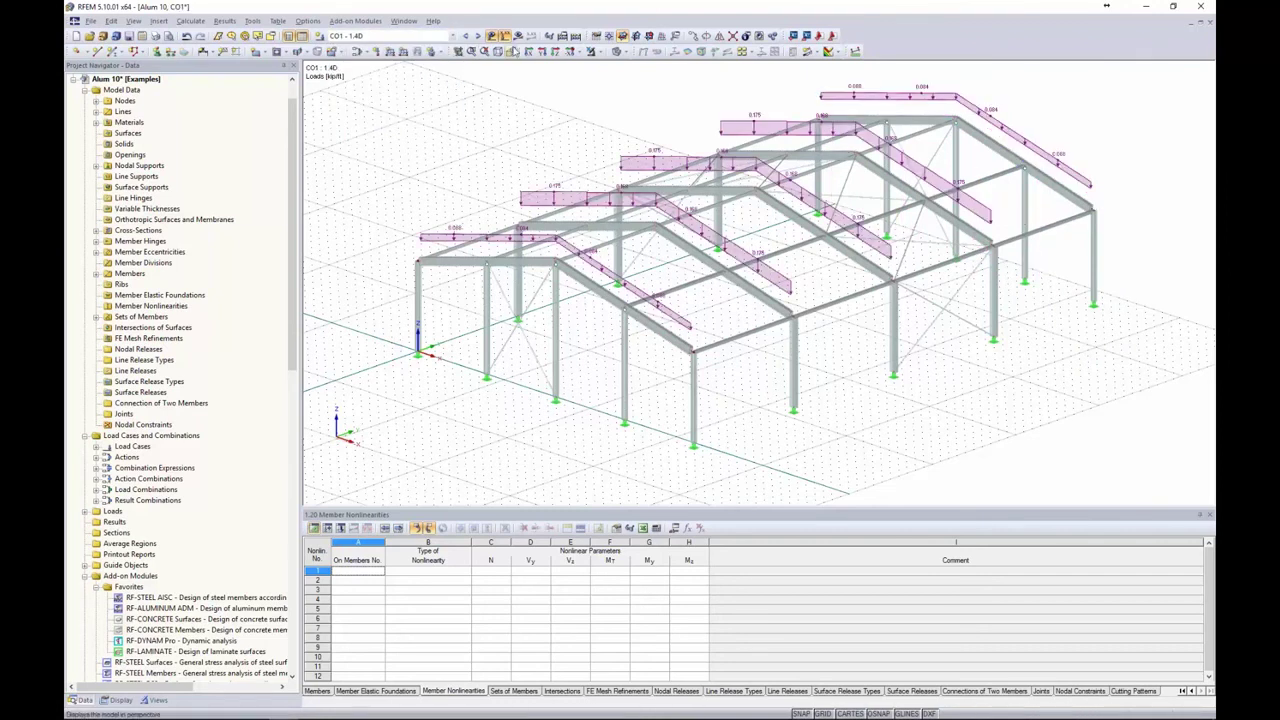
pyautogui.click(477, 36)
pyautogui.click(479, 36)
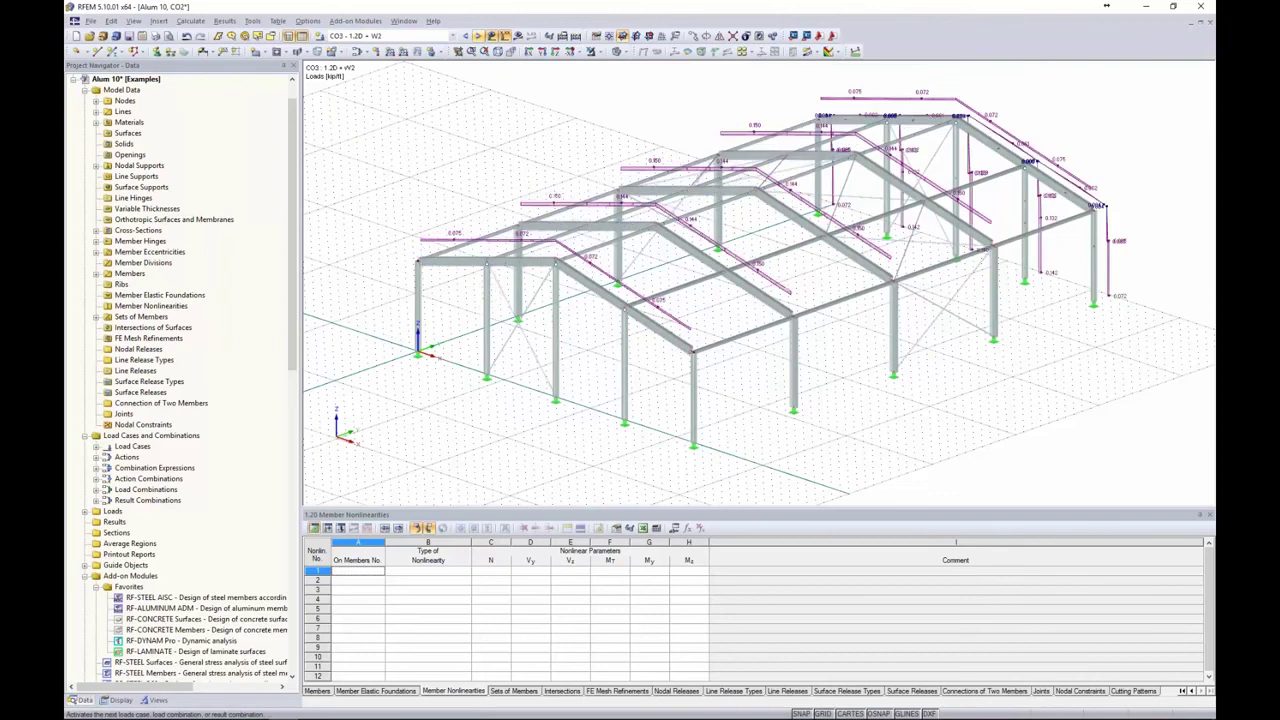
pyautogui.click(479, 36)
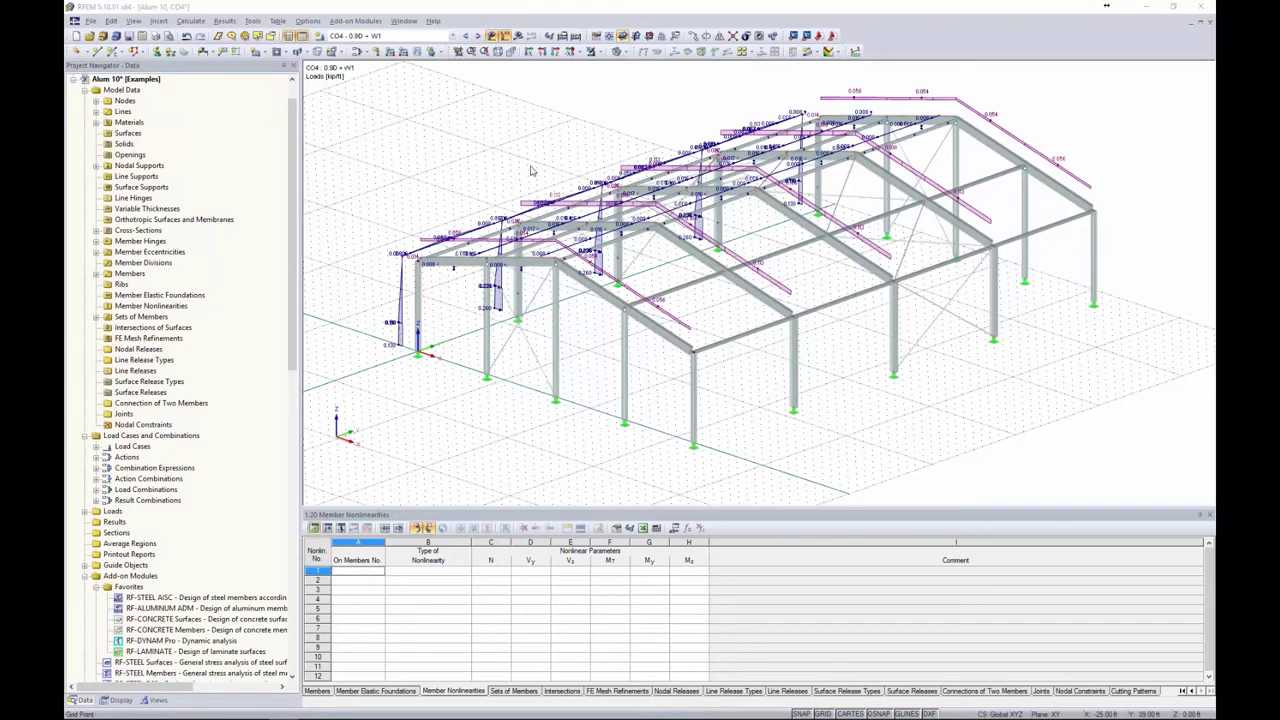
pyautogui.hotkey('alt', 'Tab')
pyautogui.click(880, 258)
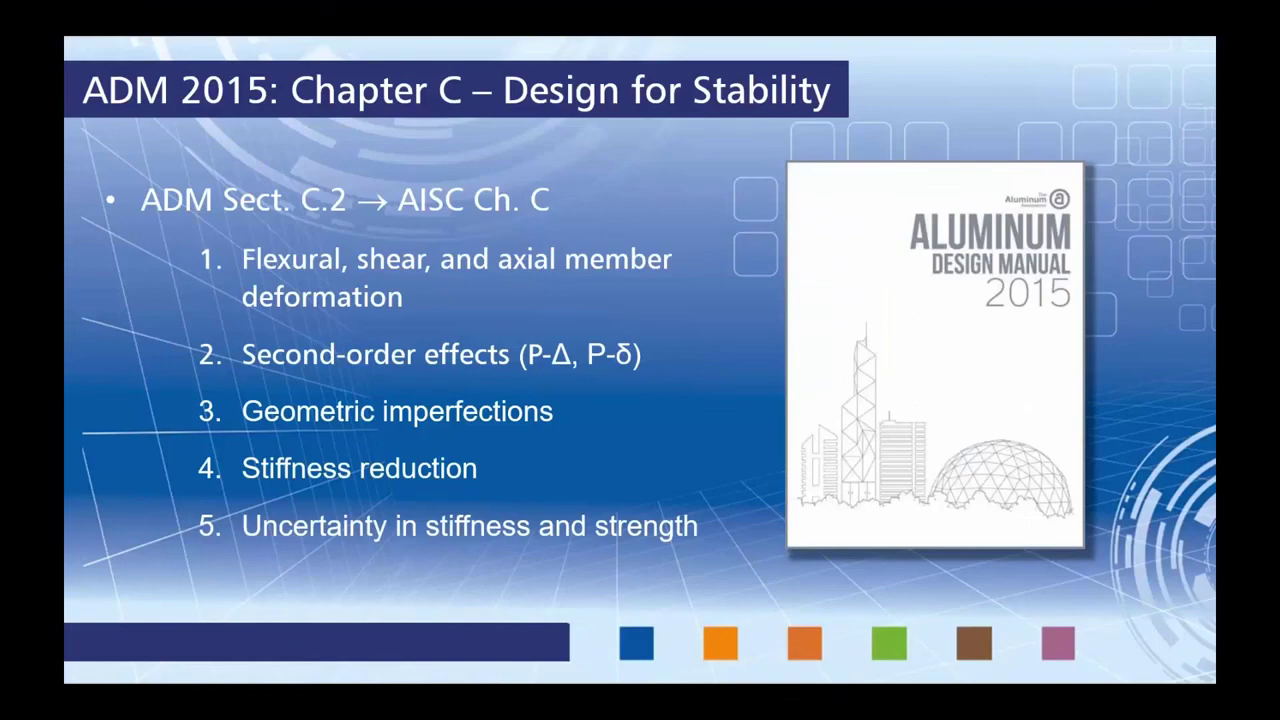
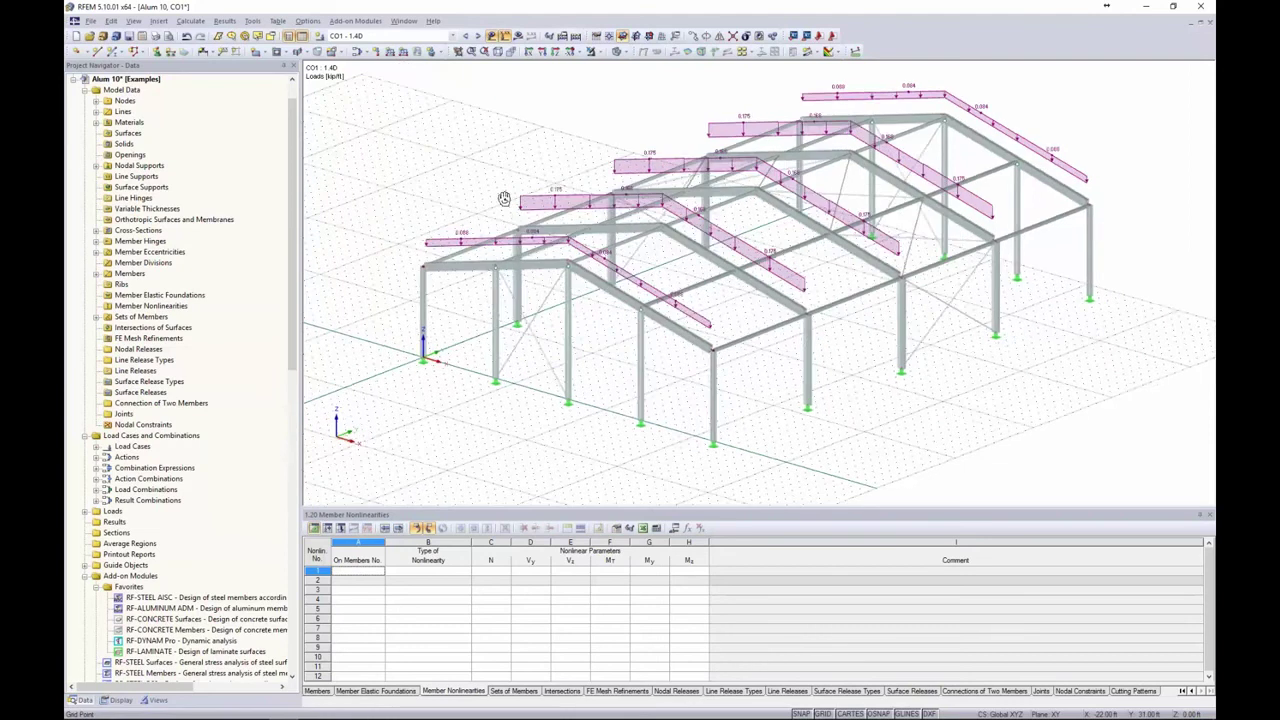
# - Hide the loads and select all the hall columns, leaving out the gable and side-wall cross bracing
pyautogui.click(491, 35)
pyautogui.keyDown('ctrl'); pyautogui.moveTo(600, 110); pyautogui.dragTo(683, 77, button='middle'); pyautogui.keyUp('ctrl')
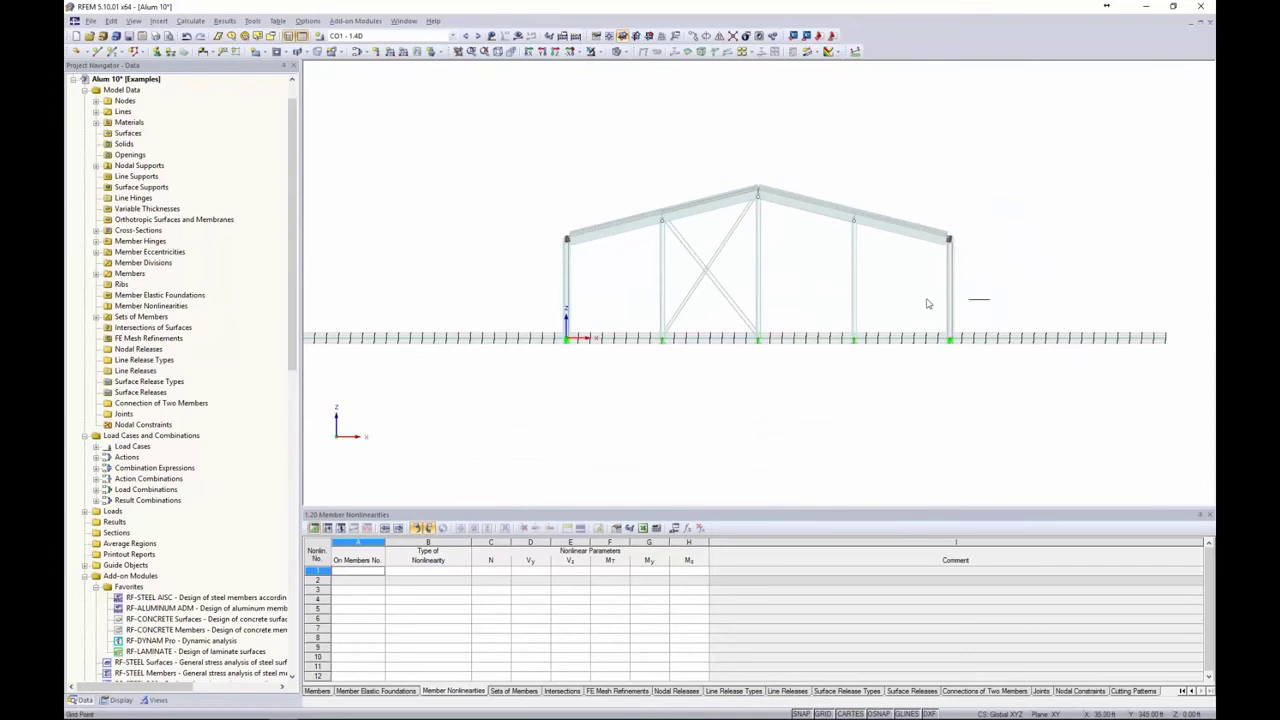
pyautogui.moveTo(988, 298); pyautogui.dragTo(543, 272)
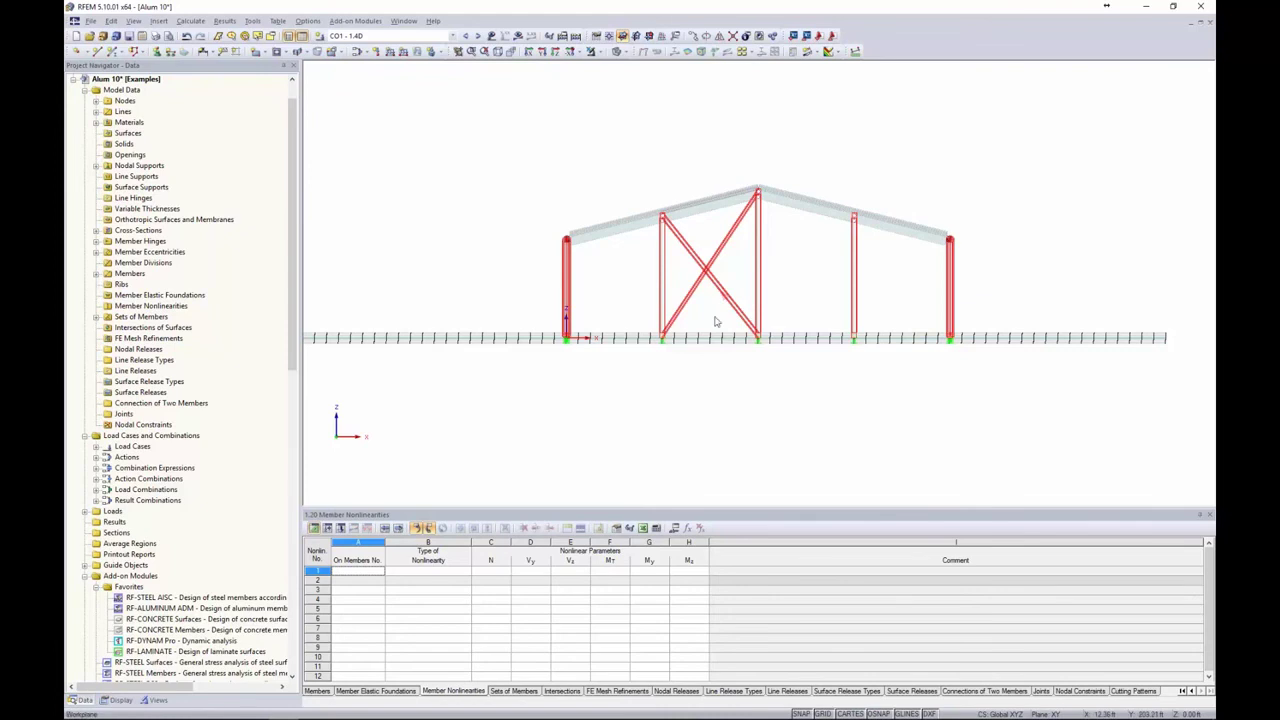
pyautogui.moveTo(716, 318); pyautogui.dragTo(686, 247)
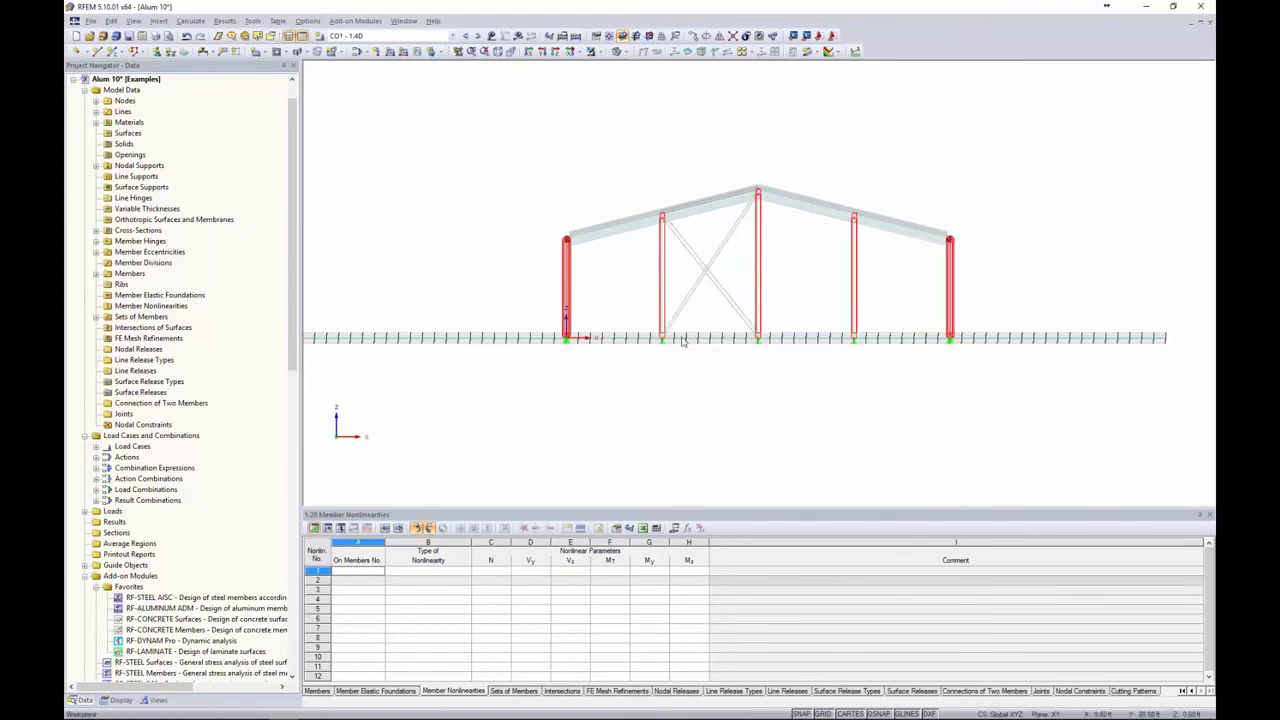
pyautogui.keyDown('ctrl'); pyautogui.moveTo(685, 342); pyautogui.dragTo(1120, 338, button='middle'); pyautogui.keyUp('ctrl')
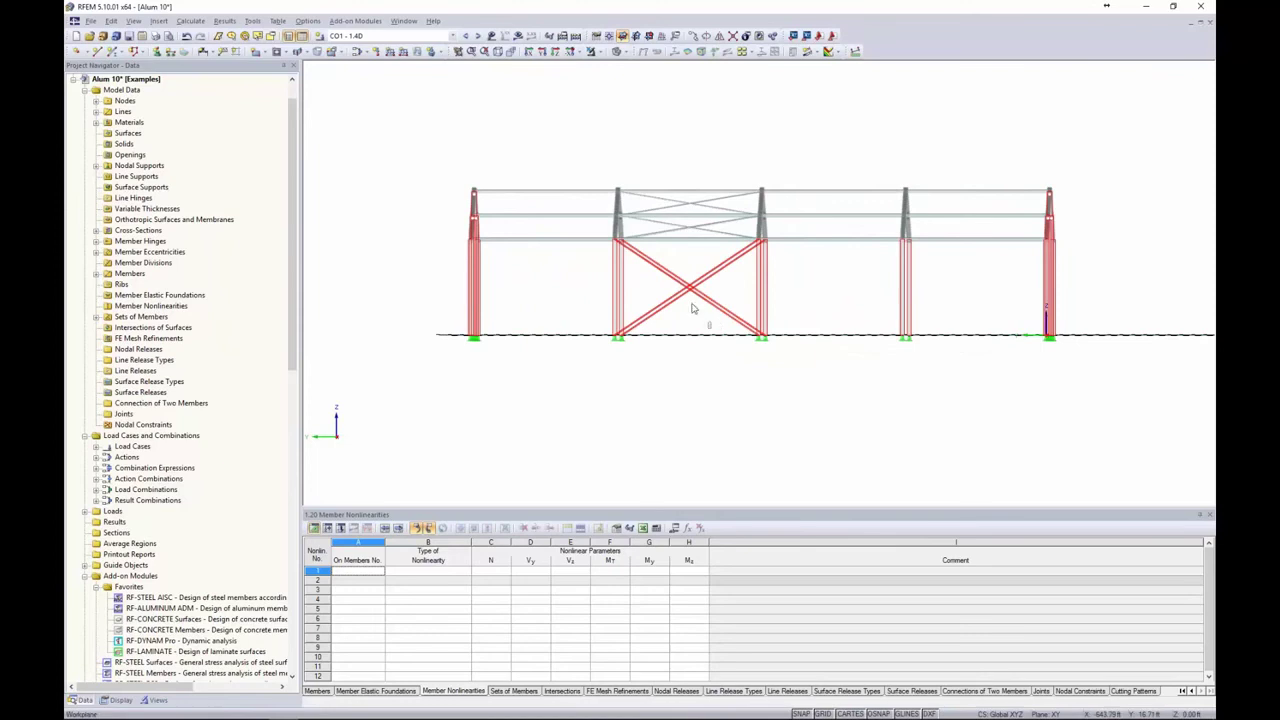
pyautogui.moveTo(711, 329); pyautogui.dragTo(676, 265)
# - Limit the model's visibility to the selected columns and clear the selection
pyautogui.keyDown('ctrl'); pyautogui.moveTo(826, 368); pyautogui.dragTo(322, 410, button='middle'); pyautogui.keyUp('ctrl')
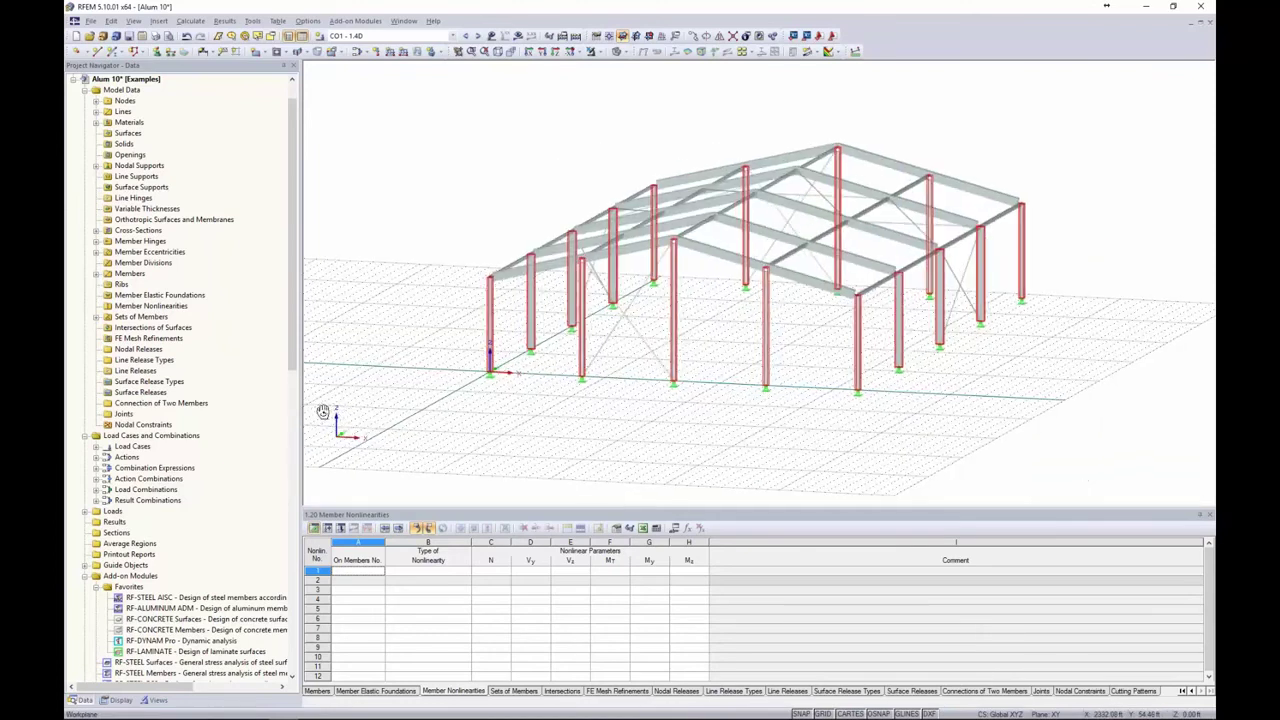
pyautogui.click(601, 53)
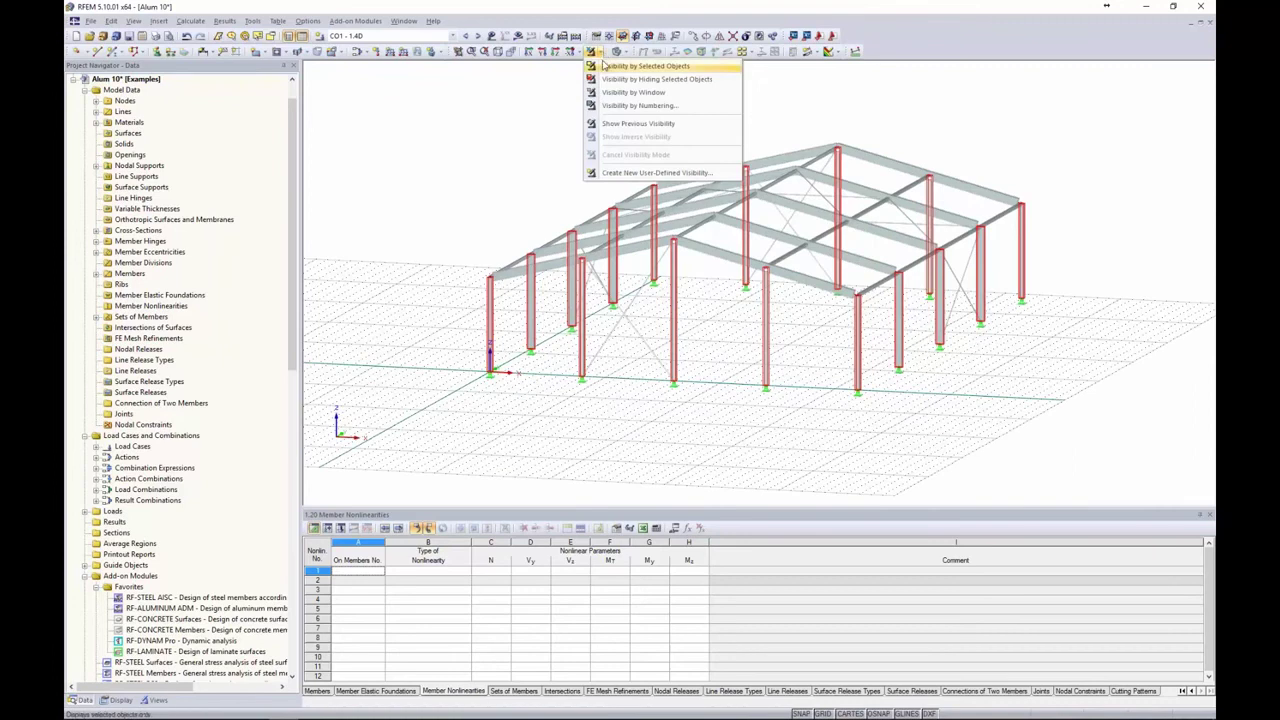
pyautogui.click(605, 66)
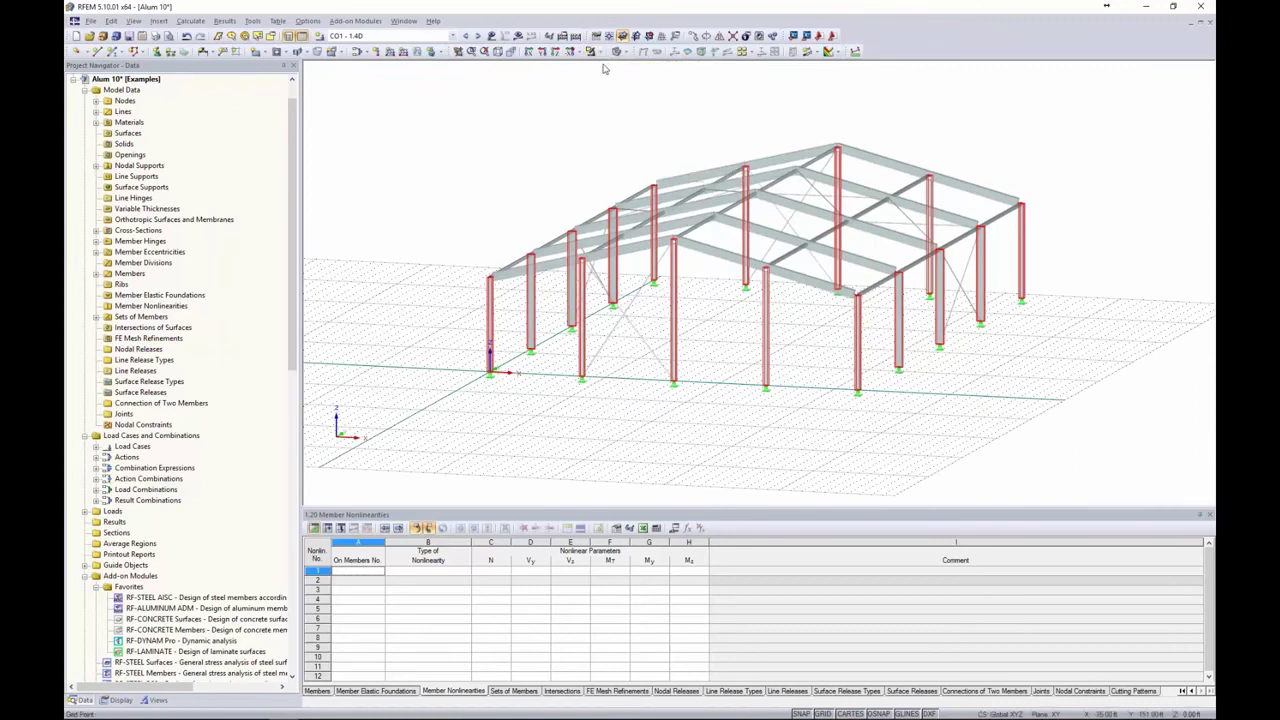
pyautogui.click(538, 153)
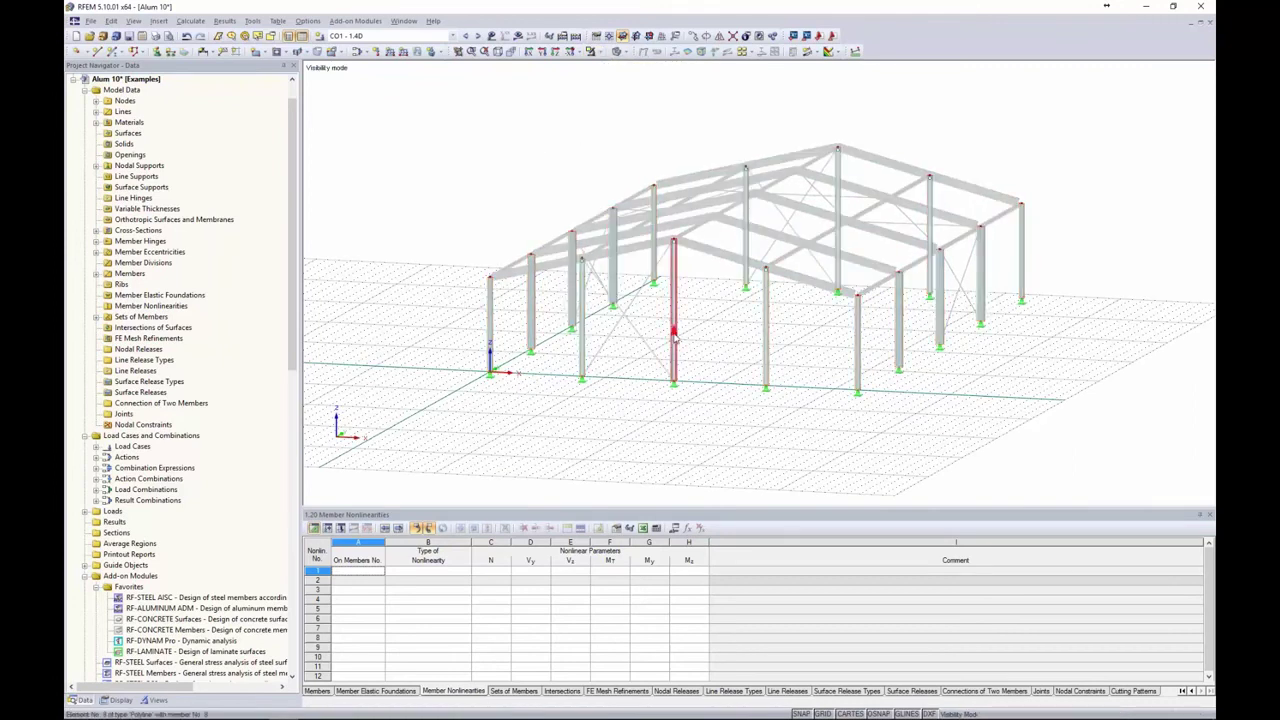
# - Turn on the display of the members' local axis systems for the visible columns
pyautogui.scroll(3, 676, 336)
pyautogui.rightClick(680, 298)
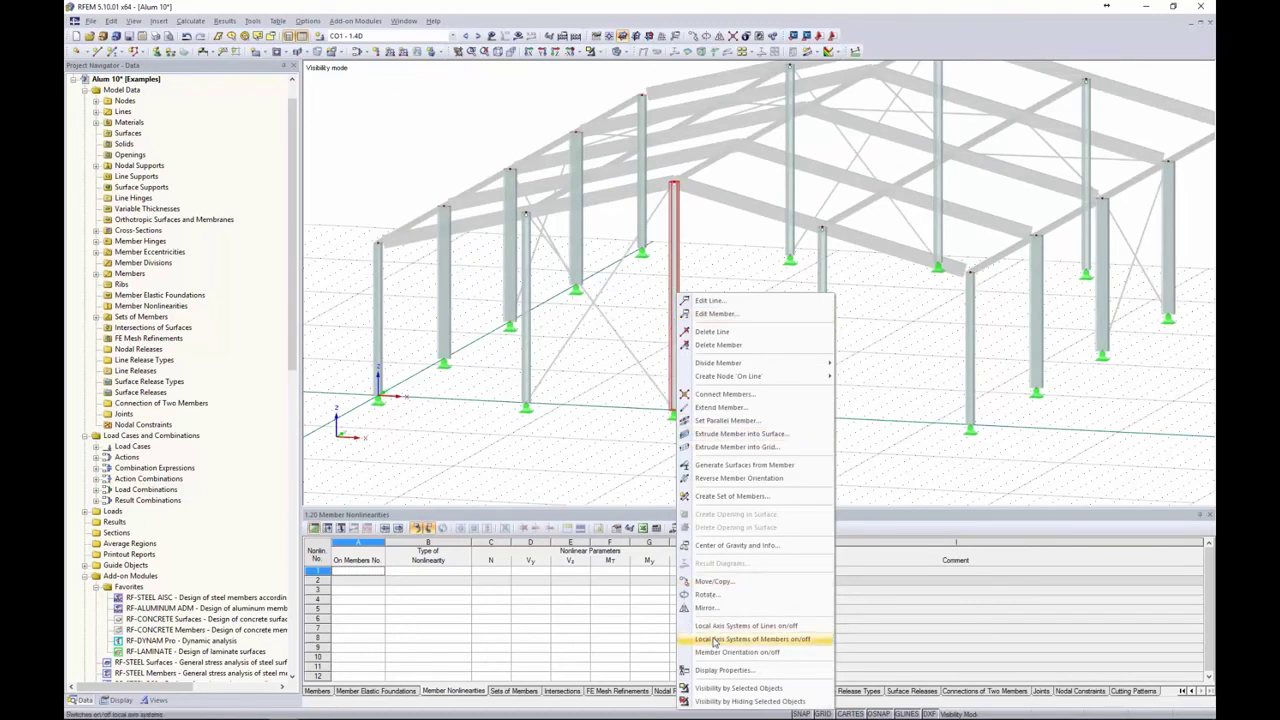
pyautogui.click(714, 640)
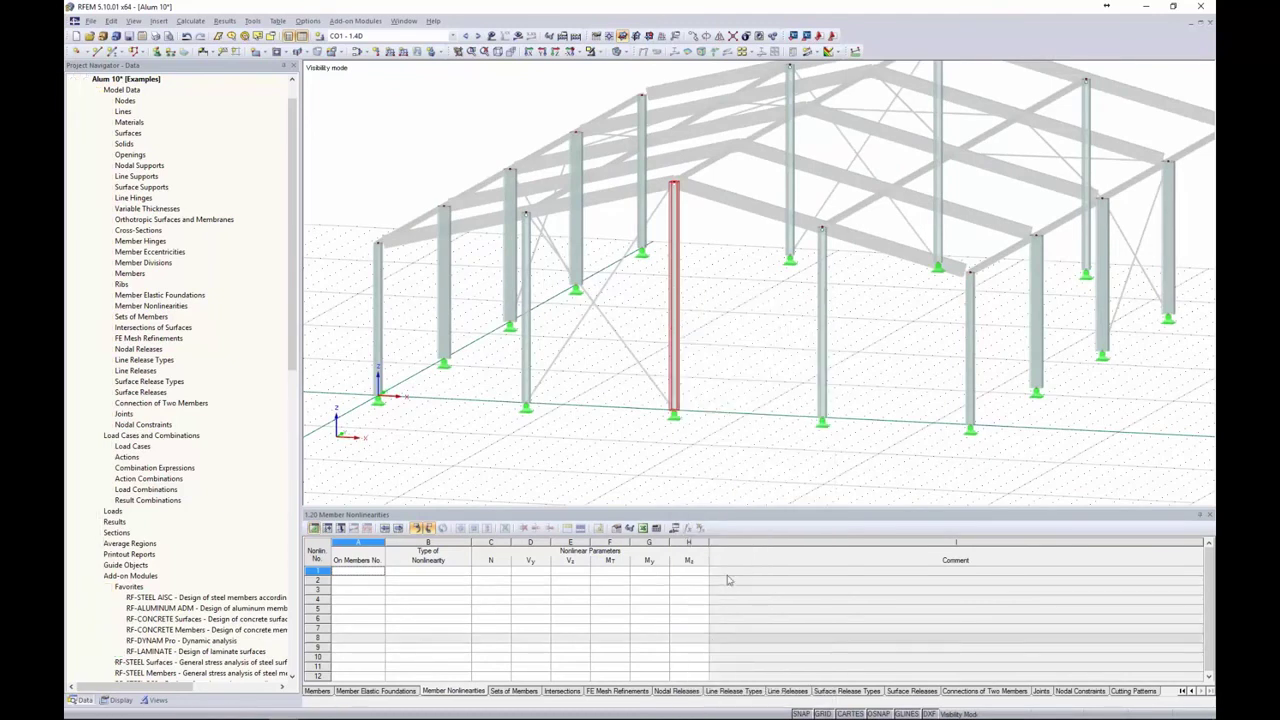
# - Set the member rotation angle of the six intermediate gable-wall columns (members 7-9 and 34-36) to 0°
pyautogui.keyDown('ctrl'); pyautogui.moveTo(714, 393); pyautogui.dragTo(738, 380, button='middle'); pyautogui.keyUp('ctrl')
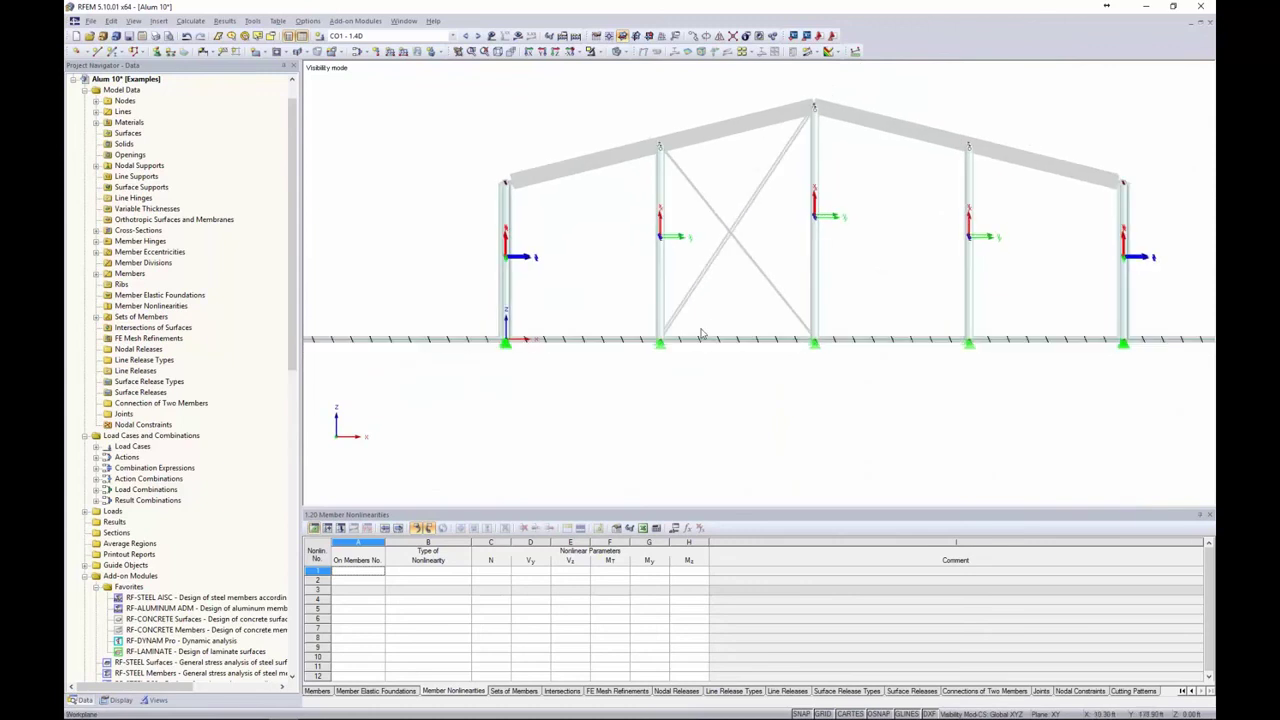
pyautogui.moveTo(1014, 285); pyautogui.dragTo(630, 226)
pyautogui.rightClick(660, 236)
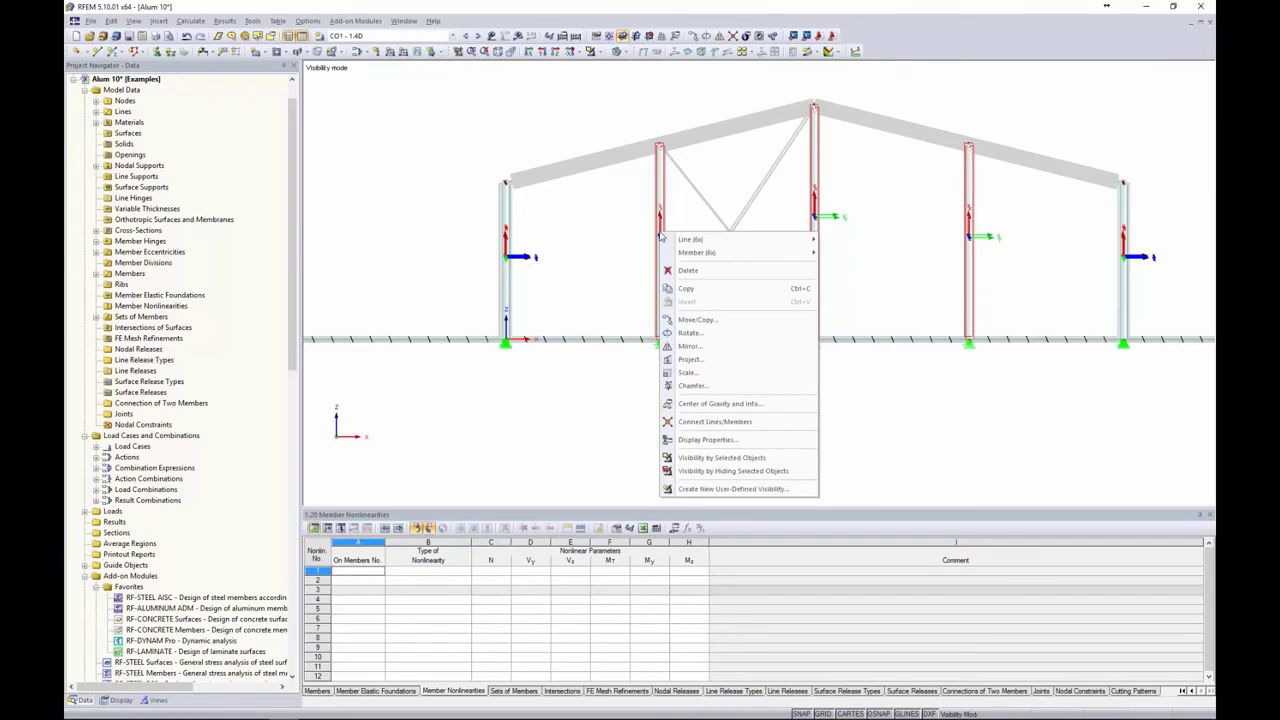
pyautogui.moveTo(674, 254)
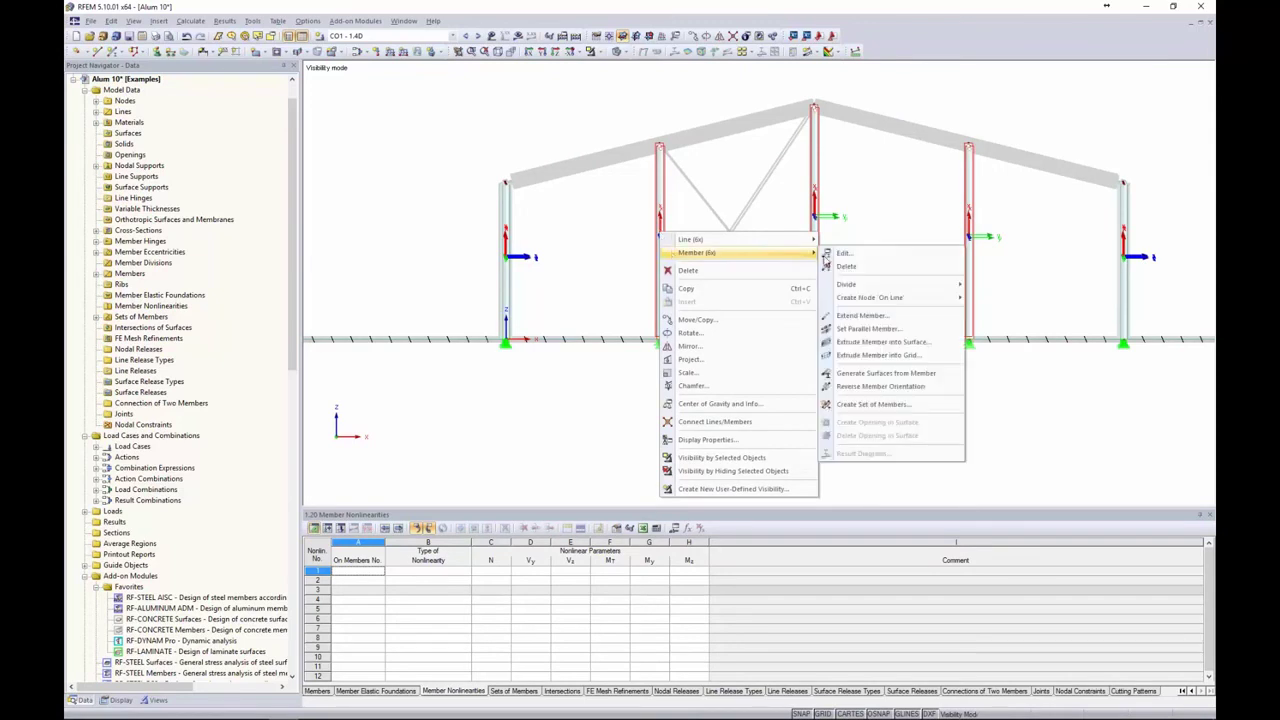
pyautogui.click(842, 256)
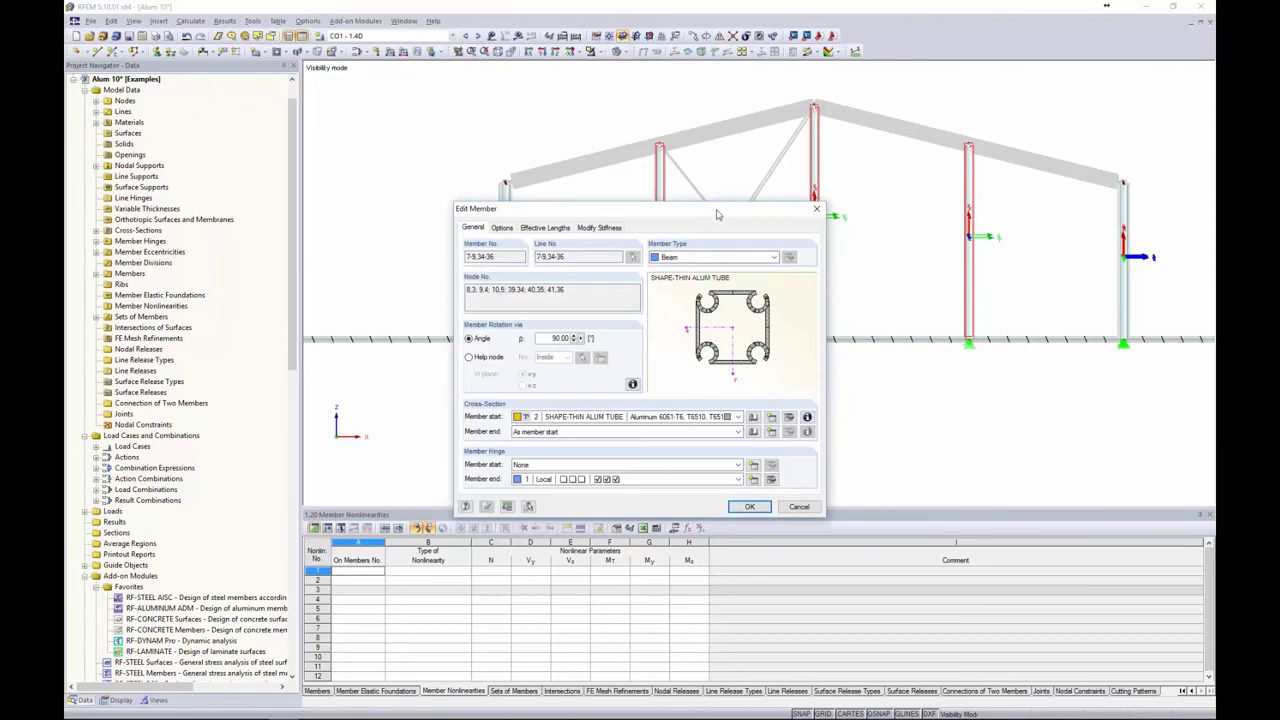
pyautogui.moveTo(716, 213); pyautogui.dragTo(723, 208)
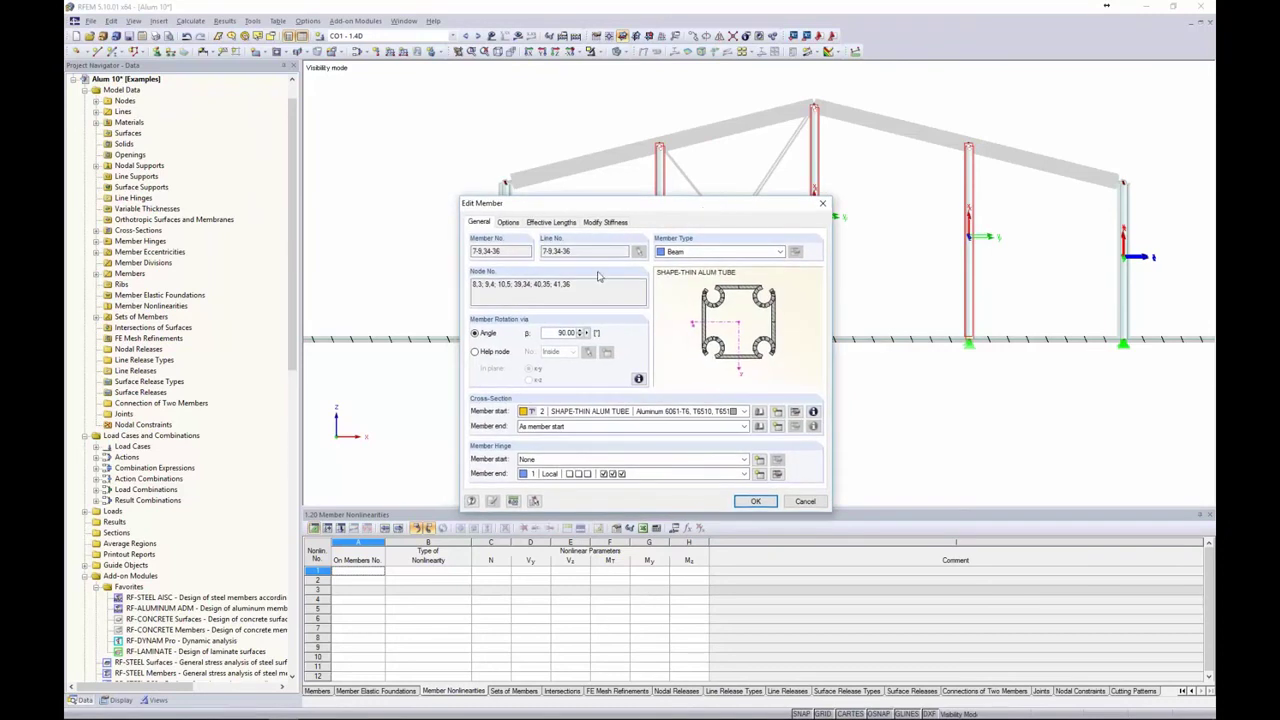
pyautogui.doubleClick(563, 333)
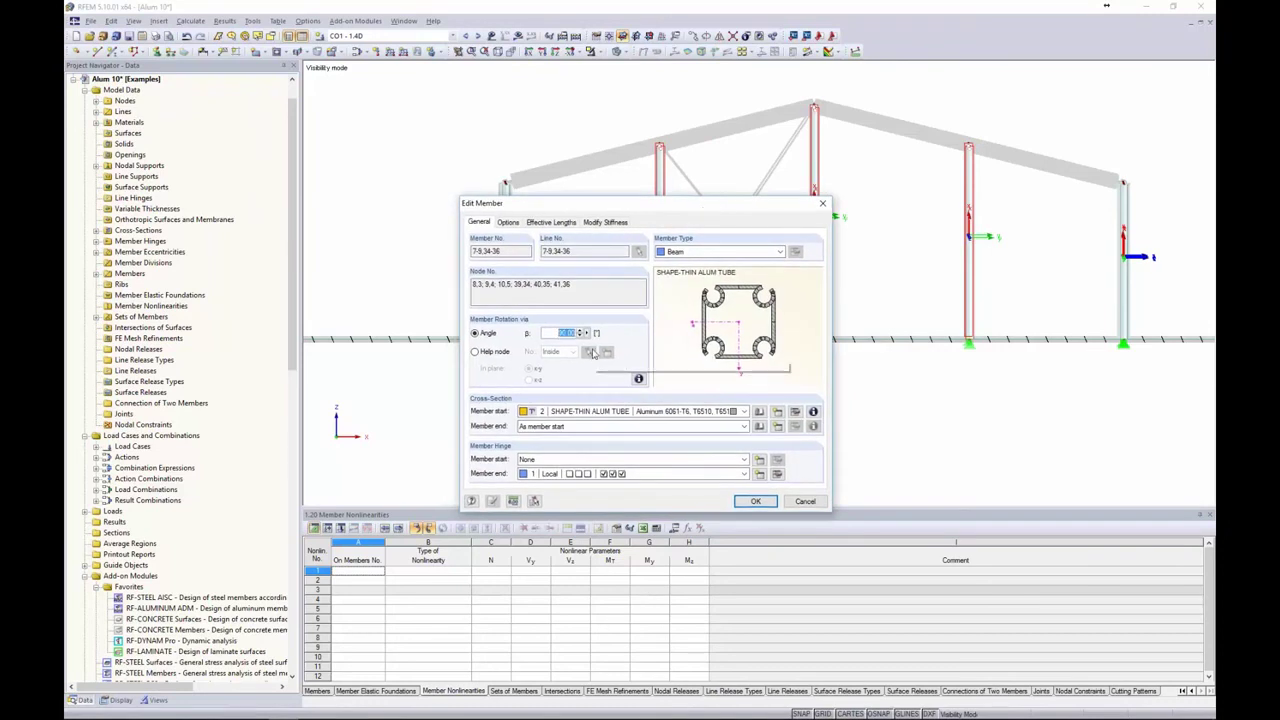
pyautogui.write('0')
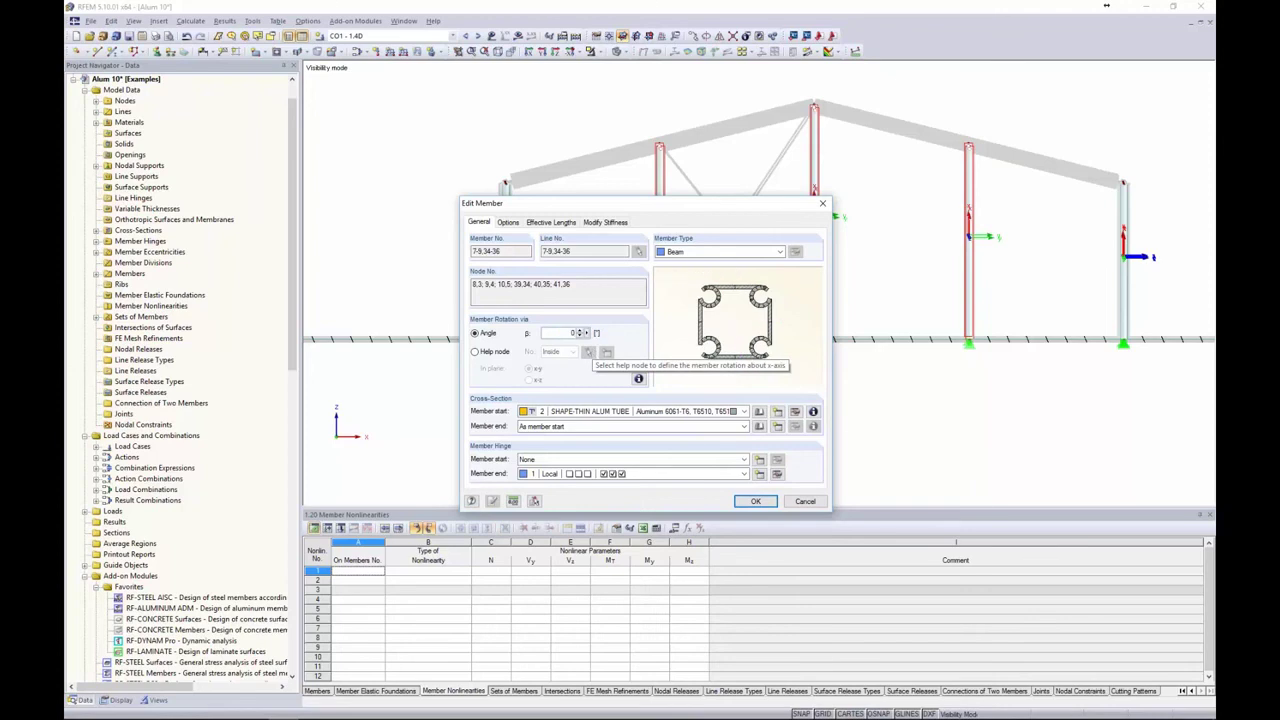
pyautogui.click(756, 501)
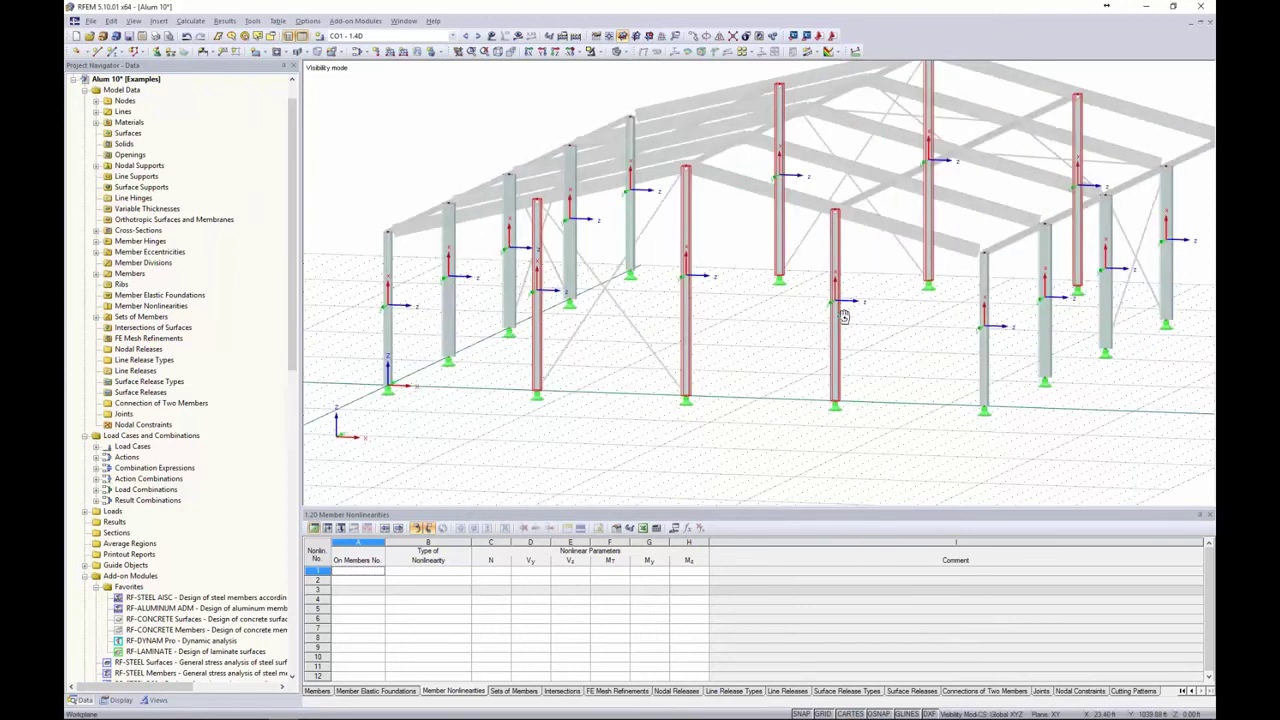
# - Select all visible columns with their supports and begin inserting a load on them
pyautogui.scroll(-2, 707, 262)
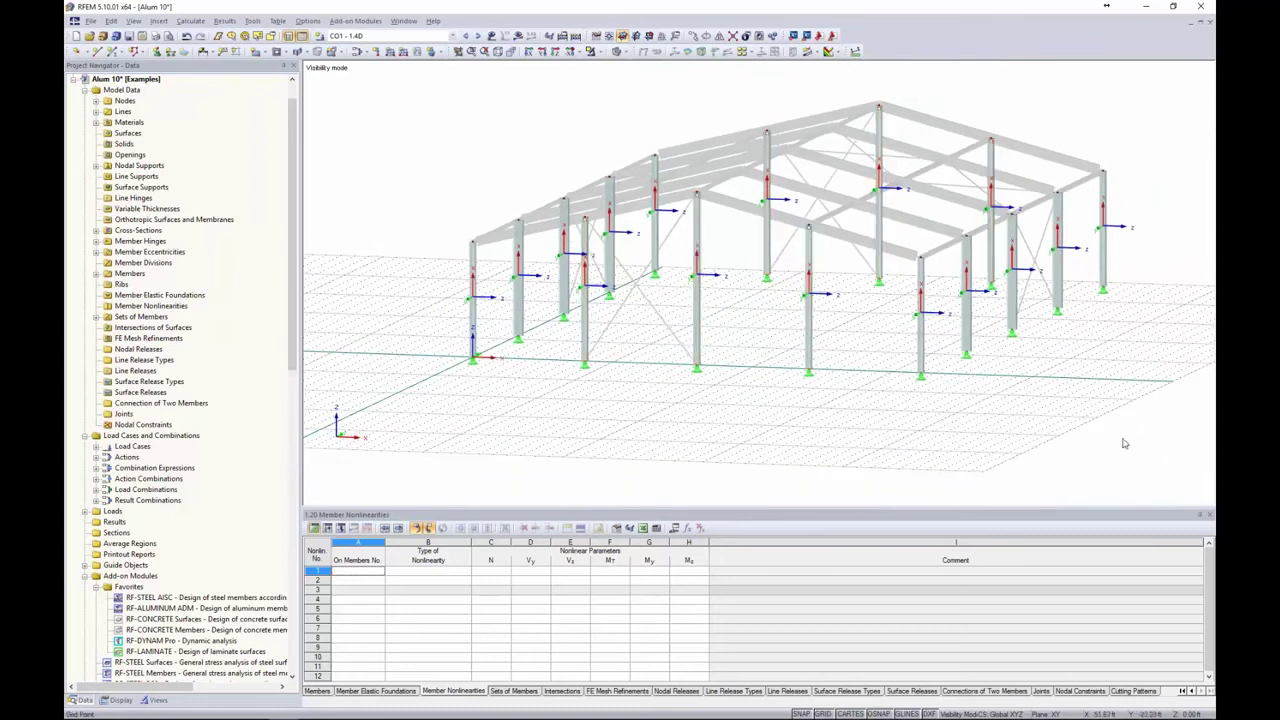
pyautogui.moveTo(1157, 449); pyautogui.dragTo(404, 99)
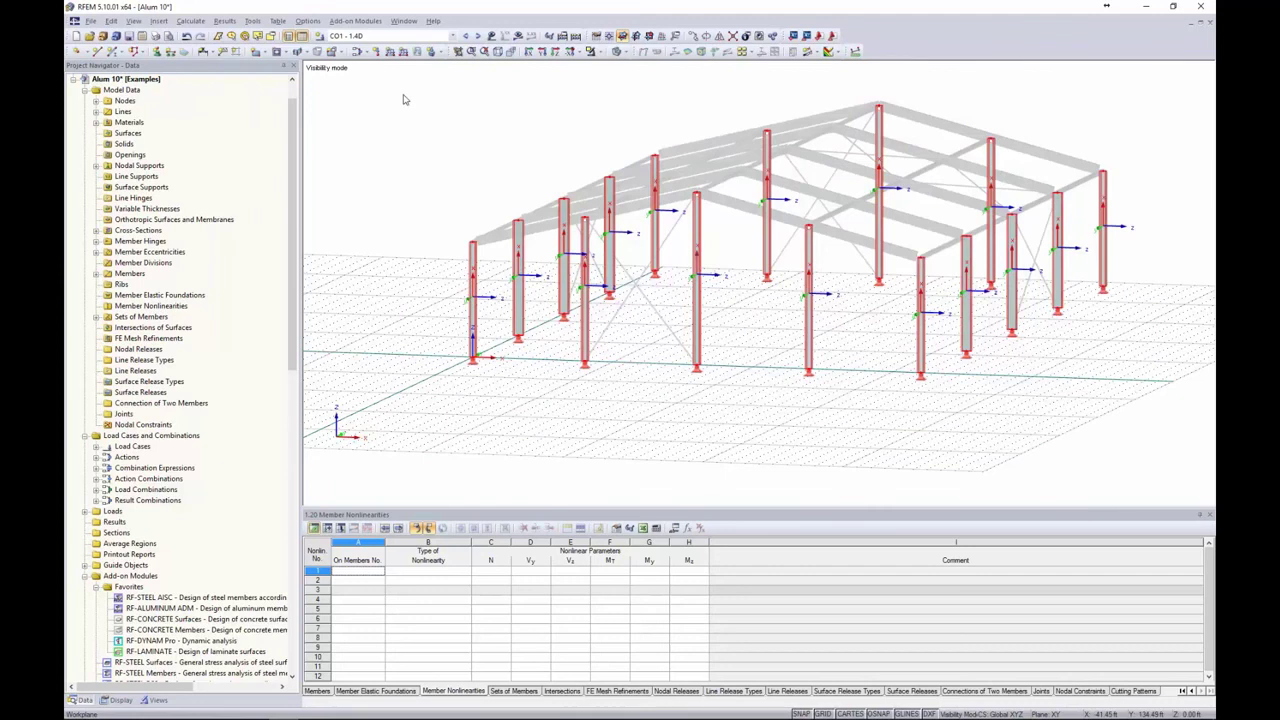
pyautogui.click(159, 21)
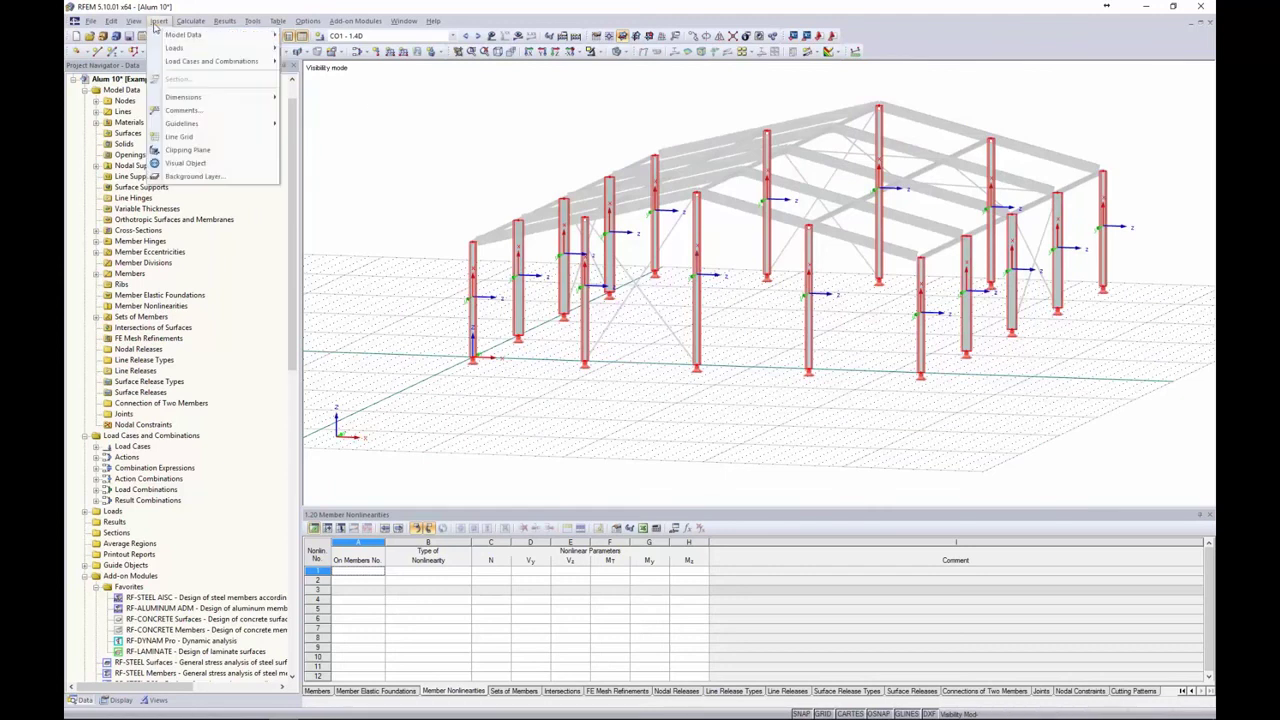
pyautogui.moveTo(163, 48)
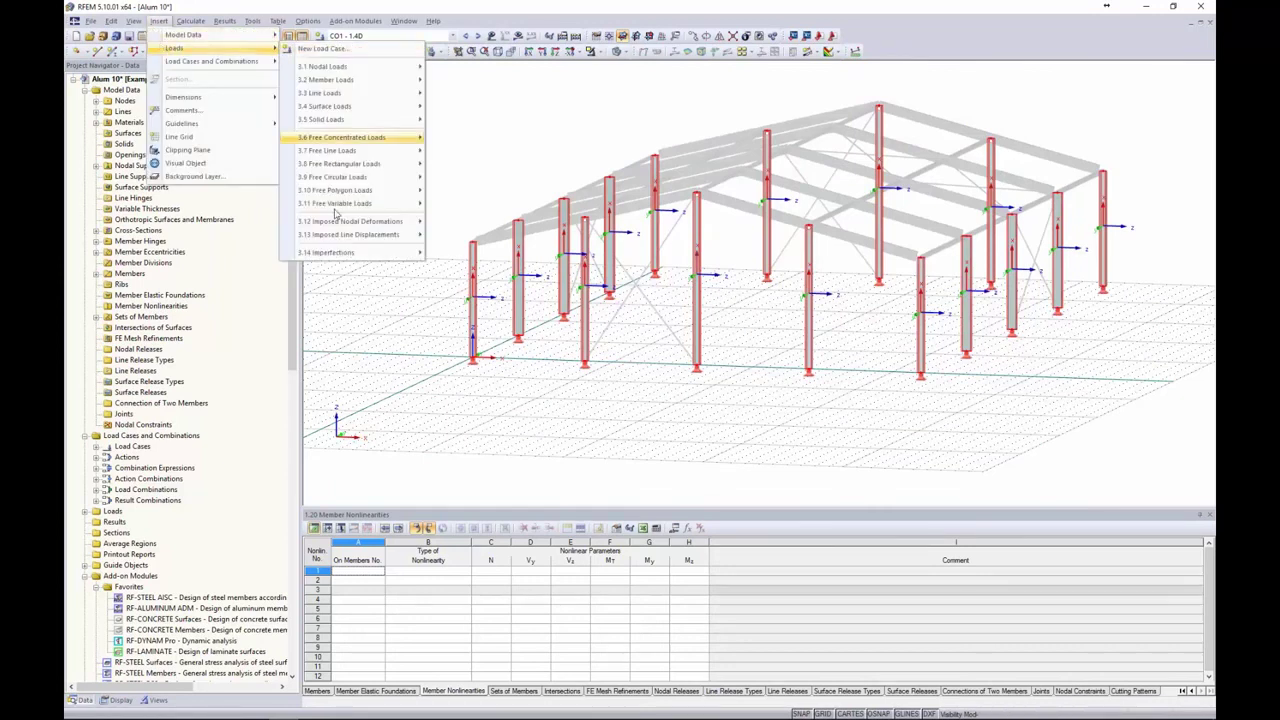
pyautogui.moveTo(416, 255)
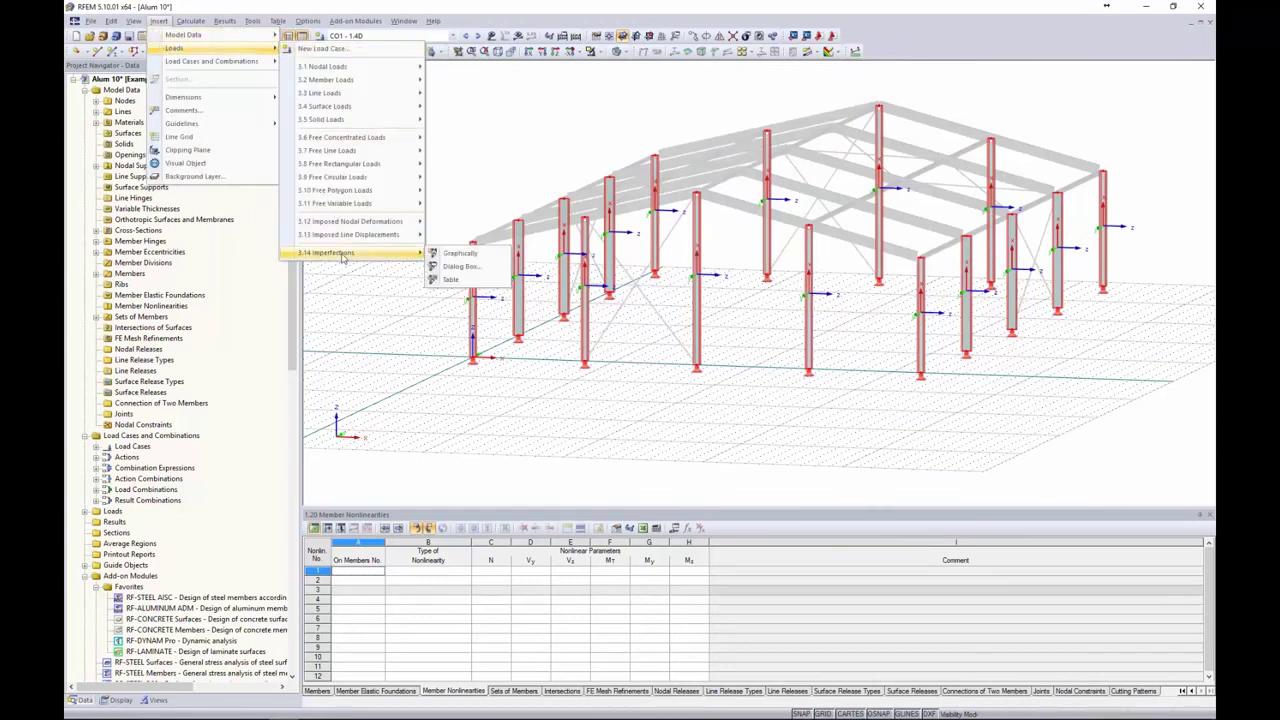
pyautogui.click(455, 254)
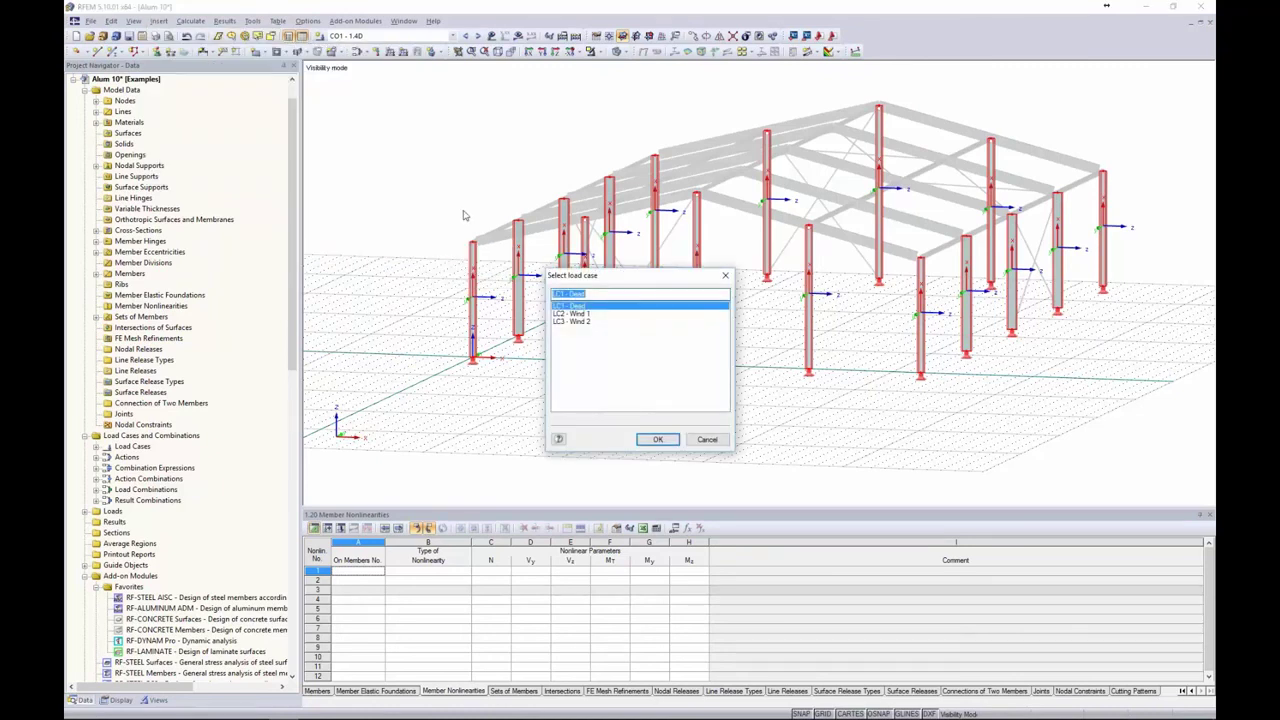
pyautogui.click(705, 439)
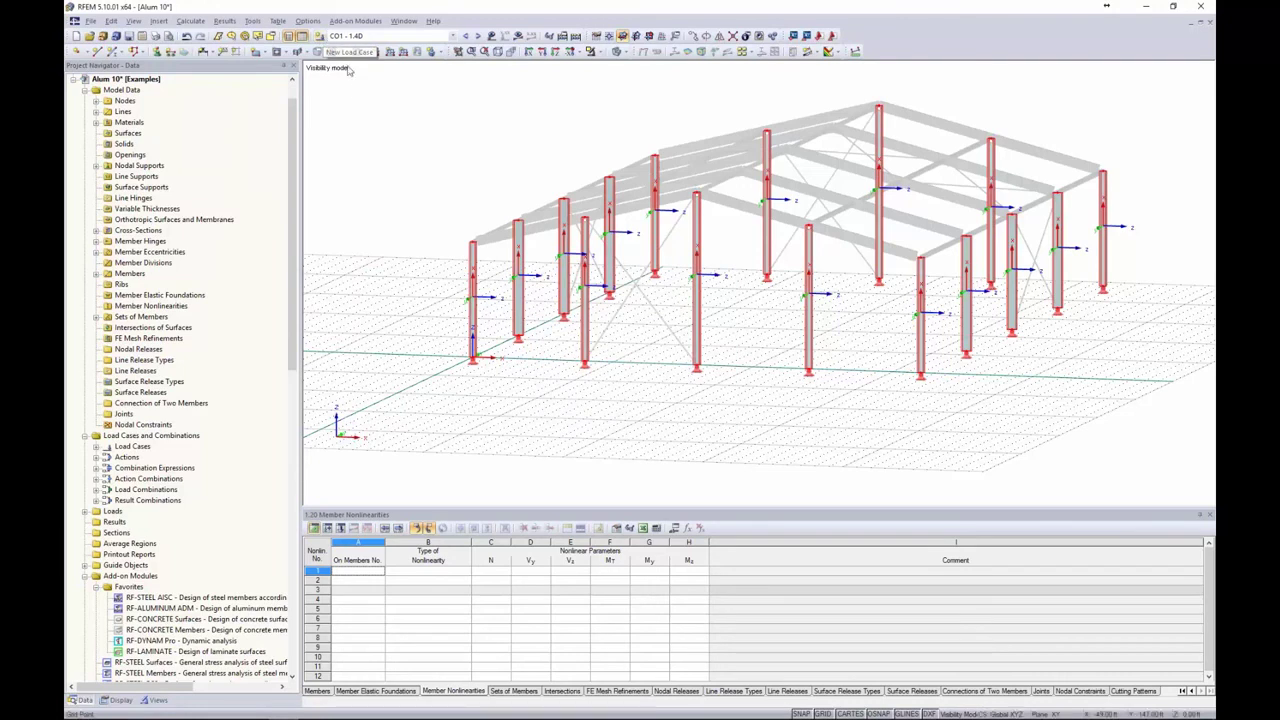
# - Create load case LC4 named "Imperfection +X" with the action category Imperfection
pyautogui.click(320, 37)
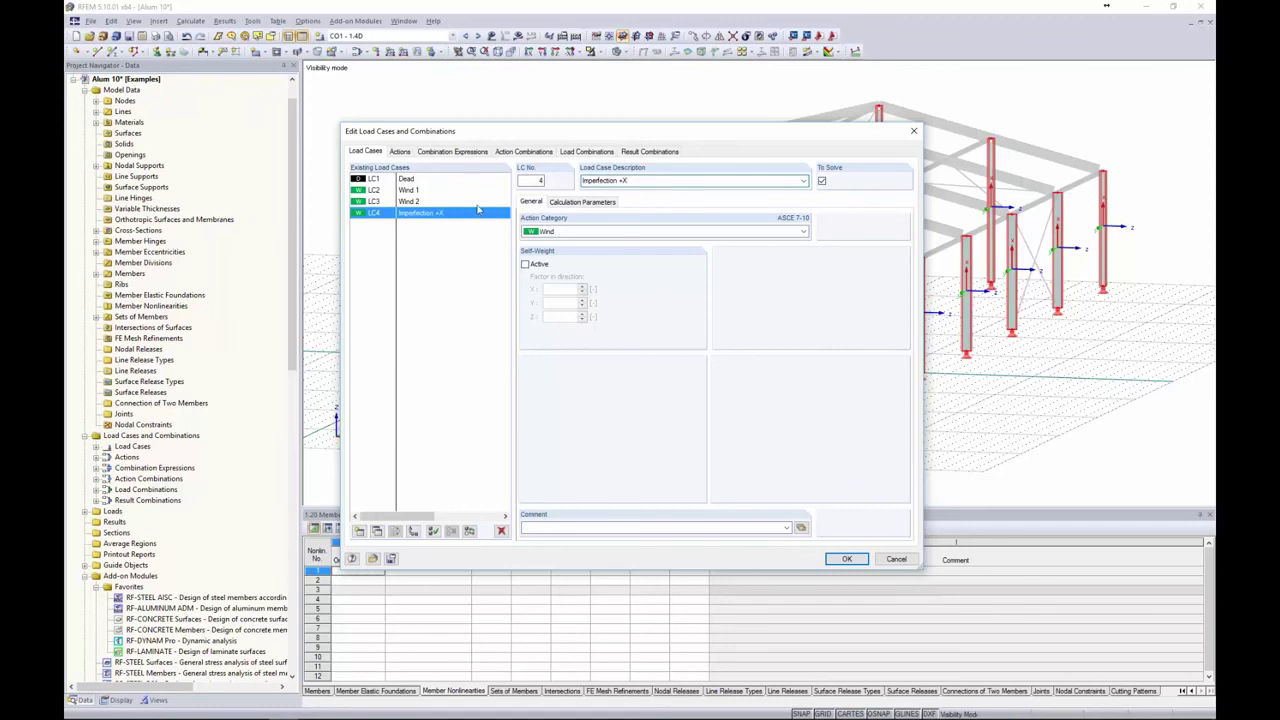
pyautogui.click(558, 232)
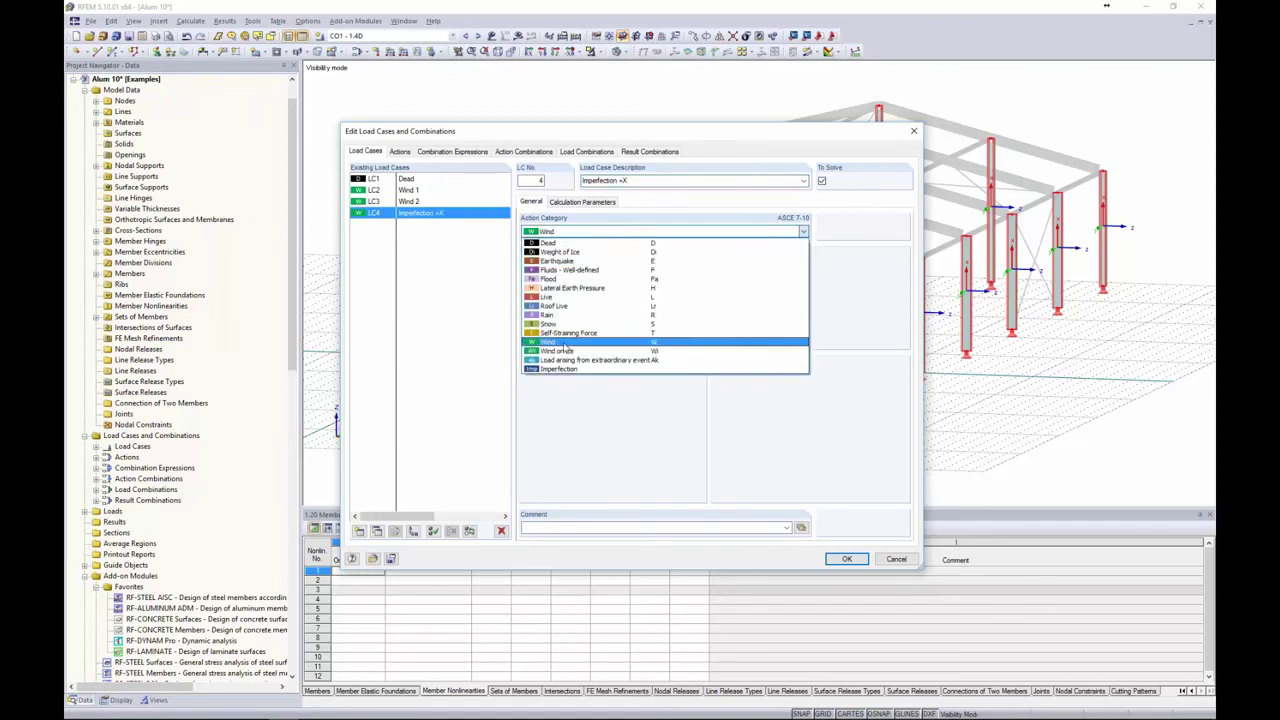
pyautogui.click(562, 370)
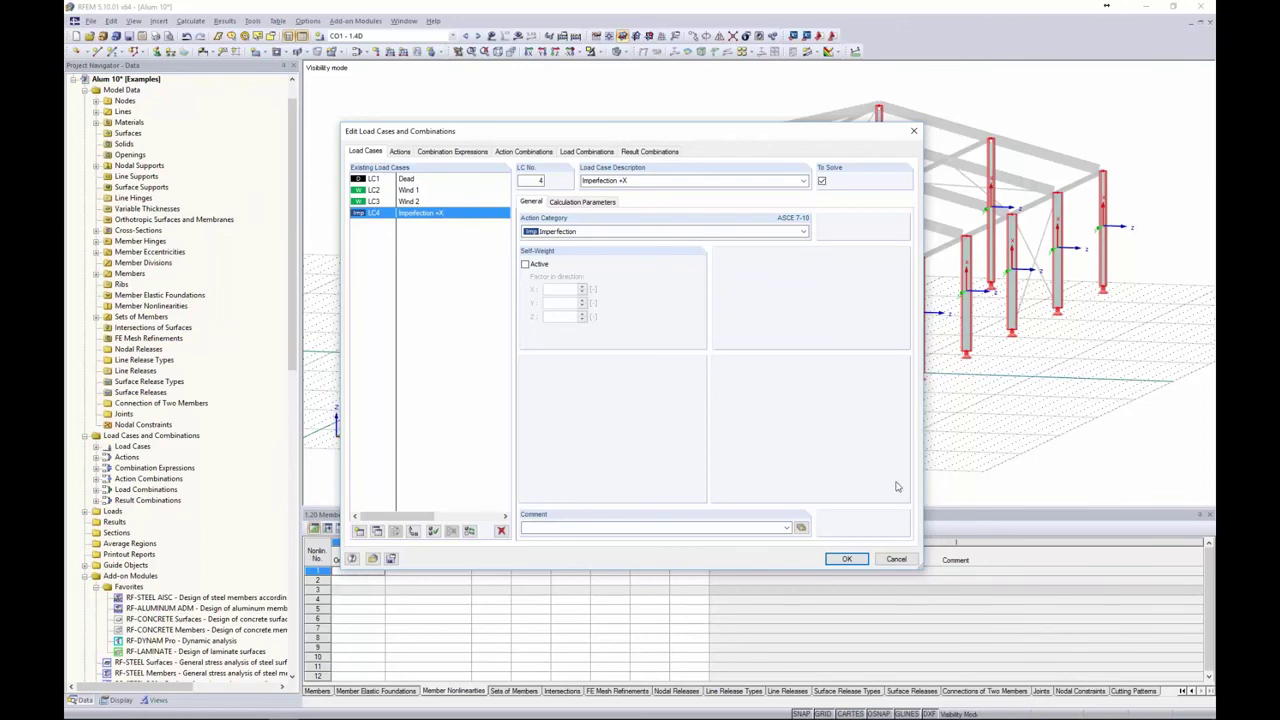
pyautogui.click(845, 560)
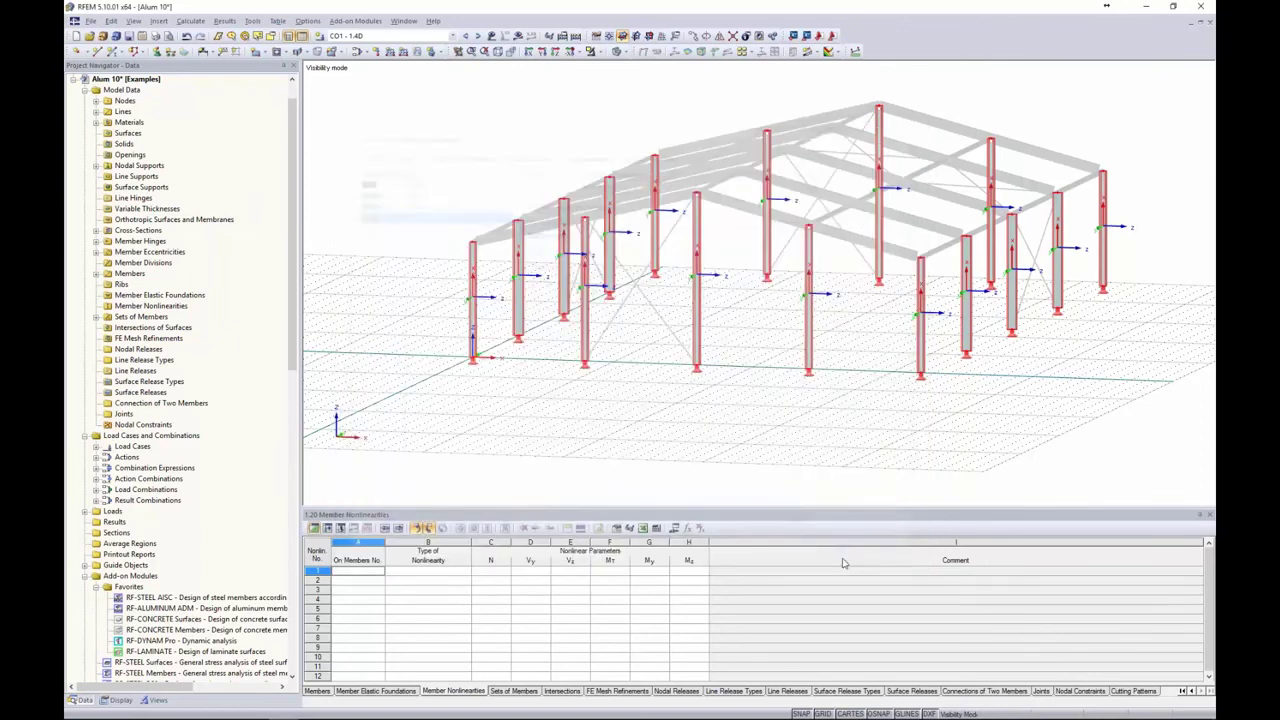
# - Start a new imperfection on the selected columns according to ANSI/AISC 360-10 (current loading)
pyautogui.click(158, 20)
pyautogui.moveTo(207, 50)
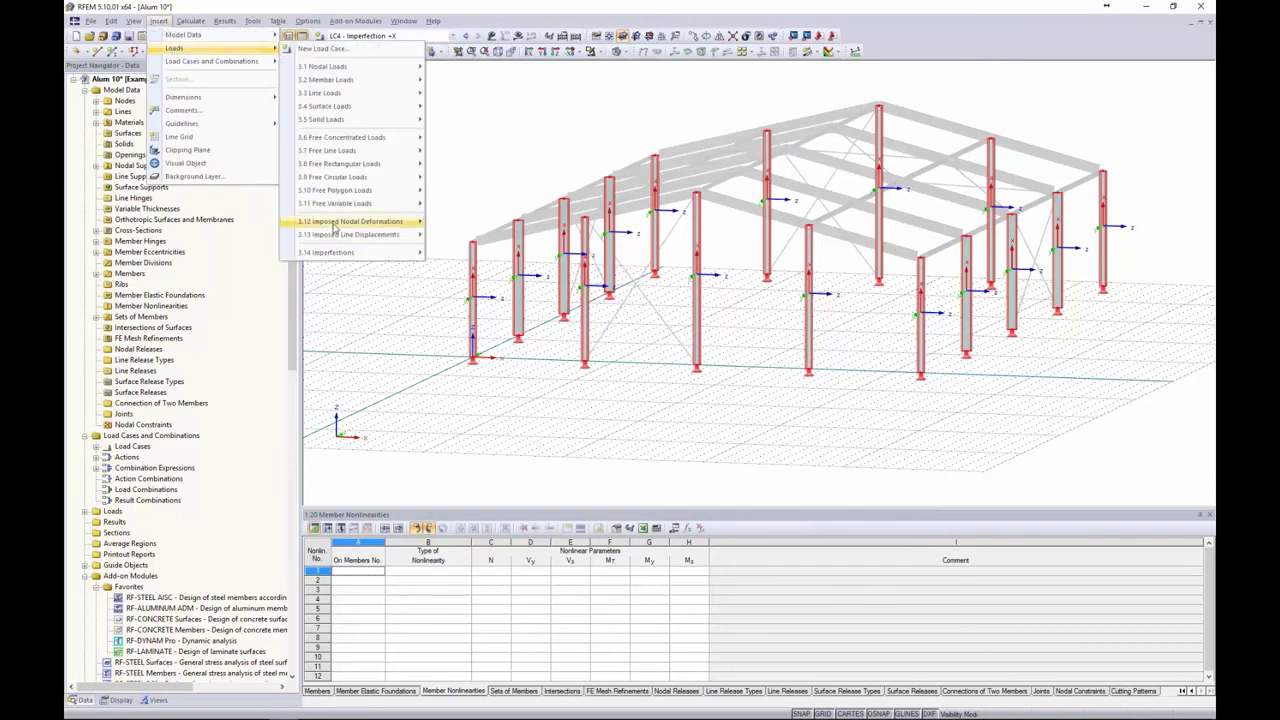
pyautogui.moveTo(410, 254)
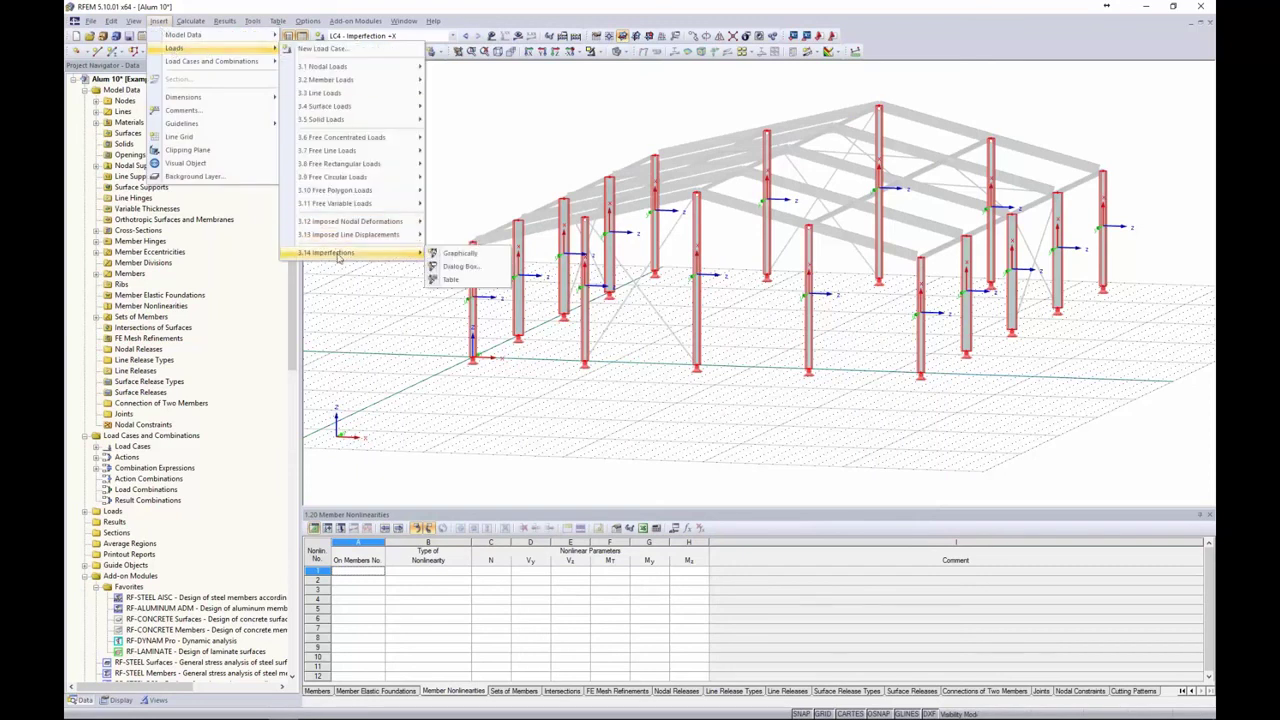
pyautogui.click(456, 266)
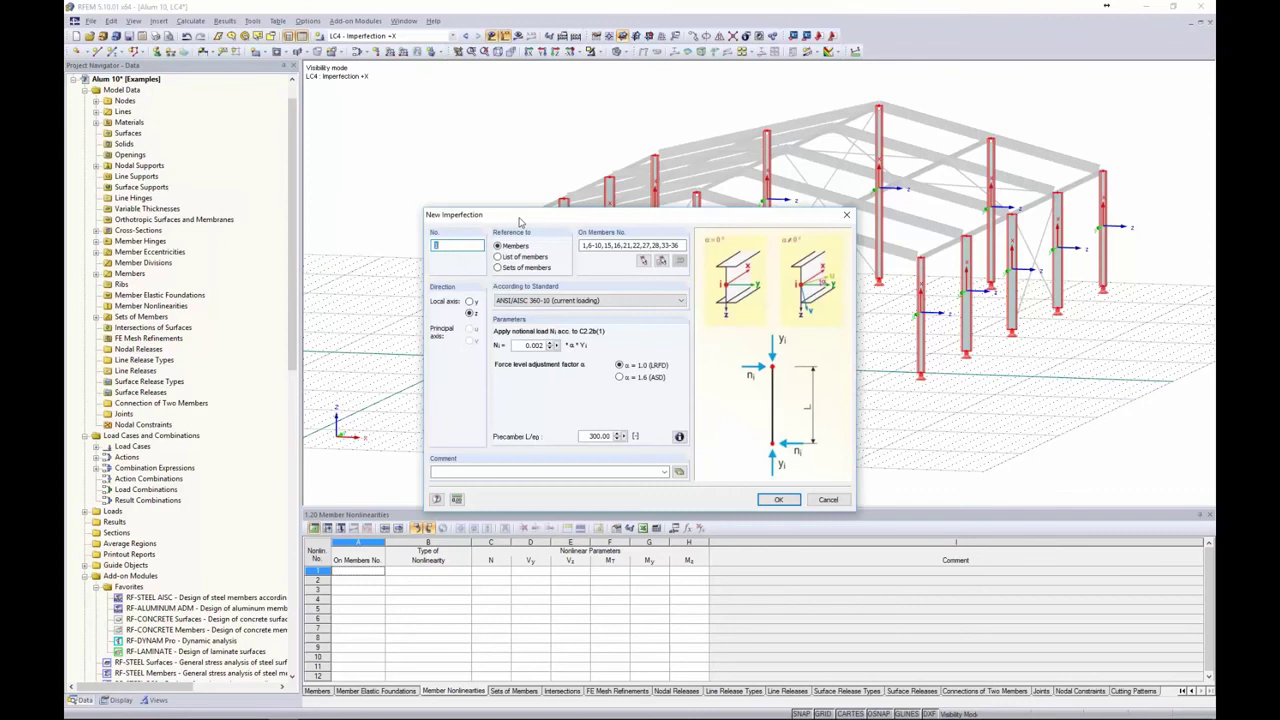
pyautogui.moveTo(518, 221); pyautogui.dragTo(407, 174)
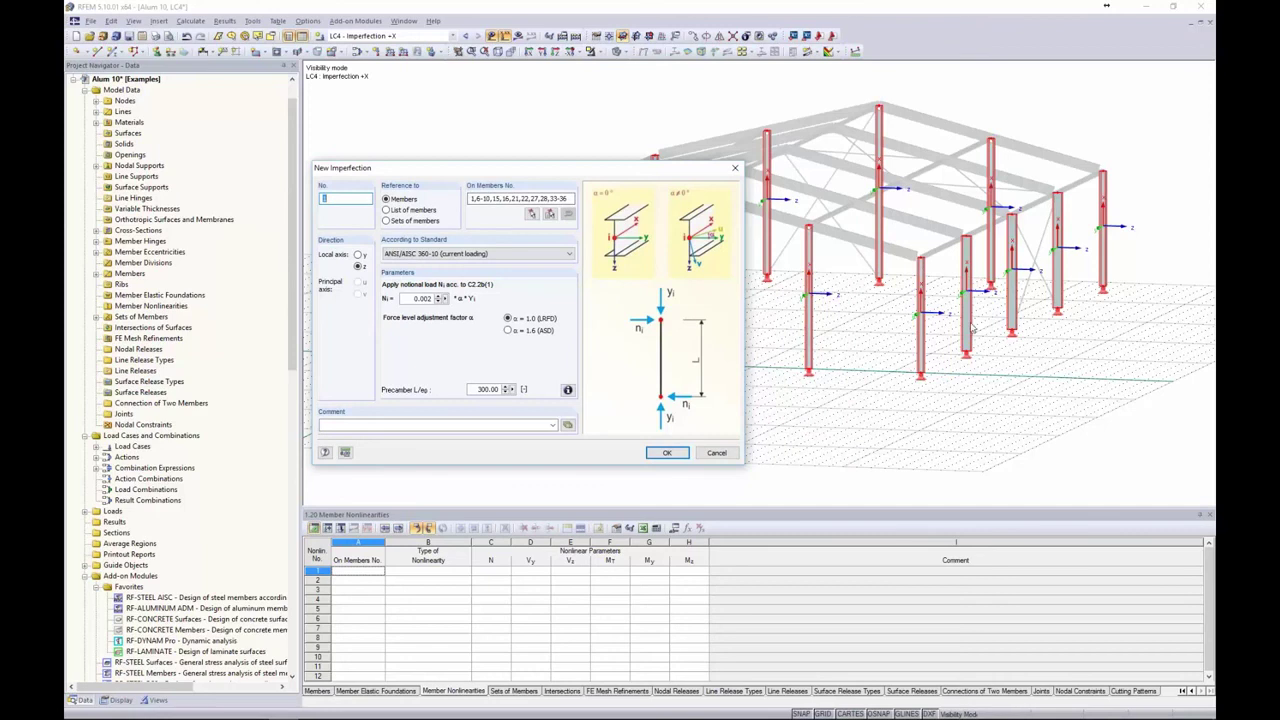
pyautogui.click(408, 256)
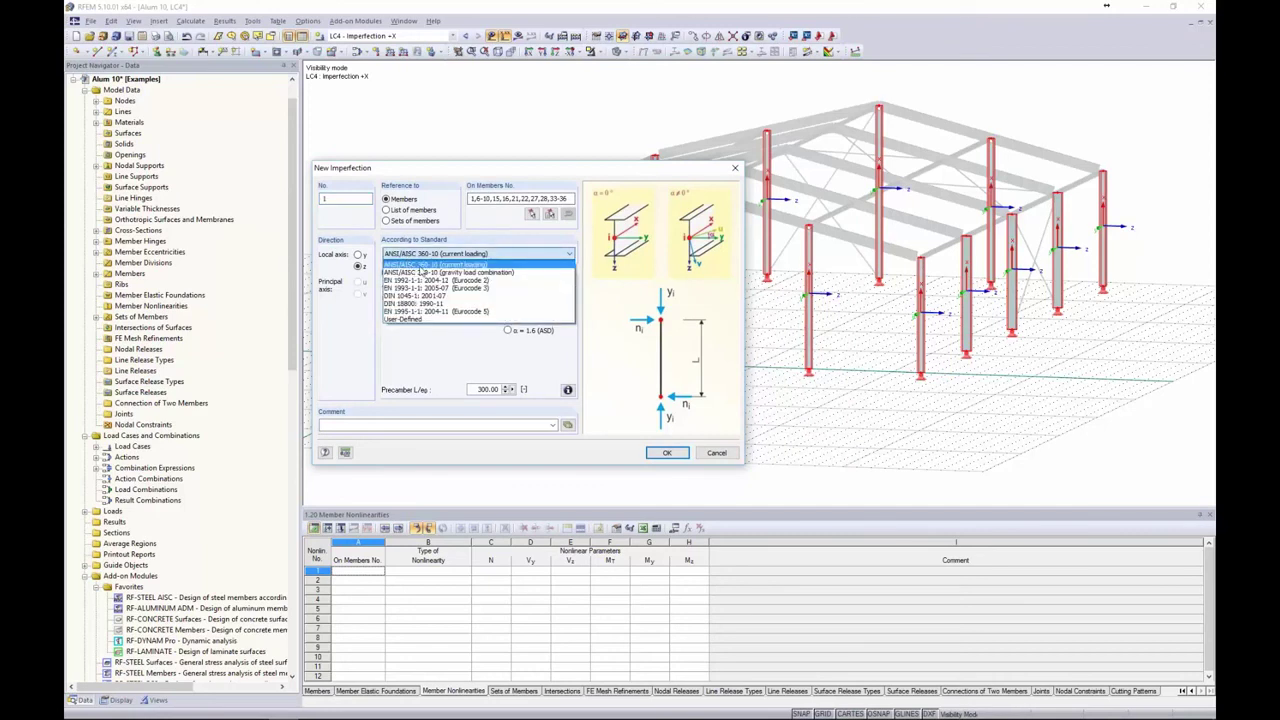
pyautogui.click(430, 268)
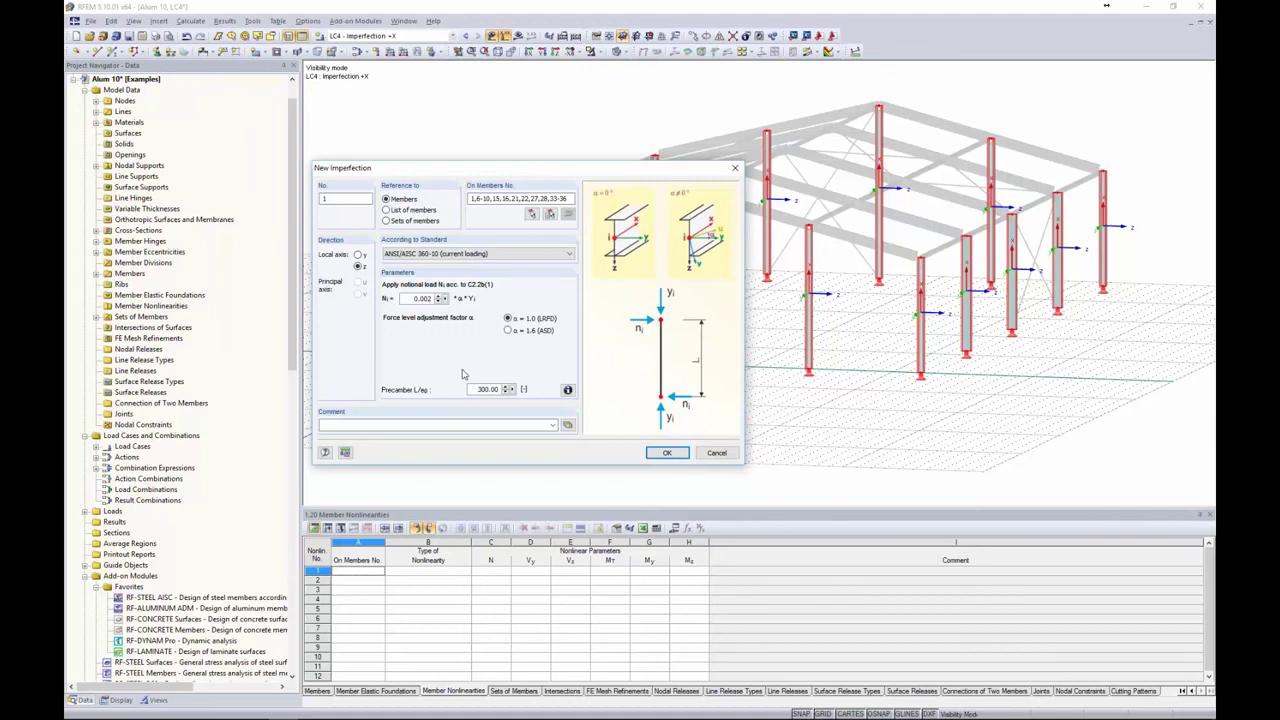
# - Set the precamber of the new column imperfection to 0 and apply it in the local z direction
pyautogui.click(567, 390)
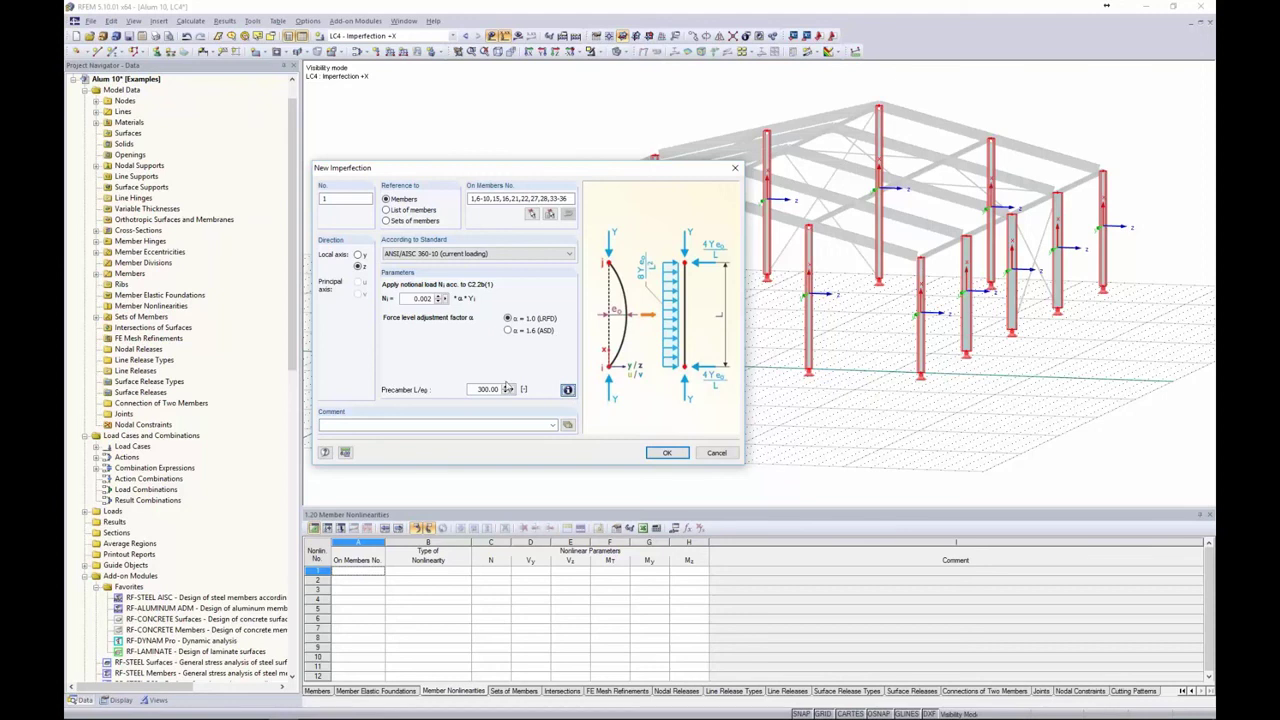
pyautogui.doubleClick(477, 389)
pyautogui.write('0')
pyautogui.moveTo(414, 168); pyautogui.dragTo(440, 94)
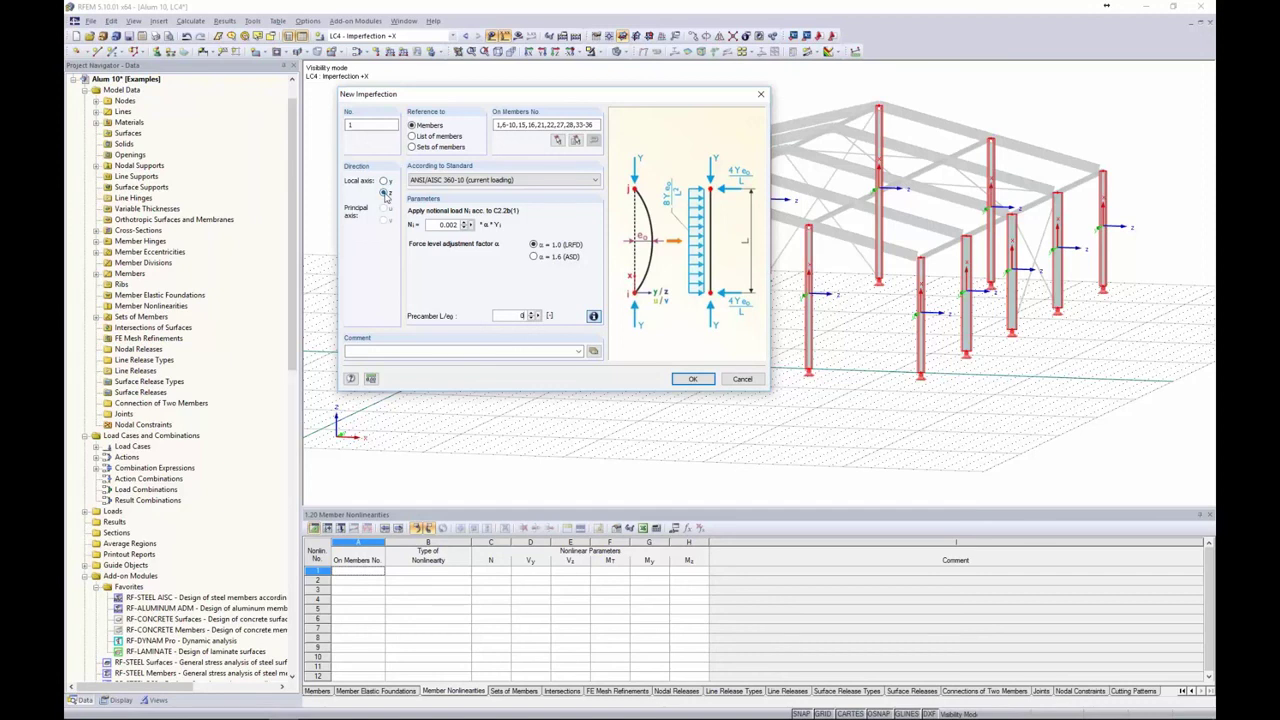
pyautogui.click(692, 379)
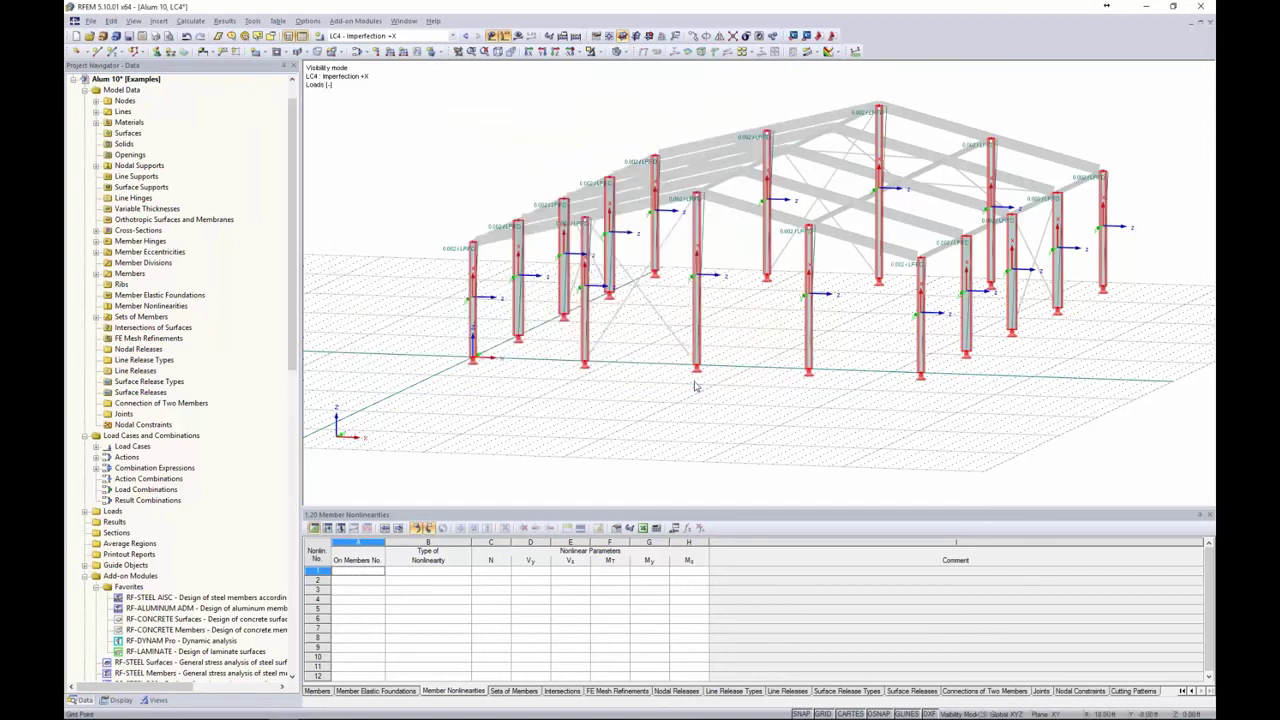
# - Switch the model to wireframe display and inspect the imperfection on the corner column up close
pyautogui.click(625, 52)
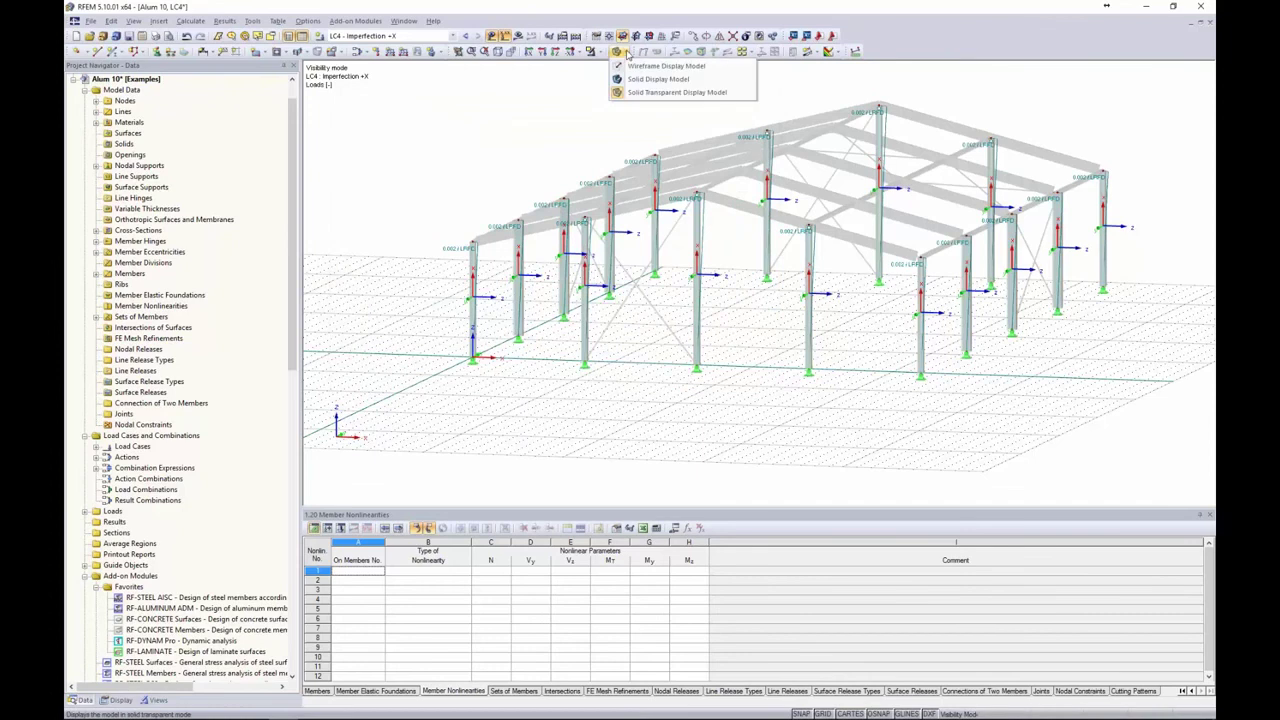
pyautogui.click(660, 66)
pyautogui.scroll(3, 480, 257)
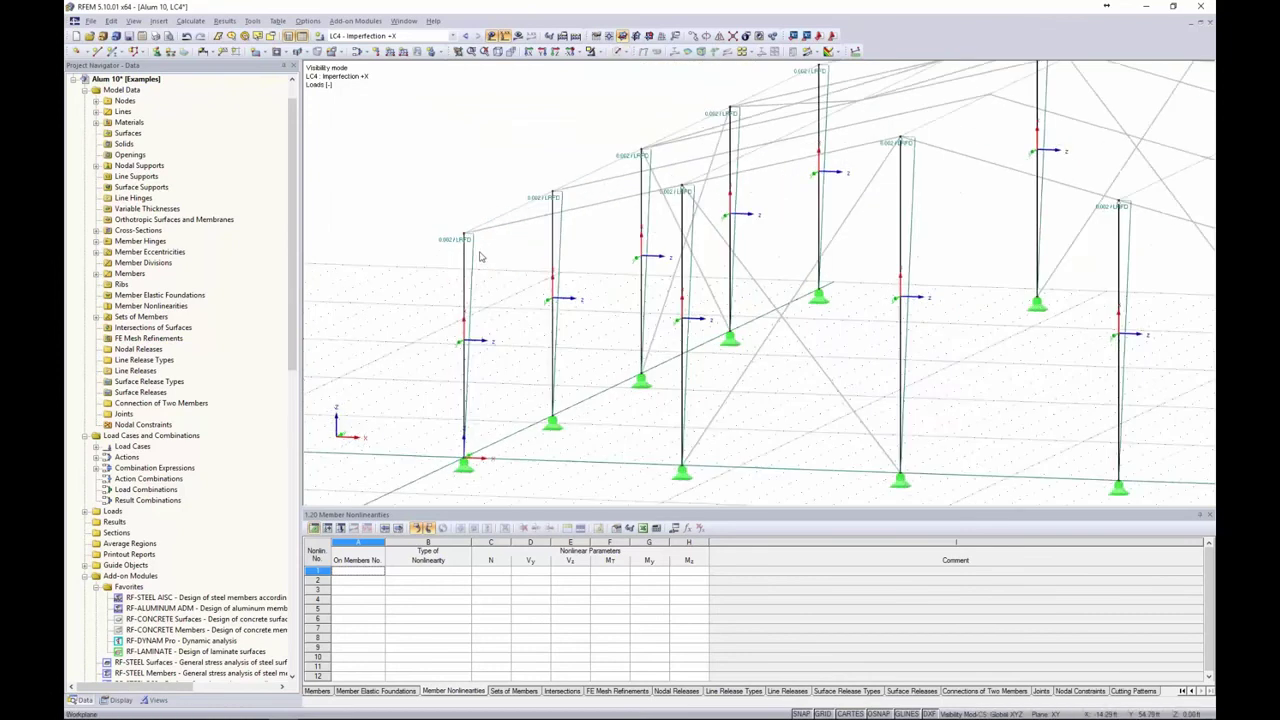
pyautogui.scroll(2, 480, 257)
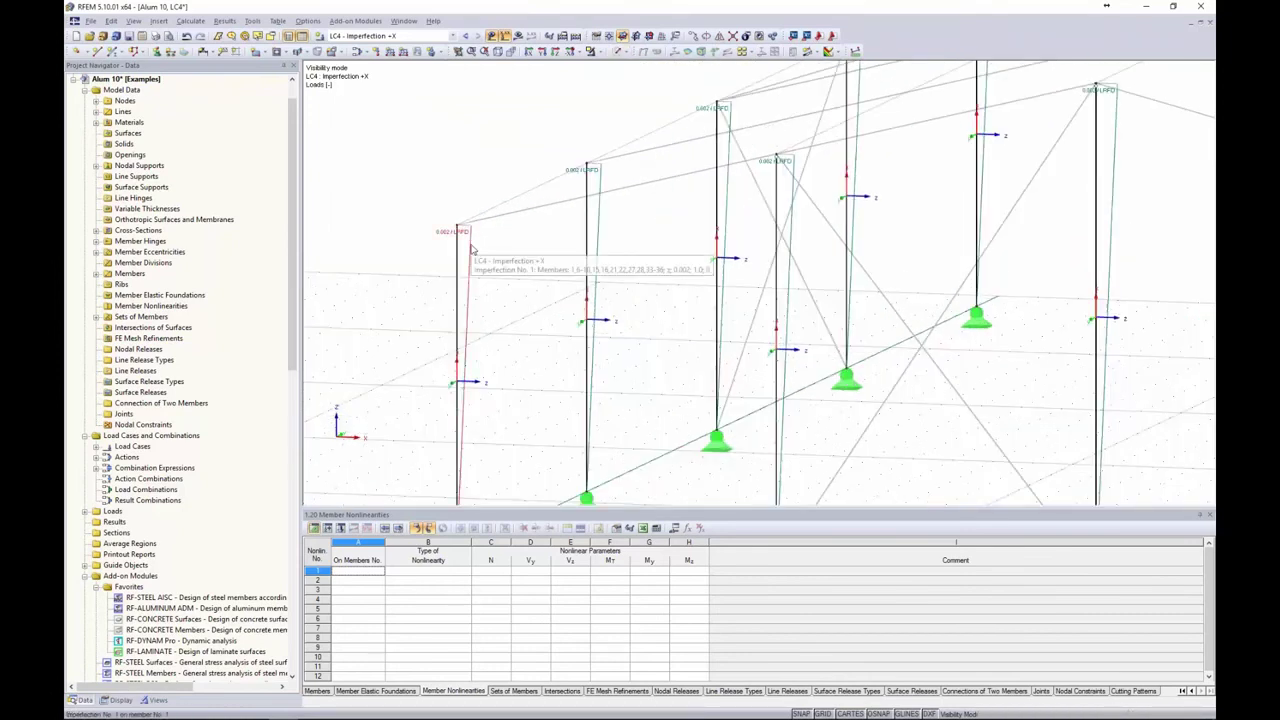
pyautogui.scroll(-5, 473, 249)
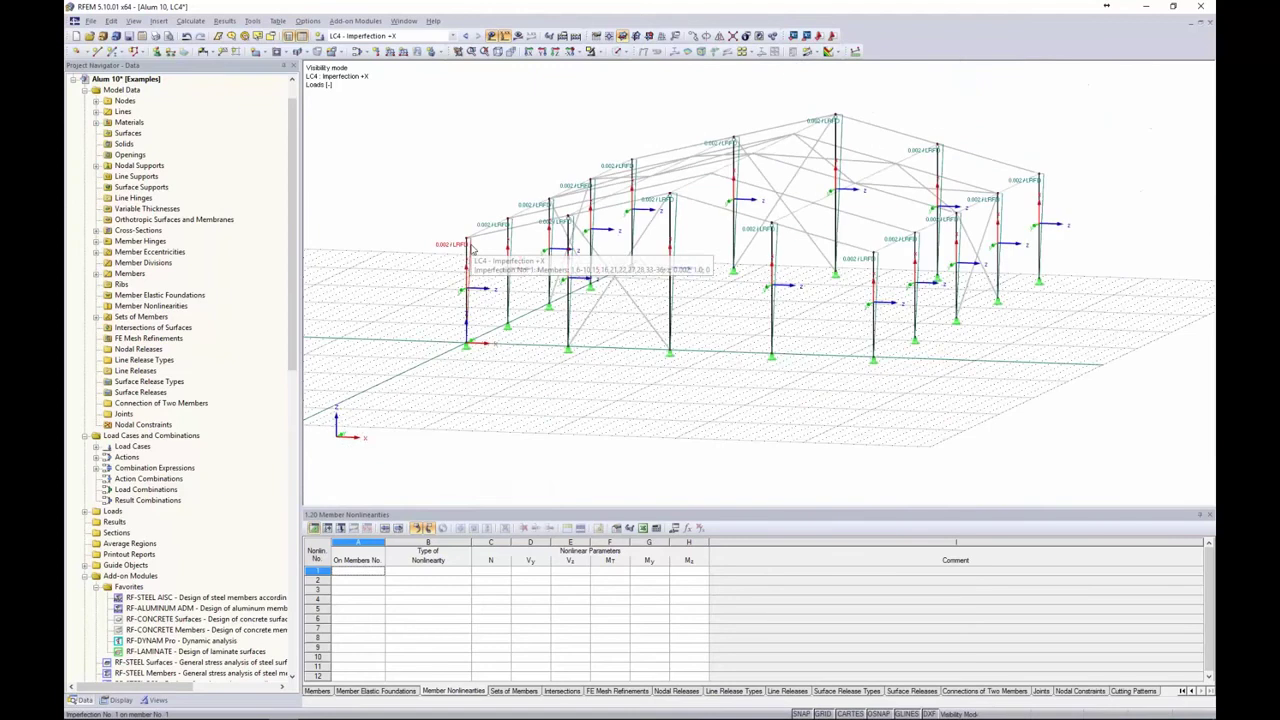
# - Copy load case LC4 to LC5 and rename the copy "Imperfection -X"
pyautogui.click(354, 52)
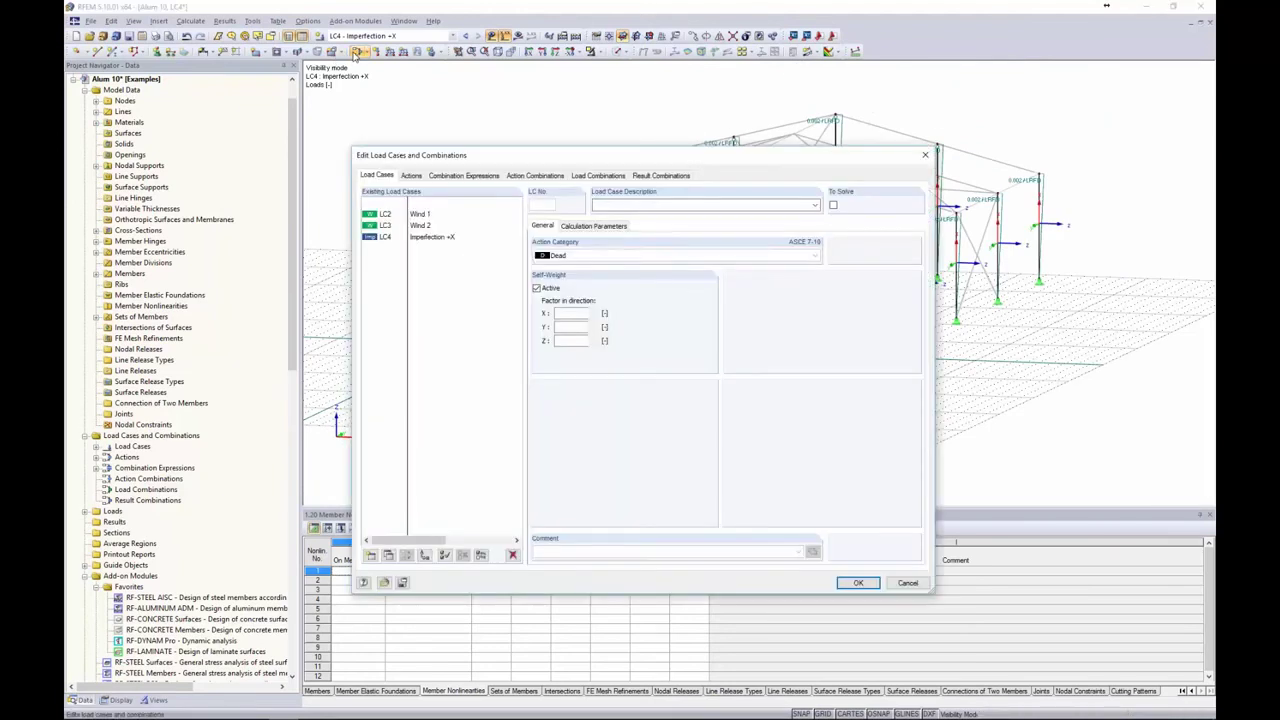
pyautogui.click(431, 238)
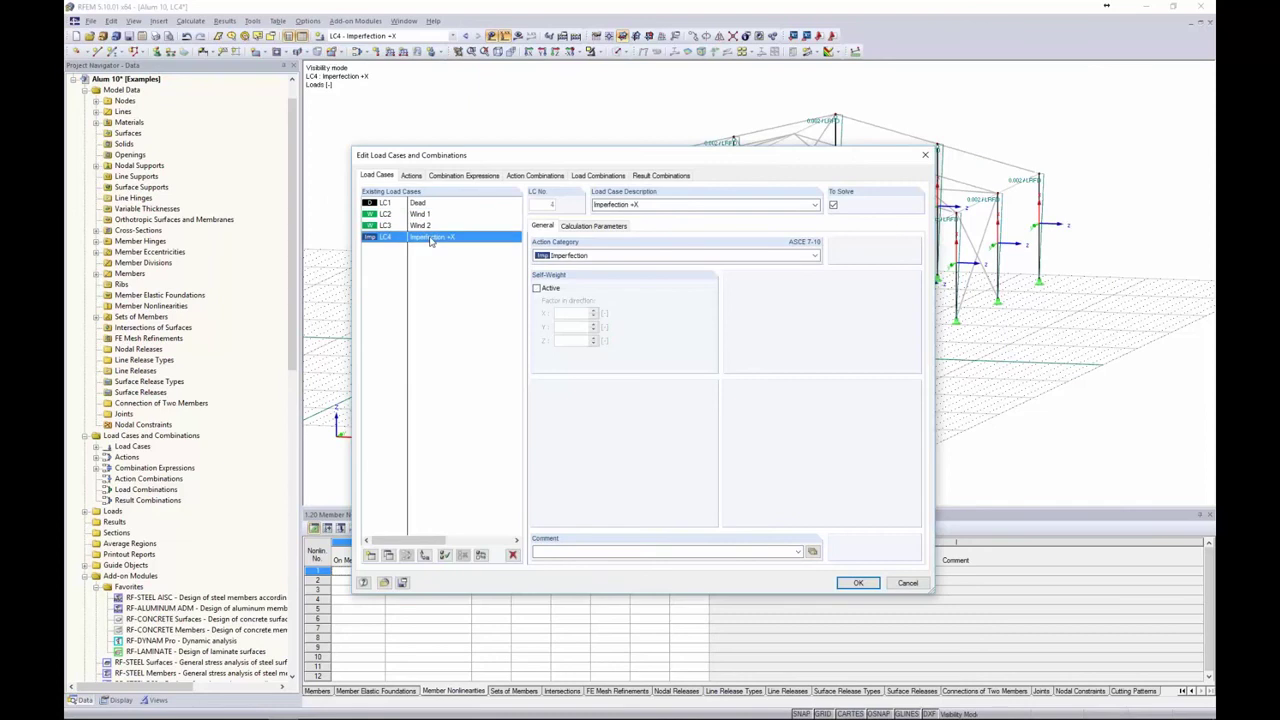
pyautogui.click(390, 557)
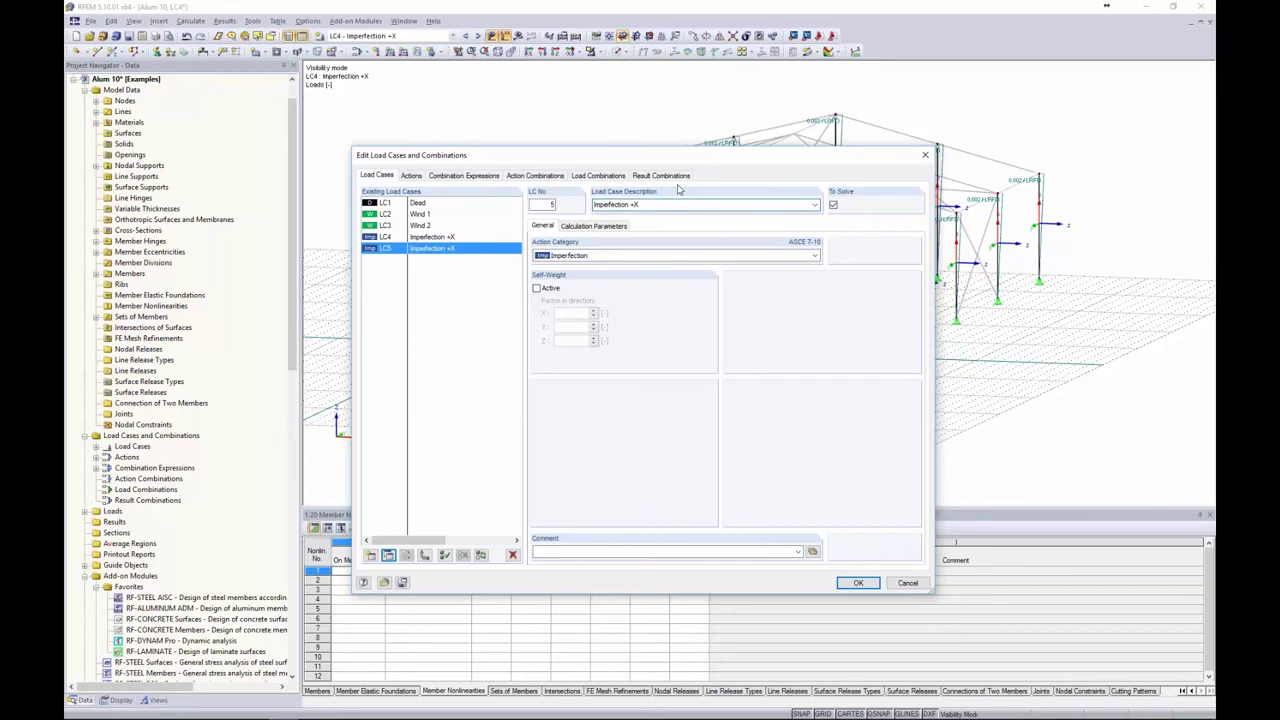
# - Copy load case LC4 to LC6 and rename the copy "Imperfection +Y"
pyautogui.click(446, 237)
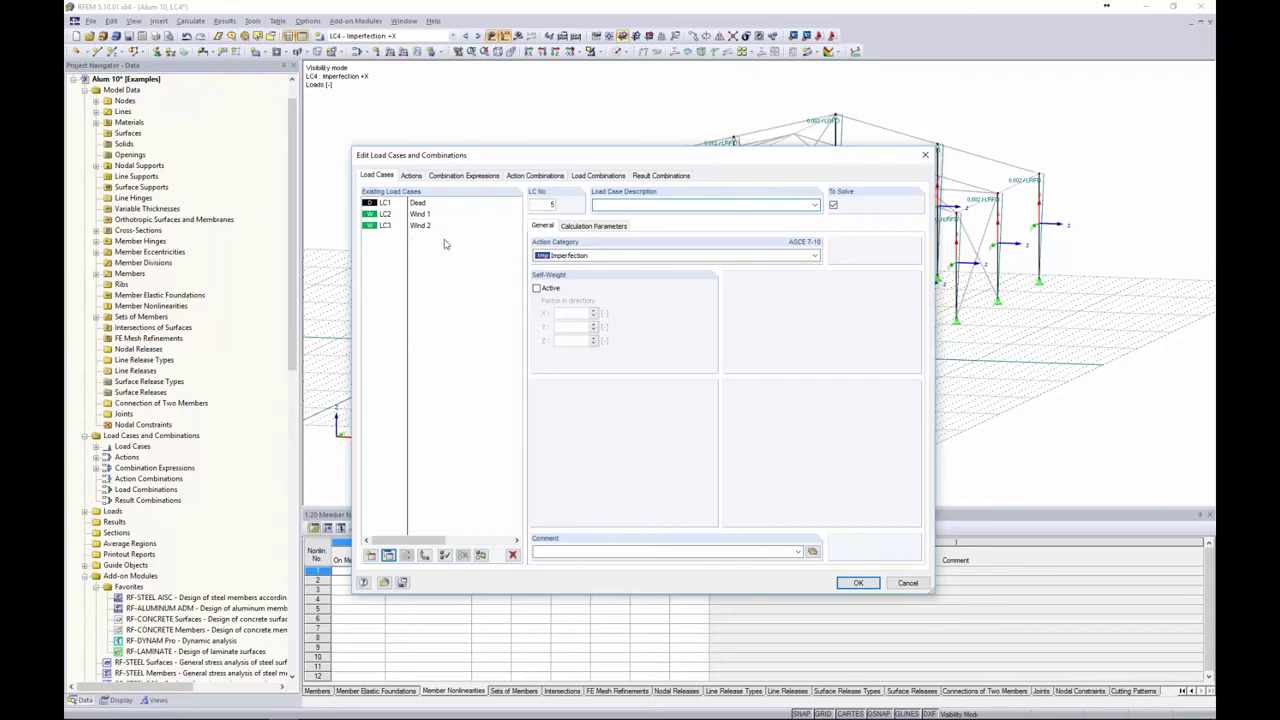
pyautogui.click(388, 555)
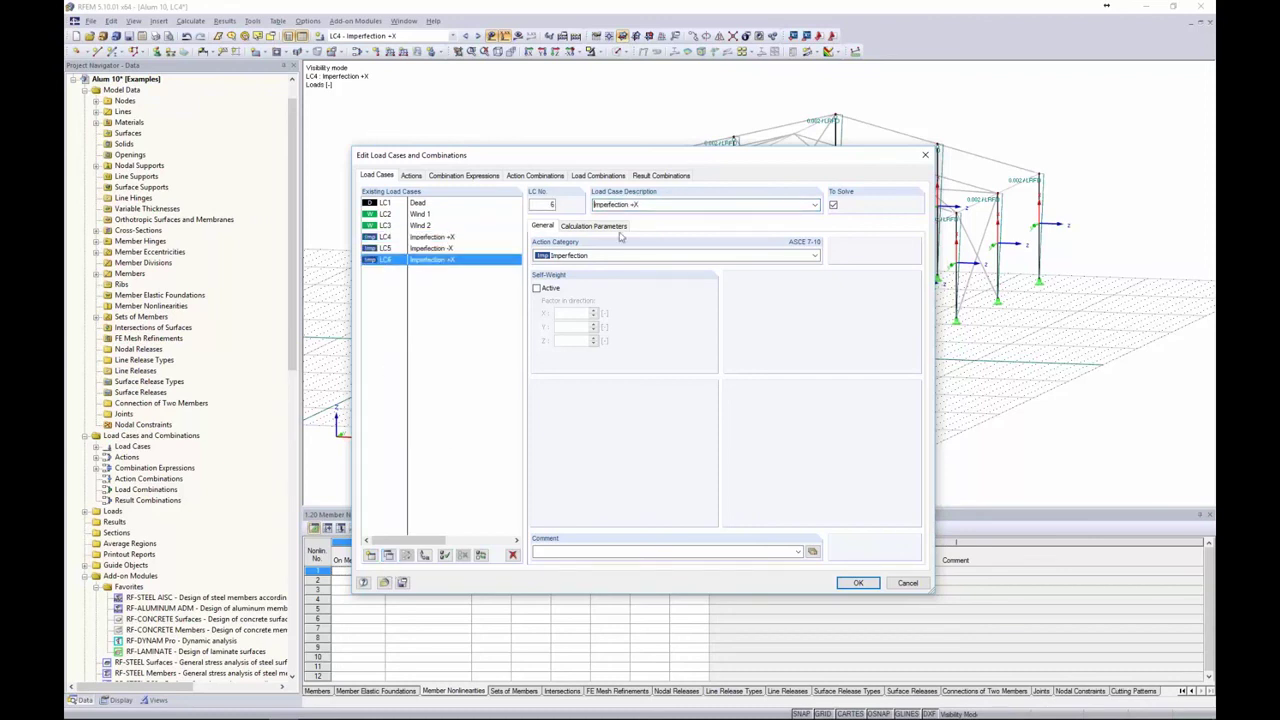
pyautogui.click(691, 204)
pyautogui.press('BackSpace')
pyautogui.write('Y')
# - Copy load case LC4 to LC7, name it "Imperfection -Y" and accept the load case changes
pyautogui.click(422, 238)
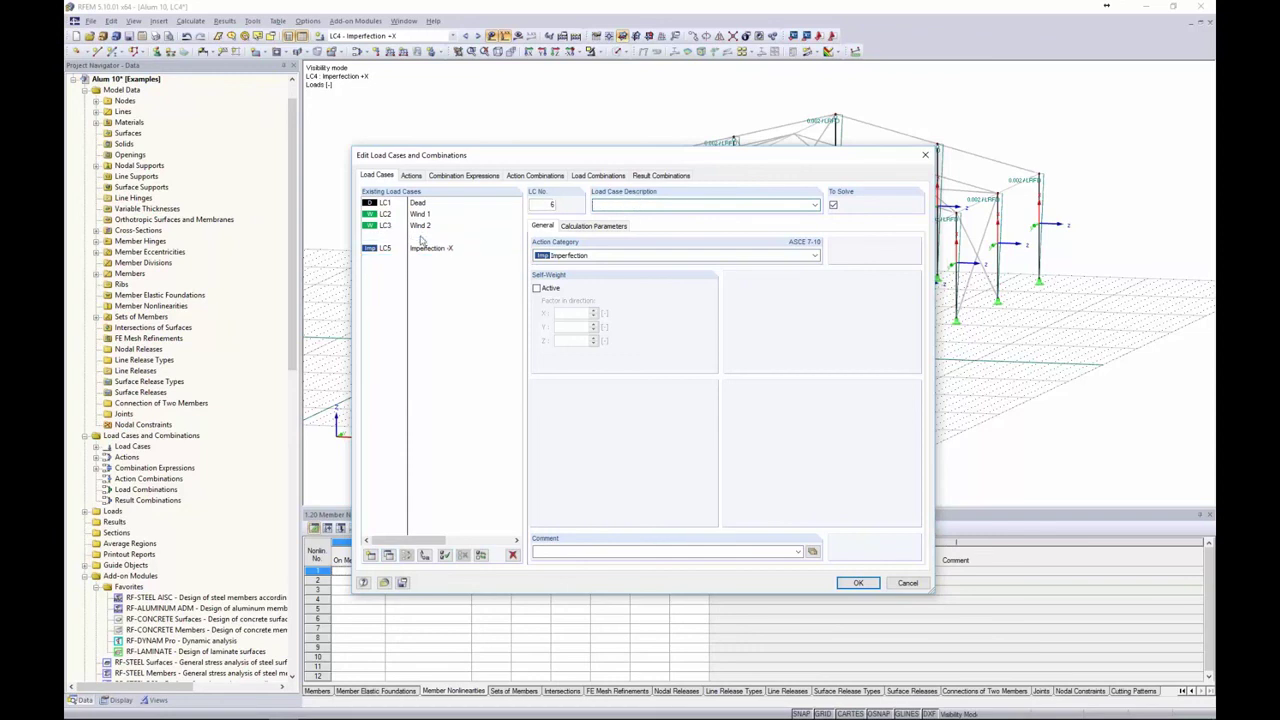
pyautogui.click(388, 555)
pyautogui.moveTo(641, 205); pyautogui.dragTo(631, 205)
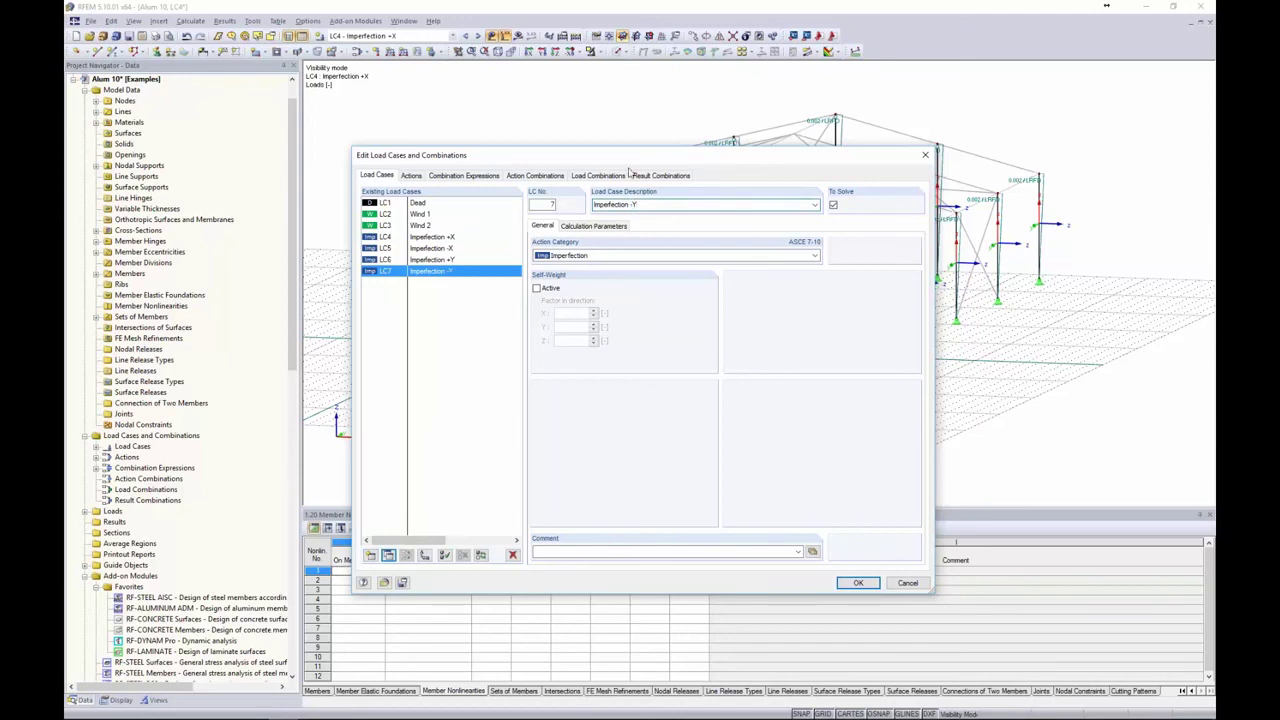
pyautogui.click(858, 583)
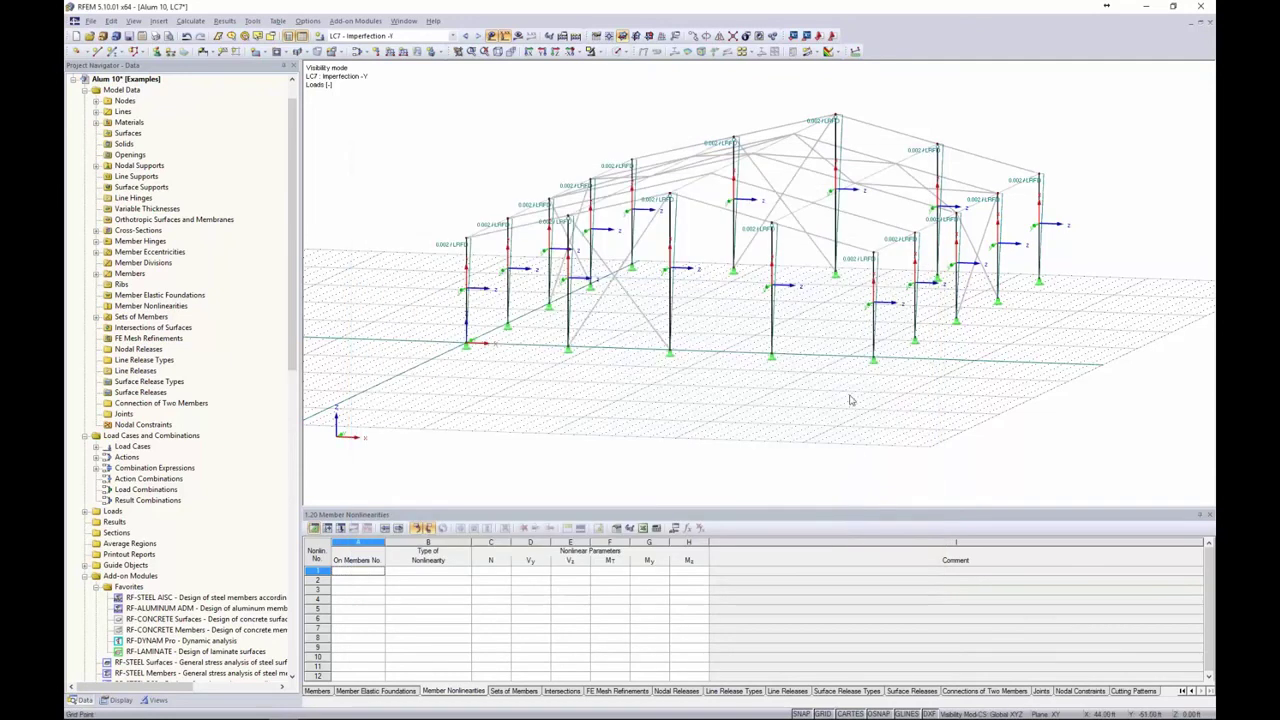
# - Reverse the imperfection on all columns in load case LC5 - Imperfection -X by making its notional load factor negative
pyautogui.click(418, 35)
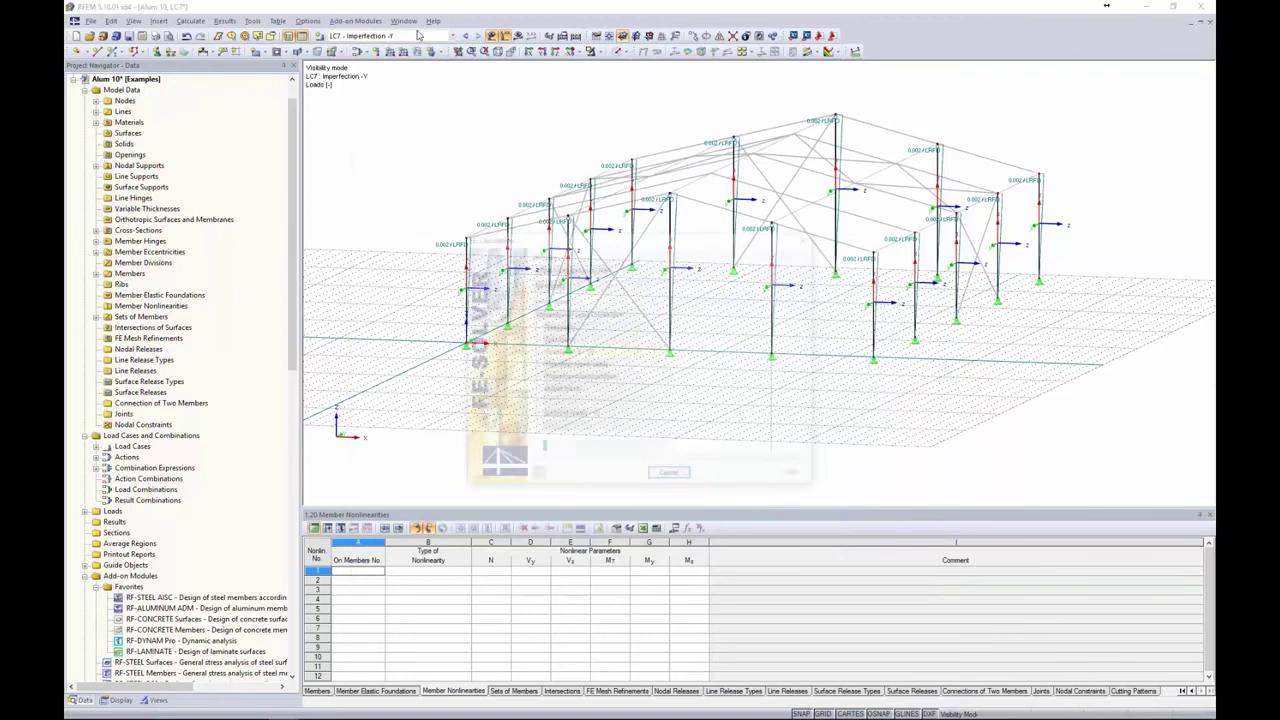
pyautogui.click(418, 35)
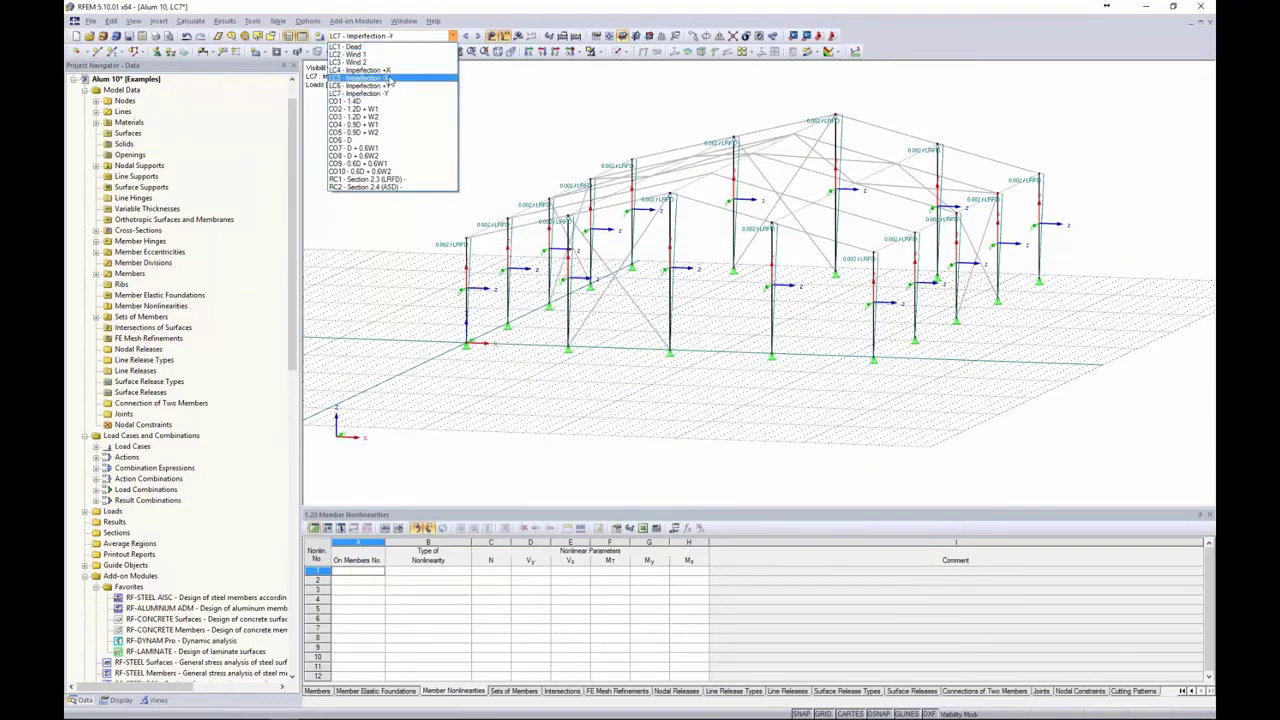
pyautogui.click(390, 78)
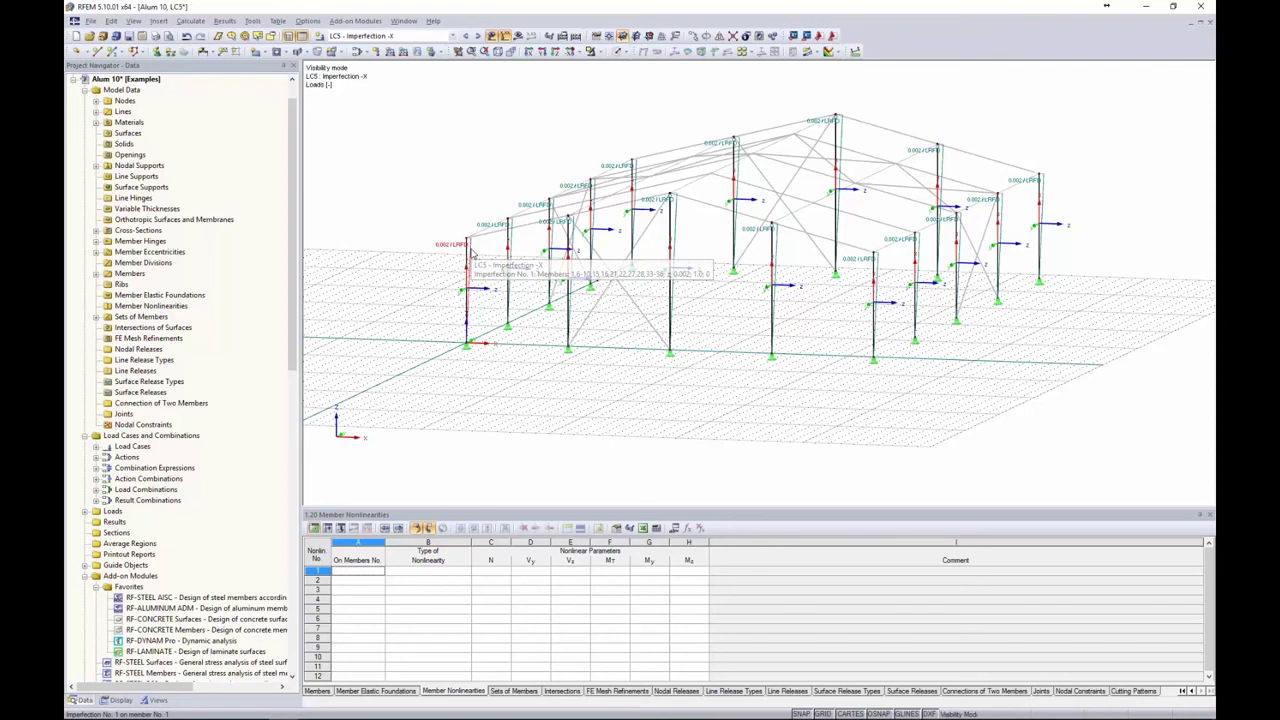
pyautogui.moveTo(1114, 437); pyautogui.dragTo(443, 93)
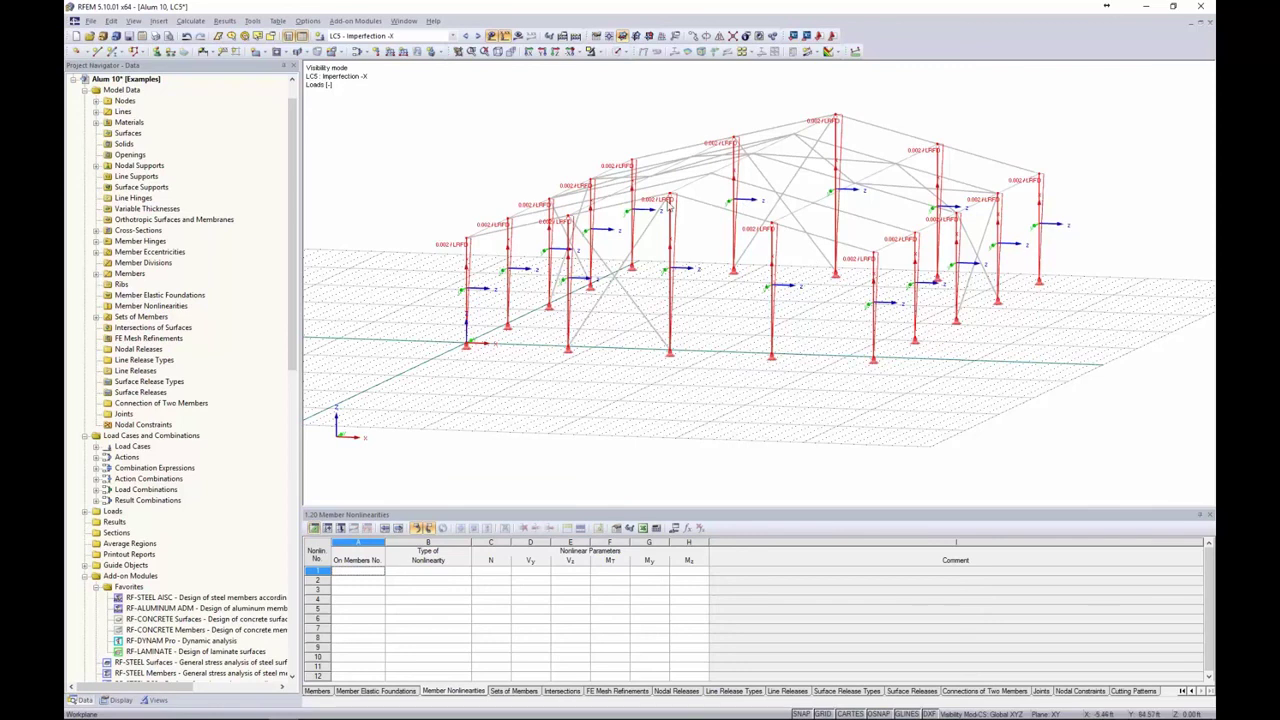
pyautogui.doubleClick(473, 253)
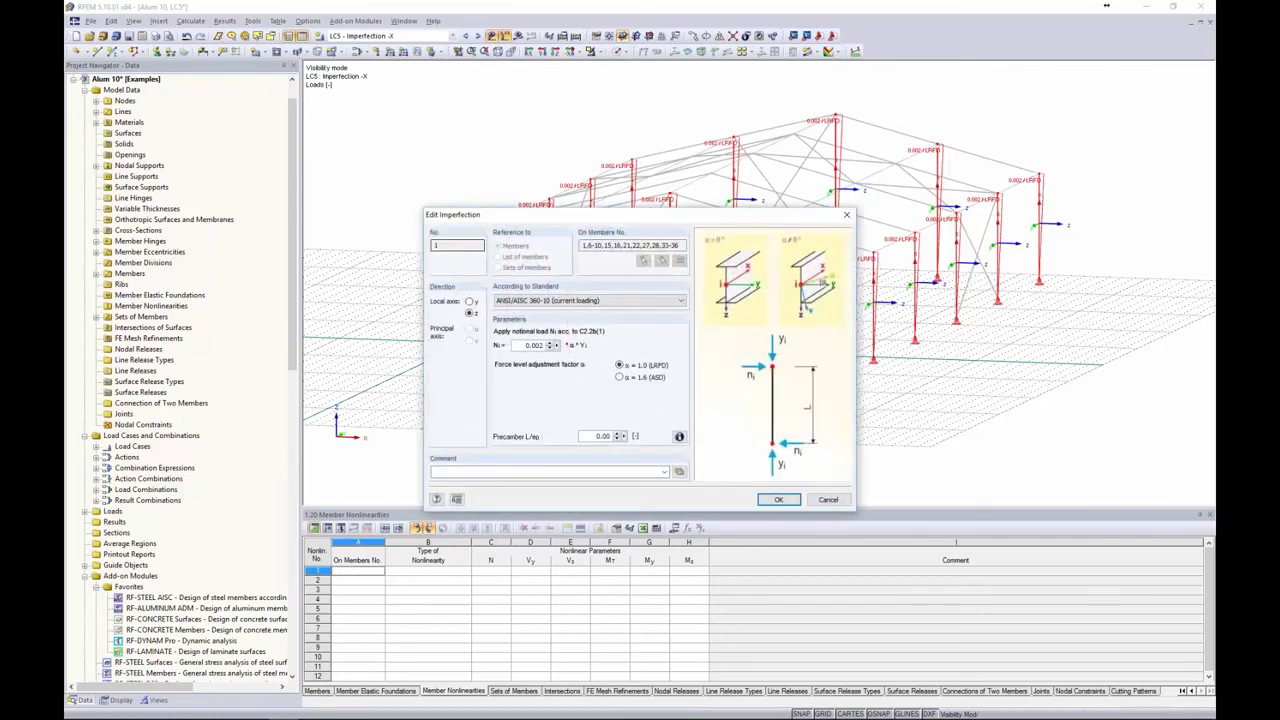
pyautogui.click(521, 346)
pyautogui.click(772, 497)
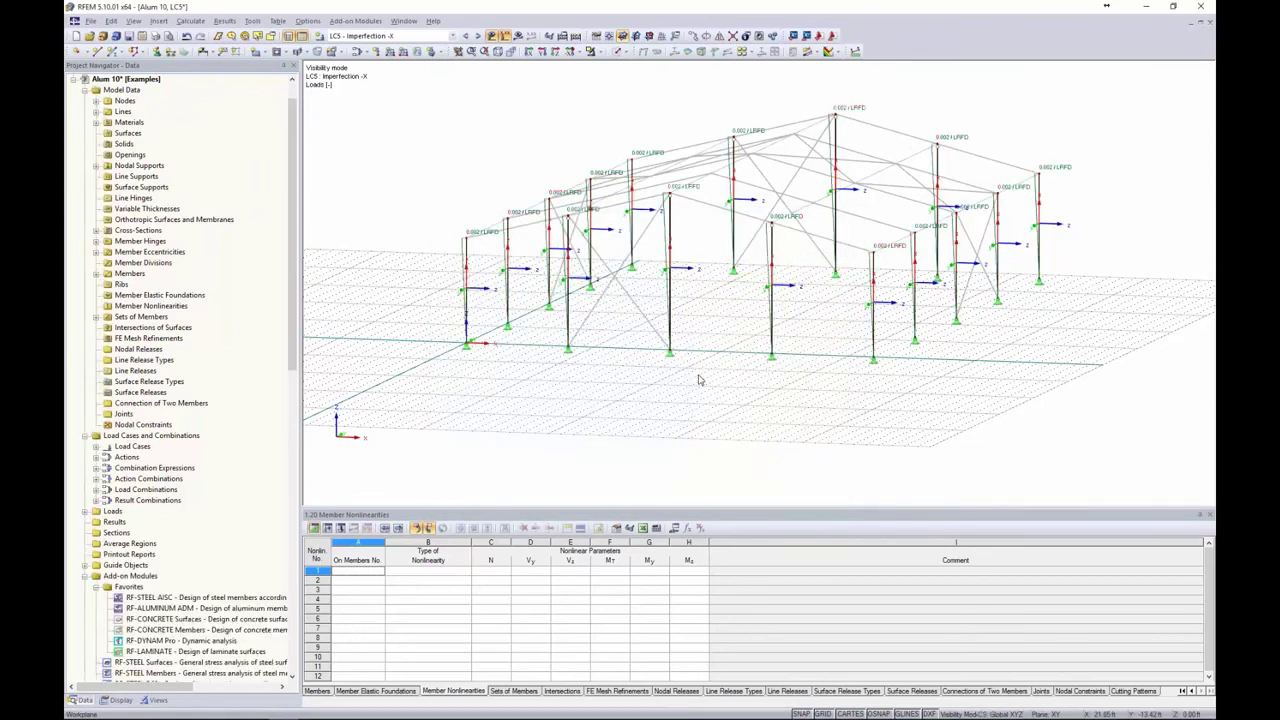
# - Set the imperfection on all columns in load case LC6 - Imperfection +Y to local axis y with a notional load factor of -0.002
pyautogui.click(479, 36)
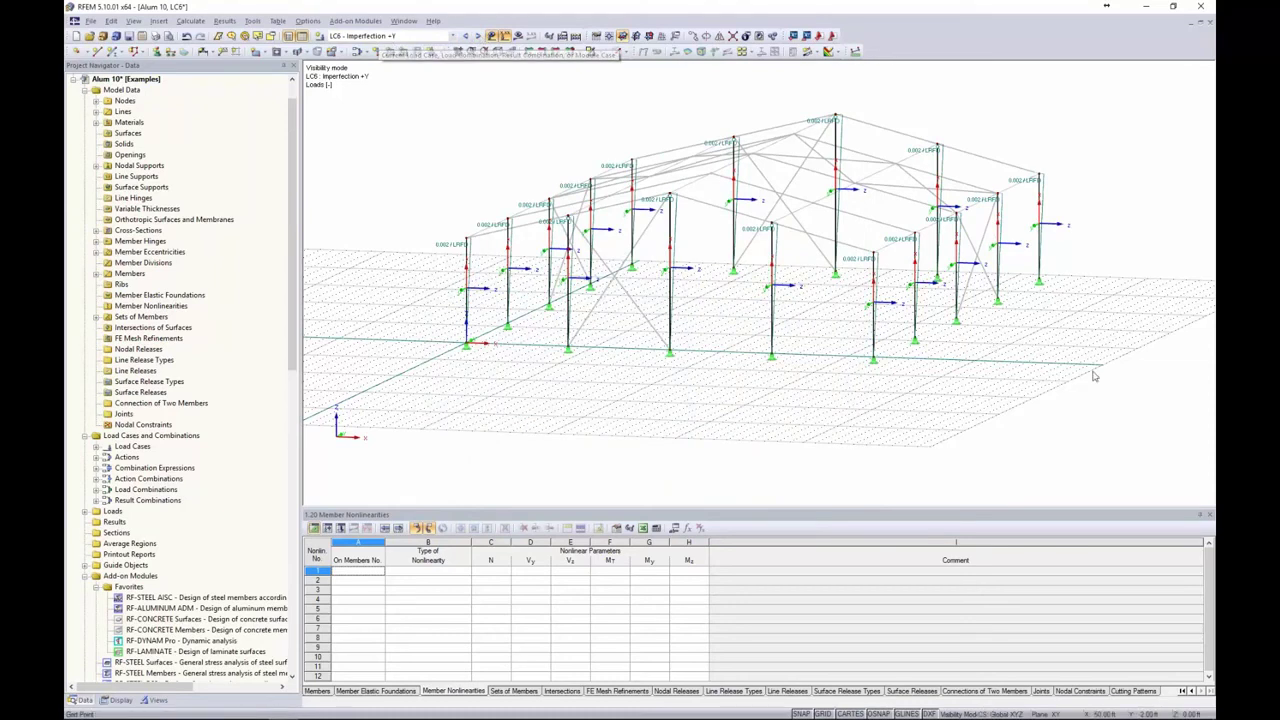
pyautogui.moveTo(1094, 374); pyautogui.dragTo(398, 104)
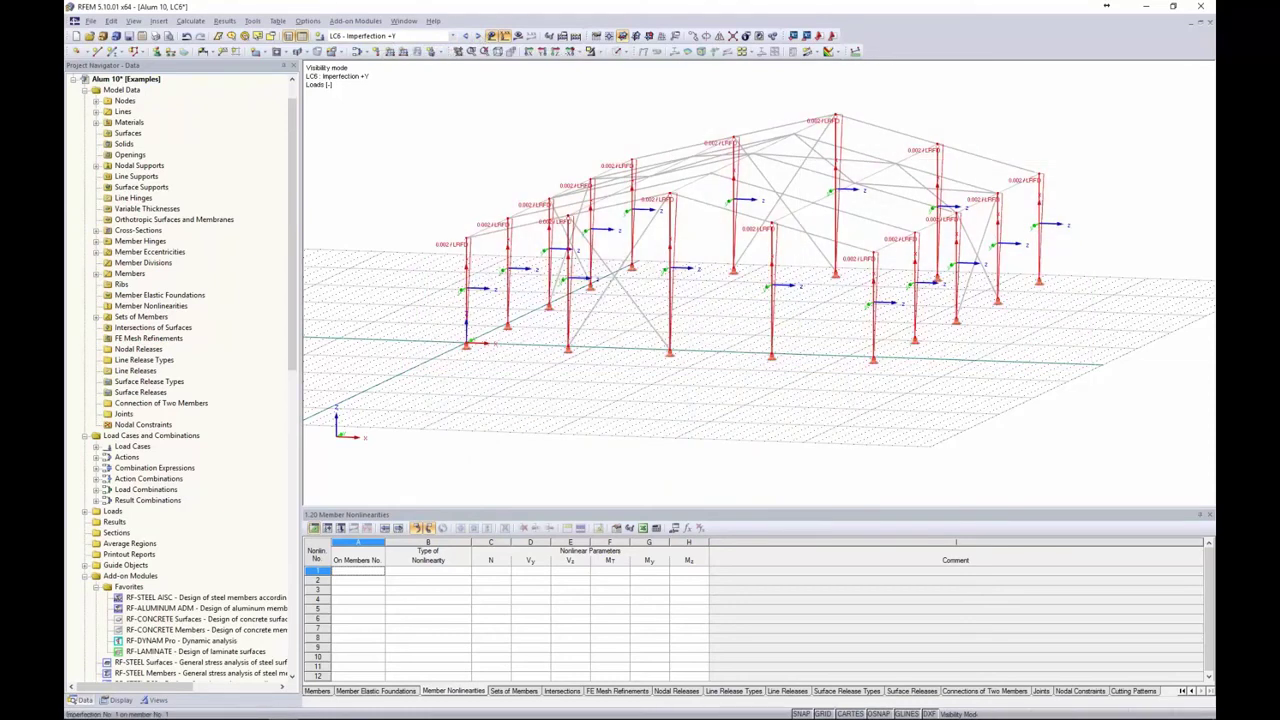
pyautogui.doubleClick(472, 252)
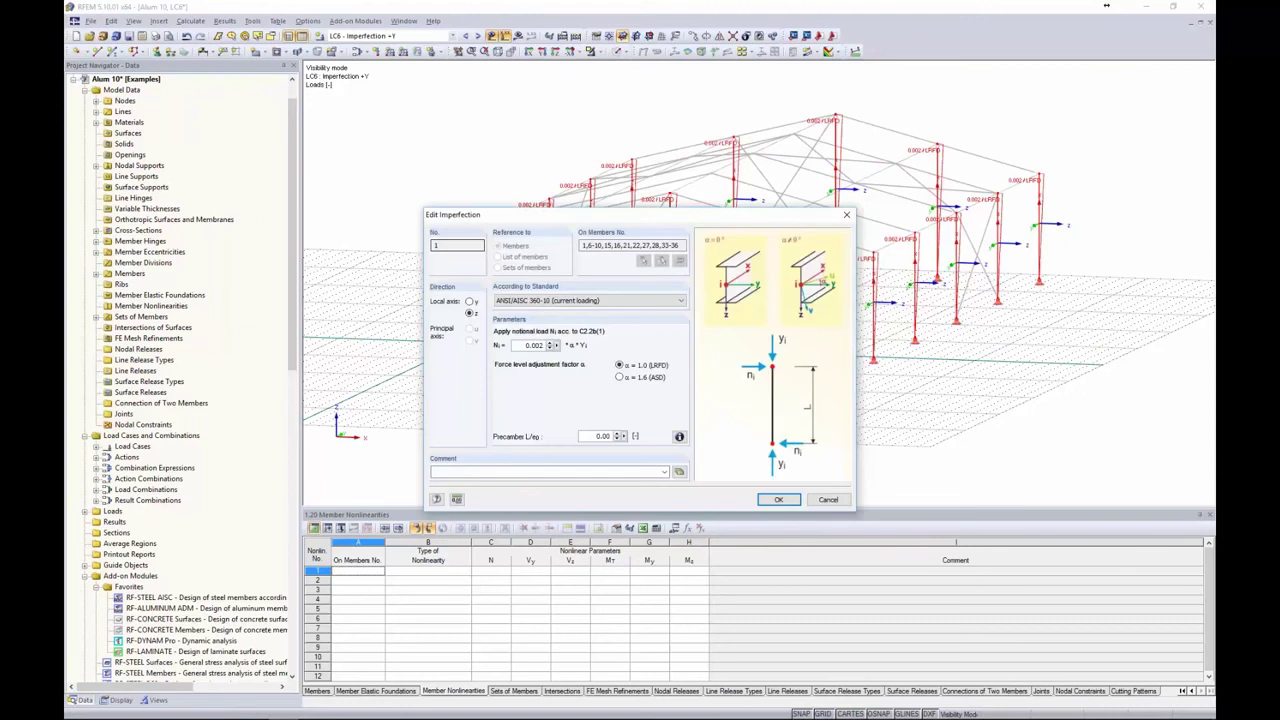
pyautogui.moveTo(574, 220); pyautogui.dragTo(404, 104)
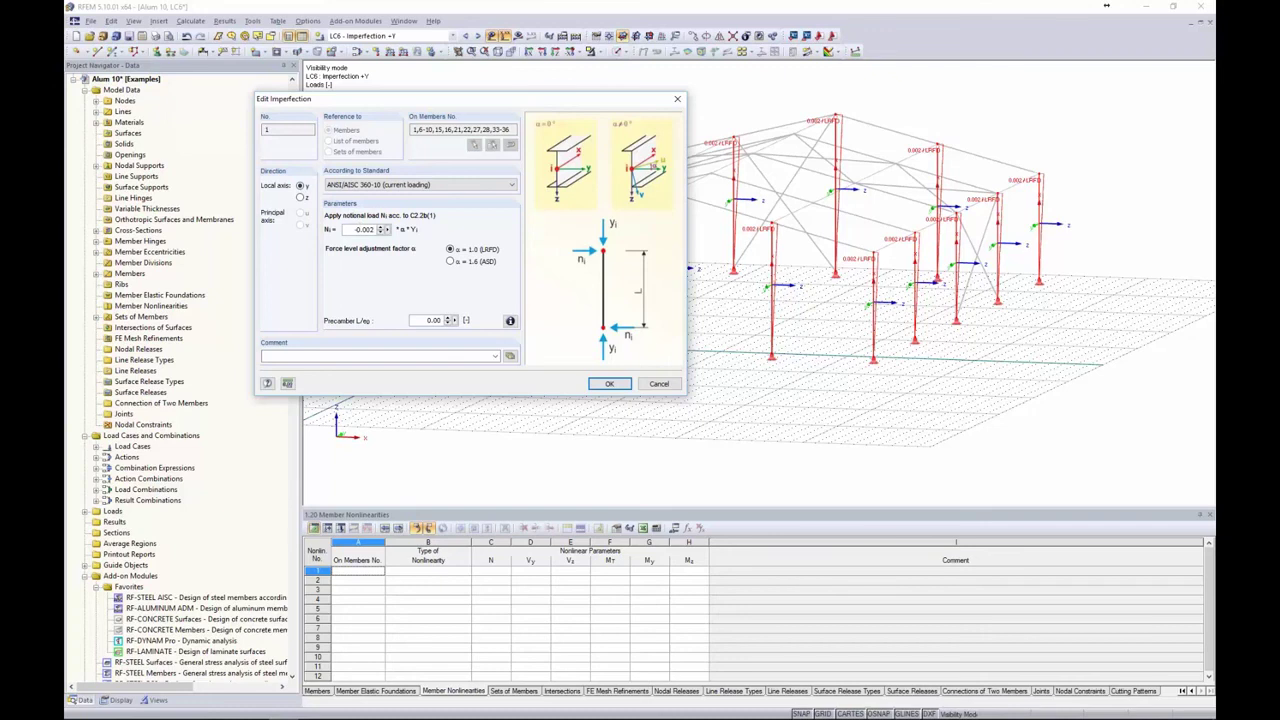
pyautogui.click(618, 385)
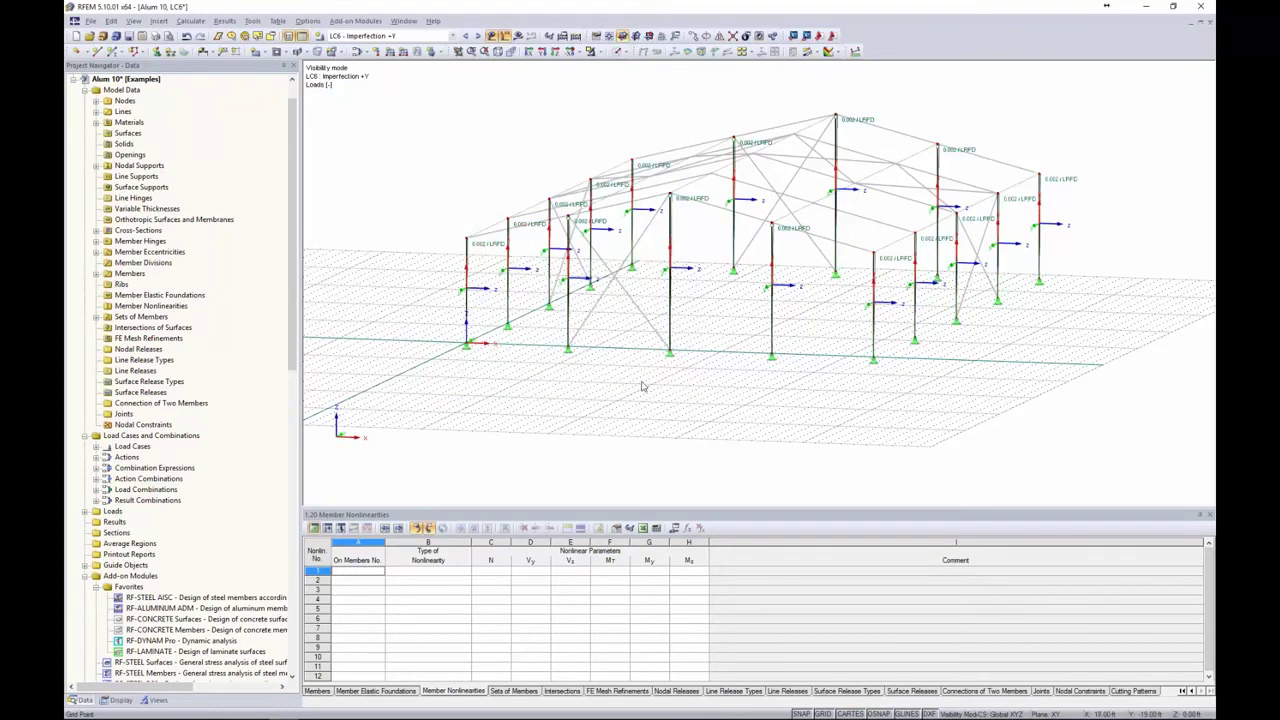
pyautogui.keyDown('ctrl'); pyautogui.moveTo(643, 389); pyautogui.dragTo(600, 370, button='middle'); pyautogui.keyUp('ctrl')
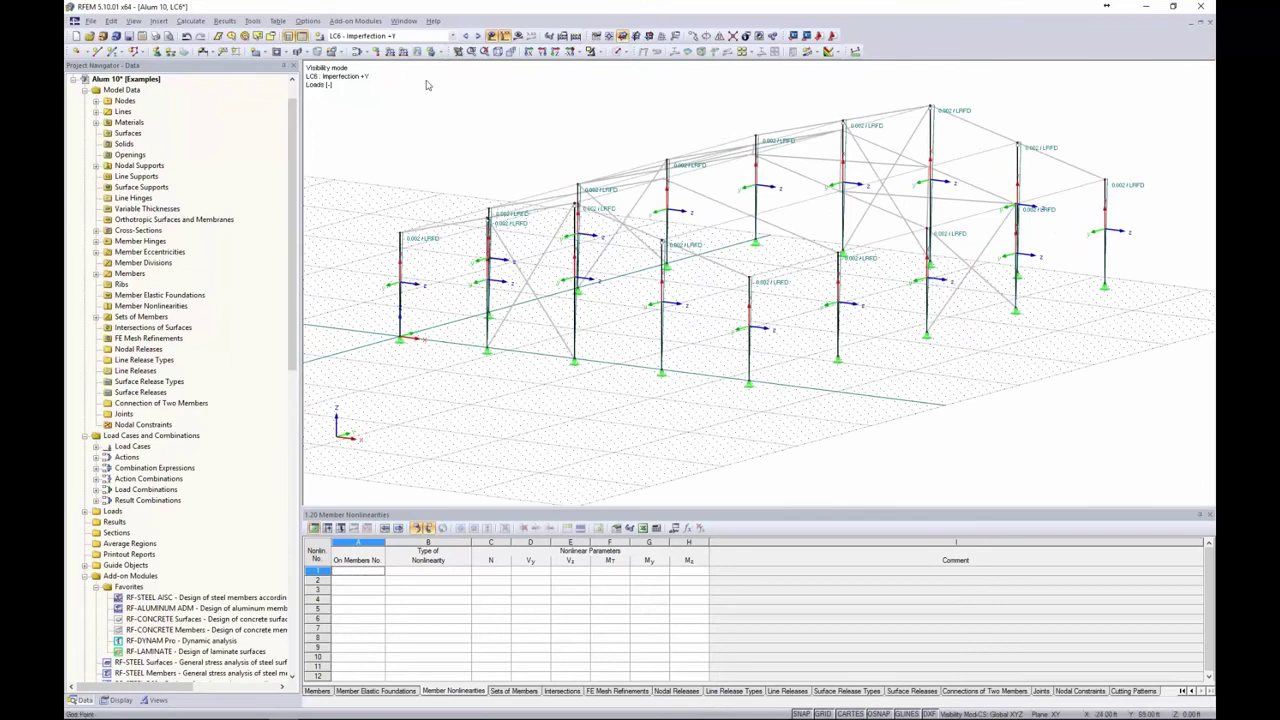
# - Set the imperfection on all columns in load case LC7 - Imperfection -Y to local axis y with a notional load factor of 0.002
pyautogui.click(477, 35)
pyautogui.scroll(-2, 798, 185)
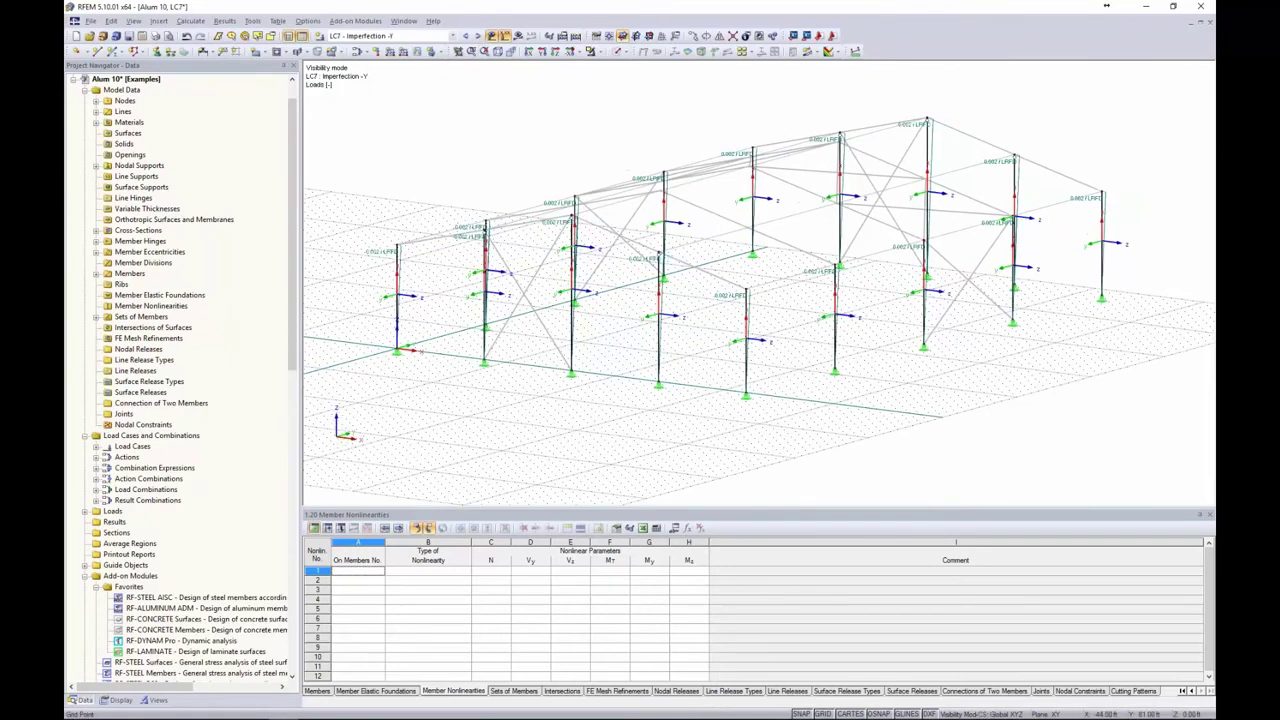
pyautogui.moveTo(806, 198); pyautogui.dragTo(810, 244, button='middle')
pyautogui.moveTo(1104, 403); pyautogui.dragTo(390, 155)
pyautogui.scroll(3, 491, 279)
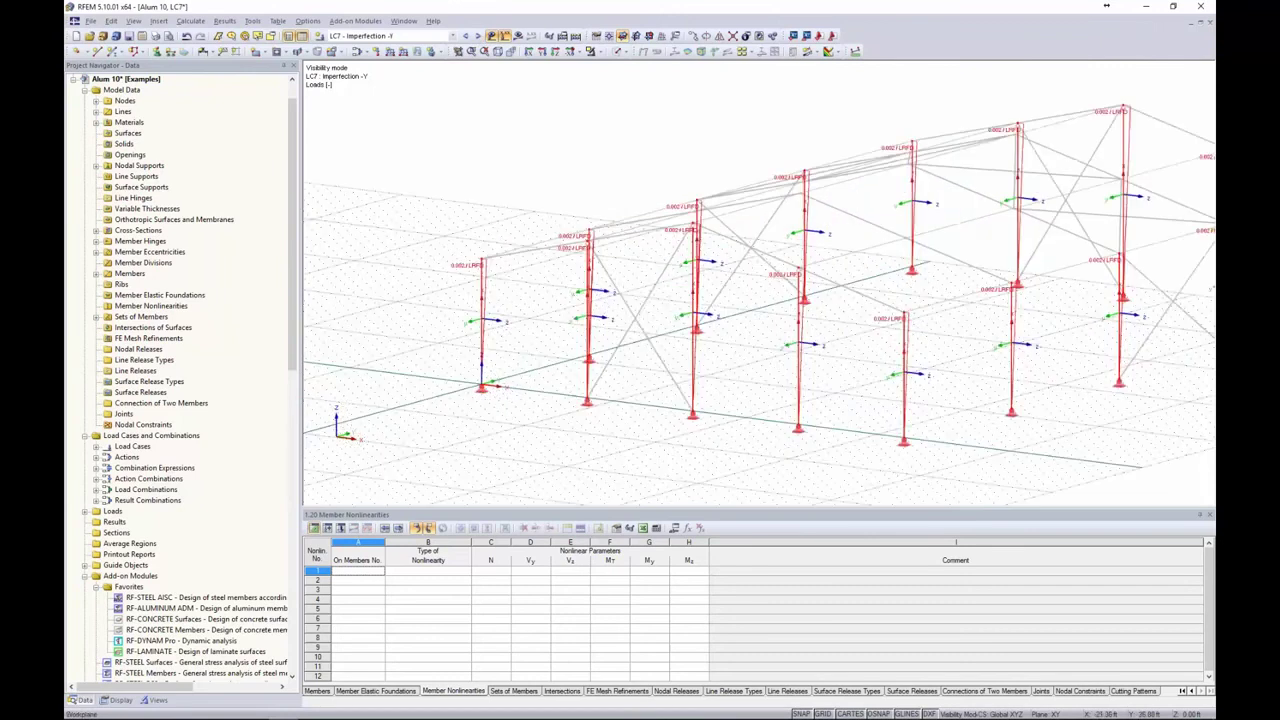
pyautogui.doubleClick(491, 279)
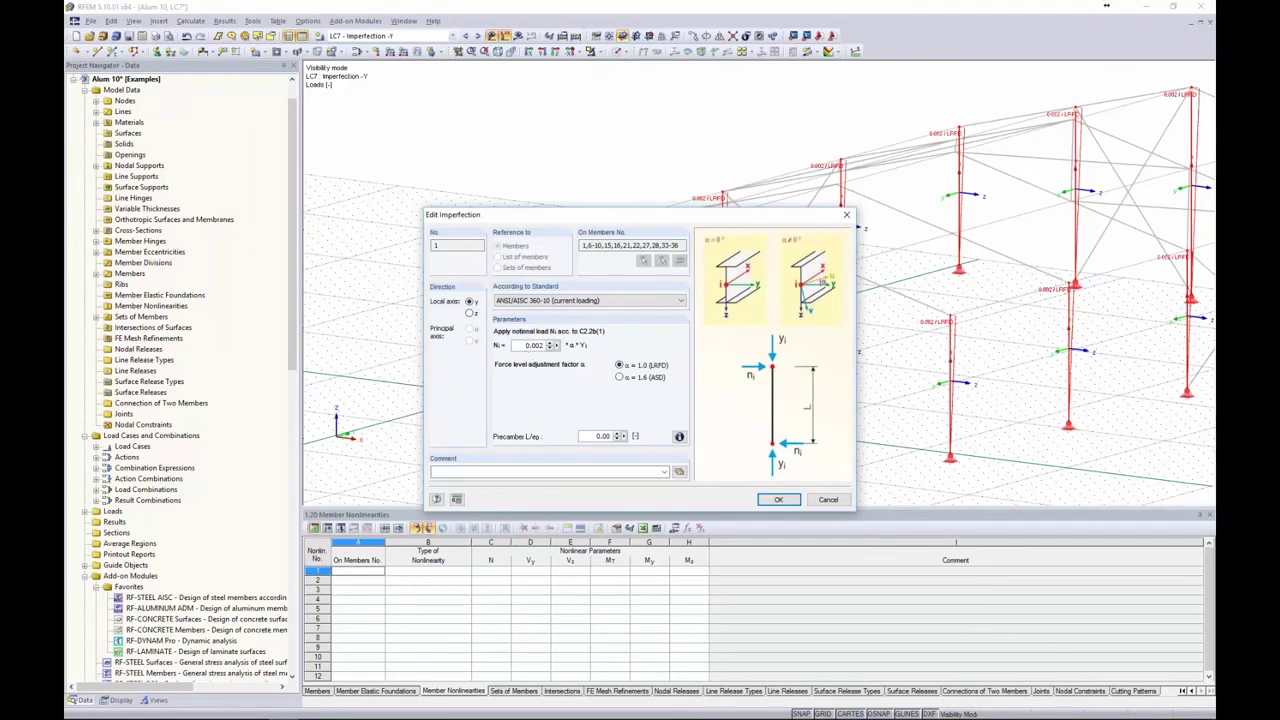
pyautogui.click(783, 501)
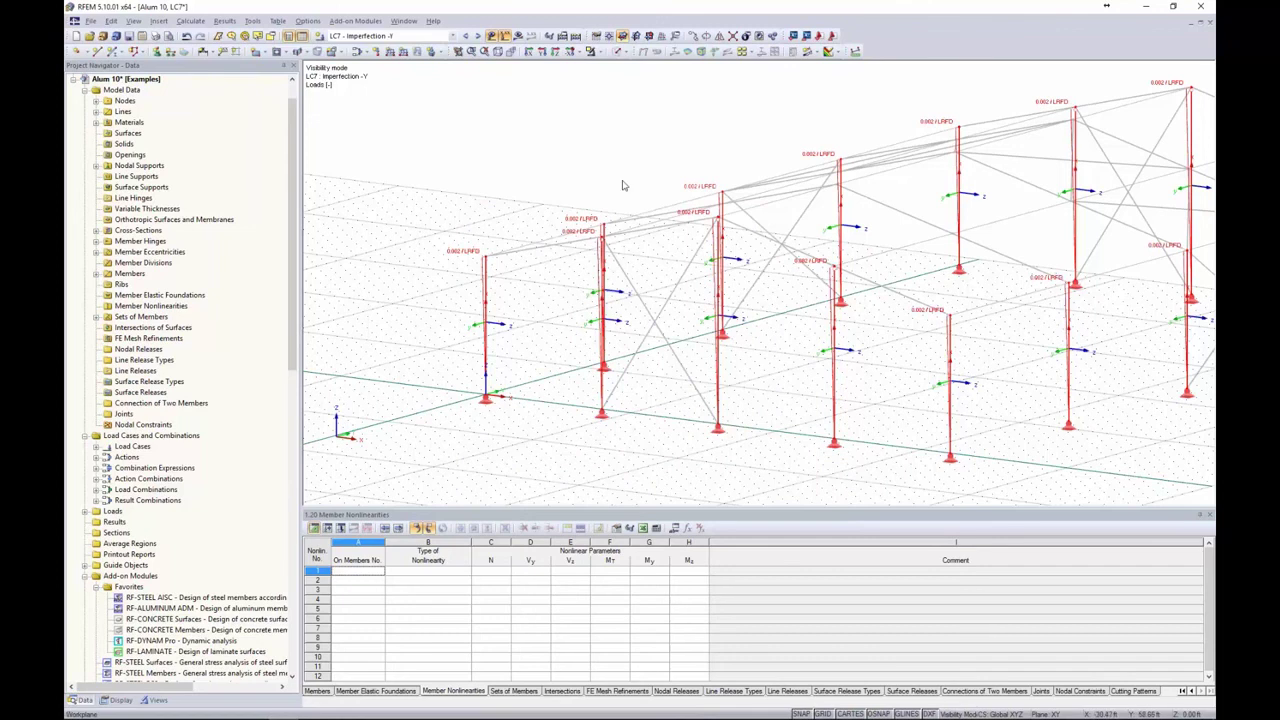
pyautogui.moveTo(622, 181); pyautogui.dragTo(544, 159, button='middle')
pyautogui.scroll(-2, 544, 159)
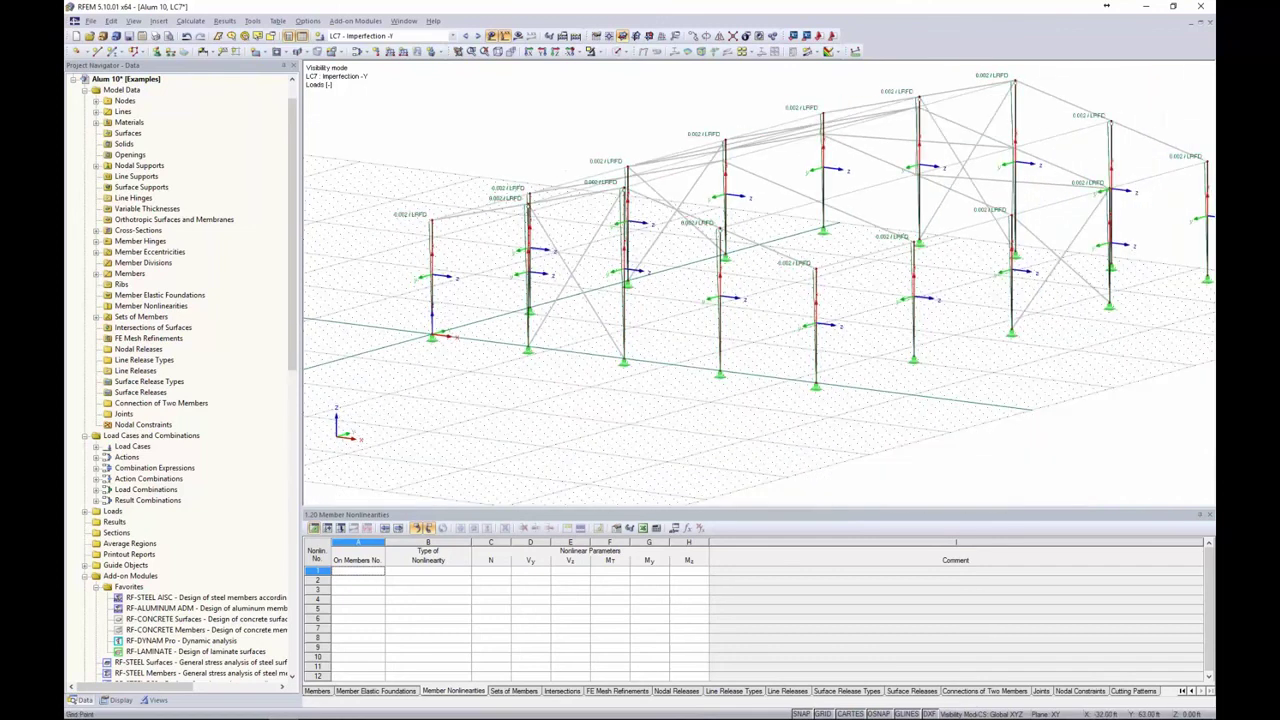
# - Hide the members' local axis systems and show the whole model in the solid transparent display mode
pyautogui.rightClick(436, 259)
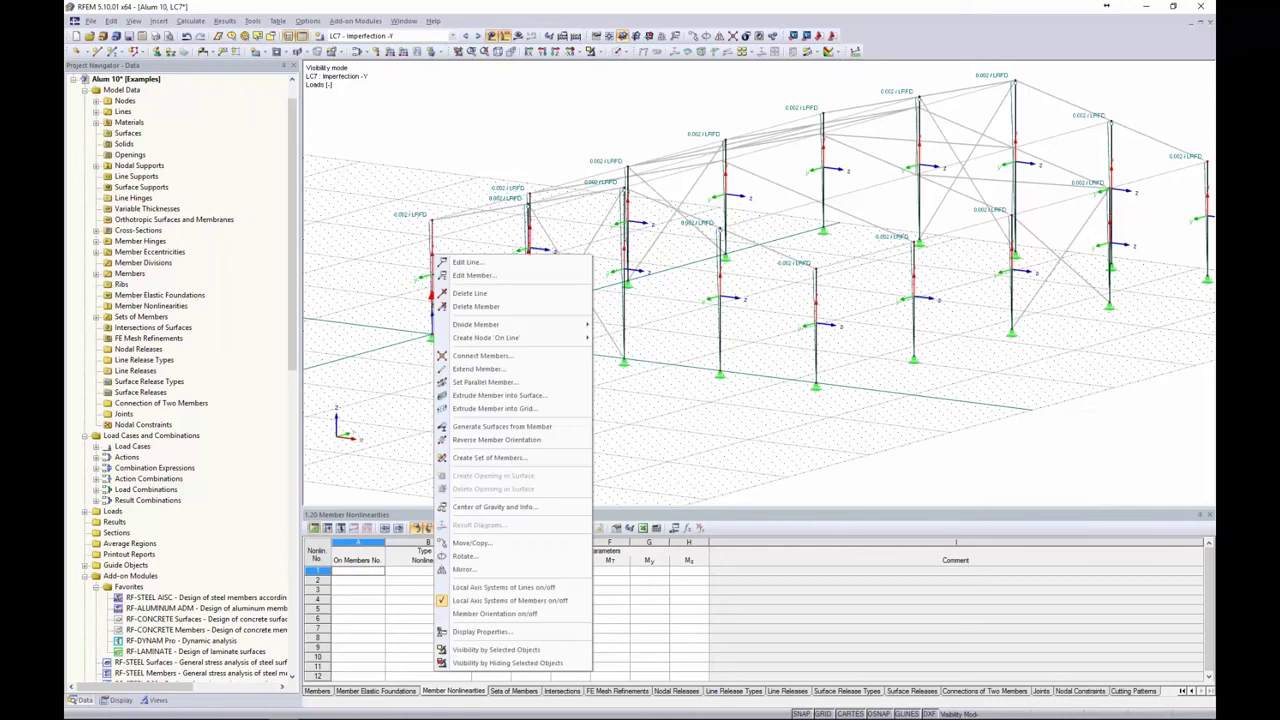
pyautogui.click(510, 600)
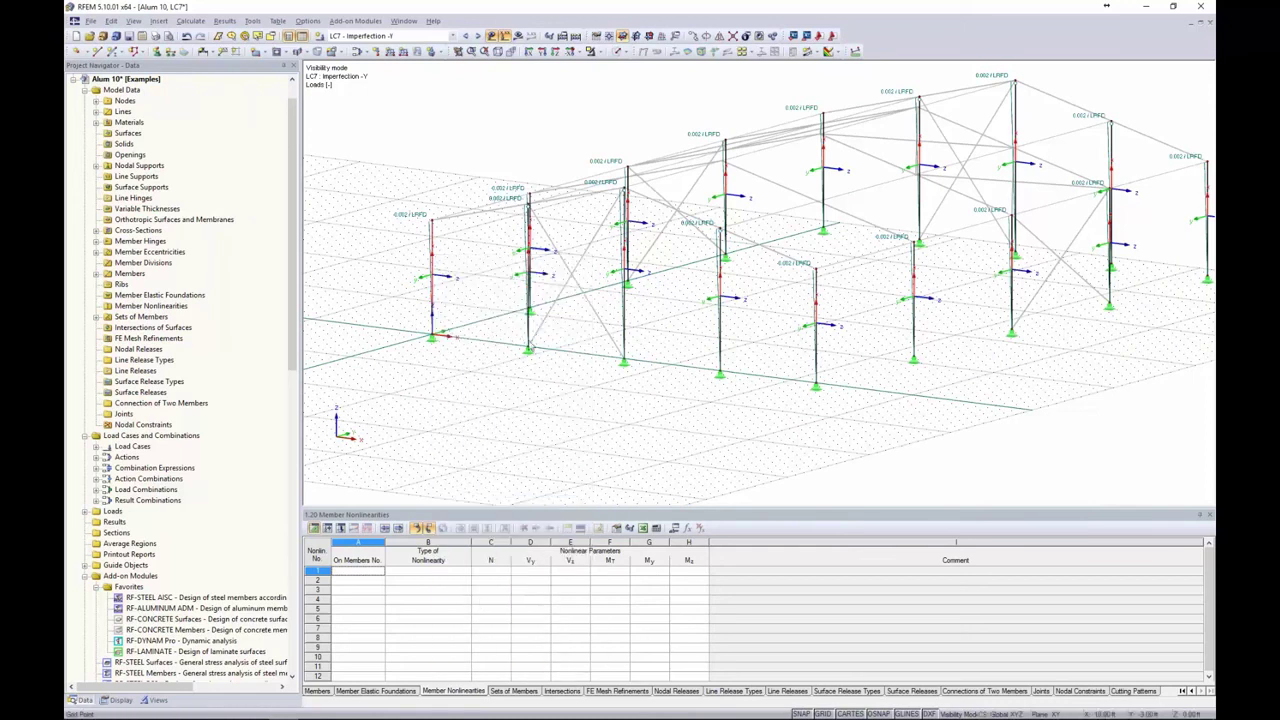
pyautogui.click(627, 53)
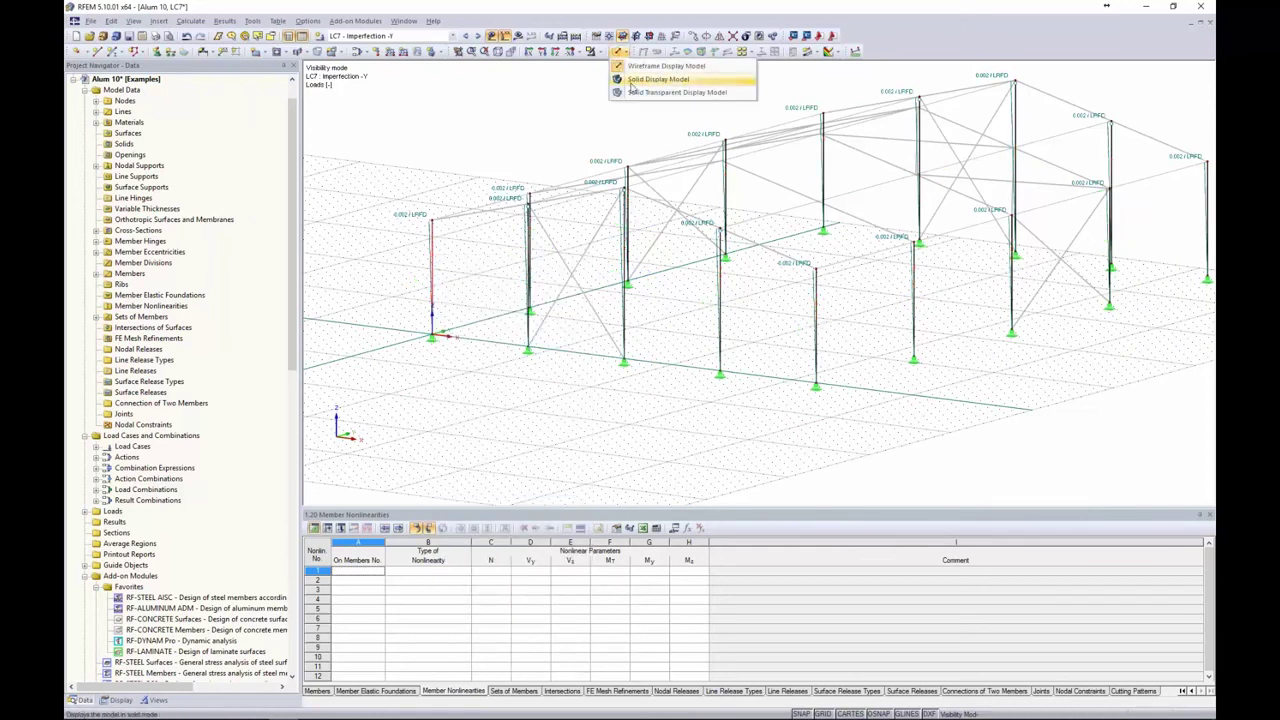
pyautogui.click(631, 94)
pyautogui.click(557, 133)
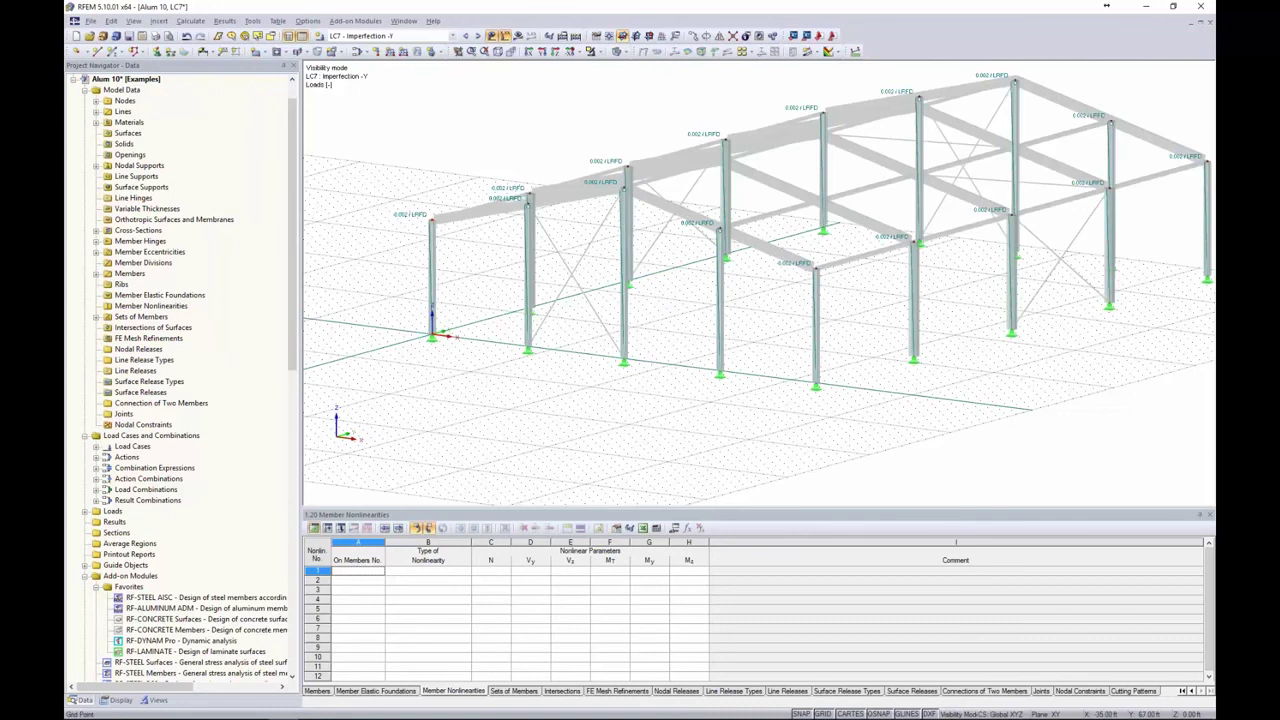
pyautogui.scroll(-3, 556, 133)
pyautogui.keyDown('ctrl'); pyautogui.moveTo(556, 133); pyautogui.dragTo(545, 152, button='middle'); pyautogui.keyUp('ctrl')
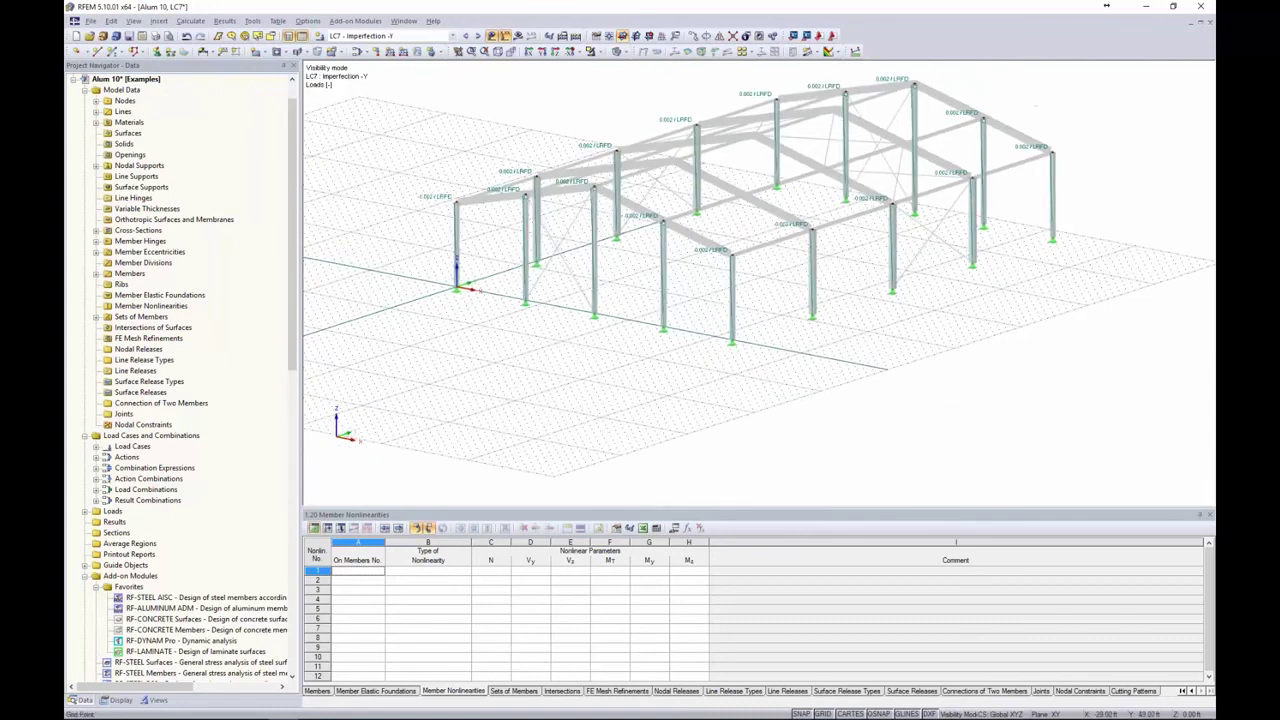
# - Consider imperfection load cases in combination expression CE1 - Section 2.3 (LRFD) and make them subject to specific load cases
pyautogui.click(453, 37)
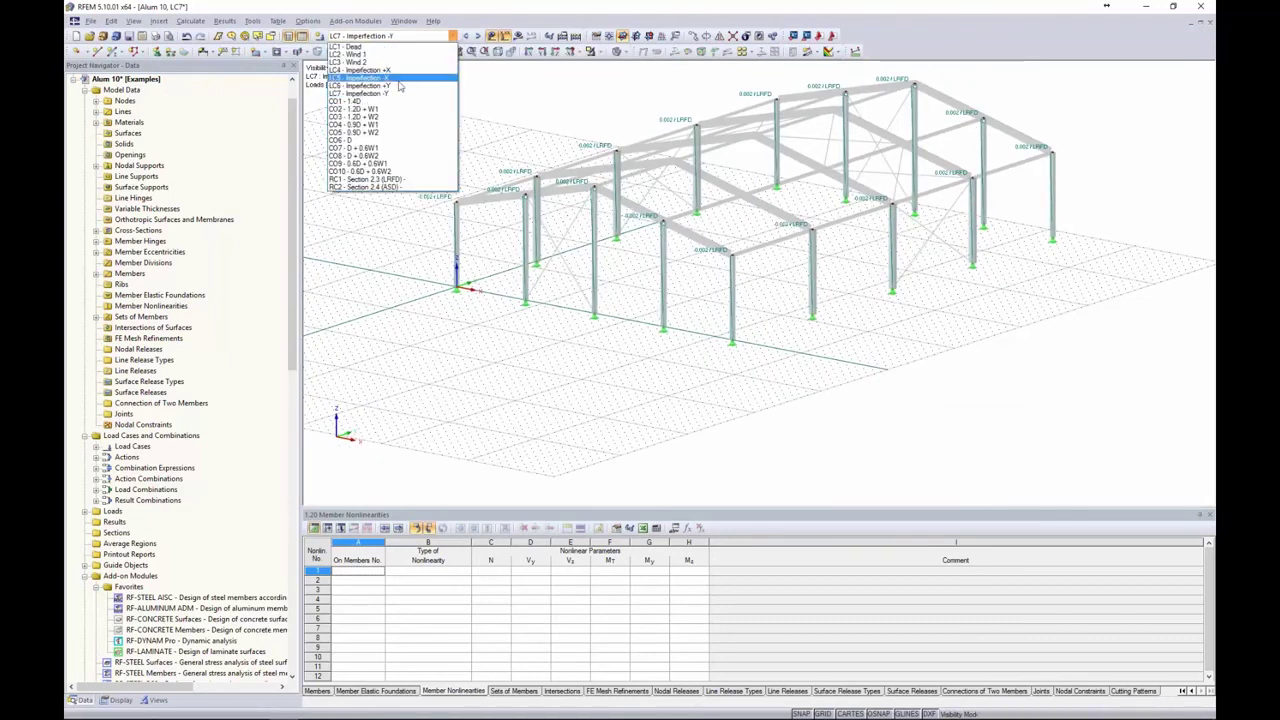
pyautogui.click(509, 98)
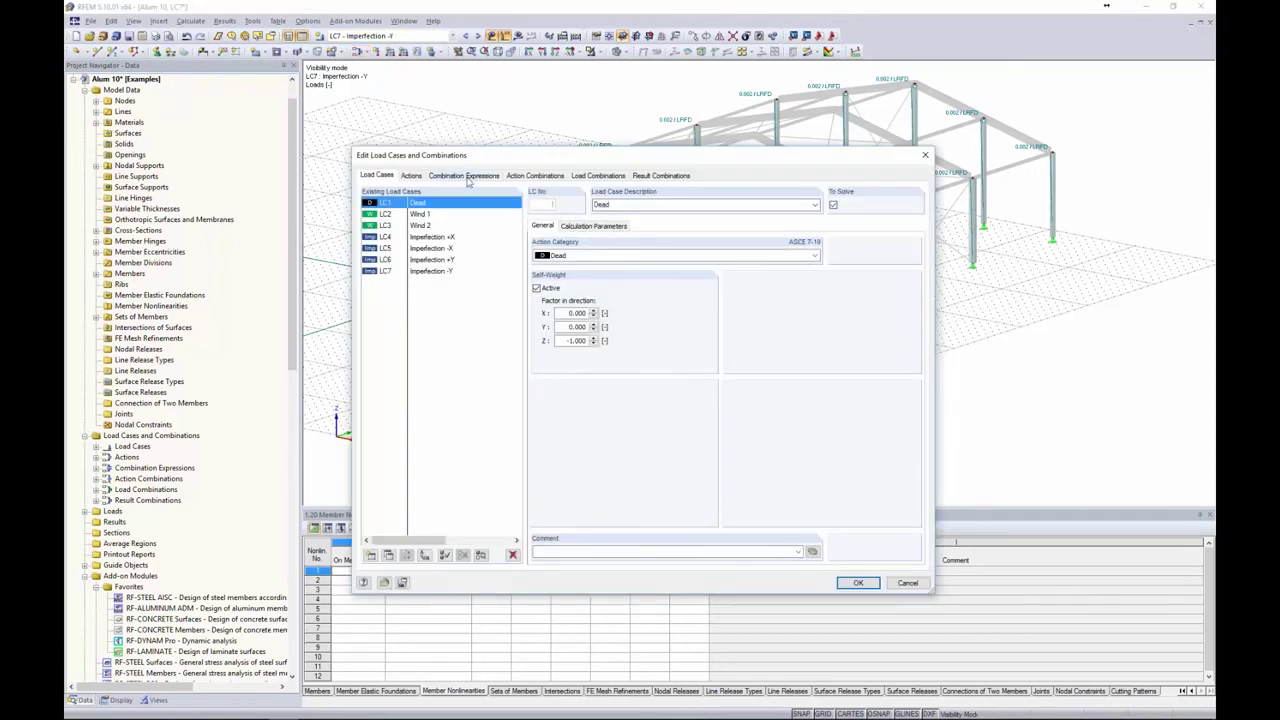
pyautogui.click(590, 176)
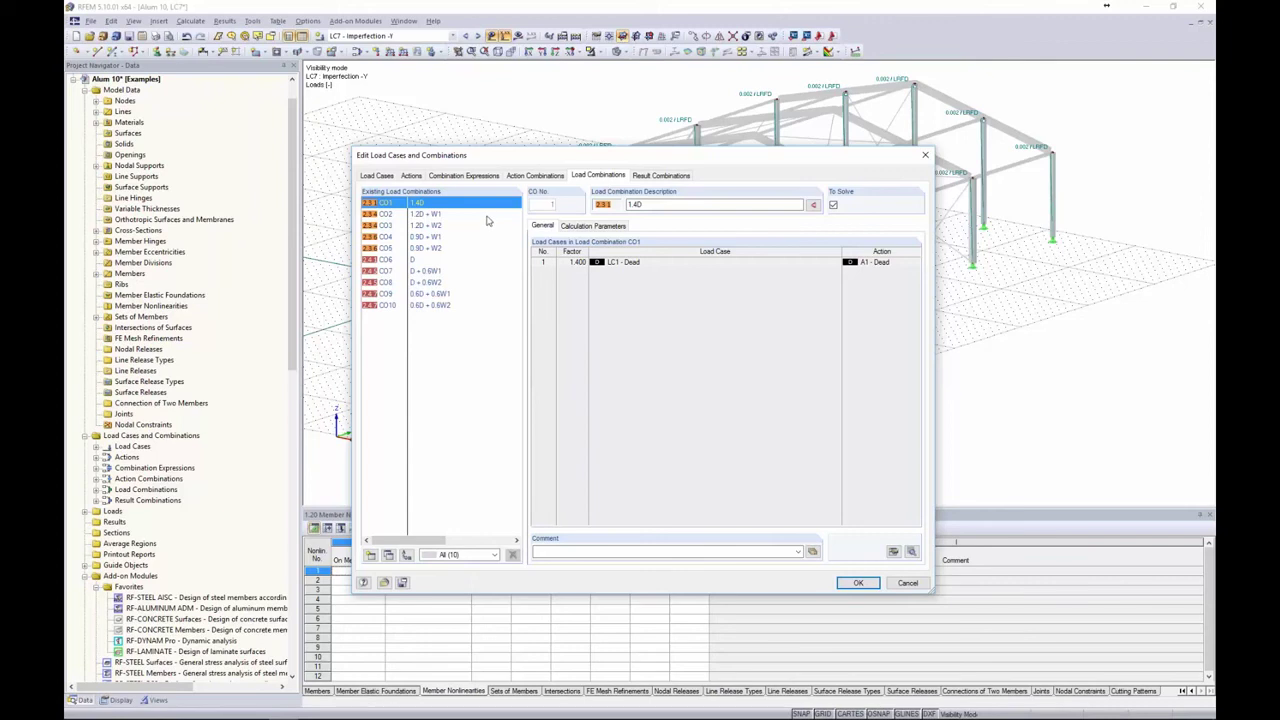
pyautogui.click(462, 176)
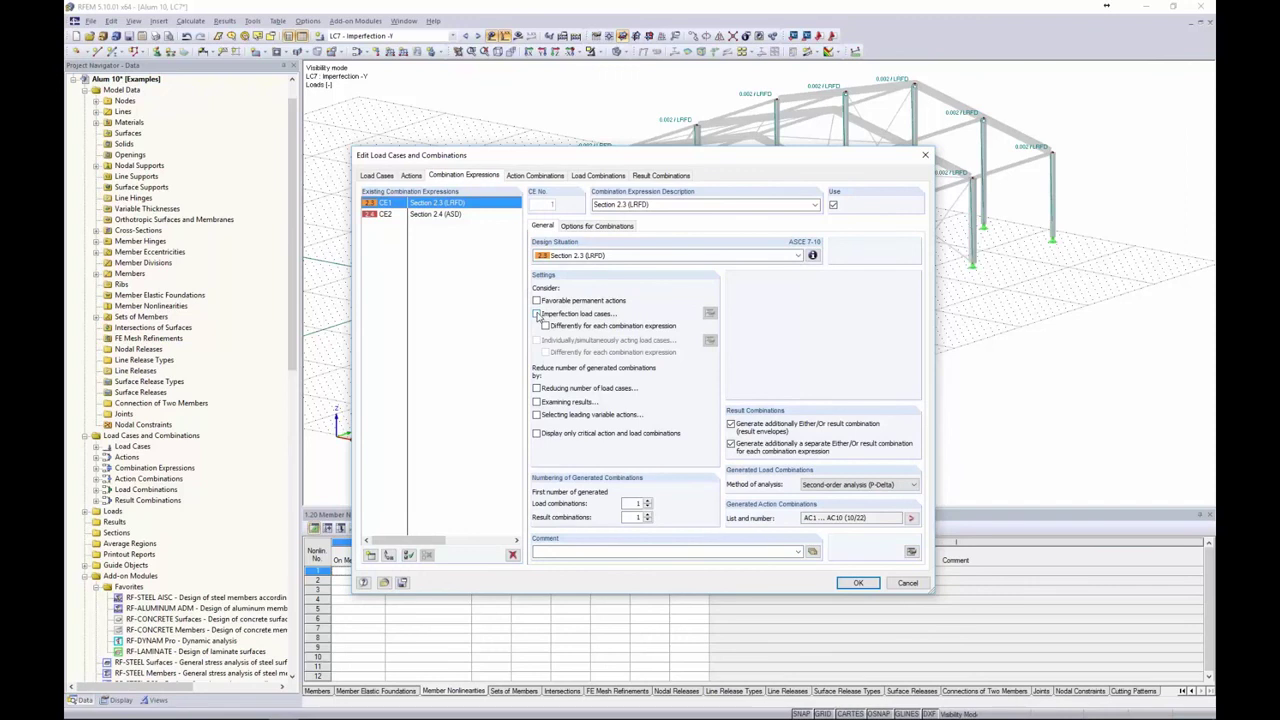
pyautogui.click(537, 314)
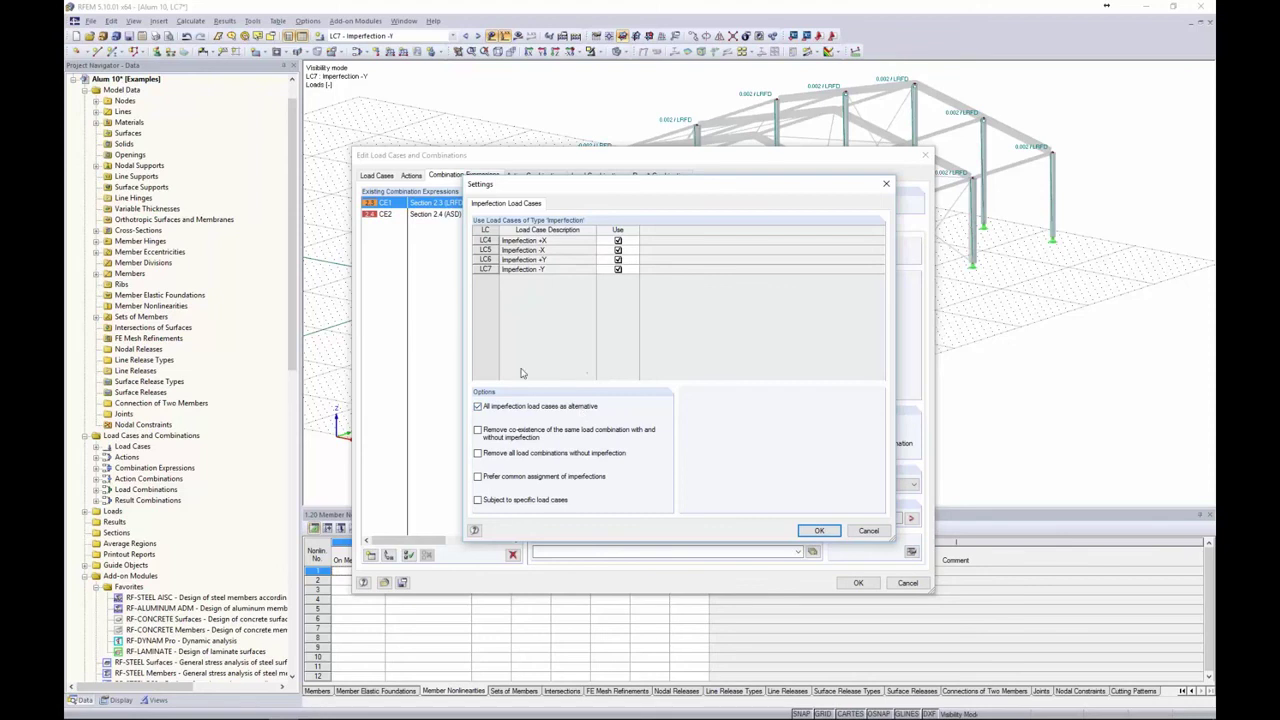
pyautogui.click(477, 500)
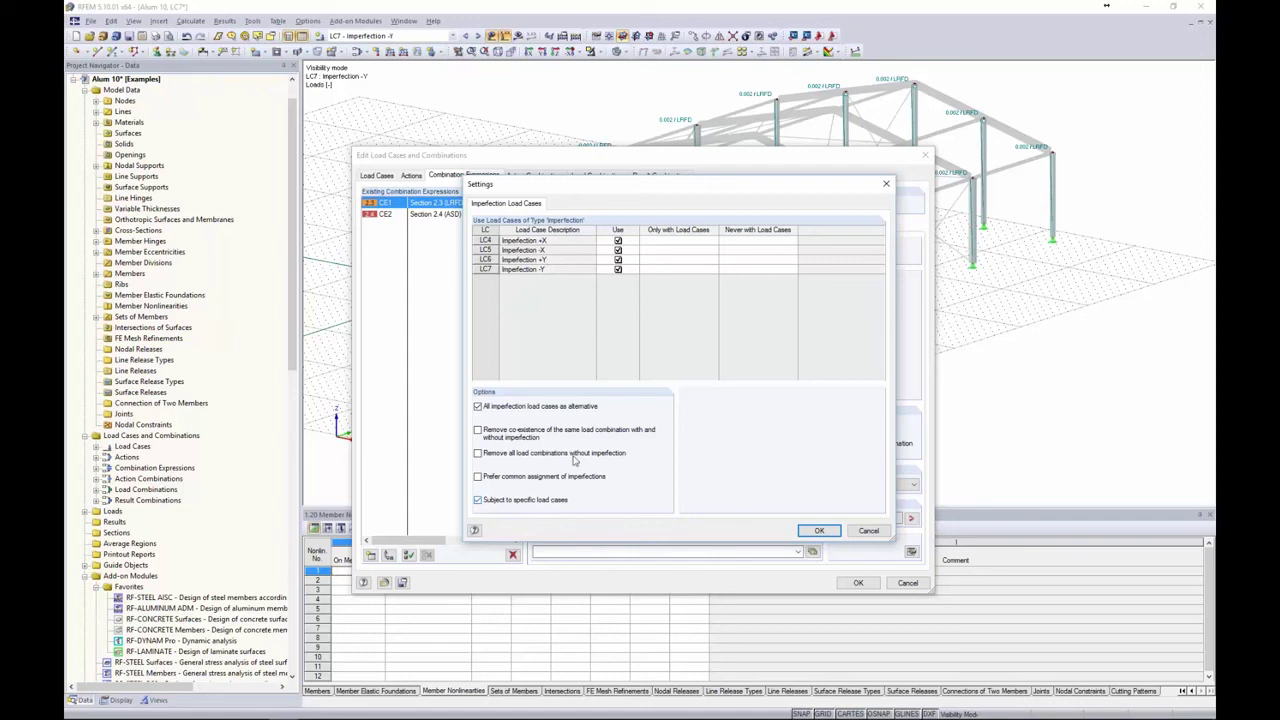
# - Exclude imperfection load case LC4 from ever combining with wind load cases LC2 and LC3
pyautogui.click(743, 241)
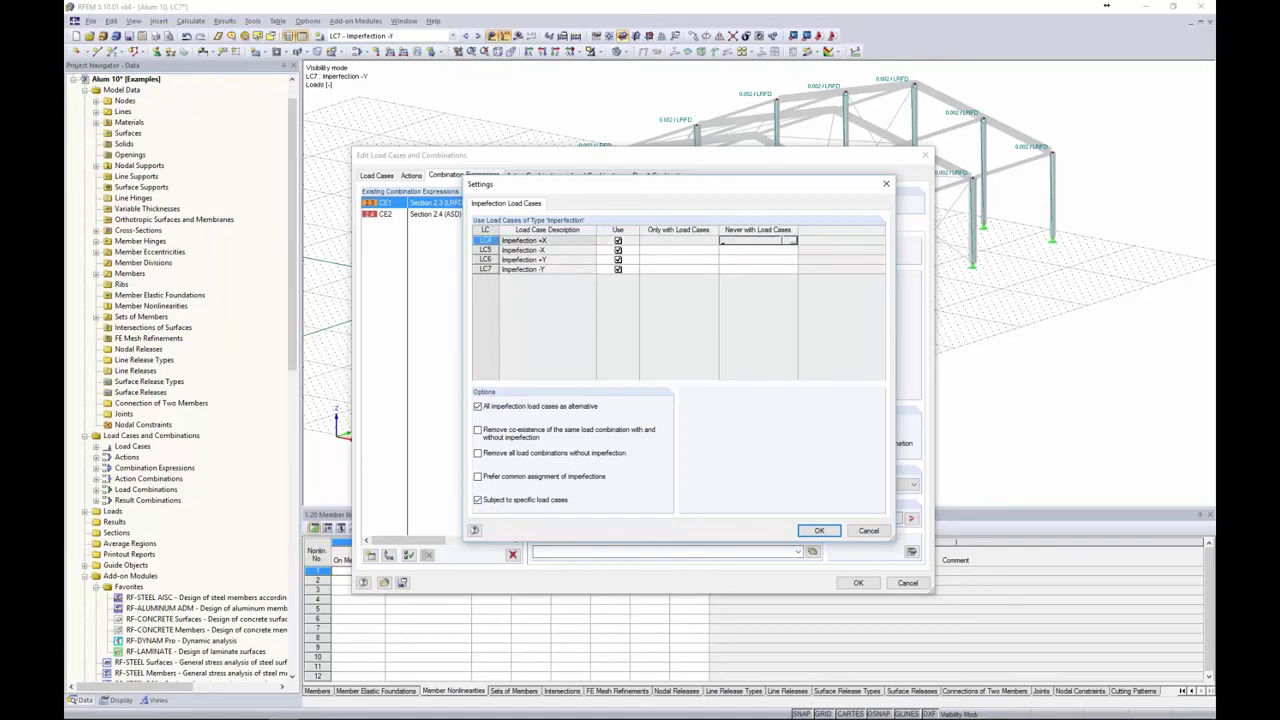
pyautogui.click(793, 243)
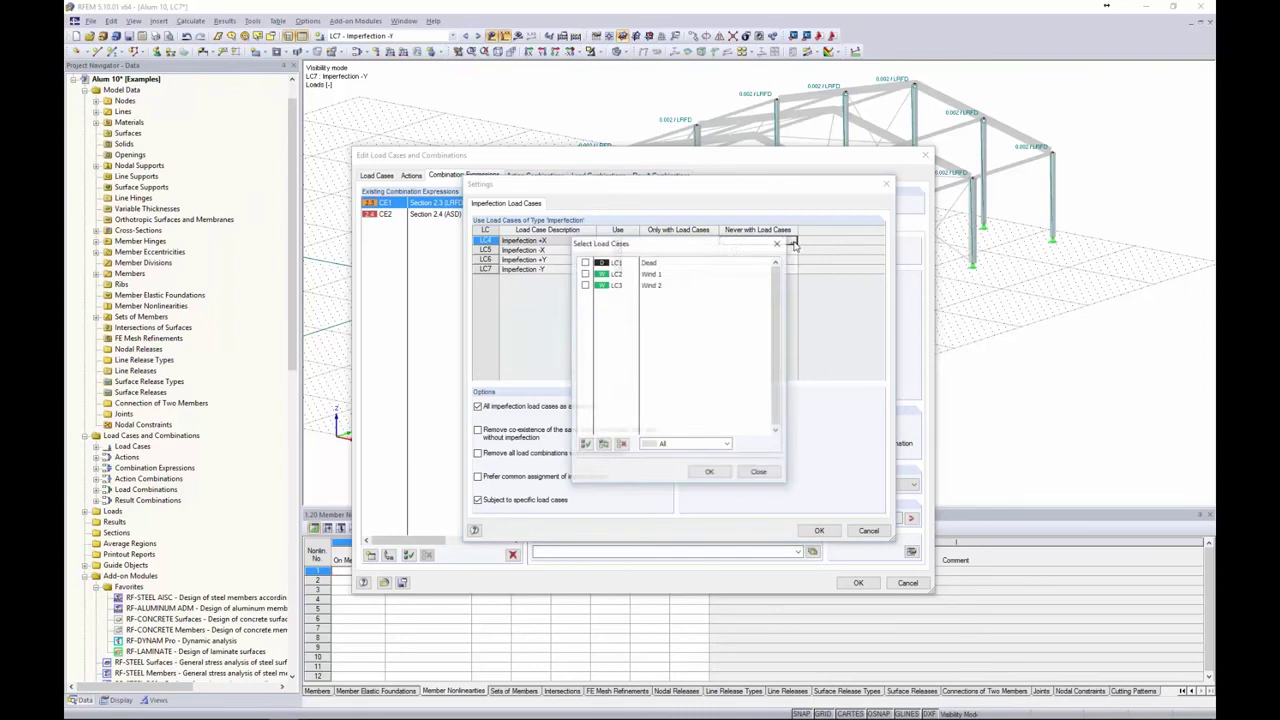
pyautogui.click(585, 292)
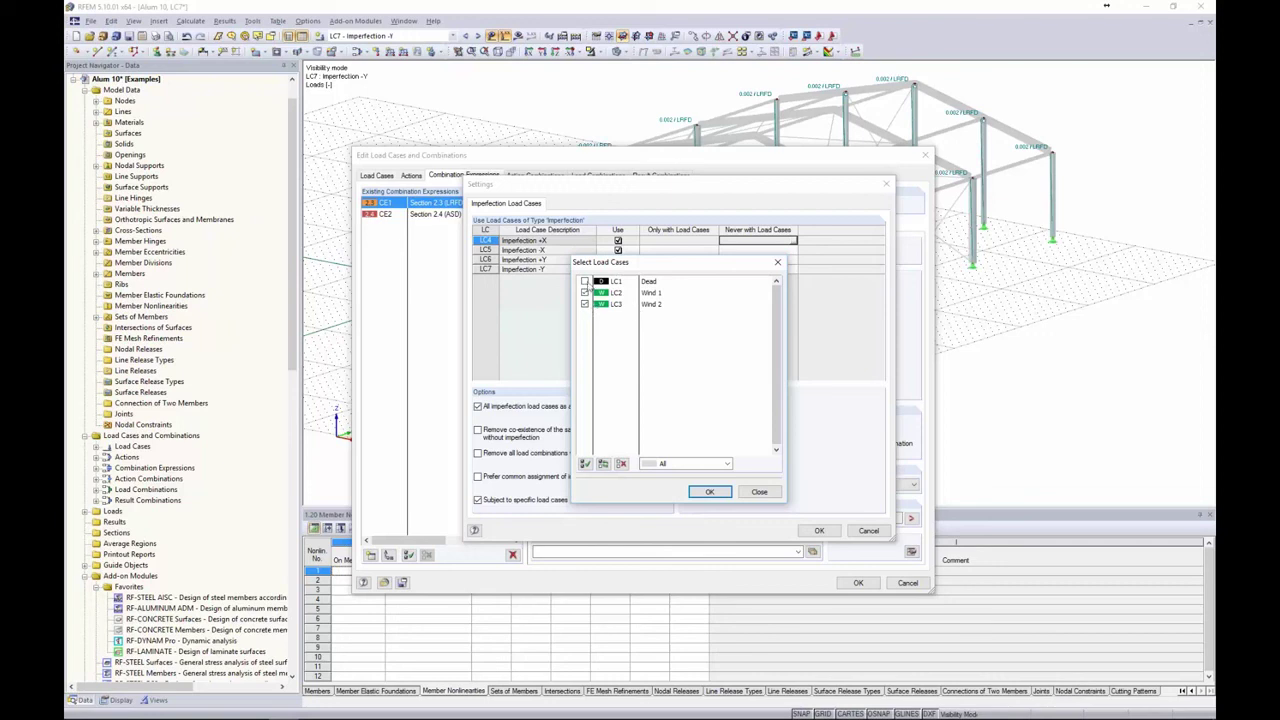
pyautogui.click(709, 491)
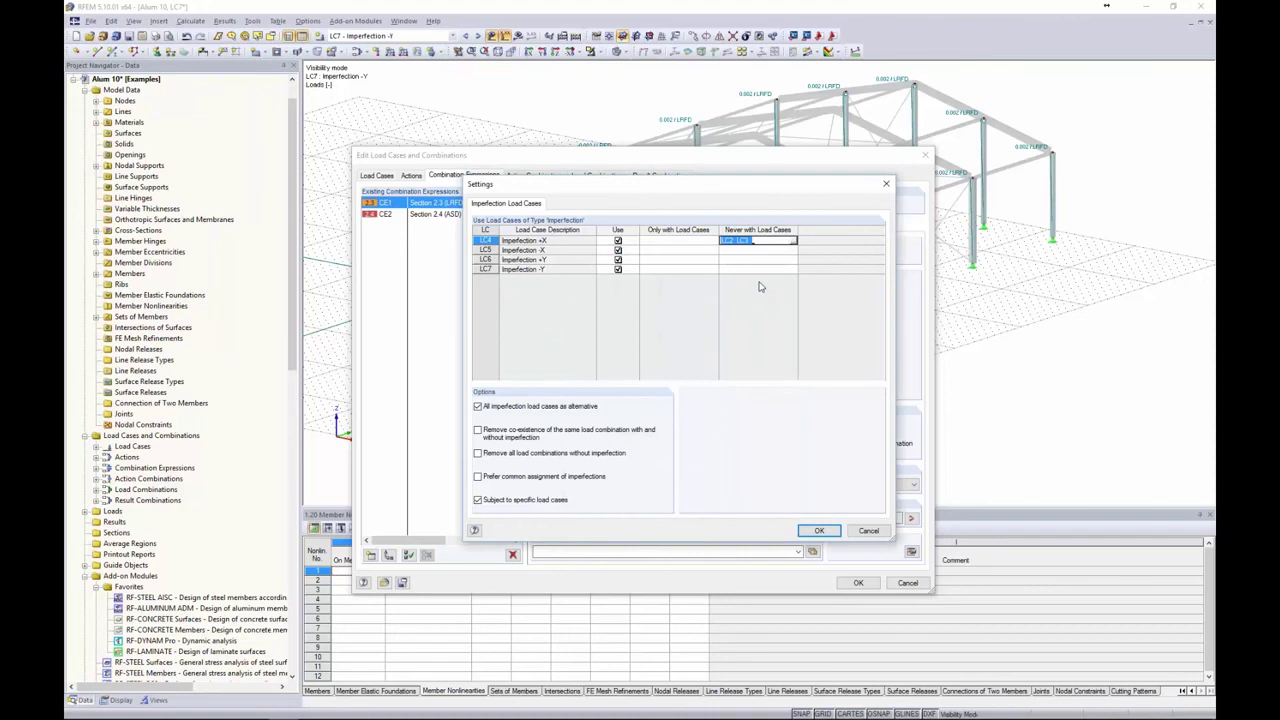
# - Exclude LC5, LC6 and LC7 from combining with LC2 and LC3 as well, and accept the imperfection settings
pyautogui.press('Down')
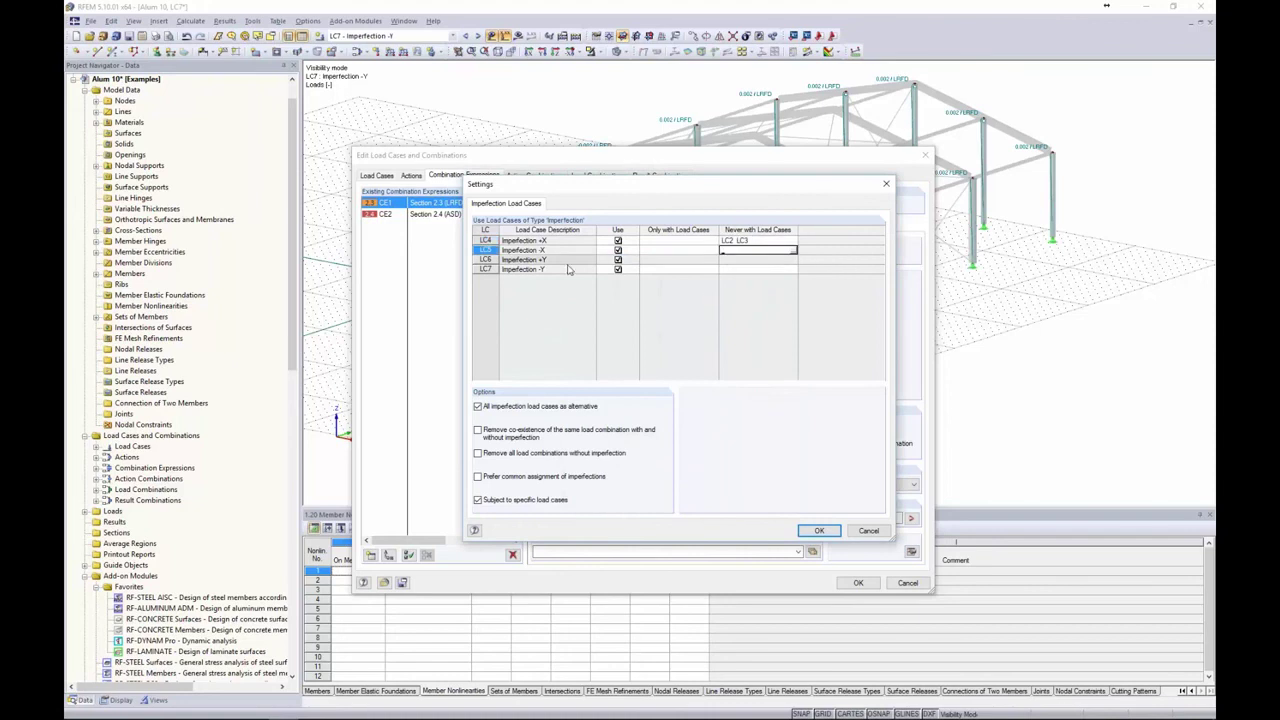
pyautogui.write('LC2, LC3')
pyautogui.press('Down')
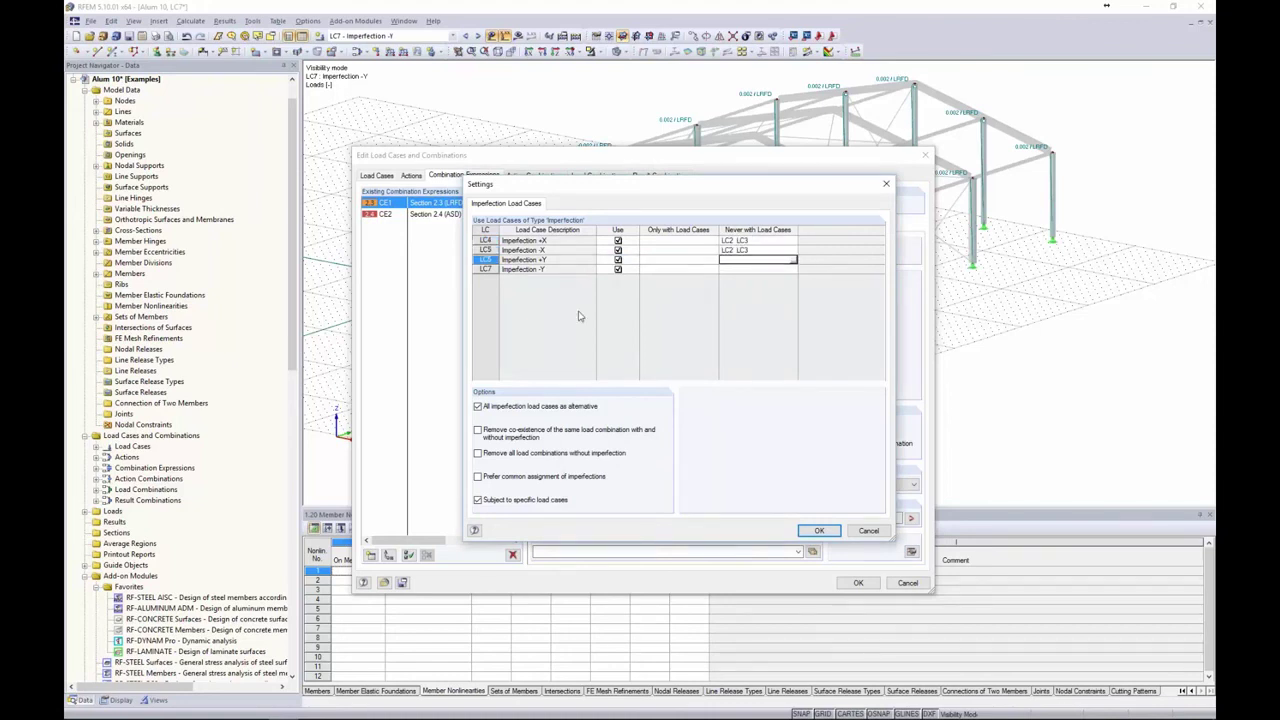
pyautogui.write('LC2, LC3')
pyautogui.press('Down')
pyautogui.write('LC2 LC3')
pyautogui.press('Up')
pyautogui.click(819, 531)
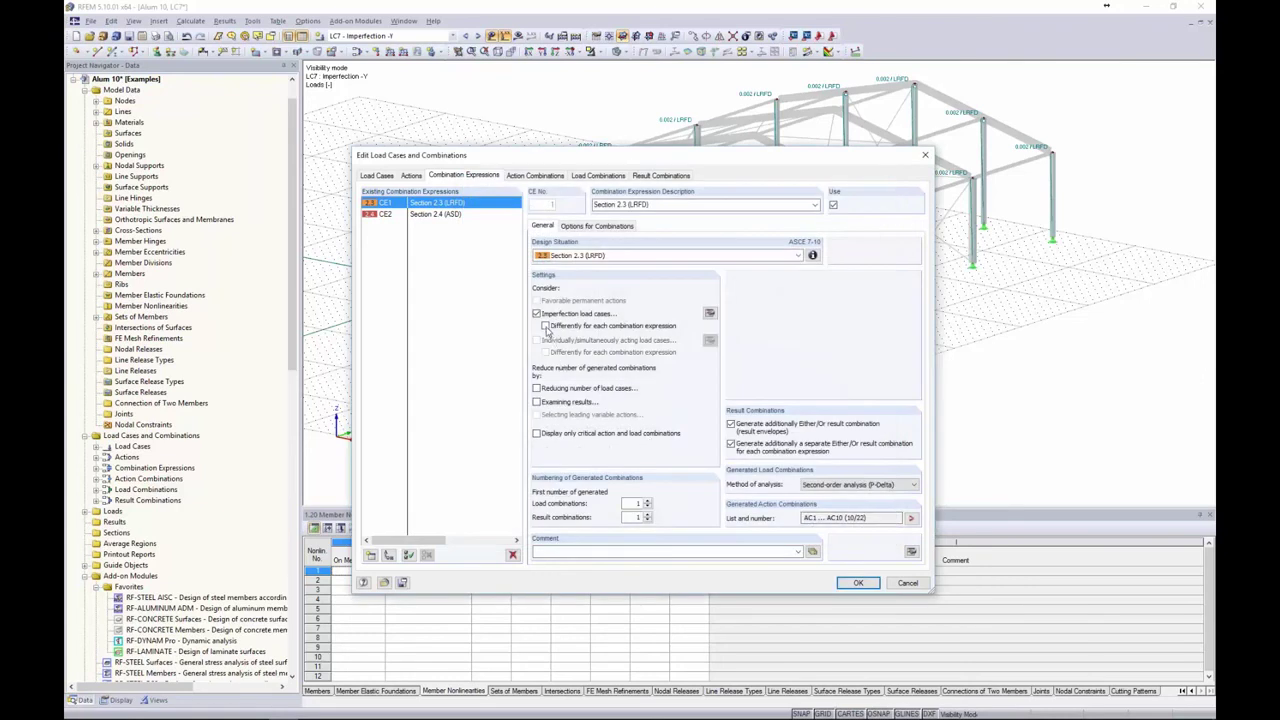
# - Treat imperfection load cases differently for each combination expression and compare the settings of CE2 (ASD) with CE1 (LRFD)
pyautogui.click(546, 327)
pyautogui.click(450, 217)
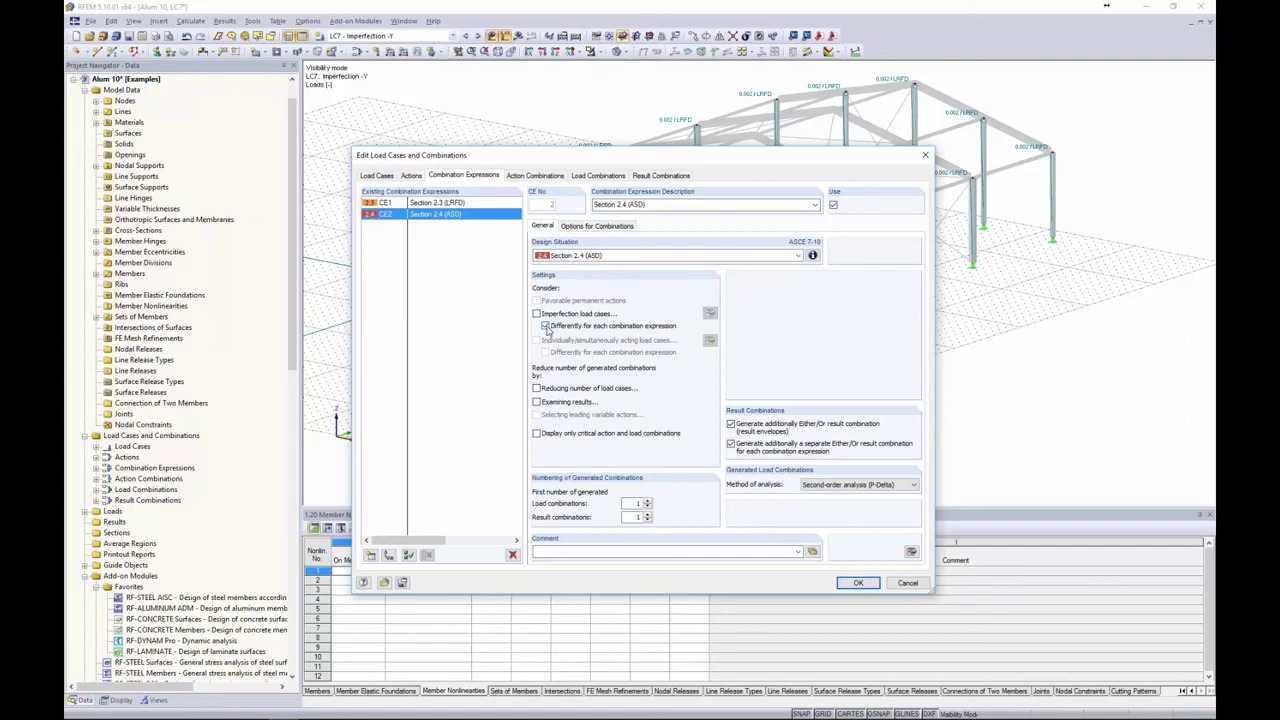
pyautogui.click(453, 205)
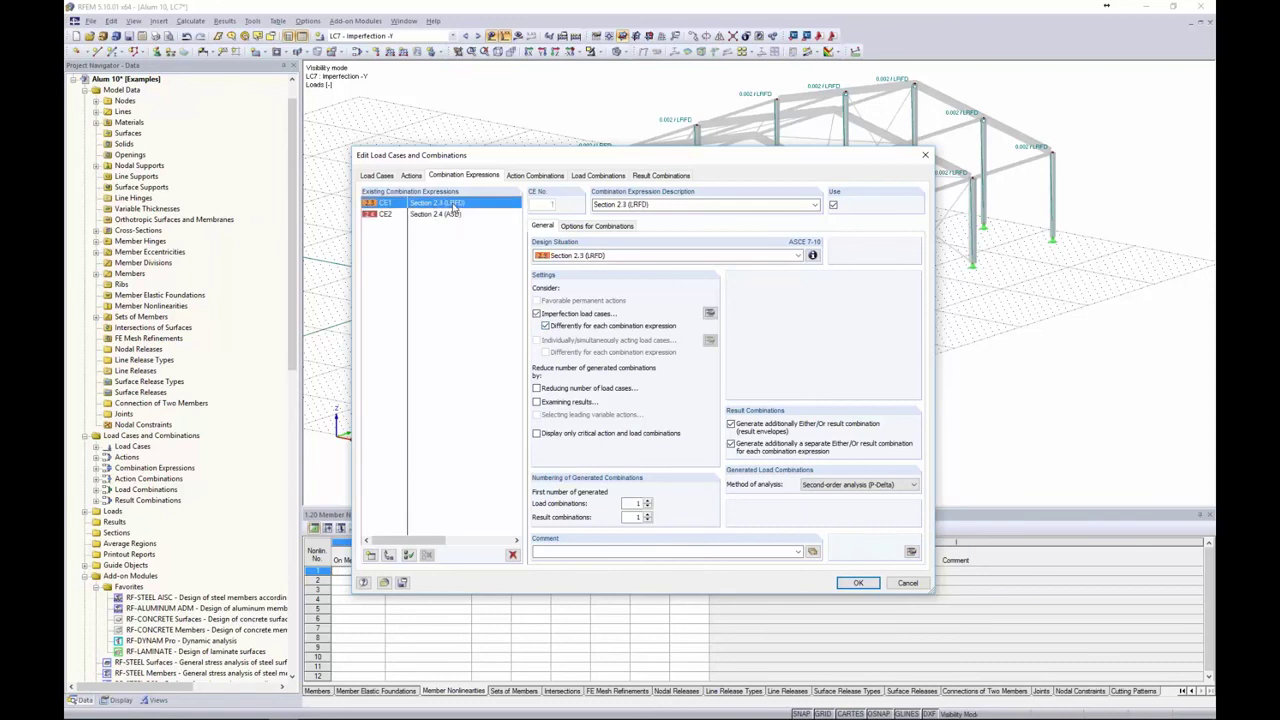
# - Generate the load combinations, check the load cases in CO2 to CO5, and accept the load case and combination changes
pyautogui.click(595, 176)
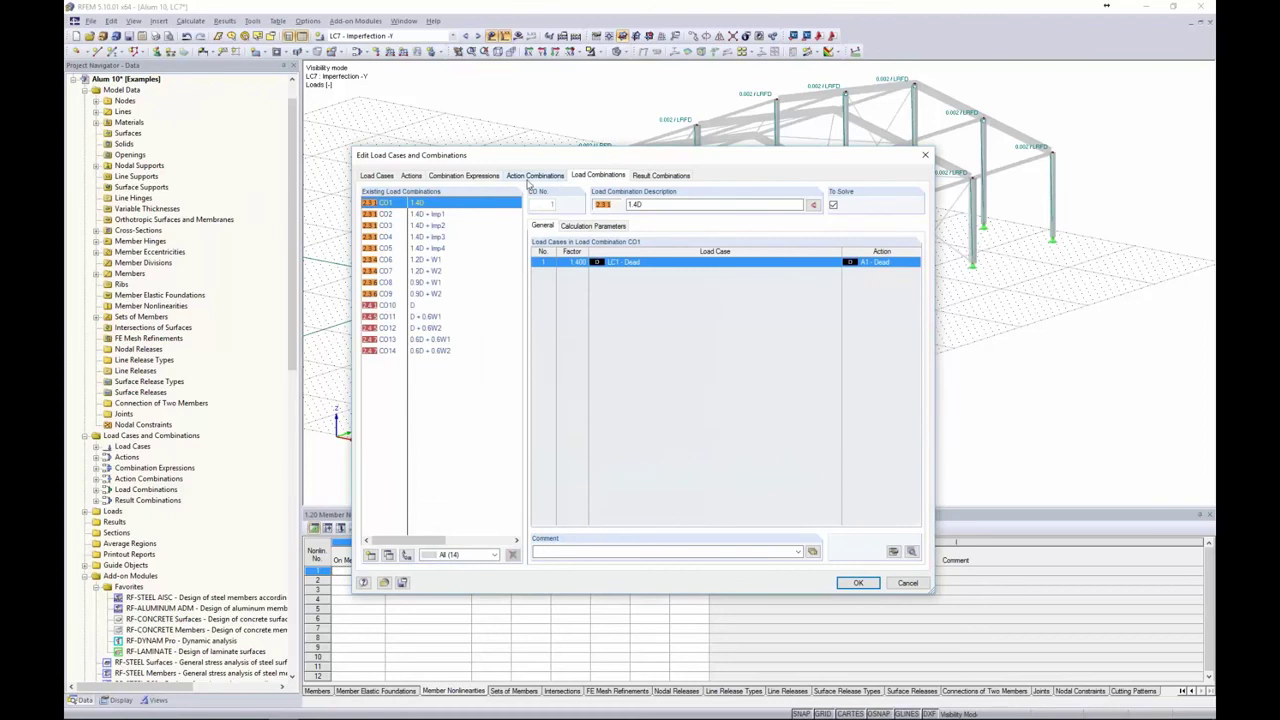
pyautogui.click(445, 215)
pyautogui.click(443, 226)
pyautogui.click(441, 238)
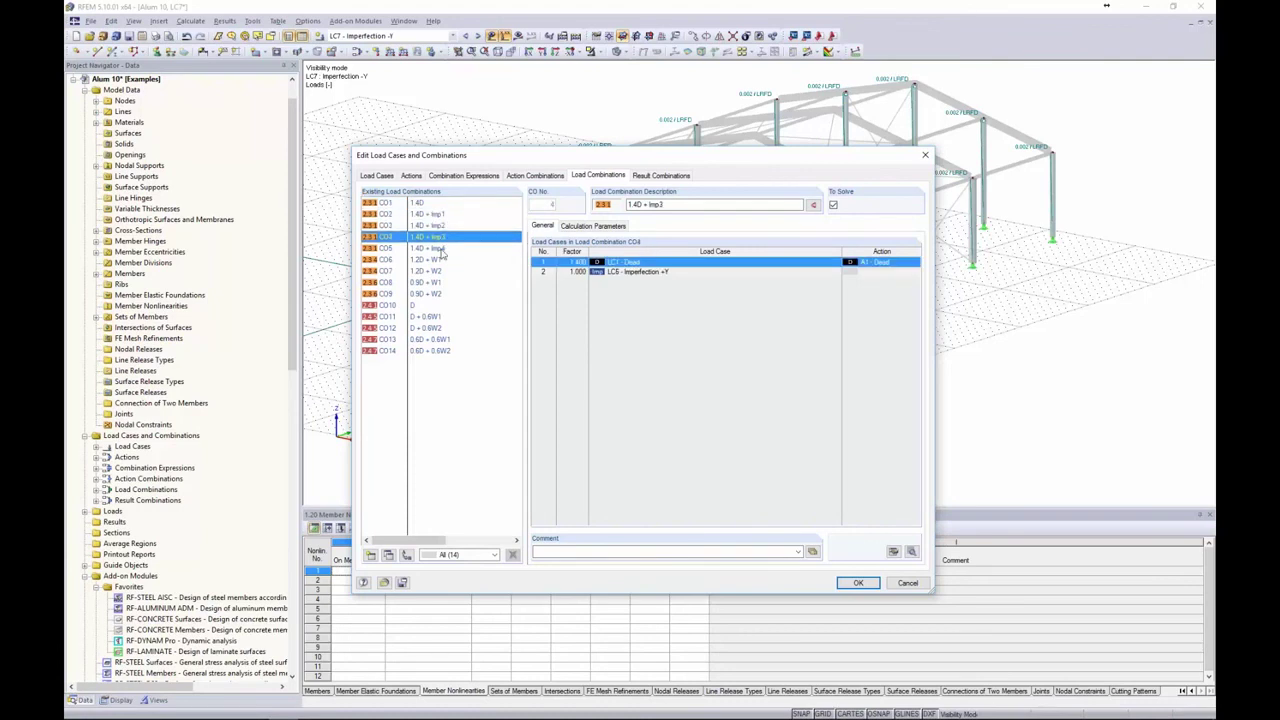
pyautogui.click(442, 249)
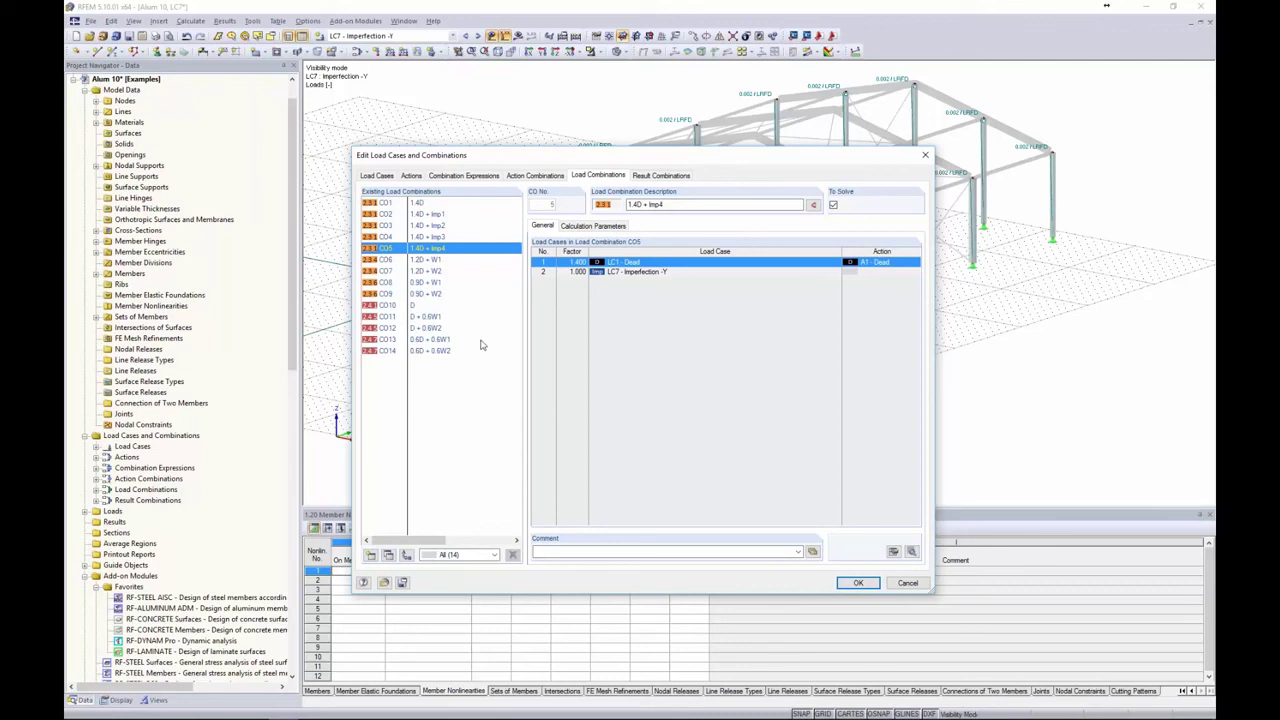
pyautogui.click(855, 582)
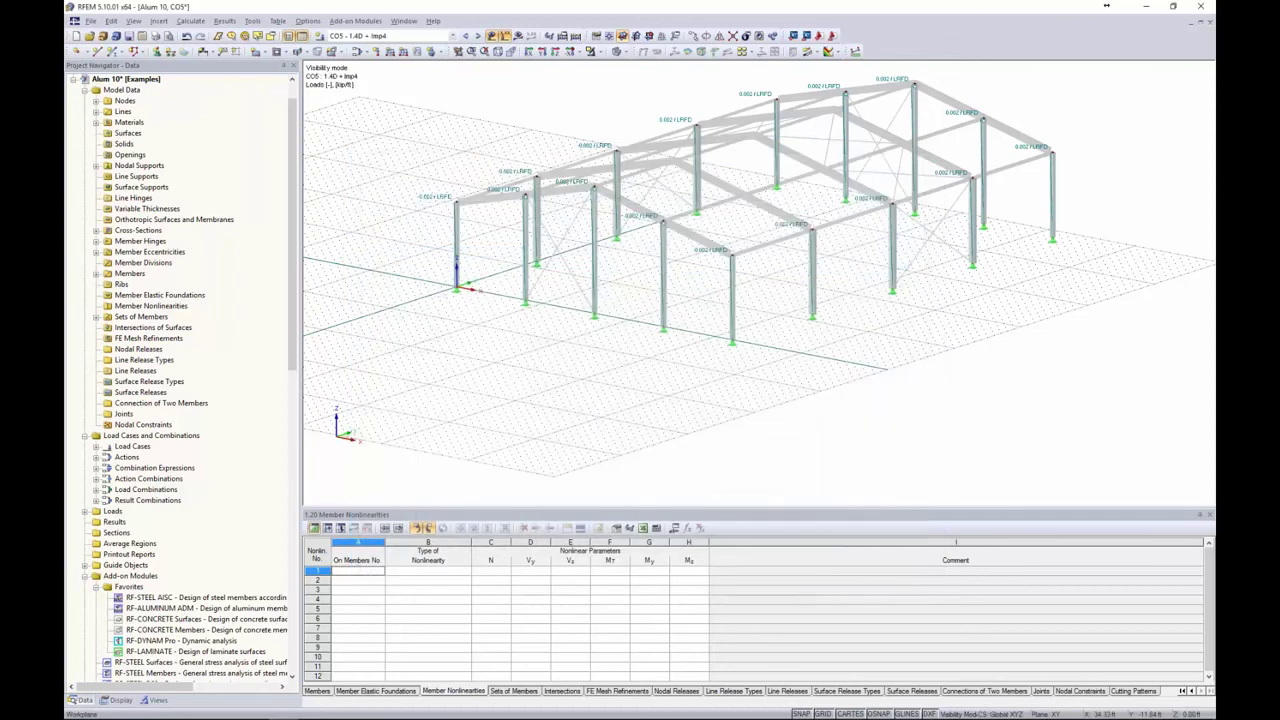
pyautogui.hotkey('alt', 'Tab')
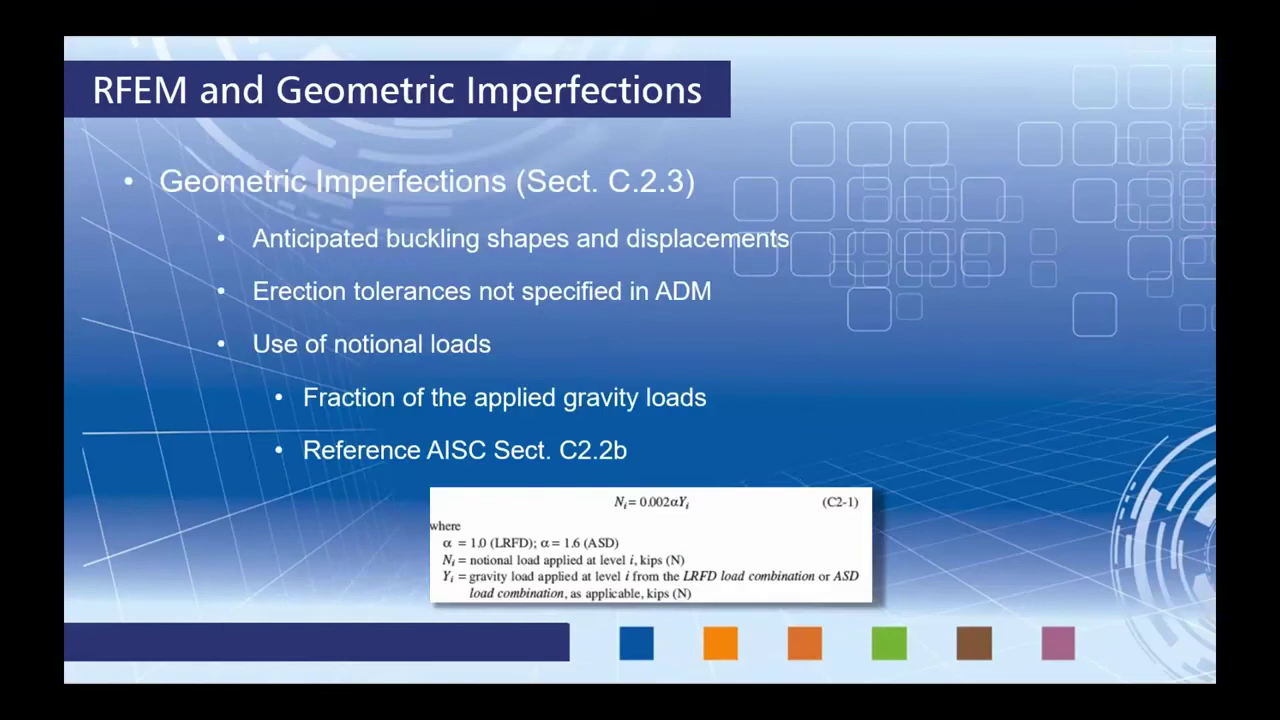
pyautogui.press('Right')
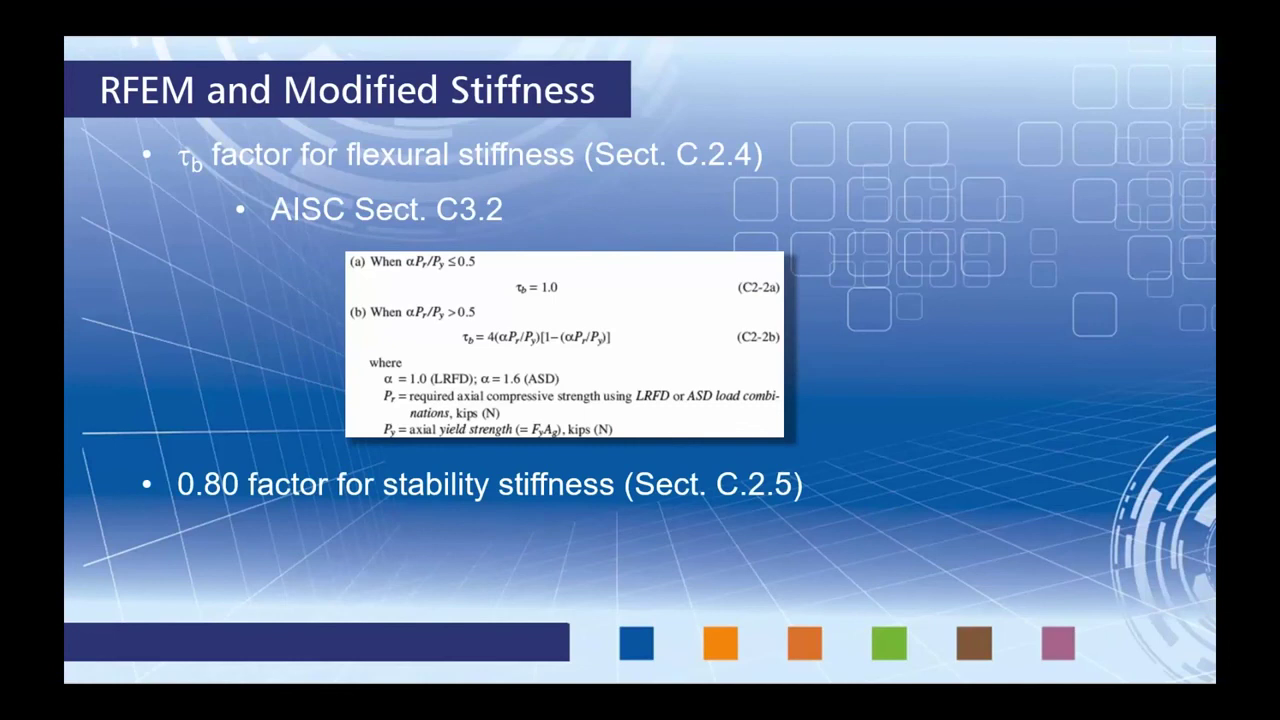
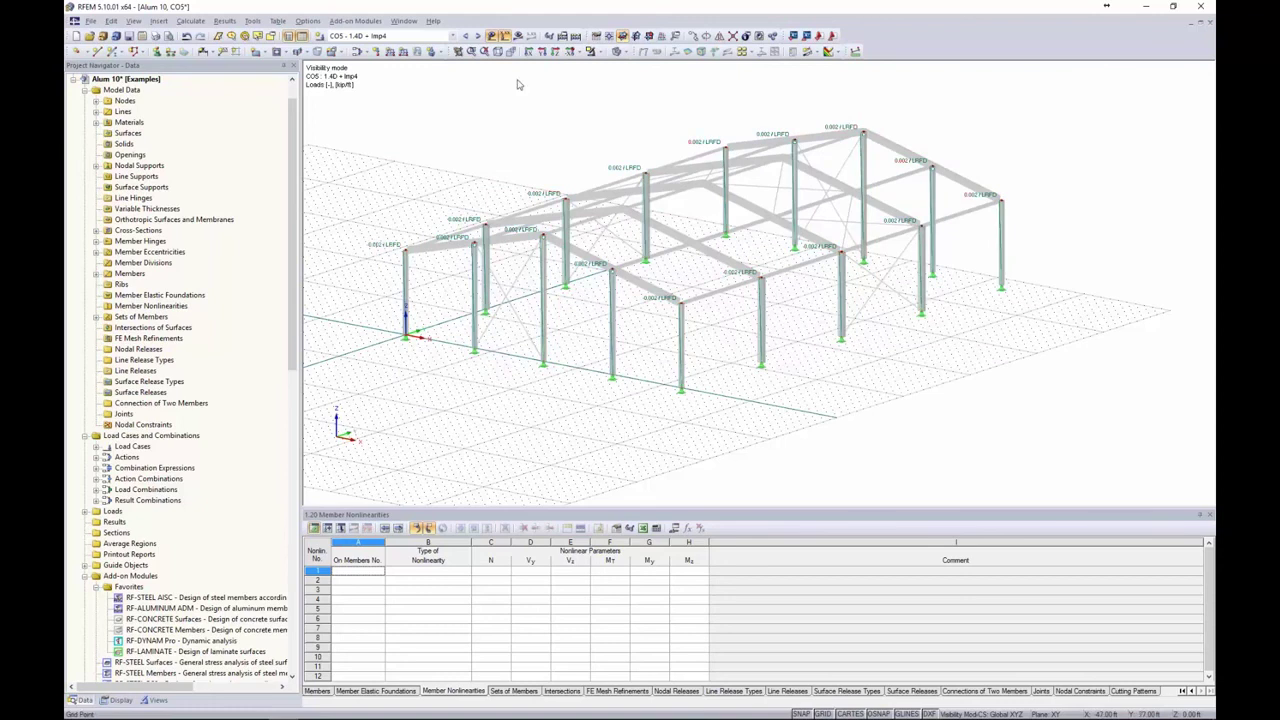
# - Cancel the visibility mode and hide the loads so the whole building model is displayed
pyautogui.click(598, 52)
pyautogui.click(636, 154)
pyautogui.click(512, 51)
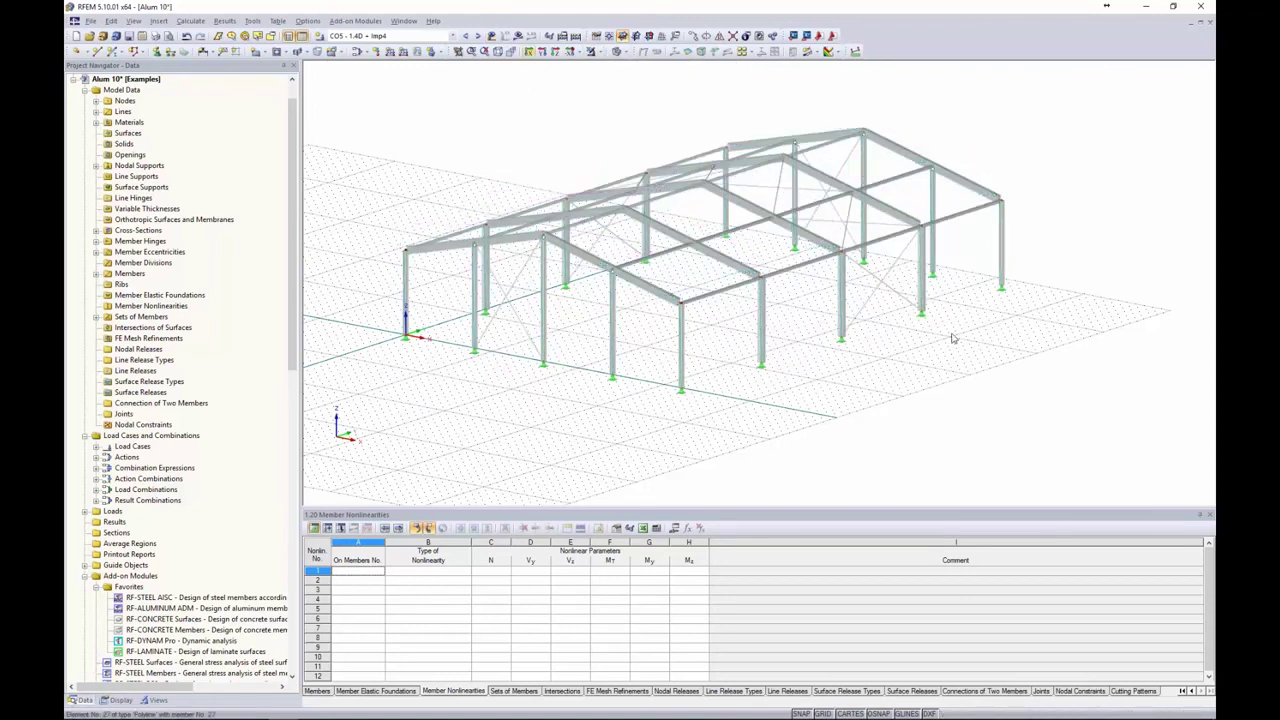
# - Modify the stiffness of all members according to AISC 360-10 C2.3(2), with iterative τb and the LRFD design method
pyautogui.moveTo(1074, 414); pyautogui.dragTo(374, 90)
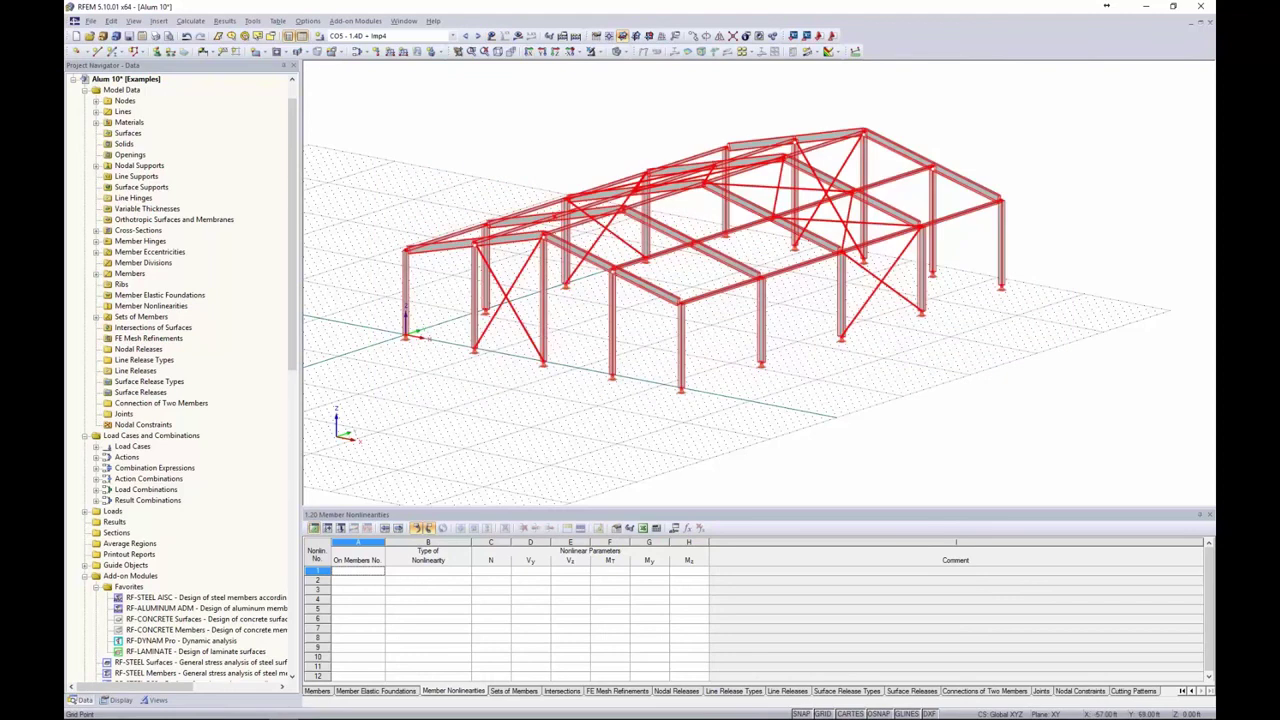
pyautogui.rightClick(733, 266)
pyautogui.moveTo(761, 297)
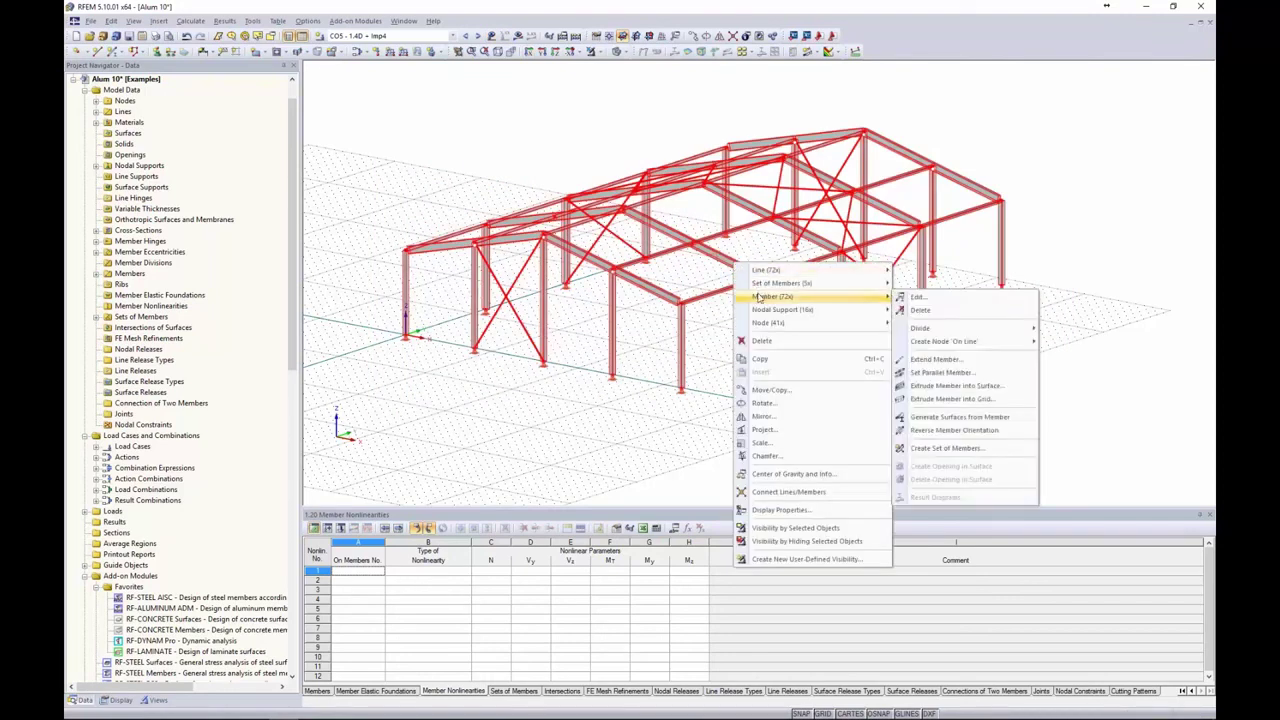
pyautogui.click(913, 298)
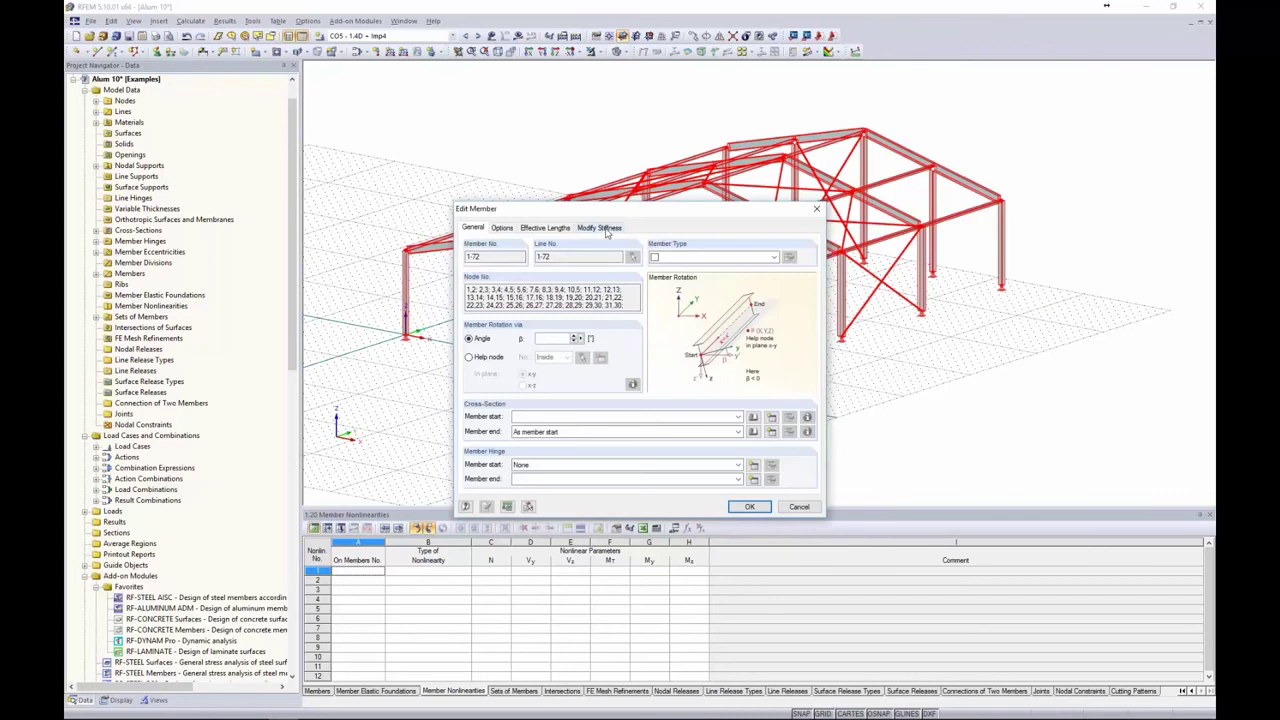
pyautogui.click(604, 228)
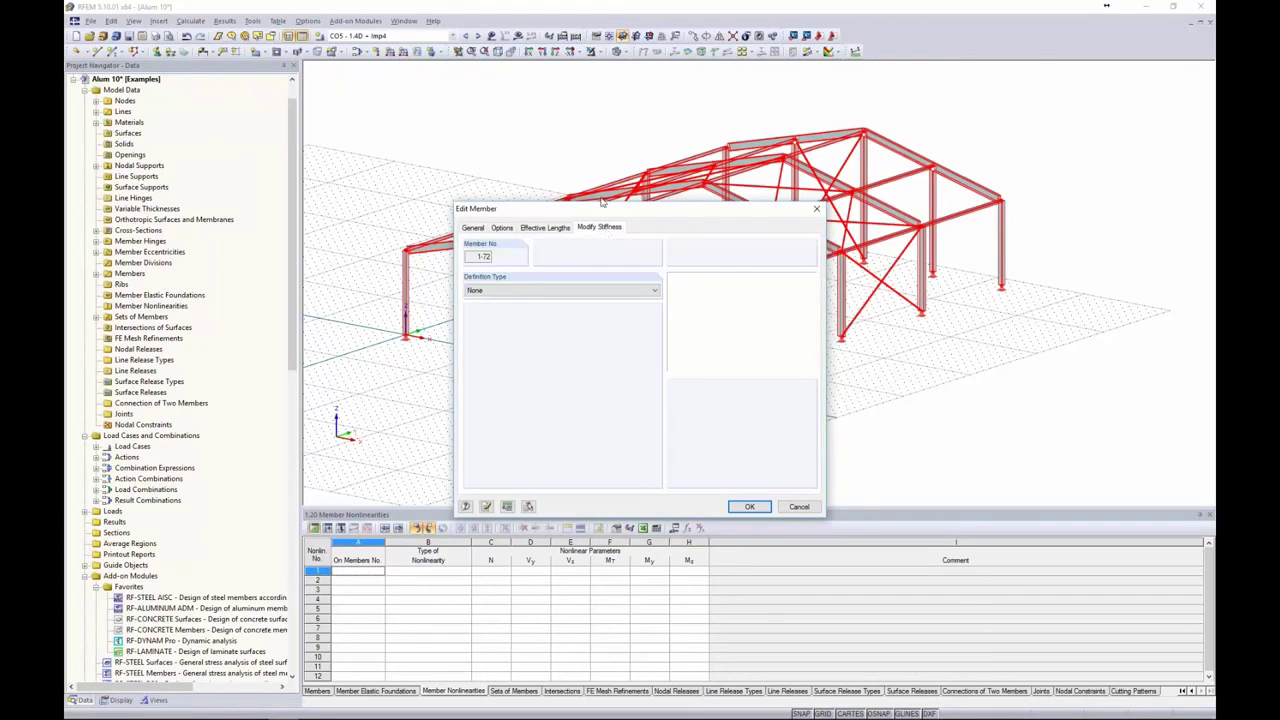
pyautogui.click(503, 292)
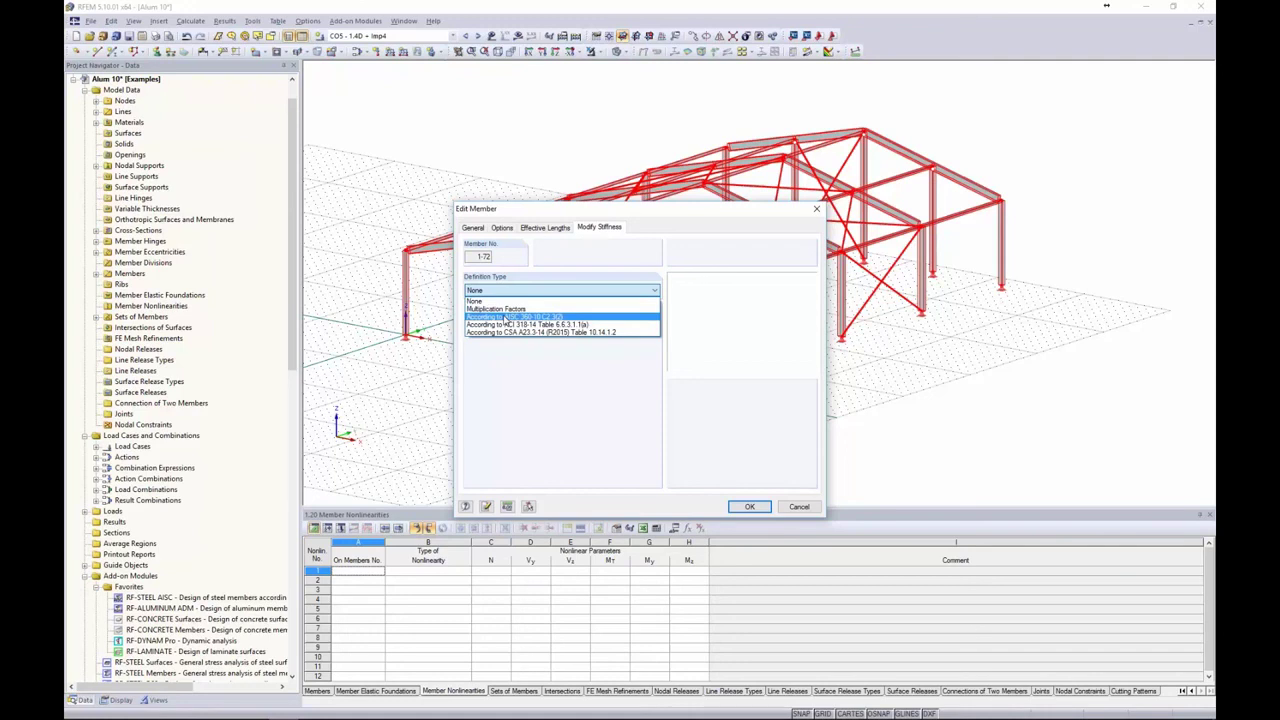
pyautogui.click(507, 317)
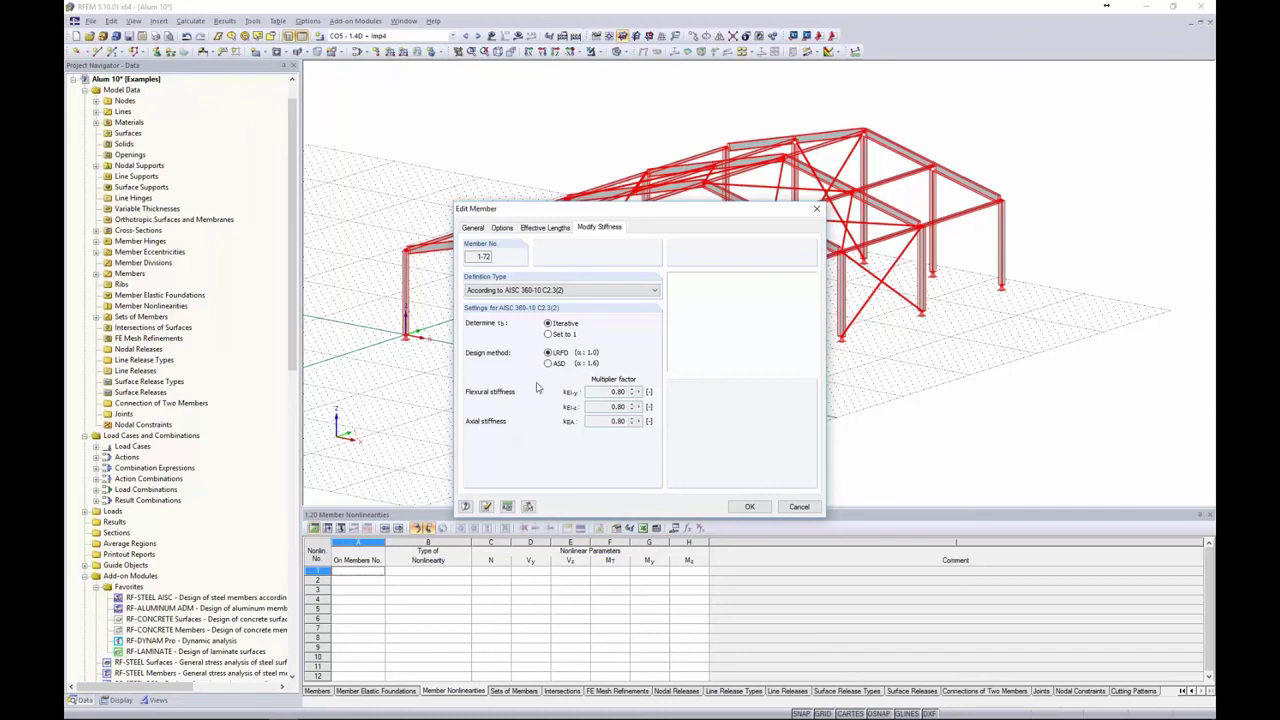
pyautogui.press('Return')
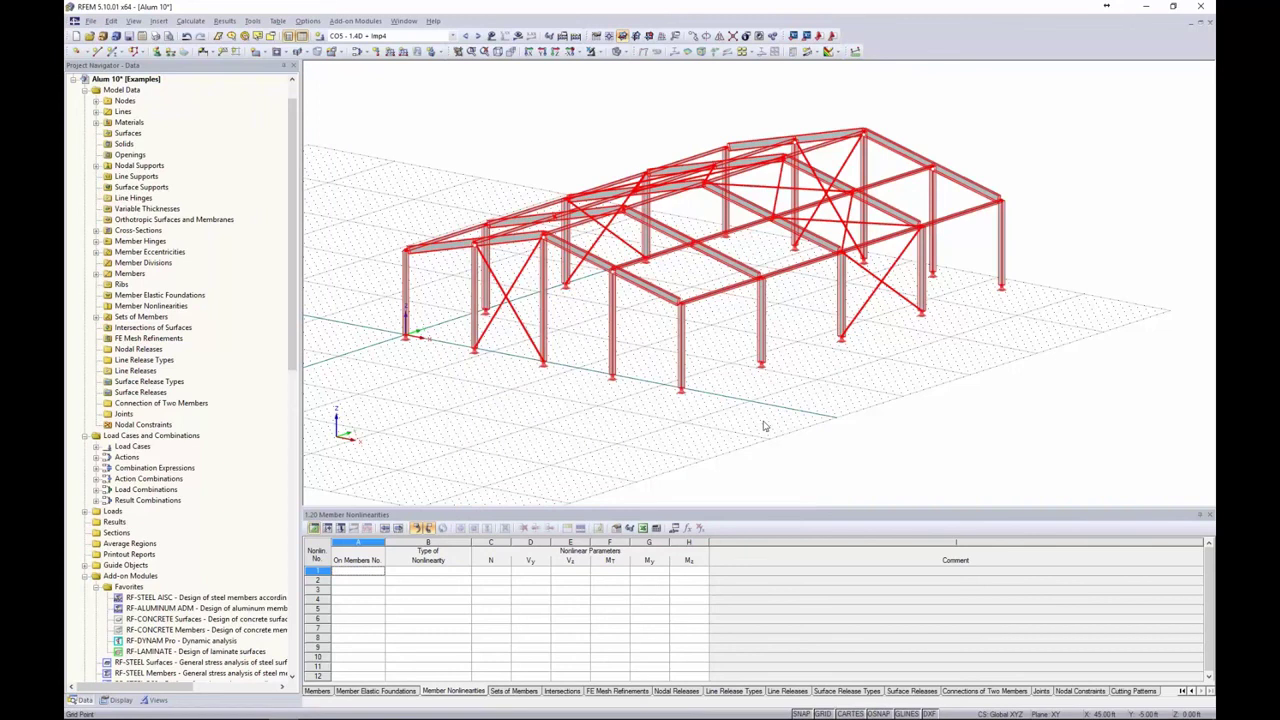
pyautogui.click(763, 426)
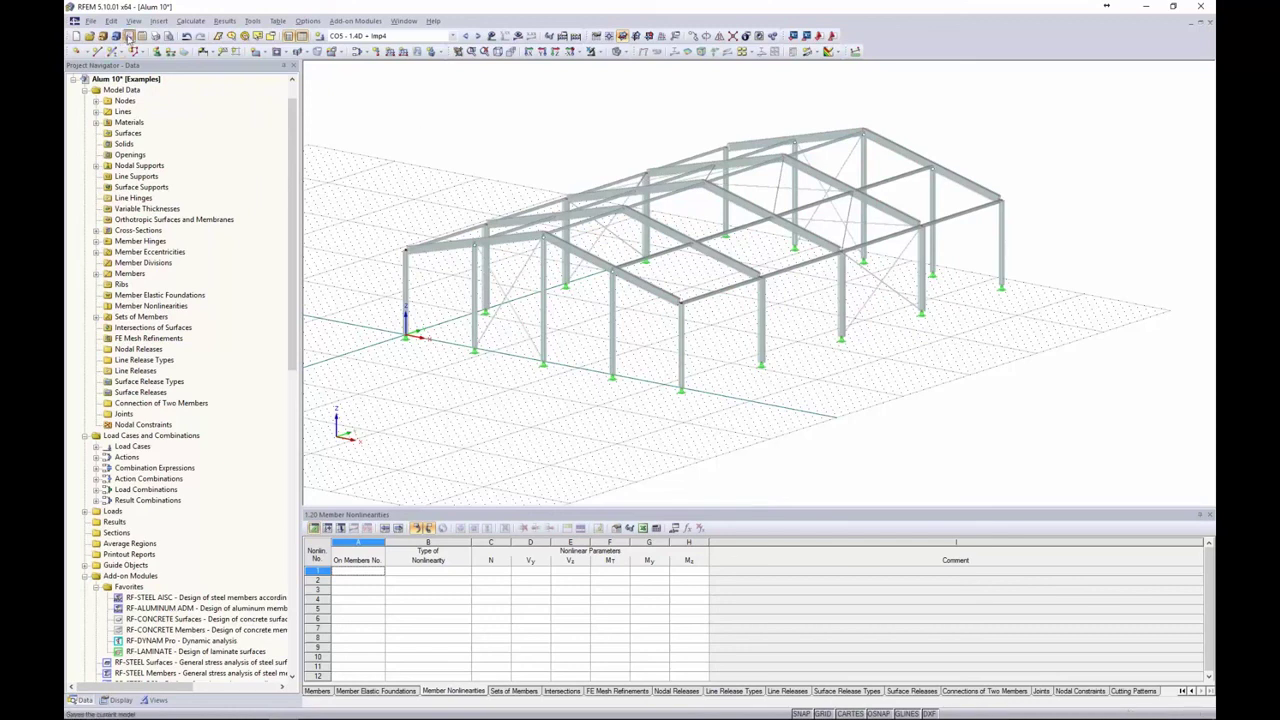
# - Save the model and calculate all results
pyautogui.click(129, 36)
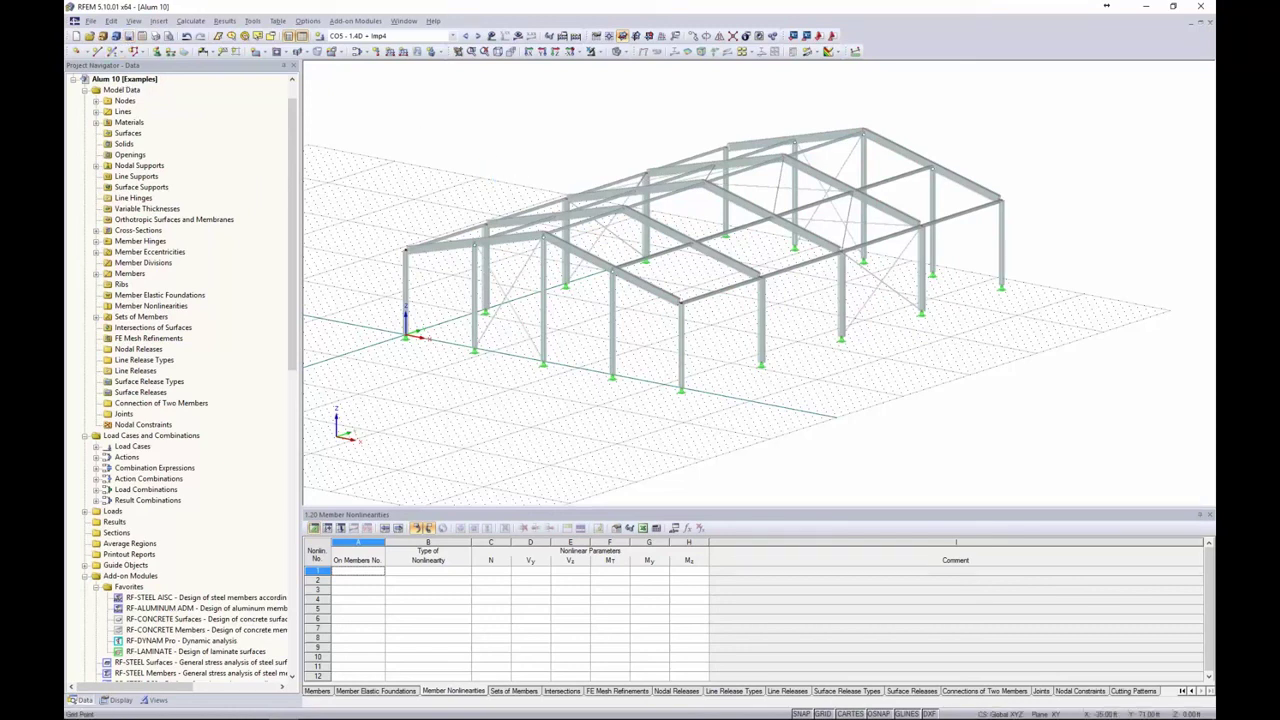
pyautogui.click(191, 21)
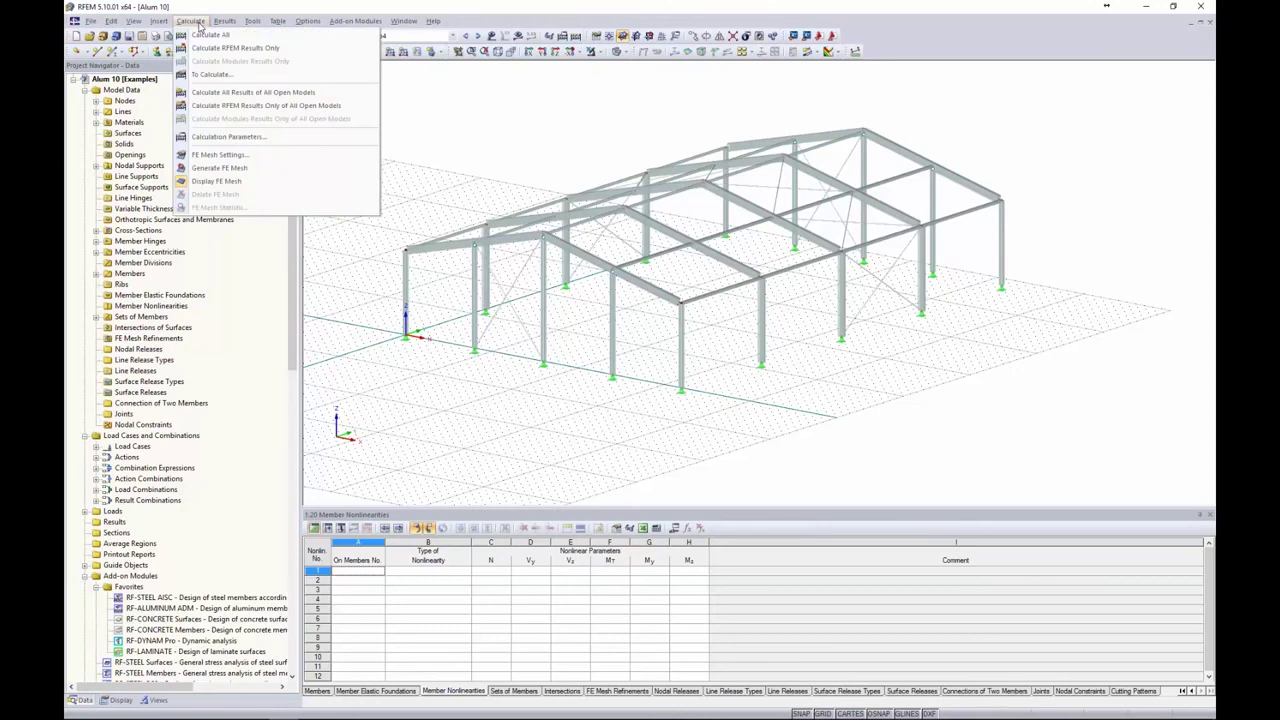
pyautogui.click(201, 38)
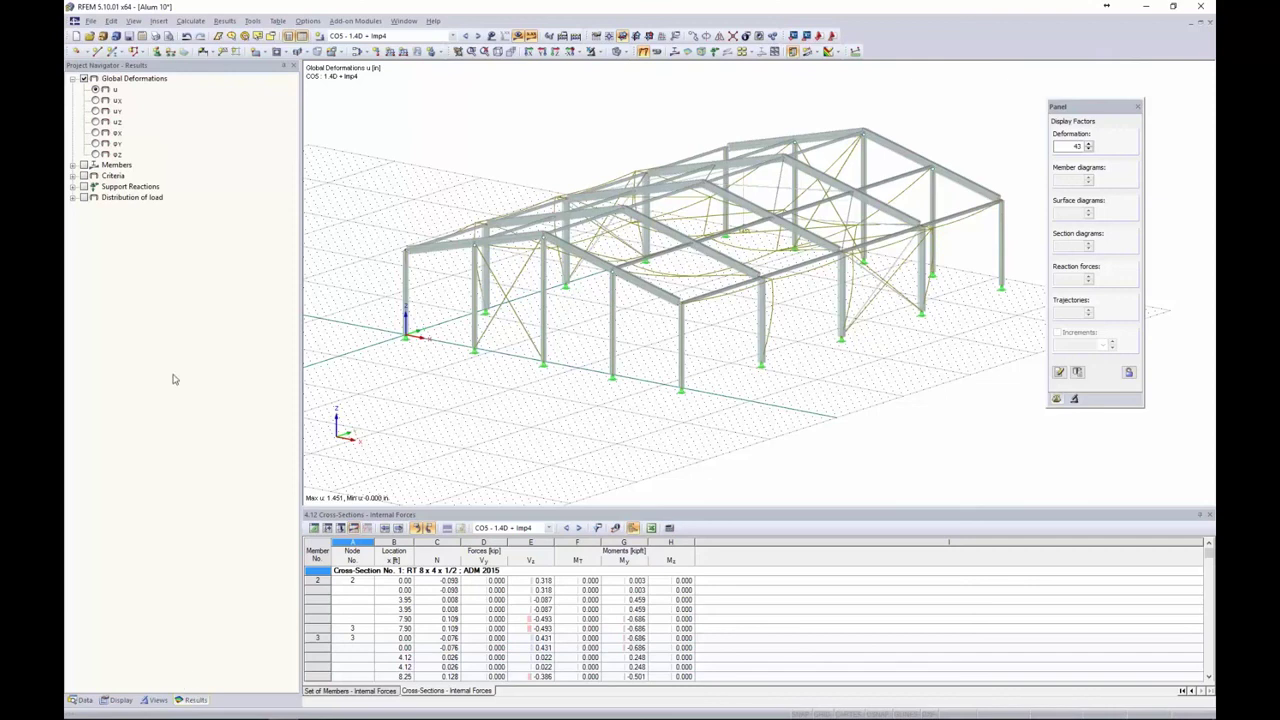
# - Examine the building's global deformations for load combinations CO5 through CO8
pyautogui.keyDown('ctrl'); pyautogui.moveTo(557, 151); pyautogui.dragTo(546, 153, button='middle'); pyautogui.keyUp('ctrl')
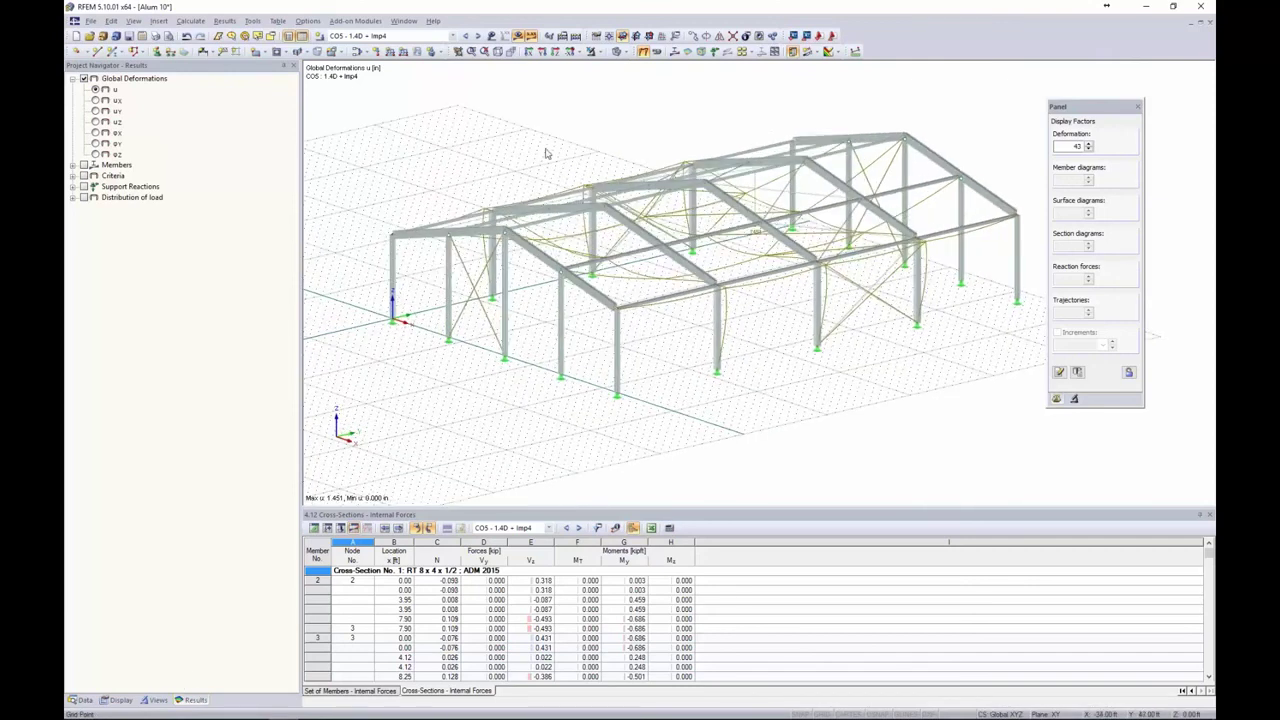
pyautogui.click(478, 37)
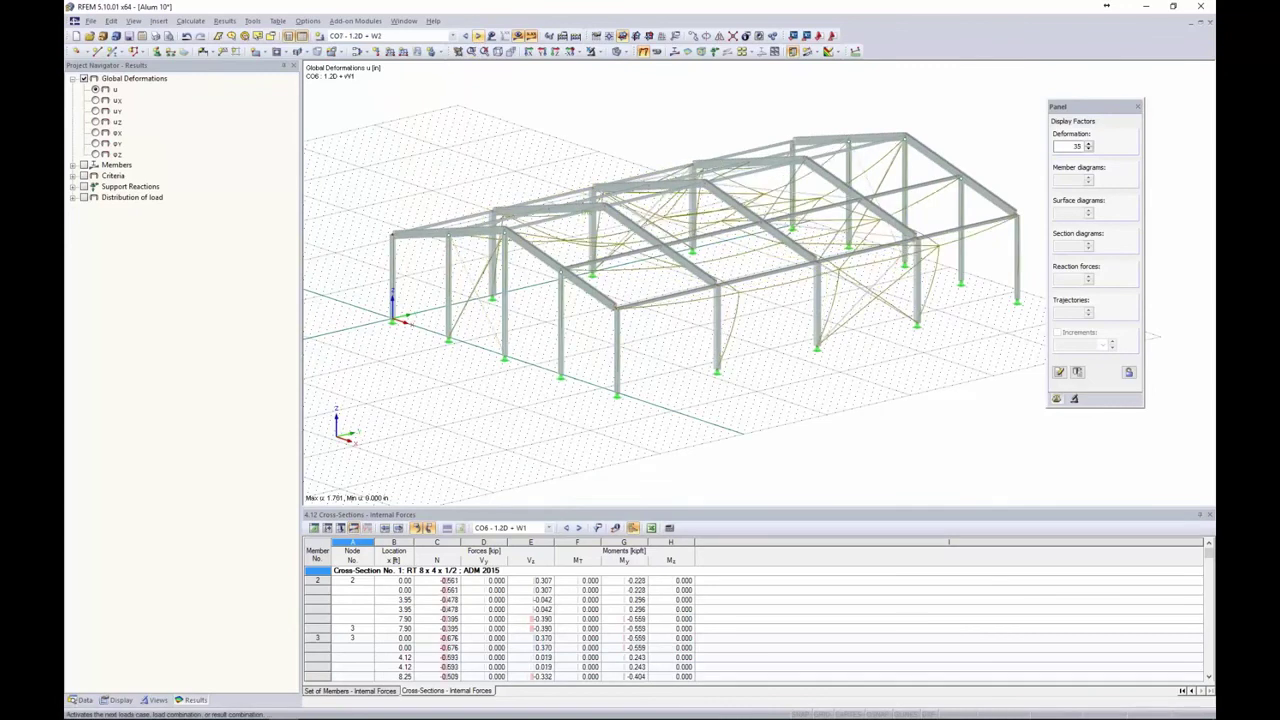
pyautogui.click(478, 37)
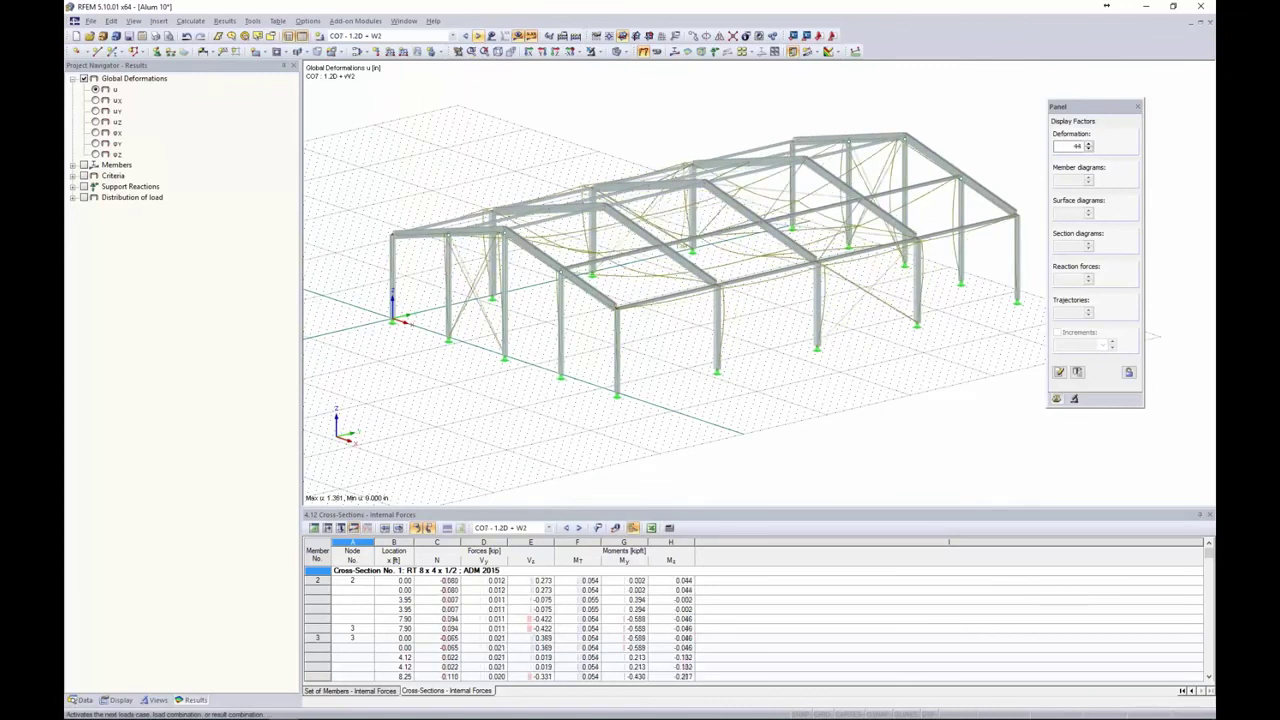
pyautogui.click(478, 37)
pyautogui.keyDown('ctrl'); pyautogui.moveTo(592, 131); pyautogui.dragTo(617, 155, button='middle'); pyautogui.keyUp('ctrl')
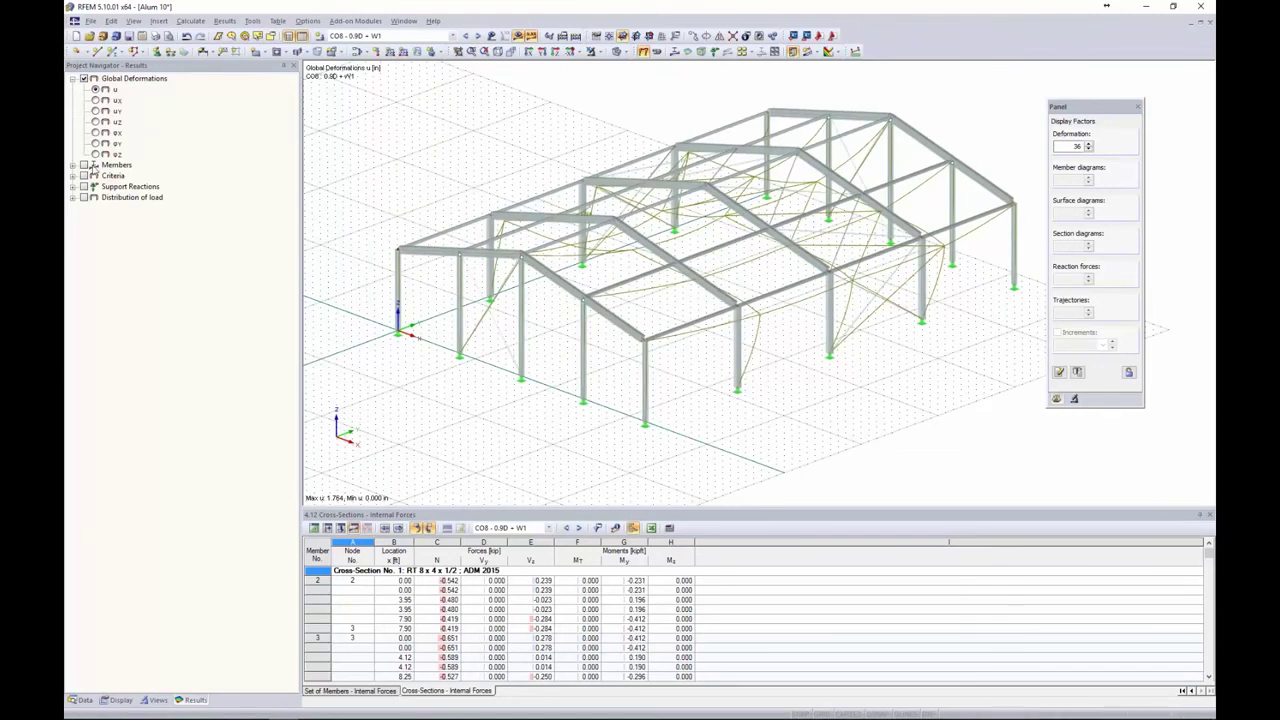
# - Display the member axial forces N for CO8 and isolate the second frame from the origin end by selected objects
pyautogui.click(72, 166)
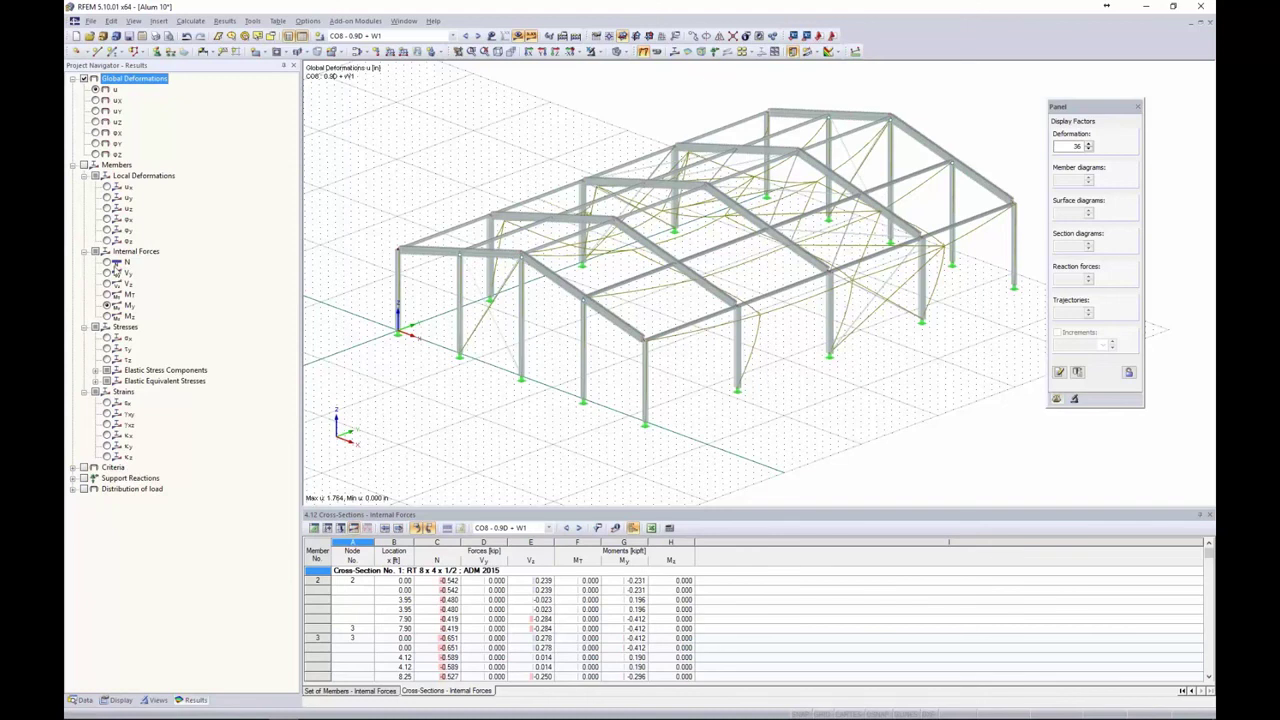
pyautogui.click(107, 262)
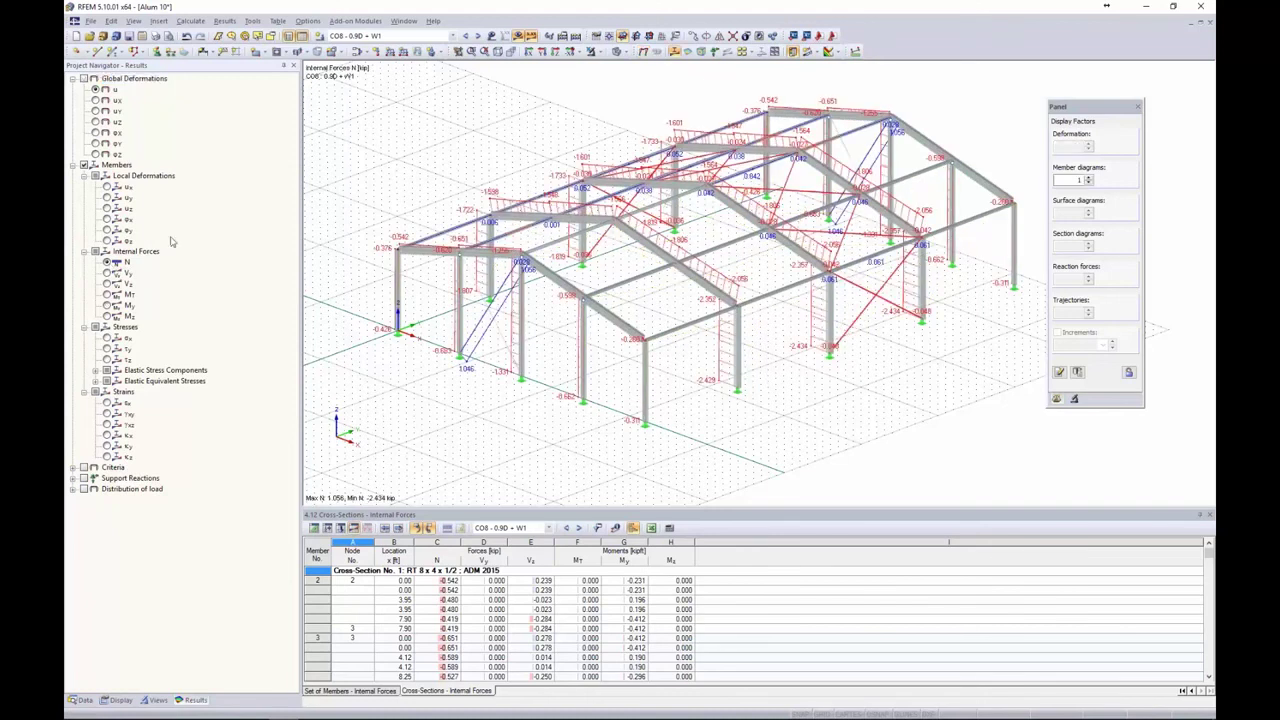
pyautogui.moveTo(430, 140); pyautogui.dragTo(531, 134, button='middle')
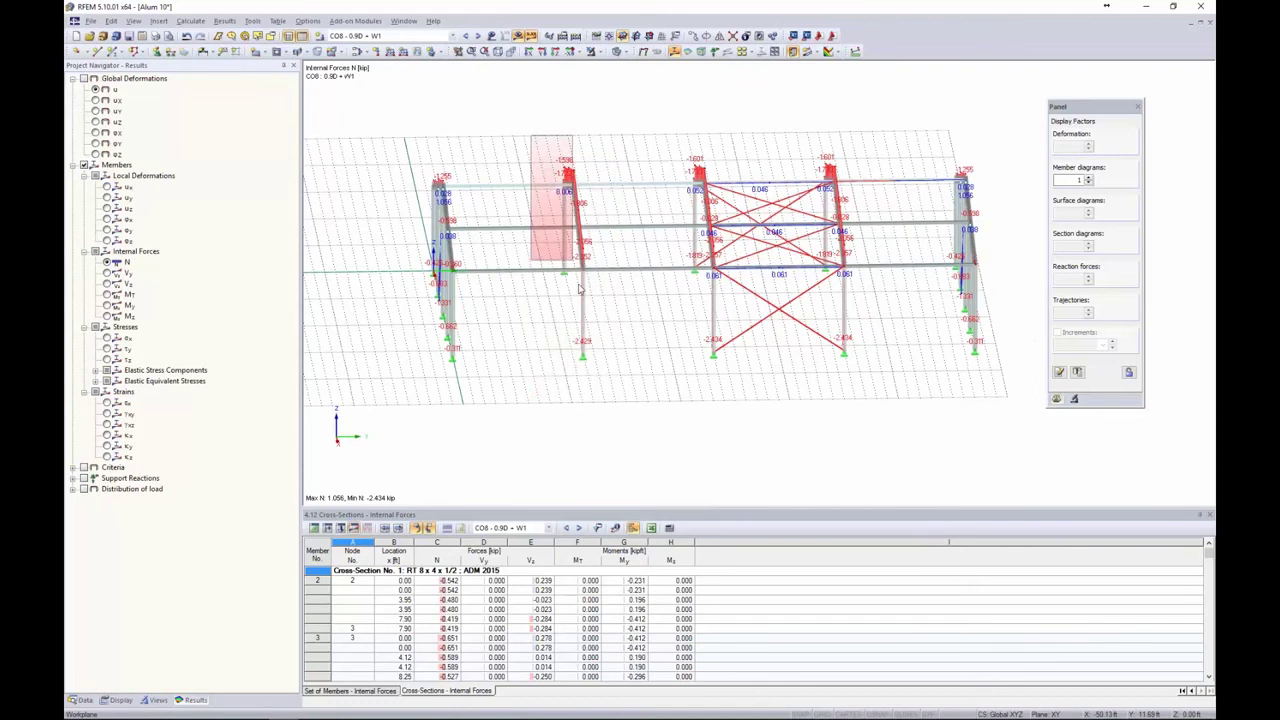
pyautogui.click(596, 51)
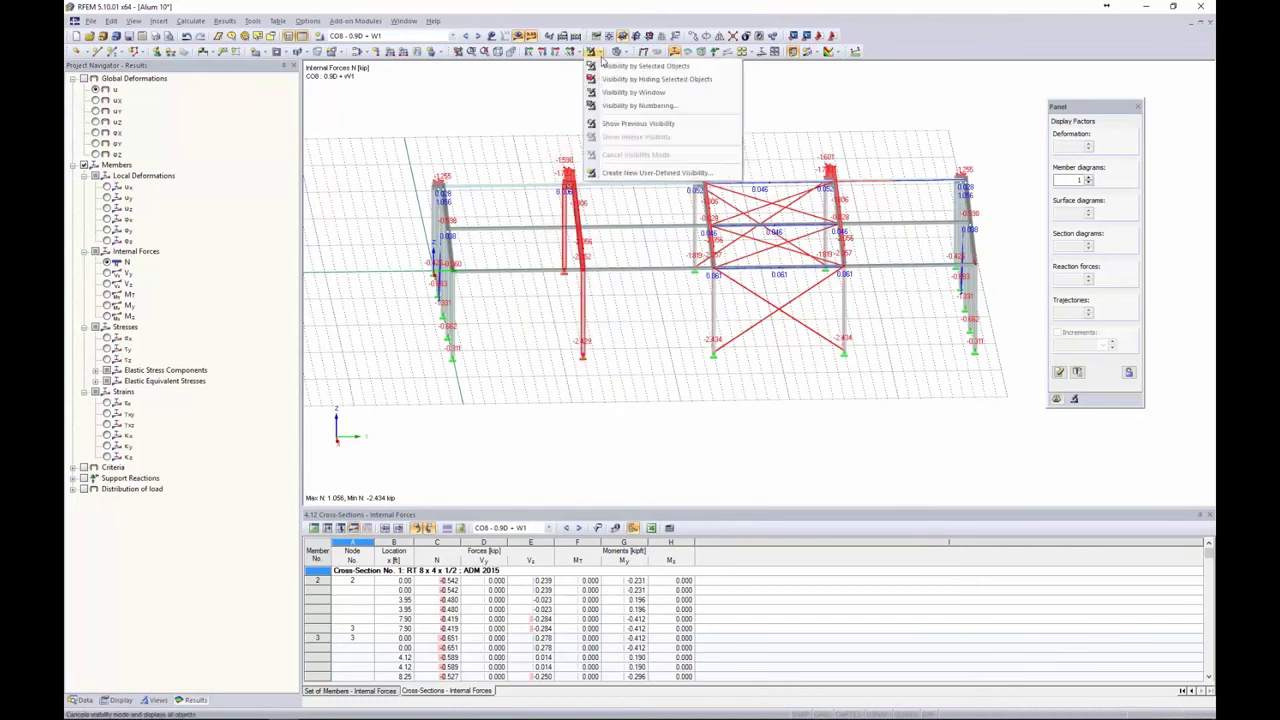
pyautogui.click(600, 67)
pyautogui.keyDown('ctrl'); pyautogui.moveTo(487, 197); pyautogui.dragTo(651, 220, button='middle'); pyautogui.keyUp('ctrl')
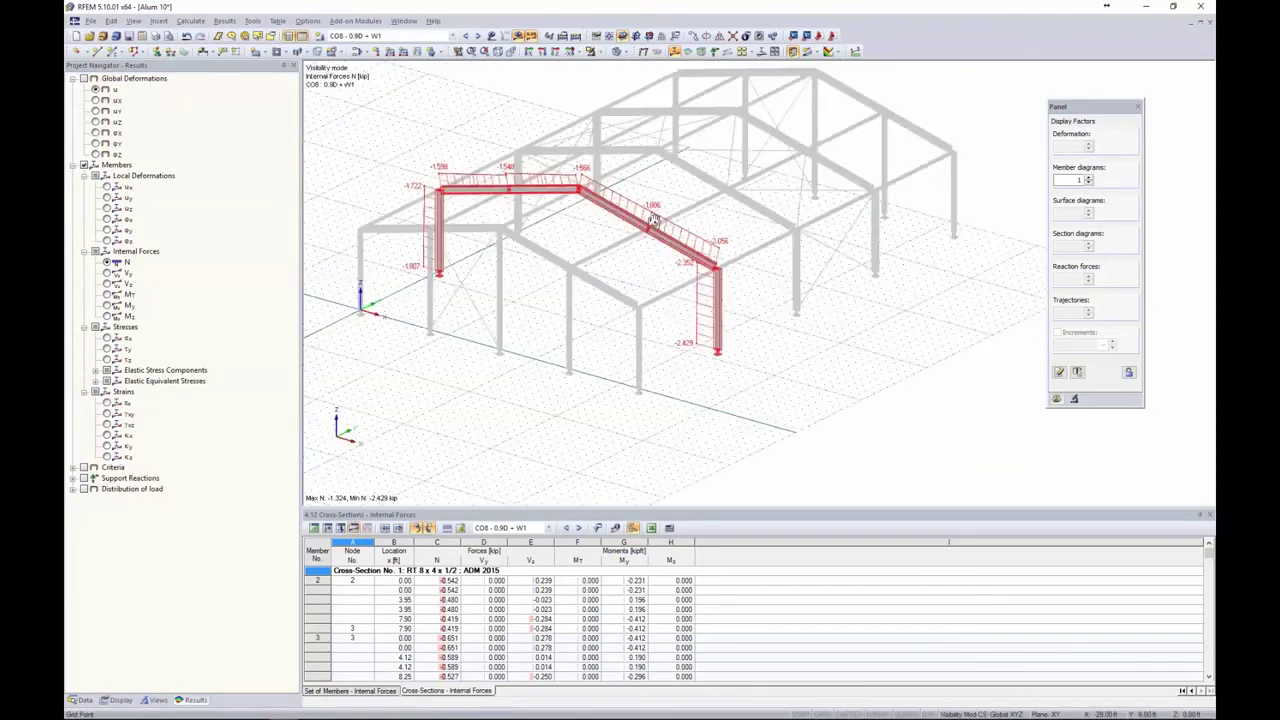
pyautogui.scroll(2, 535, 250)
pyautogui.moveTo(603, 261); pyautogui.dragTo(577, 275, button='middle')
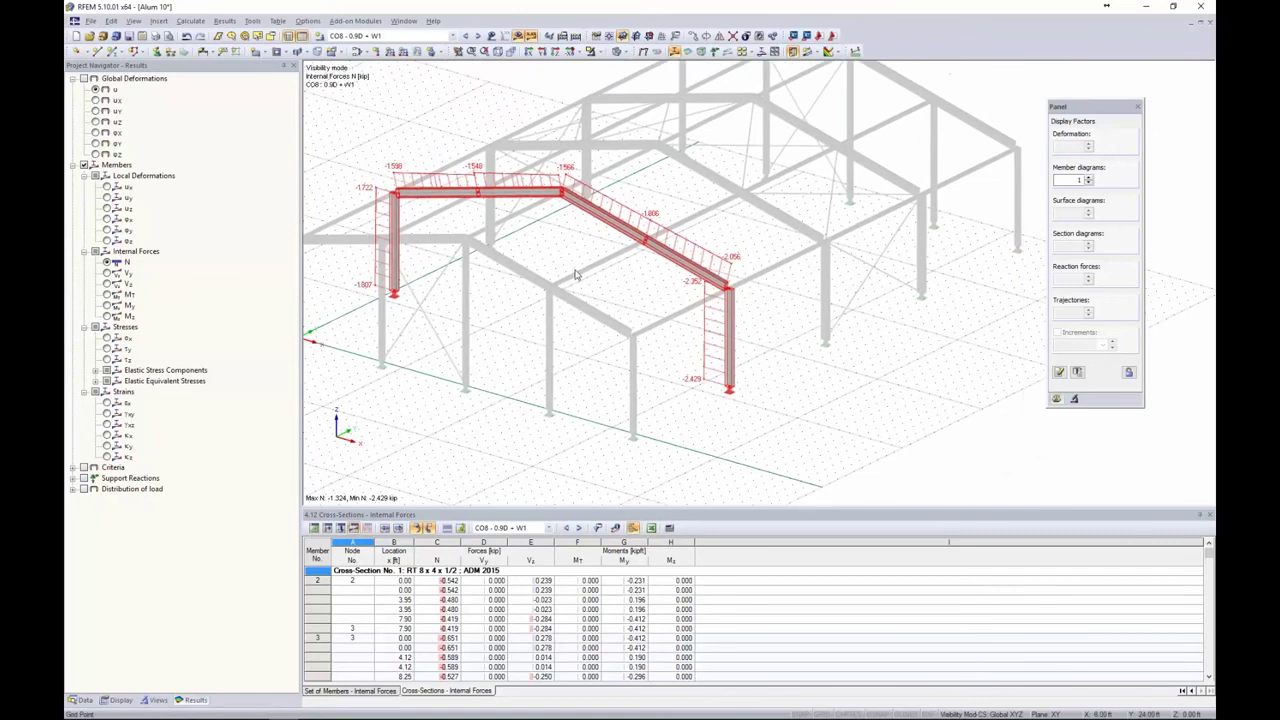
# - Display shear force Vz and then moment My on the isolated frame, and set the member diagram factor to 1.5
pyautogui.click(107, 284)
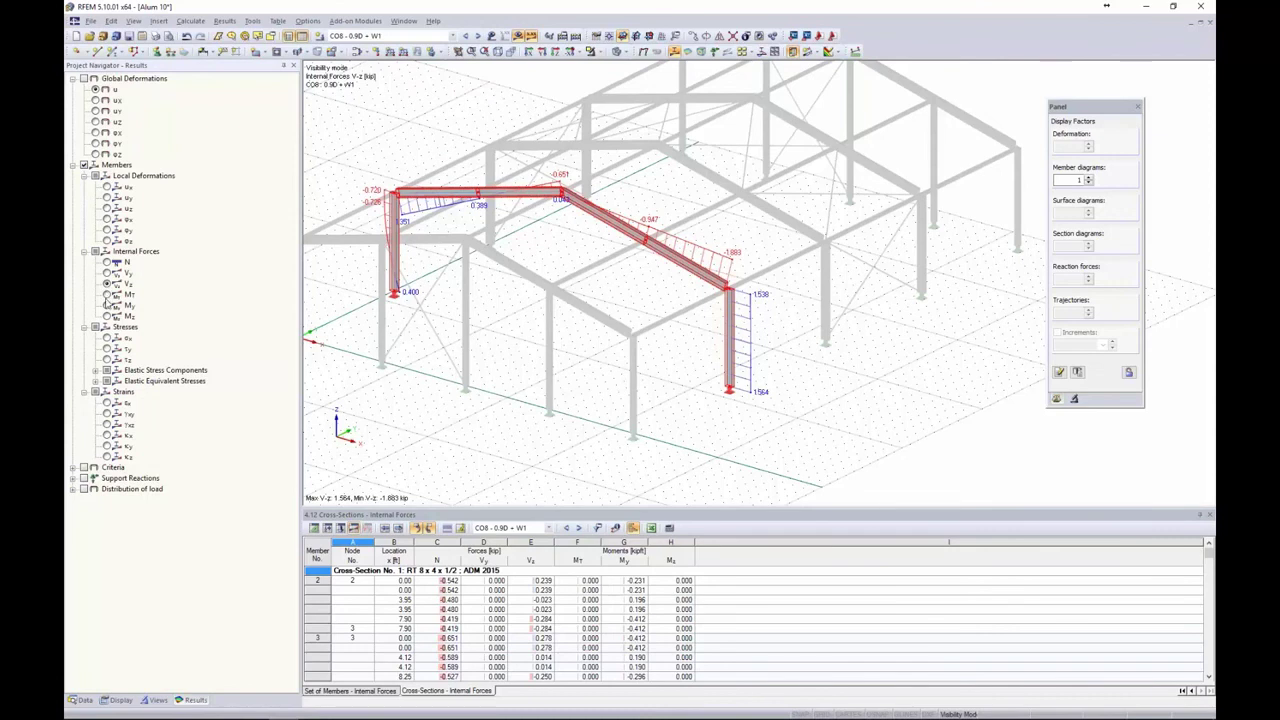
pyautogui.click(107, 305)
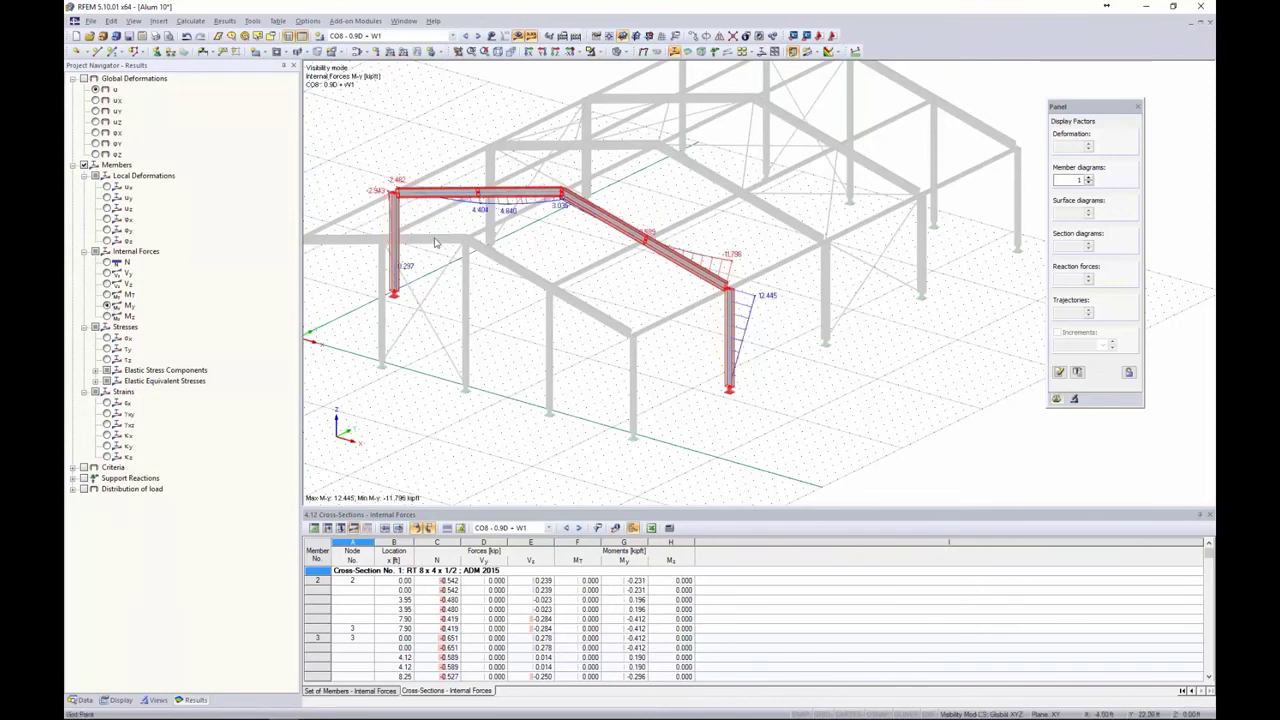
pyautogui.click(1090, 178)
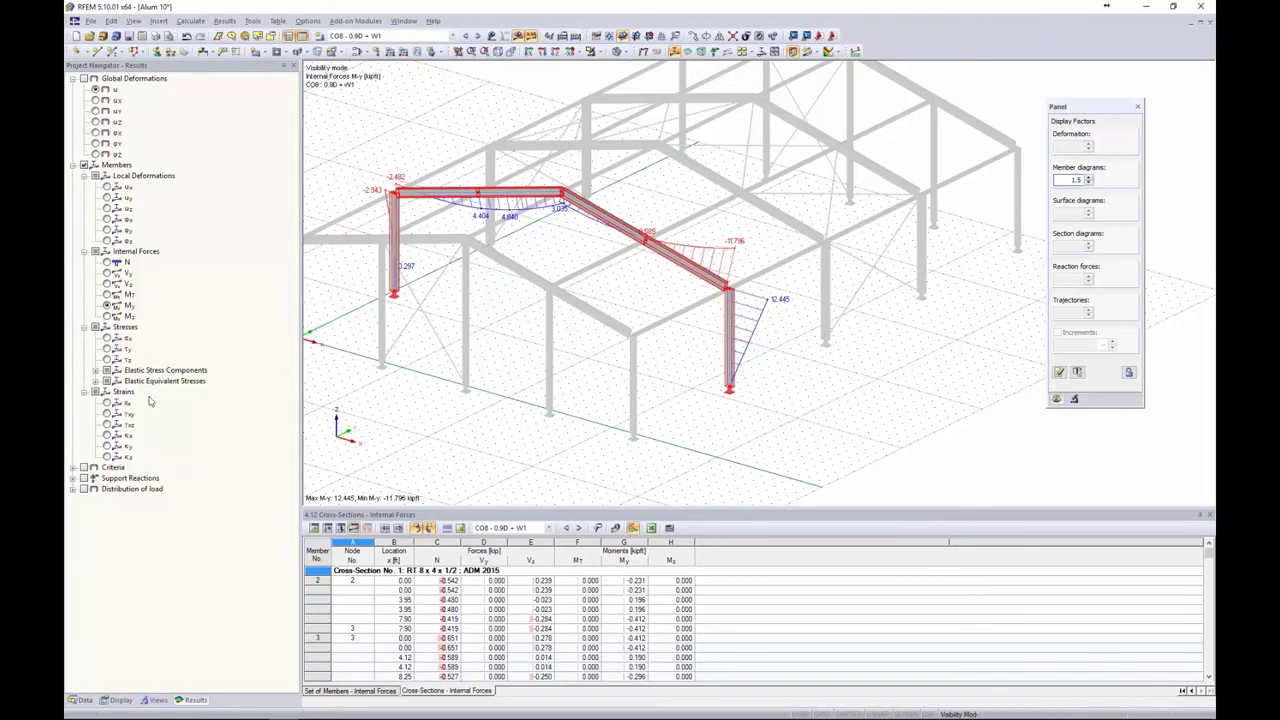
# - Open the result diagrams for the frame's column, member 15, and add the axial force N diagram
pyautogui.rightClick(728, 329)
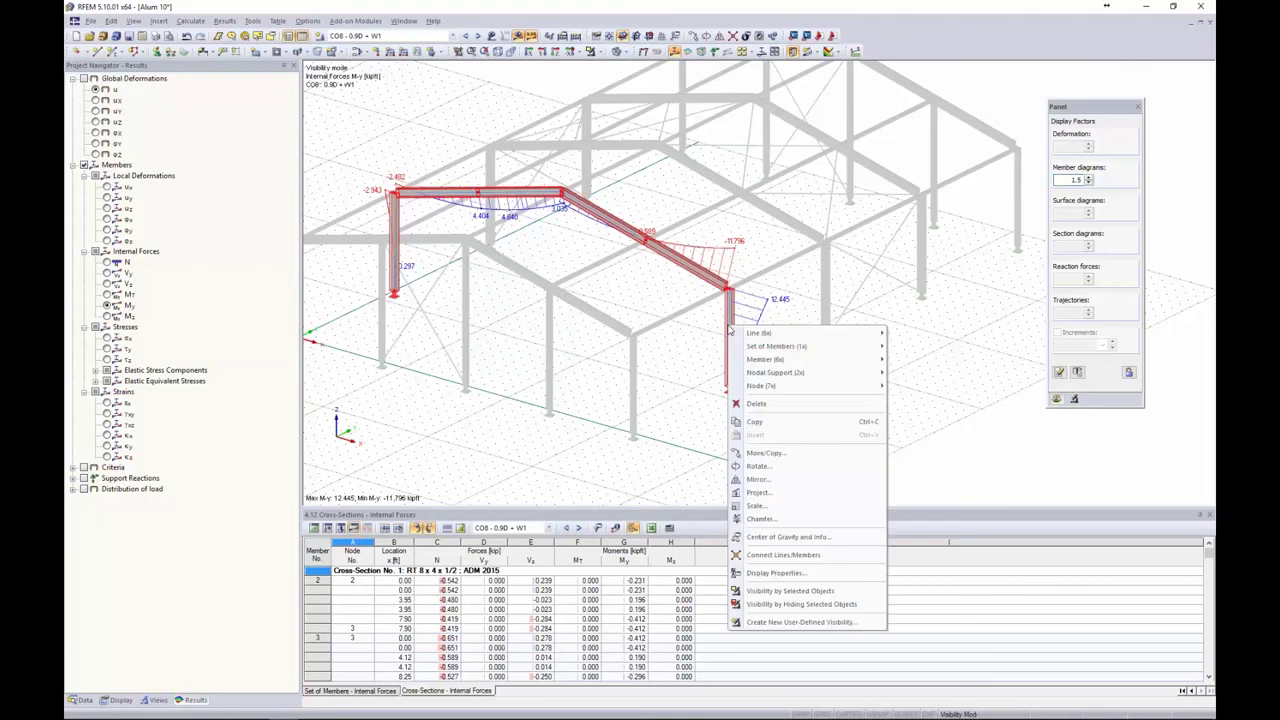
pyautogui.click(721, 421)
pyautogui.rightClick(728, 348)
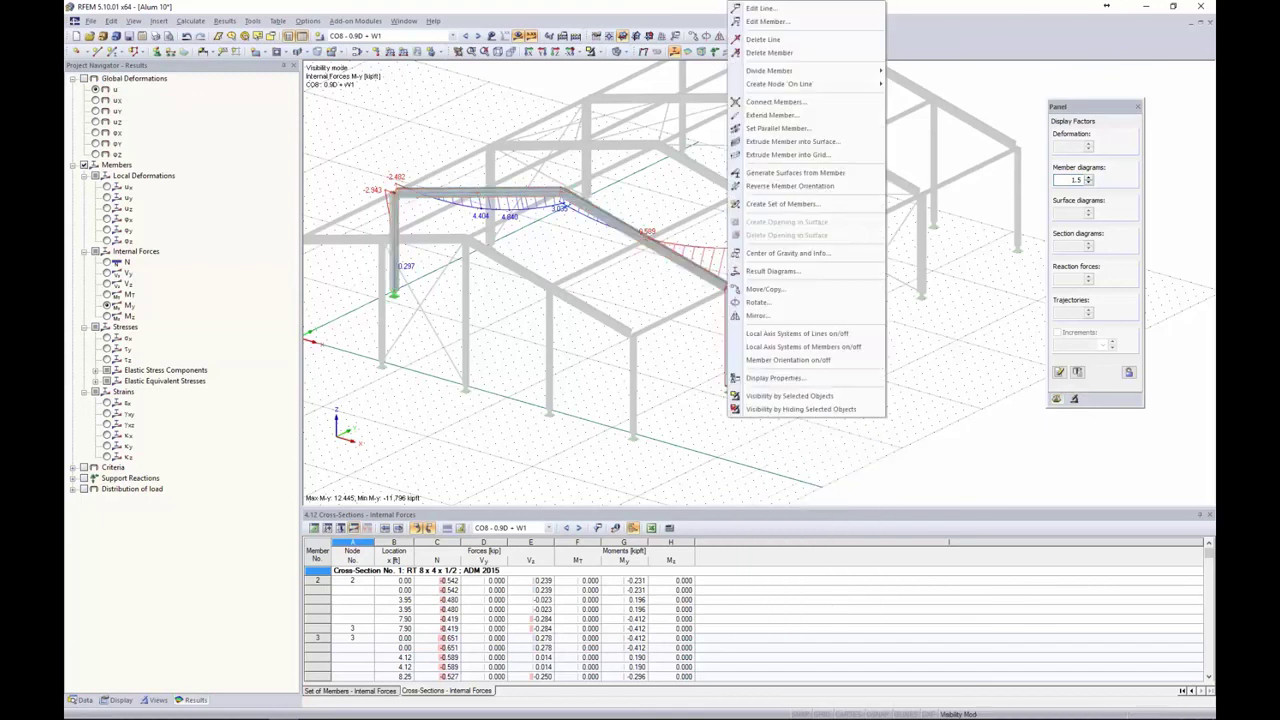
pyautogui.click(760, 271)
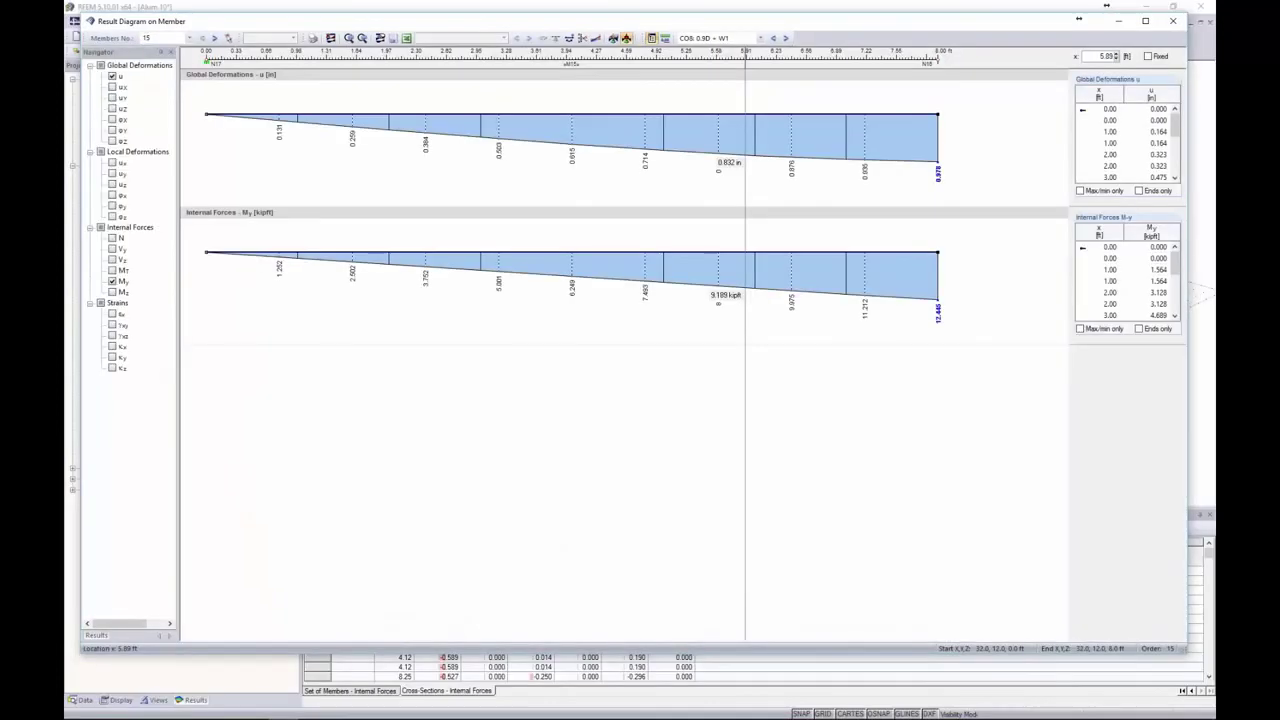
pyautogui.click(116, 239)
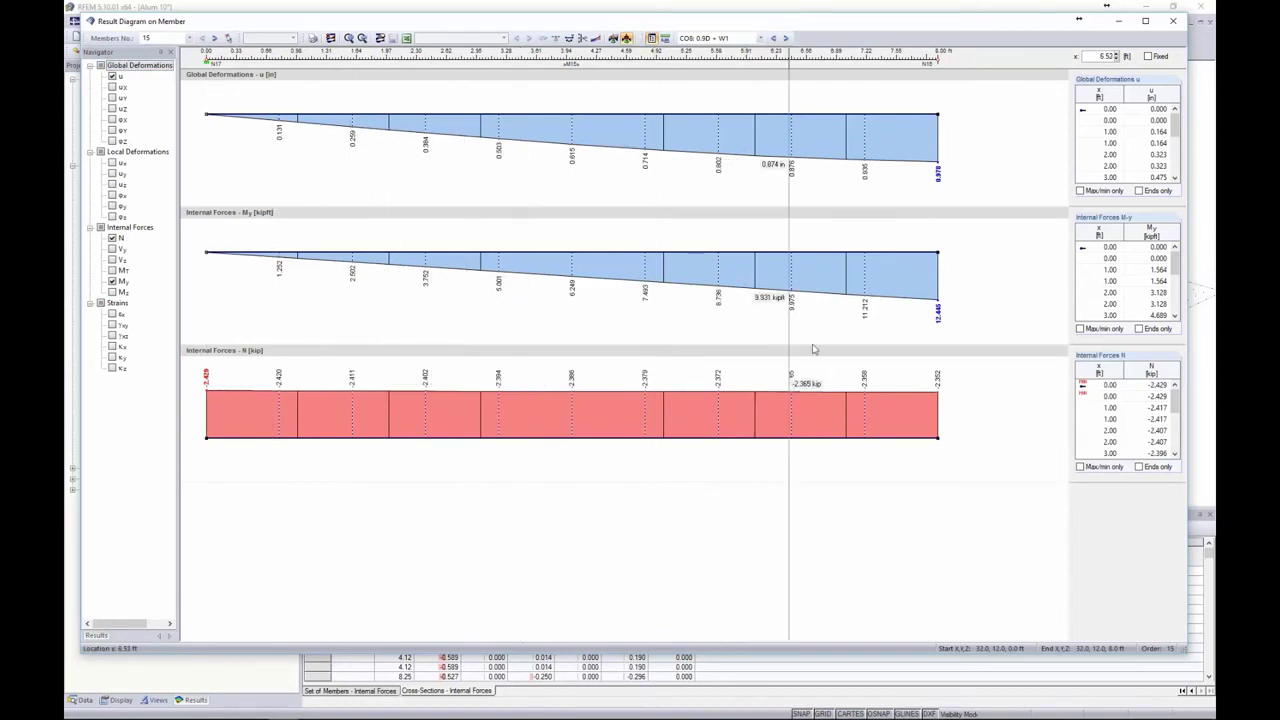
# - Step the column's result diagrams forward from CO8 to CO11 (D + 0.6W1), and close the diagrams
pyautogui.click(787, 38)
pyautogui.click(787, 38)
pyautogui.click(787, 38)
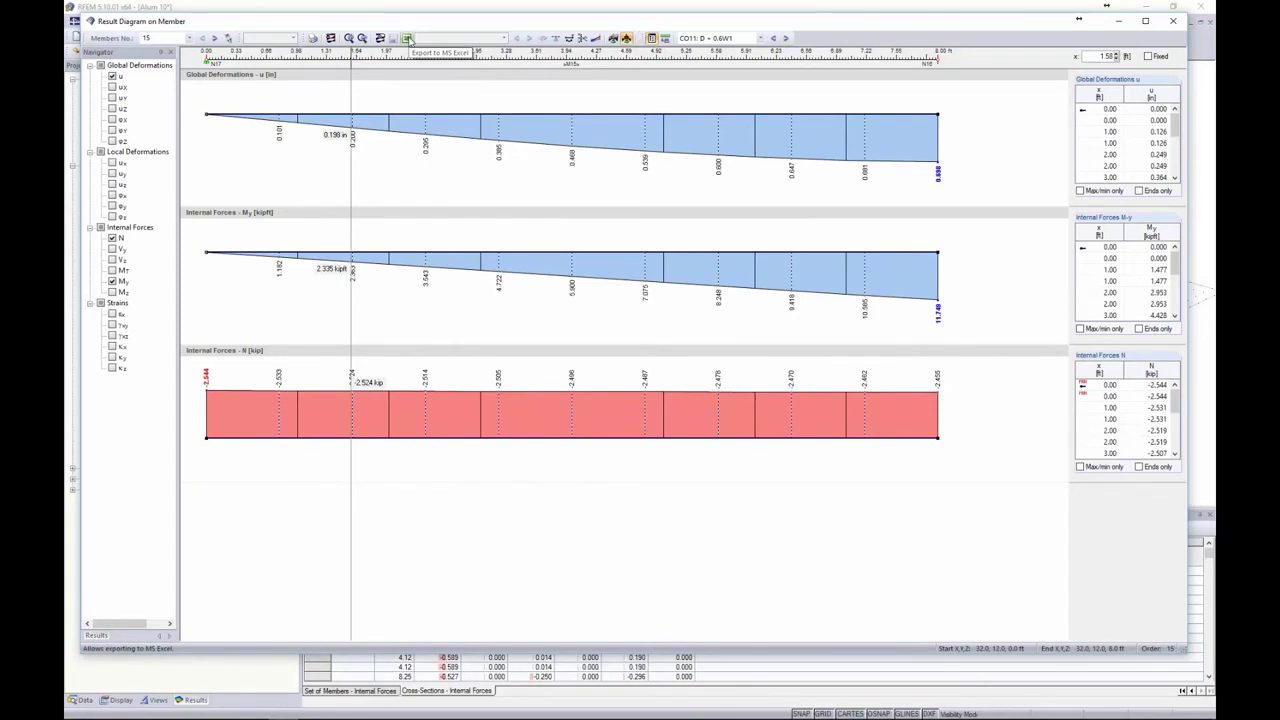
pyautogui.click(1173, 20)
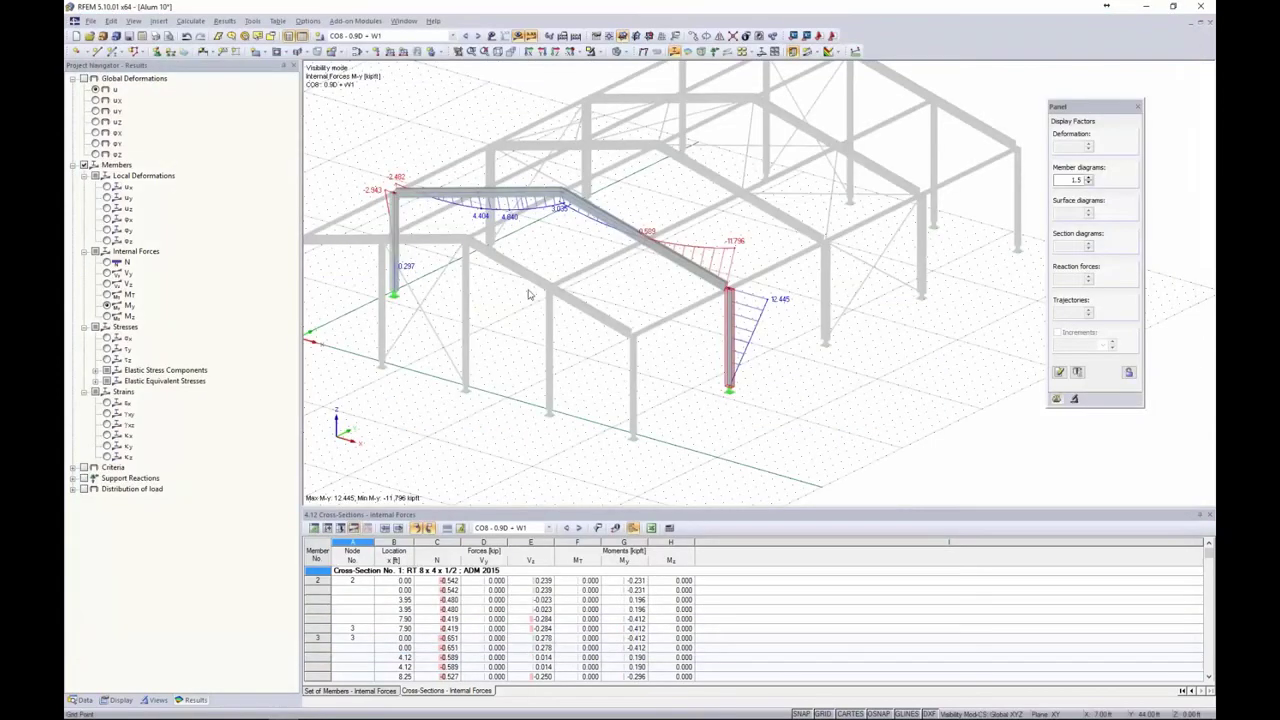
# - Display the nodal support reactions on the isolated frame together with its moment My diagram
pyautogui.click(74, 479)
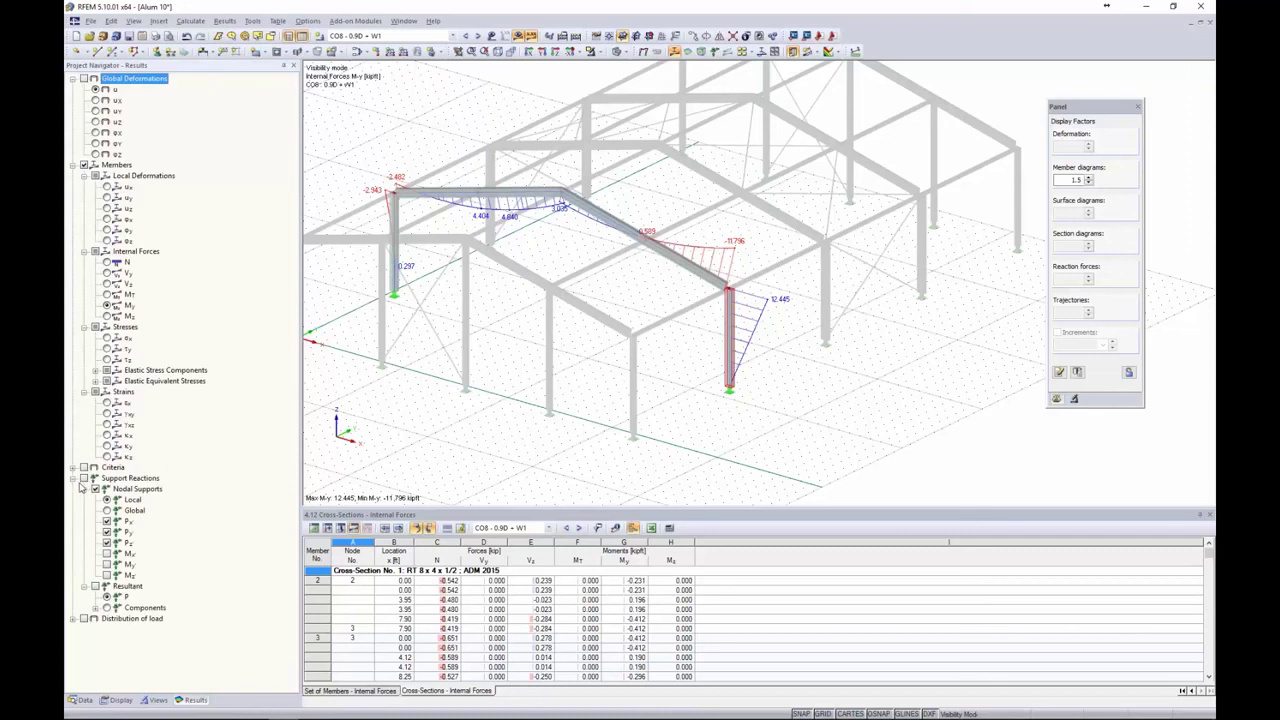
pyautogui.click(85, 478)
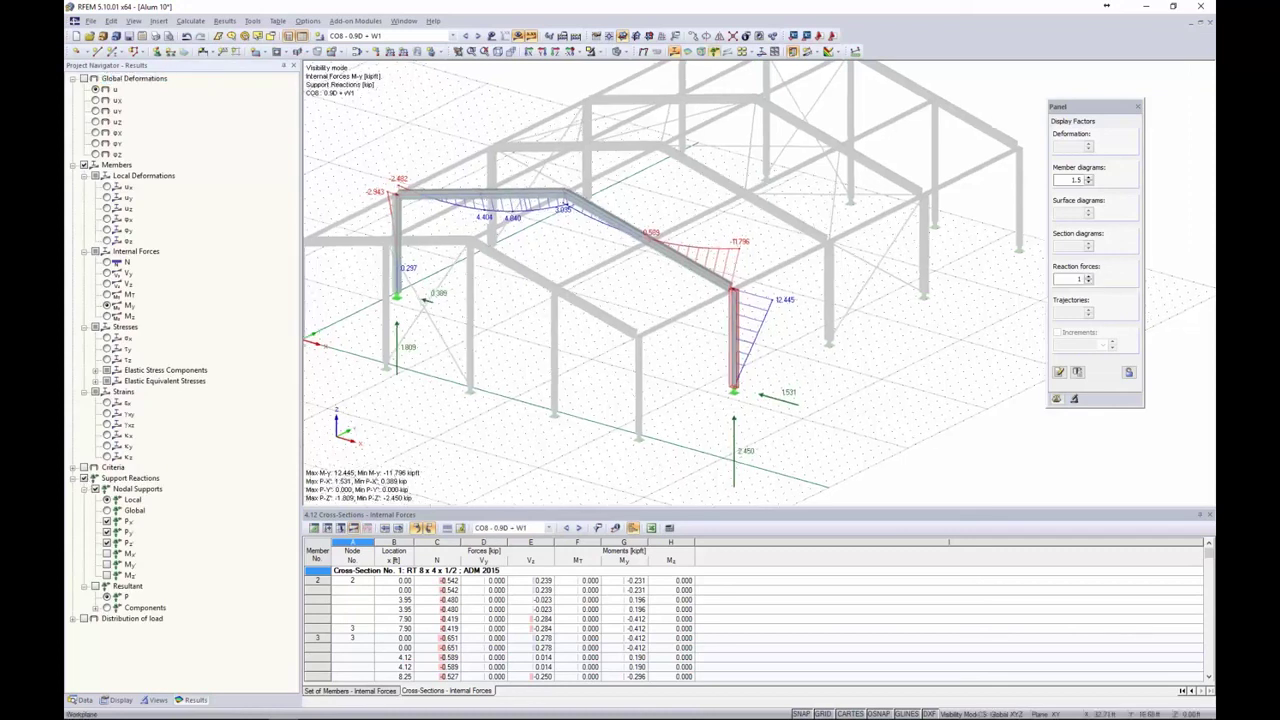
pyautogui.keyDown('ctrl'); pyautogui.moveTo(833, 366); pyautogui.dragTo(903, 352, button='middle'); pyautogui.keyUp('ctrl')
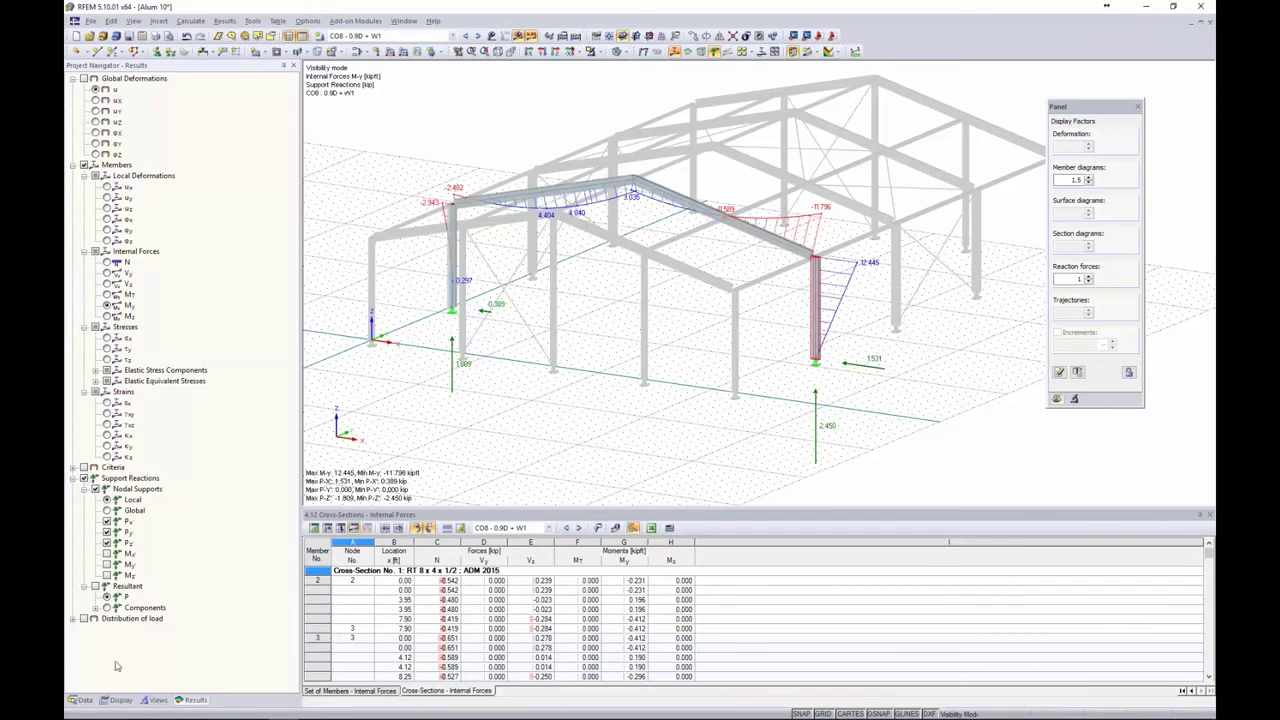
# - Hide the results and cancel visibility mode to bring back the full building with no member selected
pyautogui.click(84, 700)
pyautogui.scroll(-3, 213, 461)
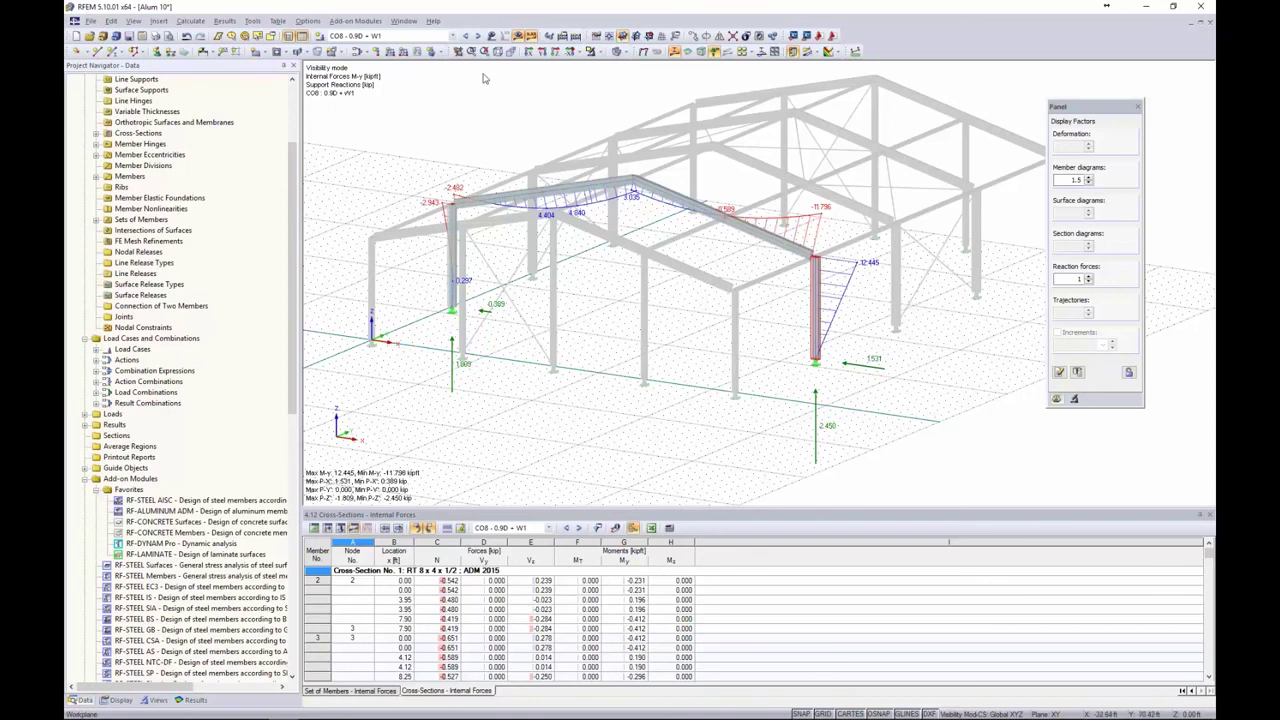
pyautogui.click(517, 35)
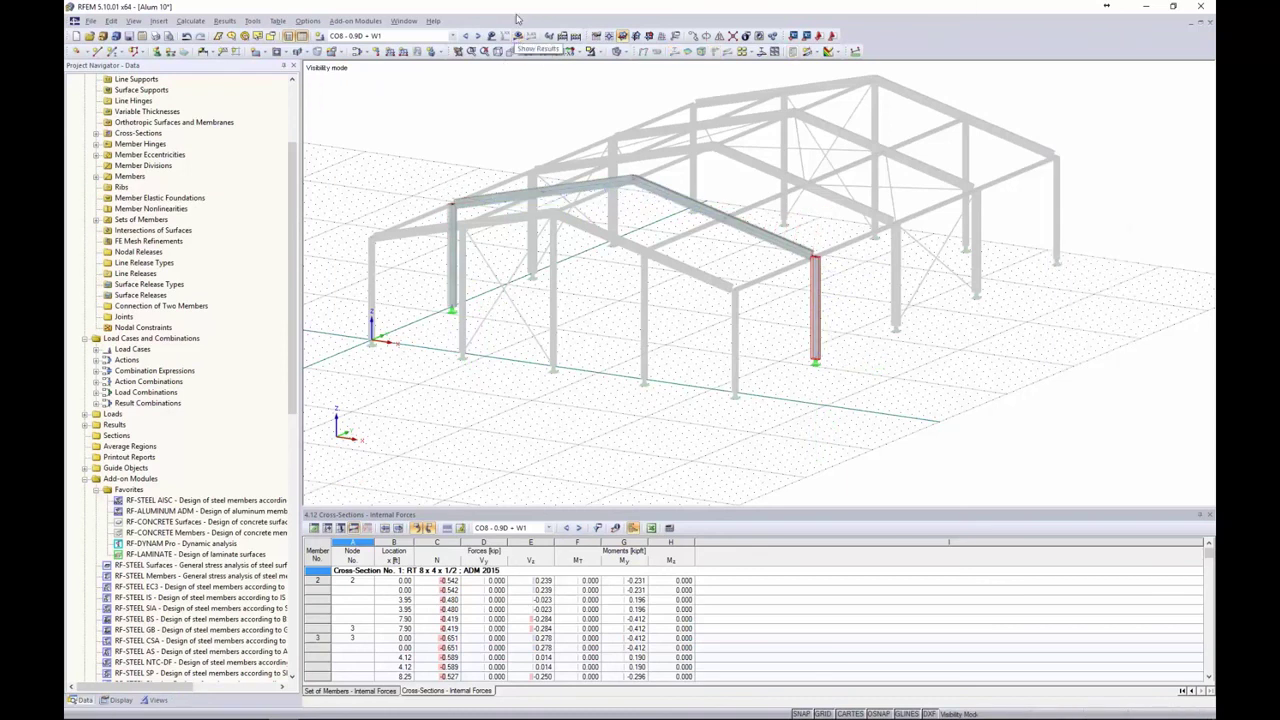
pyautogui.click(600, 53)
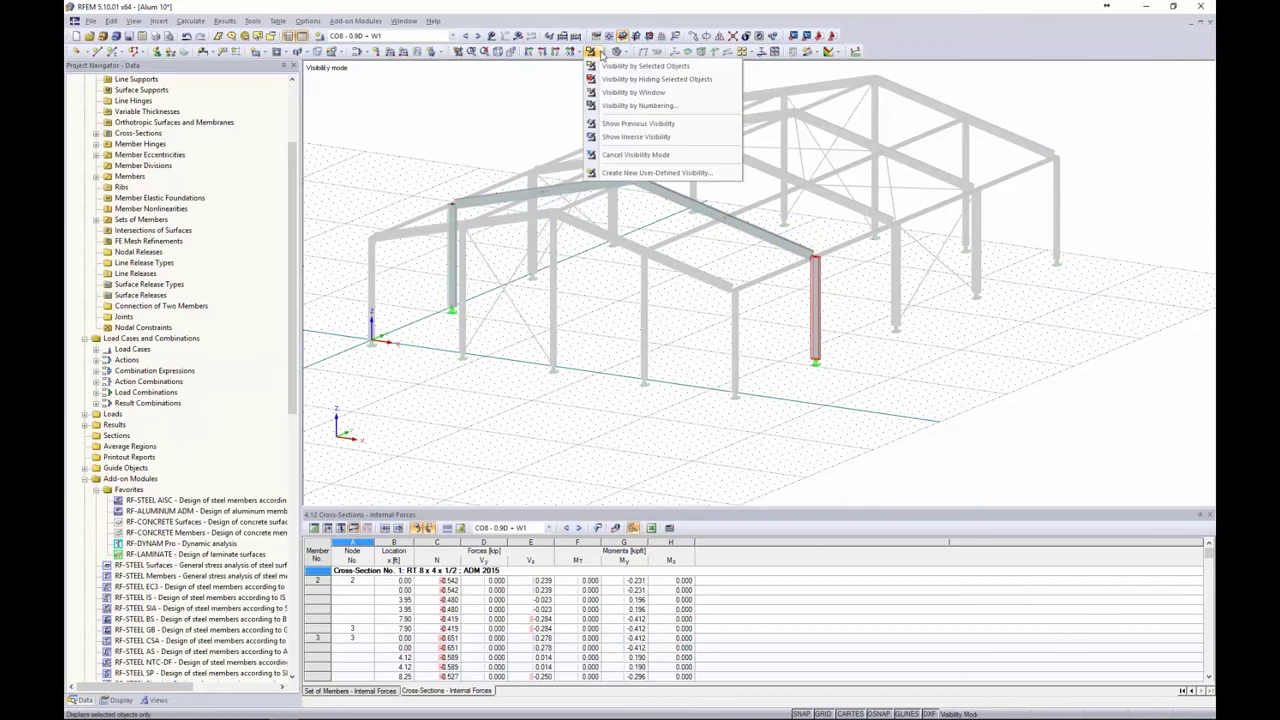
pyautogui.click(660, 155)
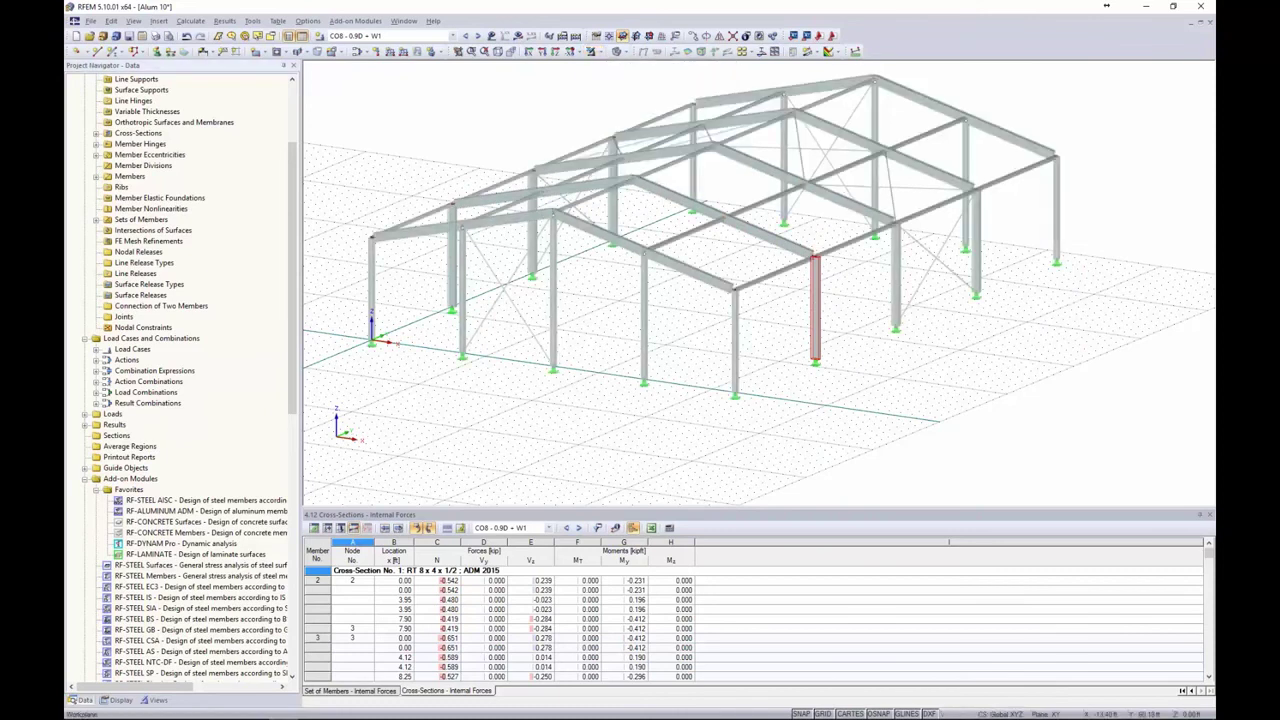
pyautogui.click(662, 220)
pyautogui.keyDown('ctrl'); pyautogui.moveTo(657, 224); pyautogui.dragTo(645, 233, button='middle'); pyautogui.keyUp('ctrl')
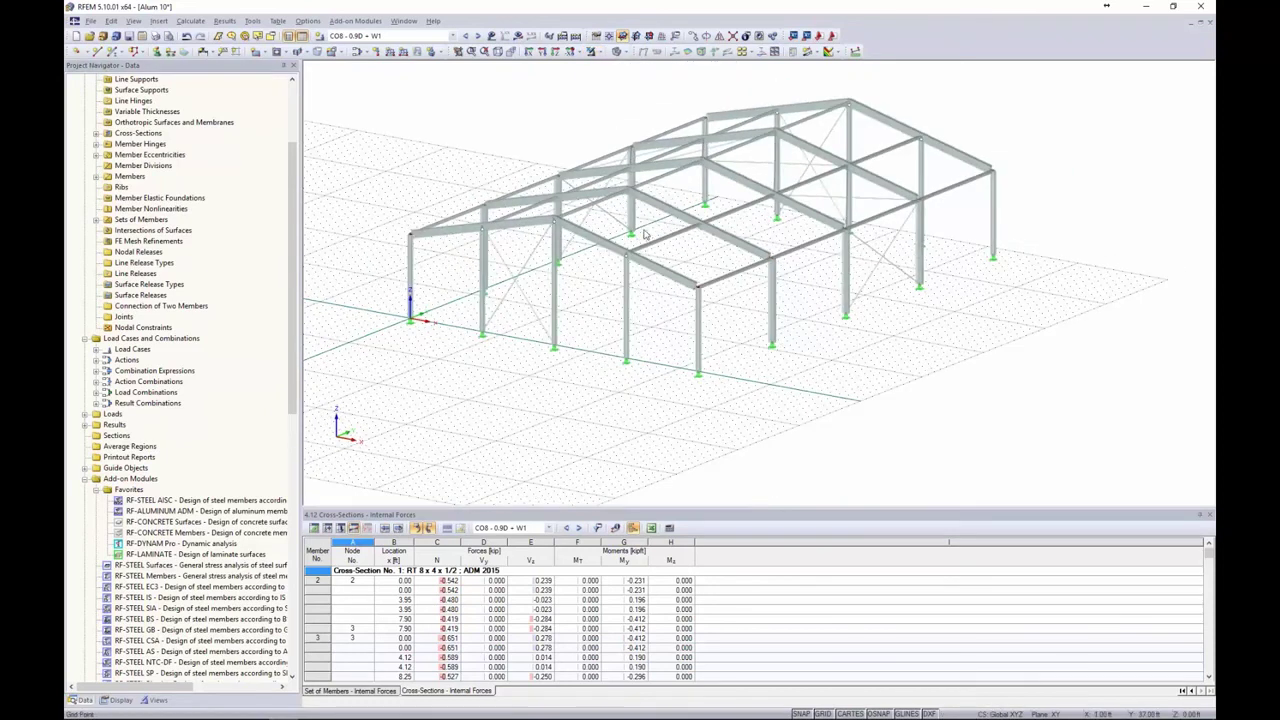
pyautogui.click(592, 194)
pyautogui.click(420, 177)
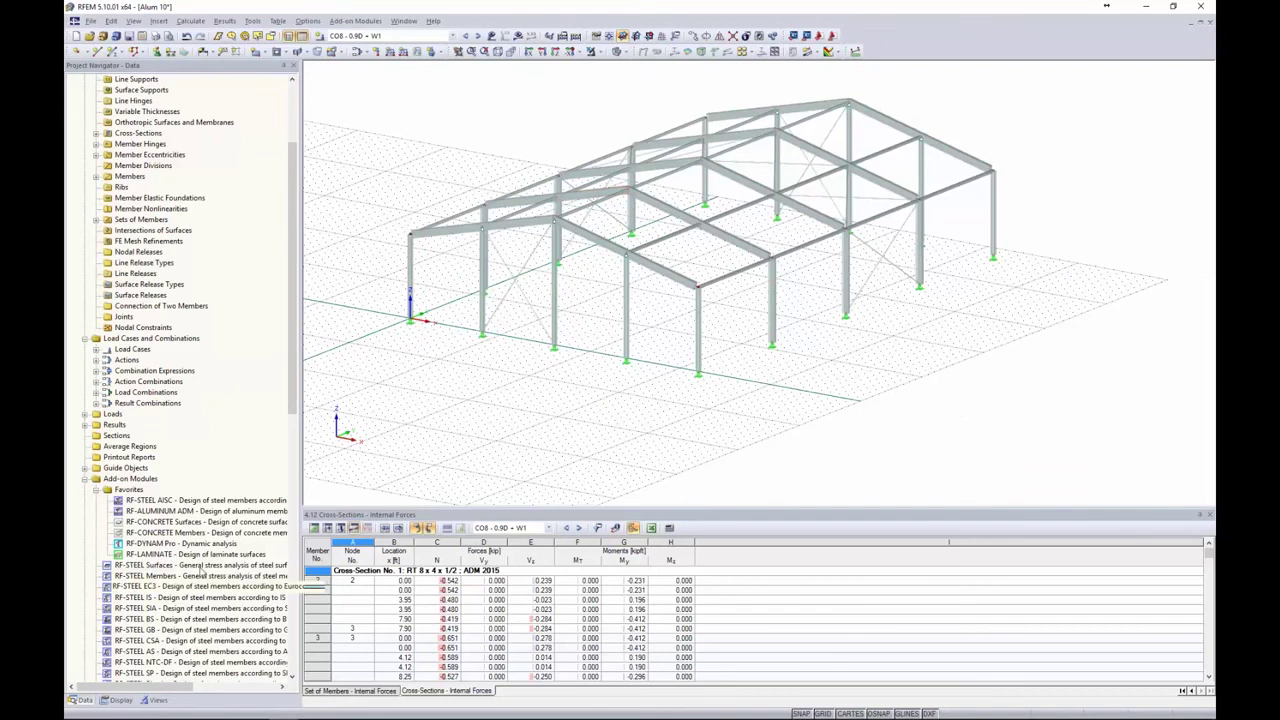
# - Open the RF-ALUMINUM ADM add-on module for designing aluminum members according to ADM
pyautogui.moveTo(292, 385); pyautogui.dragTo(303, 432)
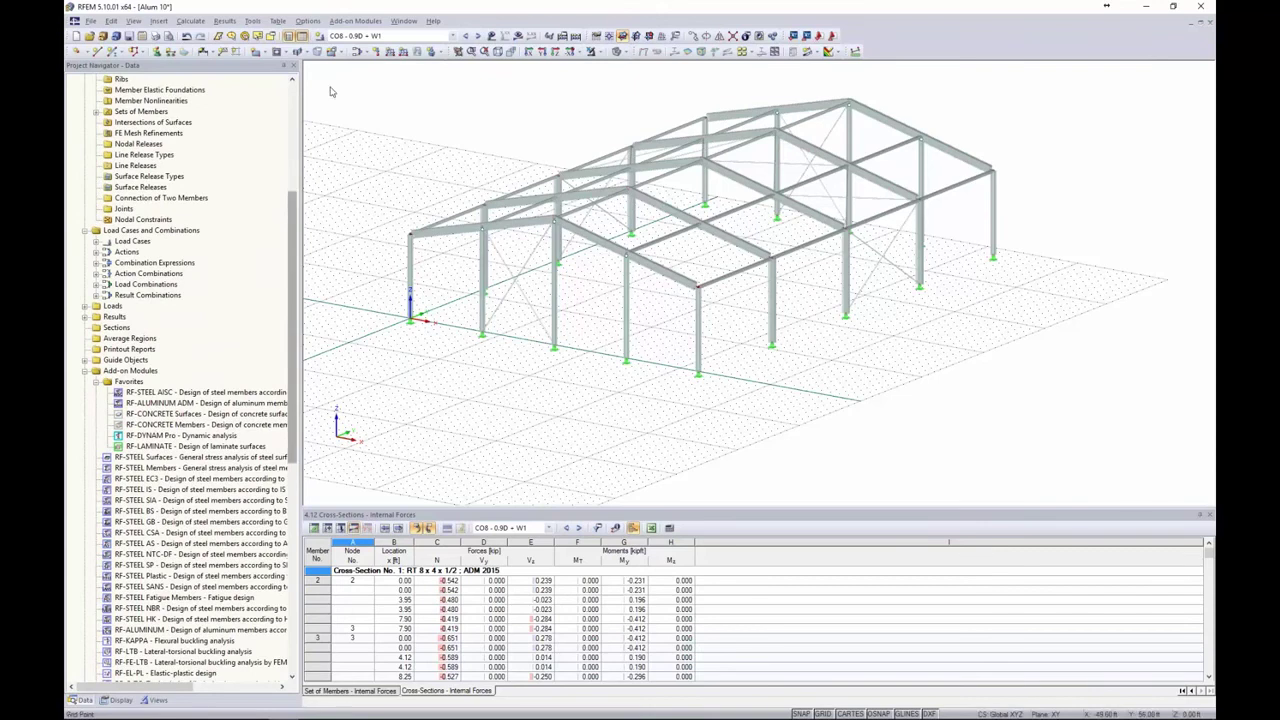
pyautogui.click(356, 21)
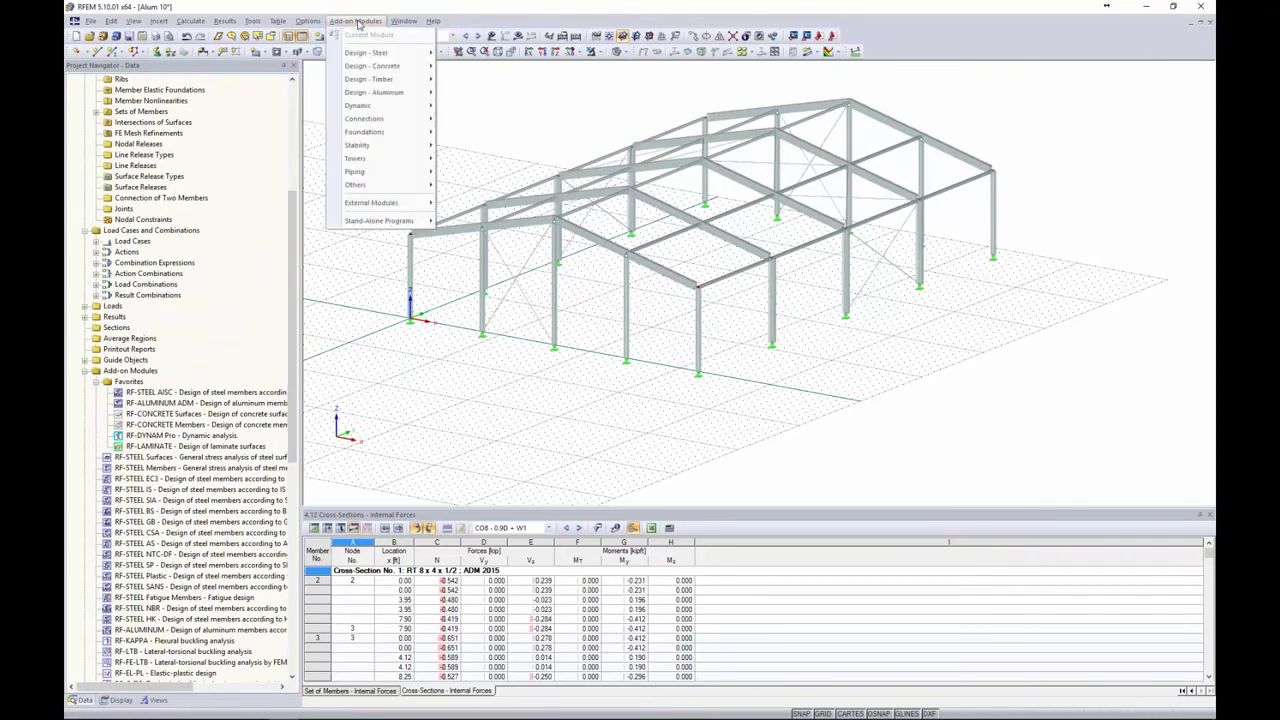
pyautogui.moveTo(371, 96)
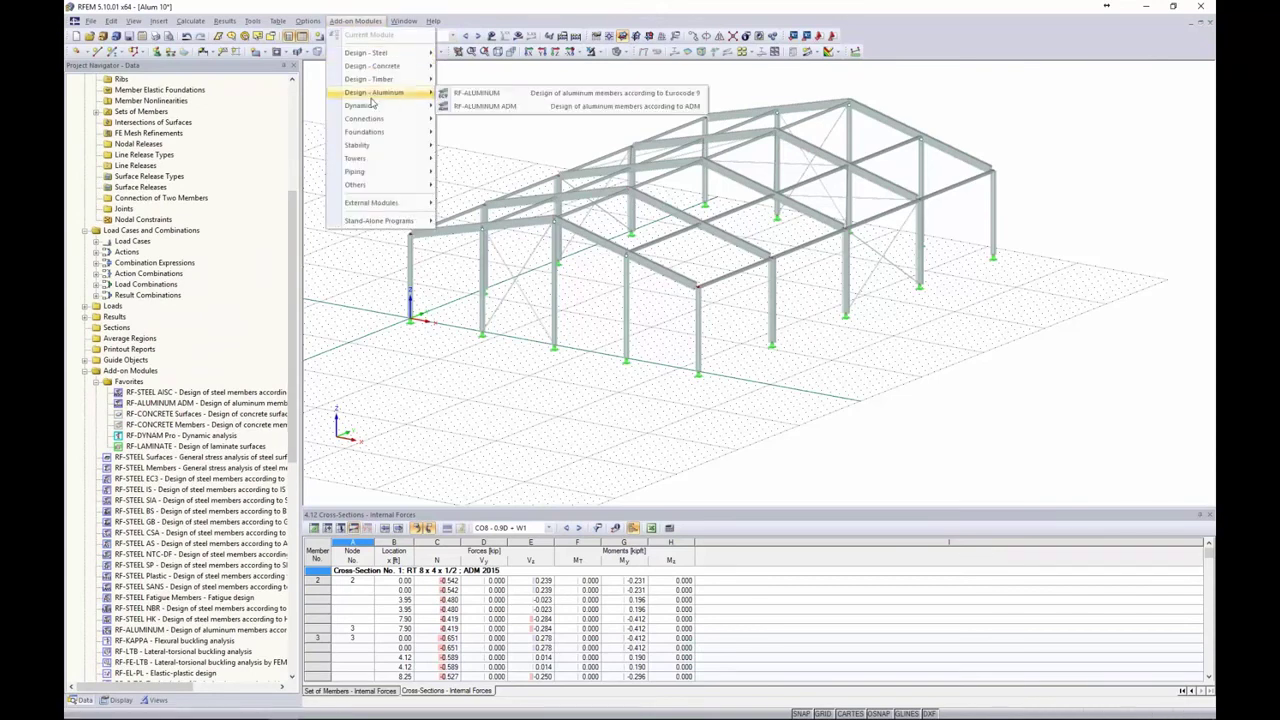
pyautogui.click(478, 107)
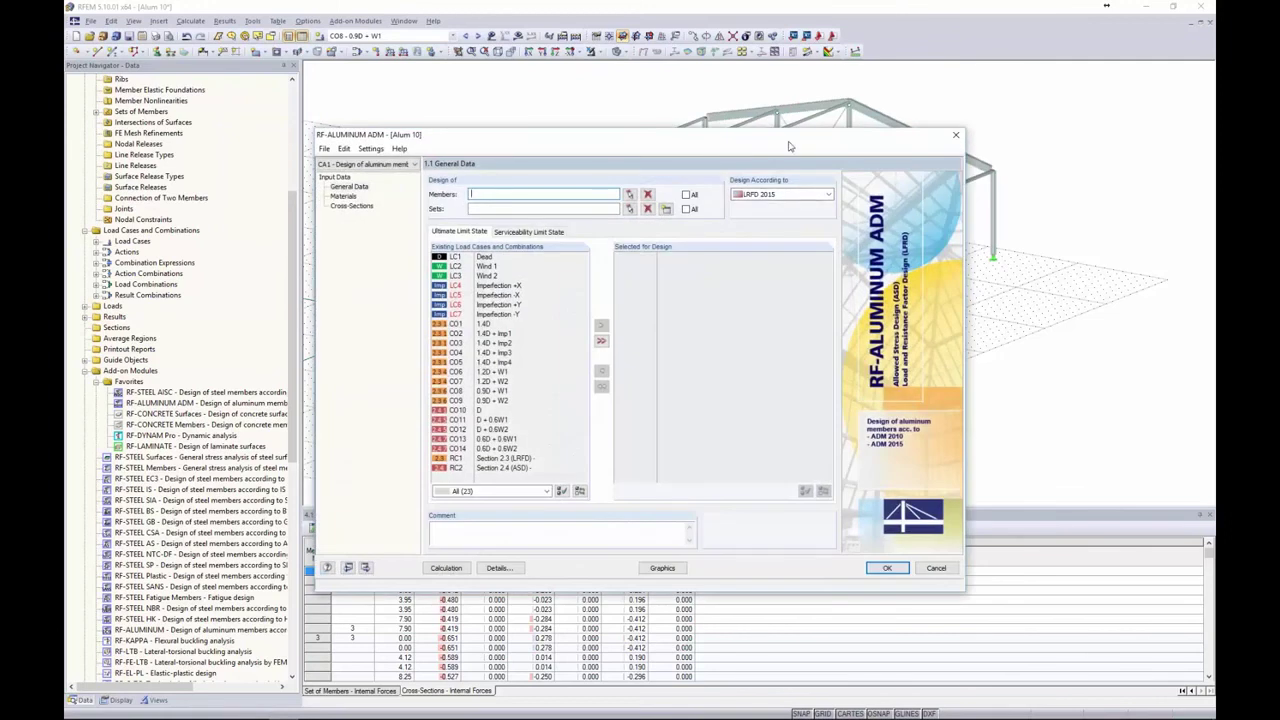
pyautogui.moveTo(788, 147); pyautogui.dragTo(624, 134)
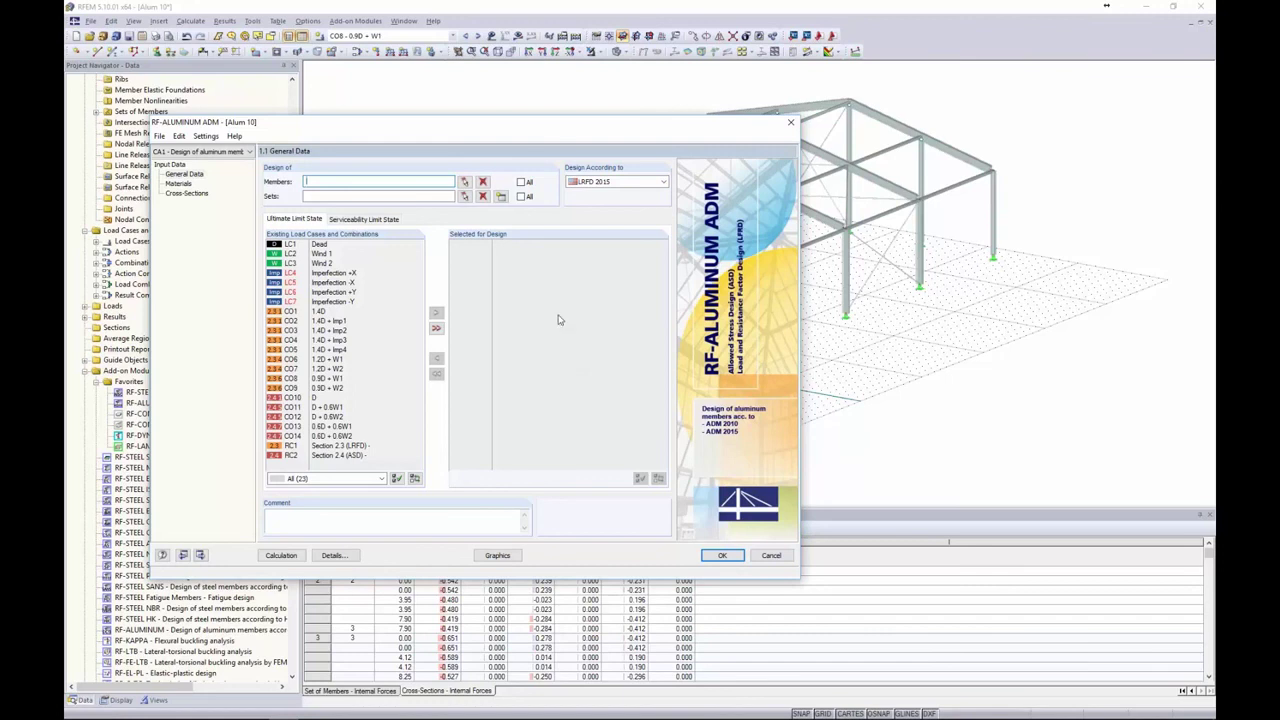
pyautogui.moveTo(522, 129); pyautogui.dragTo(672, 102)
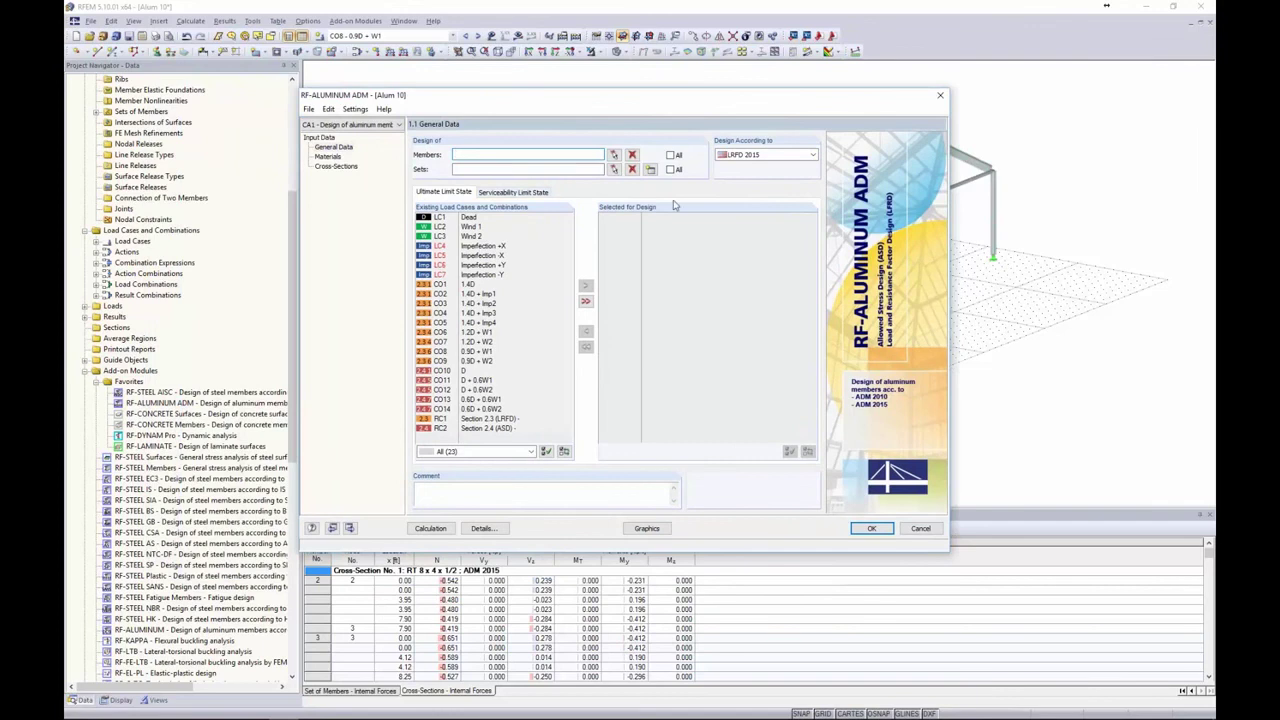
# - Switch the design method to ASD 2015, inspect its ultimate limit state details, and restore LRFD 2015
pyautogui.click(744, 156)
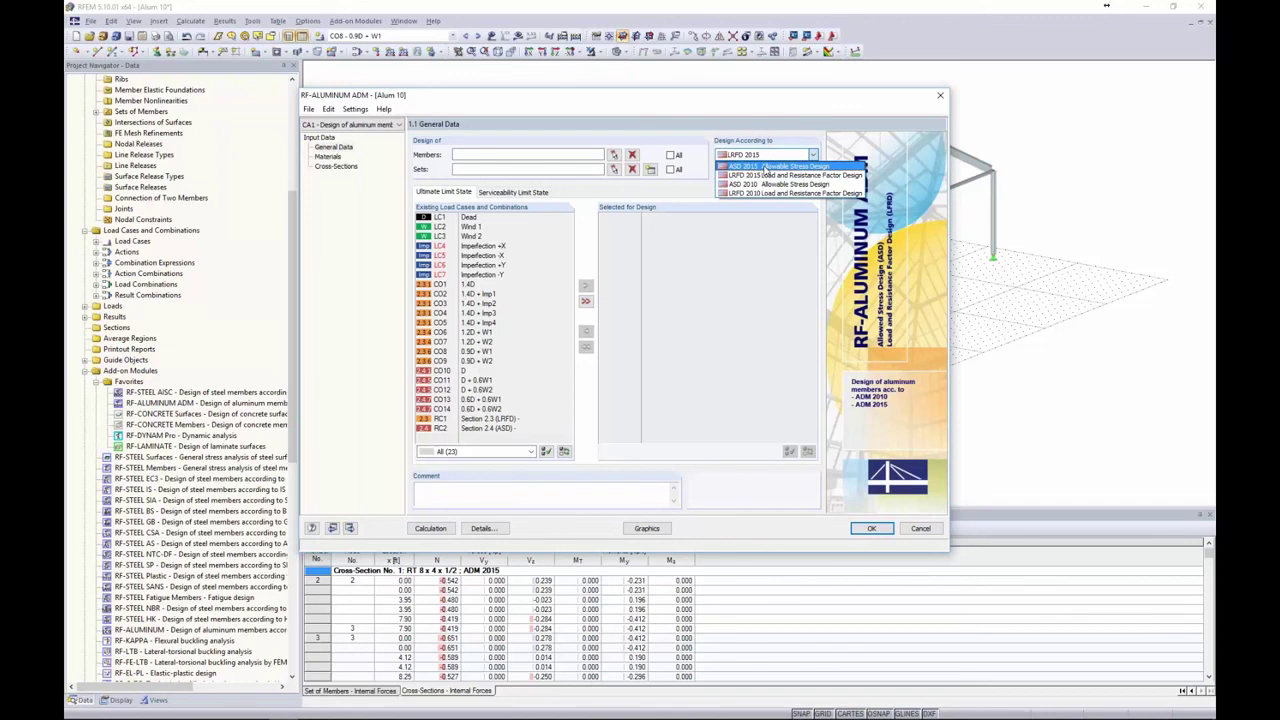
pyautogui.click(766, 167)
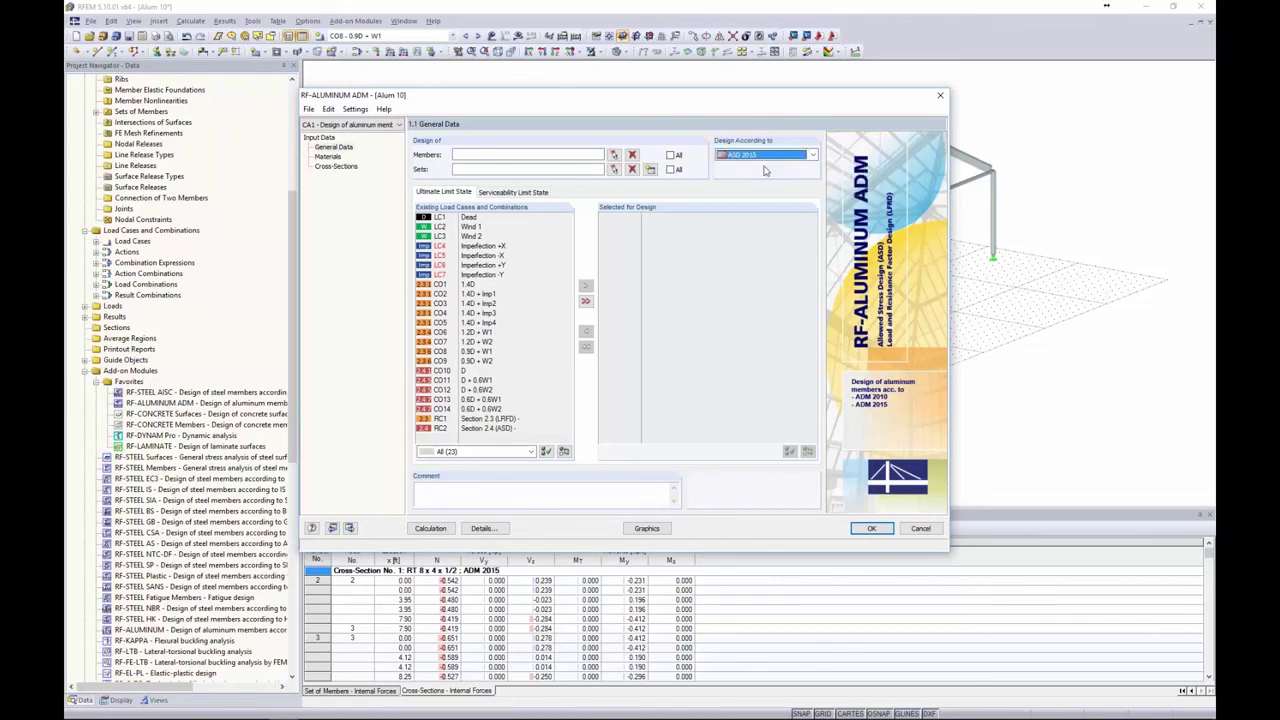
pyautogui.click(484, 529)
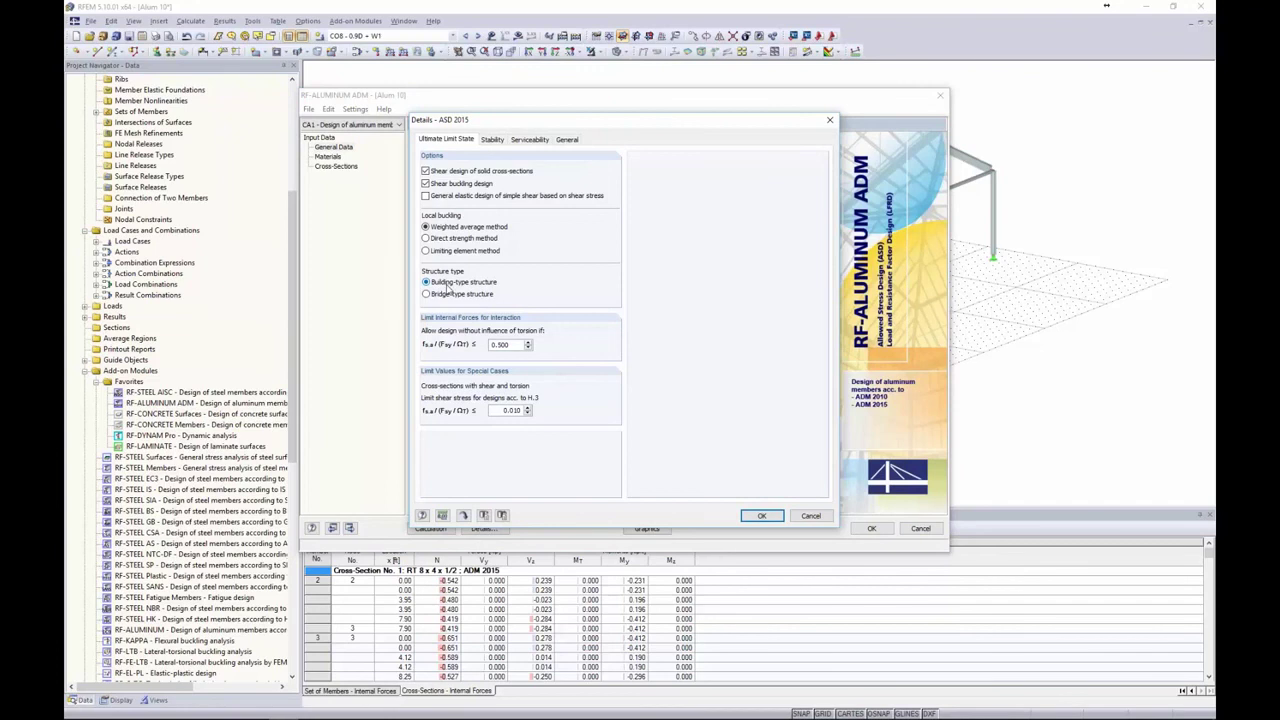
pyautogui.click(810, 516)
pyautogui.click(770, 157)
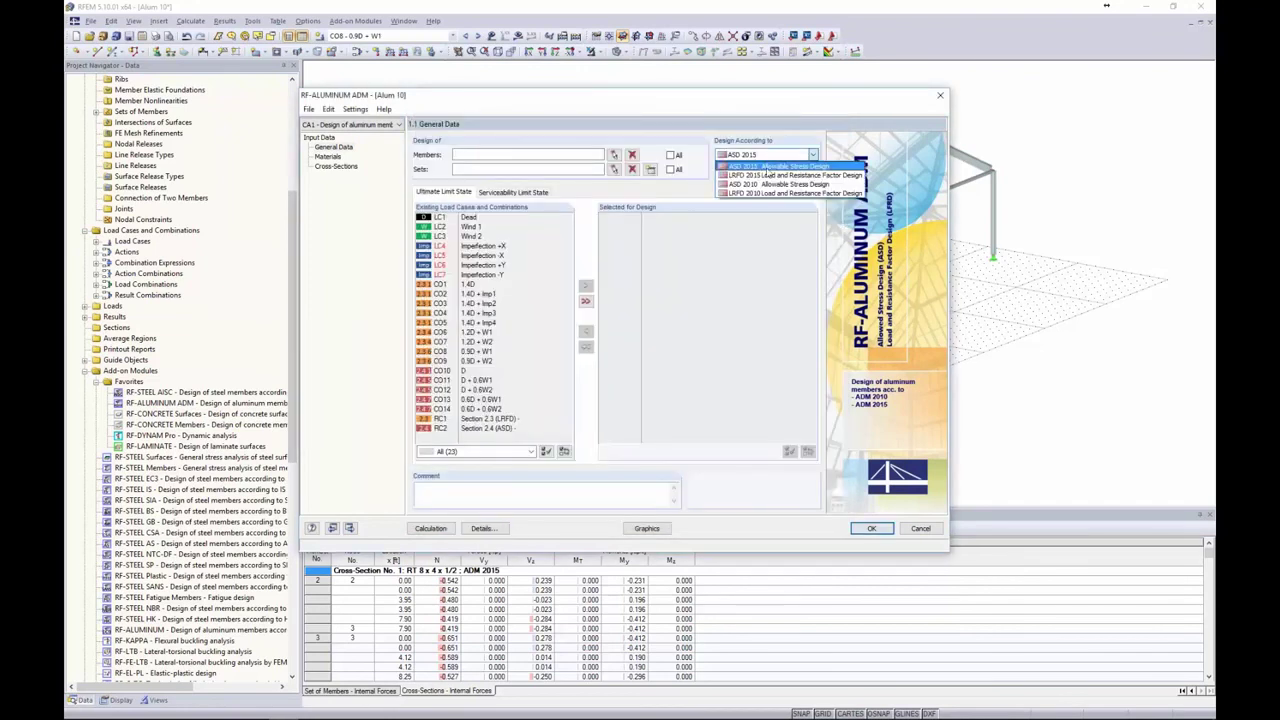
pyautogui.click(768, 175)
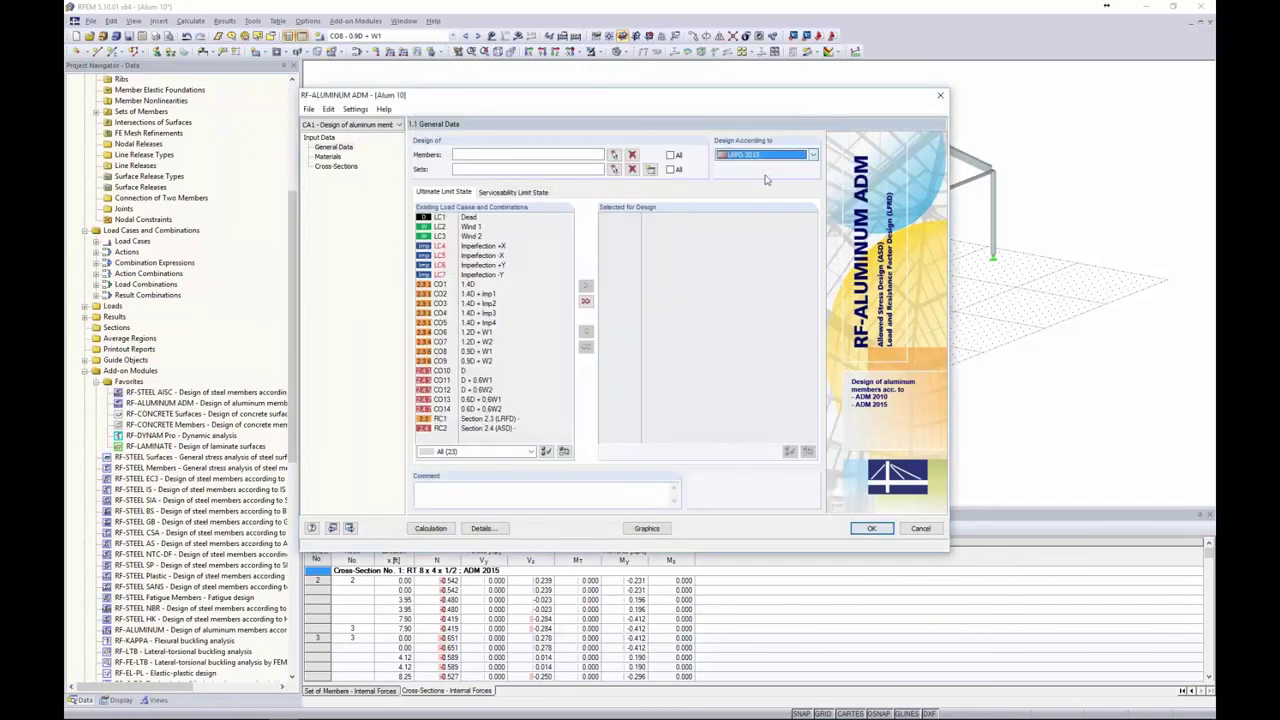
# - Review the LRFD 2015 design details for ultimate limit state and general settings, including the maximum allowable design ratio, without changing them
pyautogui.click(484, 528)
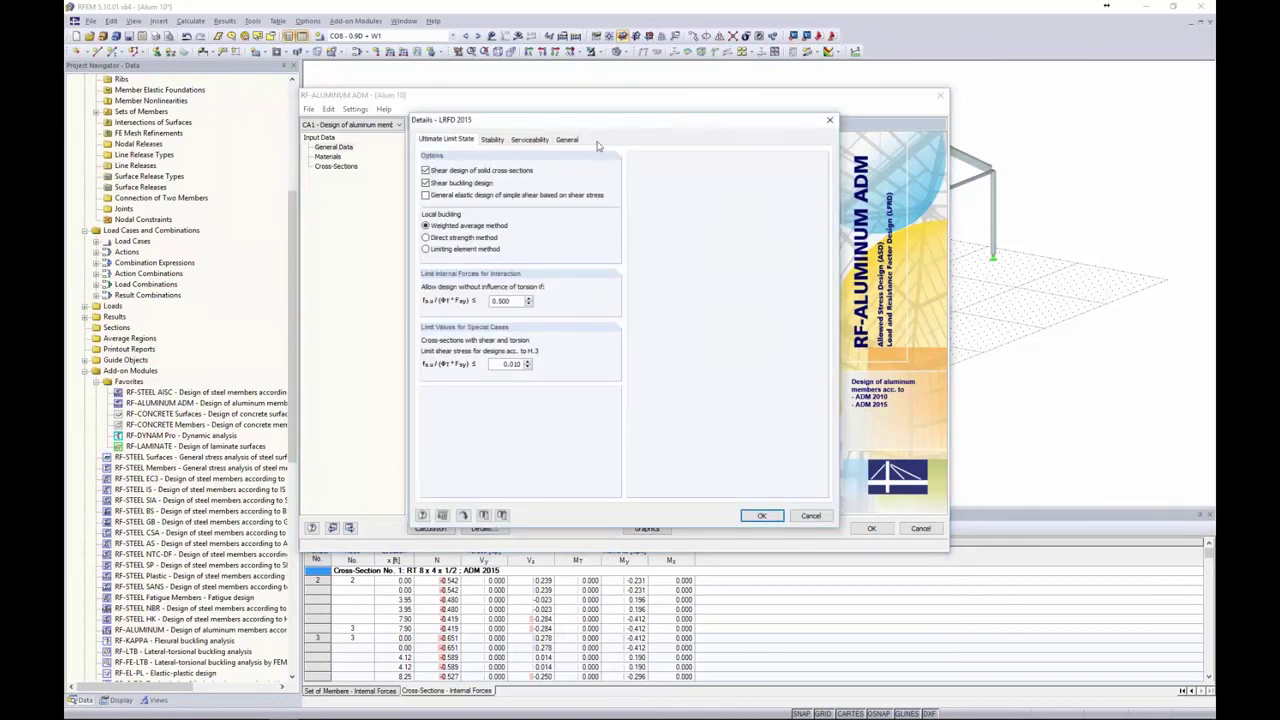
pyautogui.moveTo(606, 125); pyautogui.dragTo(508, 118)
pyautogui.moveTo(679, 124); pyautogui.dragTo(651, 110)
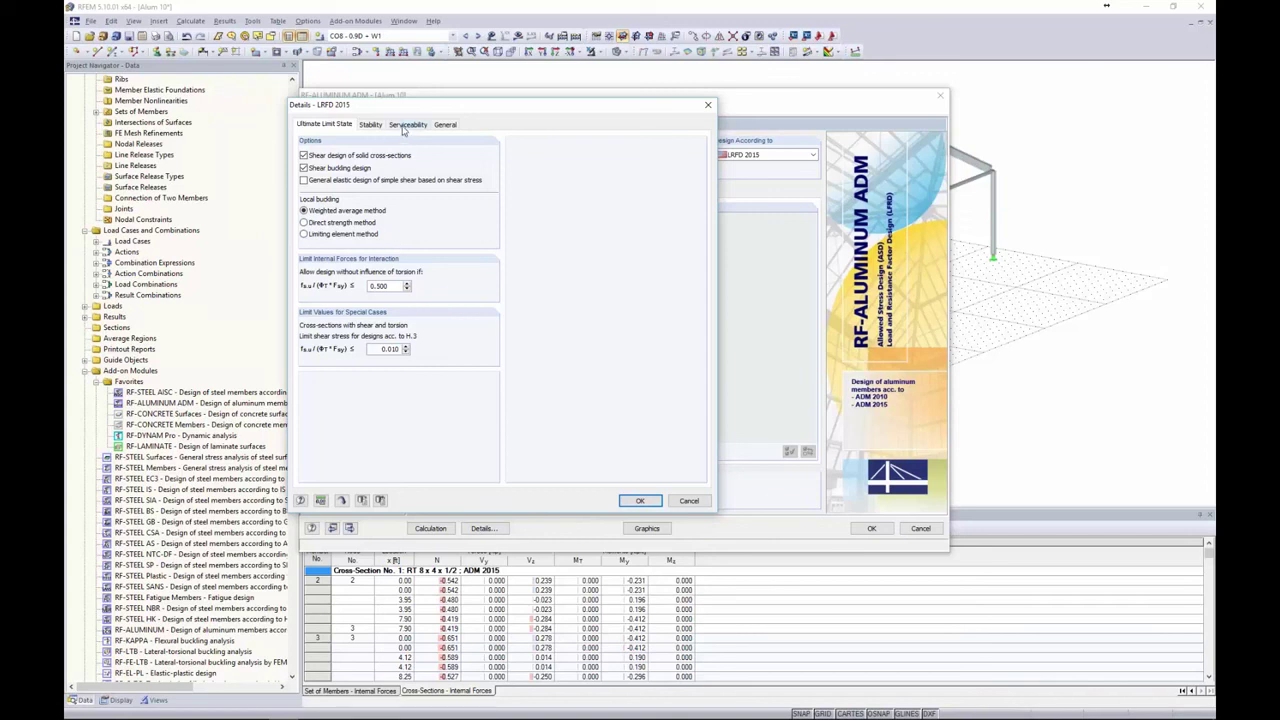
pyautogui.click(446, 124)
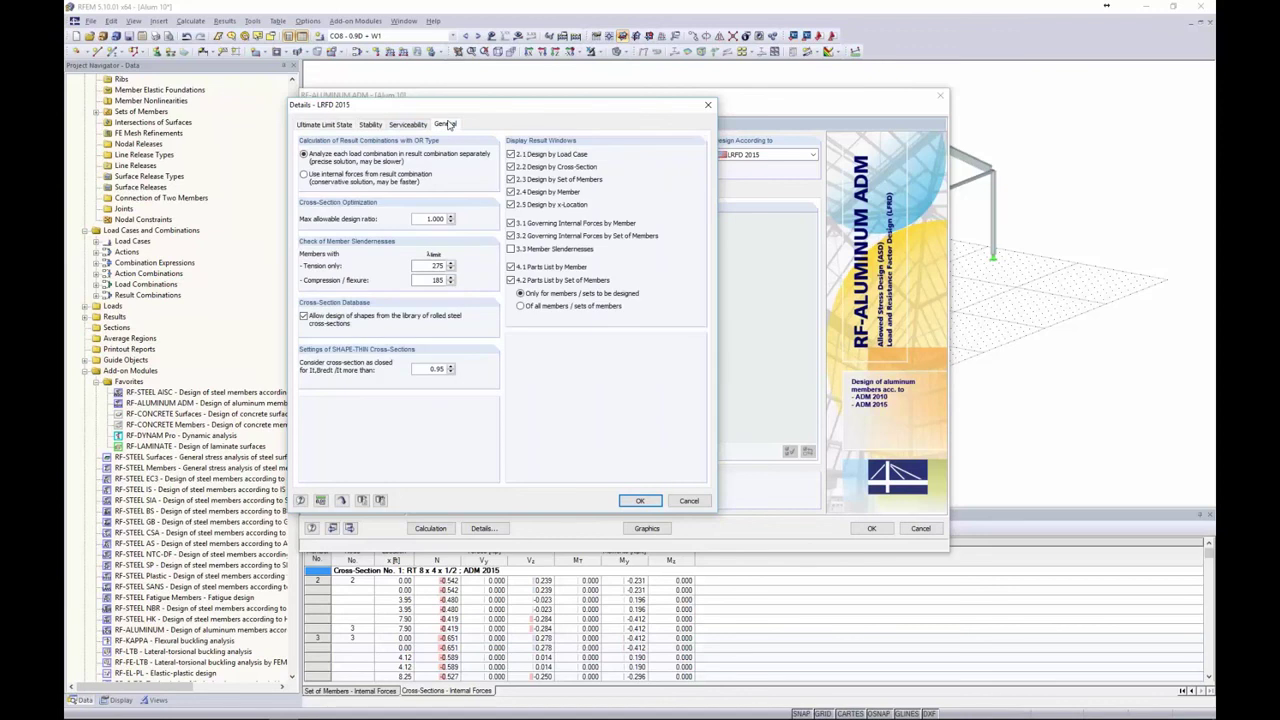
pyautogui.doubleClick(436, 219)
pyautogui.click(414, 220)
pyautogui.click(691, 502)
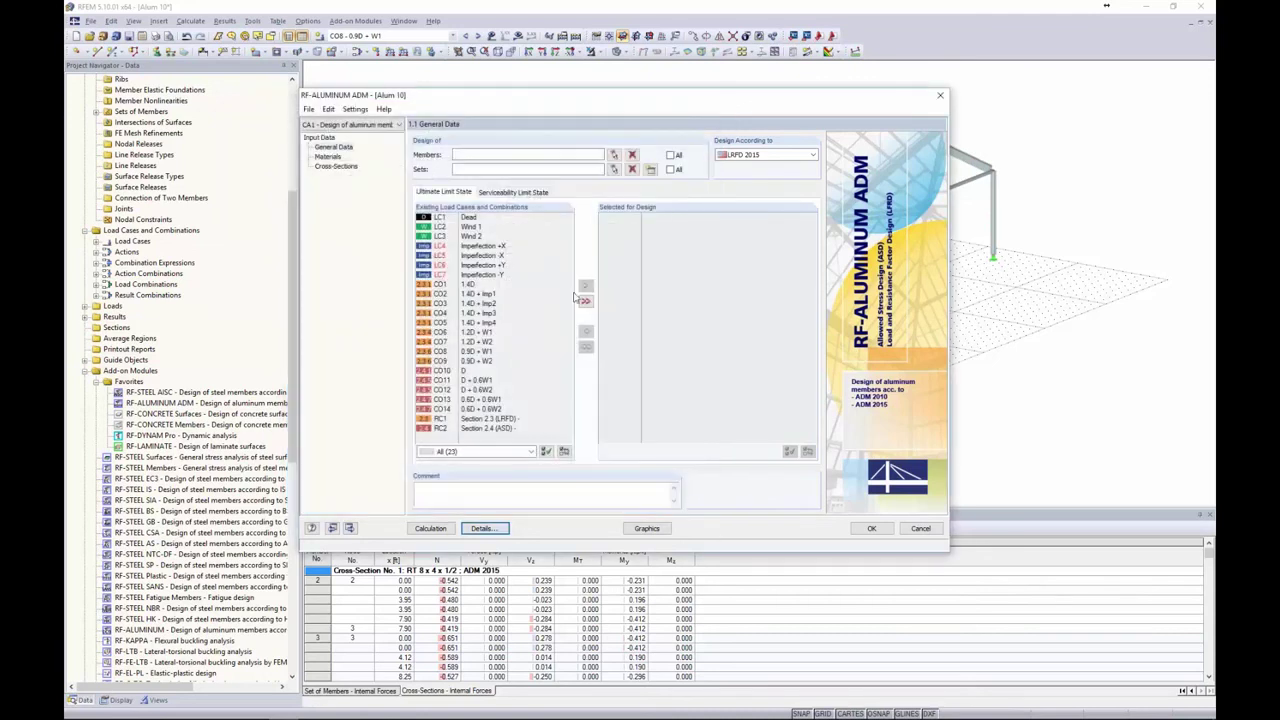
# - Rename the aluminum design case as Columns & Braces
pyautogui.click(309, 109)
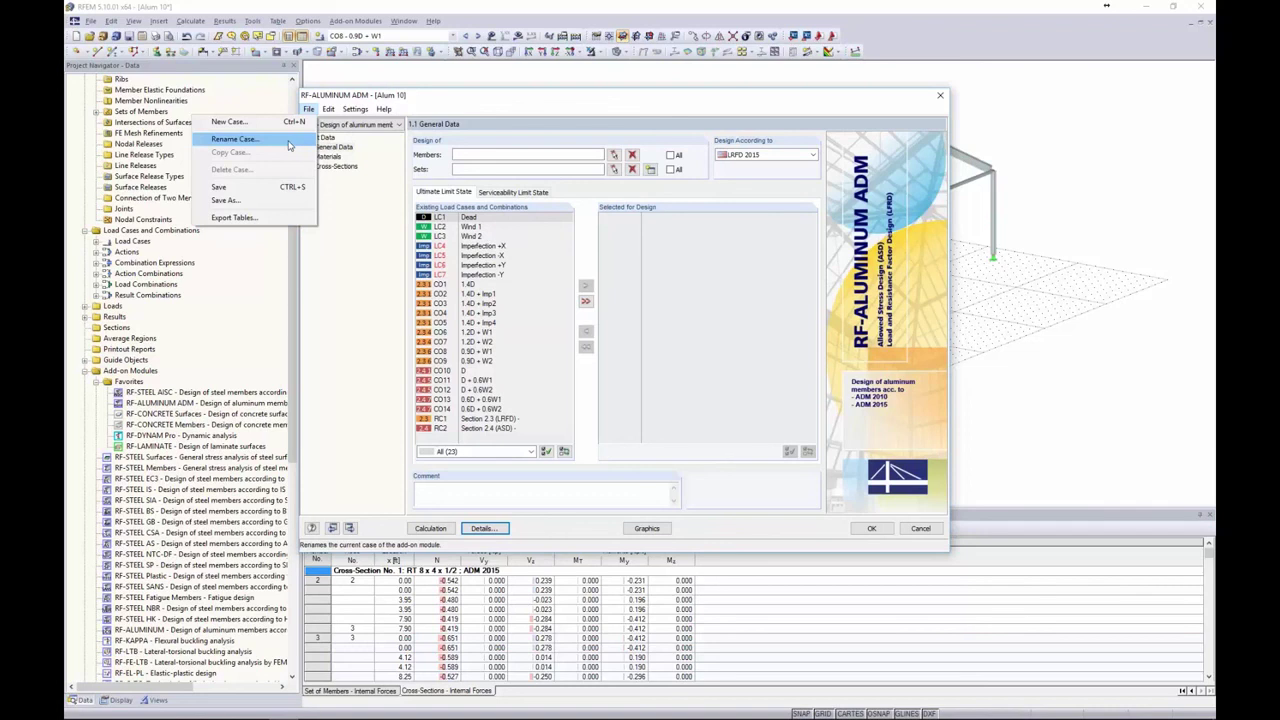
pyautogui.click(290, 140)
pyautogui.write('C')
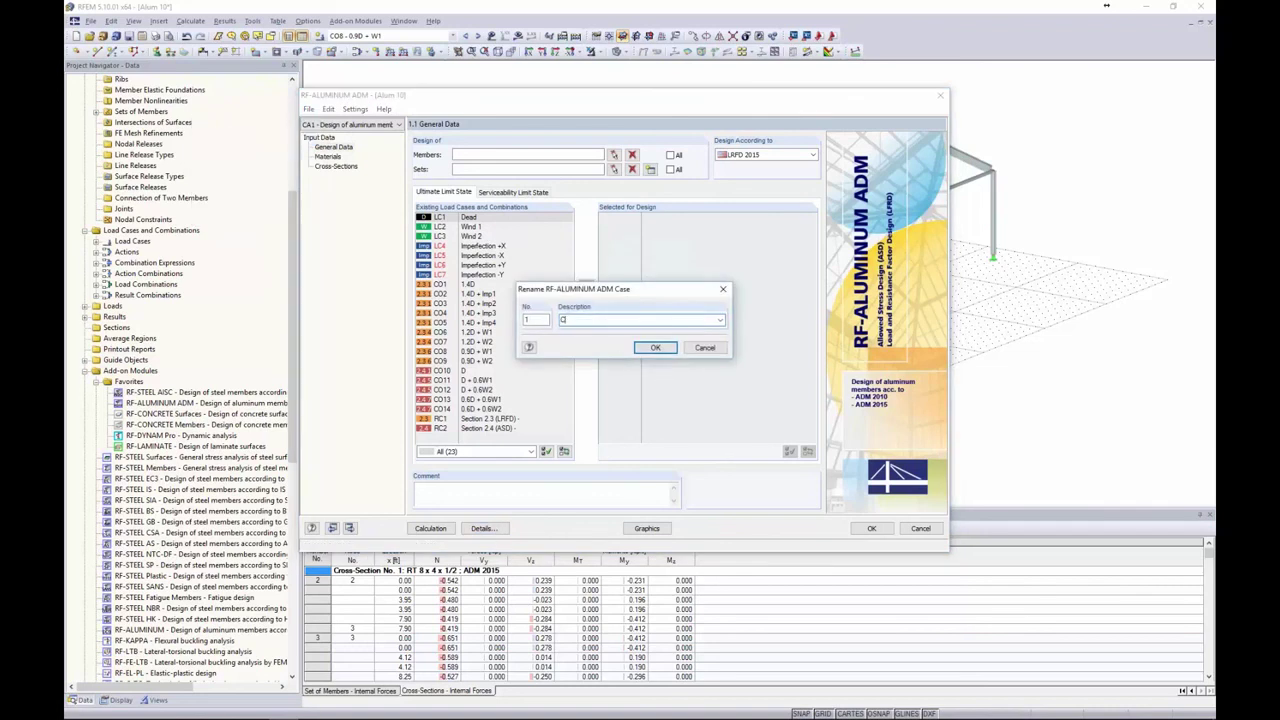
pyautogui.write('olumns & Braces')
pyautogui.click(655, 347)
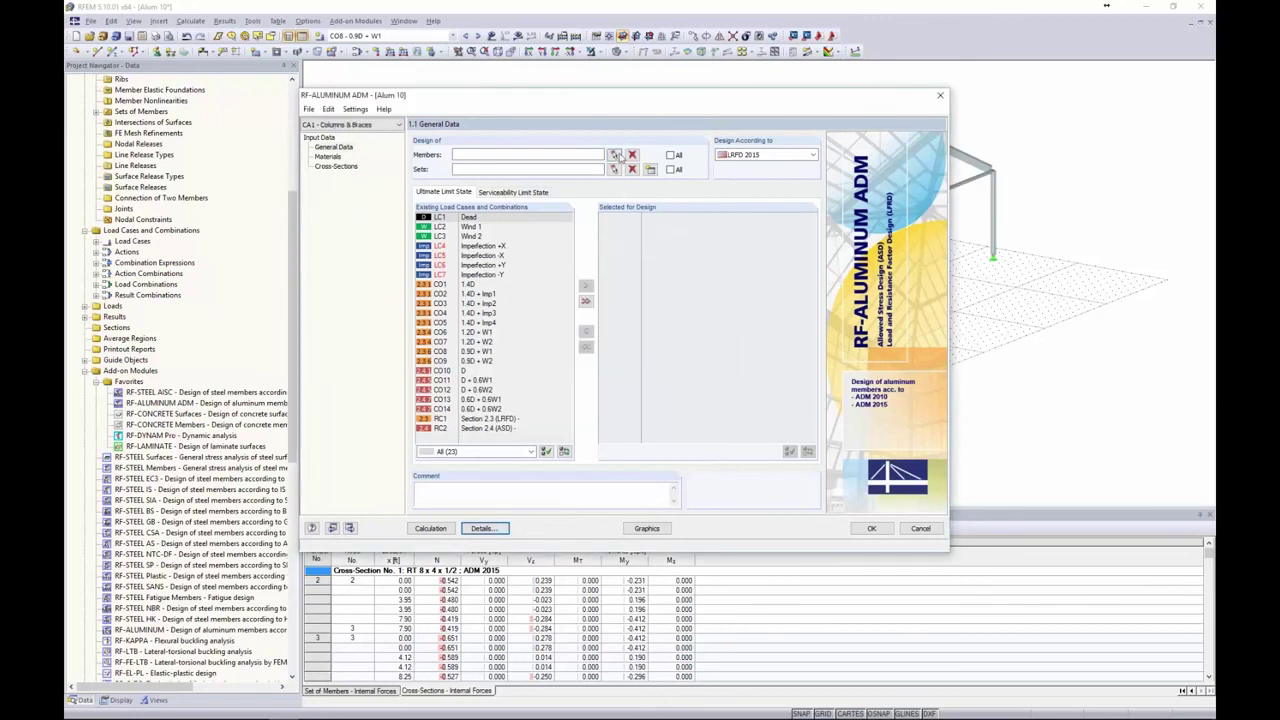
# - Graphically select all columns and braces, members 1,6-10,15,16,21,22,27,28,33-36,57-64, as the members to design
pyautogui.click(615, 155)
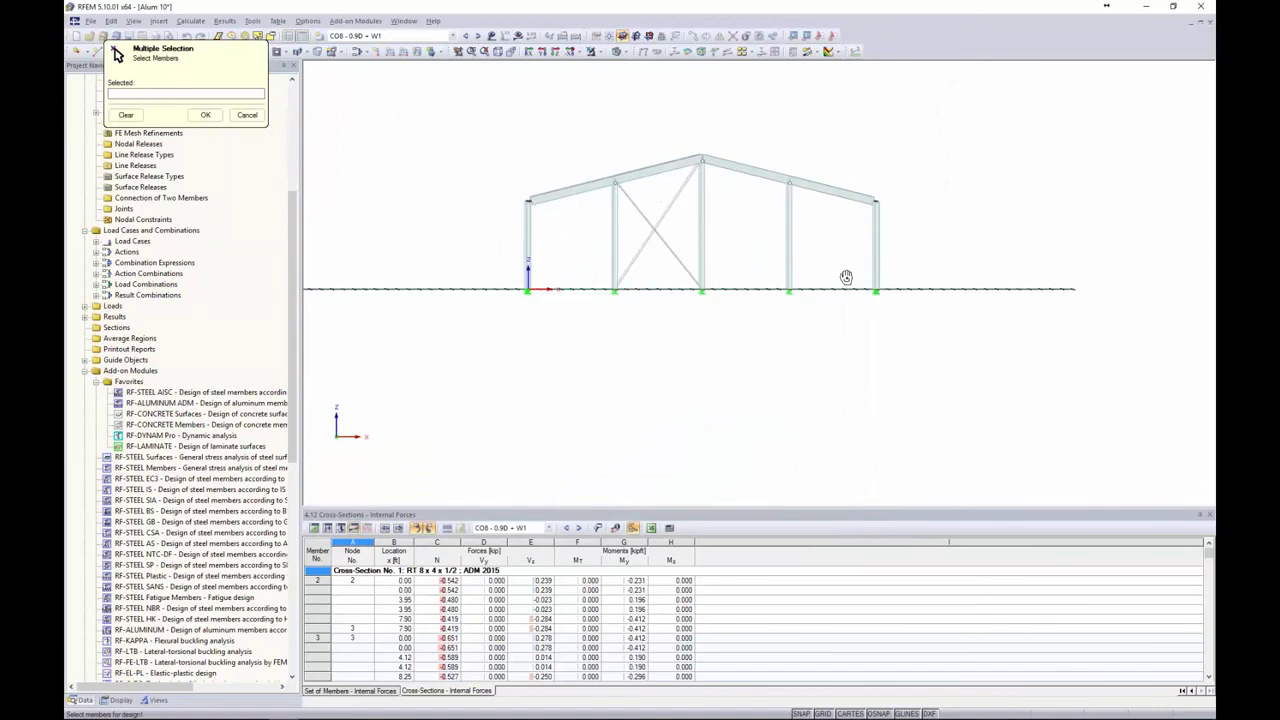
pyautogui.moveTo(938, 259); pyautogui.dragTo(488, 236)
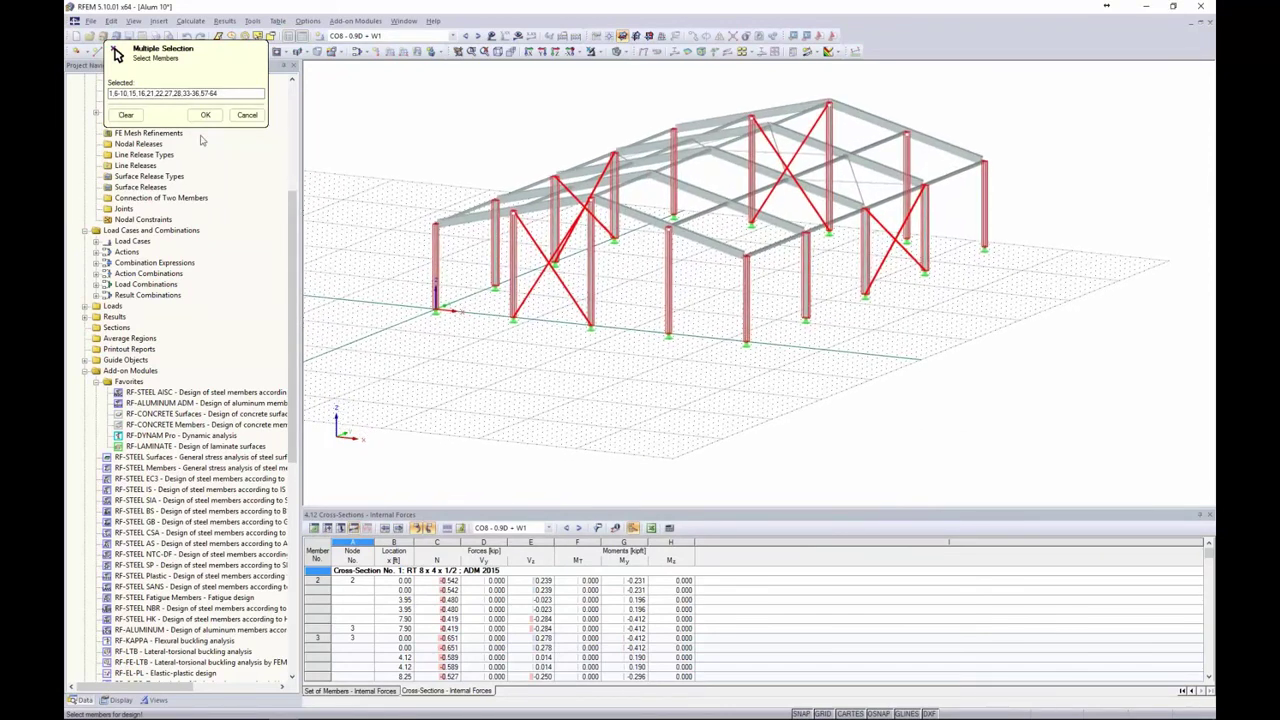
pyautogui.click(205, 114)
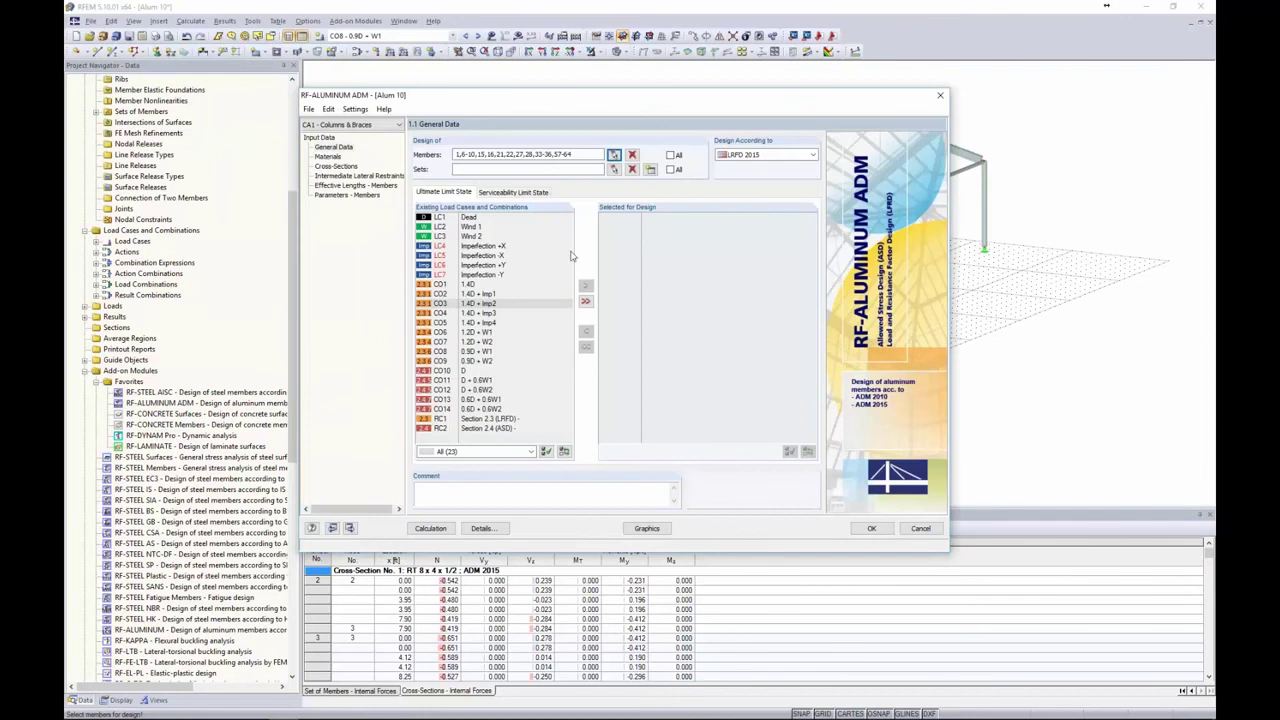
# - Add the LRFD load combinations CO1 through CO9 to the ultimate limit state design
pyautogui.click(470, 285)
pyautogui.keyDown('shift'); pyautogui.click(470, 362); pyautogui.keyUp('shift')
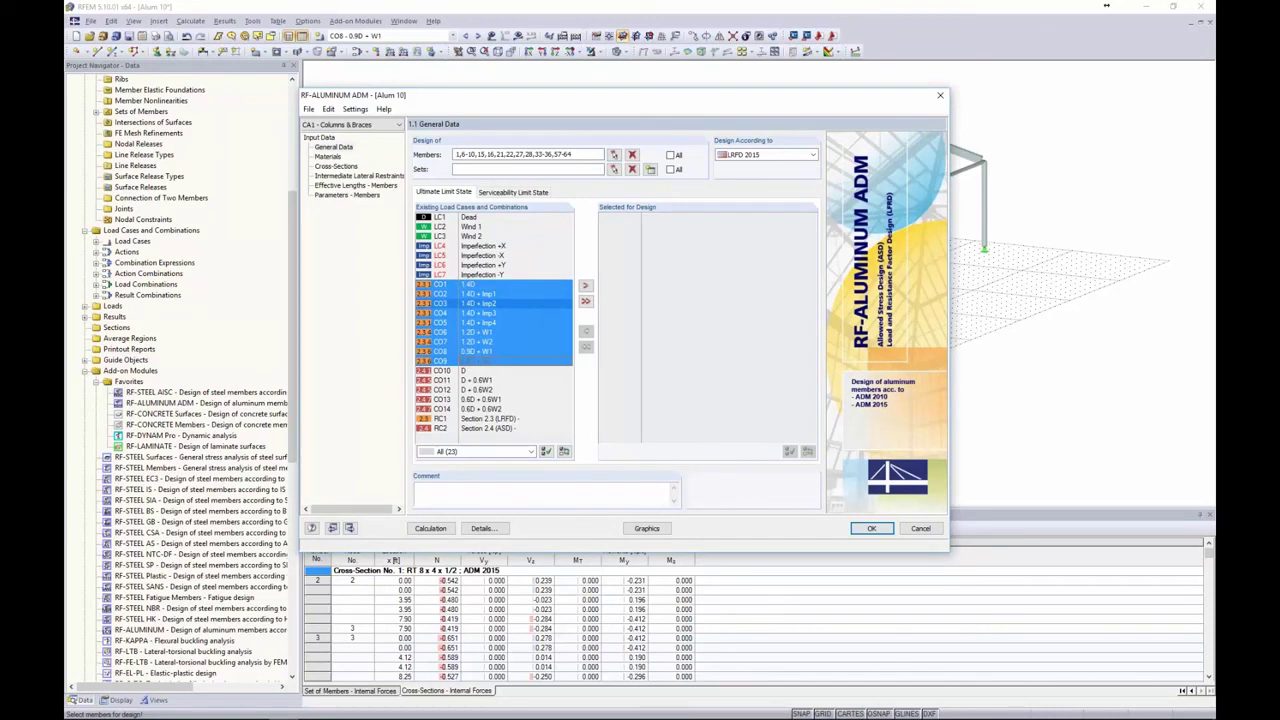
pyautogui.click(585, 286)
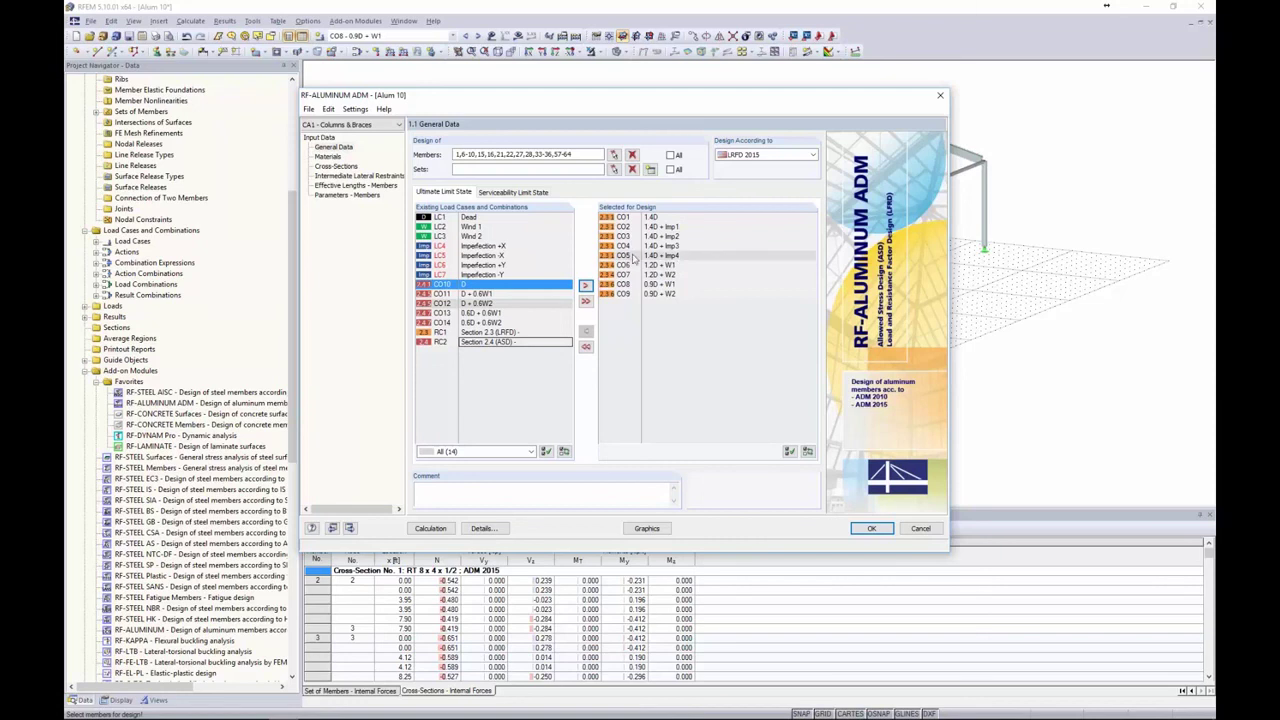
# - Add the ASD load combinations CO10 through CO14 to the serviceability limit state design
pyautogui.click(507, 194)
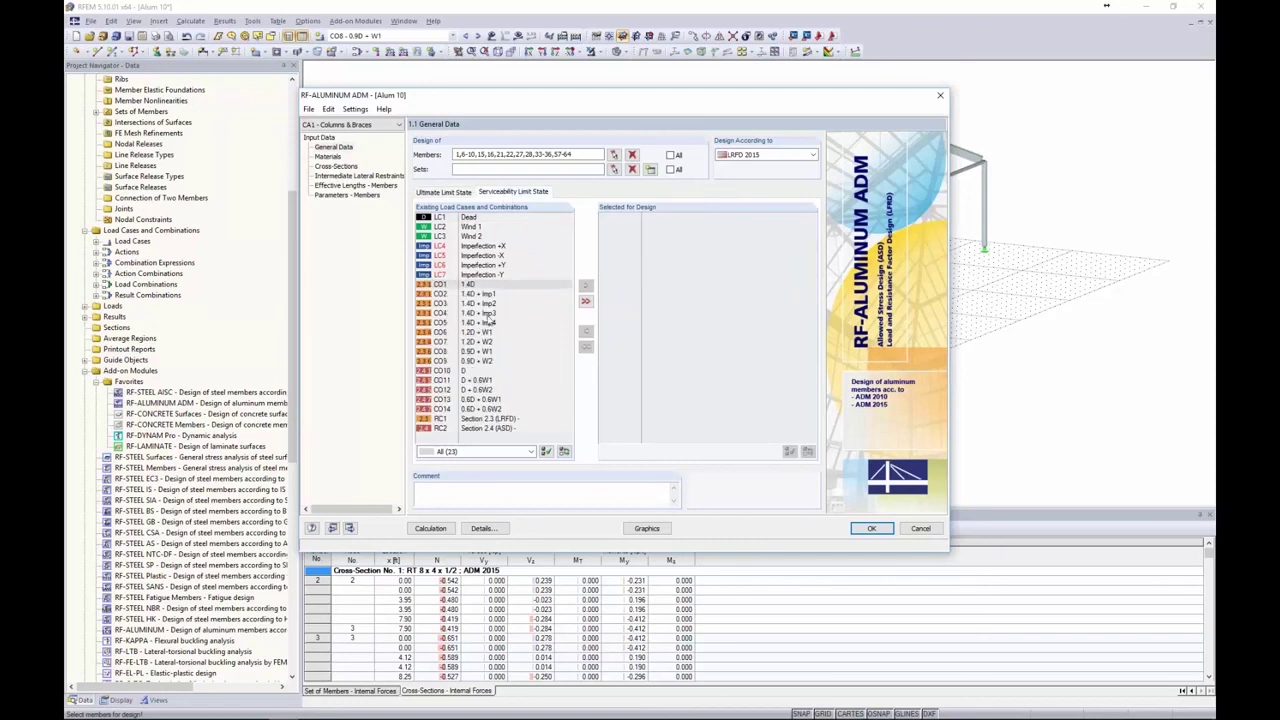
pyautogui.click(445, 371)
pyautogui.keyDown('shift'); pyautogui.click(472, 410); pyautogui.keyUp('shift')
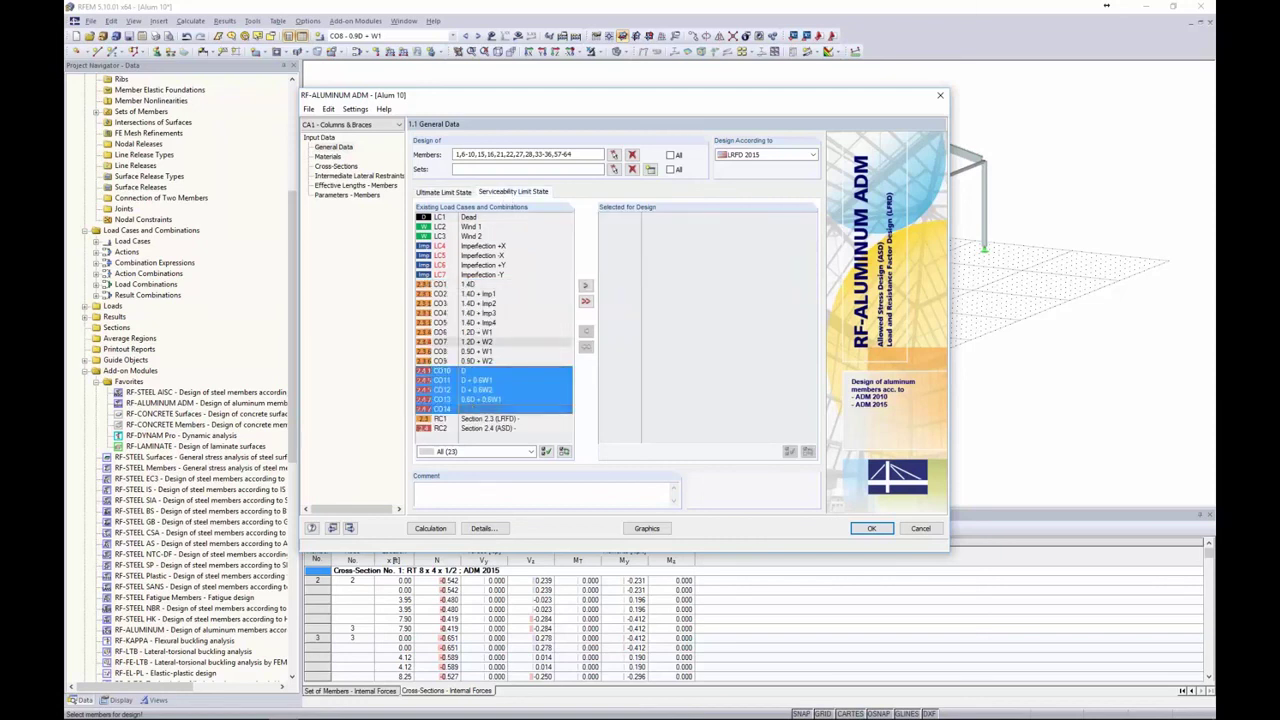
pyautogui.click(586, 286)
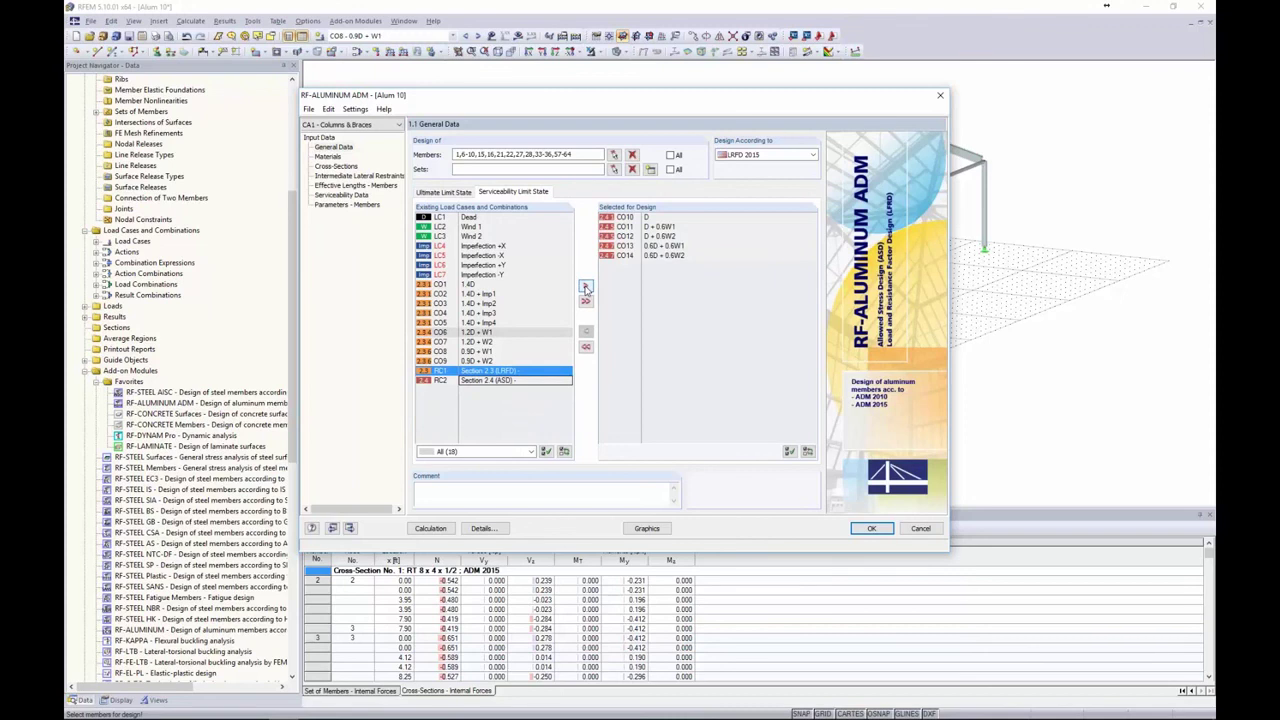
# - Review the materials of the design case, including the properties of the Aluminum 6061-T6 extrusion (material 4)
pyautogui.click(327, 157)
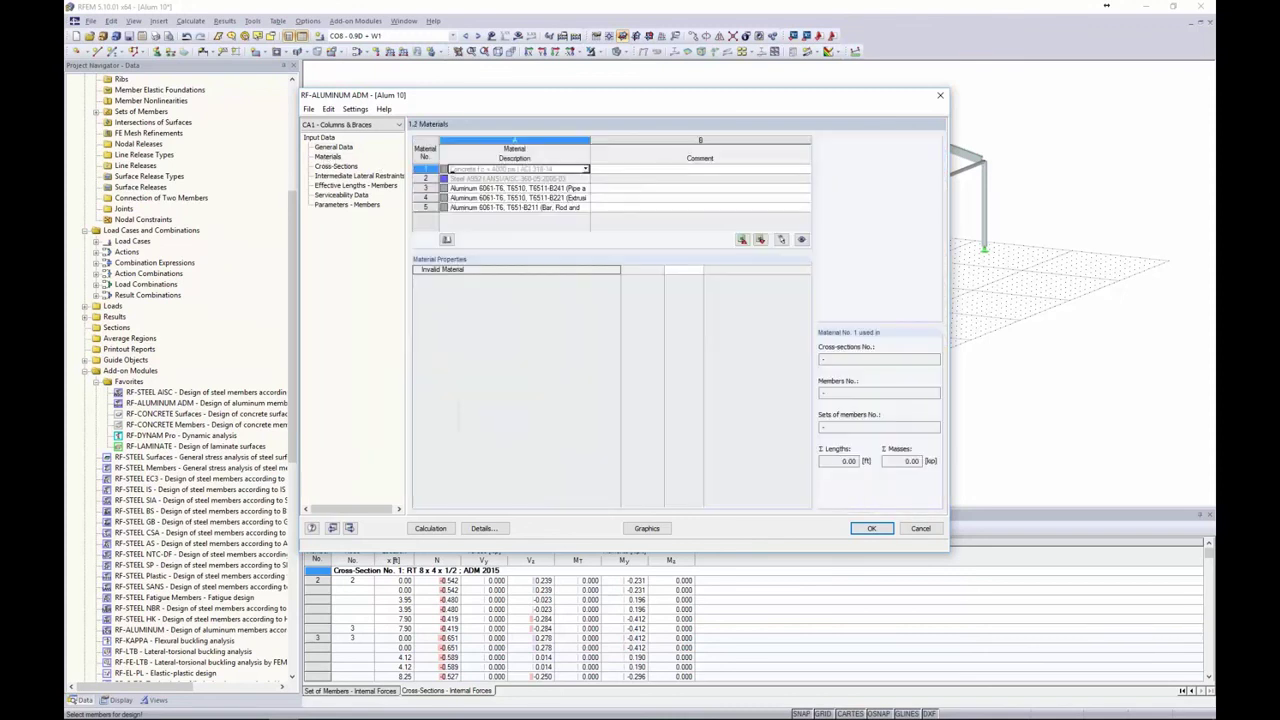
pyautogui.click(483, 177)
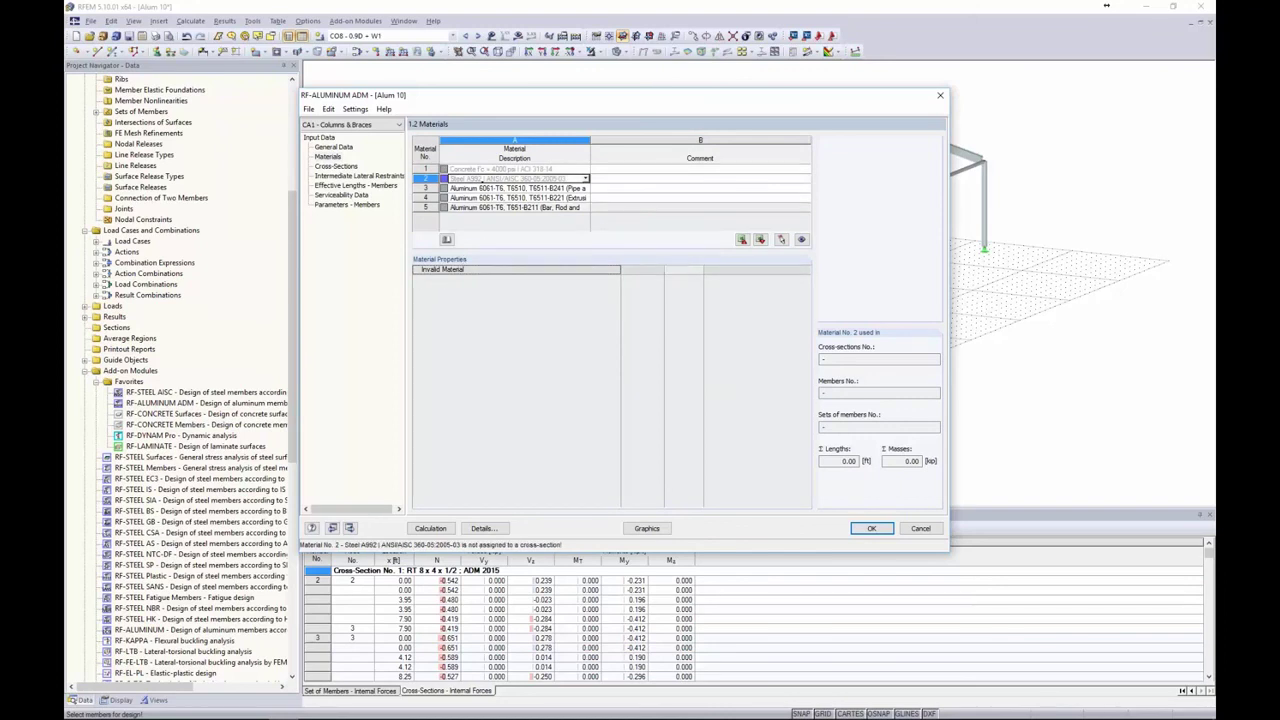
pyautogui.click(505, 198)
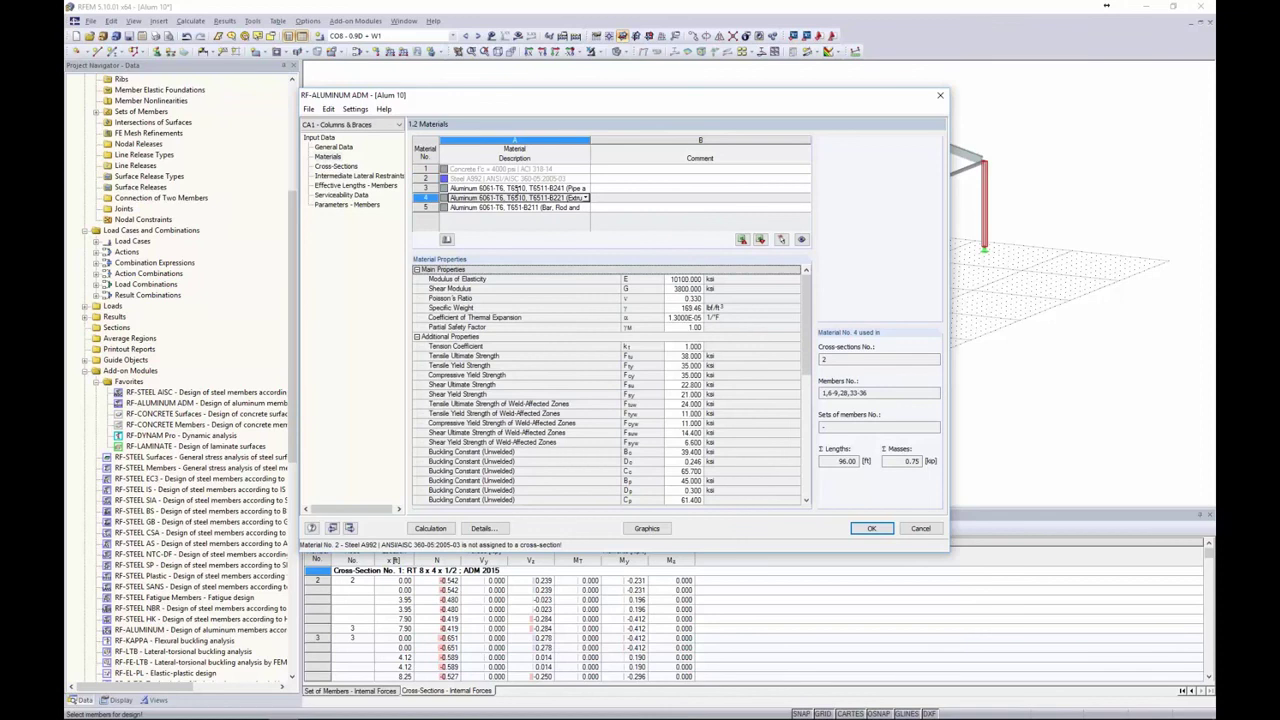
pyautogui.moveTo(805, 300)
pyautogui.mouseDown()
pyautogui.moveTo(802, 395)
pyautogui.moveTo(808, 283)
pyautogui.mouseUp()
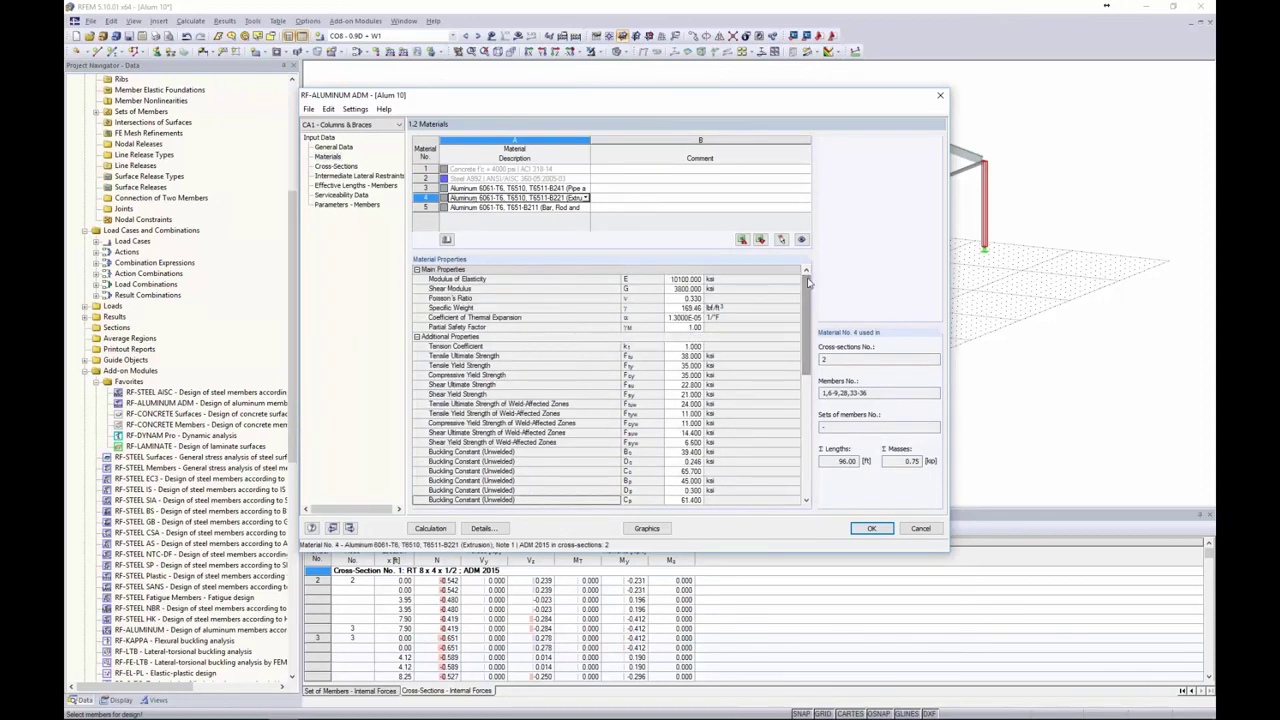
# - Review the cross-section data for the RT 8 x 4 x 1/2 section and the SHAPE-THIN ALUM TUBE section
pyautogui.click(337, 166)
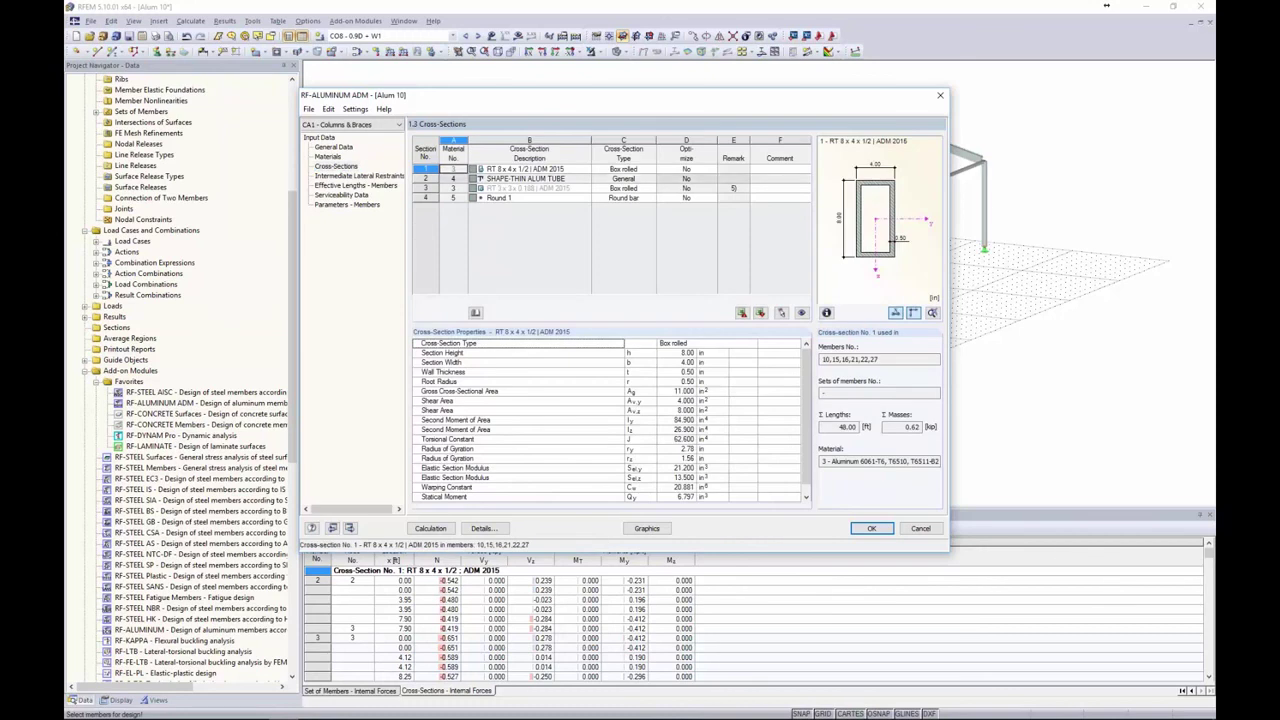
pyautogui.write('3')
pyautogui.click(581, 171)
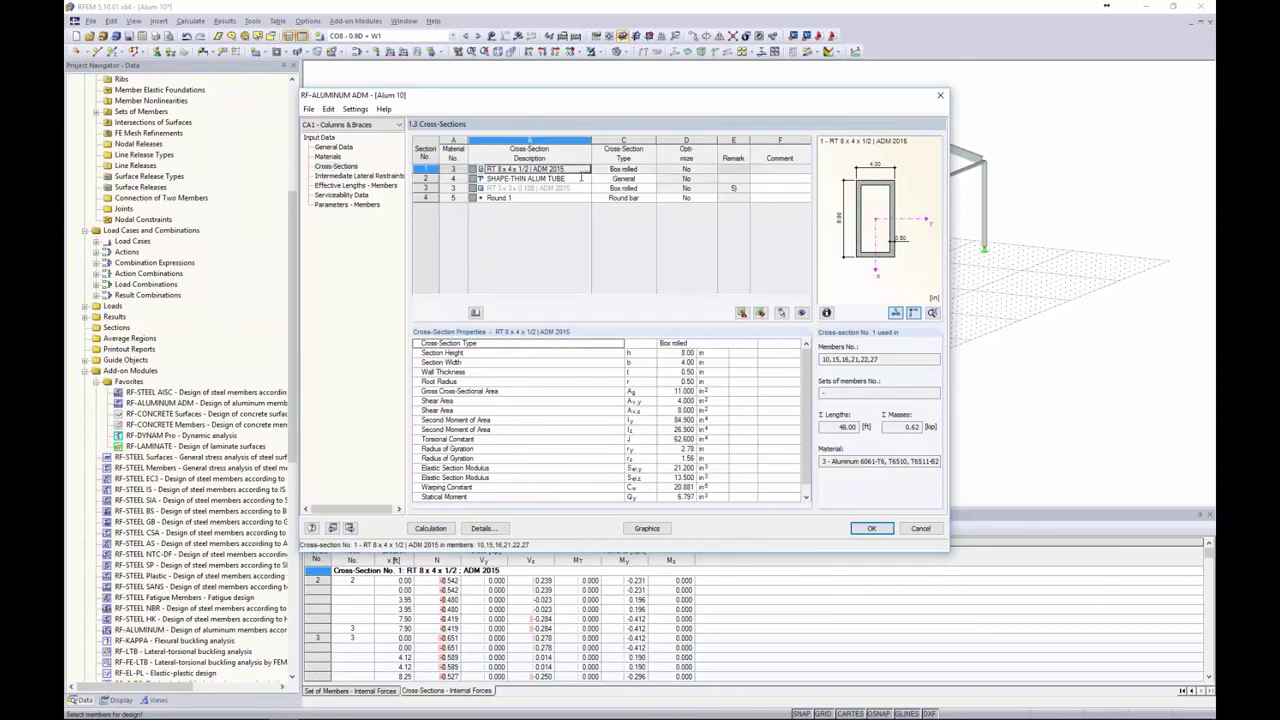
pyautogui.click(581, 179)
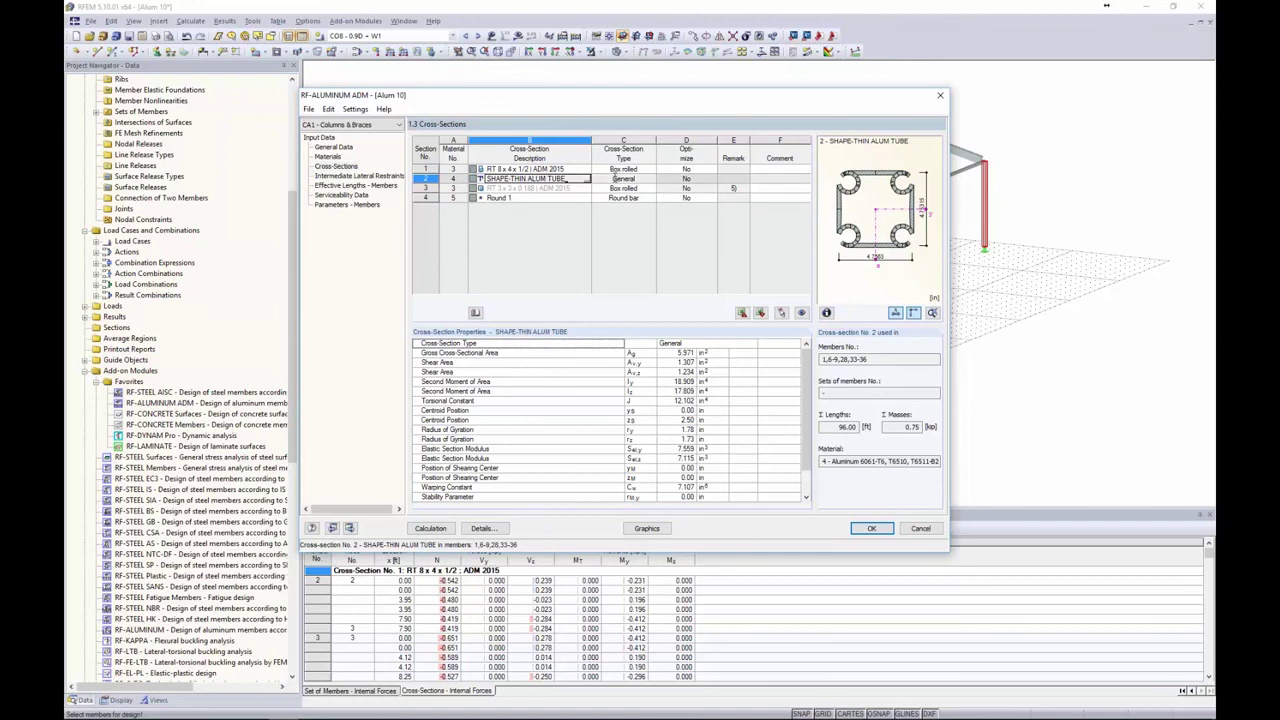
# - Try out three intermediate lateral restraints on member 1 and deactivate them again
pyautogui.click(358, 177)
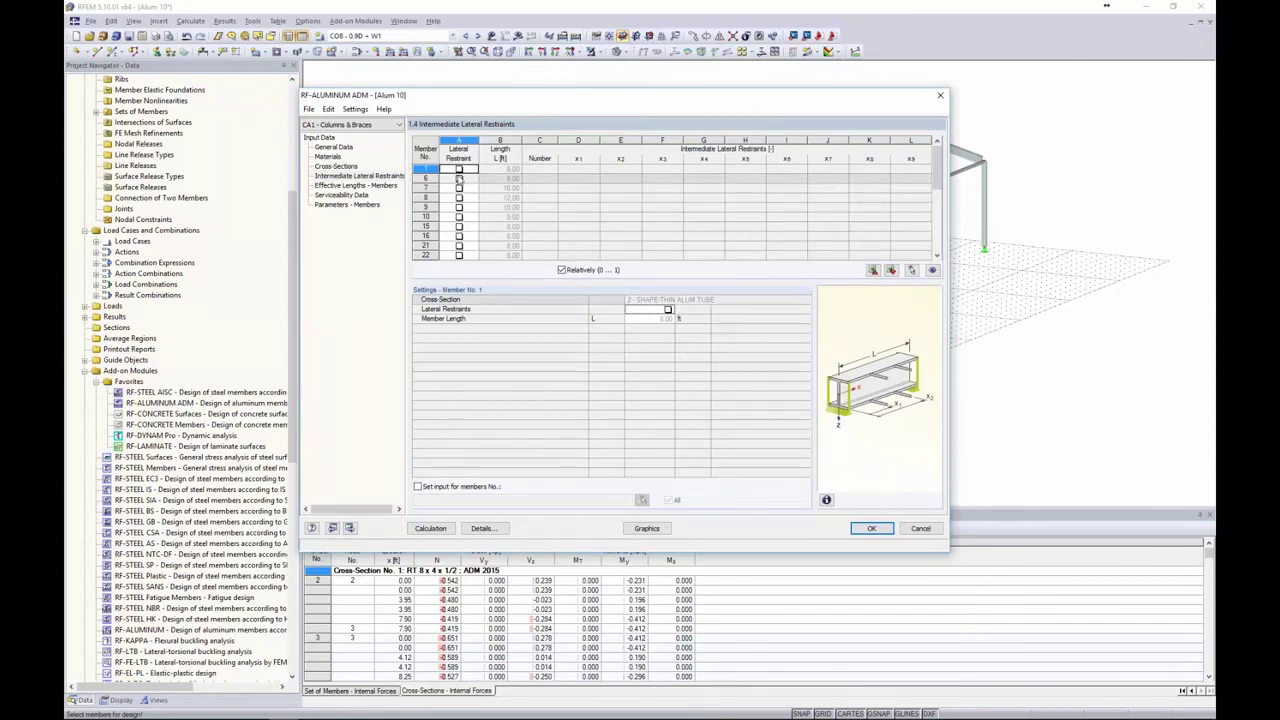
pyautogui.click(459, 170)
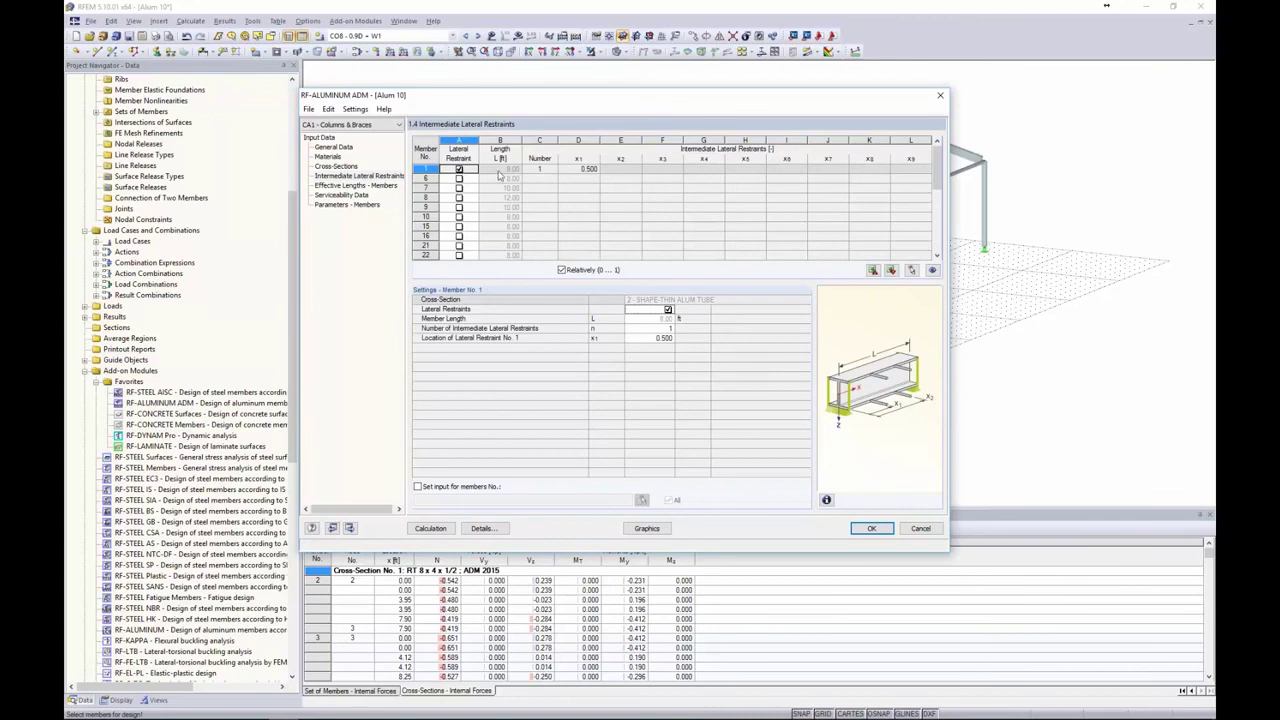
pyautogui.moveTo(558, 107); pyautogui.dragTo(642, 378)
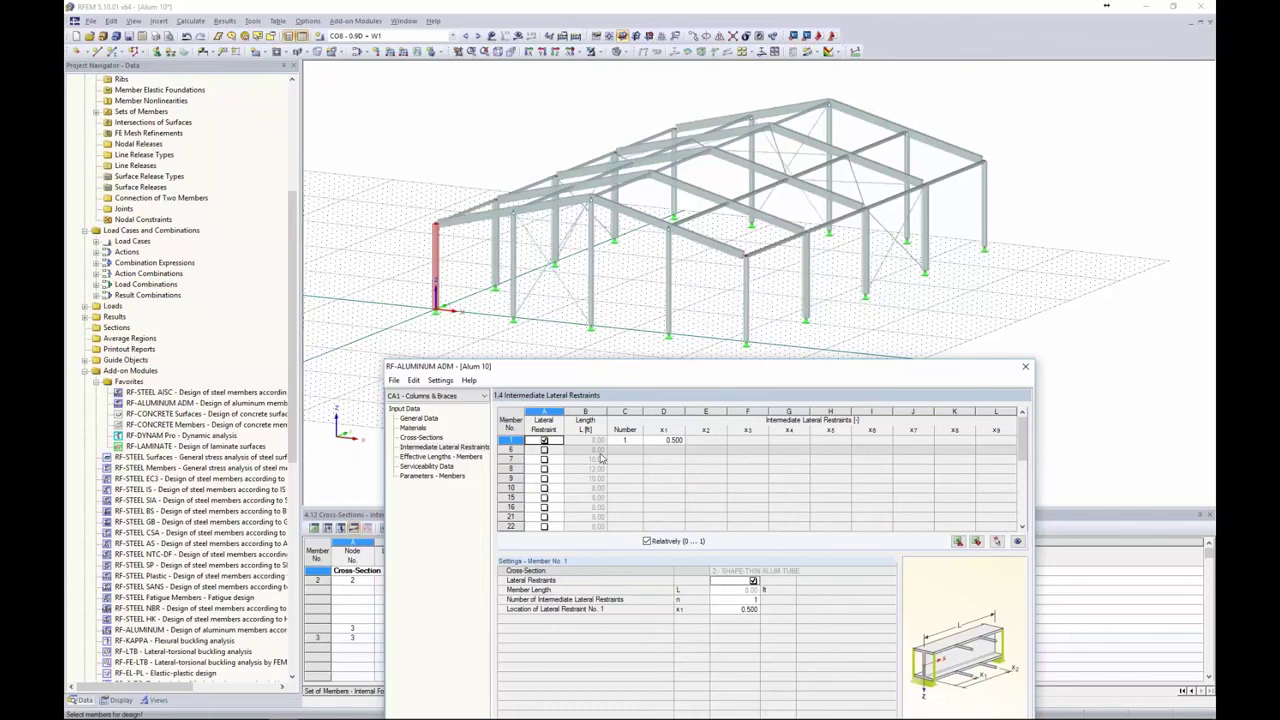
pyautogui.moveTo(657, 370); pyautogui.dragTo(642, 175)
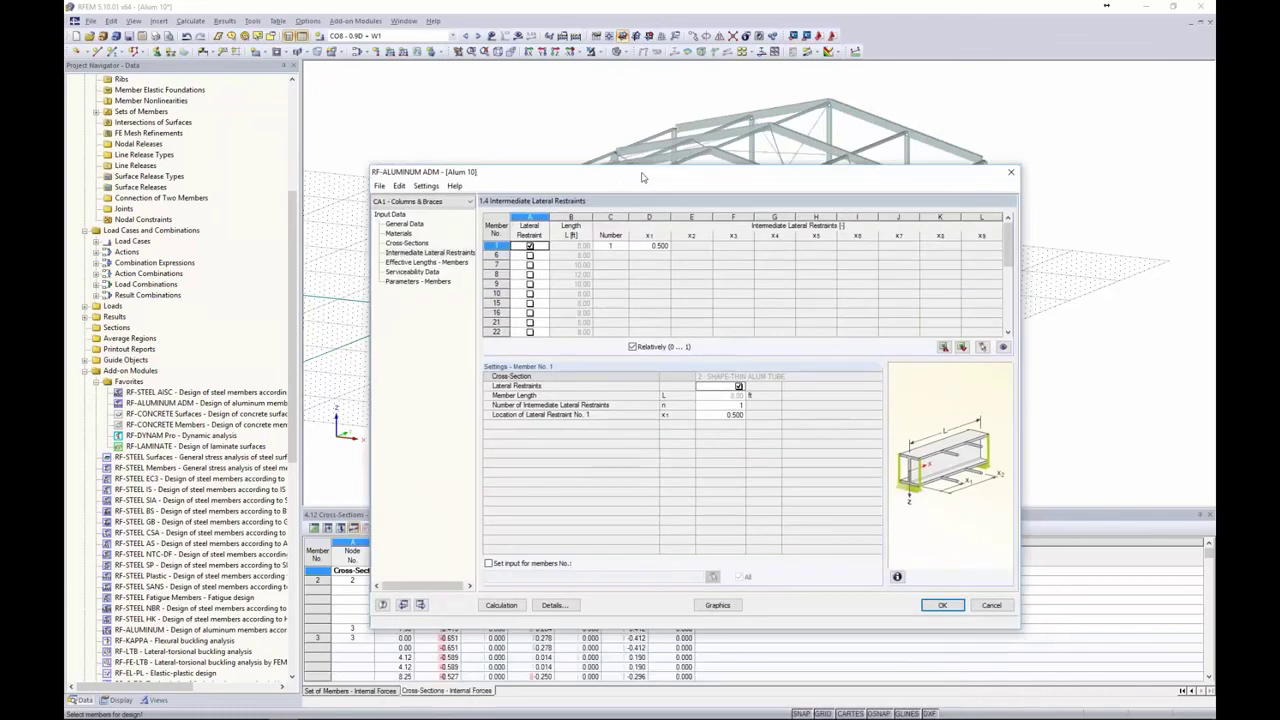
pyautogui.click(611, 246)
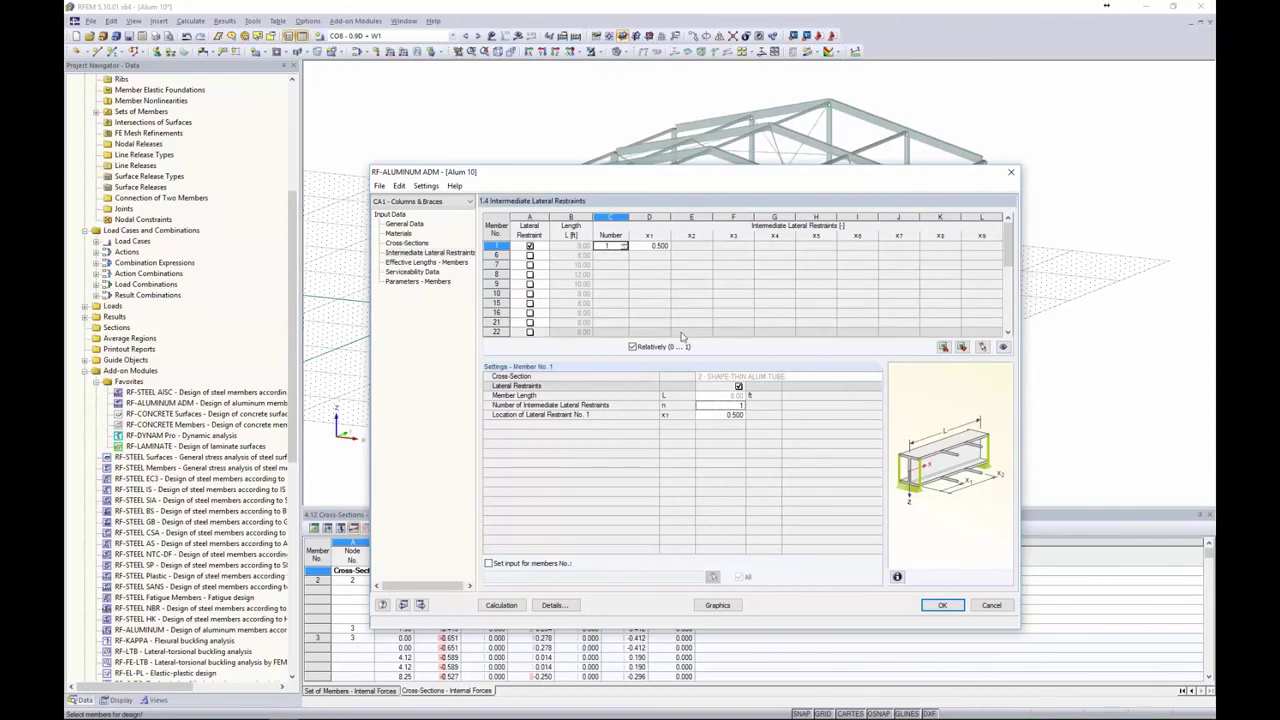
pyautogui.click(623, 244)
pyautogui.click(623, 244)
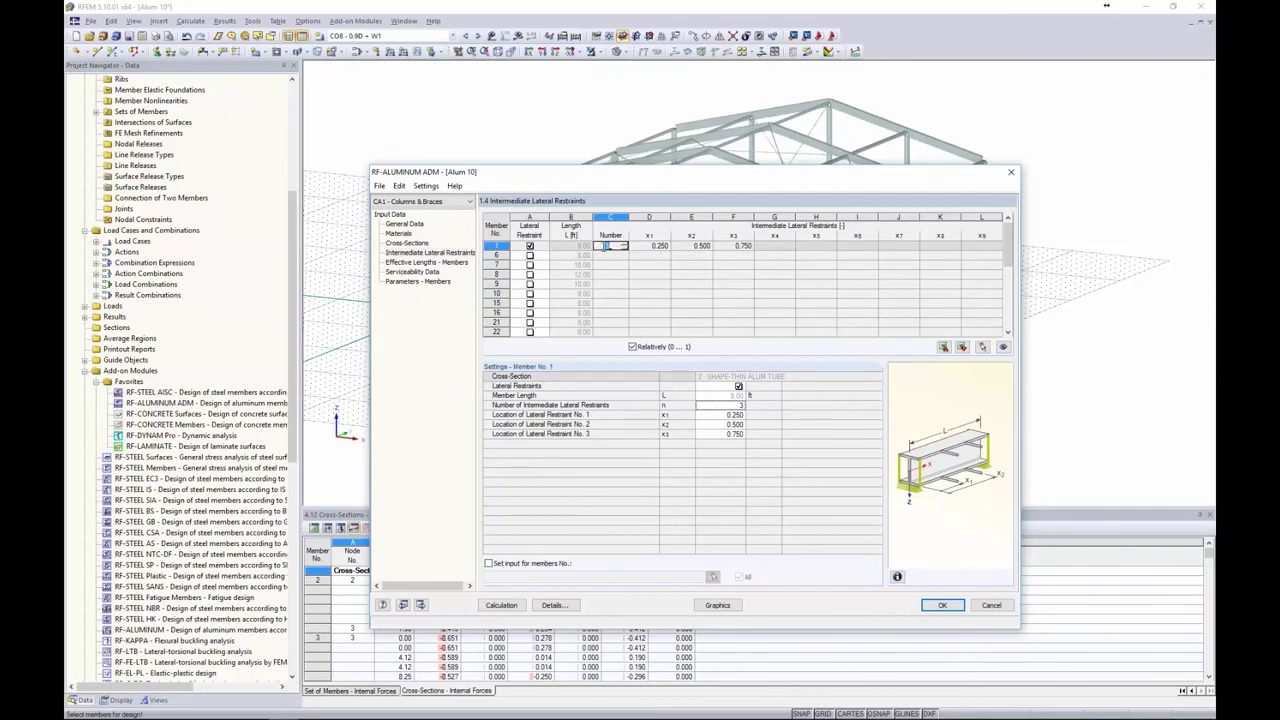
pyautogui.click(530, 247)
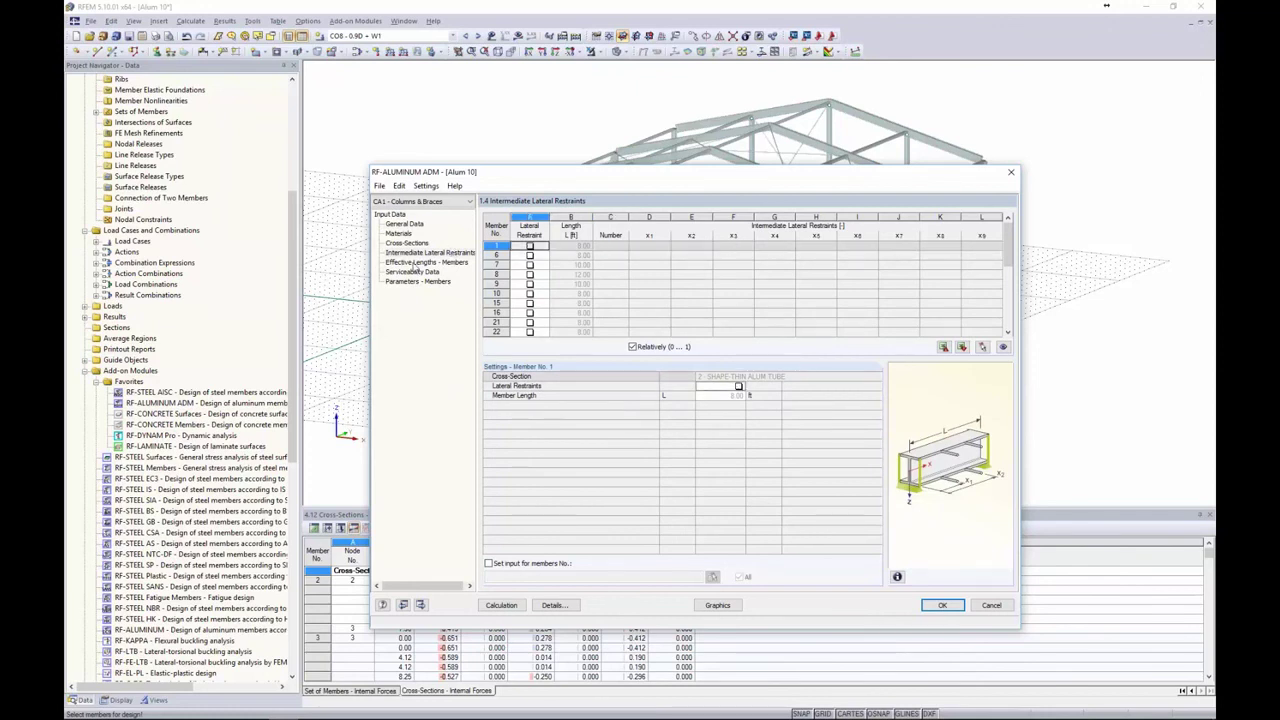
# - Examine the effective length and buckling settings of the designed members alongside the building model
pyautogui.click(414, 263)
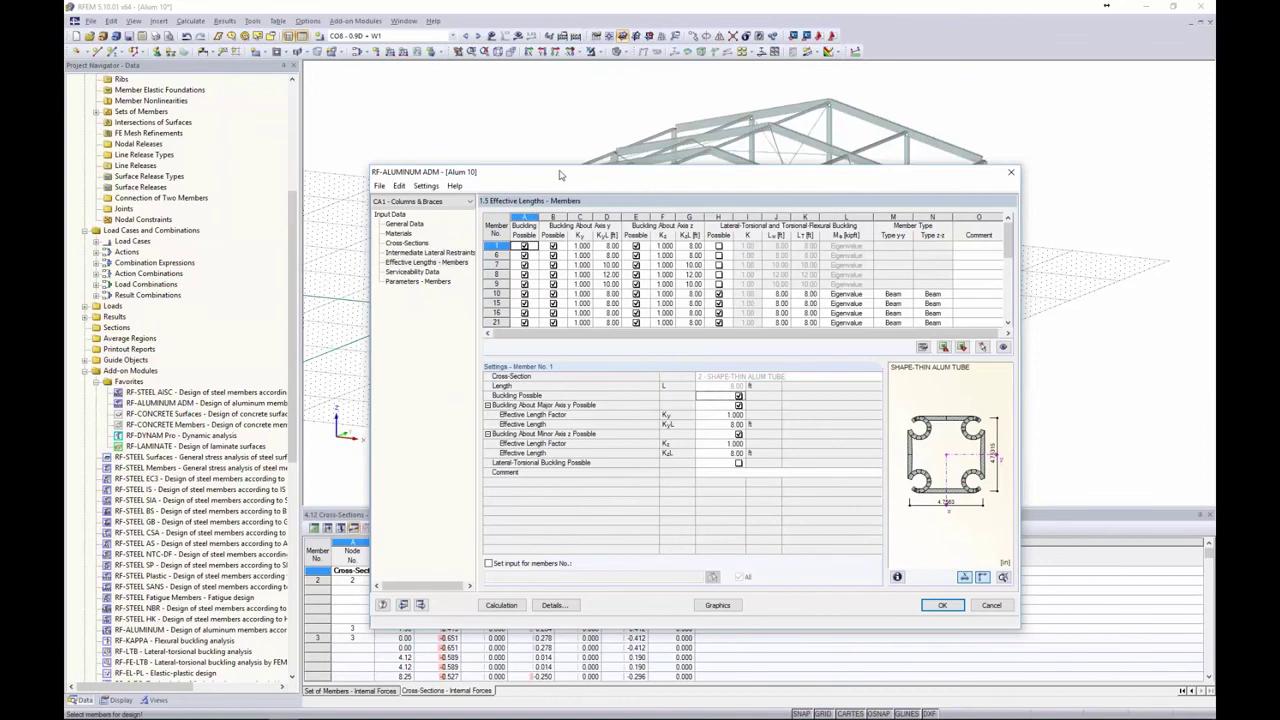
pyautogui.moveTo(566, 173); pyautogui.dragTo(487, 140)
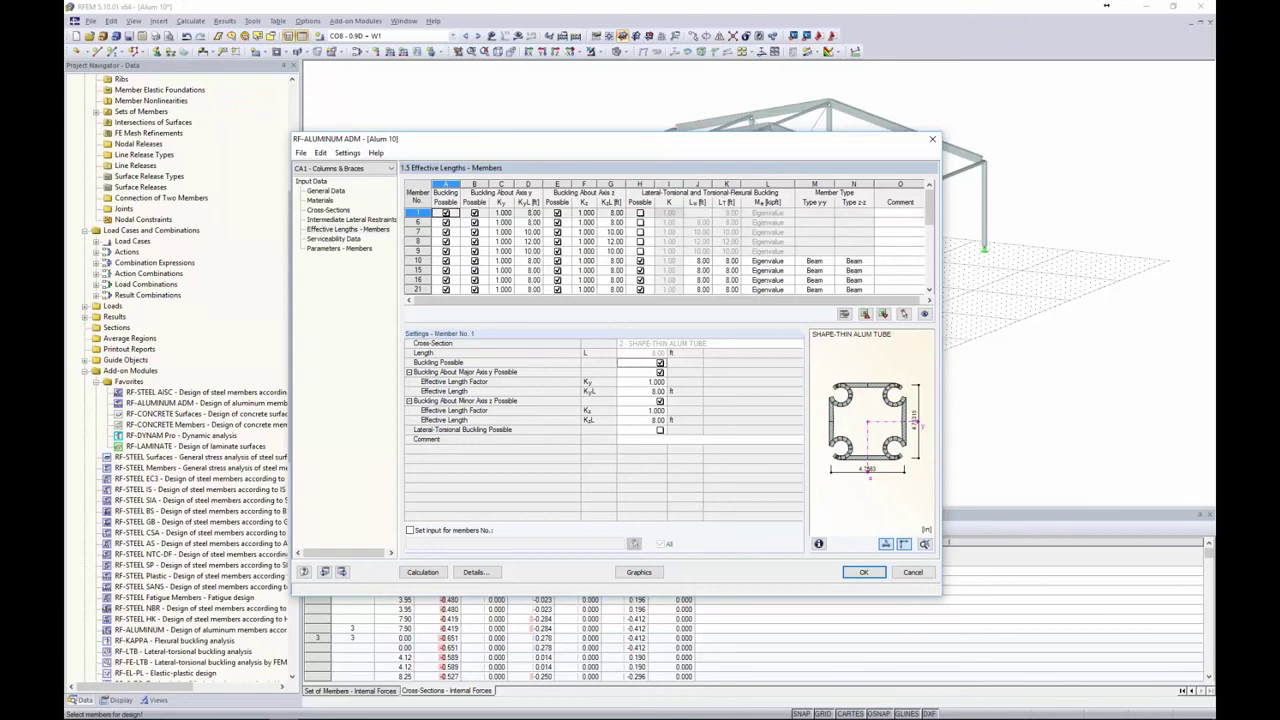
pyautogui.moveTo(615, 143); pyautogui.dragTo(410, 117)
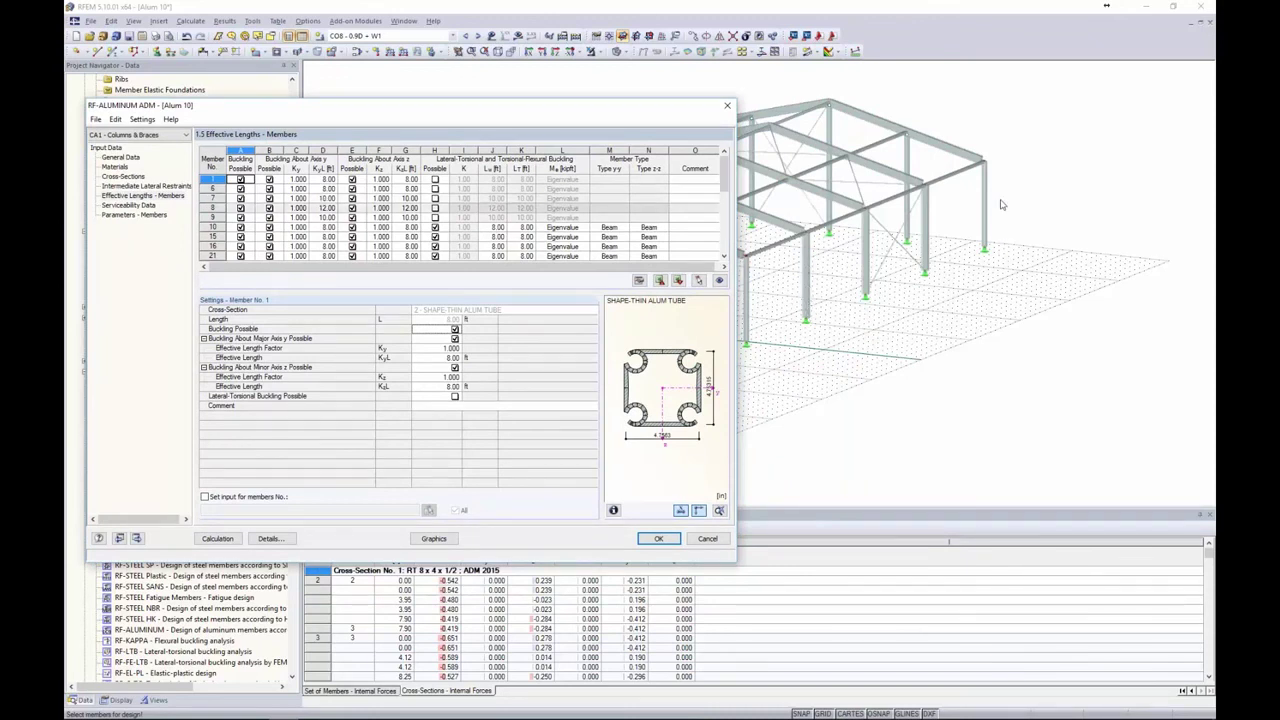
pyautogui.moveTo(352, 112); pyautogui.dragTo(538, 130)
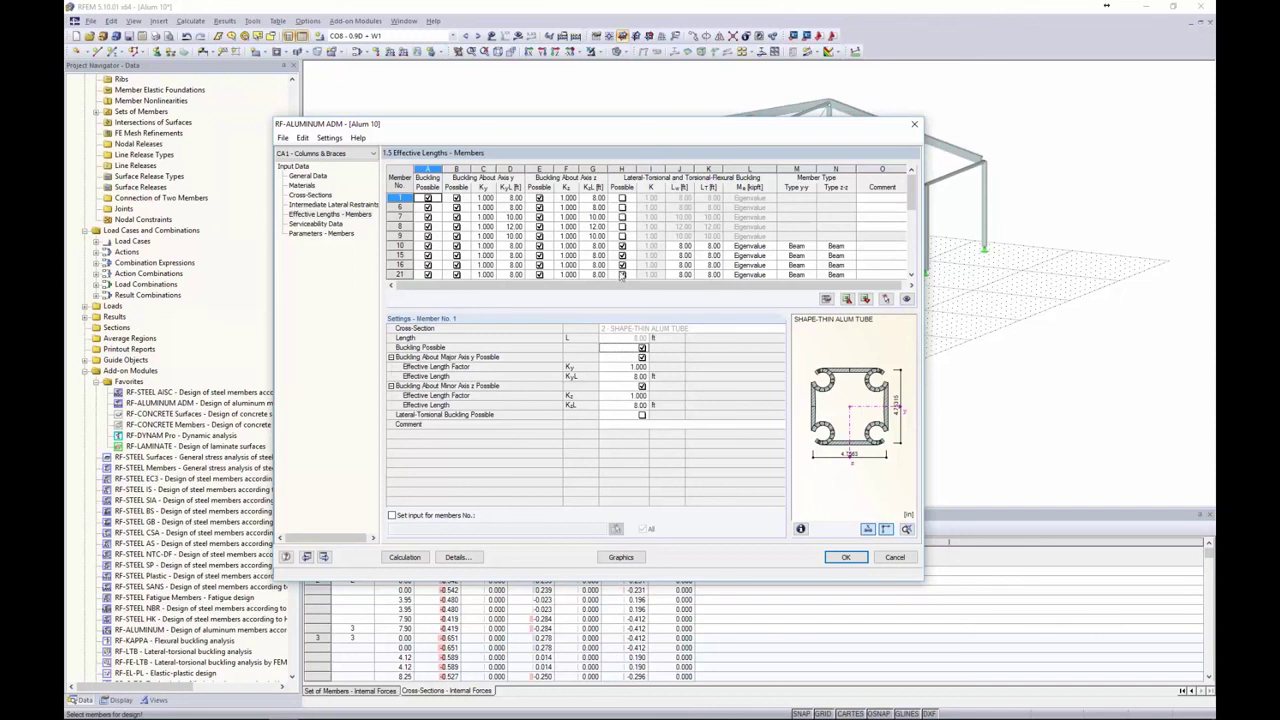
# - Inspect the LRFD 2015 ultimate limit state and general design details, including the closed cross-section criterion for SHAPE-THIN sections
pyautogui.click(457, 557)
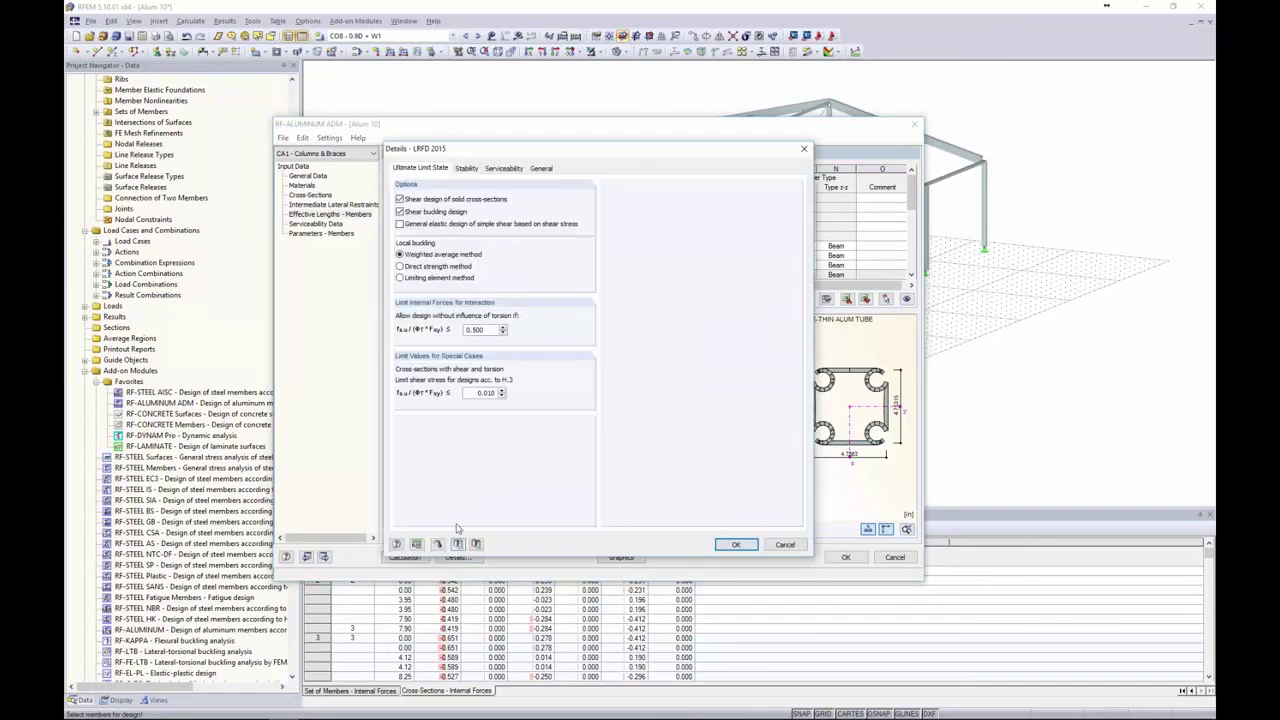
pyautogui.click(541, 168)
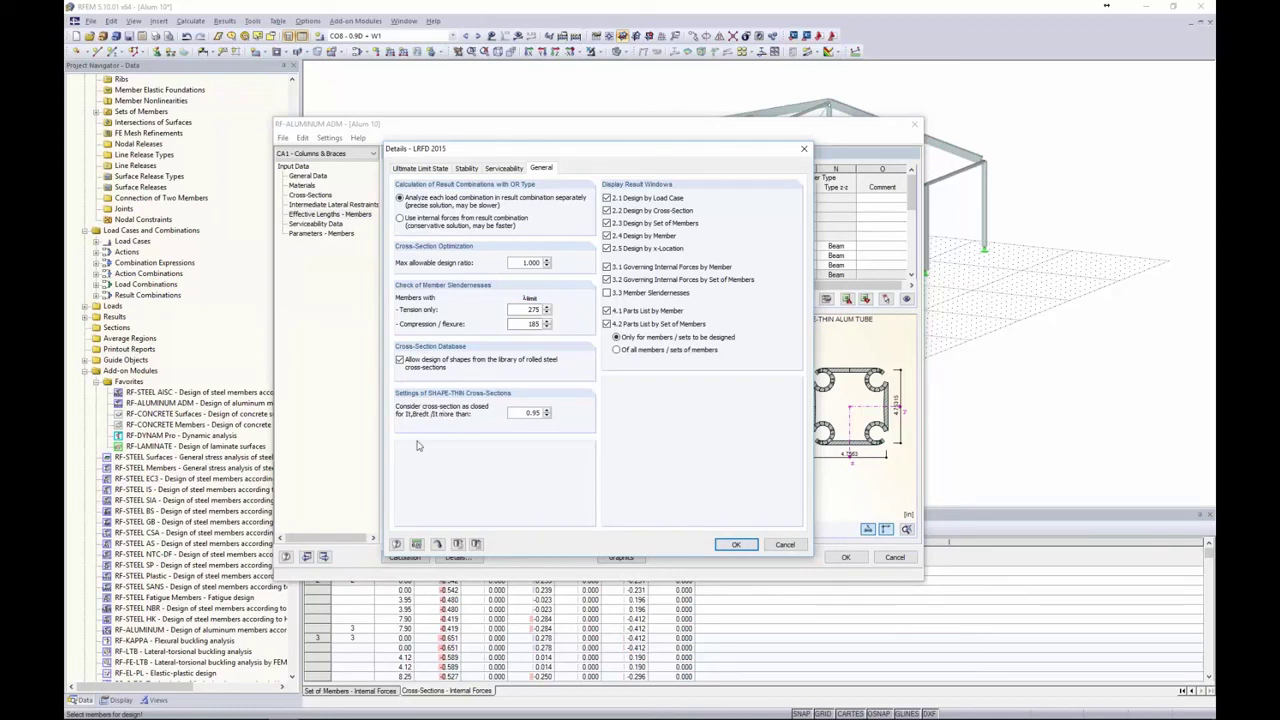
pyautogui.doubleClick(525, 413)
pyautogui.click(732, 547)
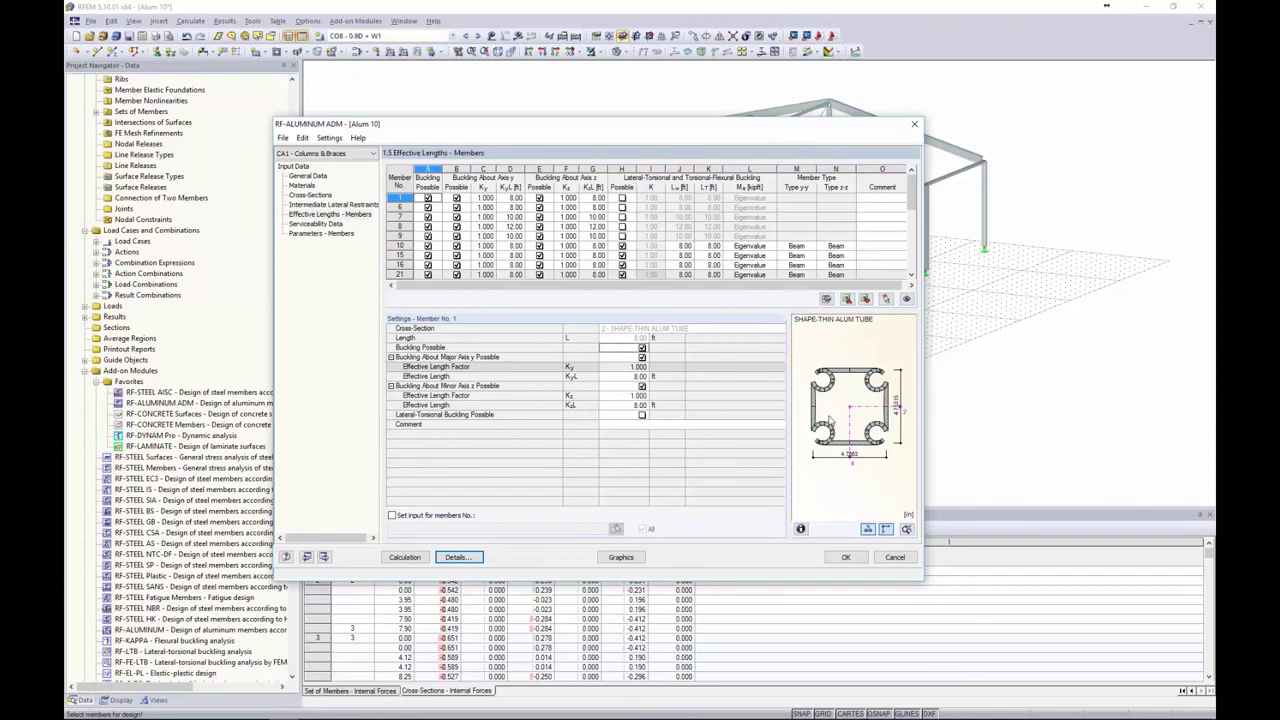
# - Try the acc. to F method for member 10's lateral-torsional buckling moment and restore Eigenvalue
pyautogui.click(509, 246)
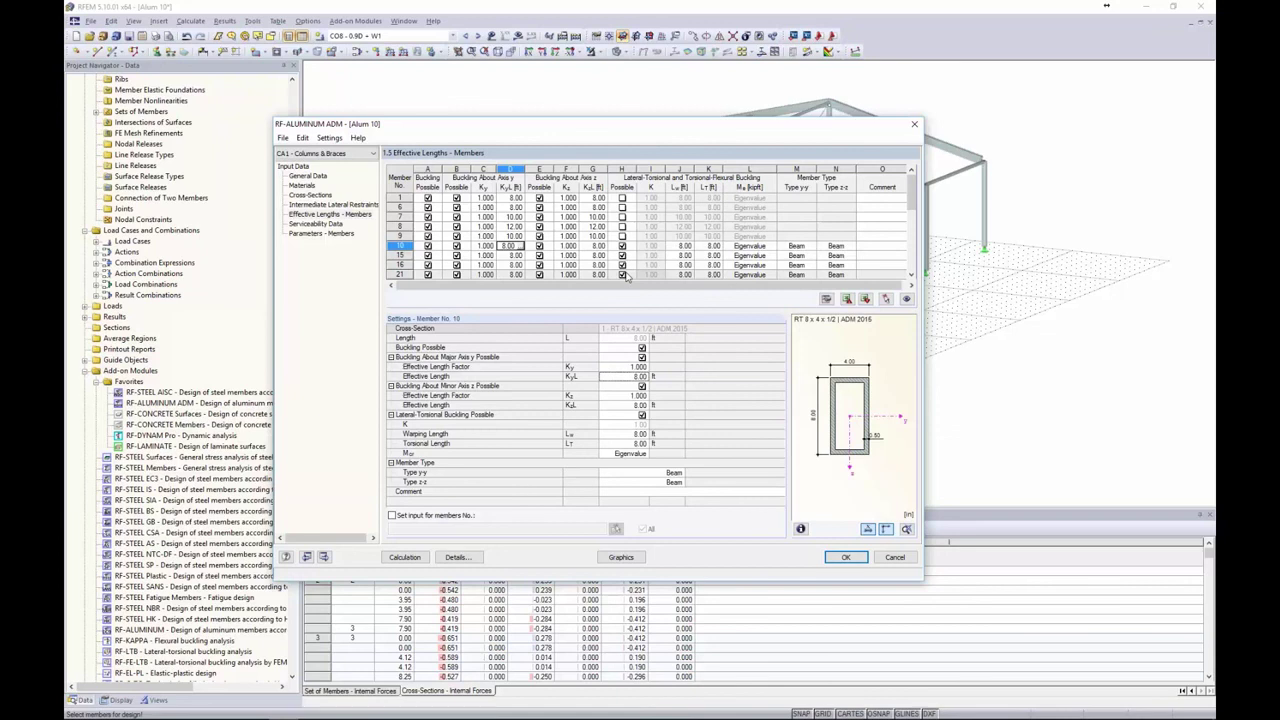
pyautogui.click(748, 246)
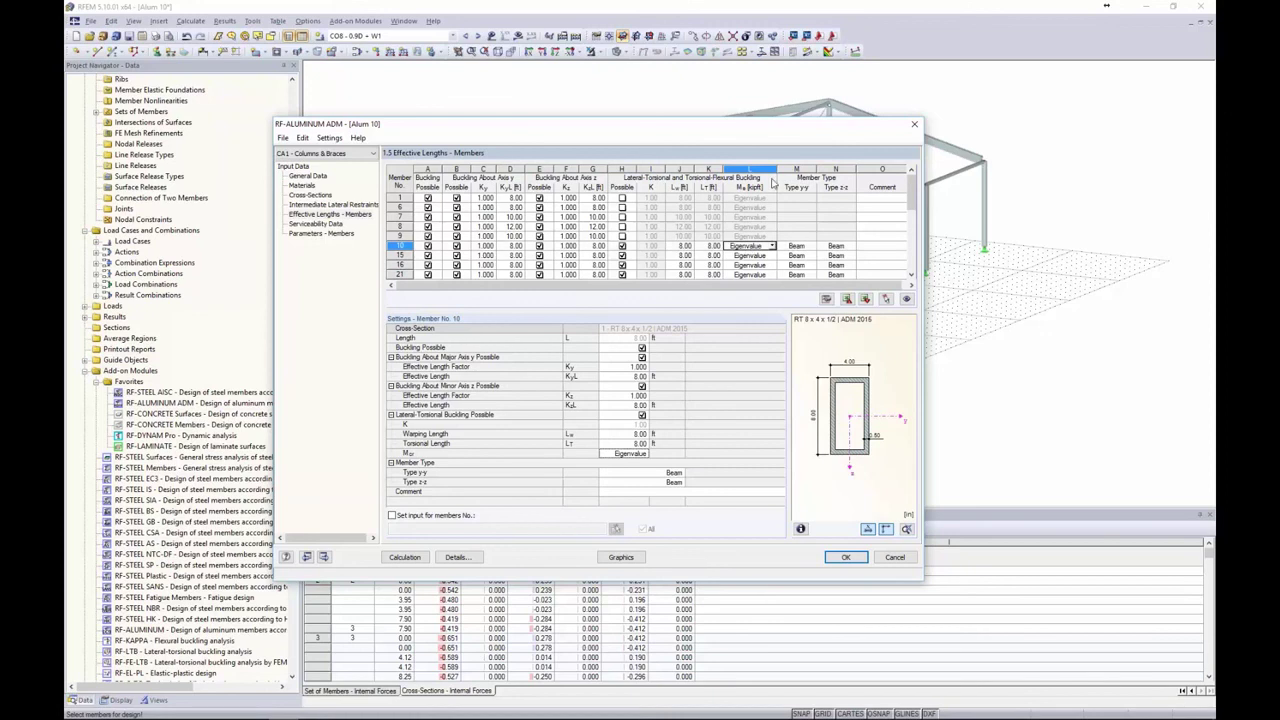
pyautogui.scroll(-3, 912, 195)
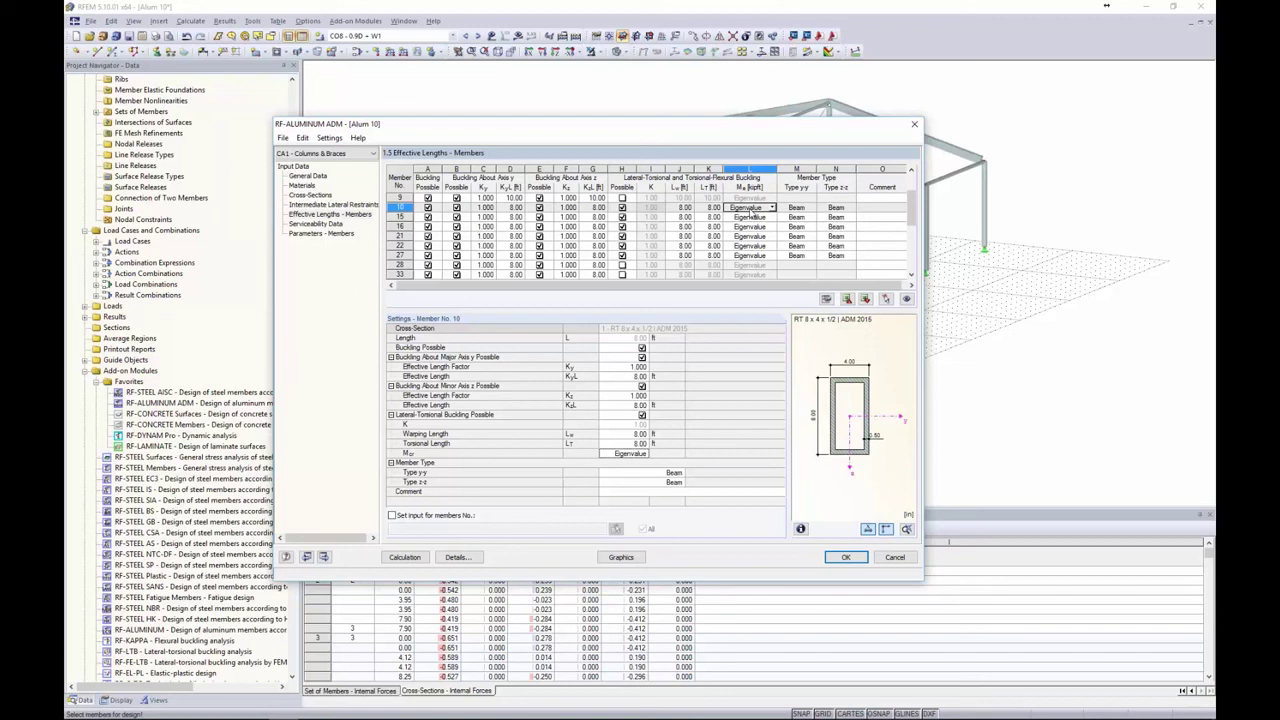
pyautogui.click(771, 208)
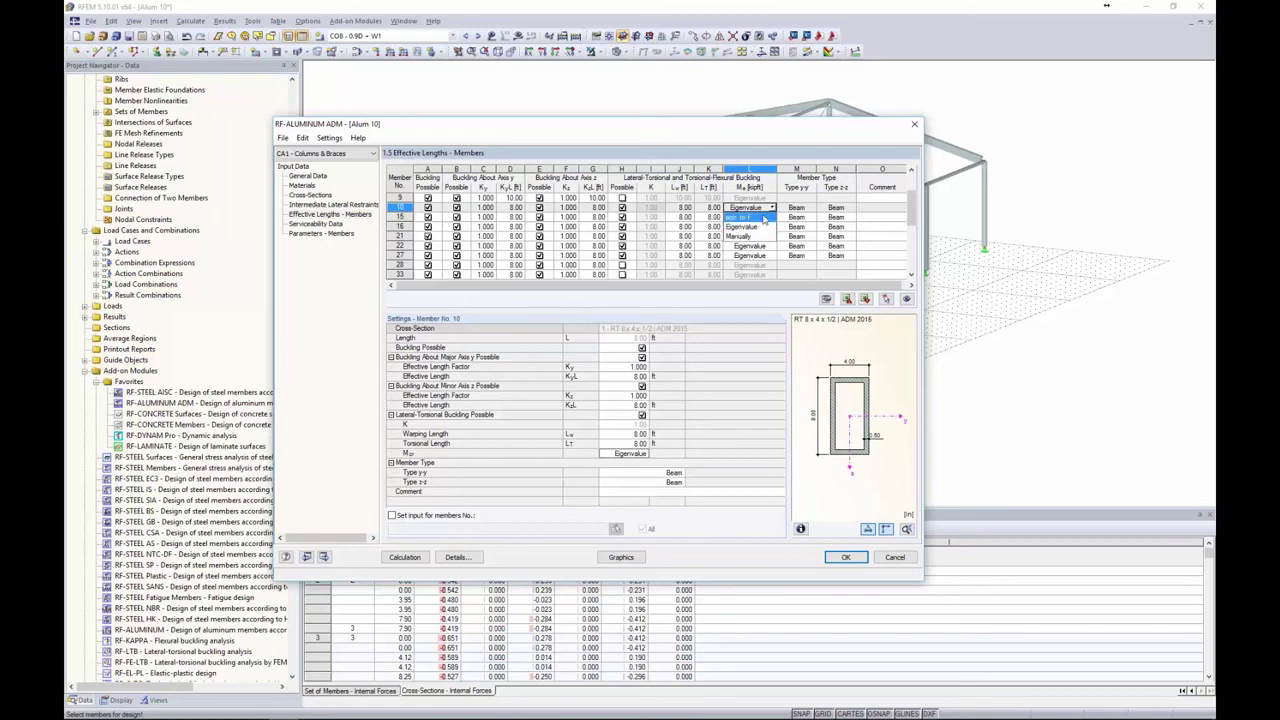
pyautogui.click(757, 219)
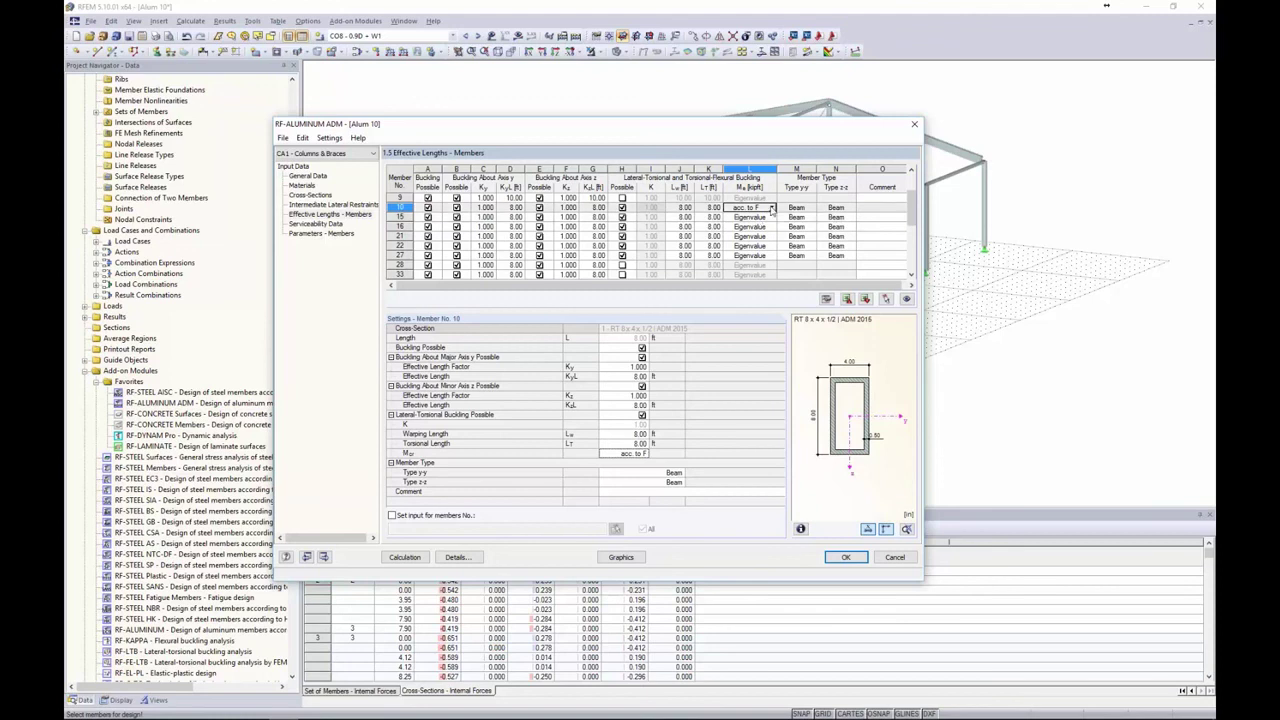
pyautogui.click(772, 207)
pyautogui.click(745, 226)
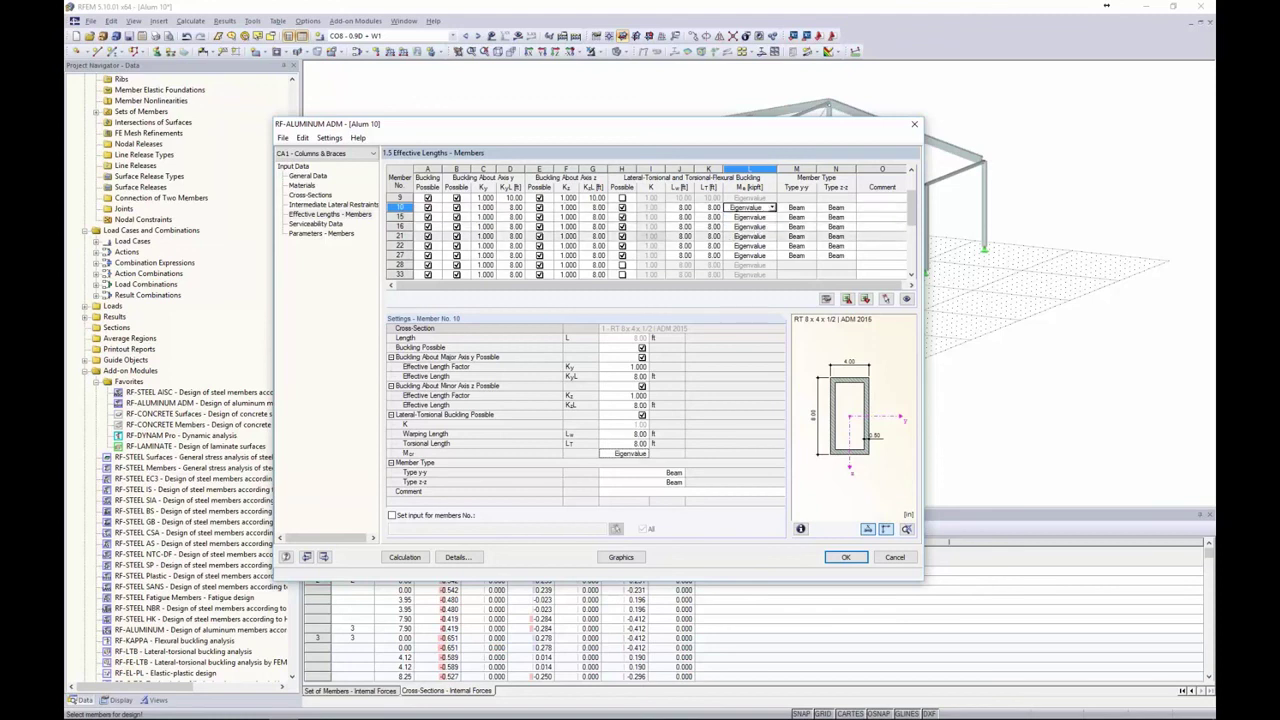
# - Add all columns and braces, members 1,6-10,15,16,21,22,27,28,33-36,57-64, to the serviceability data as individual members by graphical selection
pyautogui.click(318, 224)
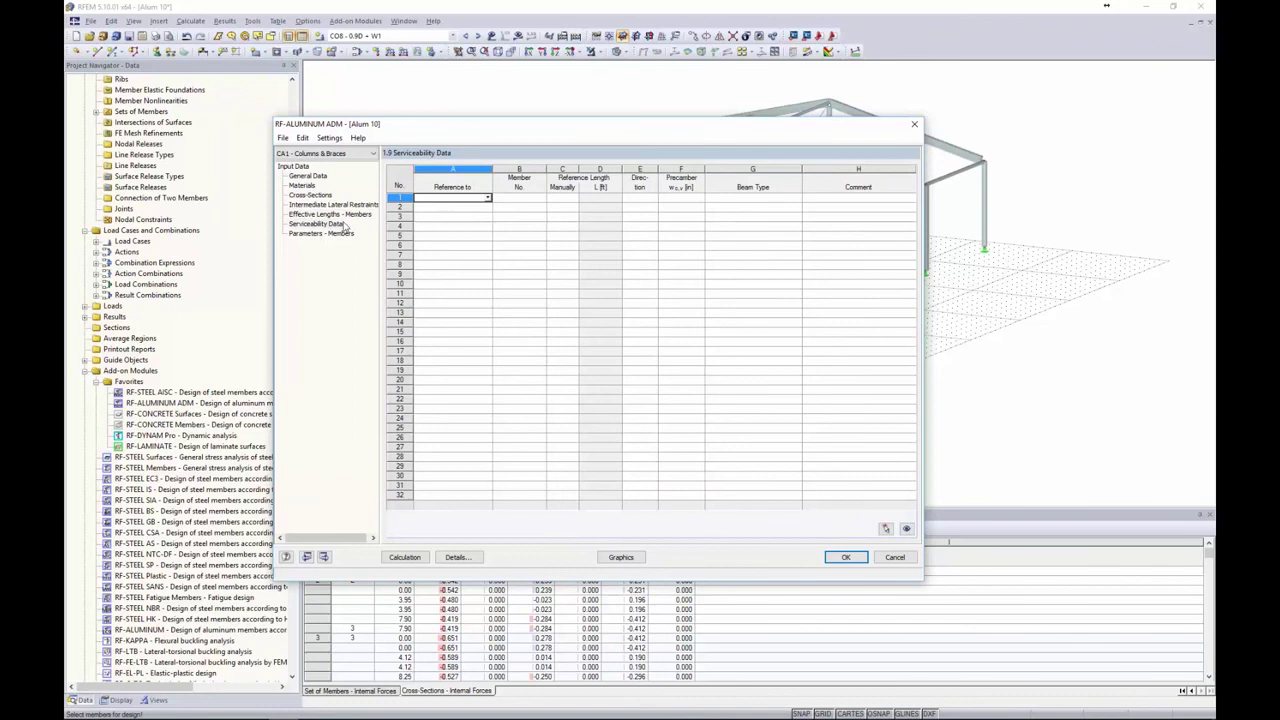
pyautogui.click(487, 197)
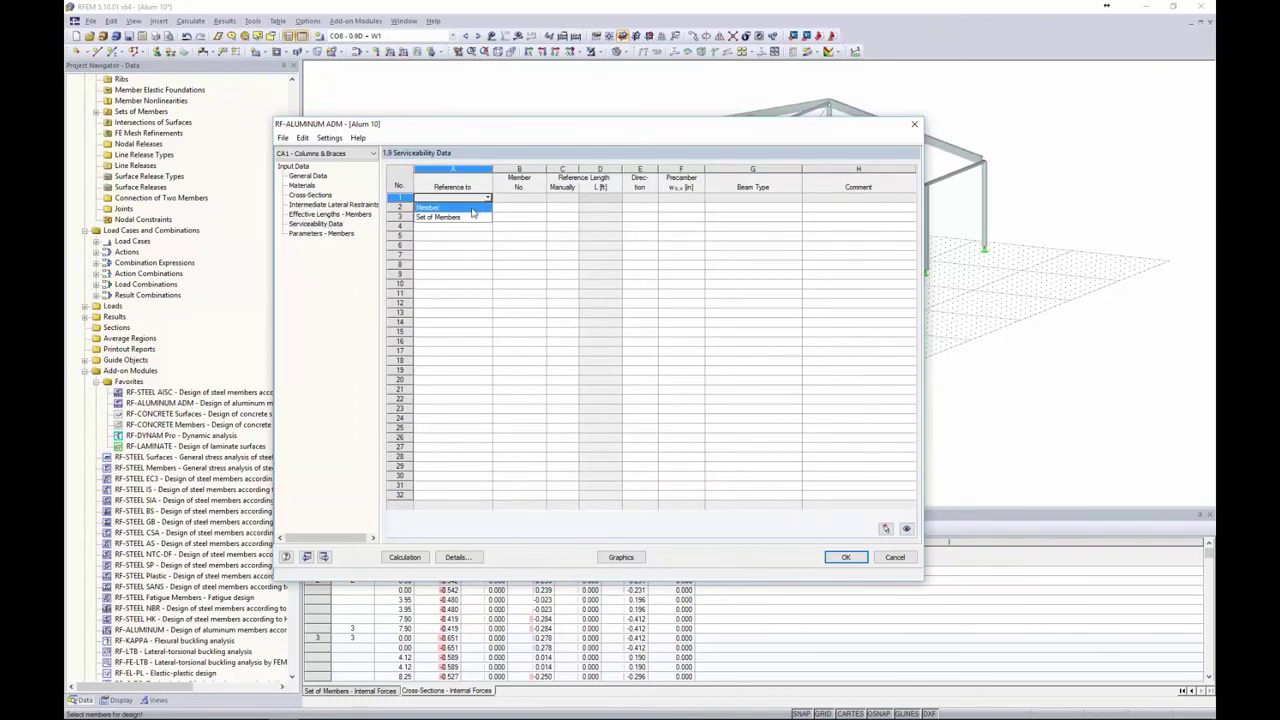
pyautogui.click(473, 208)
pyautogui.click(519, 198)
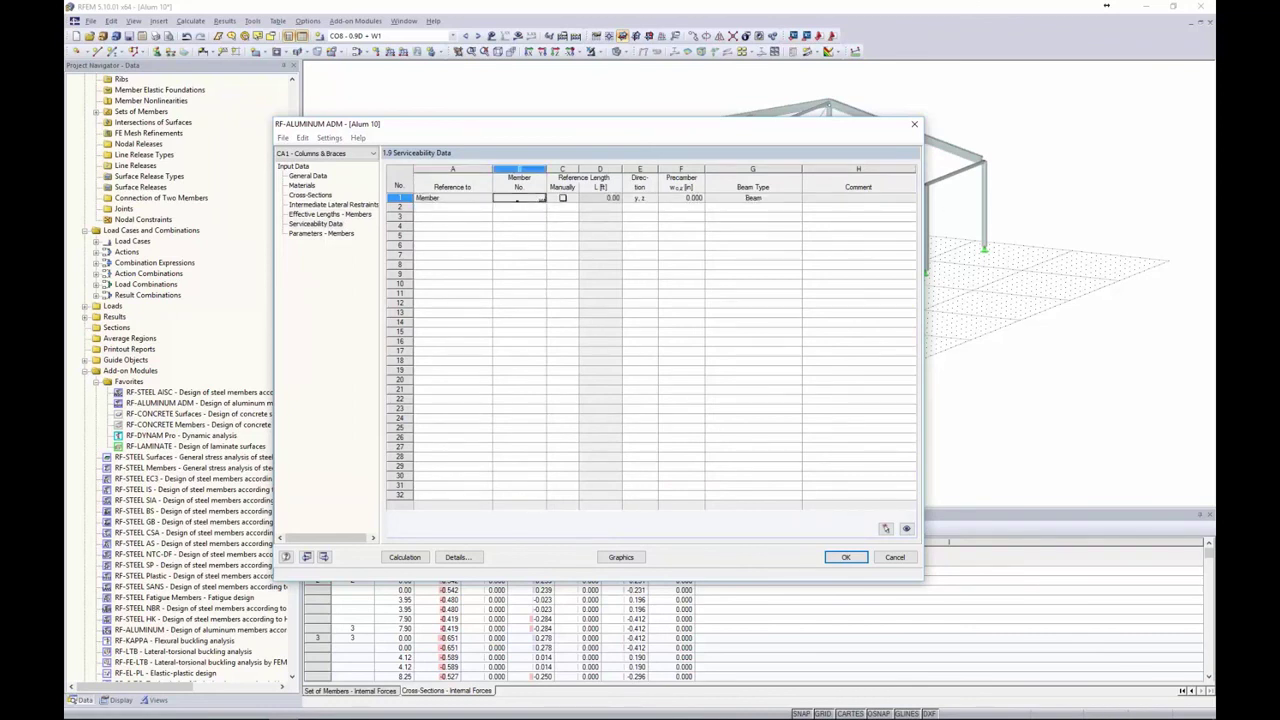
pyautogui.click(541, 198)
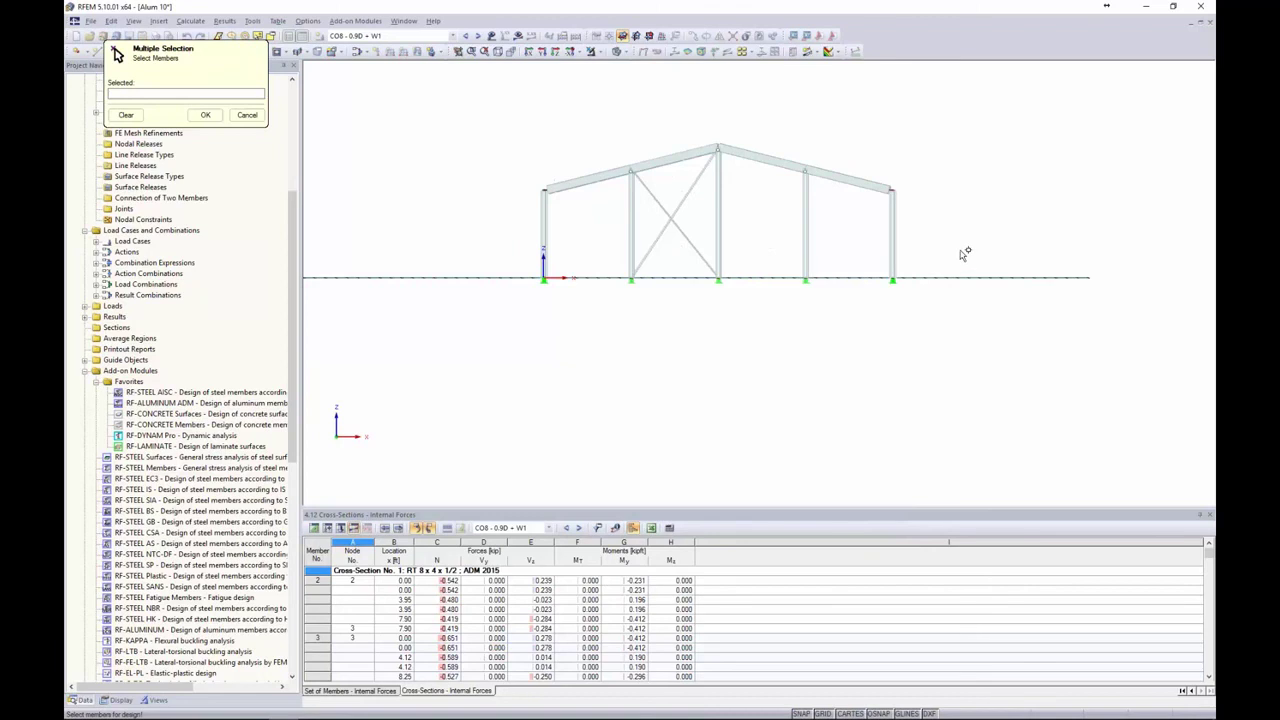
pyautogui.moveTo(963, 254); pyautogui.dragTo(471, 210)
pyautogui.keyDown('ctrl'); pyautogui.moveTo(780, 334); pyautogui.dragTo(671, 383, button='middle'); pyautogui.keyUp('ctrl')
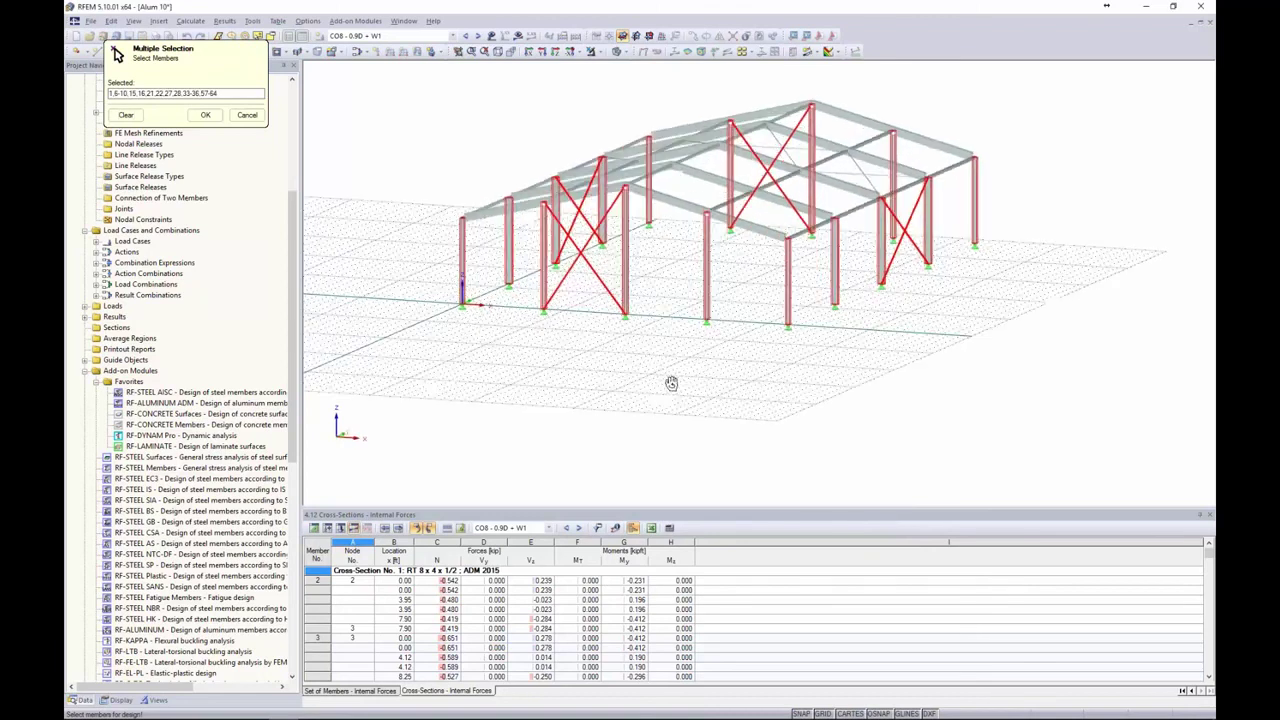
pyautogui.click(205, 114)
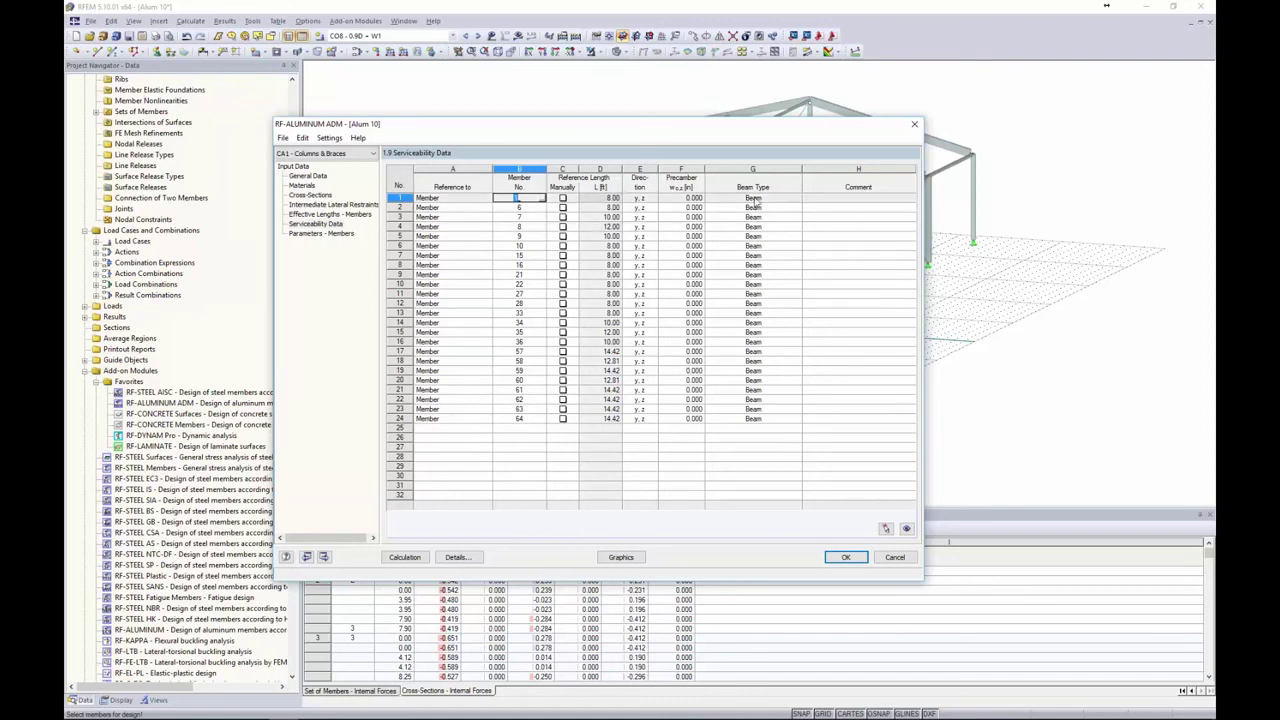
# - Check the beam type options for member 1 in the serviceability data and keep Beam
pyautogui.click(788, 199)
pyautogui.click(798, 199)
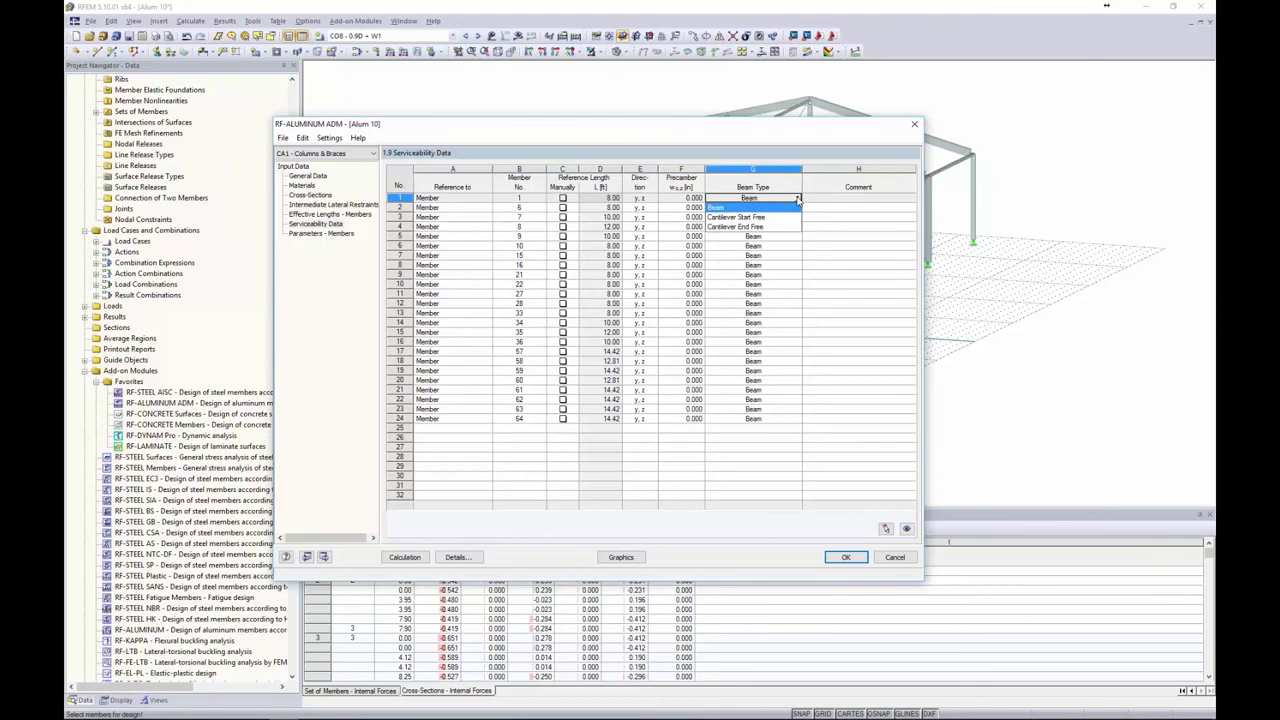
pyautogui.click(748, 207)
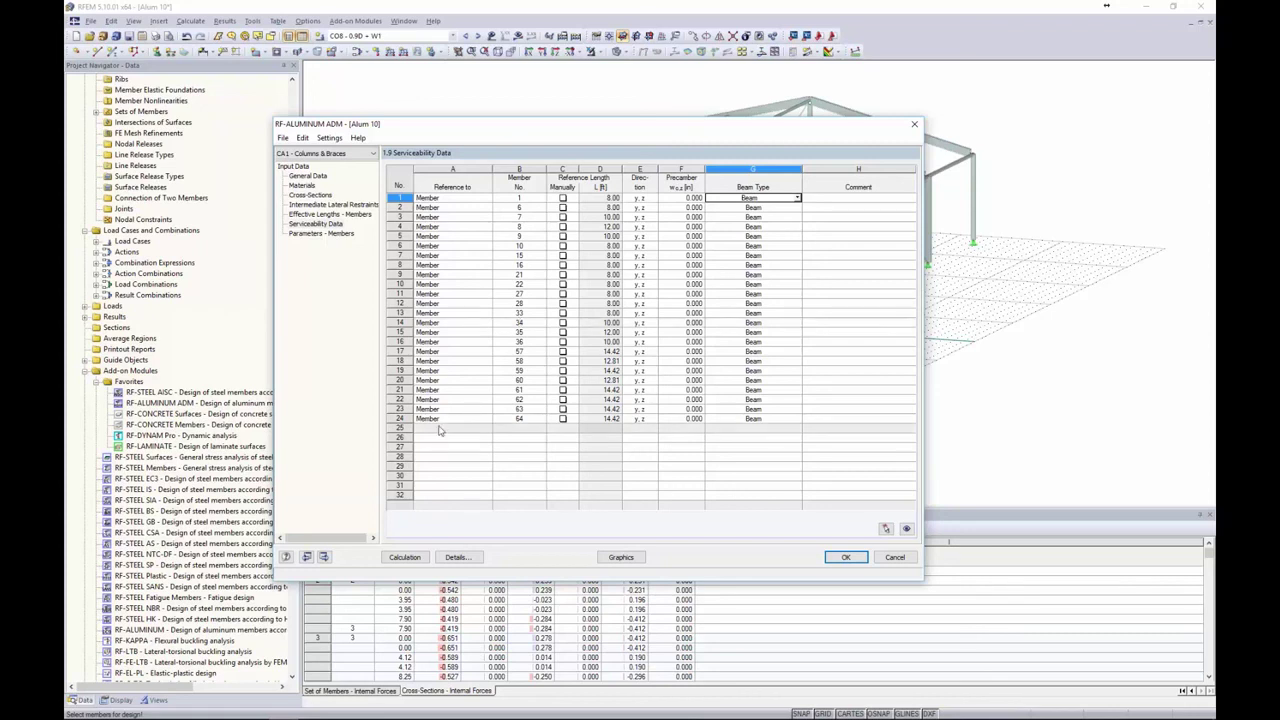
# - Inspect the LRFD 2015 serviceability details, including the deformation reference, deflection limits and direction of precamber, and accept them
pyautogui.click(460, 558)
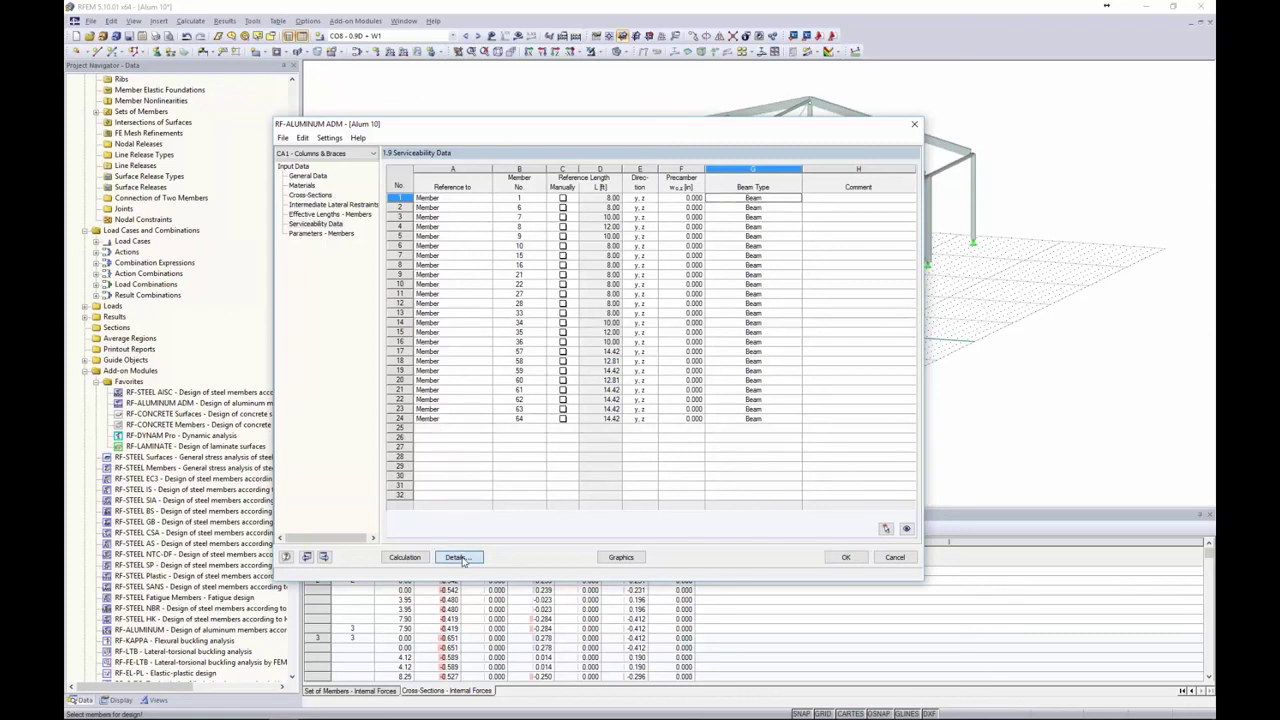
pyautogui.click(512, 172)
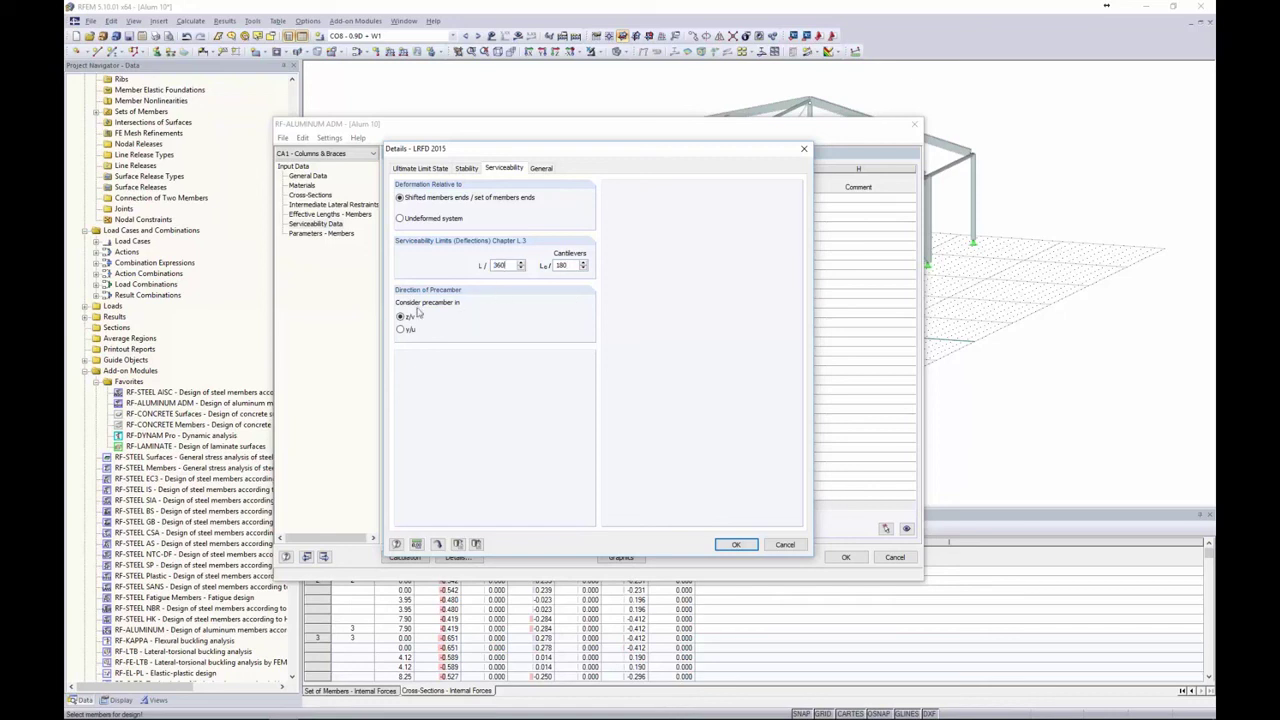
pyautogui.moveTo(573, 157); pyautogui.dragTo(378, 128)
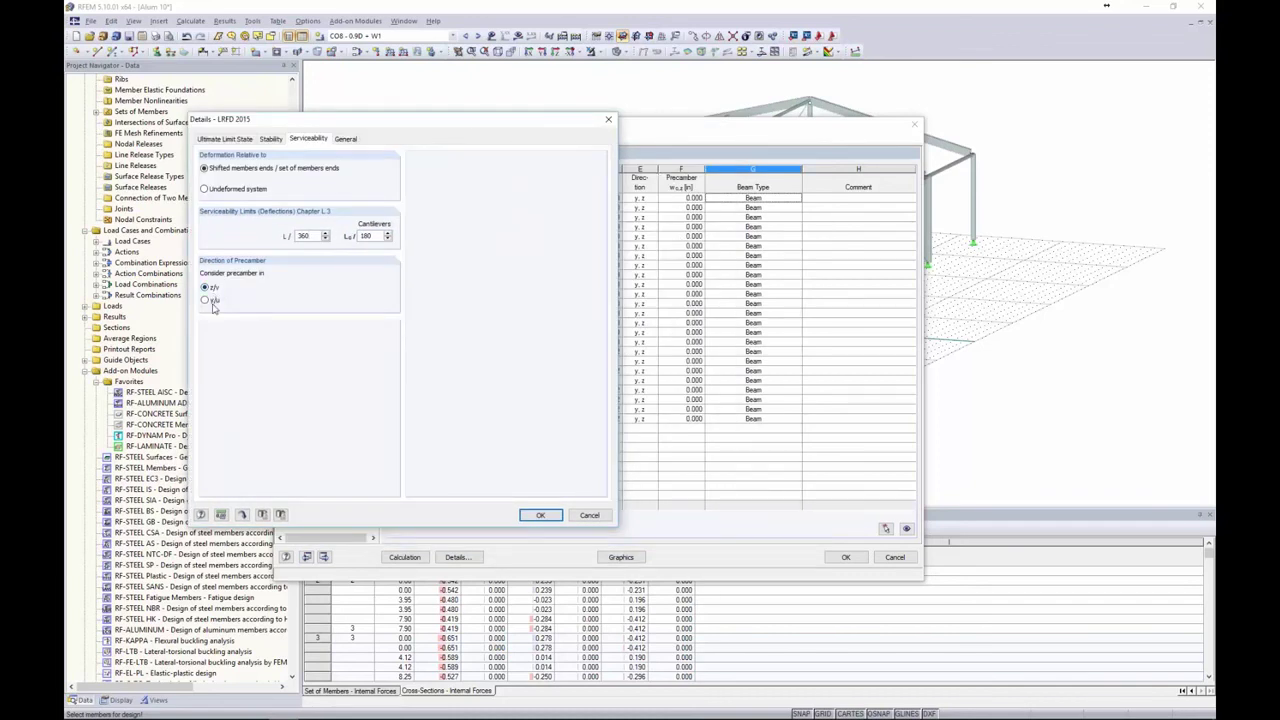
pyautogui.click(540, 515)
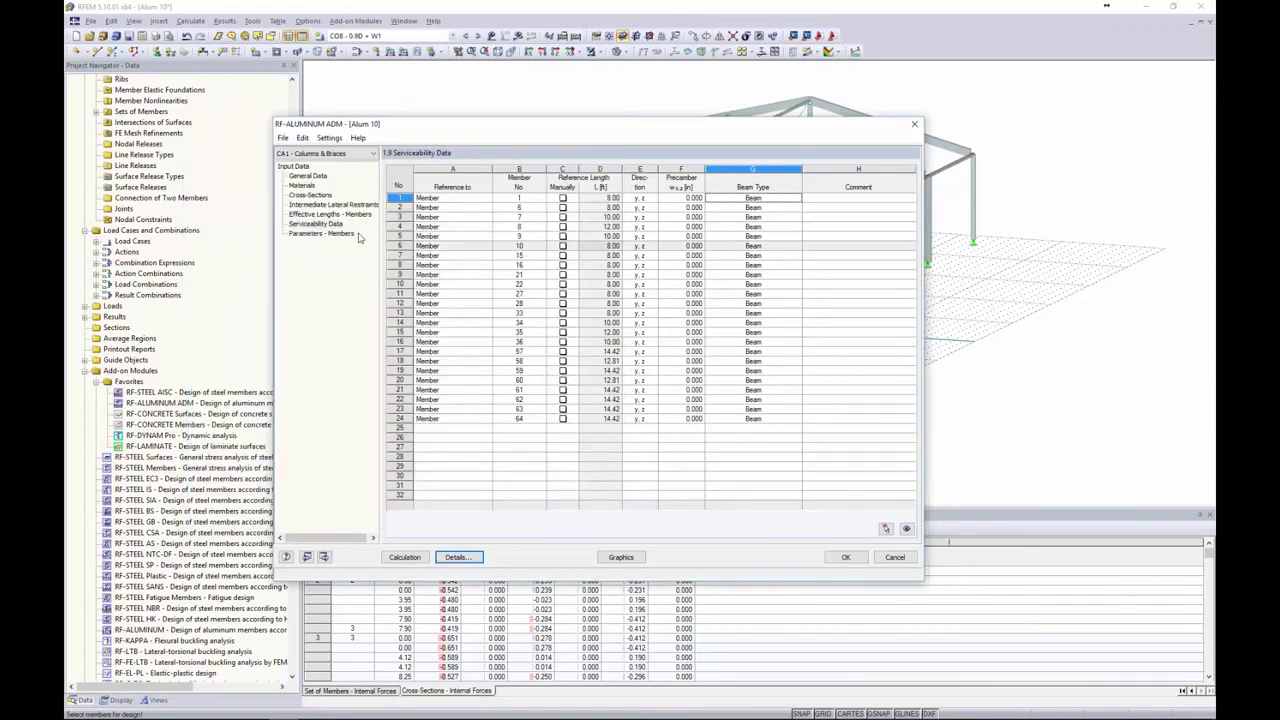
# - Try the cross-sectional area for tension design option in the parameters of member 1 and switch it off again
pyautogui.click(300, 234)
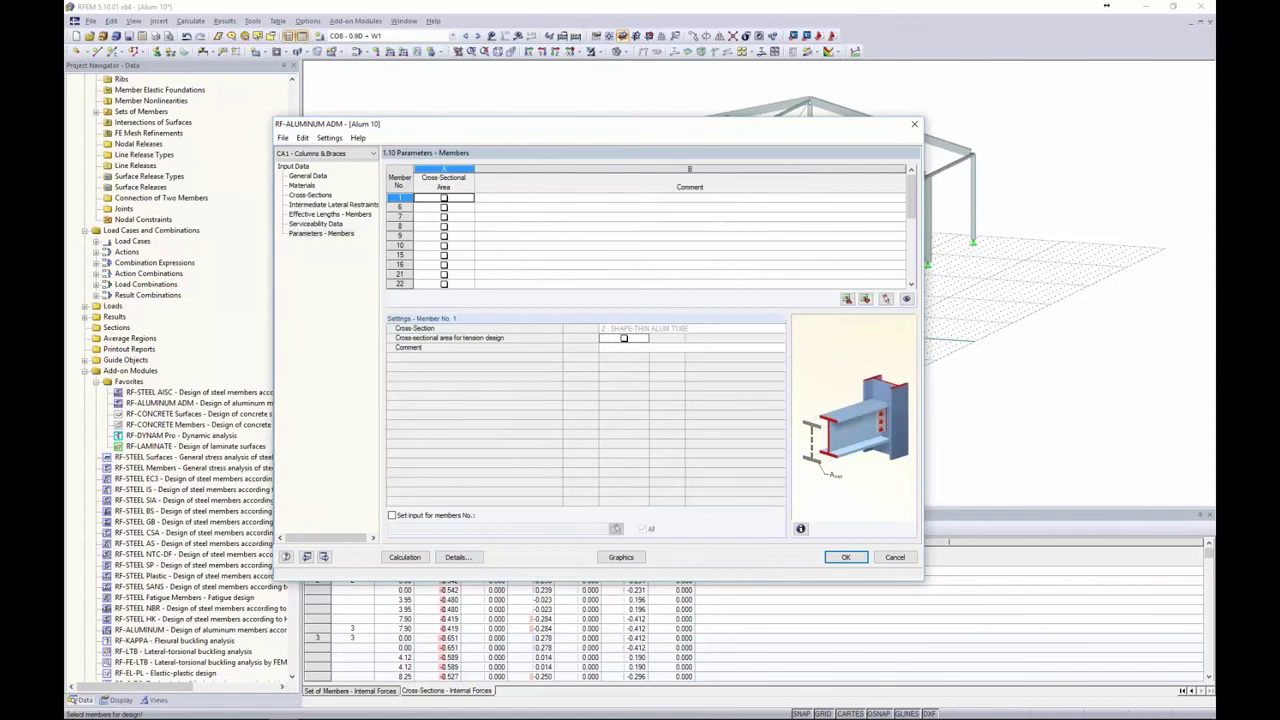
pyautogui.click(444, 198)
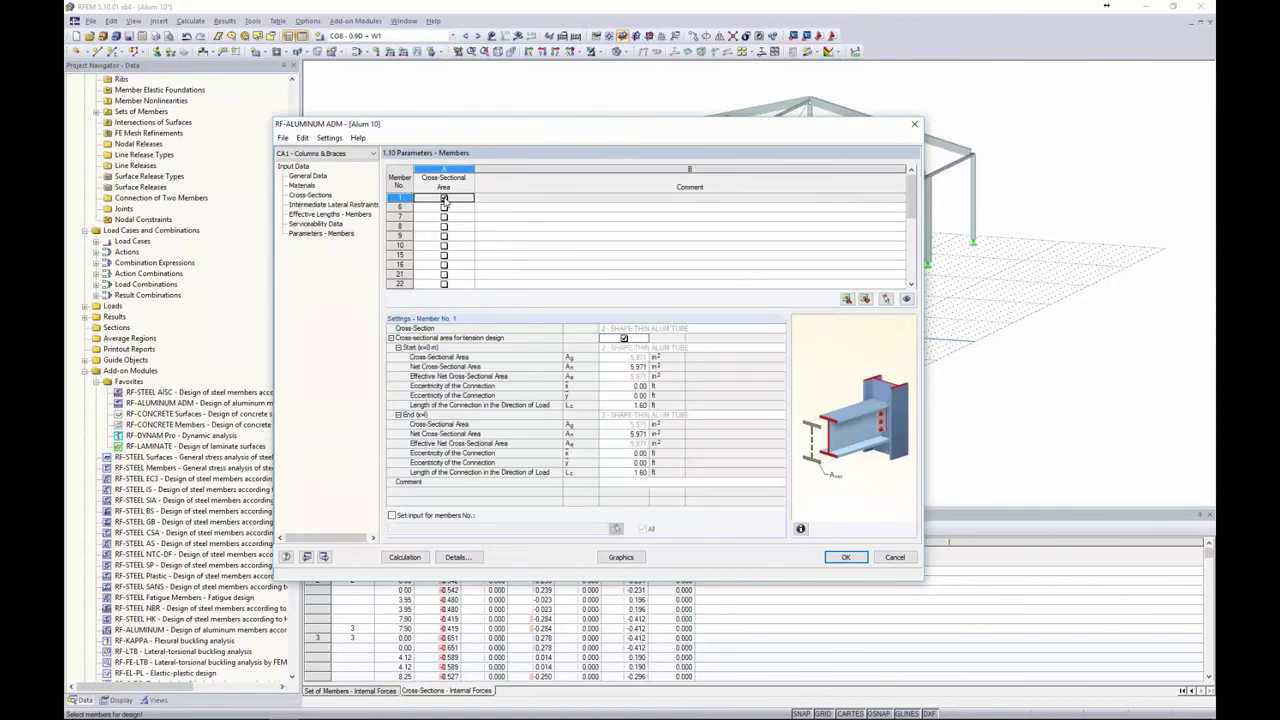
pyautogui.moveTo(468, 130); pyautogui.dragTo(498, 125)
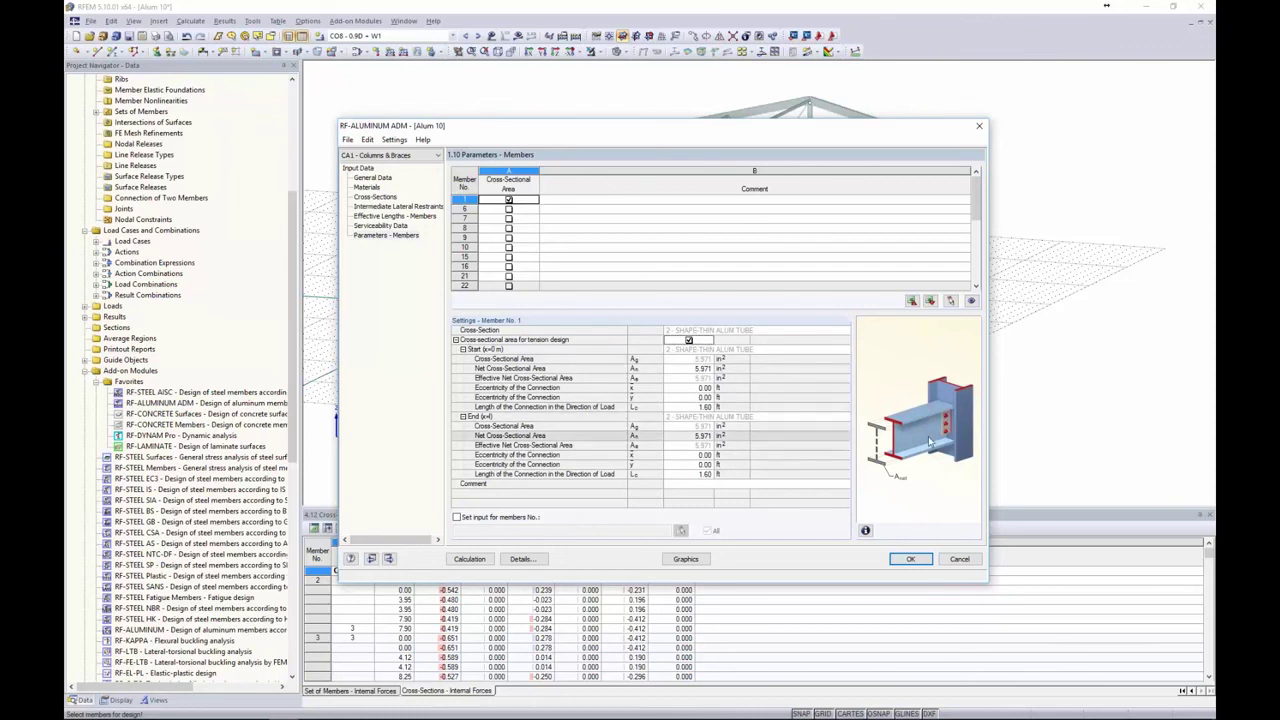
pyautogui.click(508, 201)
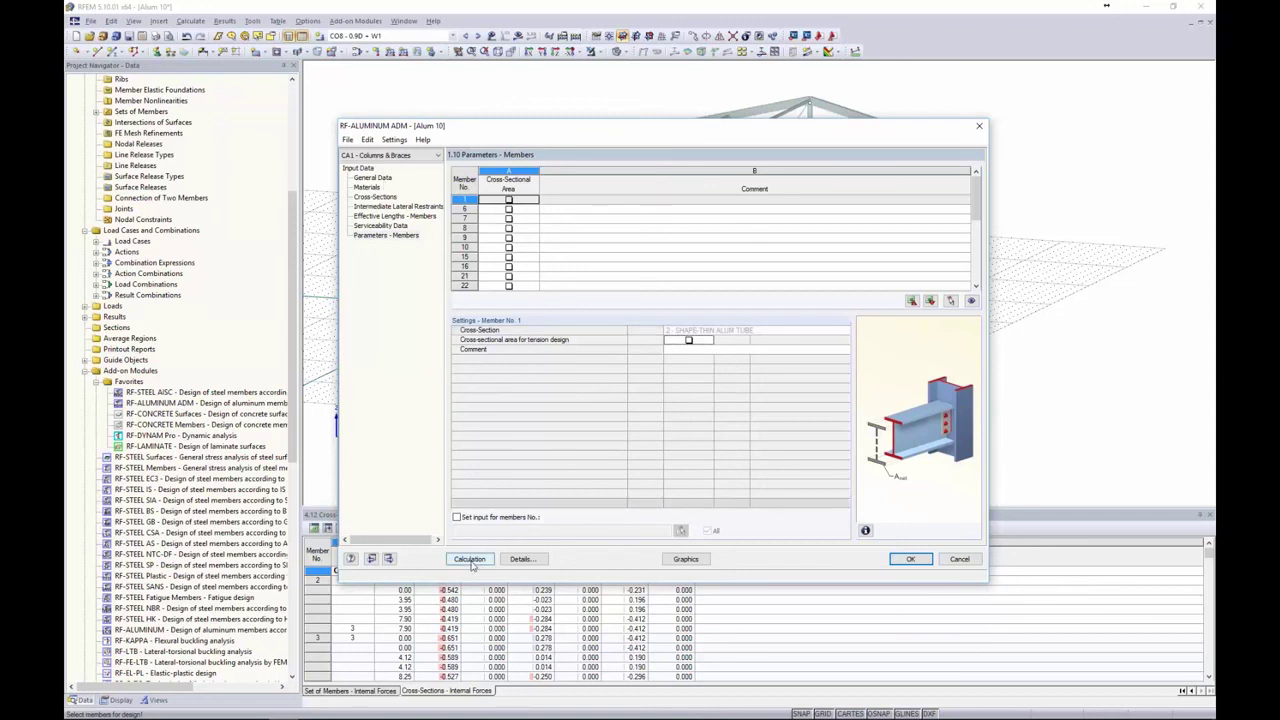
# - Accept the design input, switch to the Aluminum 1 model and open its RF-ALUMINUM ADM results for Columns & Braces
pyautogui.click(908, 559)
pyautogui.click(404, 20)
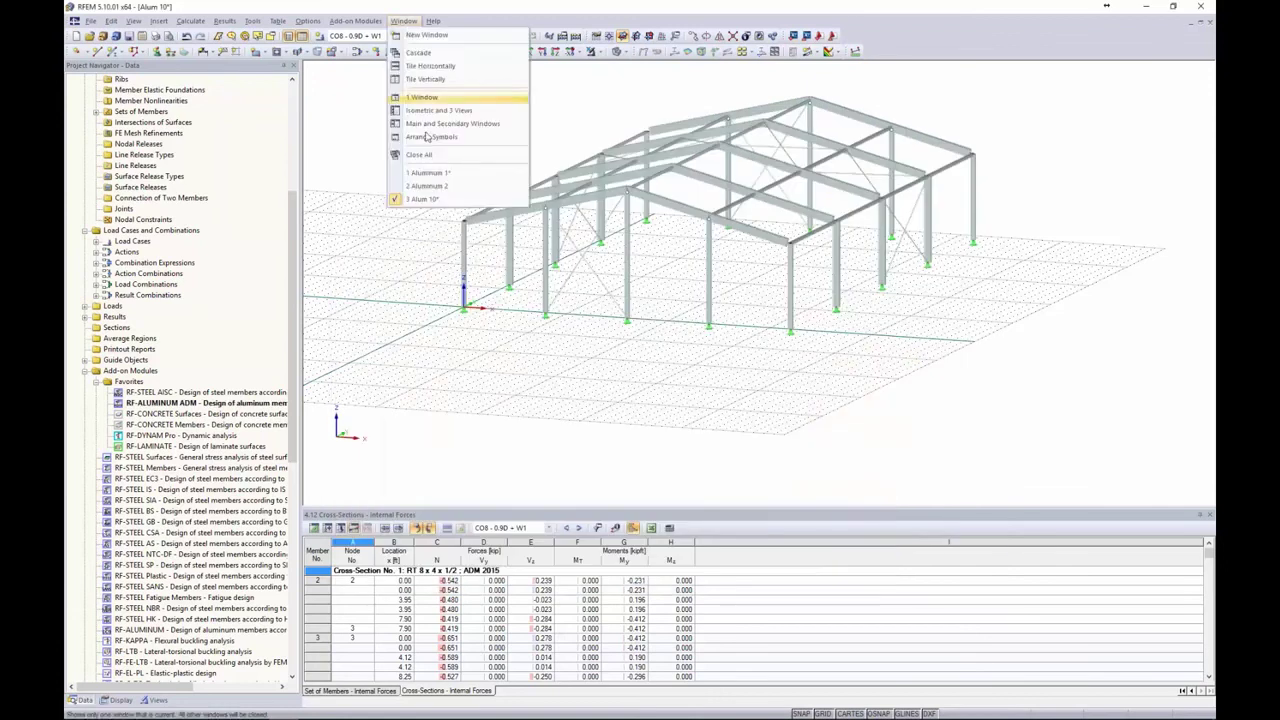
pyautogui.click(428, 178)
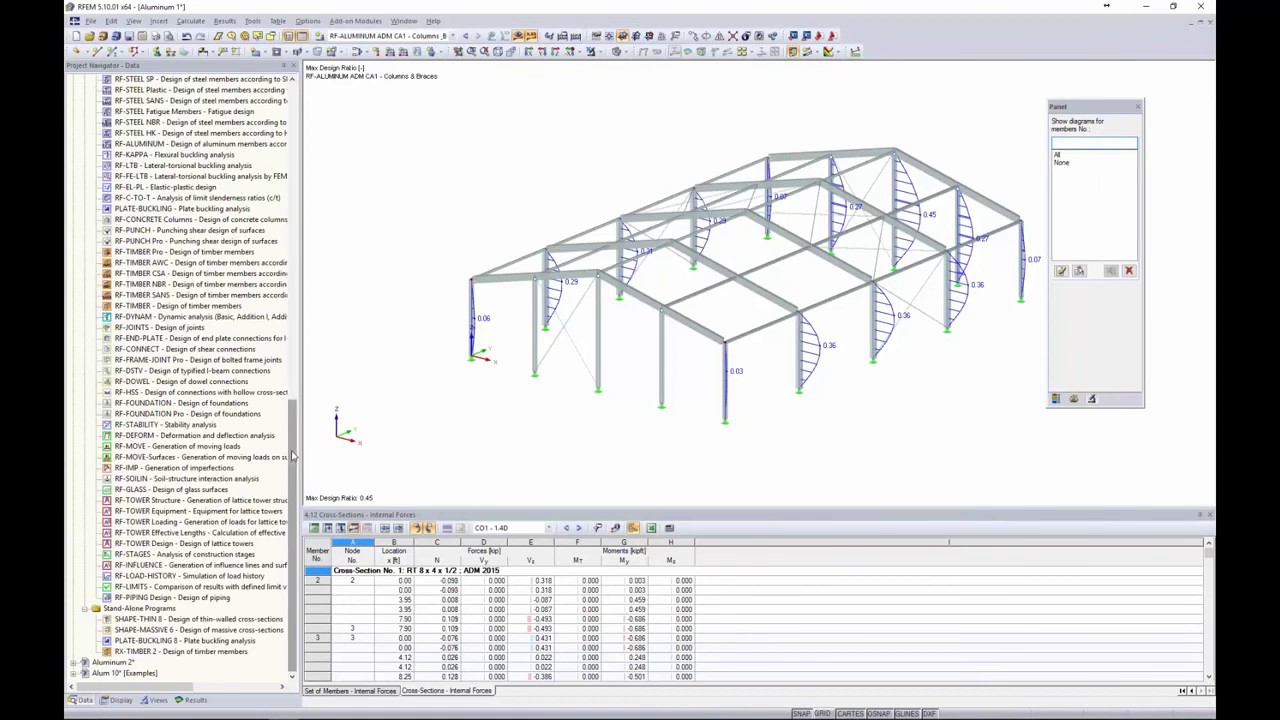
pyautogui.moveTo(293, 435); pyautogui.dragTo(307, 117)
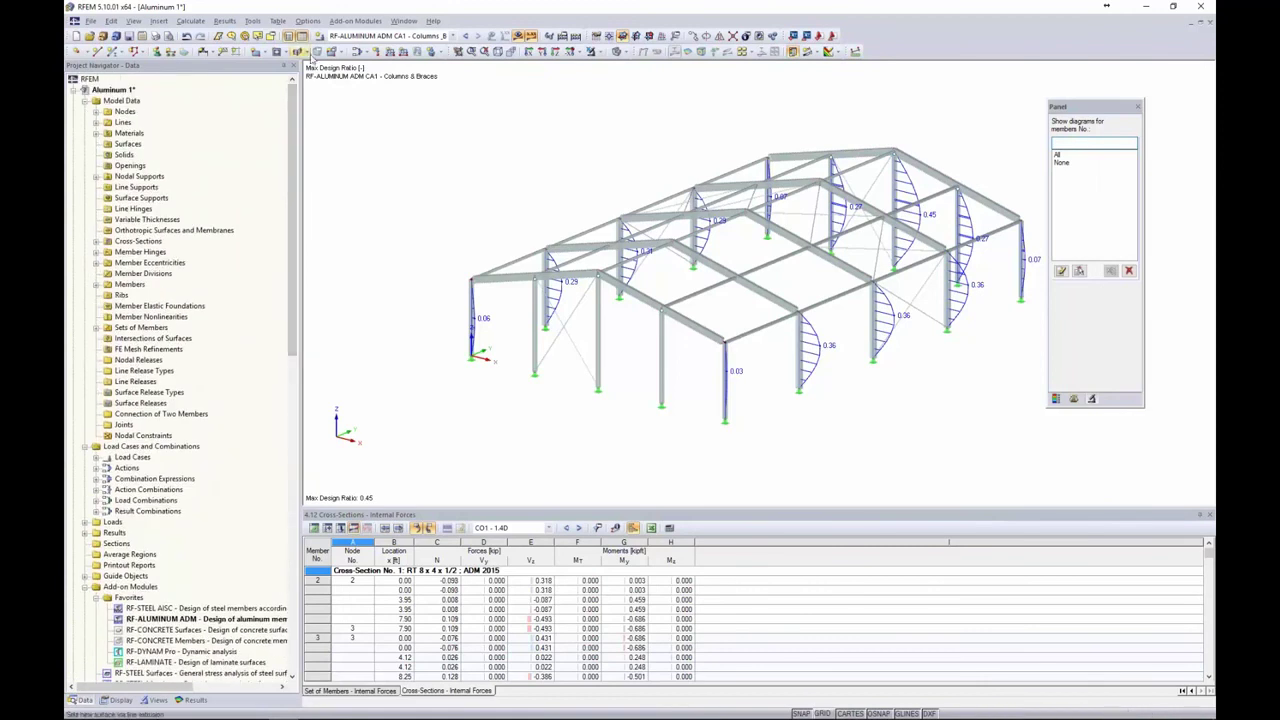
pyautogui.click(355, 21)
pyautogui.click(358, 34)
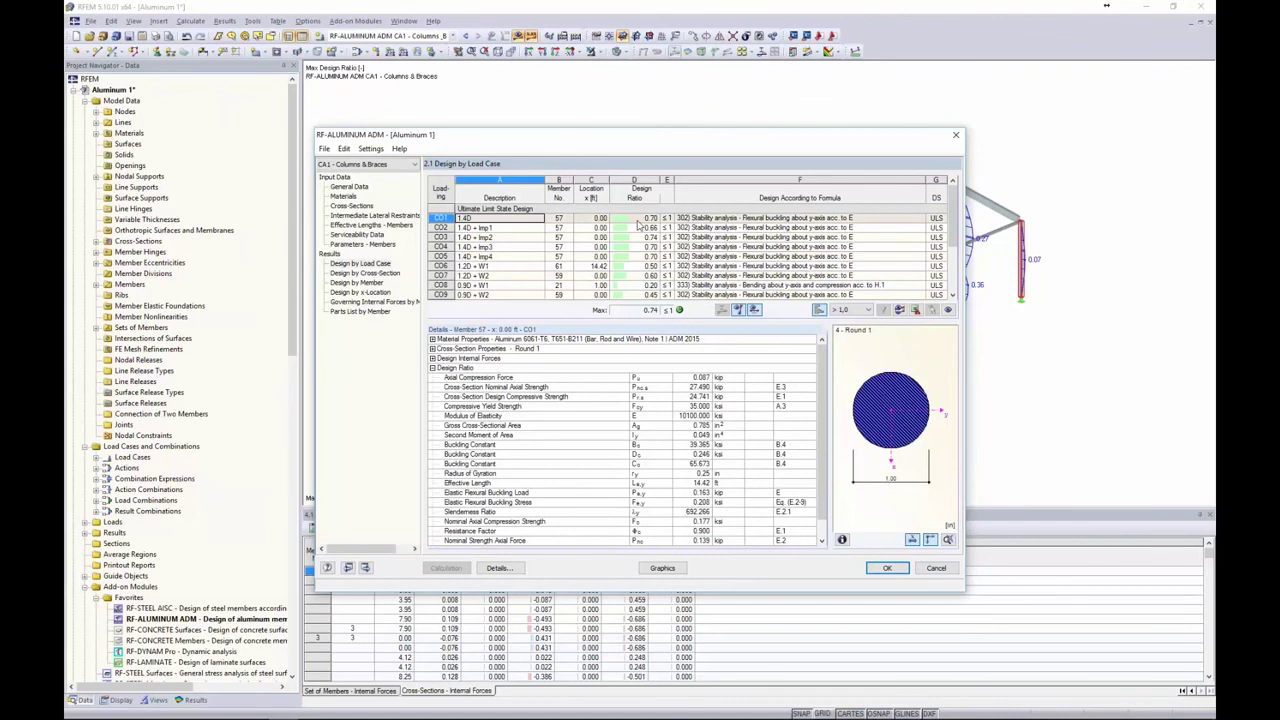
# - Examine the design by cross-section, including the local buckling details of the biaxial bending check for member 28
pyautogui.click(364, 273)
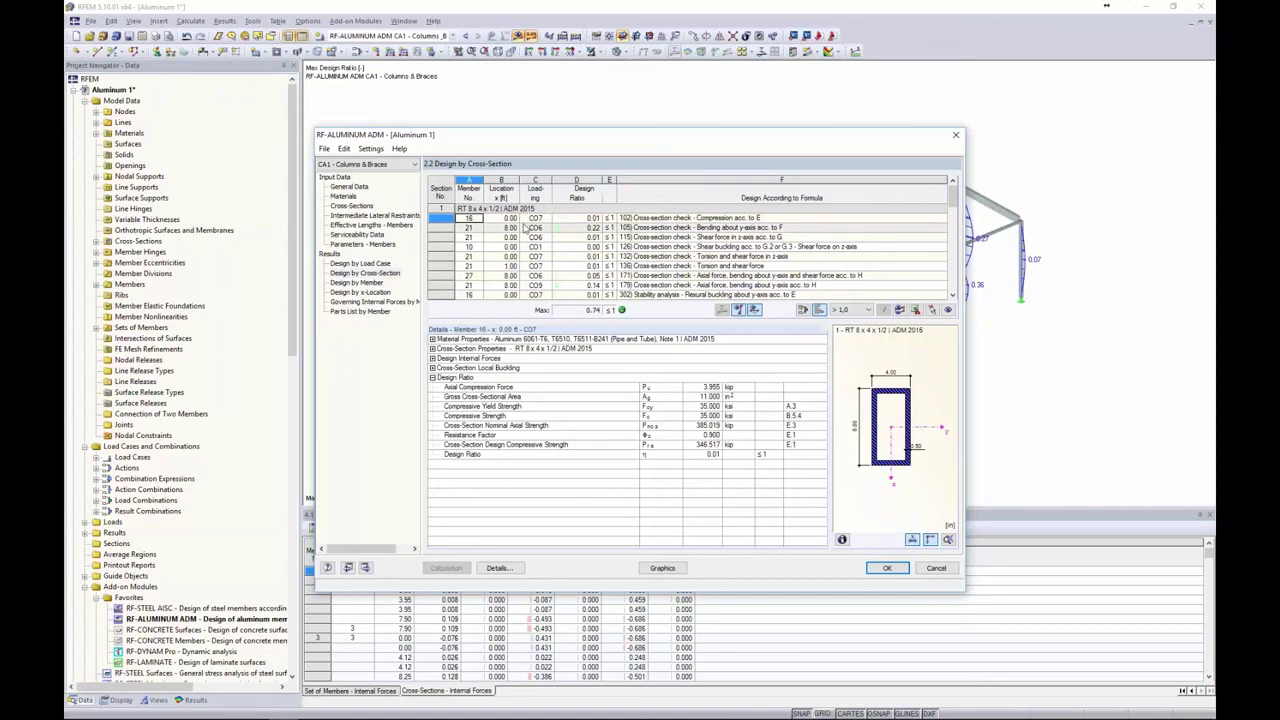
pyautogui.scroll(-5, 524, 228)
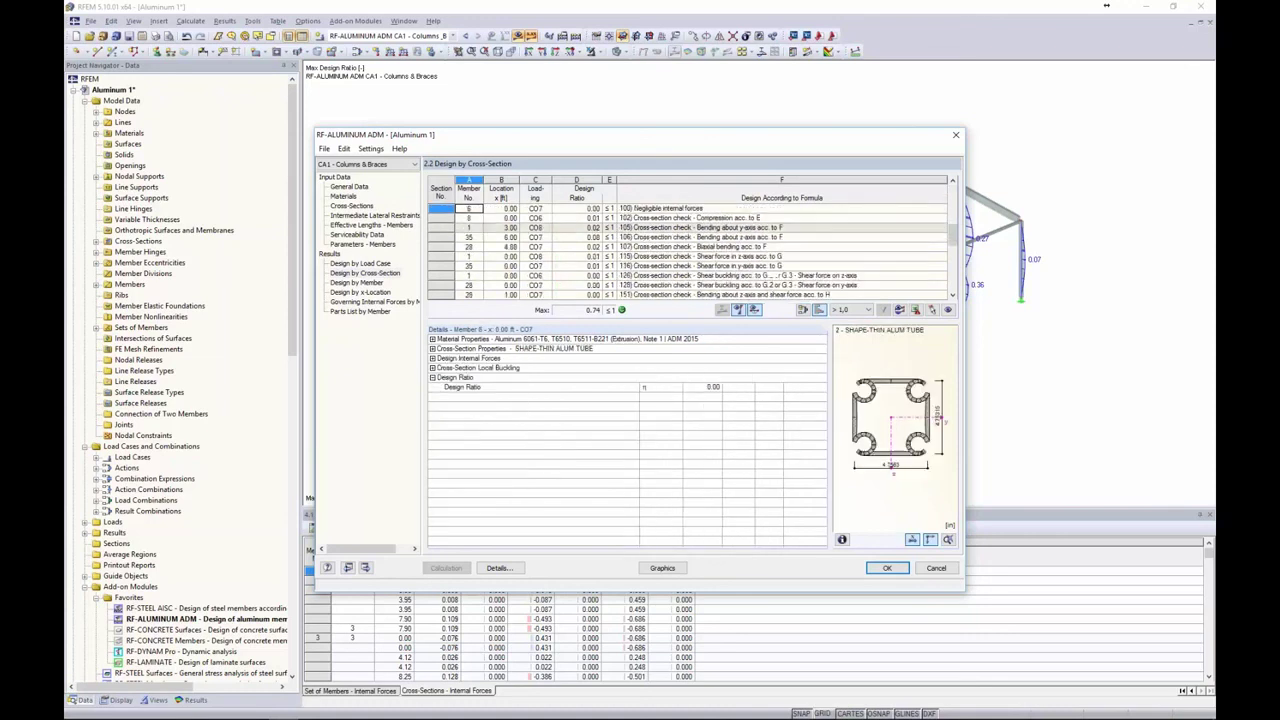
pyautogui.click(541, 247)
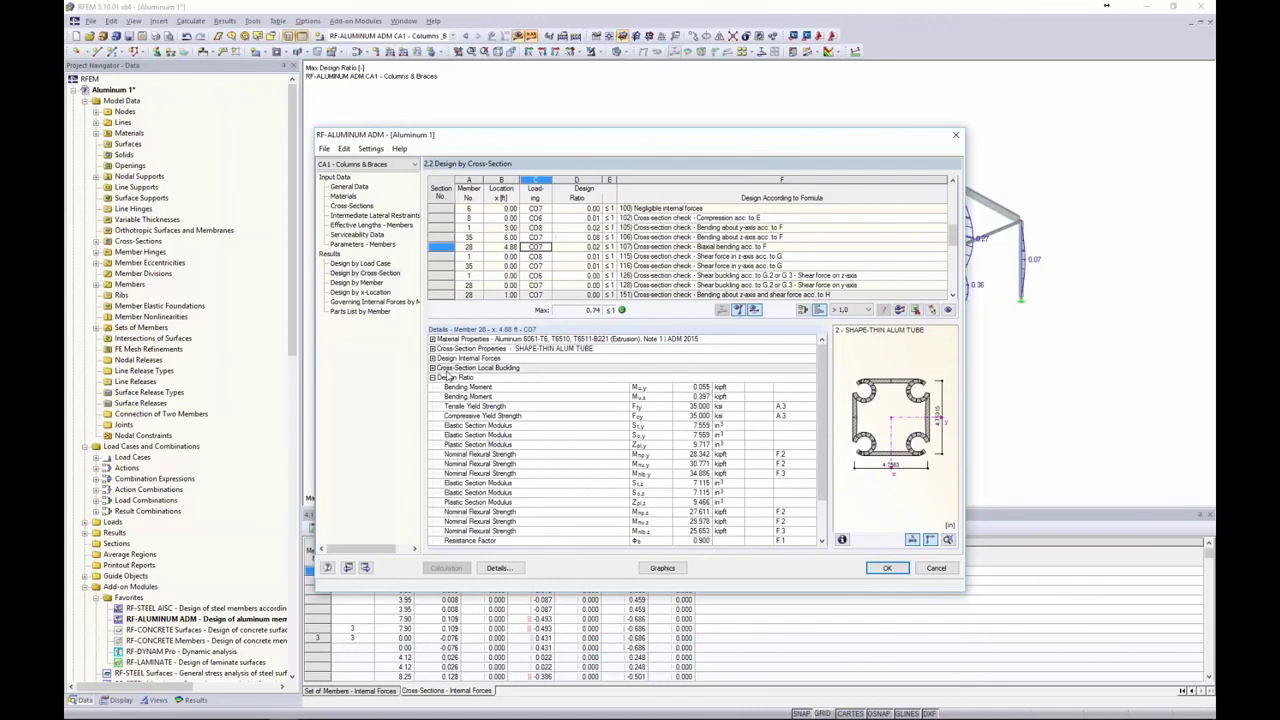
pyautogui.click(433, 368)
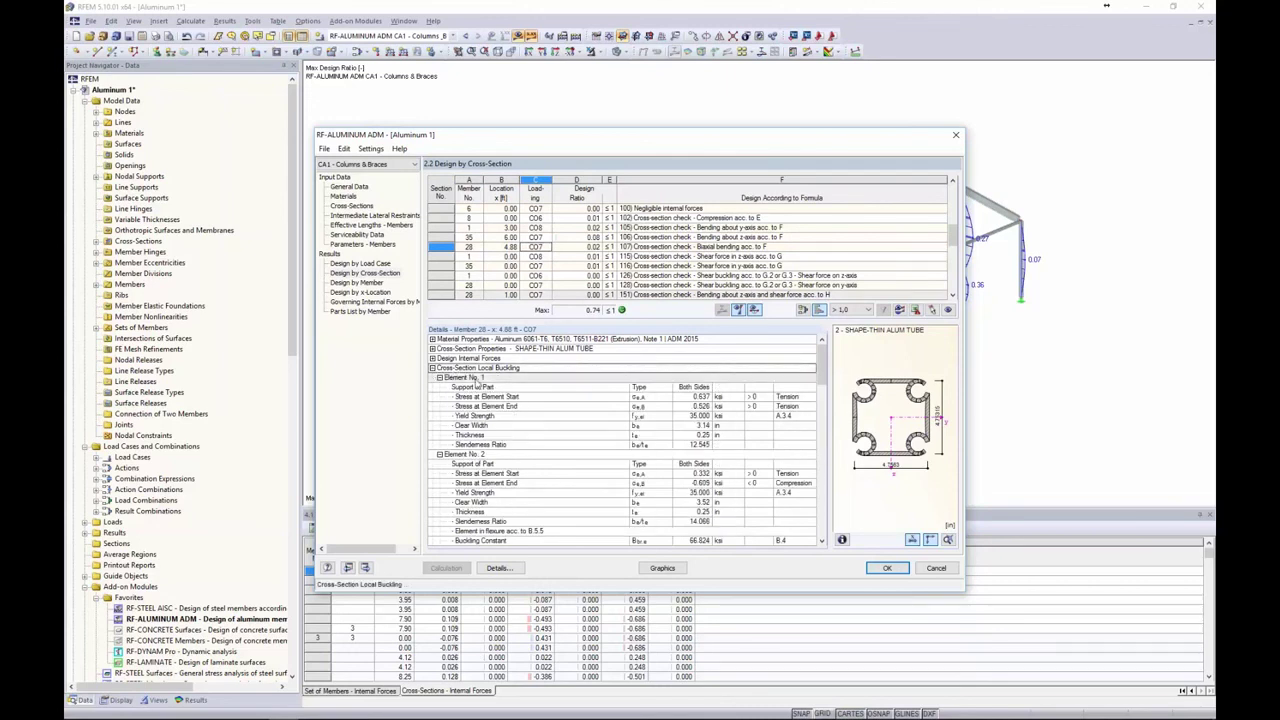
pyautogui.scroll(-7, 478, 383)
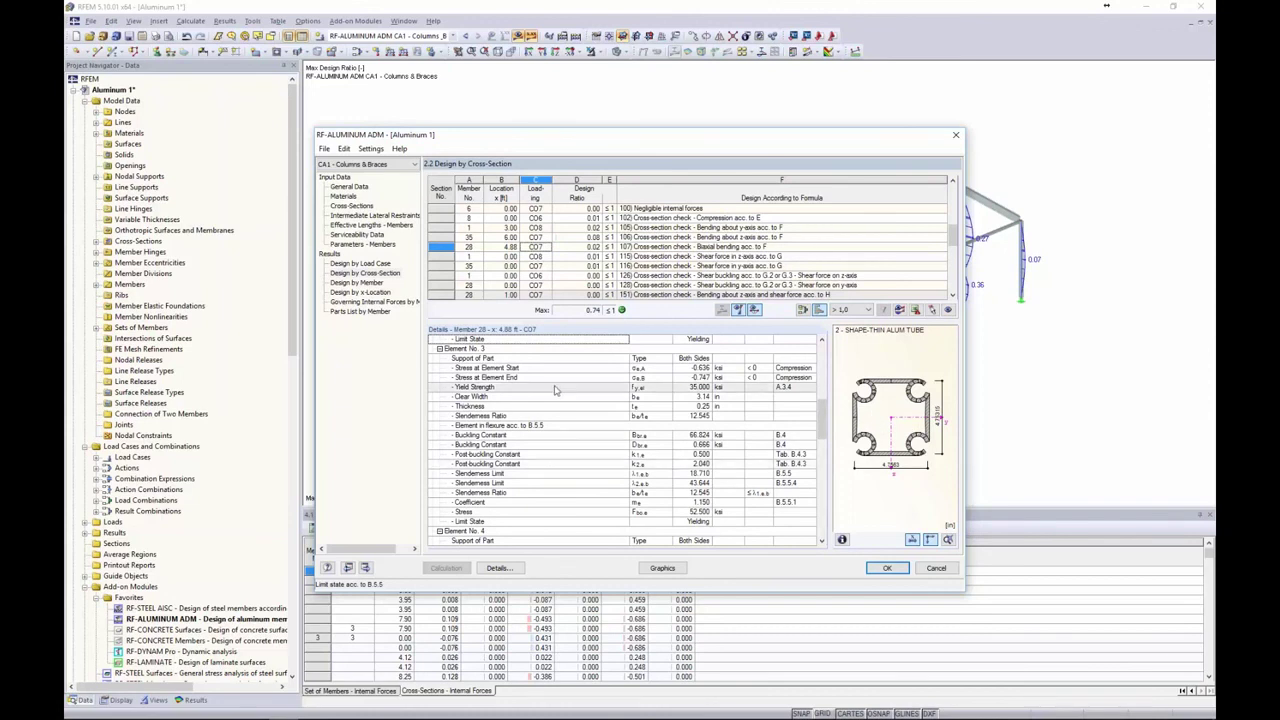
pyautogui.scroll(-2, 590, 265)
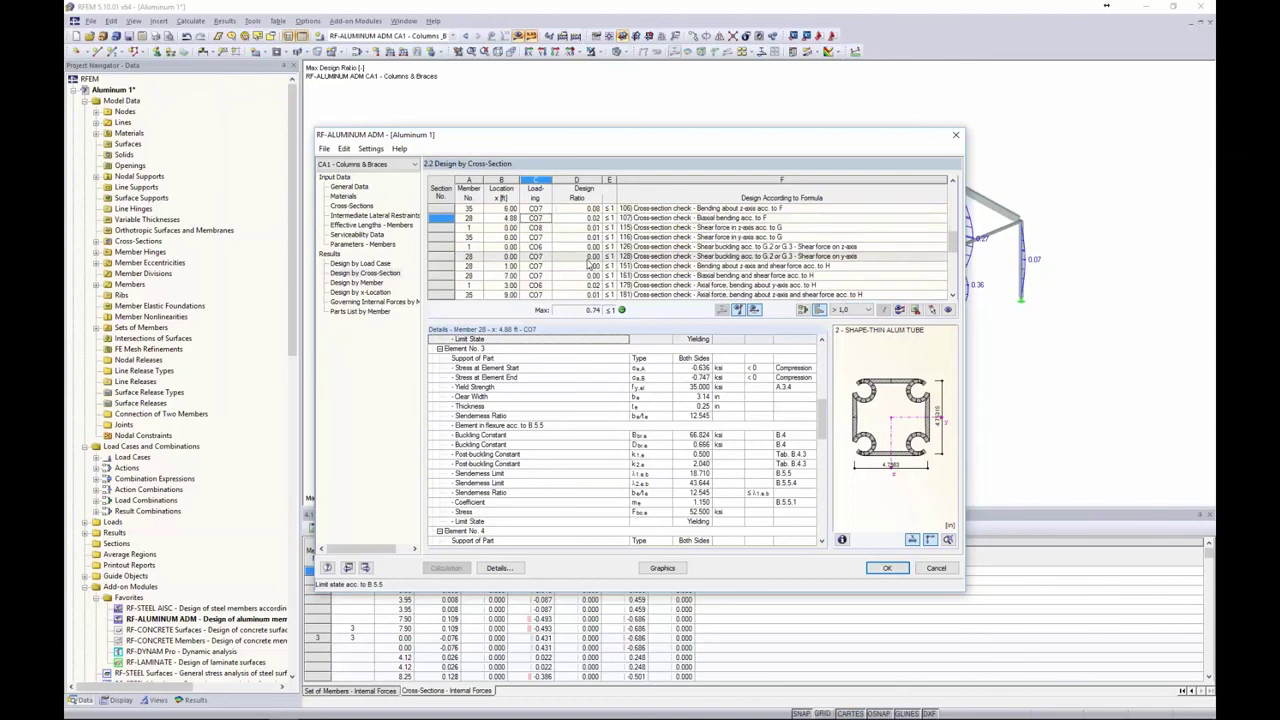
pyautogui.scroll(-3, 590, 265)
# - Review the design by member from member 1 to member 10 while keeping the highlighted members in the model visible
pyautogui.click(368, 283)
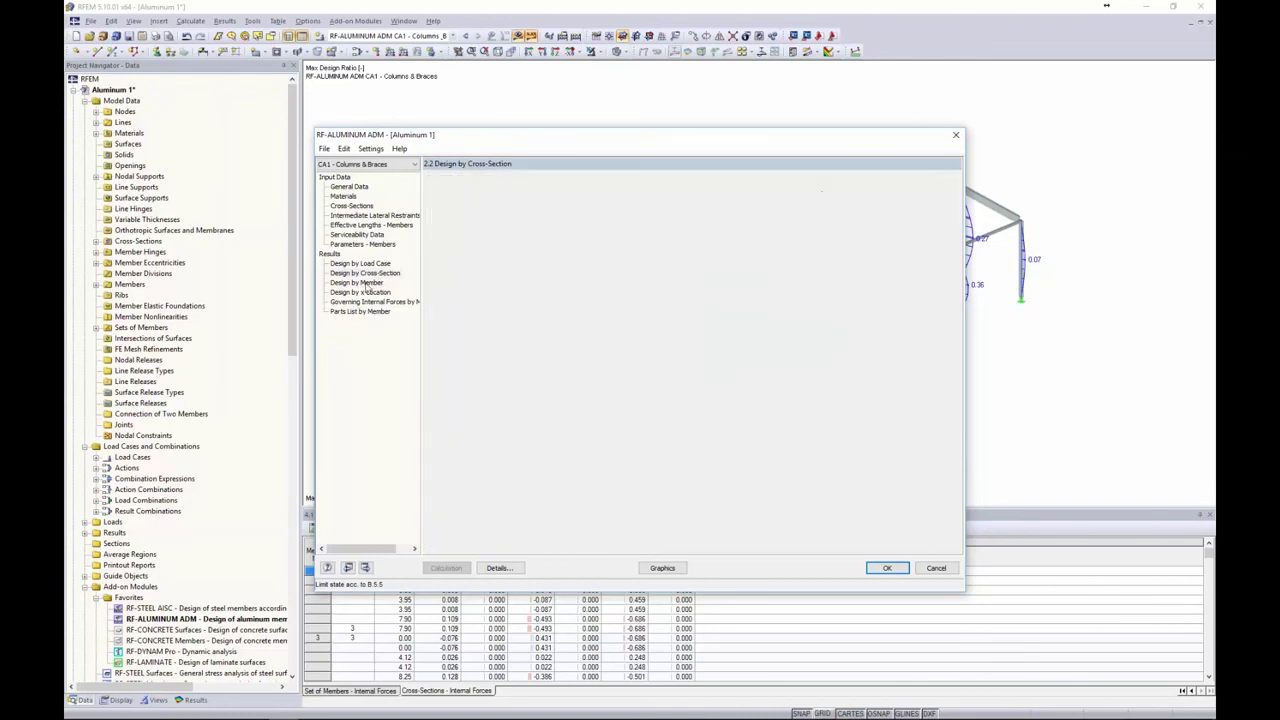
pyautogui.moveTo(543, 140); pyautogui.dragTo(535, 405)
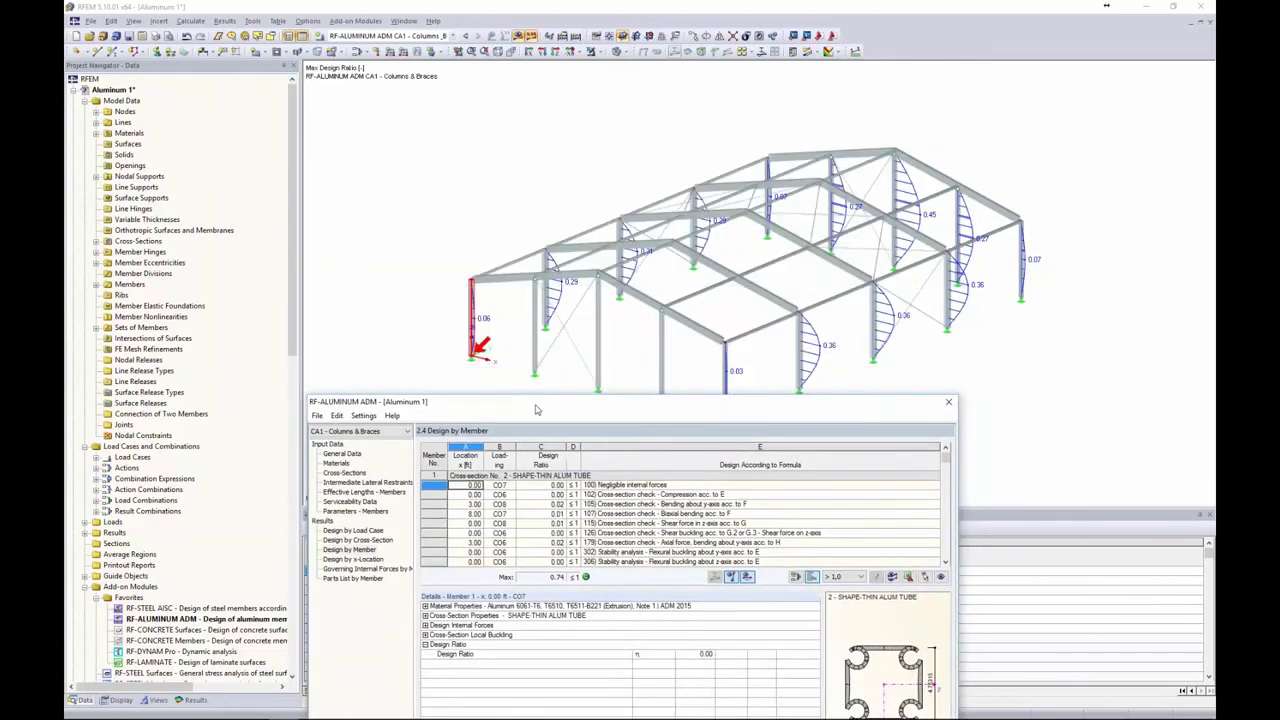
pyautogui.click(612, 514)
pyautogui.scroll(-3, 612, 514)
pyautogui.scroll(-9, 680, 505)
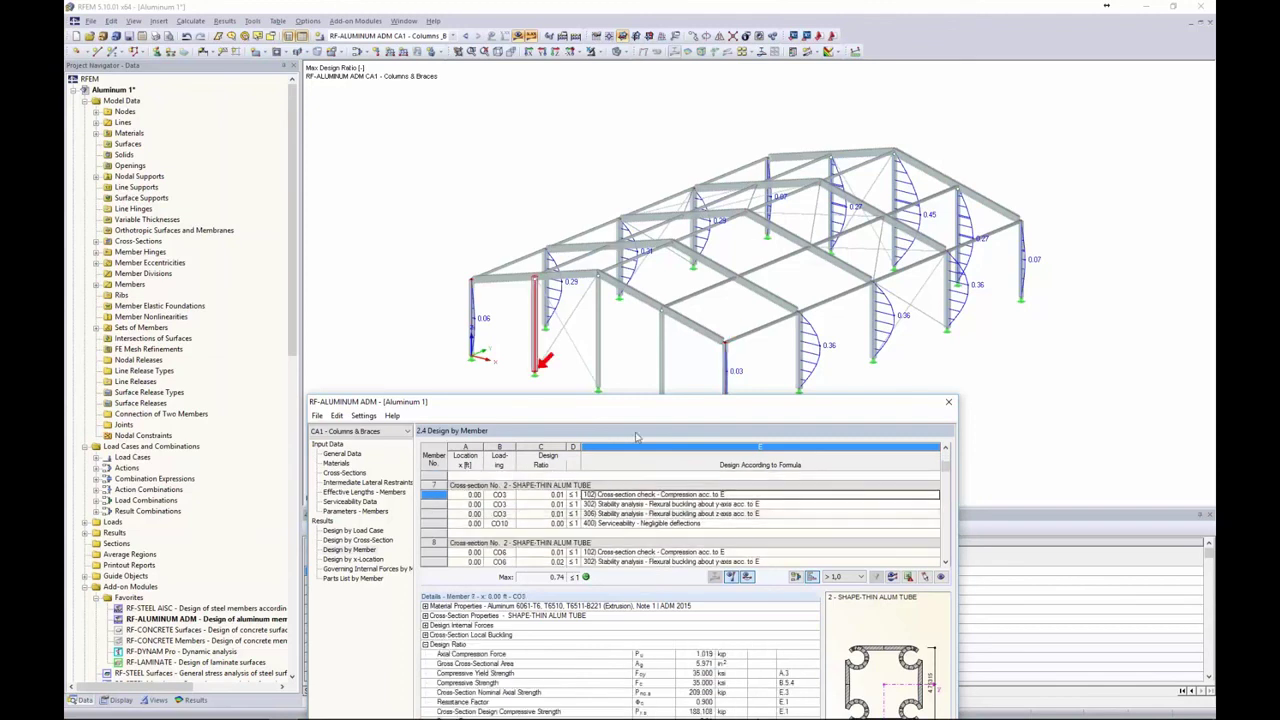
pyautogui.scroll(-3, 639, 438)
pyautogui.scroll(-3, 680, 515)
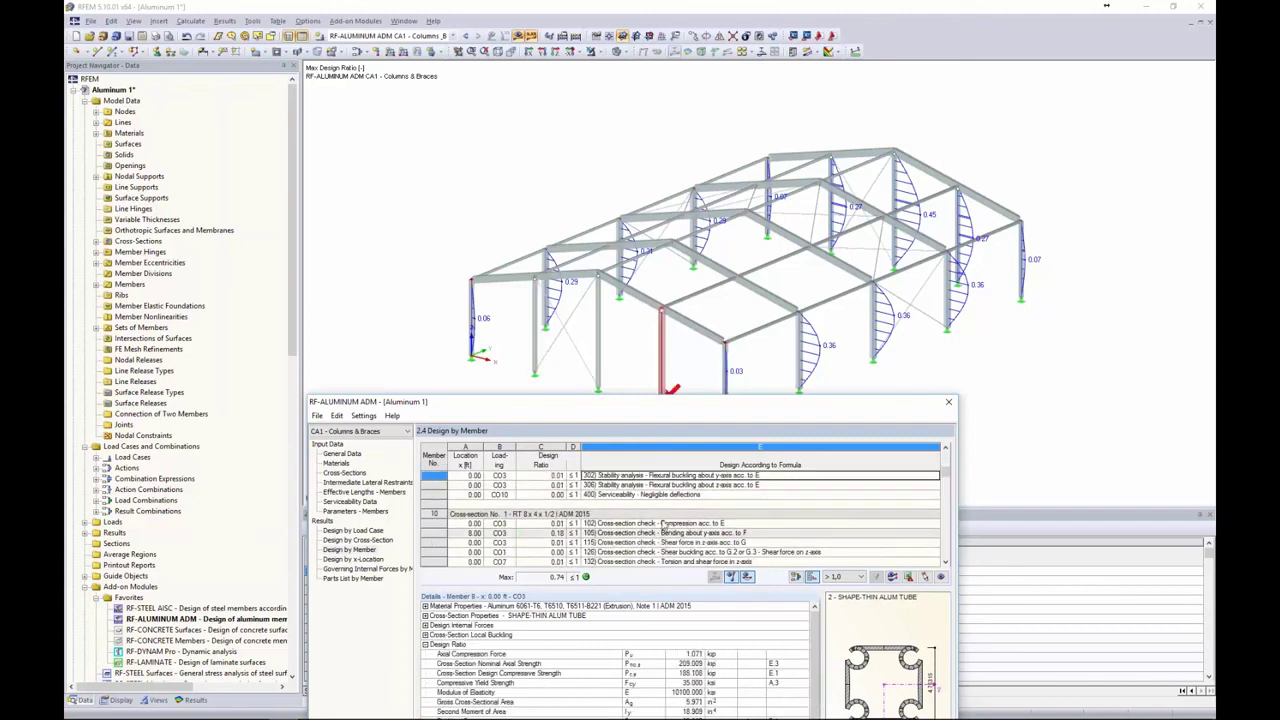
pyautogui.scroll(-3, 680, 515)
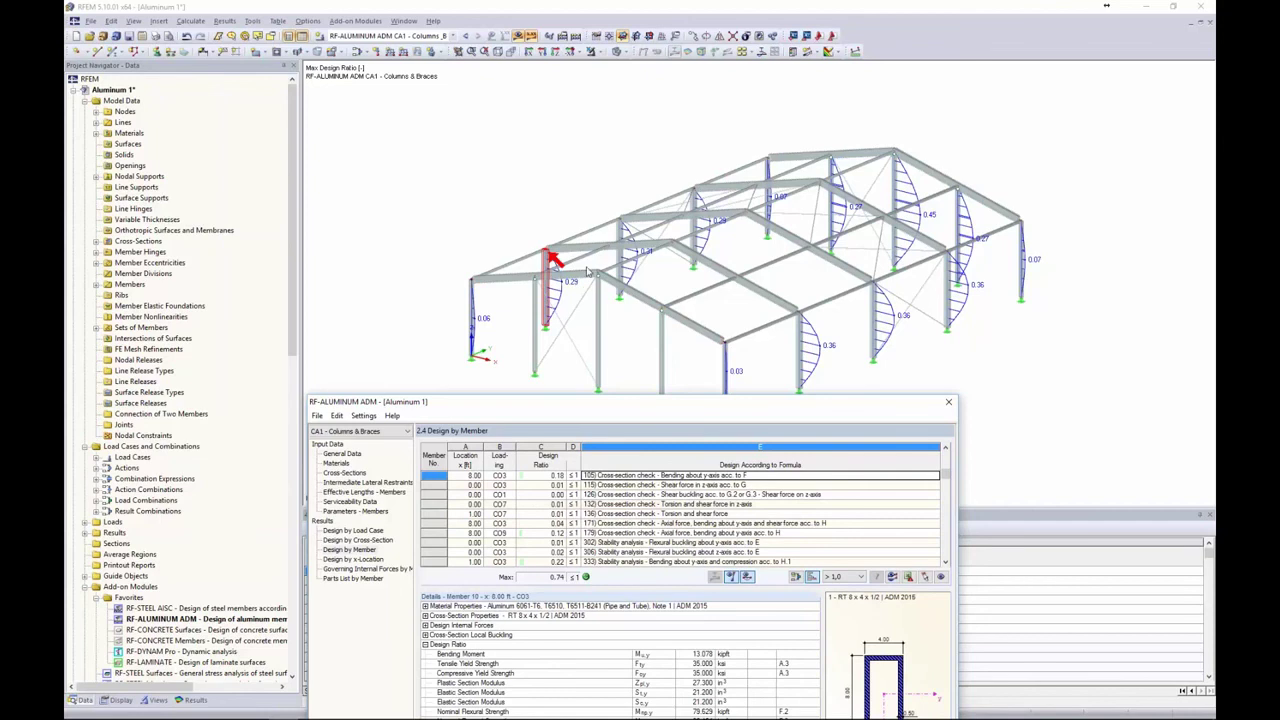
# - Examine member 10's cross-section checks from compression through bending and shear to torsion and shear force, including the ADM references
pyautogui.moveTo(607, 411); pyautogui.dragTo(621, 141)
pyautogui.scroll(1, 631, 211)
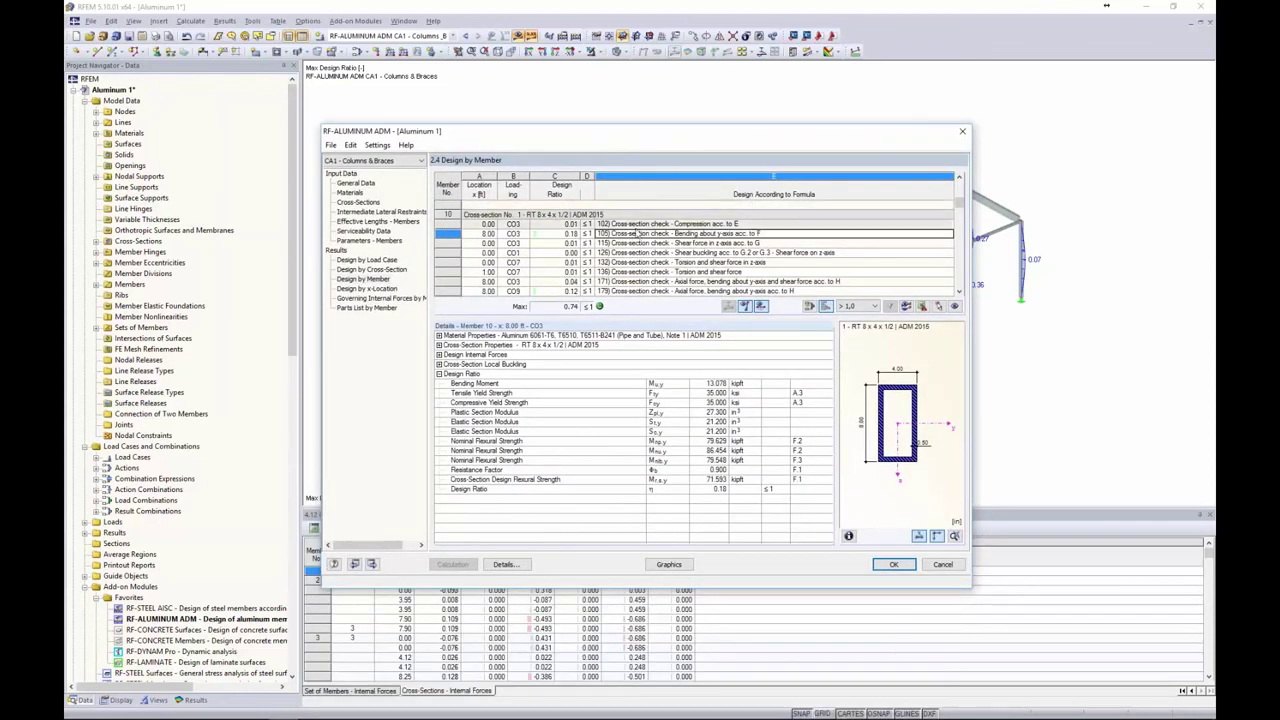
pyautogui.click(636, 224)
pyautogui.click(638, 233)
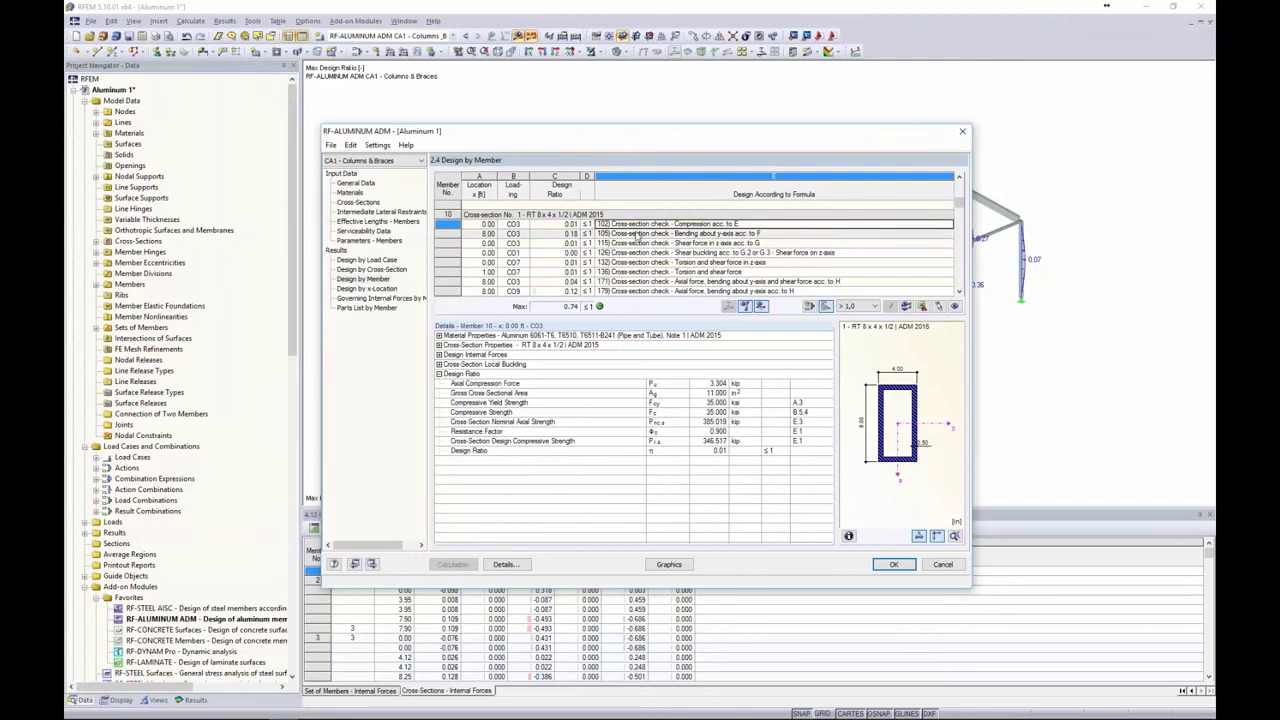
pyautogui.click(639, 243)
pyautogui.click(640, 252)
pyautogui.click(641, 262)
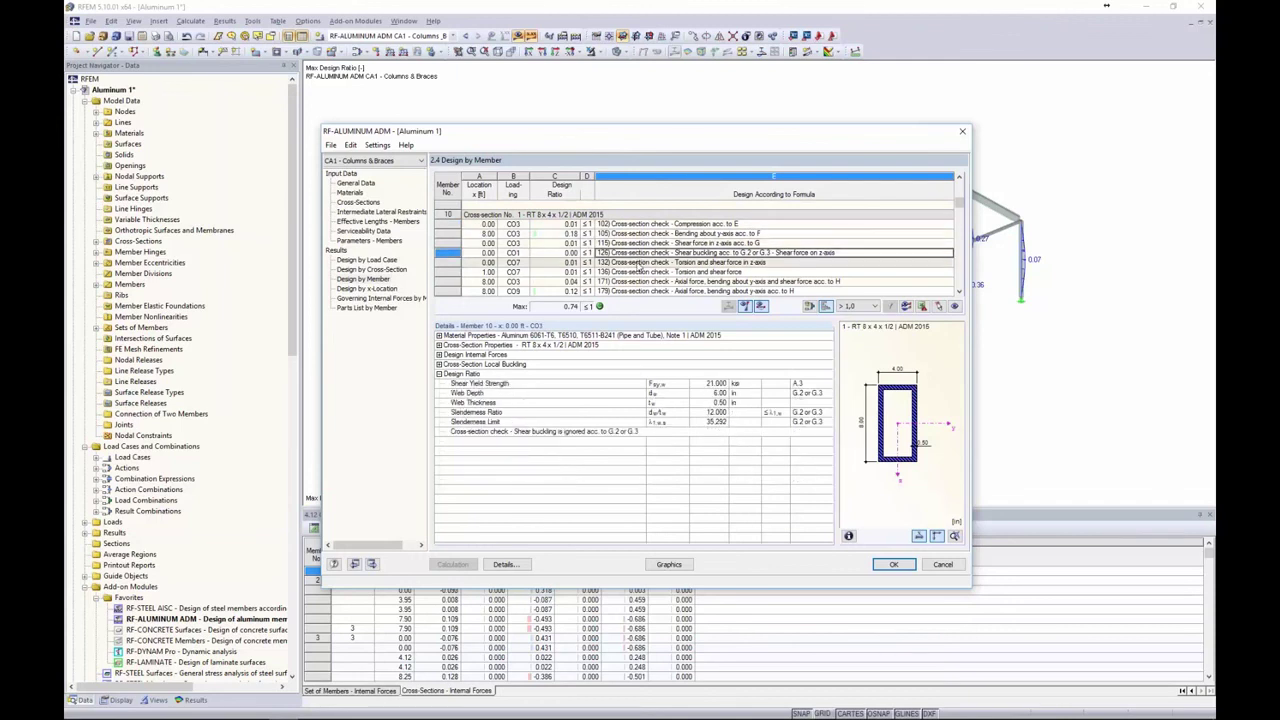
pyautogui.click(650, 271)
pyautogui.moveTo(834, 378); pyautogui.dragTo(814, 420)
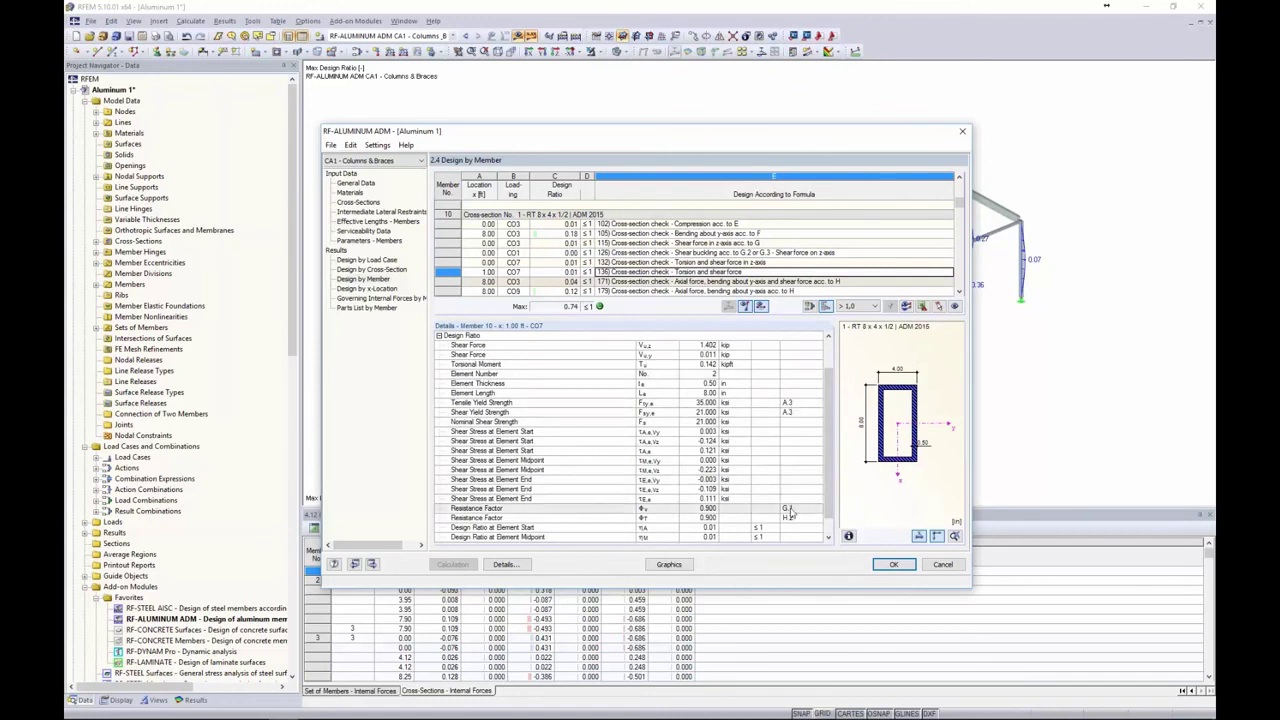
pyautogui.scroll(2, 795, 430)
# - Read the flange and web local buckling details of member 10's torsion and shear force check
pyautogui.click(438, 364)
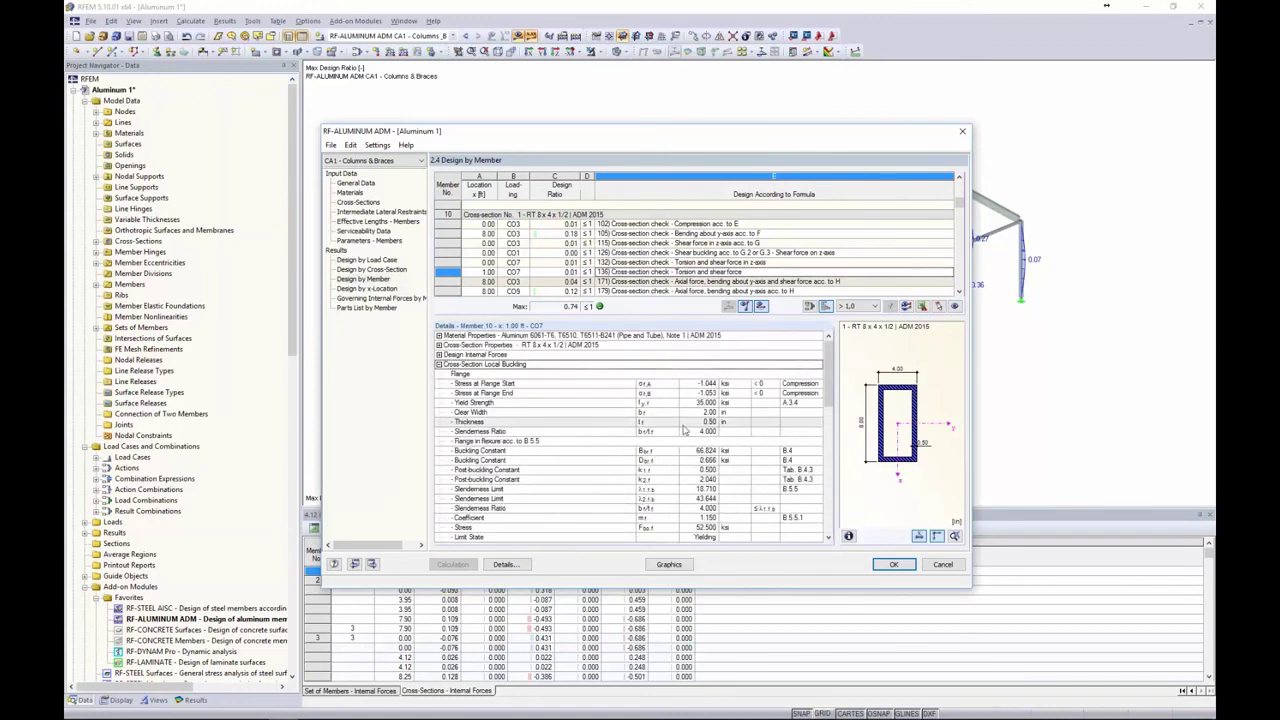
pyautogui.scroll(-5, 730, 410)
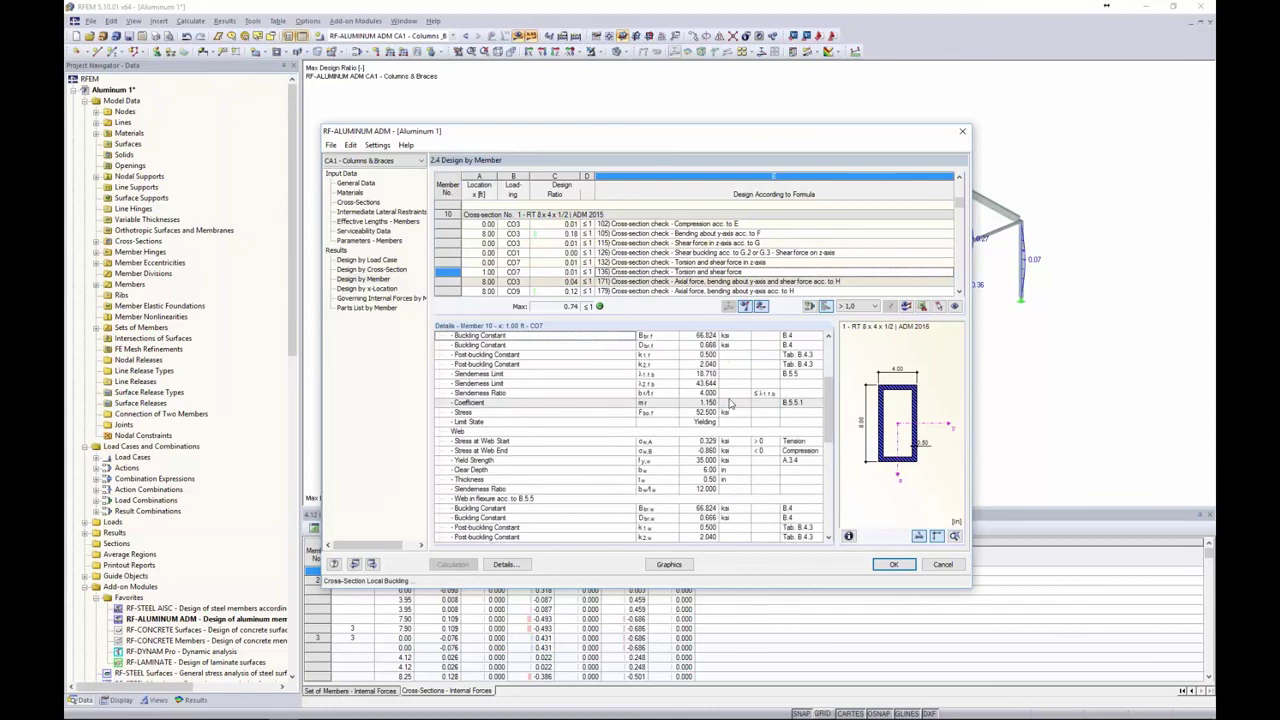
pyautogui.scroll(-5, 730, 405)
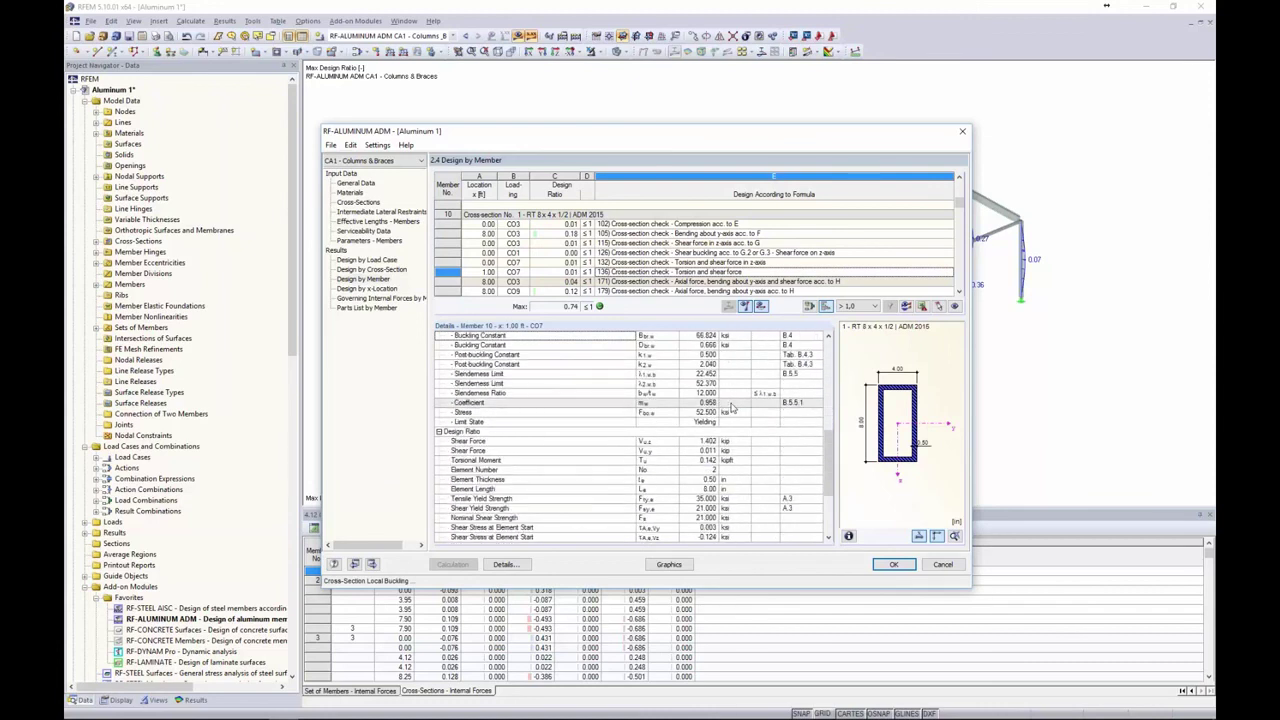
pyautogui.scroll(-1, 731, 407)
pyautogui.press('Up')
pyautogui.press('Up')
pyautogui.press('Up')
pyautogui.press('Up')
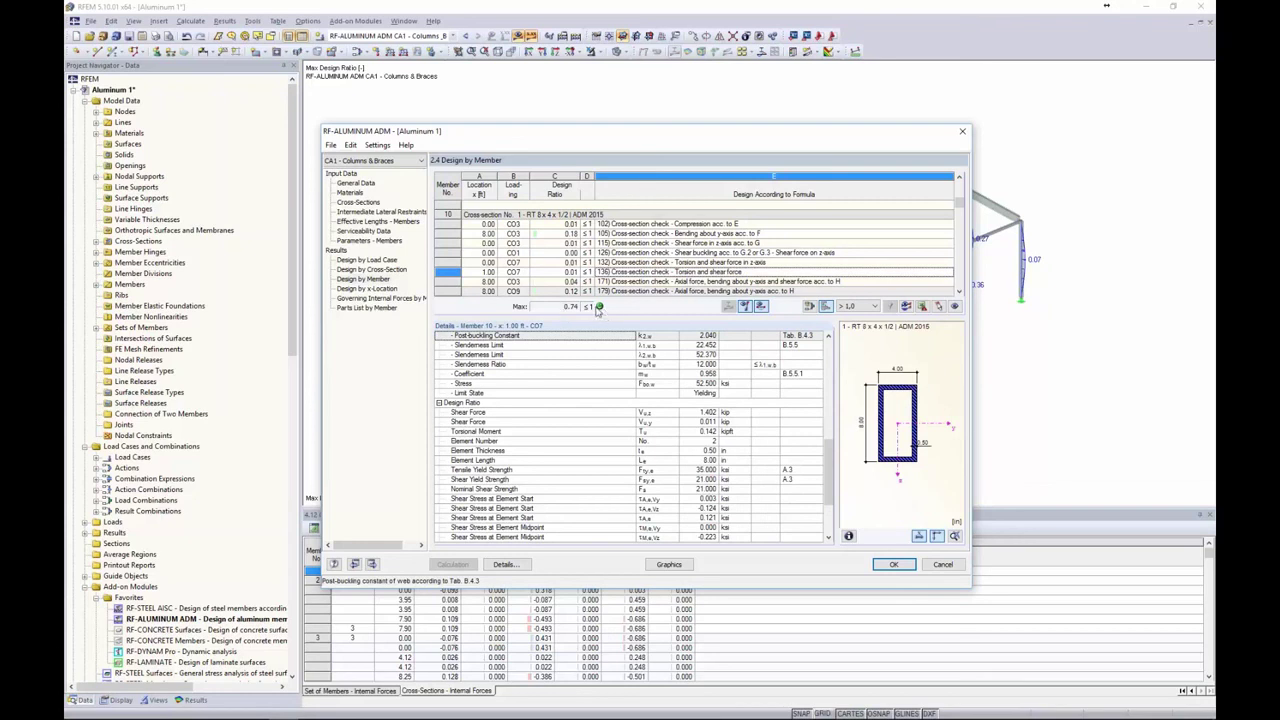
# - Review the parts list by member, then display the design ratios on the model with the limit state result options
pyautogui.click(370, 308)
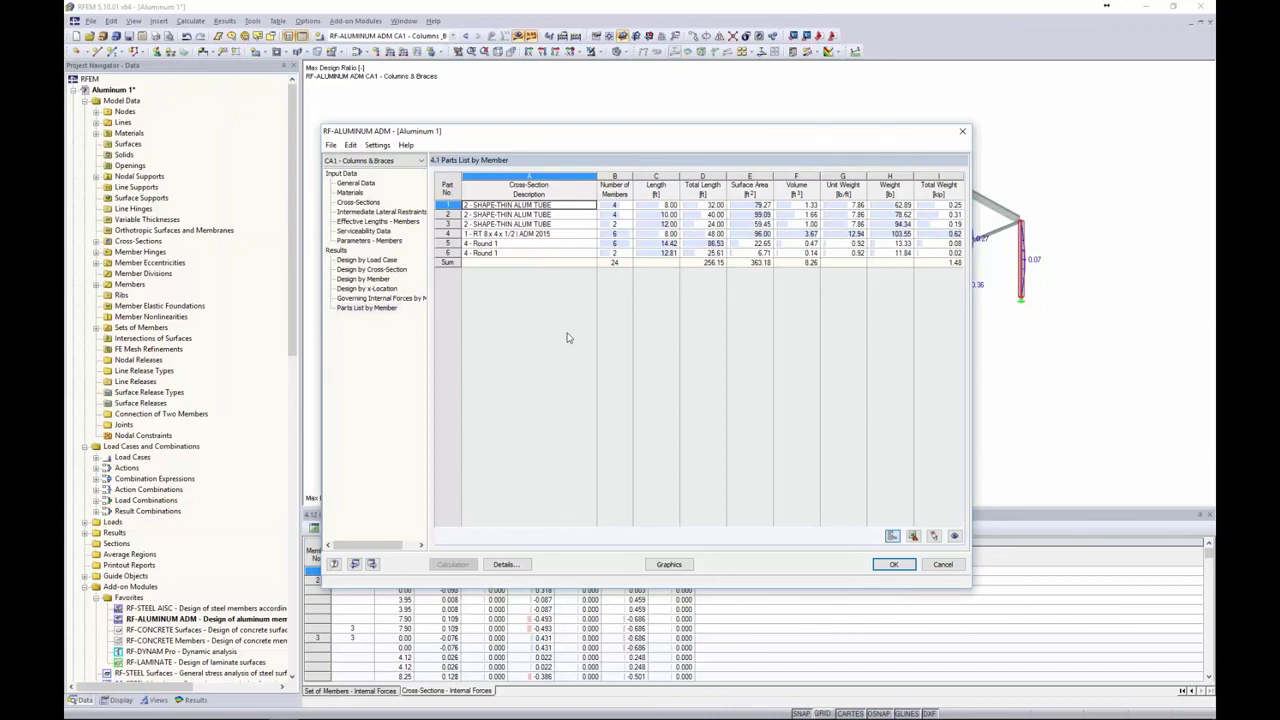
pyautogui.click(669, 564)
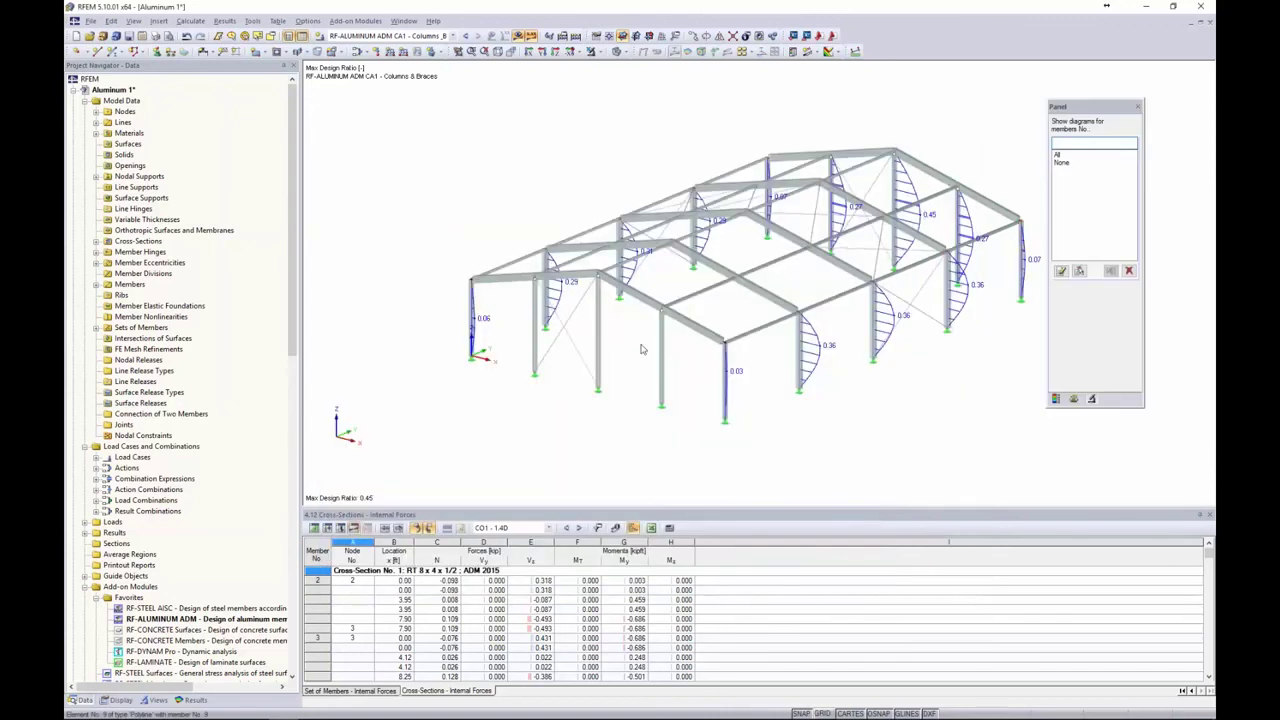
pyautogui.click(195, 700)
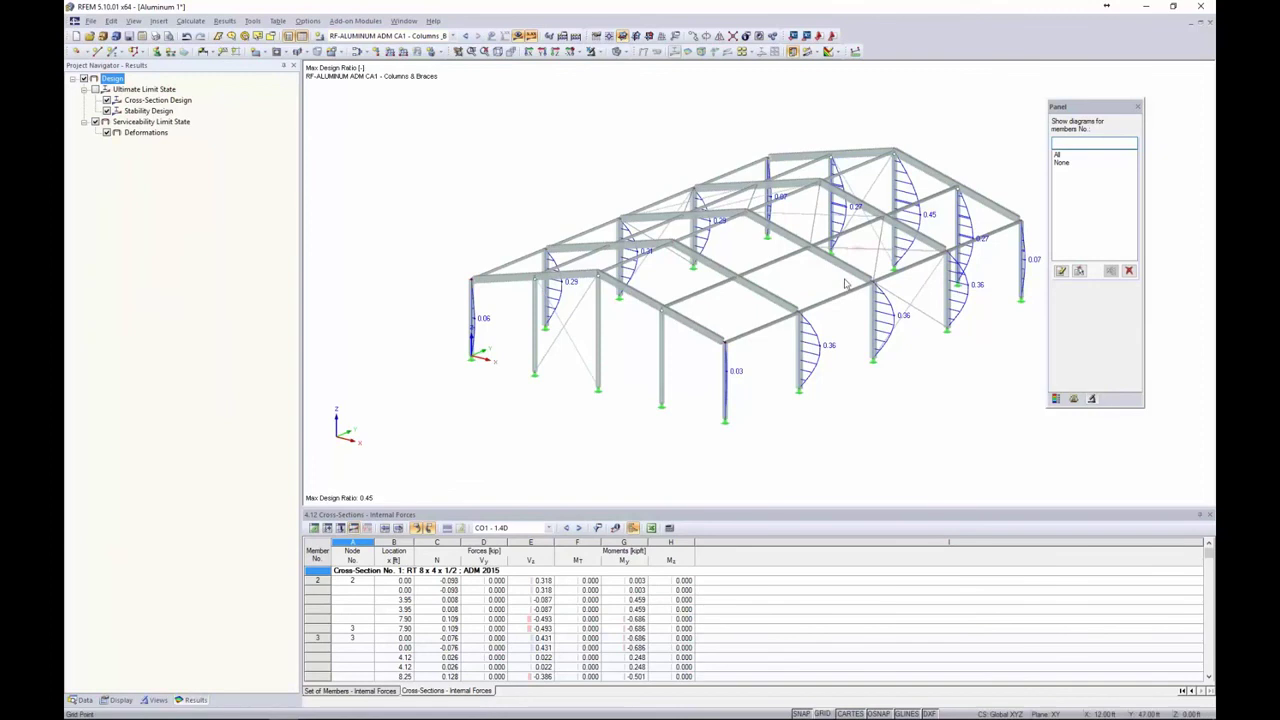
pyautogui.moveTo(546, 222); pyautogui.dragTo(464, 212, button='middle')
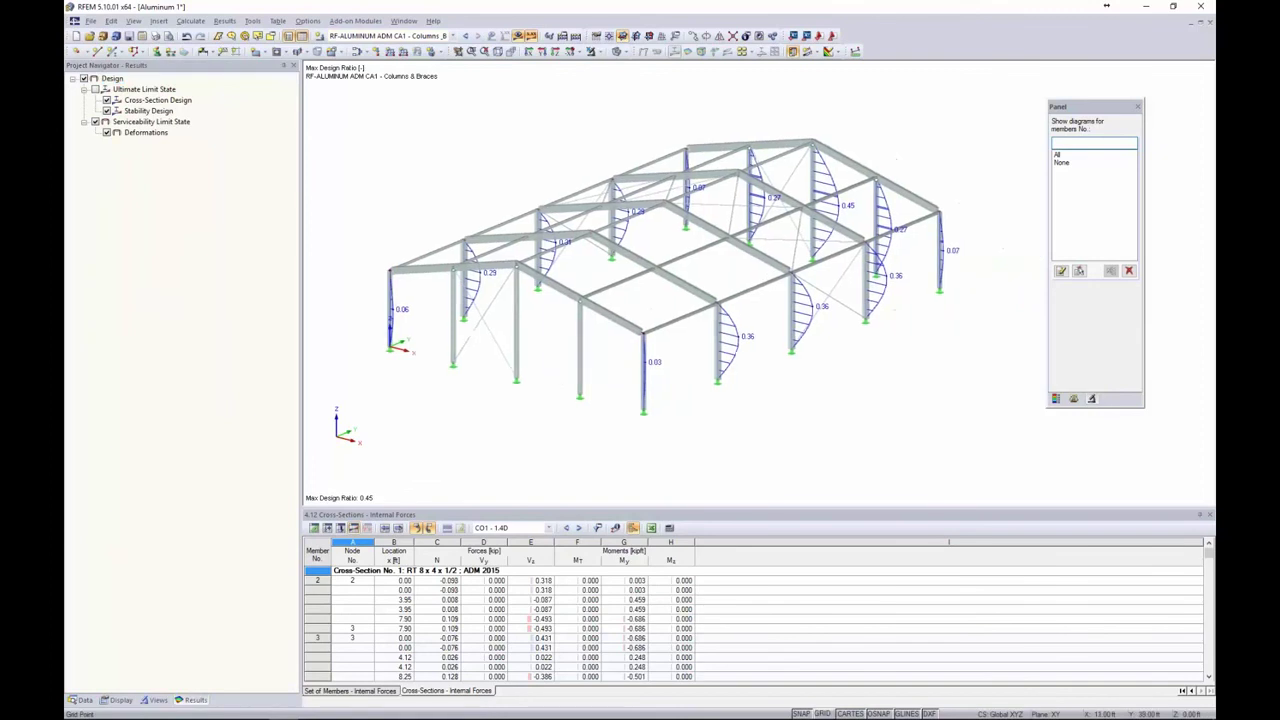
# - Switch the displayed design ratios from serviceability to ultimate limit state, and turn the results display off
pyautogui.click(95, 89)
pyautogui.click(95, 121)
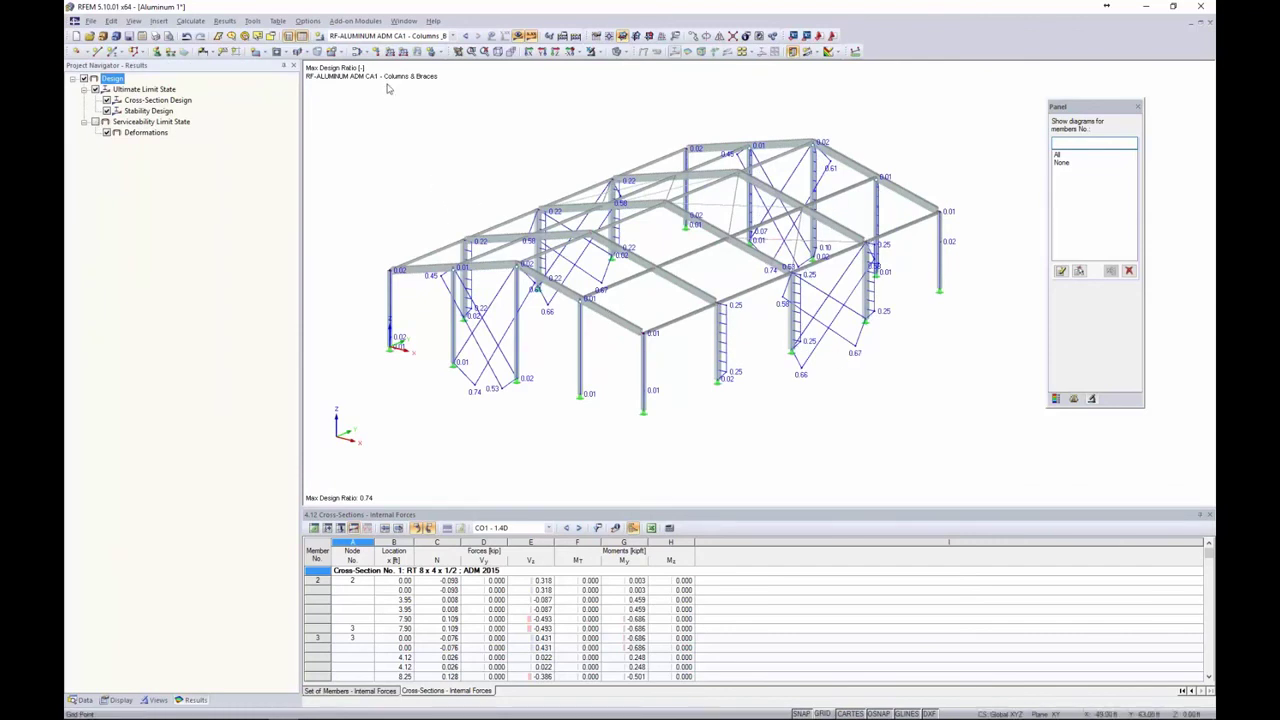
pyautogui.click(518, 36)
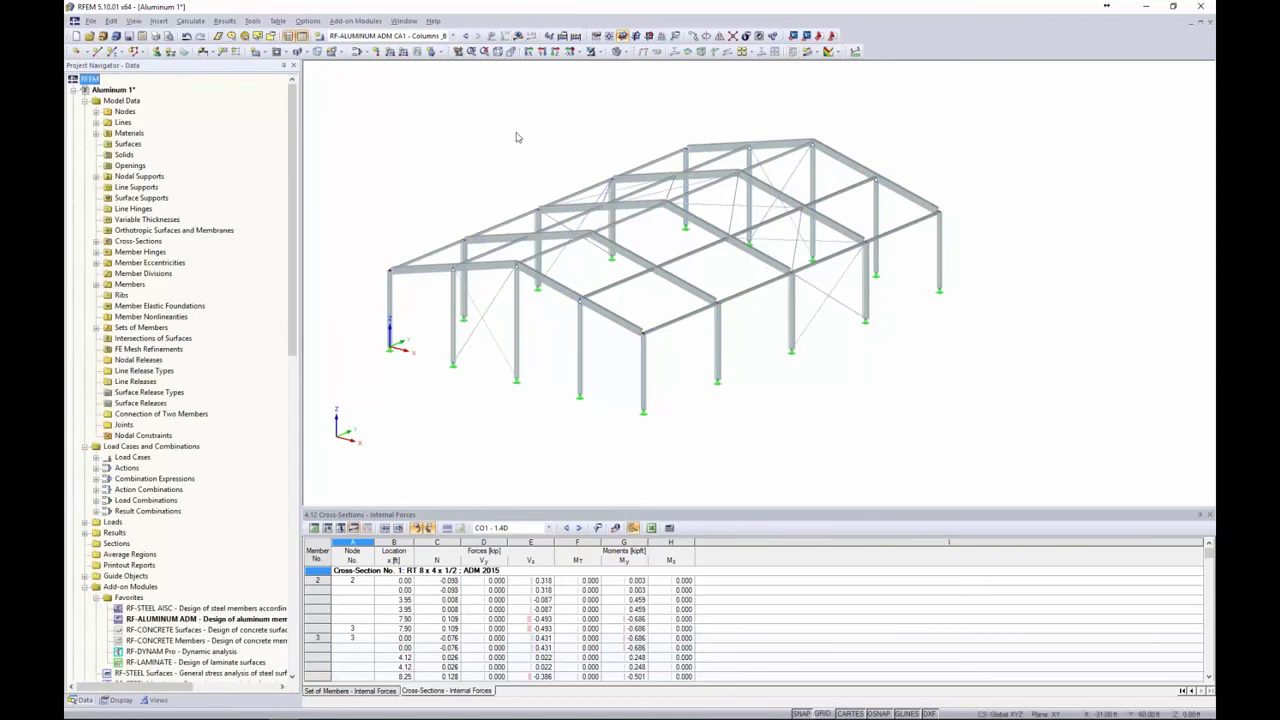
# - Reopen the RF-ALUMINUM ADM module and create design case 2 with the description Rafters
pyautogui.click(356, 21)
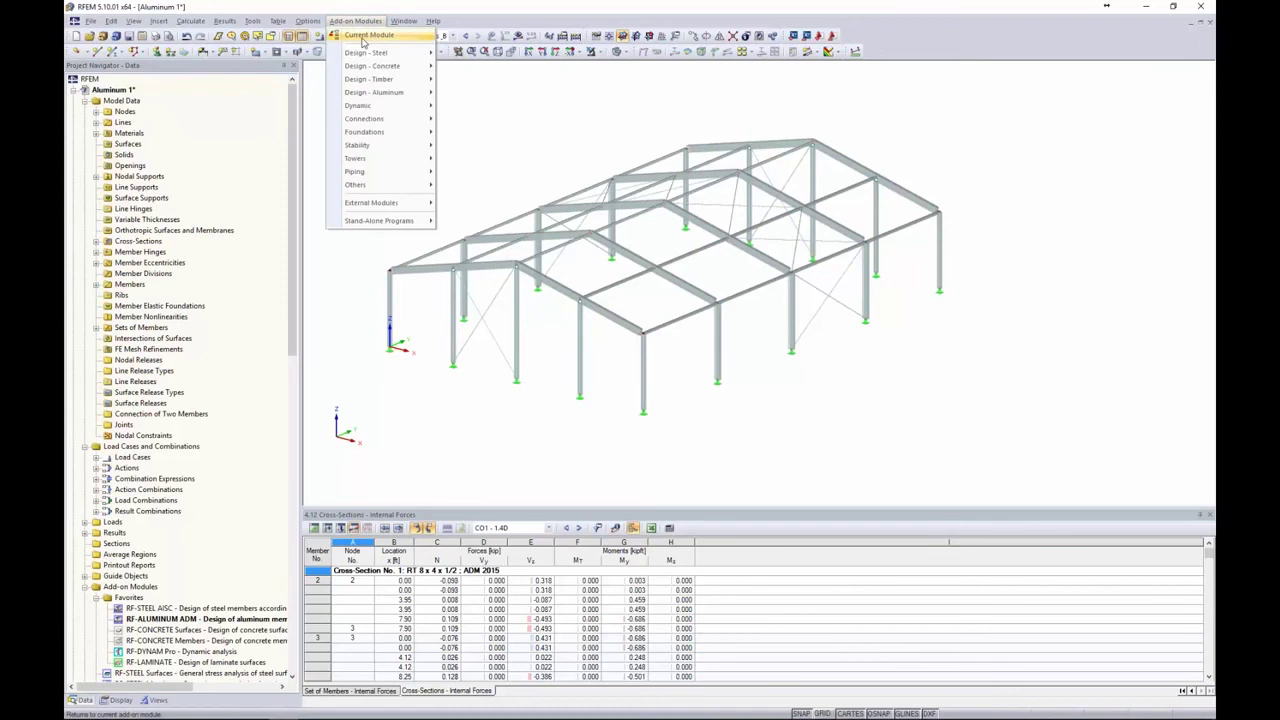
pyautogui.click(365, 41)
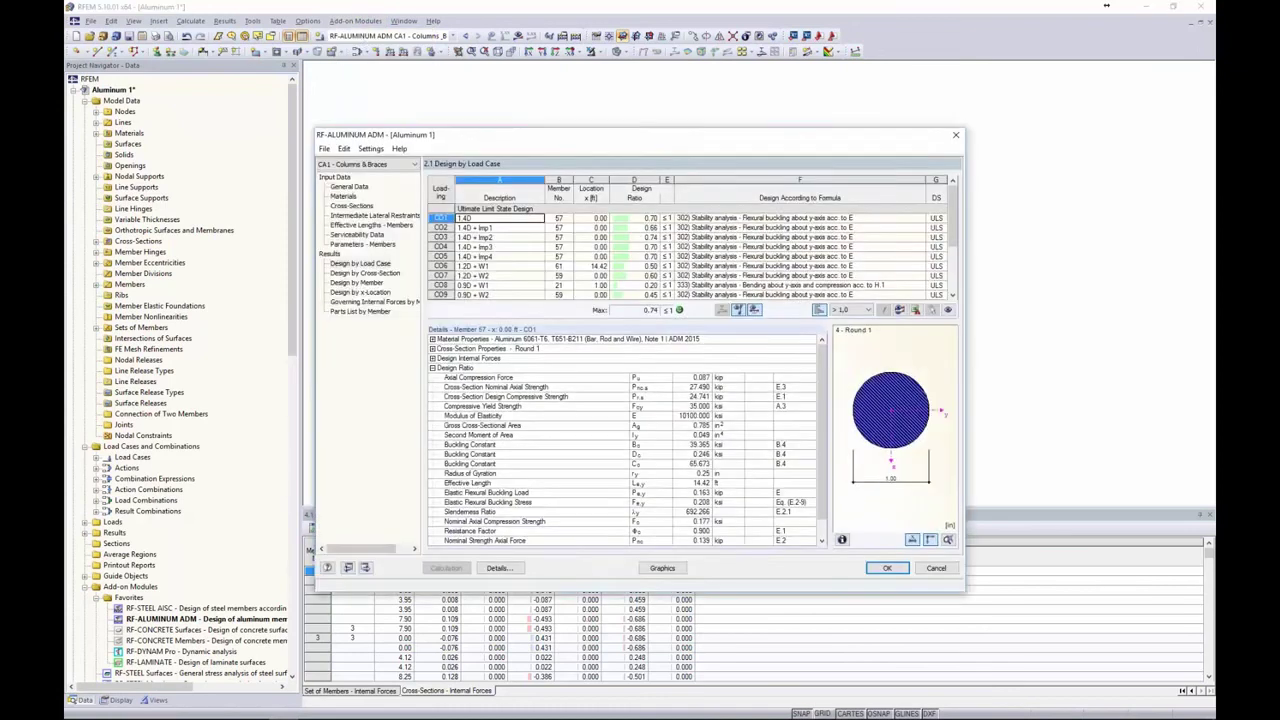
pyautogui.moveTo(511, 128); pyautogui.dragTo(583, 98)
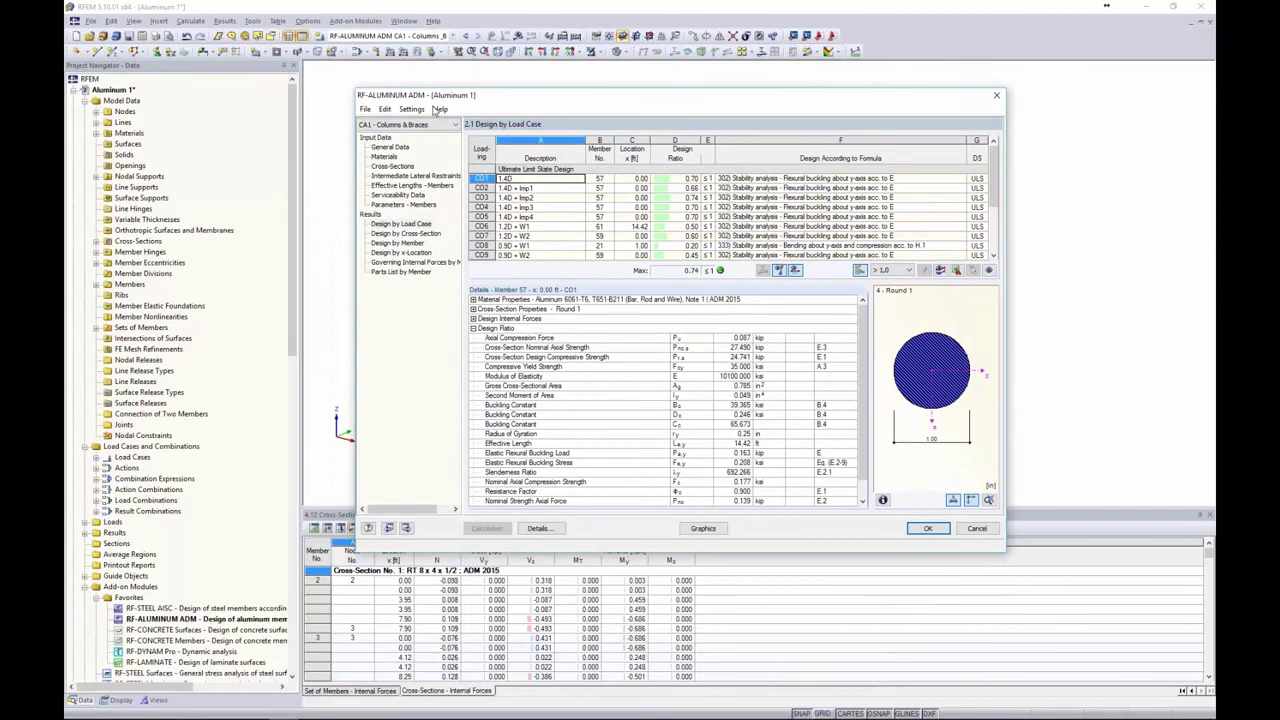
pyautogui.click(365, 108)
pyautogui.click(355, 122)
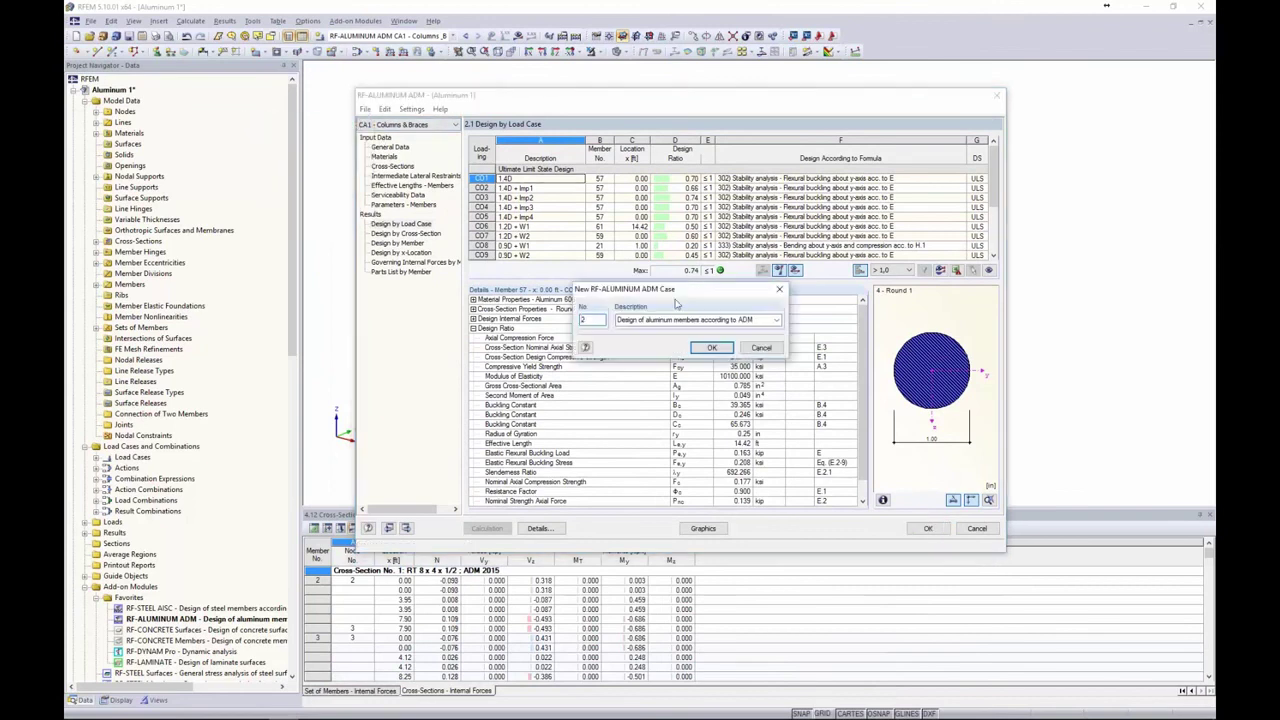
pyautogui.tripleClick(757, 319)
pyautogui.write('Rafters')
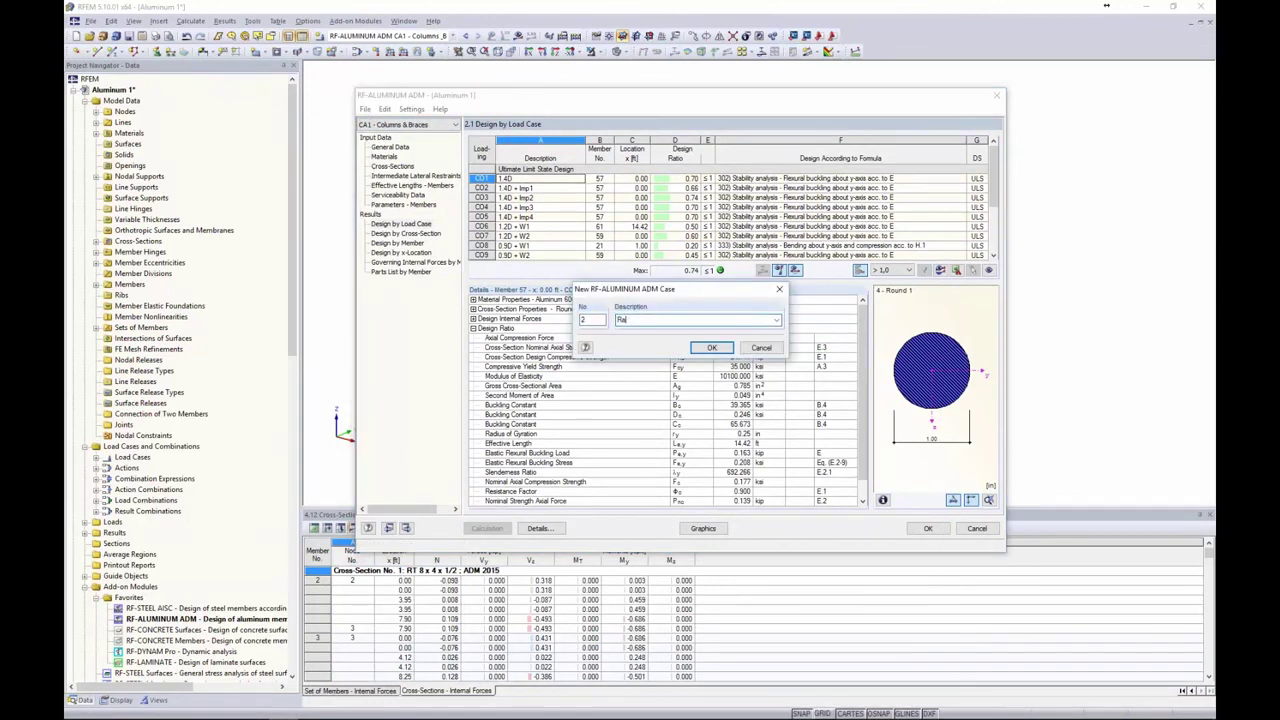
pyautogui.click(711, 347)
pyautogui.click(407, 125)
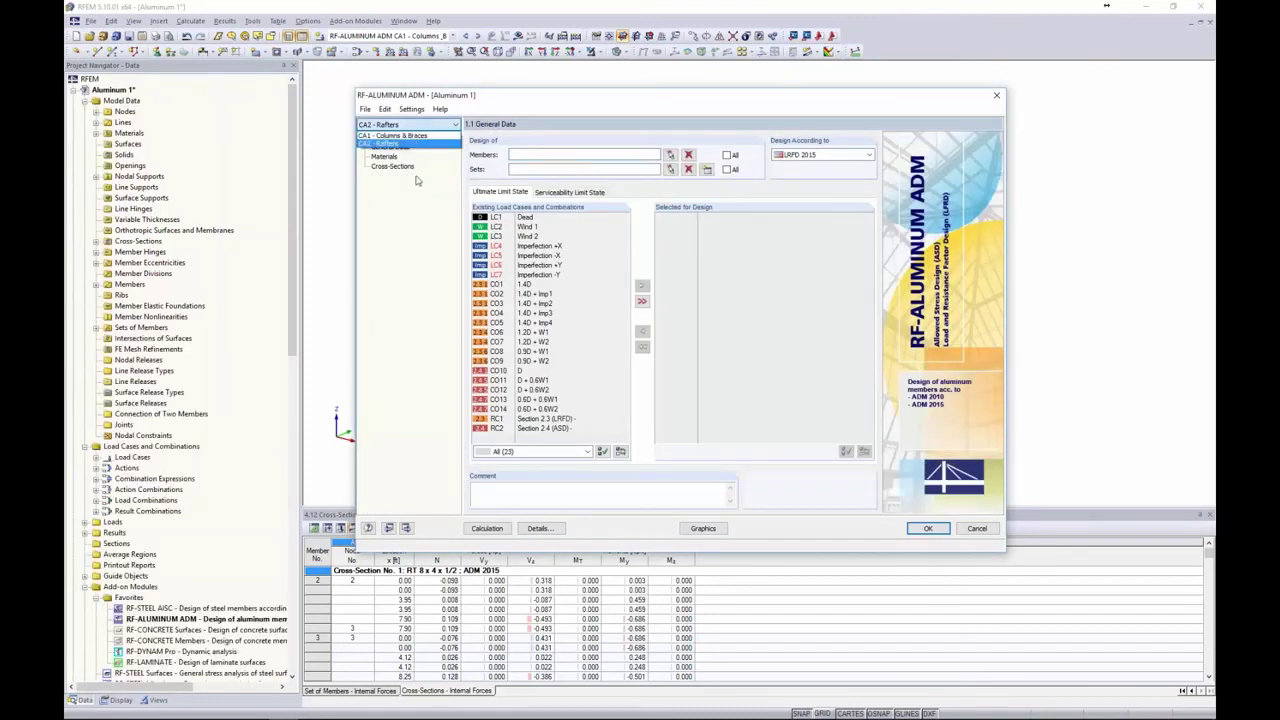
pyautogui.click(419, 205)
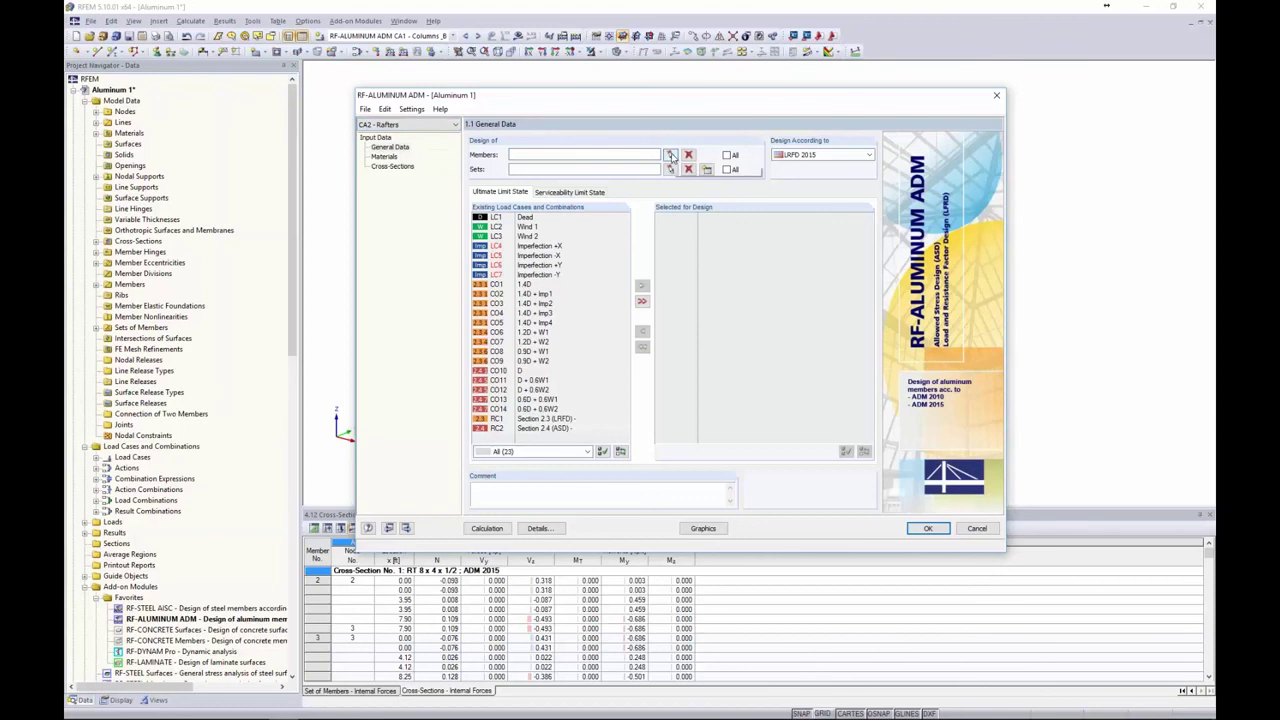
# - Pick the four rafter members 11 to 14 of the second frame in the model for design
pyautogui.click(670, 155)
pyautogui.click(509, 237)
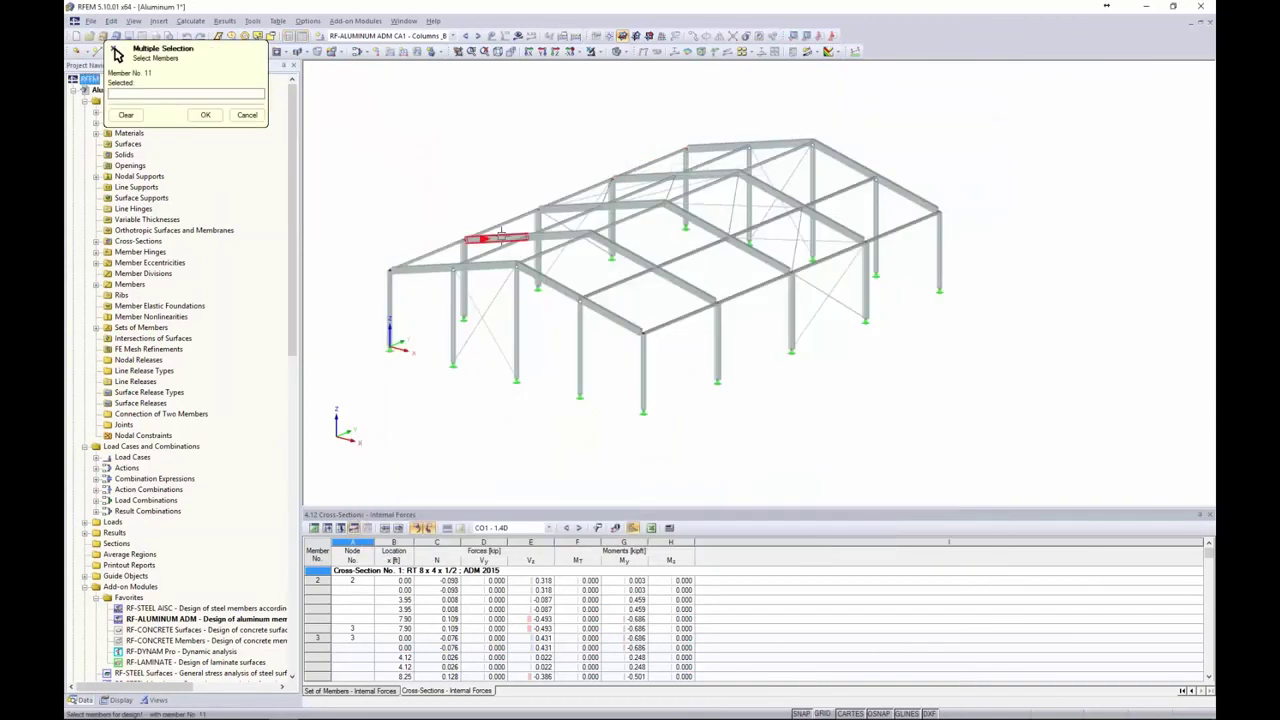
pyautogui.click(565, 236)
pyautogui.click(626, 253)
pyautogui.click(680, 283)
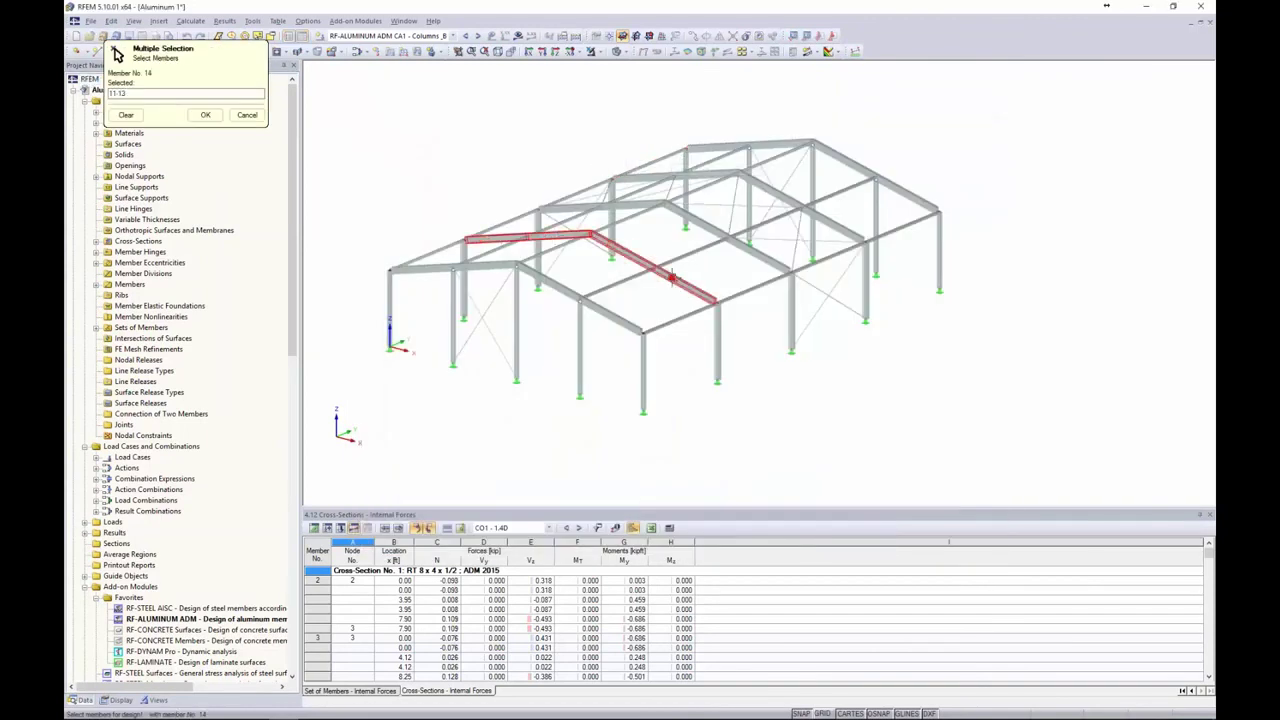
pyautogui.click(205, 114)
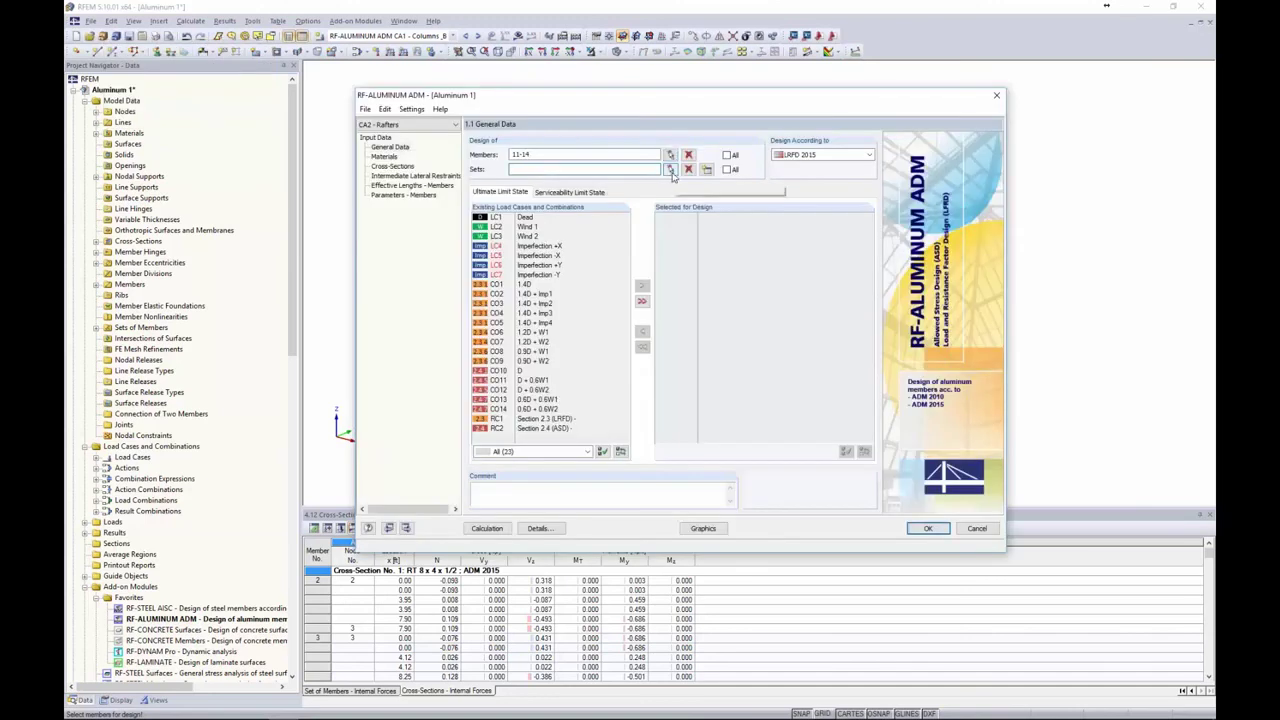
# - Pick rafter set of members 3 on the middle frame in the model for design
pyautogui.click(670, 170)
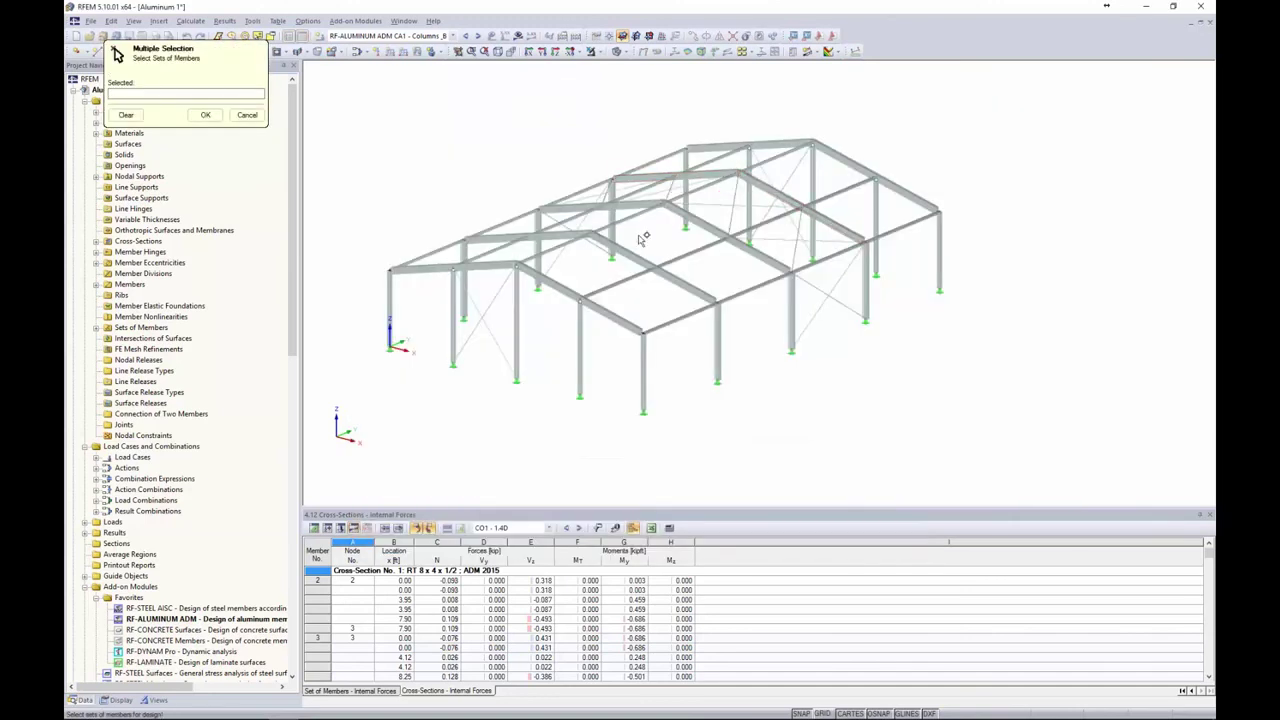
pyautogui.moveTo(684, 218); pyautogui.dragTo(644, 240, button='middle')
pyautogui.scroll(2, 646, 237)
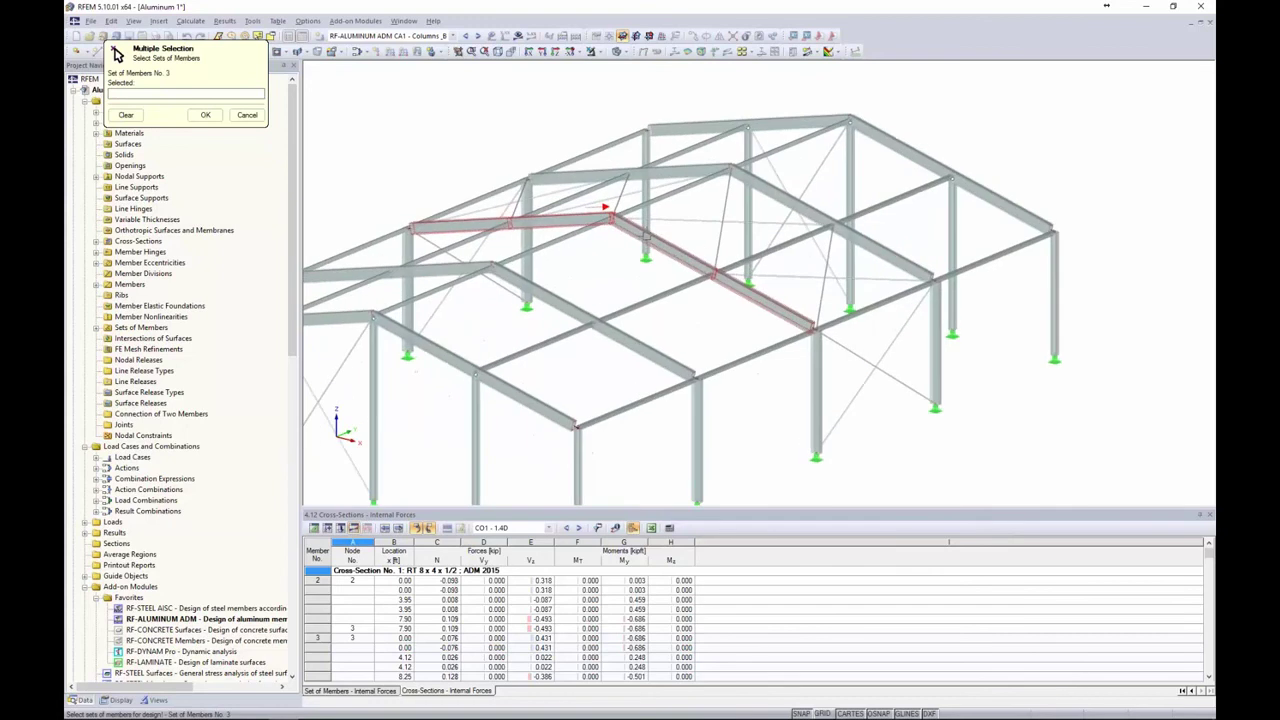
pyautogui.scroll(2, 646, 237)
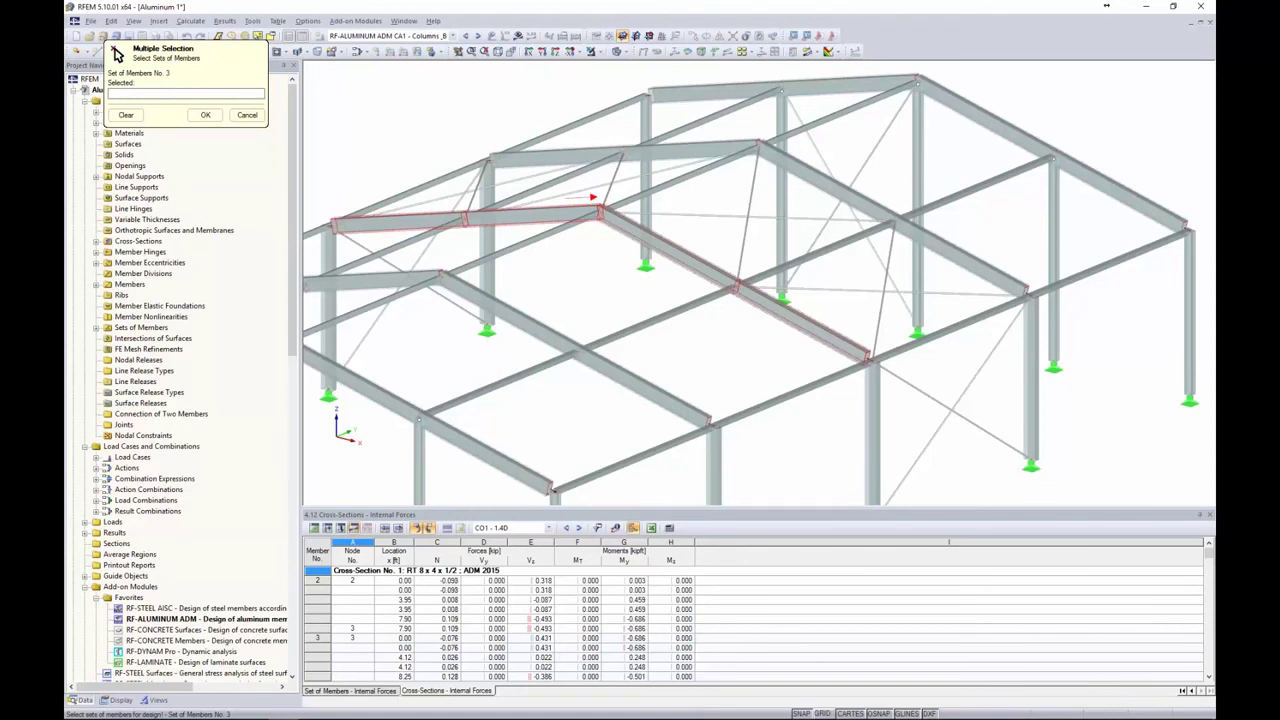
pyautogui.click(525, 219)
pyautogui.click(205, 115)
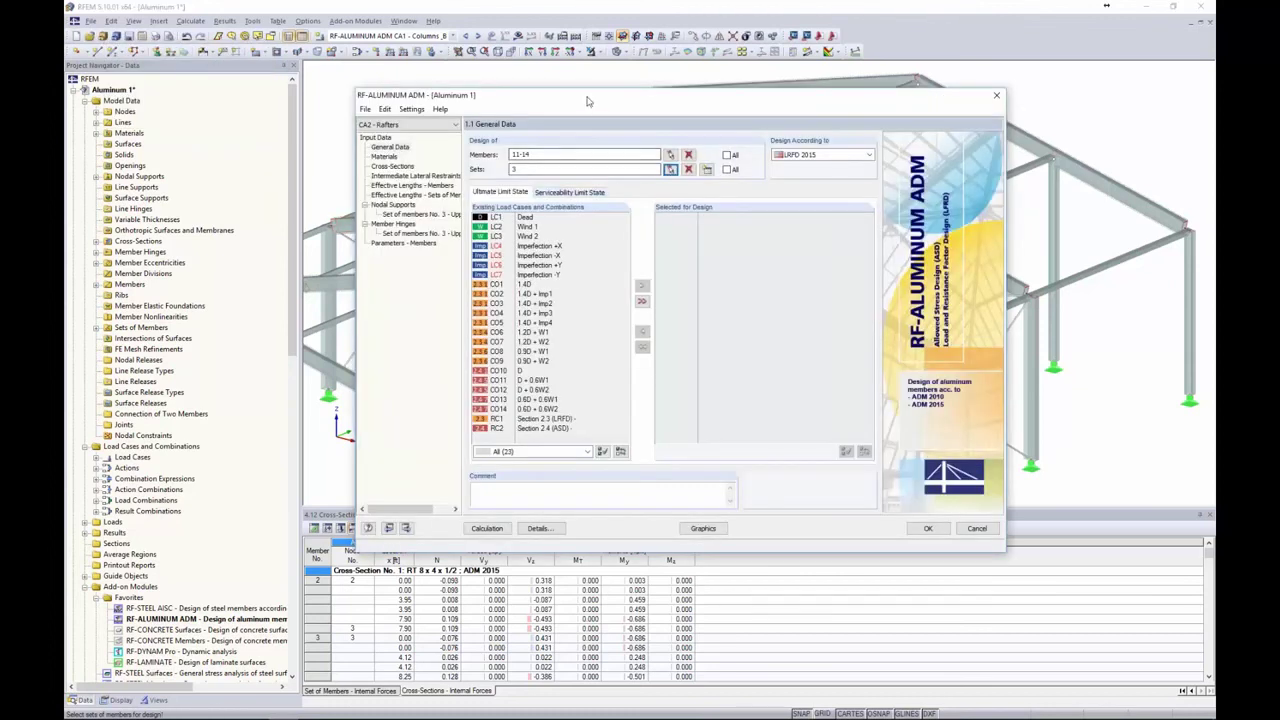
pyautogui.moveTo(588, 101); pyautogui.dragTo(650, 114)
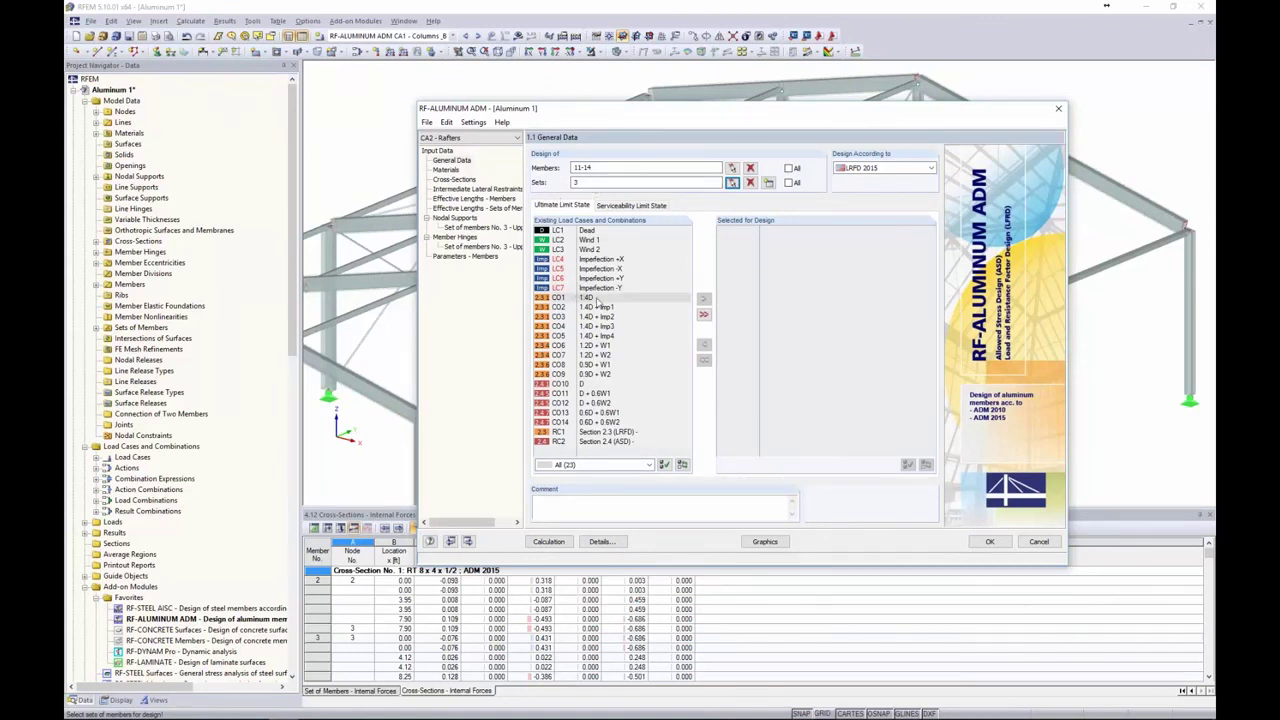
# - Assign load combinations CO1 to CO9 to the ultimate limit state design and CO10 to CO14 to the serviceability design
pyautogui.moveTo(597, 300); pyautogui.dragTo(596, 375)
pyautogui.click(703, 300)
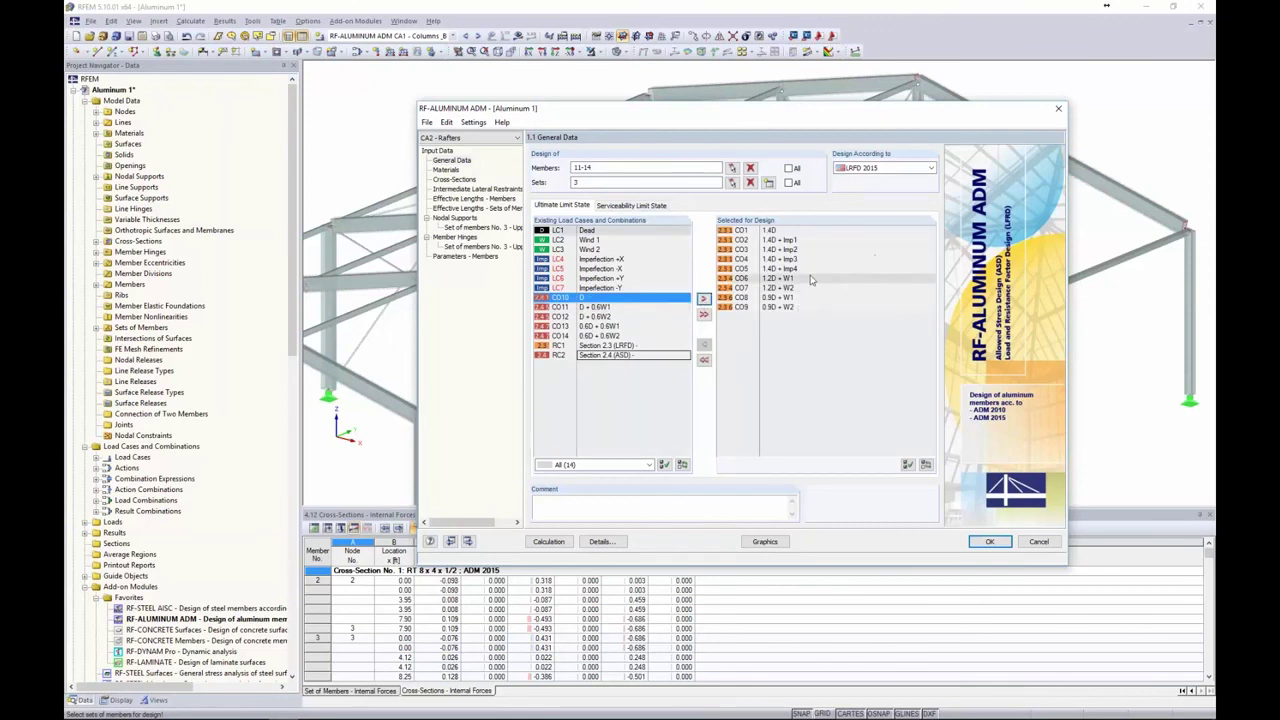
pyautogui.click(618, 205)
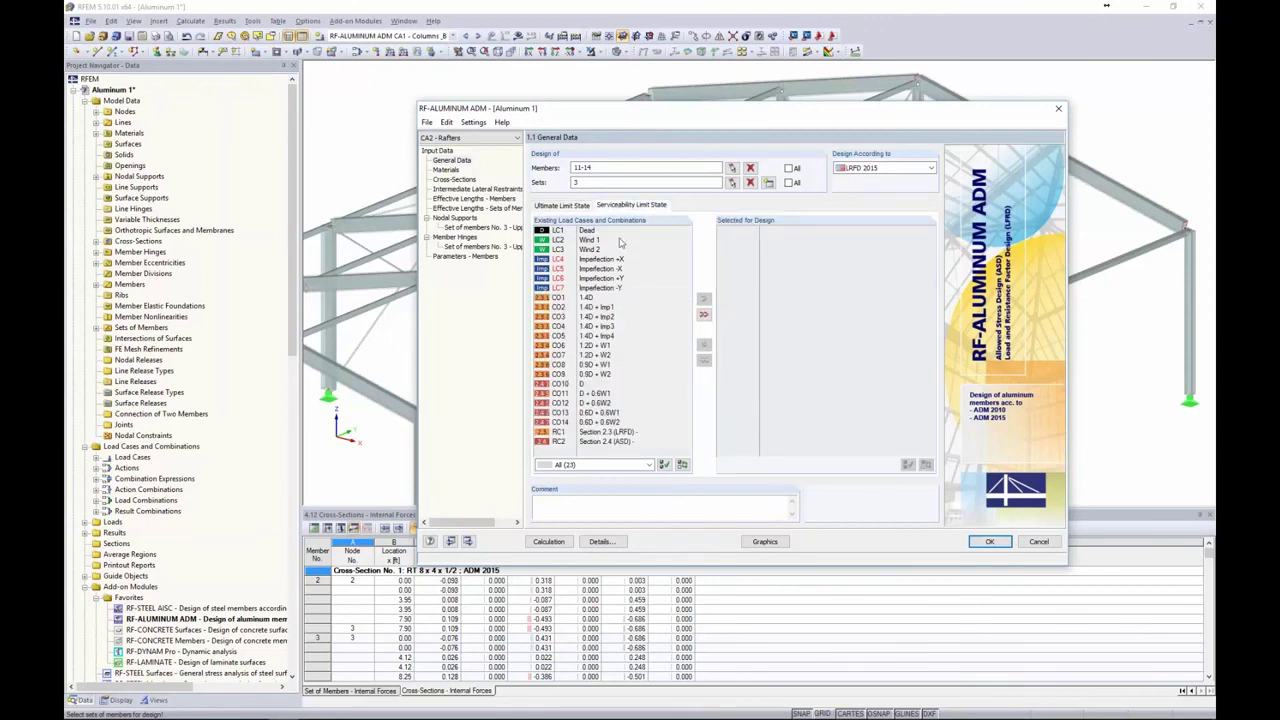
pyautogui.moveTo(594, 384); pyautogui.dragTo(597, 422)
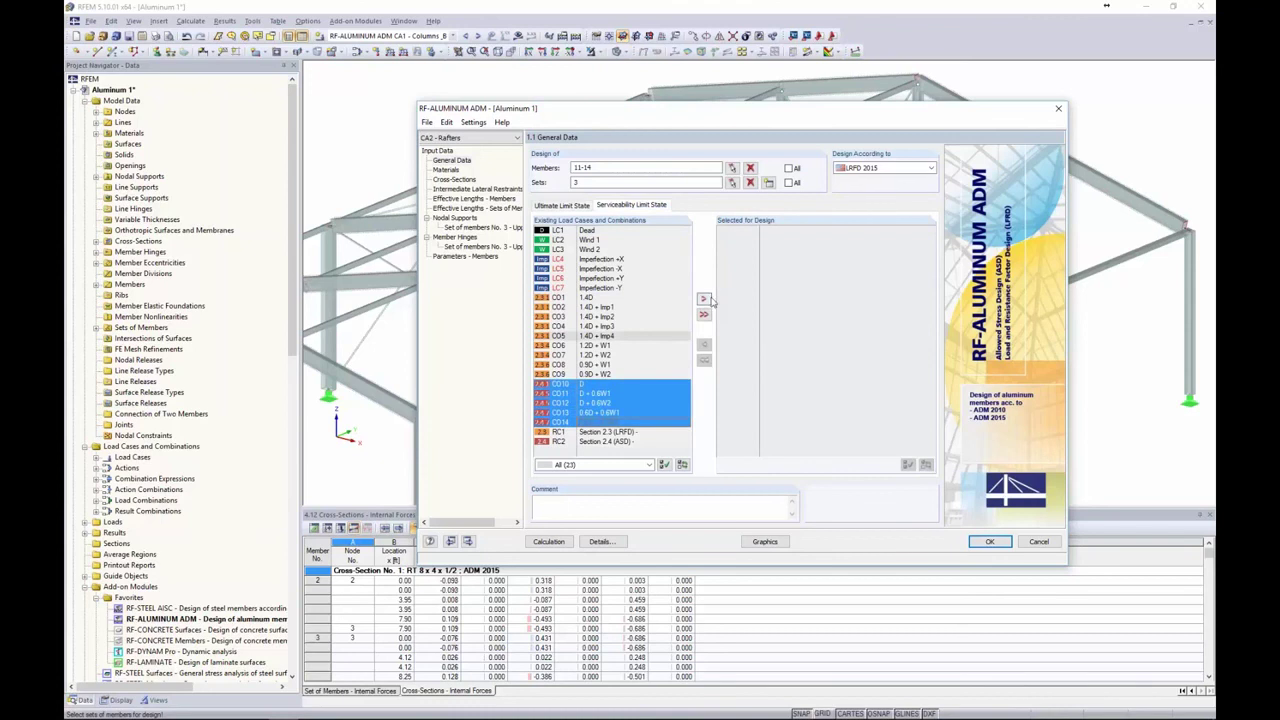
pyautogui.click(703, 299)
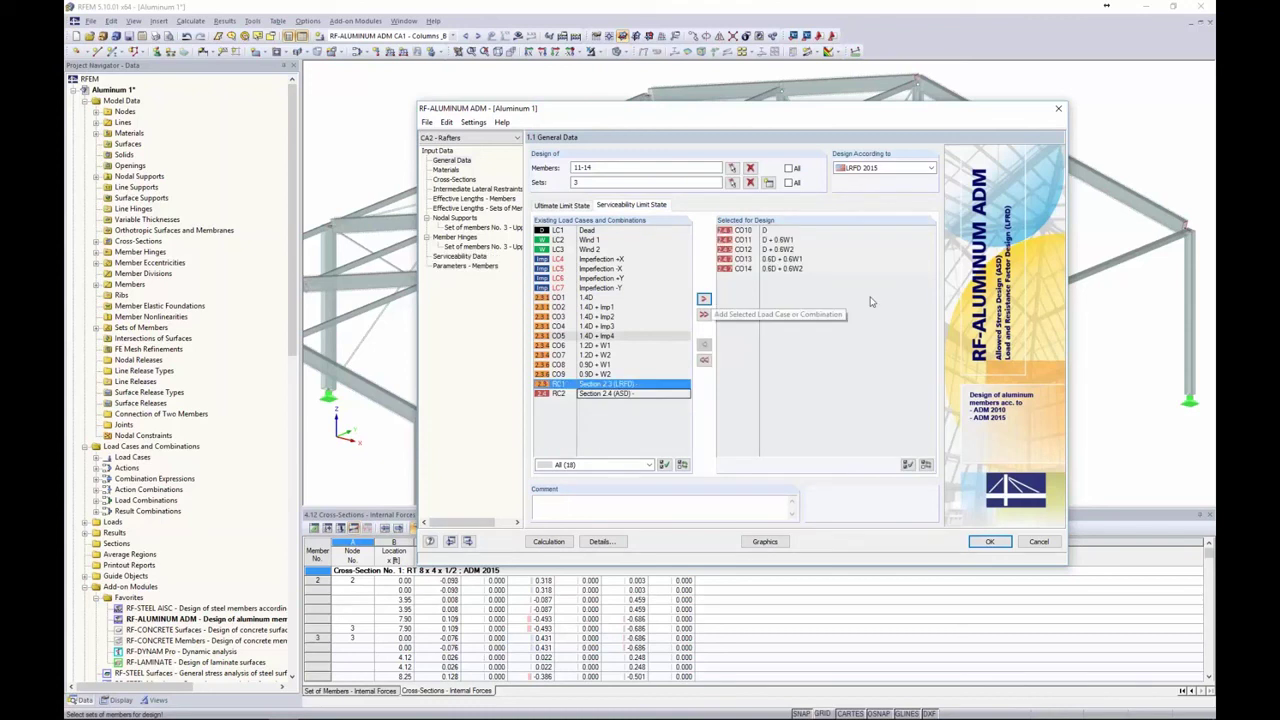
# - Review the properties of the aluminum 6061-T6 material no. 3 and the RT 8 x 4 x 1/2 cross-section
pyautogui.click(449, 170)
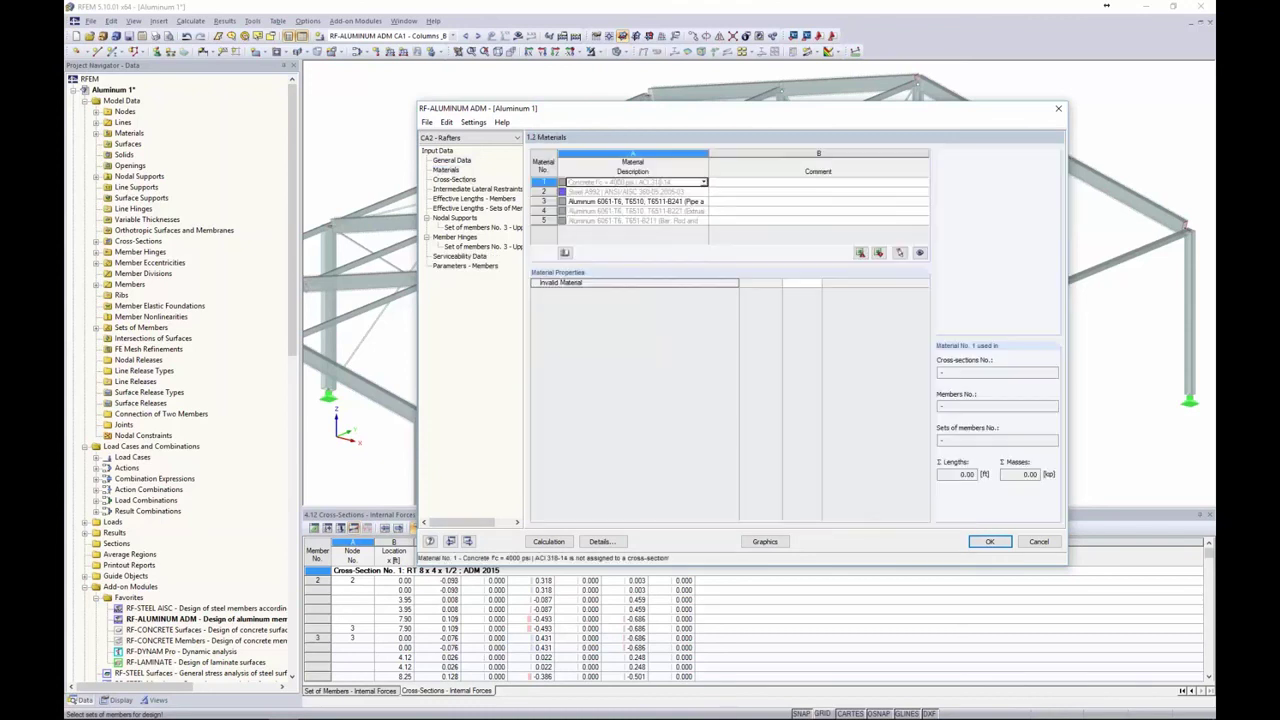
pyautogui.click(622, 202)
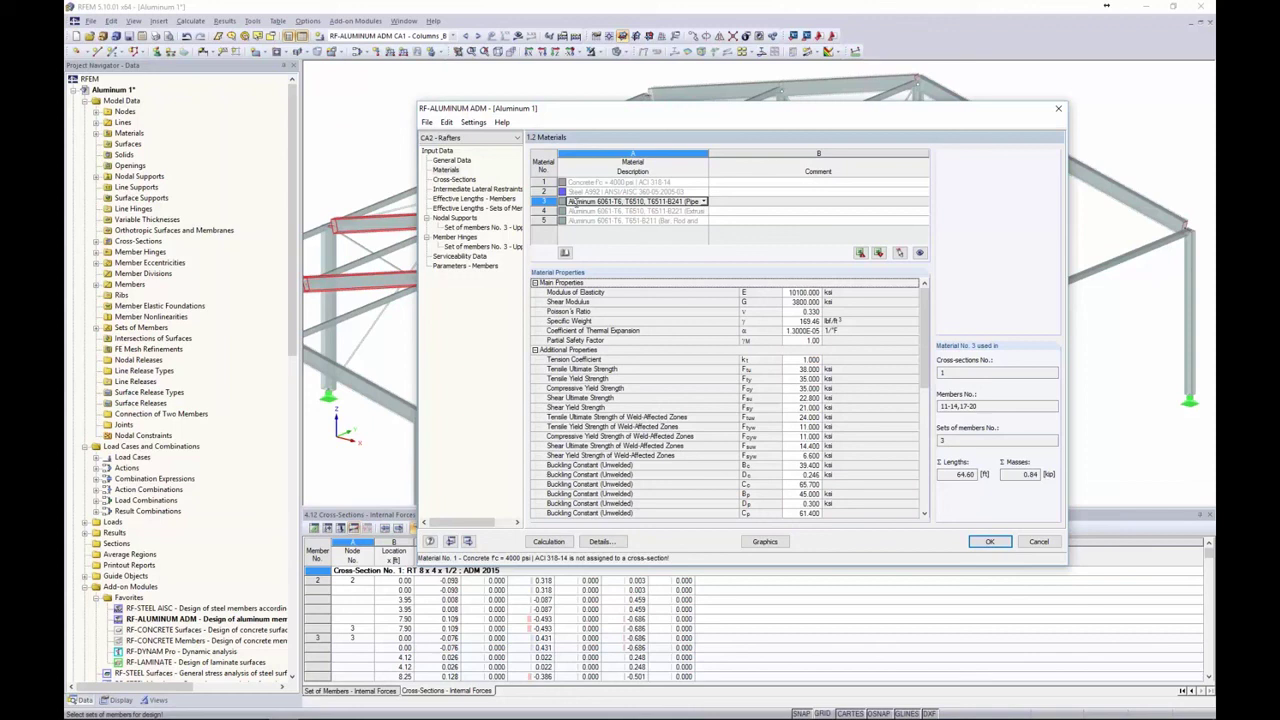
pyautogui.click(465, 182)
pyautogui.click(622, 183)
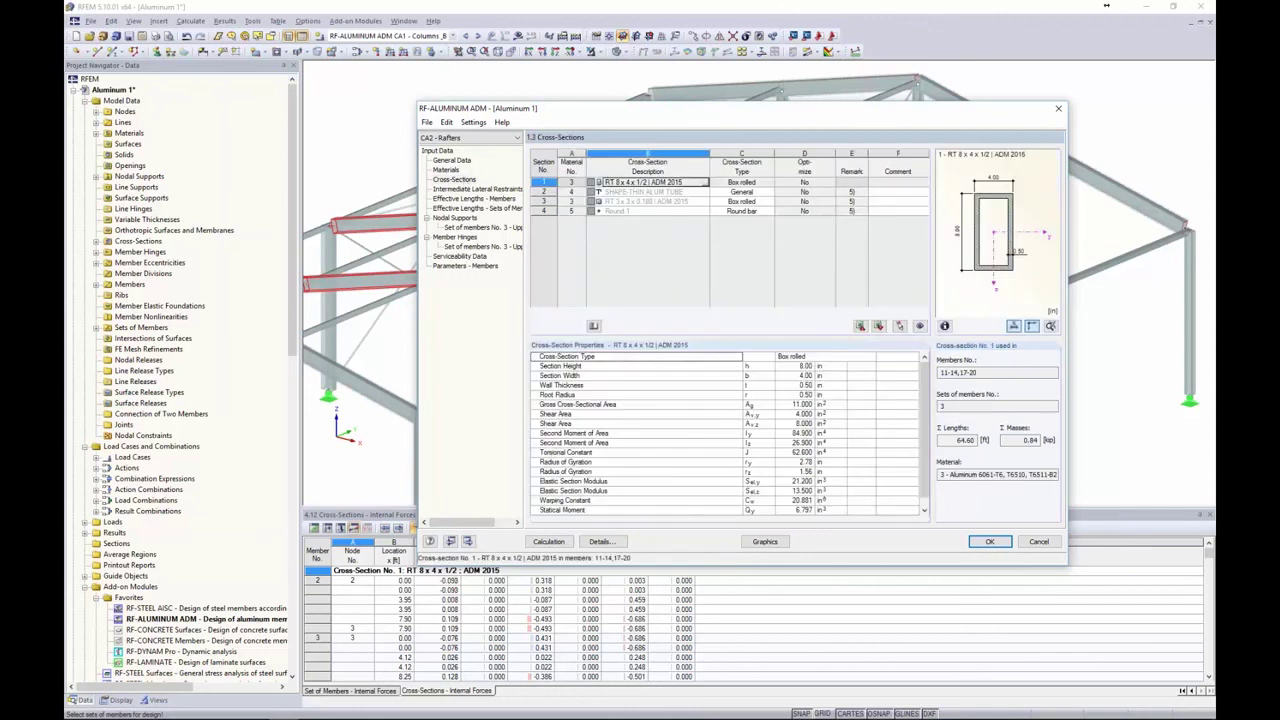
# - Bring up the members' effective lengths and inspect member 11's position in the full model
pyautogui.click(482, 190)
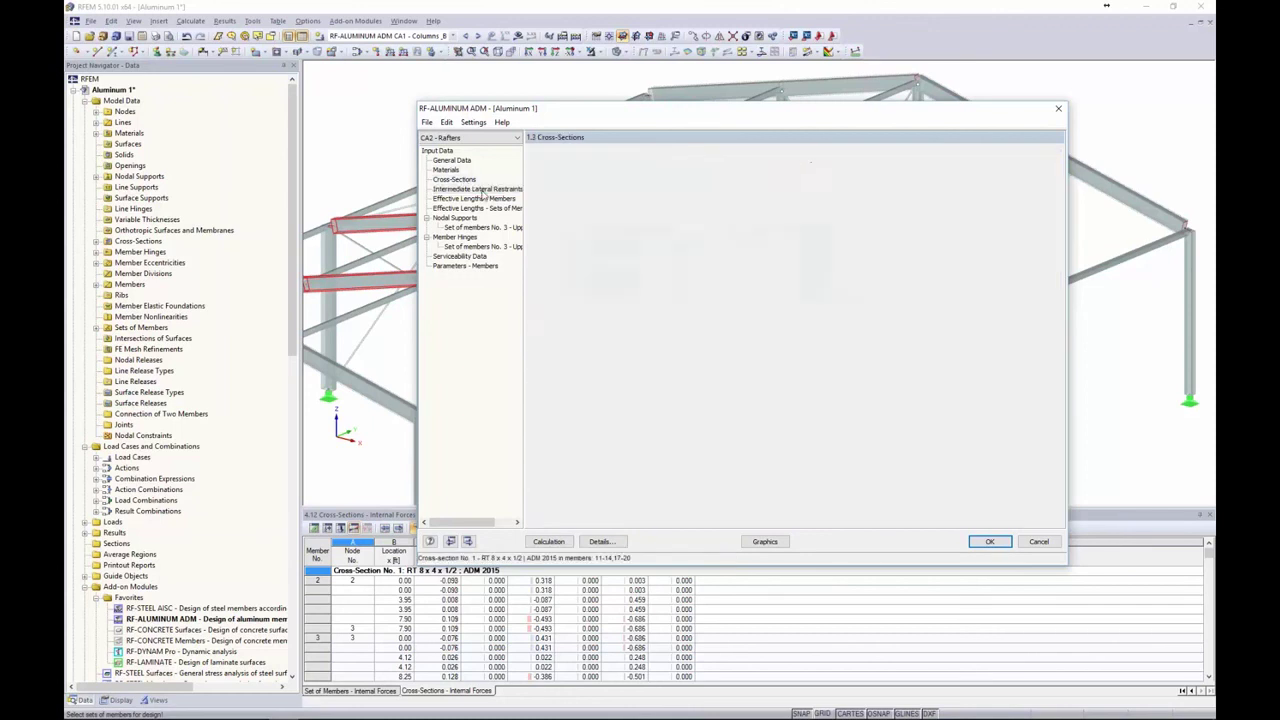
pyautogui.click(483, 198)
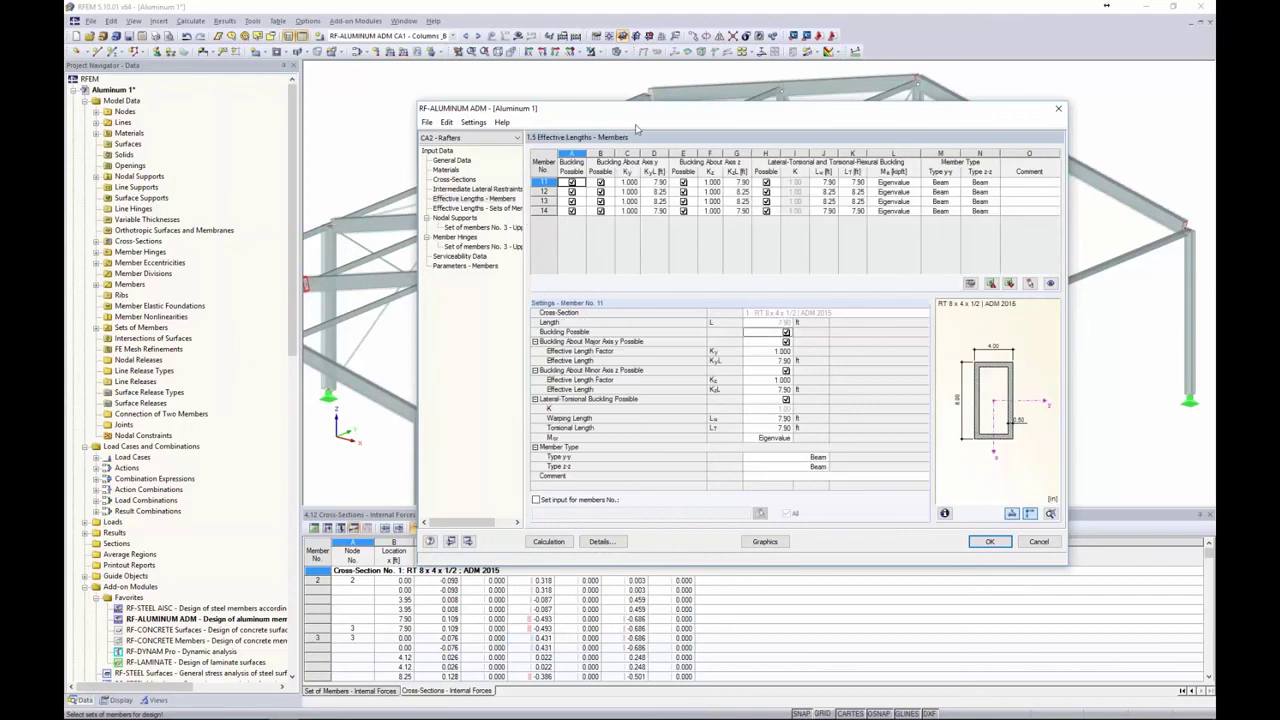
pyautogui.moveTo(624, 118); pyautogui.dragTo(517, 126)
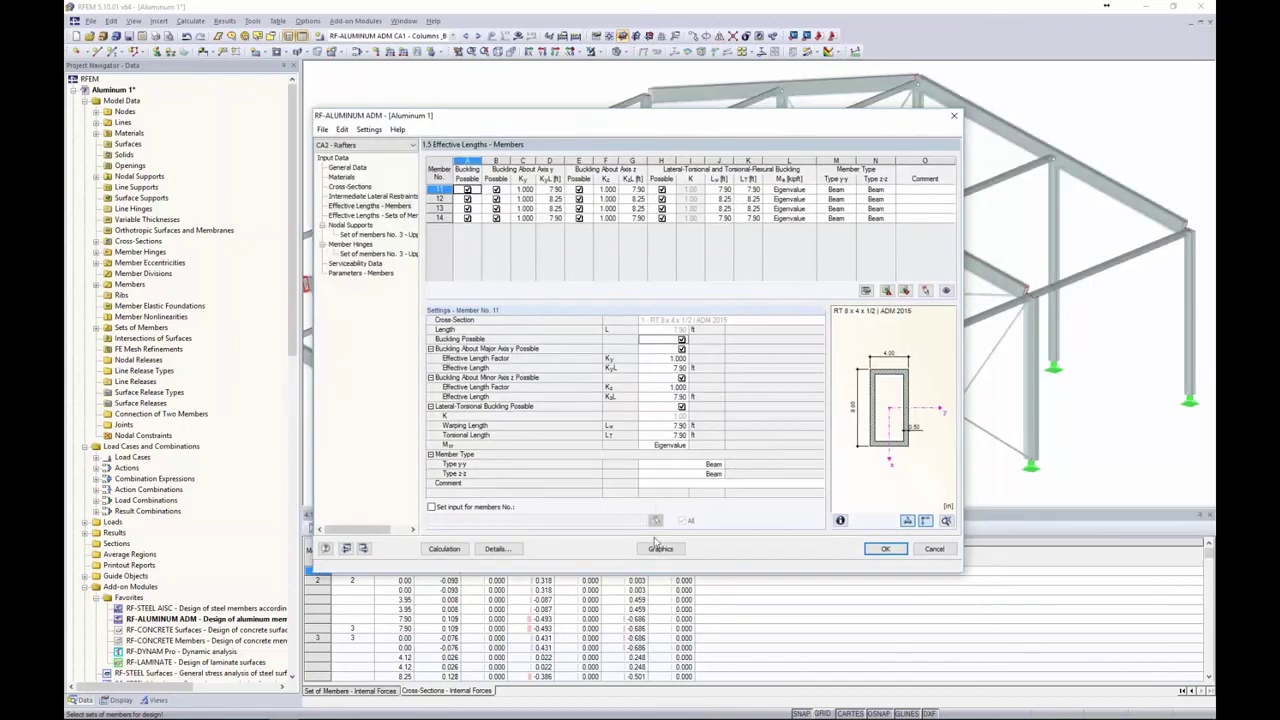
pyautogui.click(660, 547)
pyautogui.scroll(-5, 650, 263)
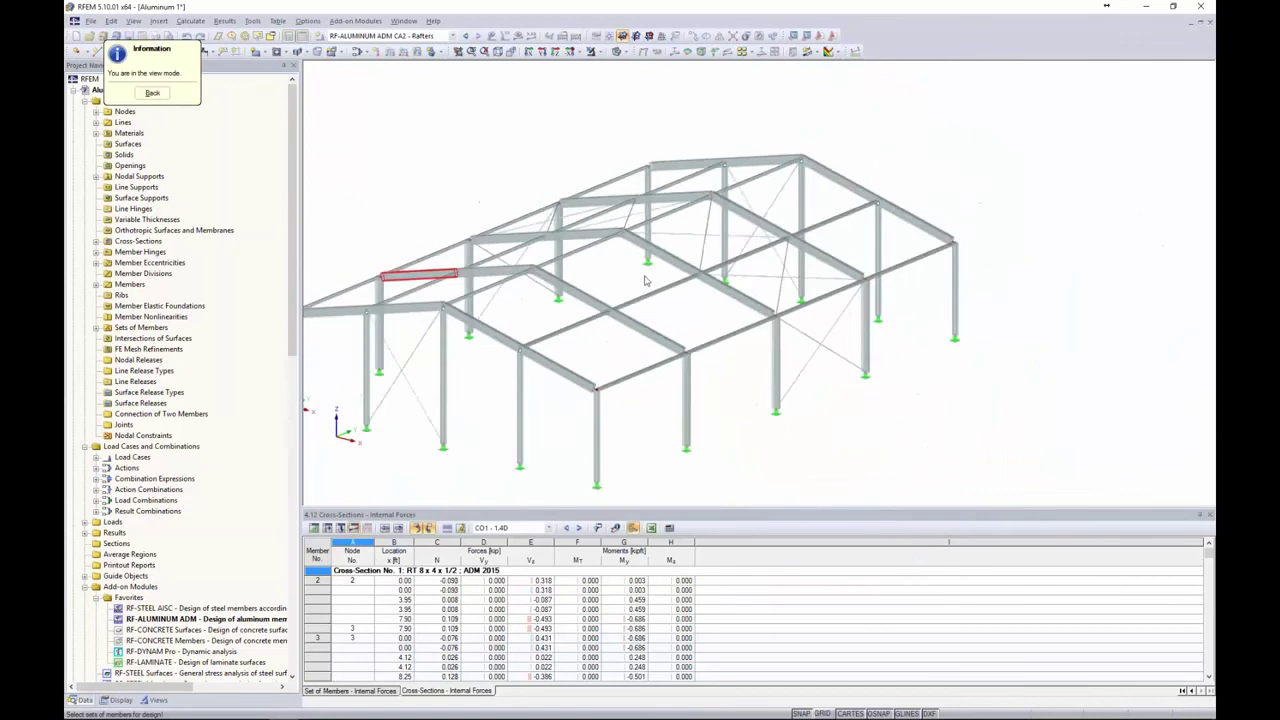
pyautogui.click(153, 93)
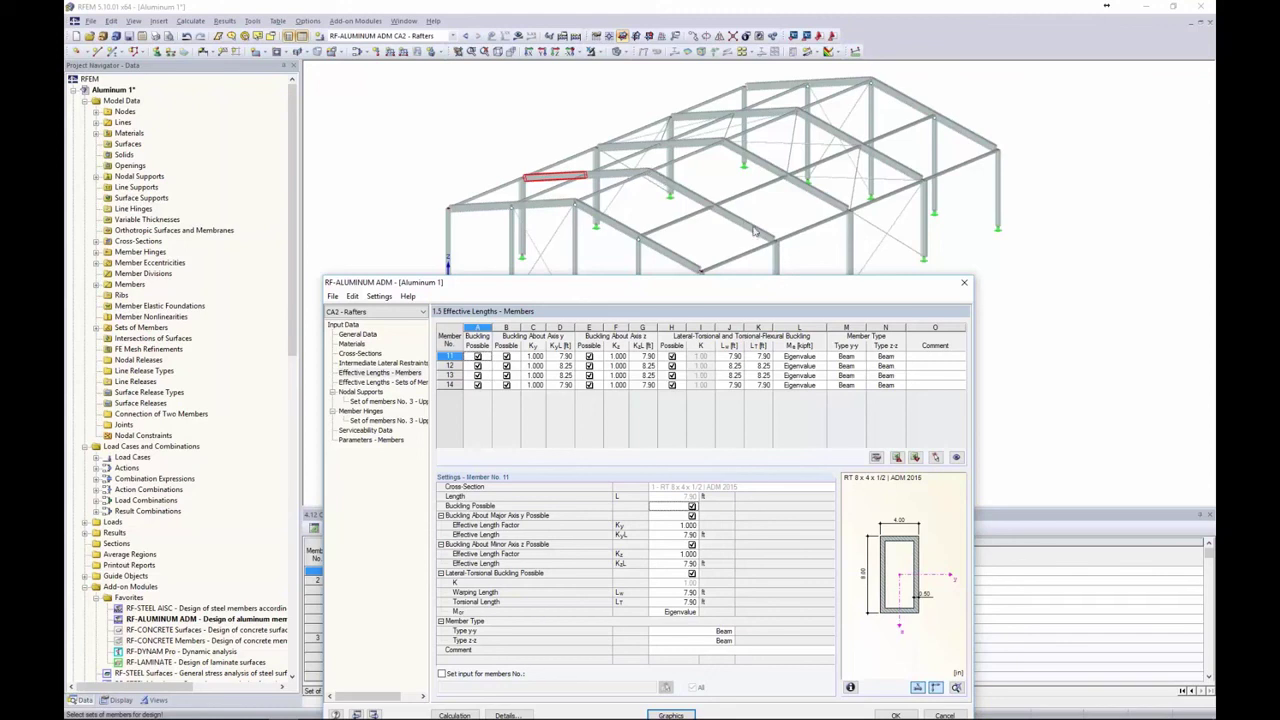
# - Set the effective length KyL about the y-axis to 32.3 ft for members 11 to 14
pyautogui.click(561, 356)
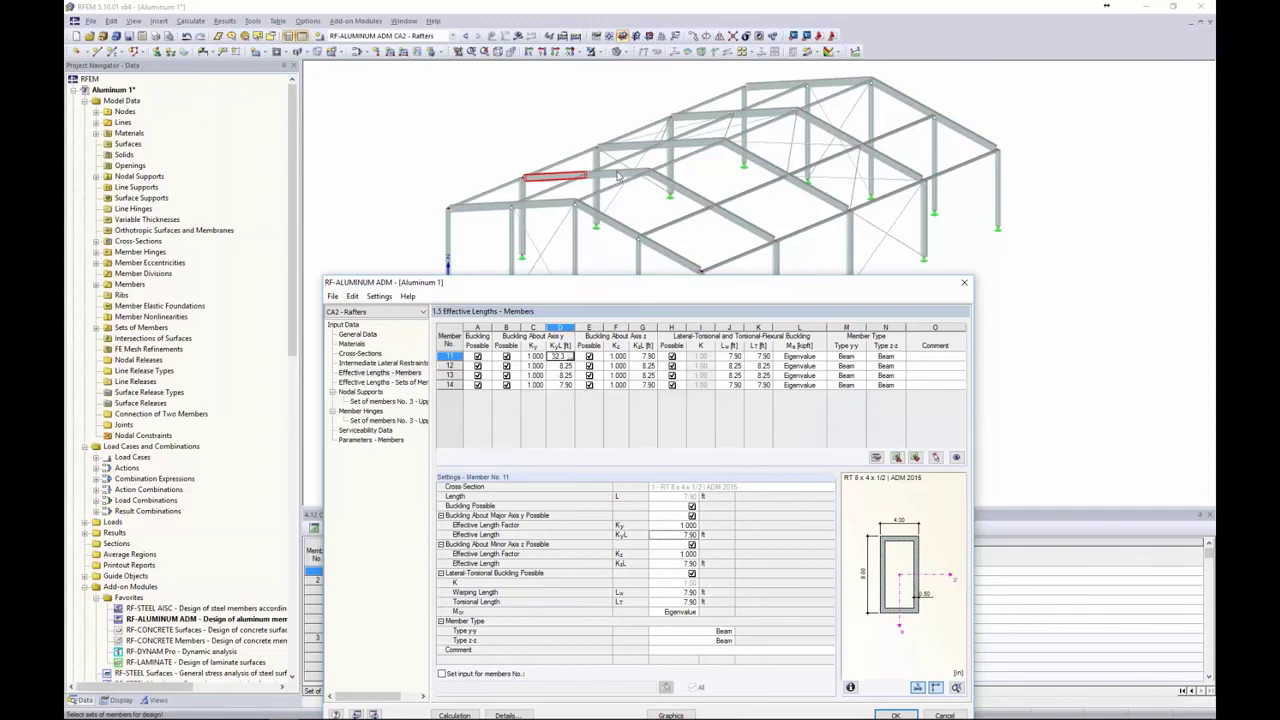
pyautogui.write('32.3')
pyautogui.press('Return')
pyautogui.press('F8')
pyautogui.press('Return')
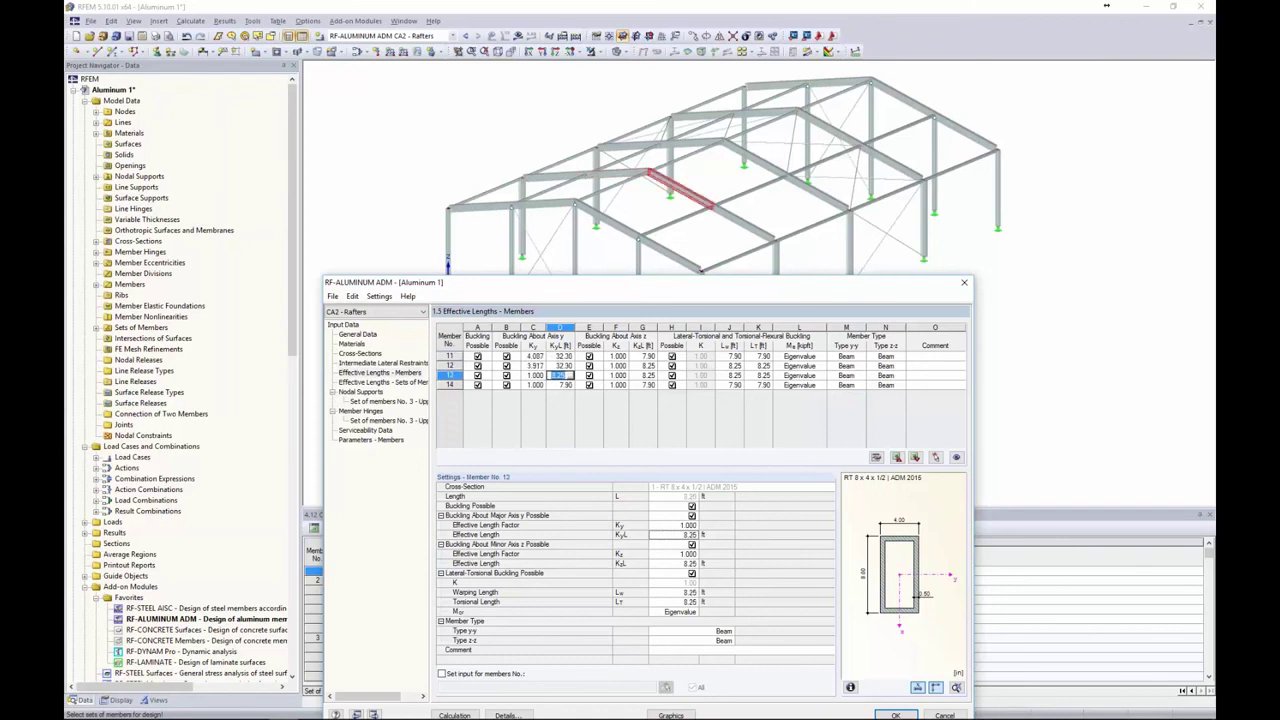
pyautogui.press('F8')
pyautogui.press('Return')
pyautogui.press('F8')
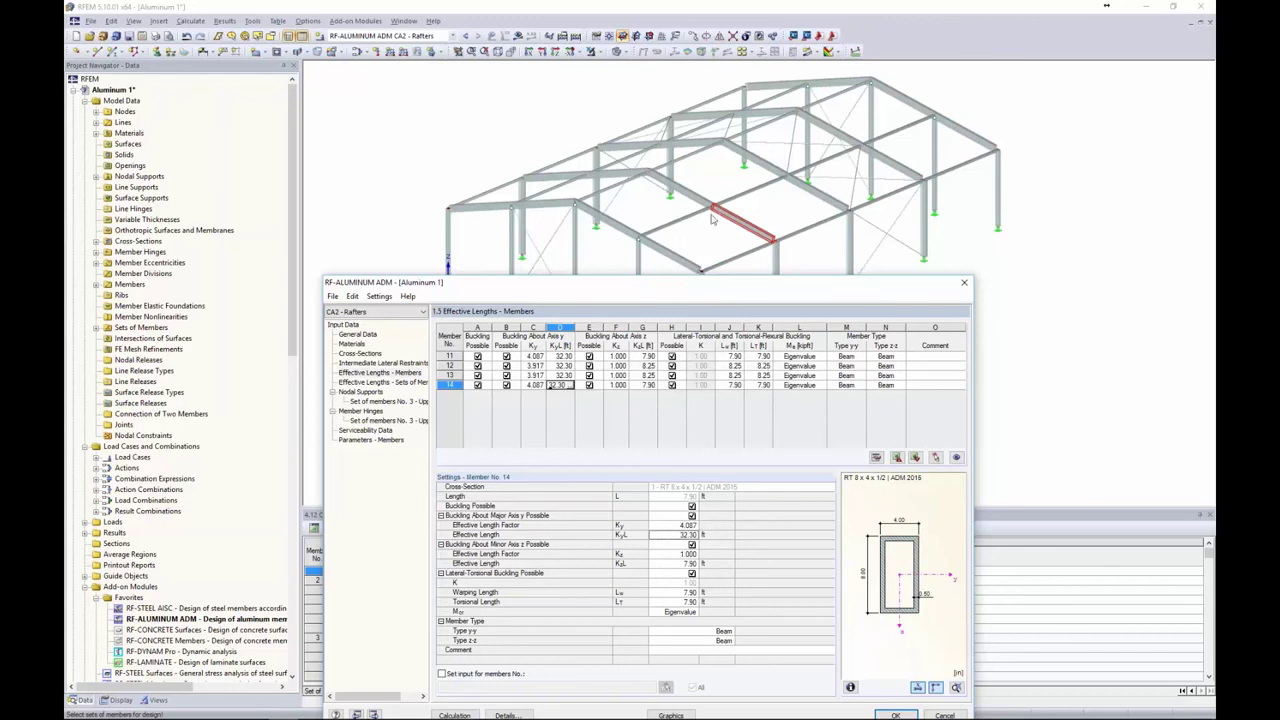
# - Set the upper chord set of members' effective length KzL to 8.25 ft by picking node 20 and the ridge node in the model
pyautogui.moveTo(751, 290); pyautogui.dragTo(748, 132)
pyautogui.click(380, 223)
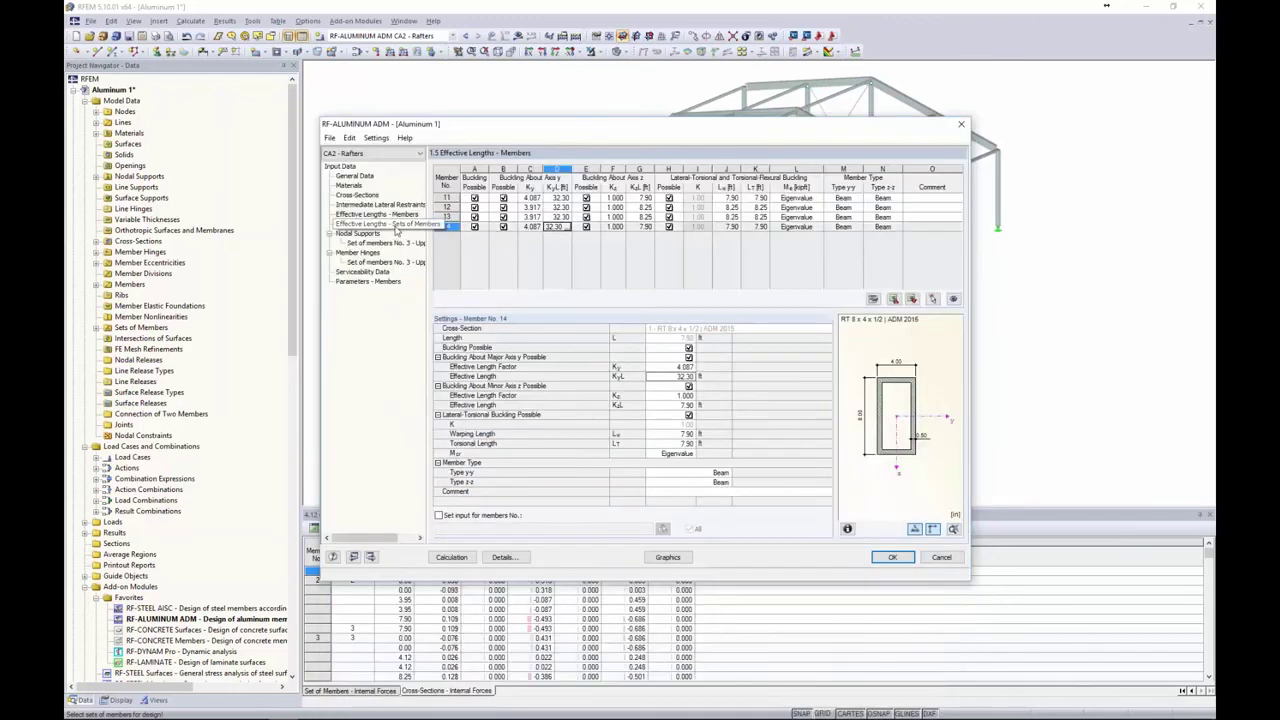
pyautogui.moveTo(530, 124); pyautogui.dragTo(527, 266)
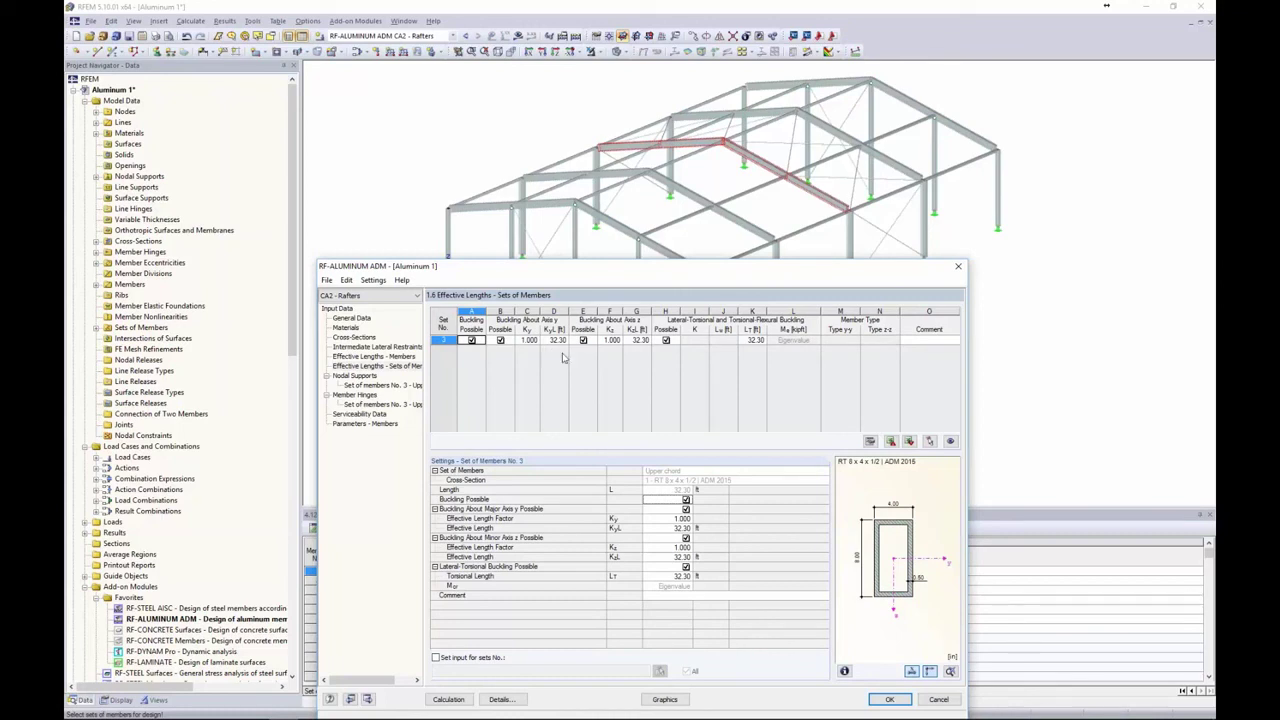
pyautogui.click(639, 341)
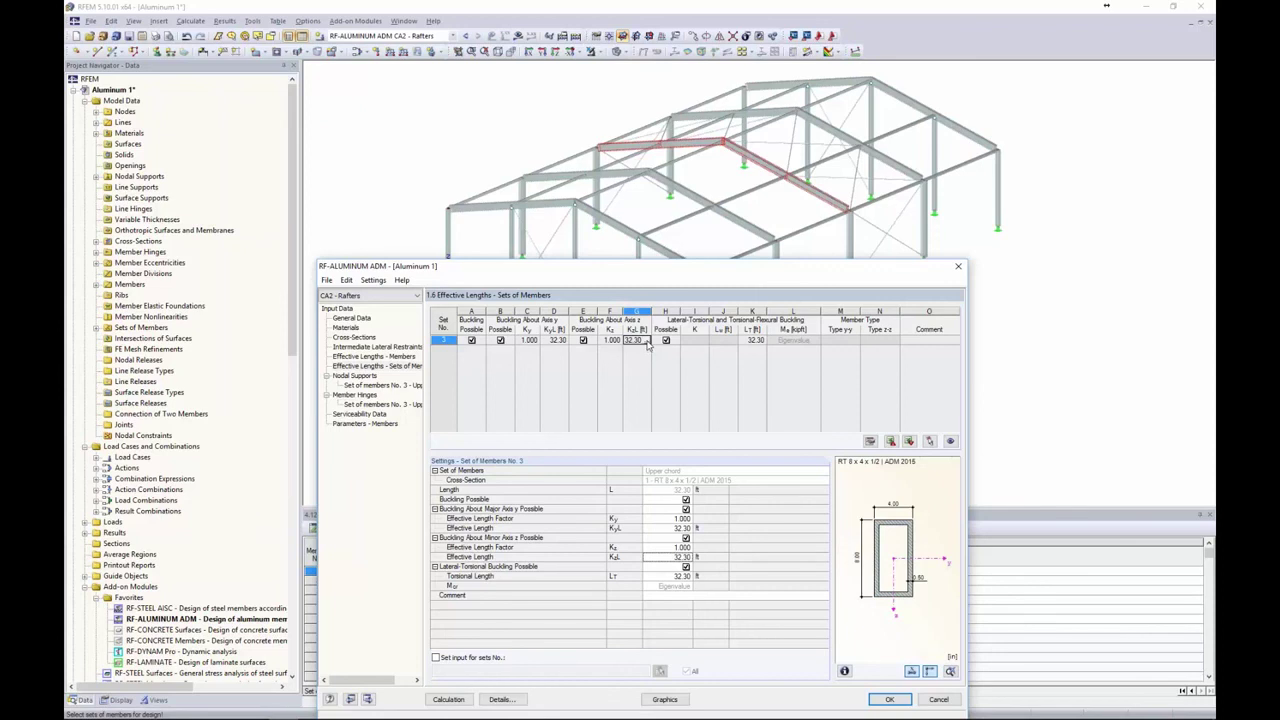
pyautogui.click(646, 340)
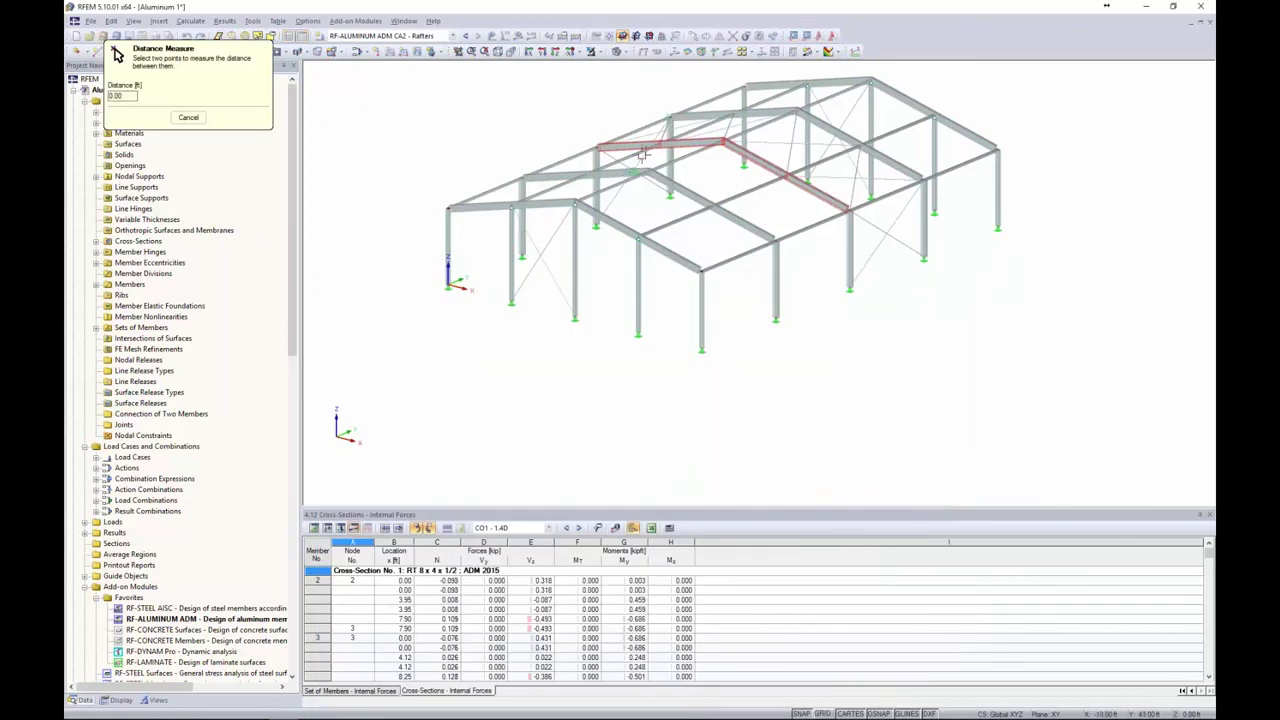
pyautogui.scroll(1, 660, 150)
pyautogui.scroll(1, 655, 146)
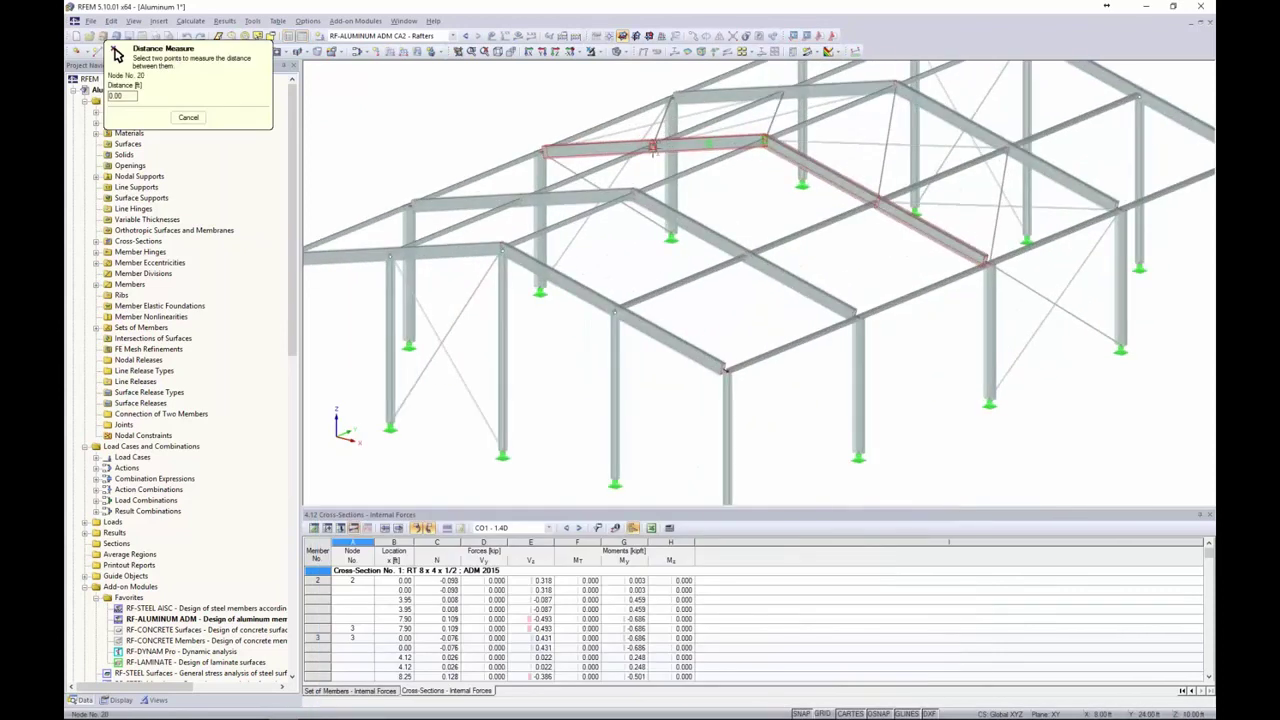
pyautogui.click(763, 140)
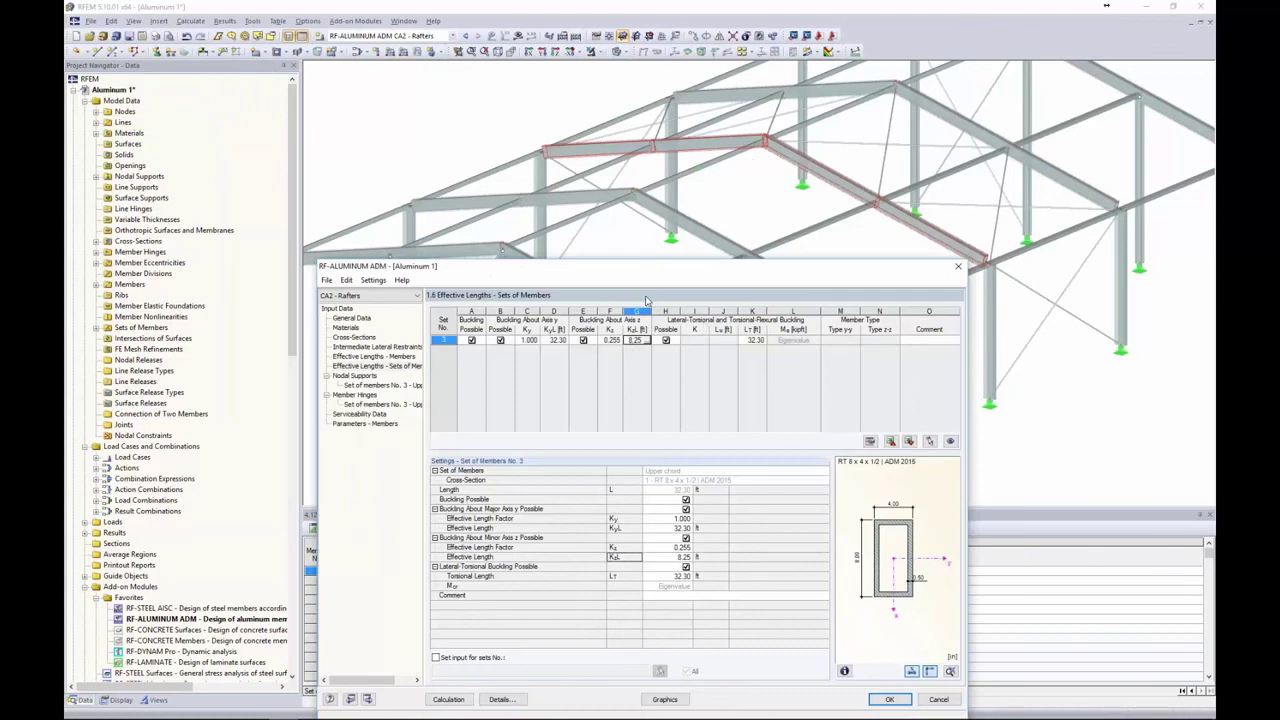
# - Set the upper chord set's torsional length LT to 8.25 ft by picking the same two rafter nodes in the model
pyautogui.press('Tab')
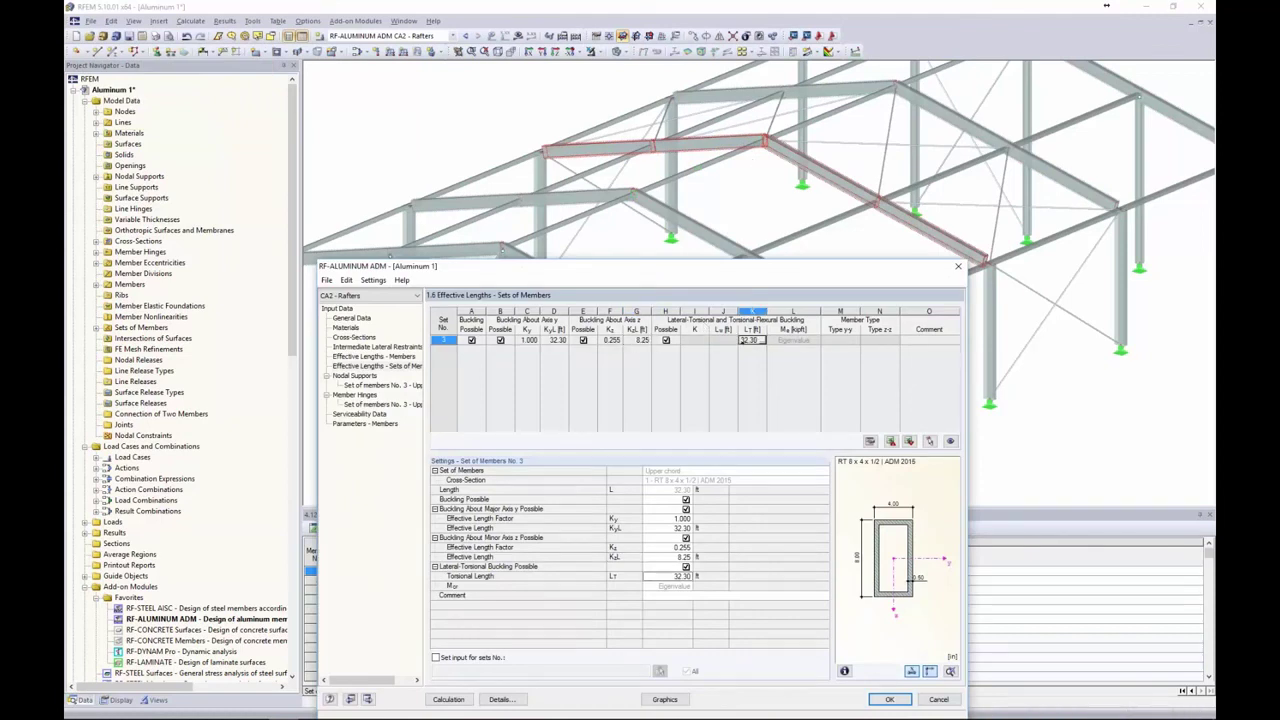
pyautogui.click(762, 340)
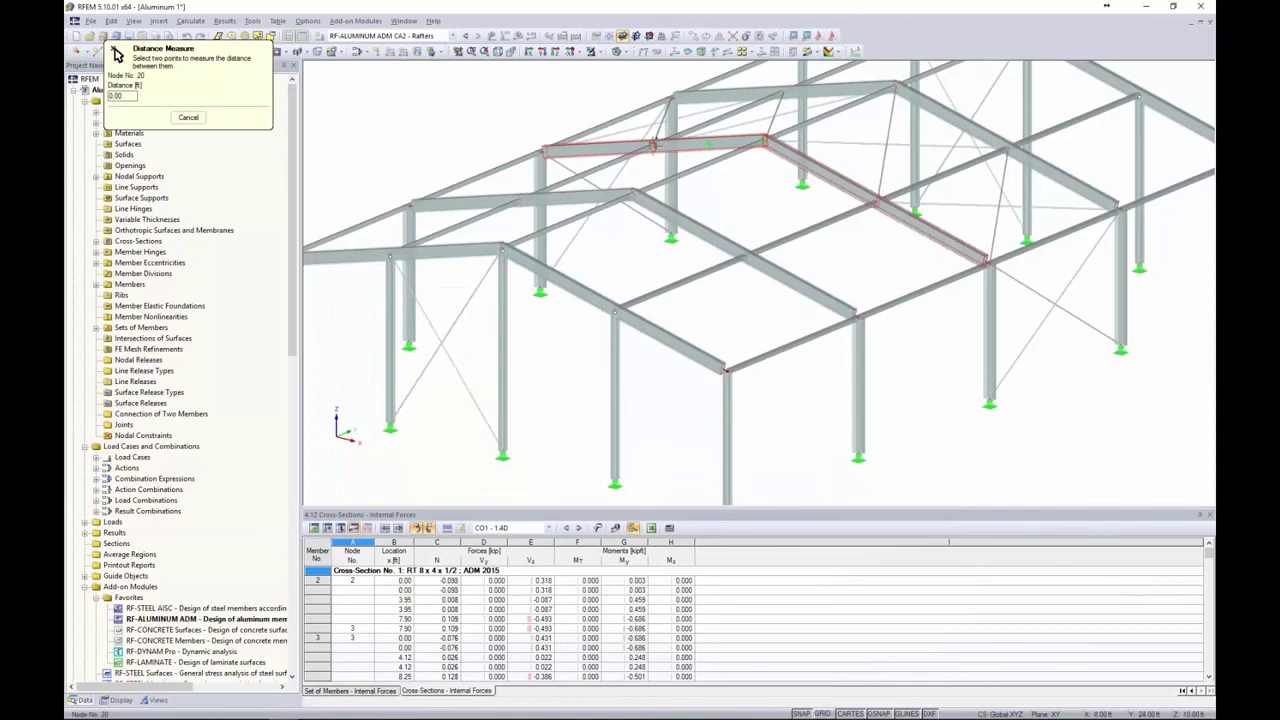
pyautogui.click(765, 141)
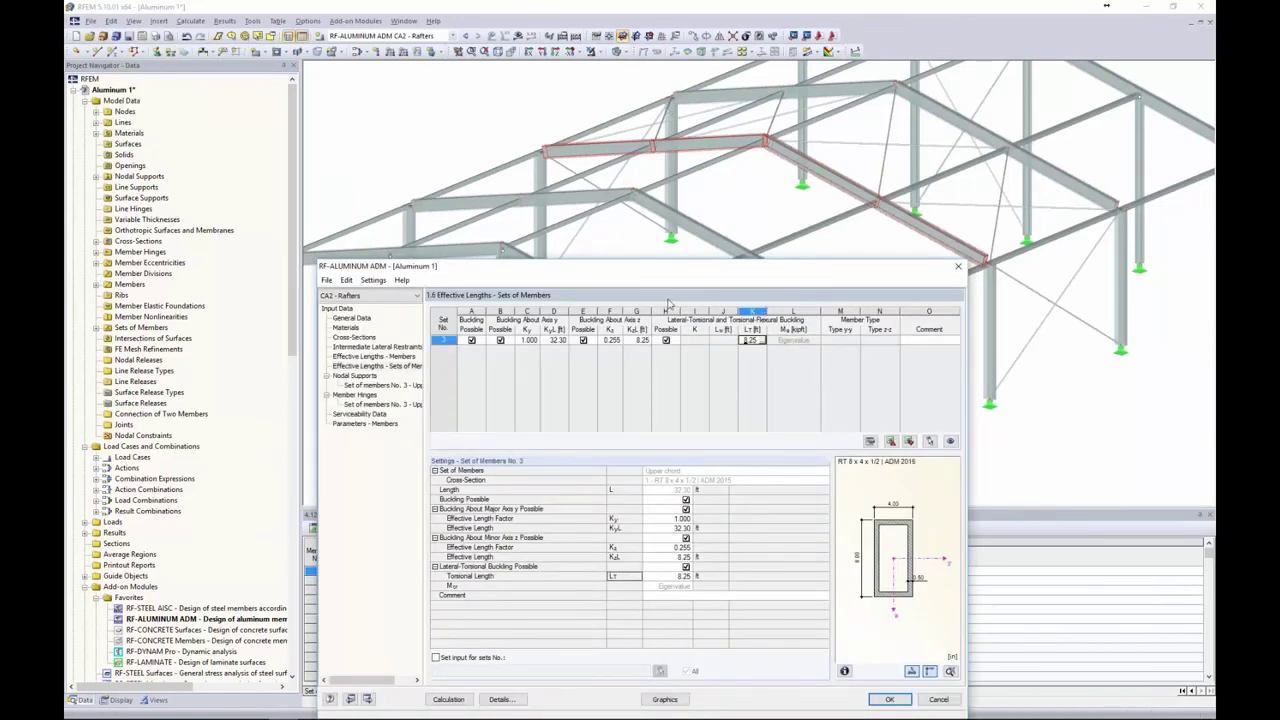
pyautogui.moveTo(690, 272); pyautogui.dragTo(715, 162)
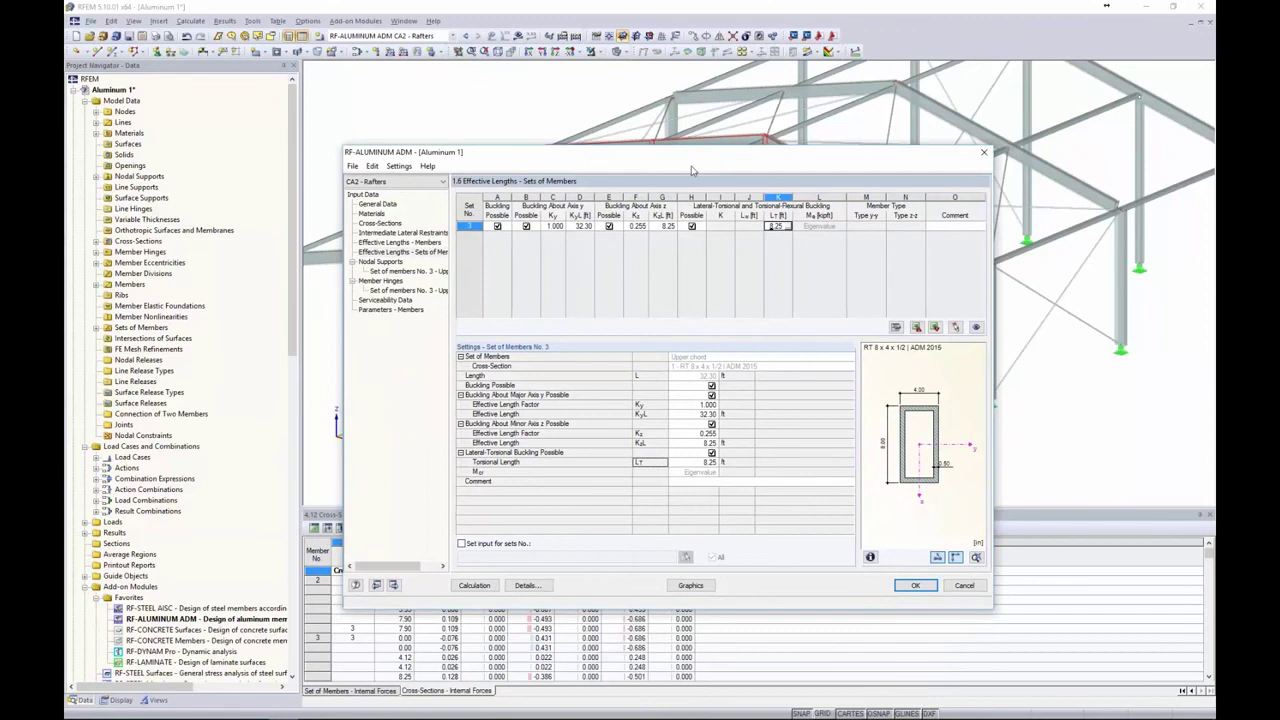
# - Add nodal supports at nodes 20, 21 and 22 for the upper chord set of members
pyautogui.click(381, 262)
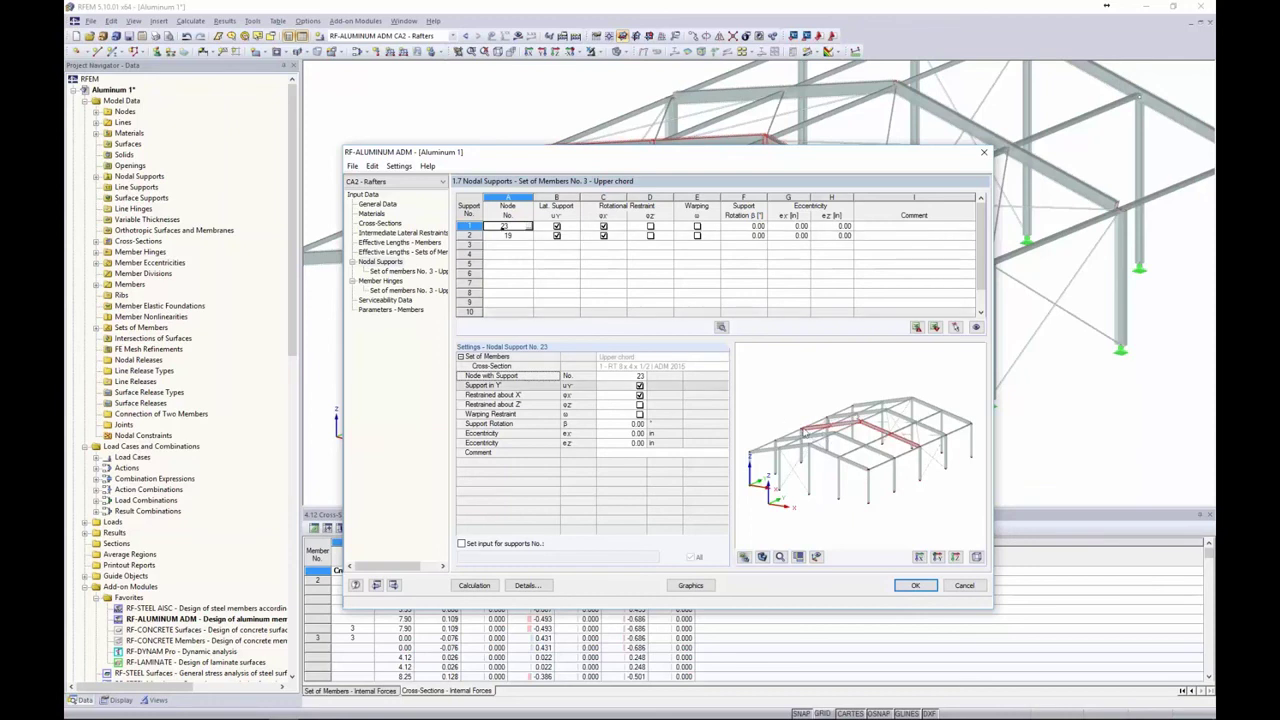
pyautogui.moveTo(712, 153); pyautogui.dragTo(681, 309)
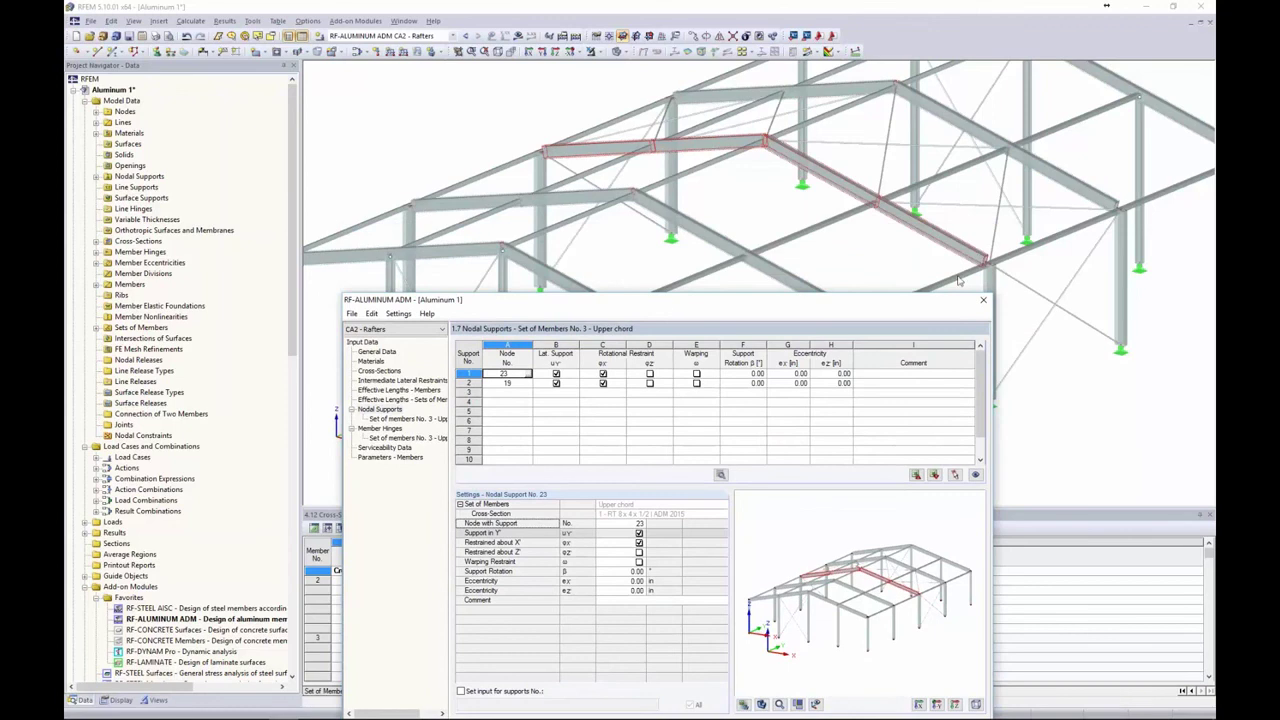
pyautogui.click(515, 393)
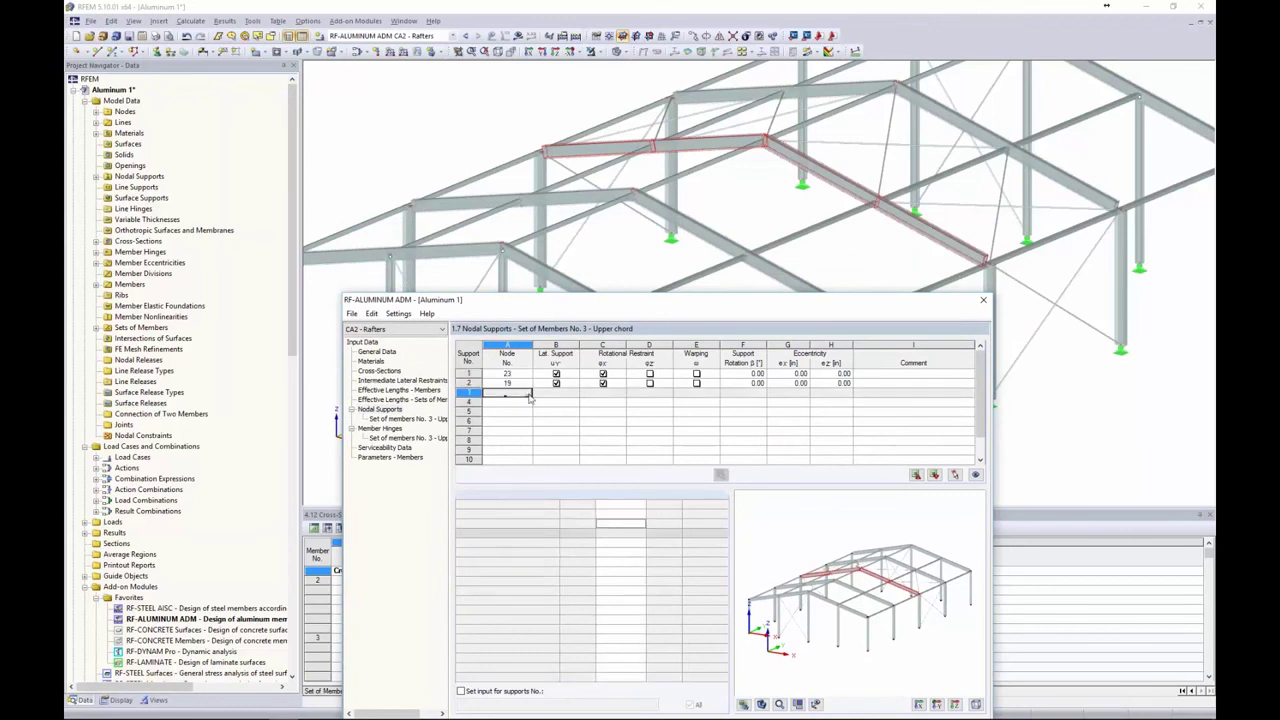
pyautogui.click(529, 394)
pyautogui.click(653, 147)
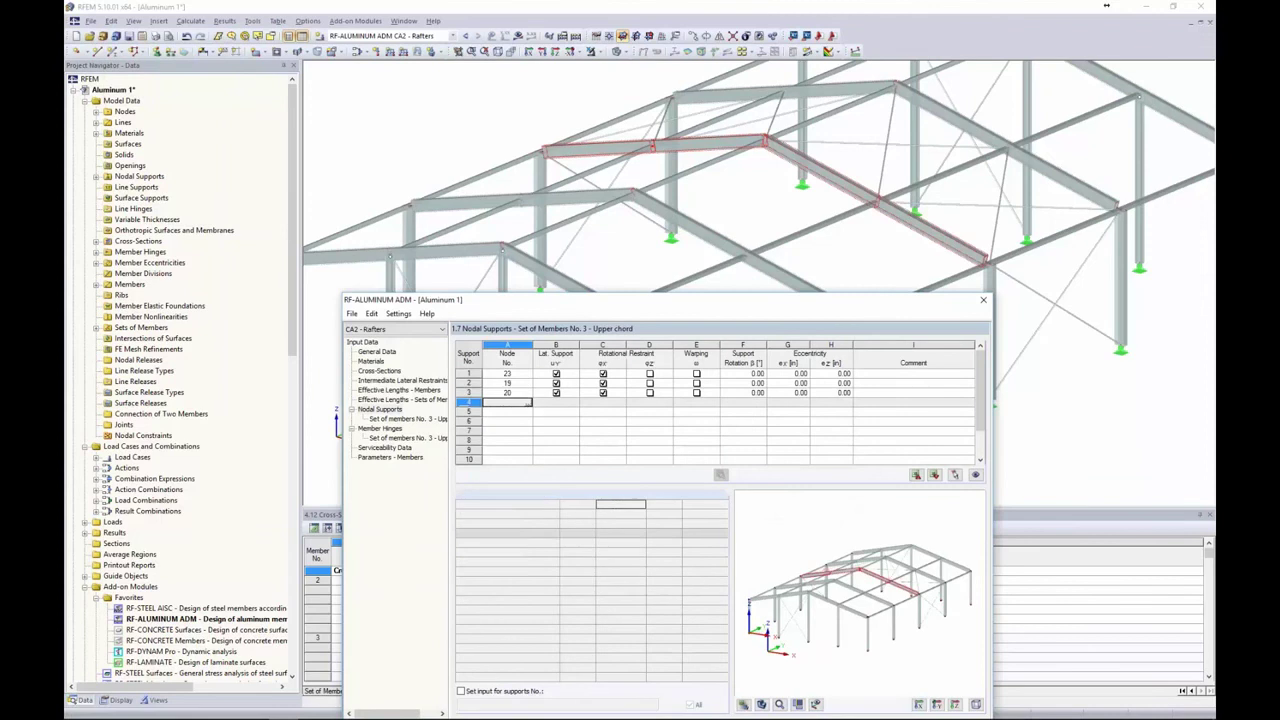
pyautogui.click(530, 404)
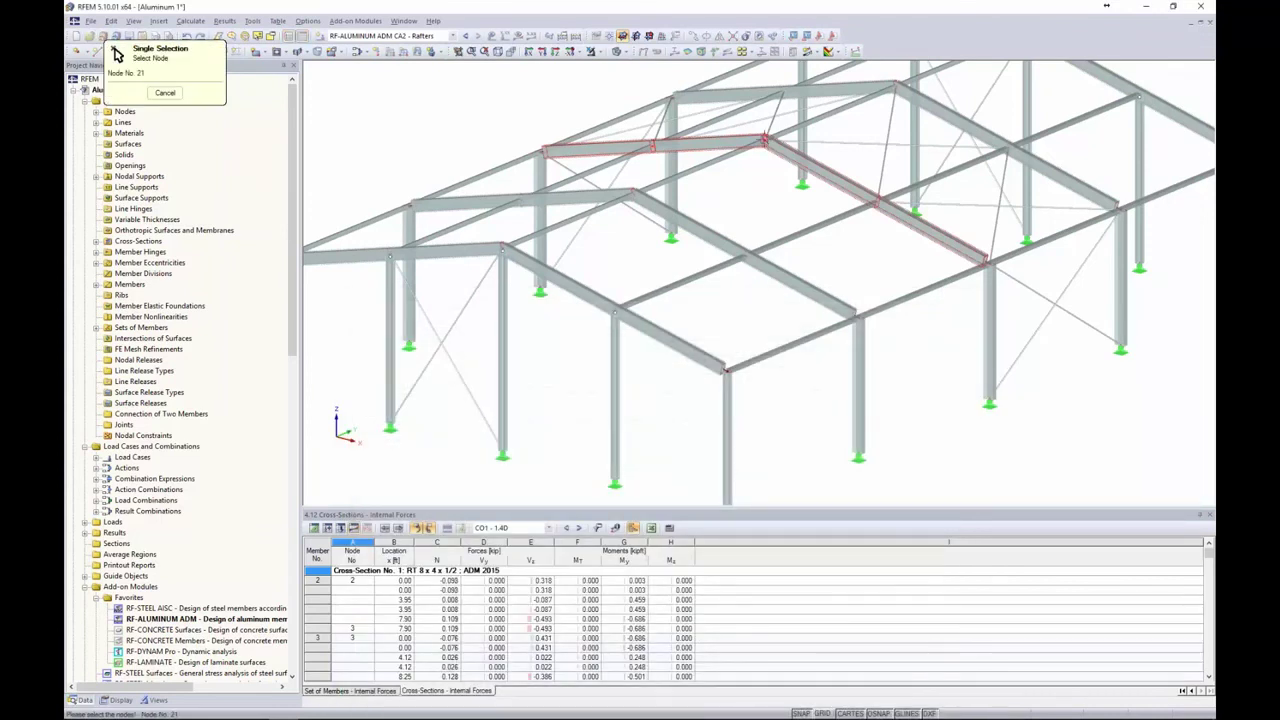
pyautogui.click(764, 140)
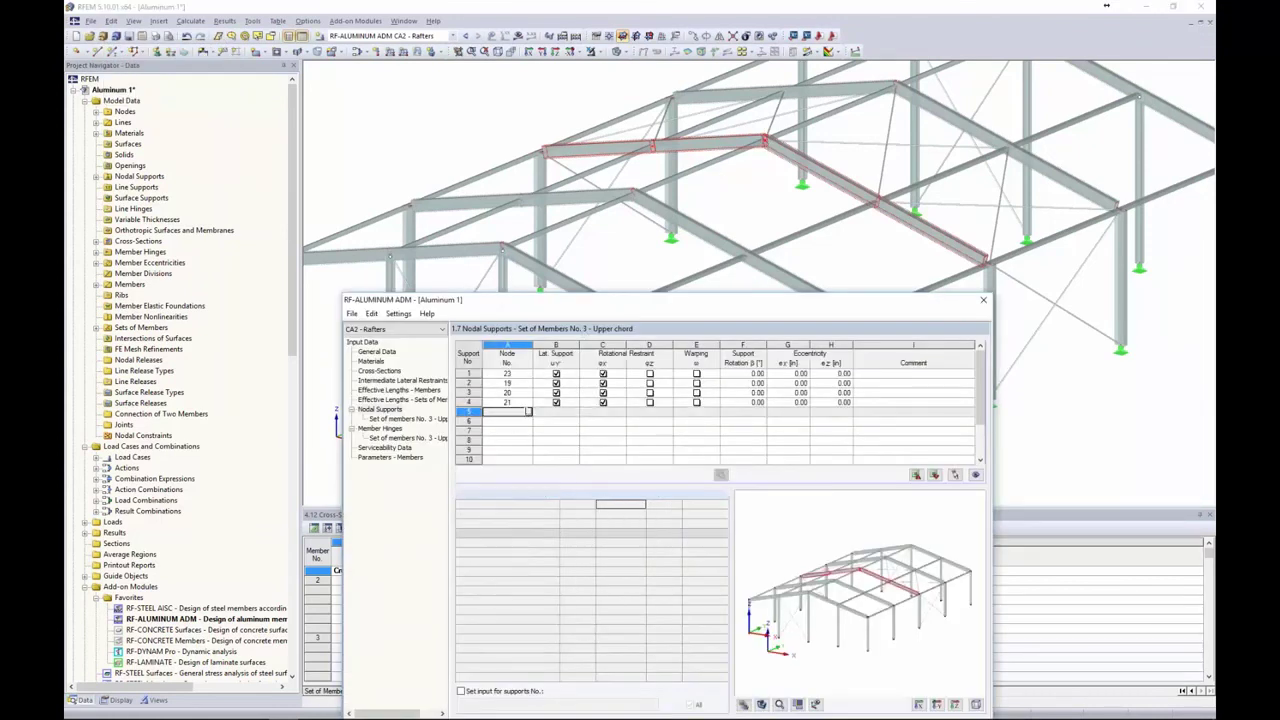
pyautogui.click(529, 413)
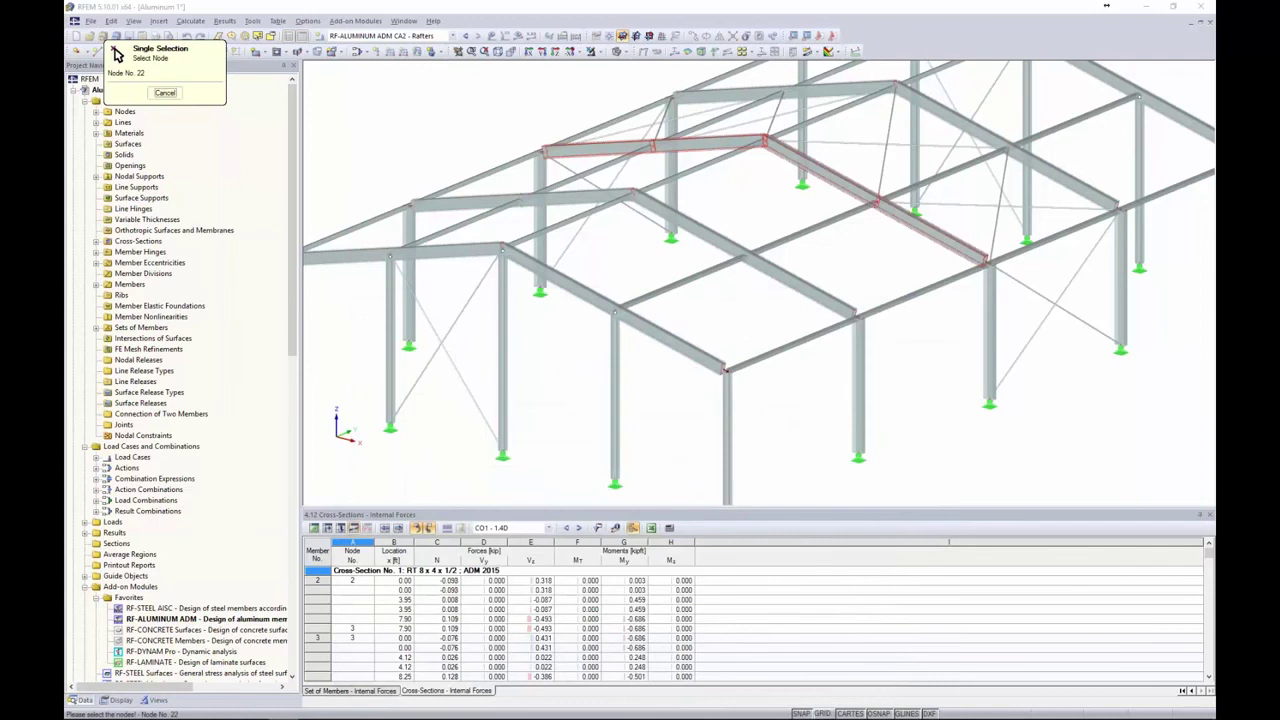
pyautogui.click(742, 294)
pyautogui.moveTo(742, 294); pyautogui.dragTo(742, 166)
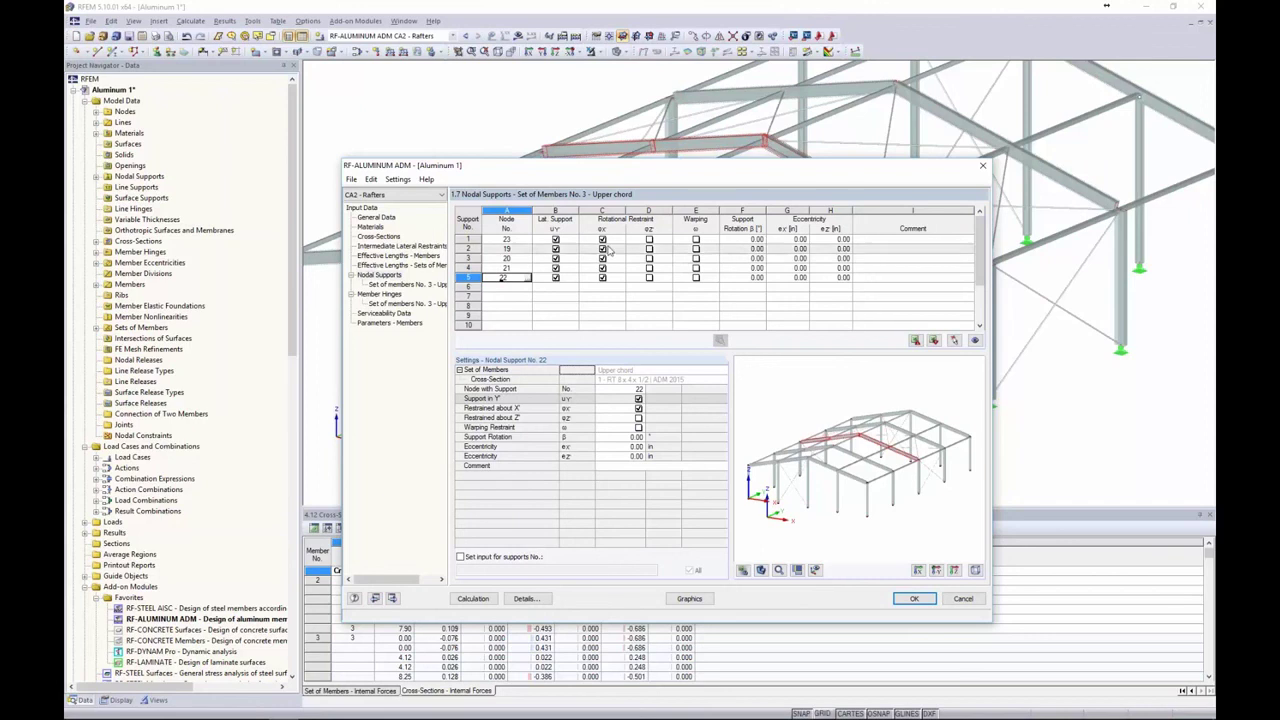
# - Try a warping restraint at node 23 and examine the channel section and angle options for its warp stiffening
pyautogui.click(695, 240)
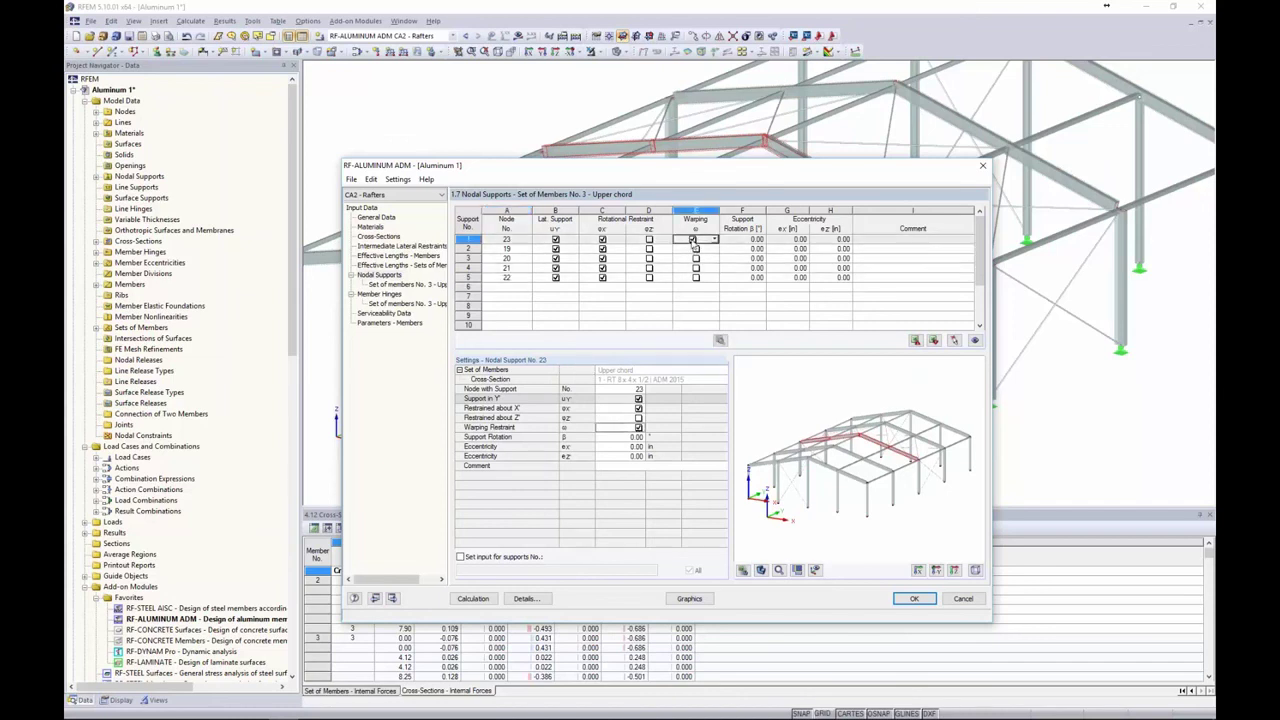
pyautogui.click(720, 341)
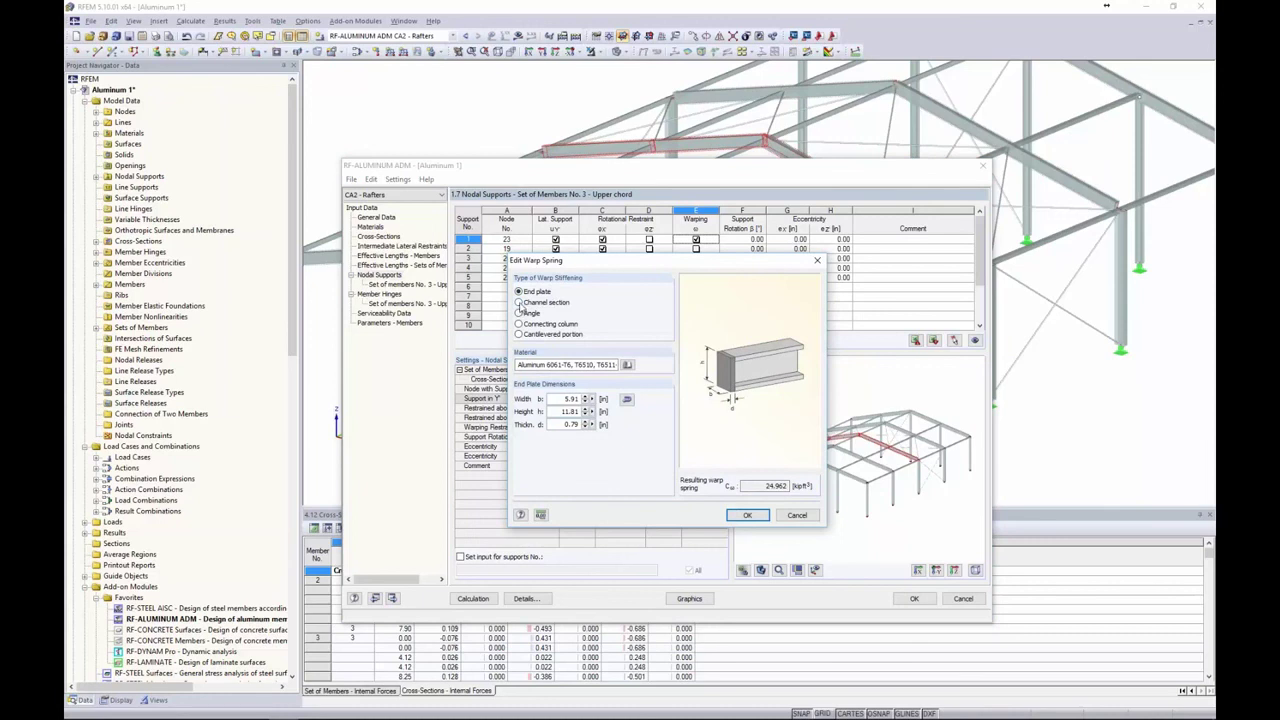
pyautogui.click(519, 303)
pyautogui.click(519, 313)
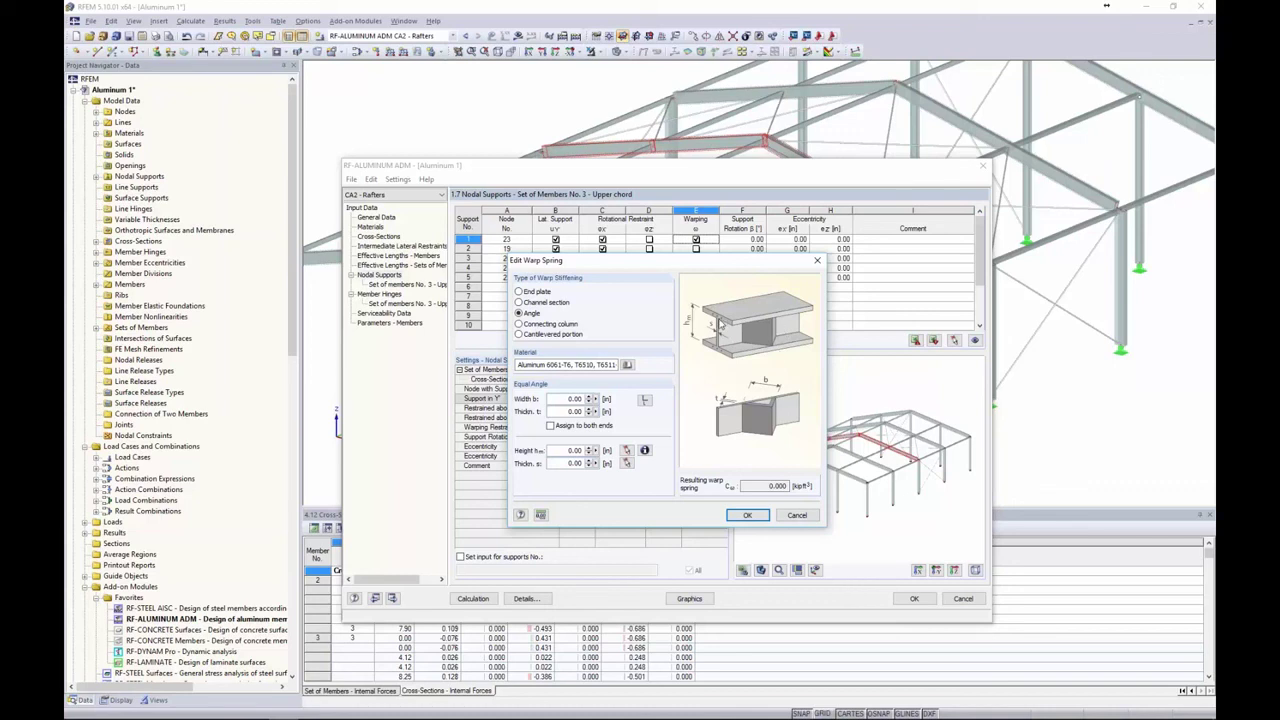
pyautogui.click(796, 516)
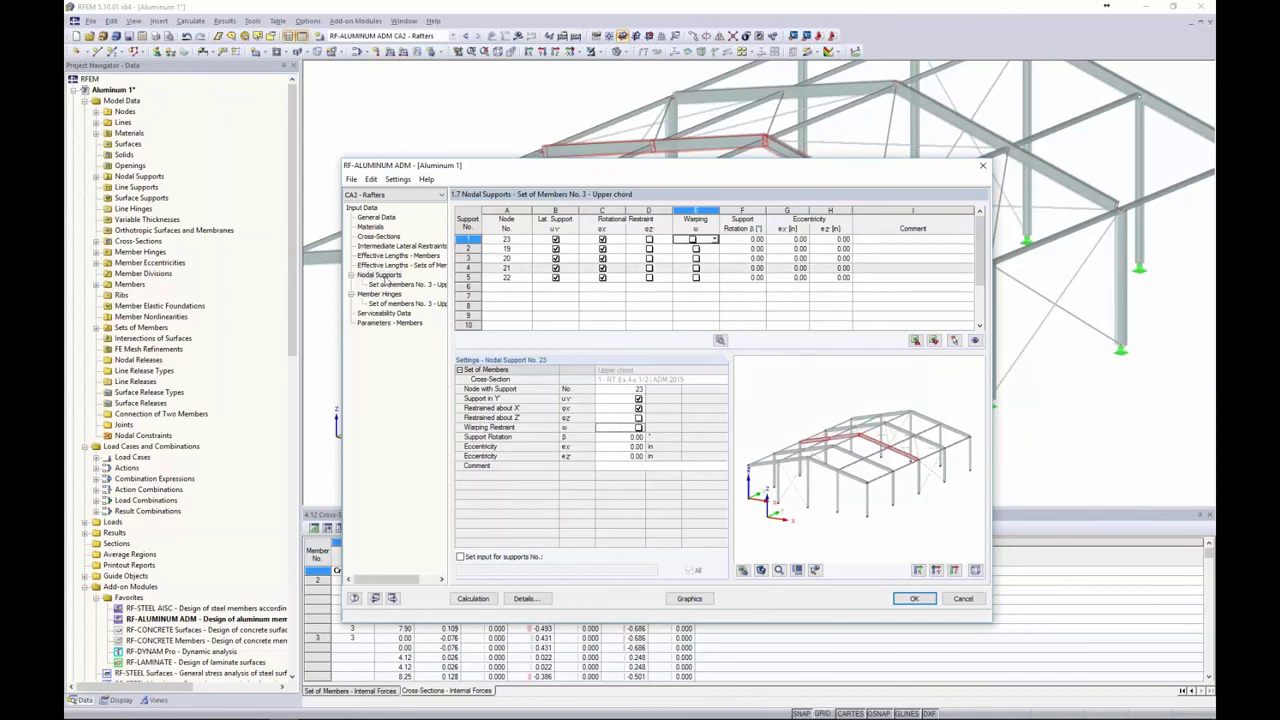
# - Compare the effective length settings of the upper chord set with its nodal support definitions
pyautogui.click(395, 265)
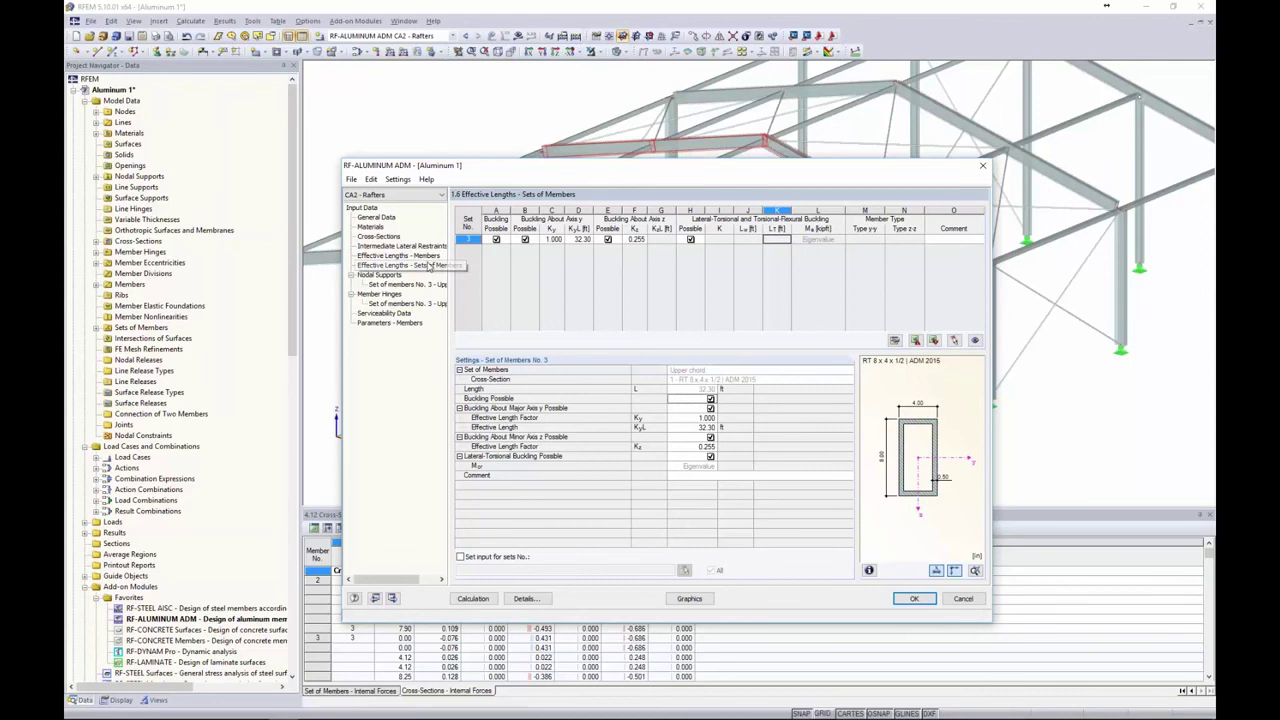
pyautogui.click(381, 276)
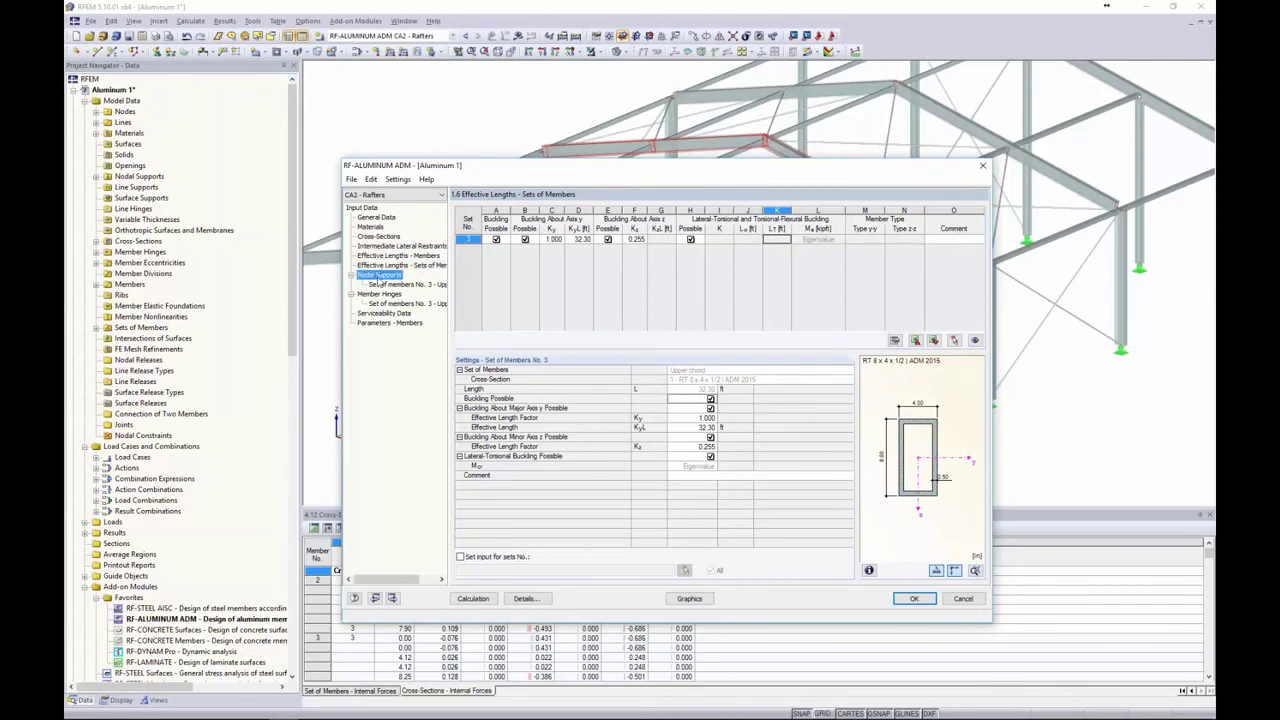
pyautogui.click(436, 266)
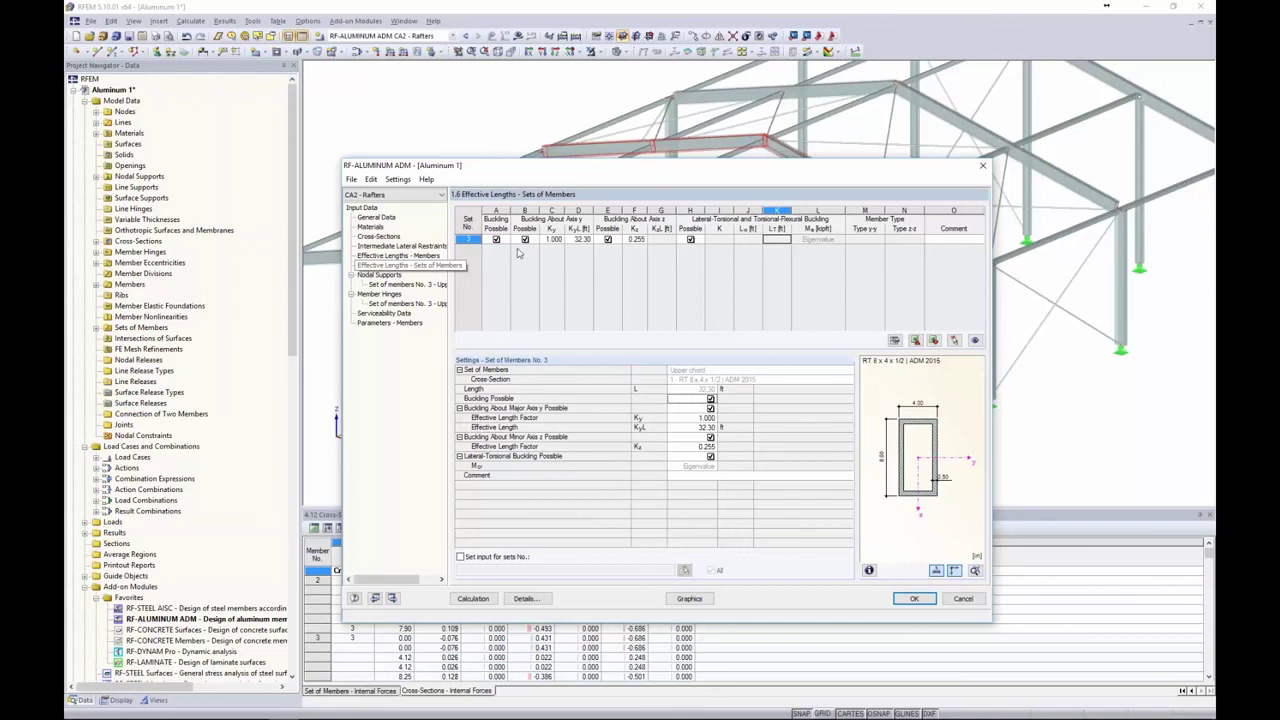
pyautogui.click(363, 279)
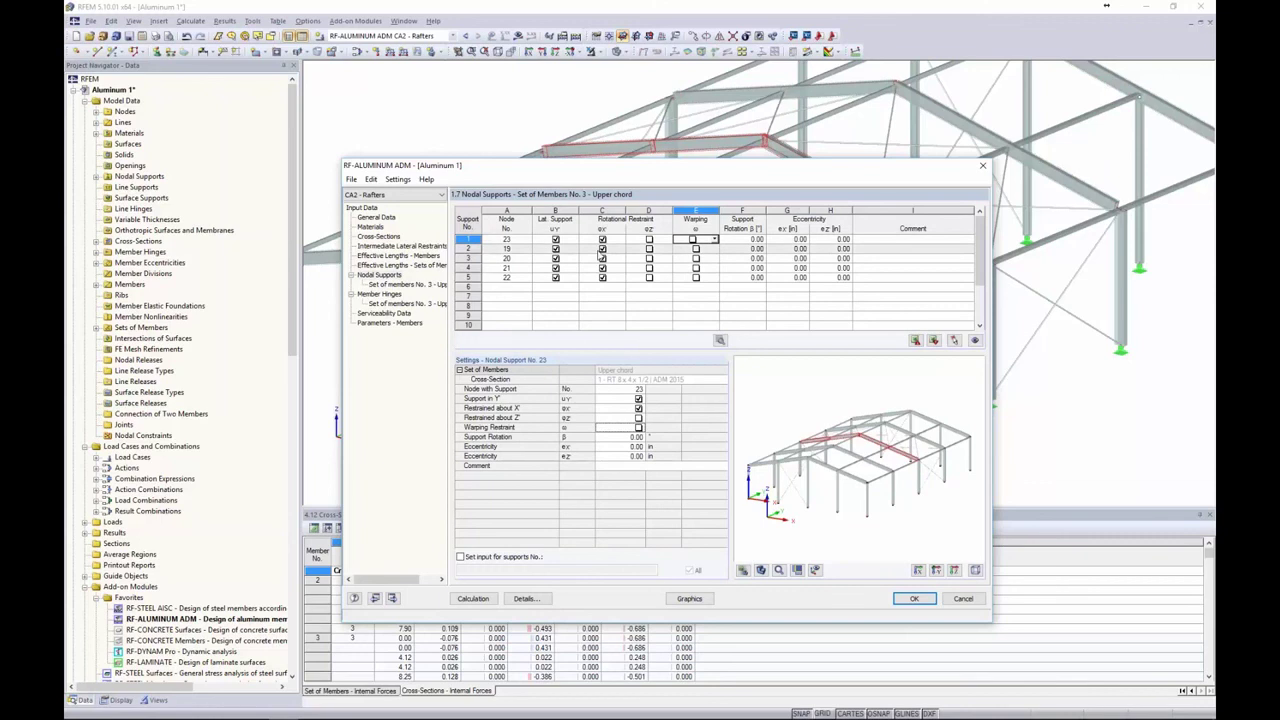
# - Try defining a member hinge at the start of member 17 in the upper chord set, then delete that entry
pyautogui.click(383, 294)
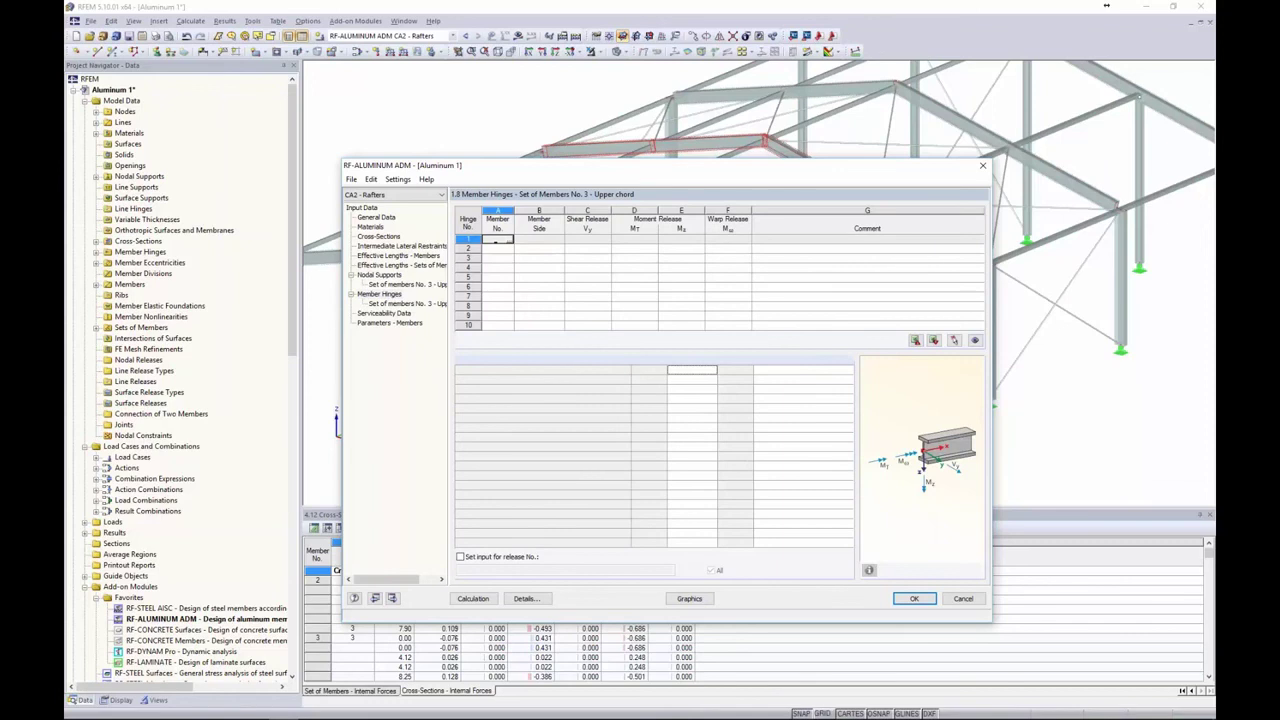
pyautogui.click(510, 240)
pyautogui.click(600, 149)
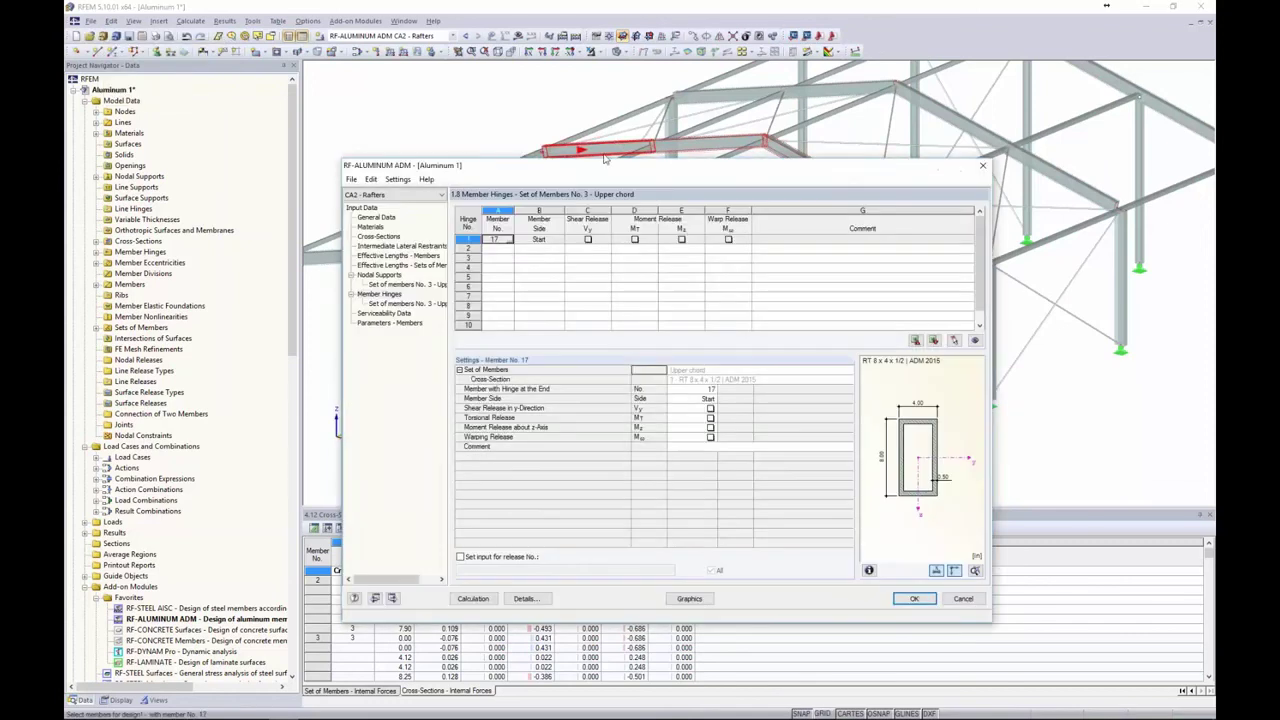
pyautogui.click(546, 241)
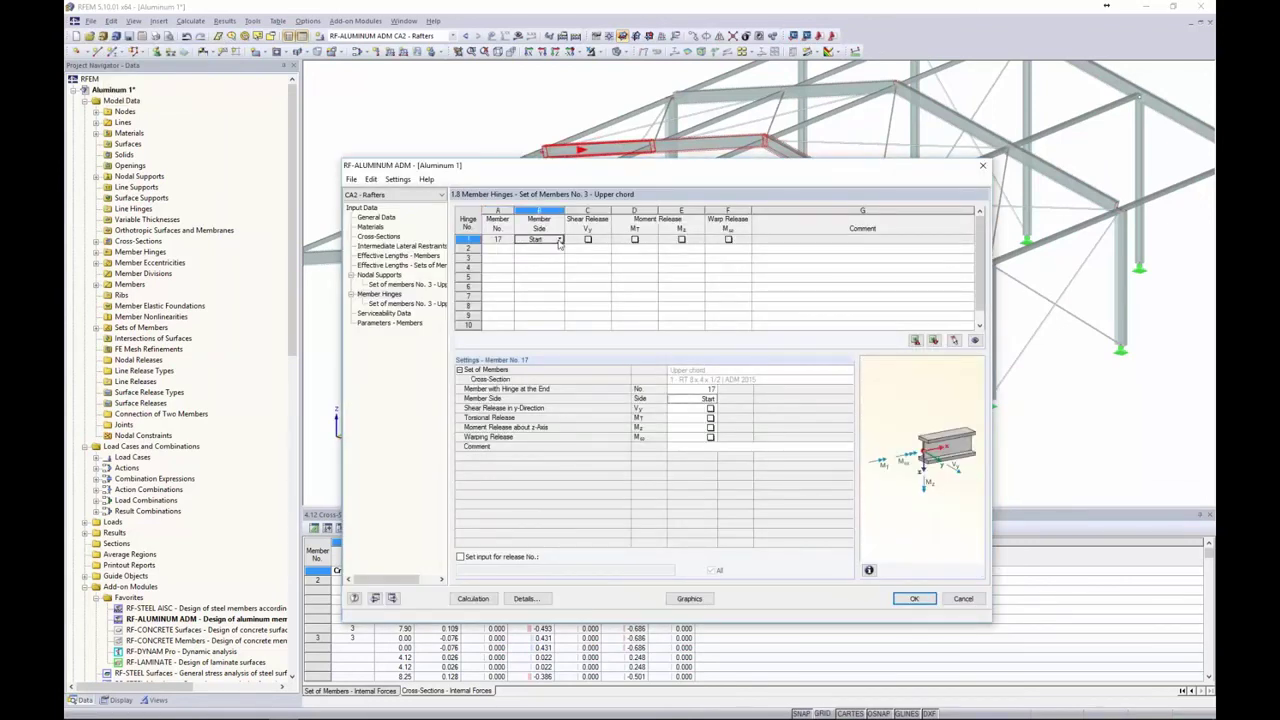
pyautogui.click(561, 241)
pyautogui.click(561, 241)
pyautogui.click(464, 239)
pyautogui.press('Delete')
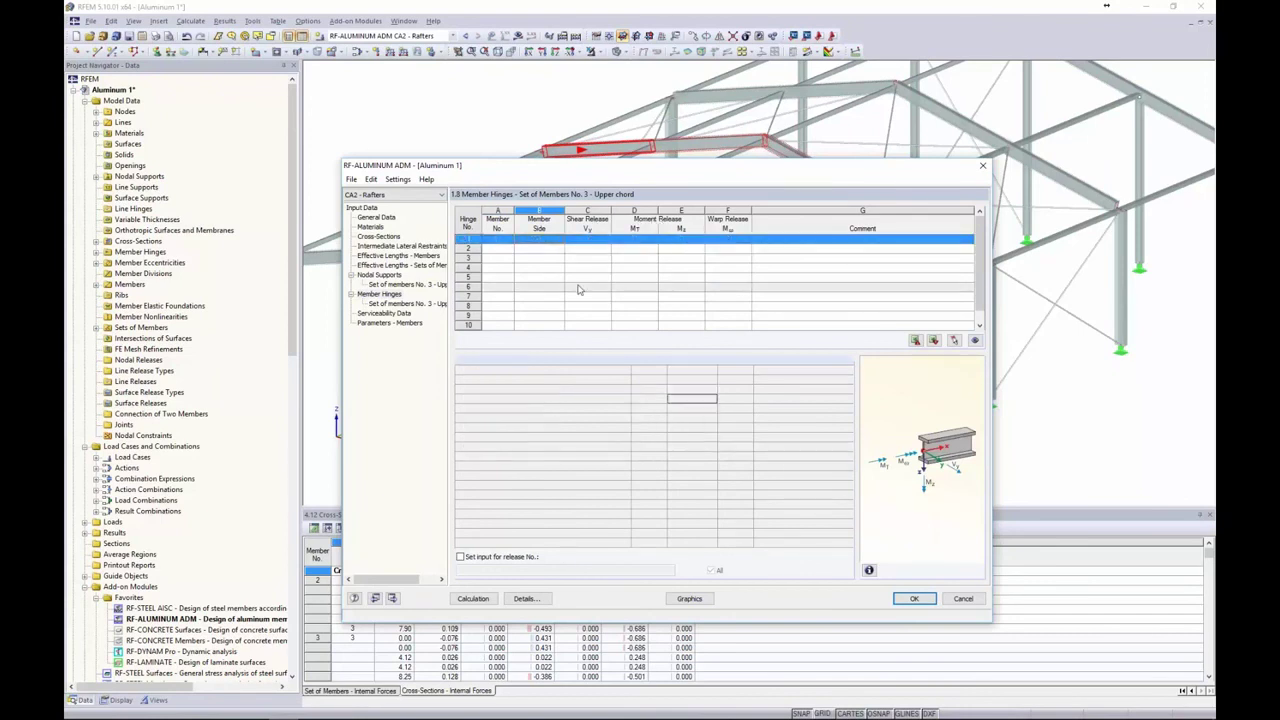
# - Add rafter members 11 to 14 to the serviceability data as individual member references
pyautogui.click(396, 314)
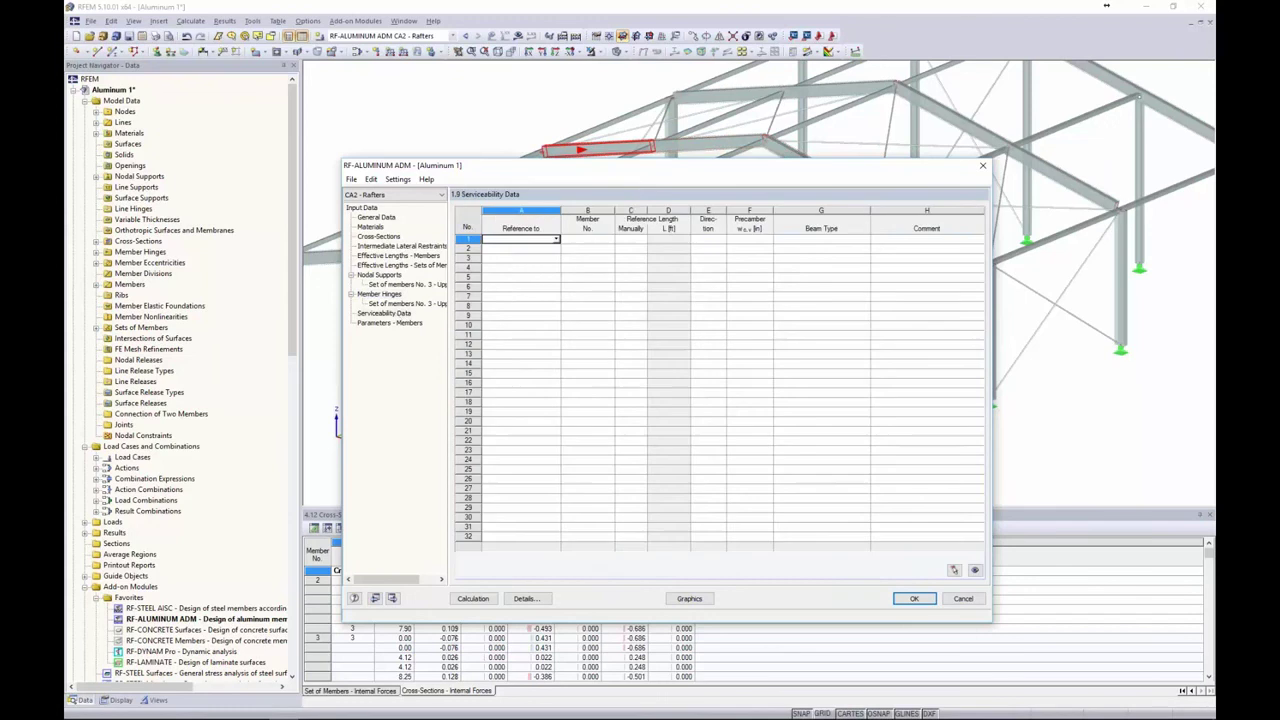
pyautogui.click(556, 239)
pyautogui.click(497, 248)
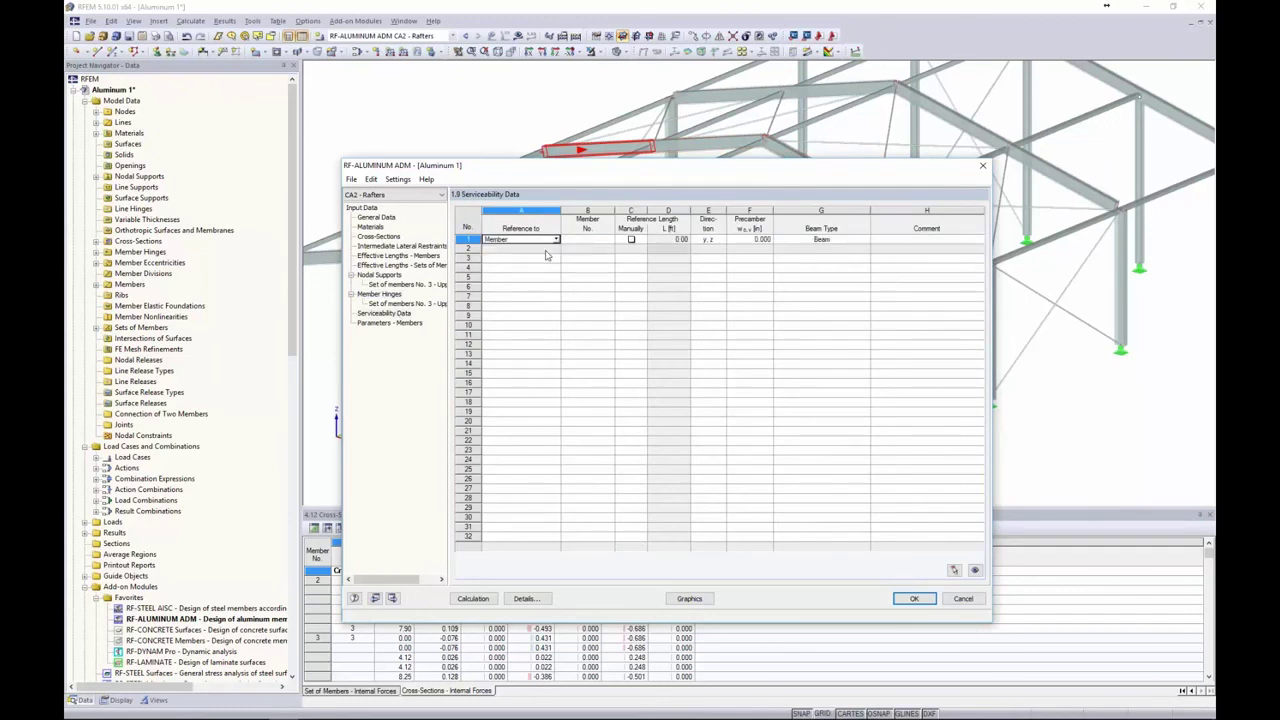
pyautogui.click(611, 241)
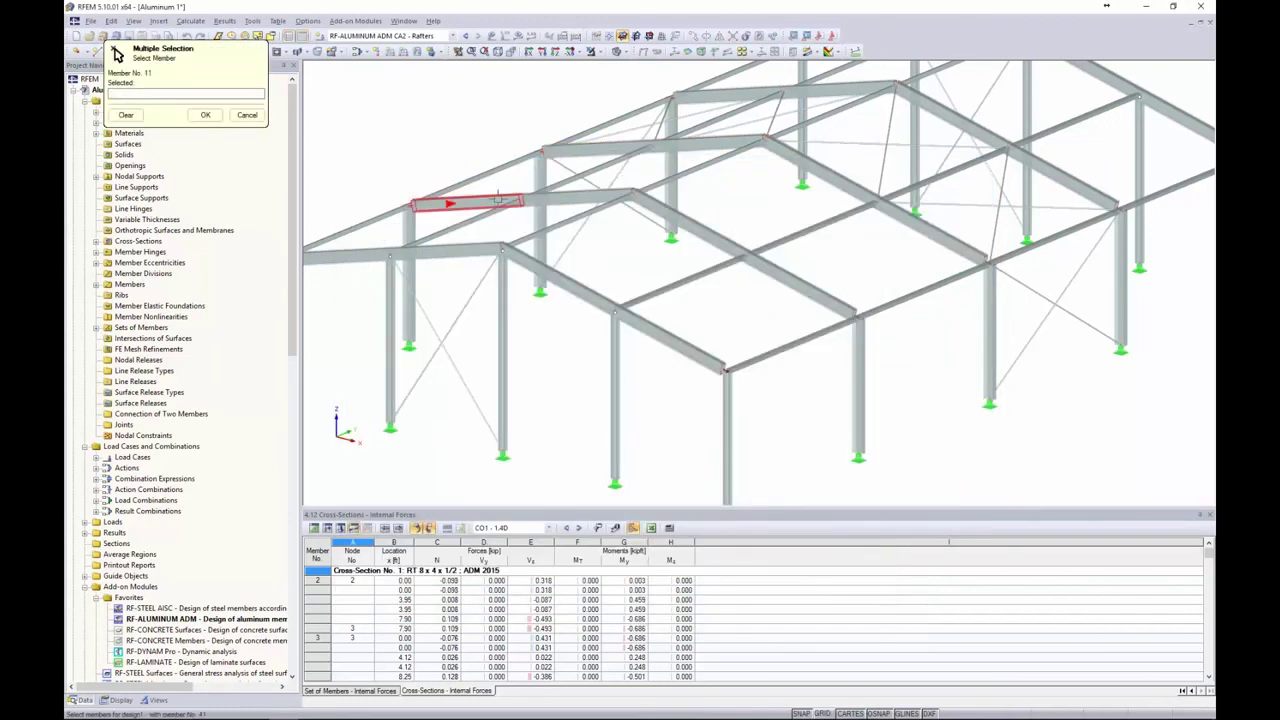
pyautogui.click(577, 198)
pyautogui.click(688, 223)
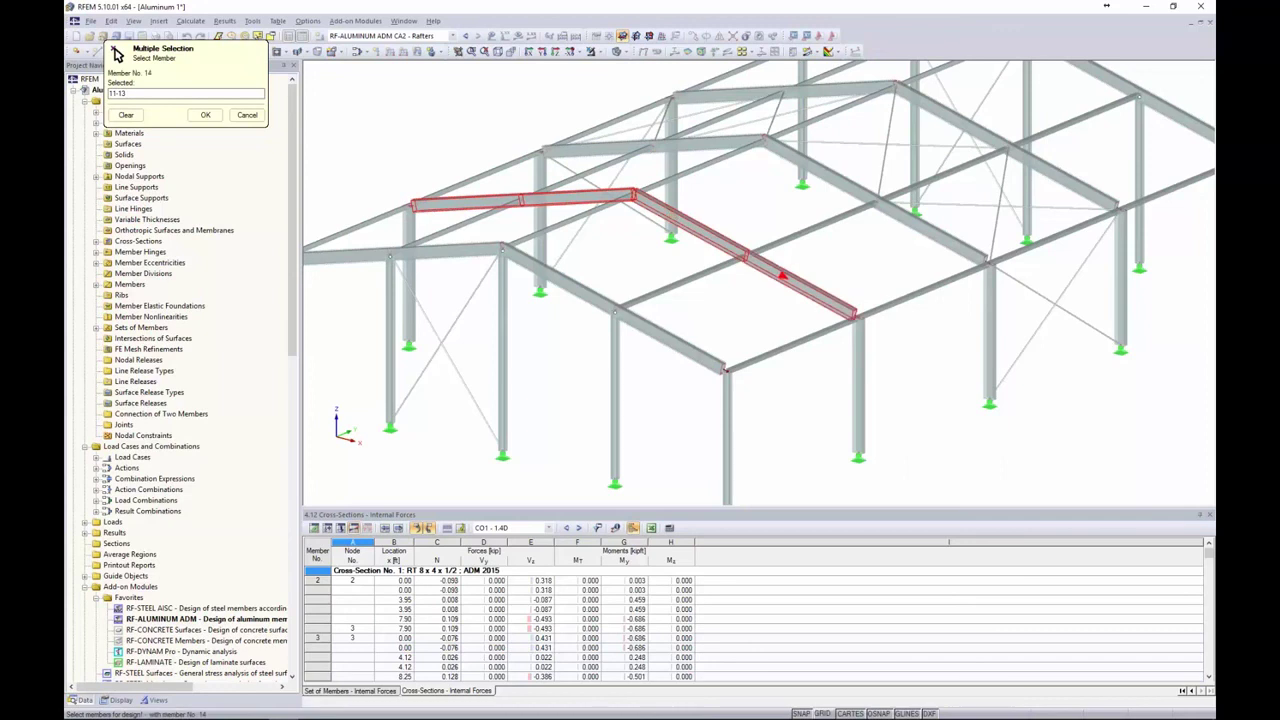
pyautogui.click(797, 284)
pyautogui.click(205, 115)
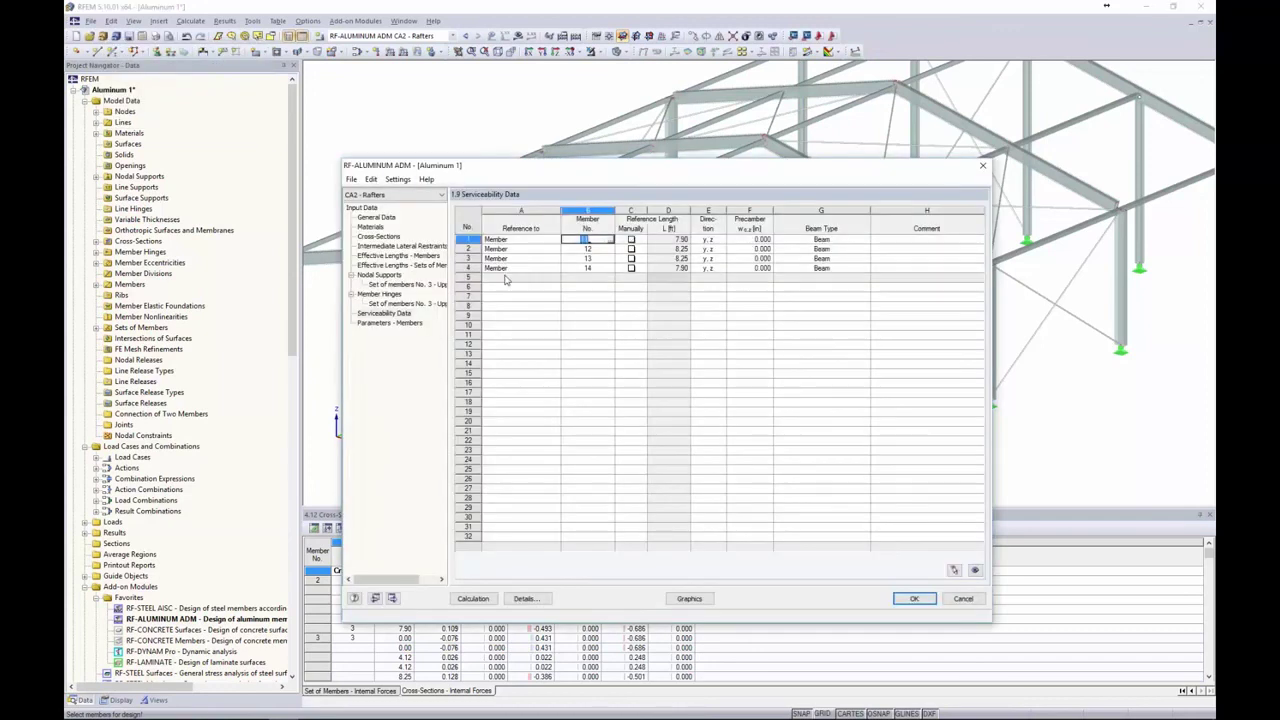
# - Add member set 3, the upper chord, to the serviceability data as a set of members reference
pyautogui.click(530, 277)
pyautogui.click(556, 277)
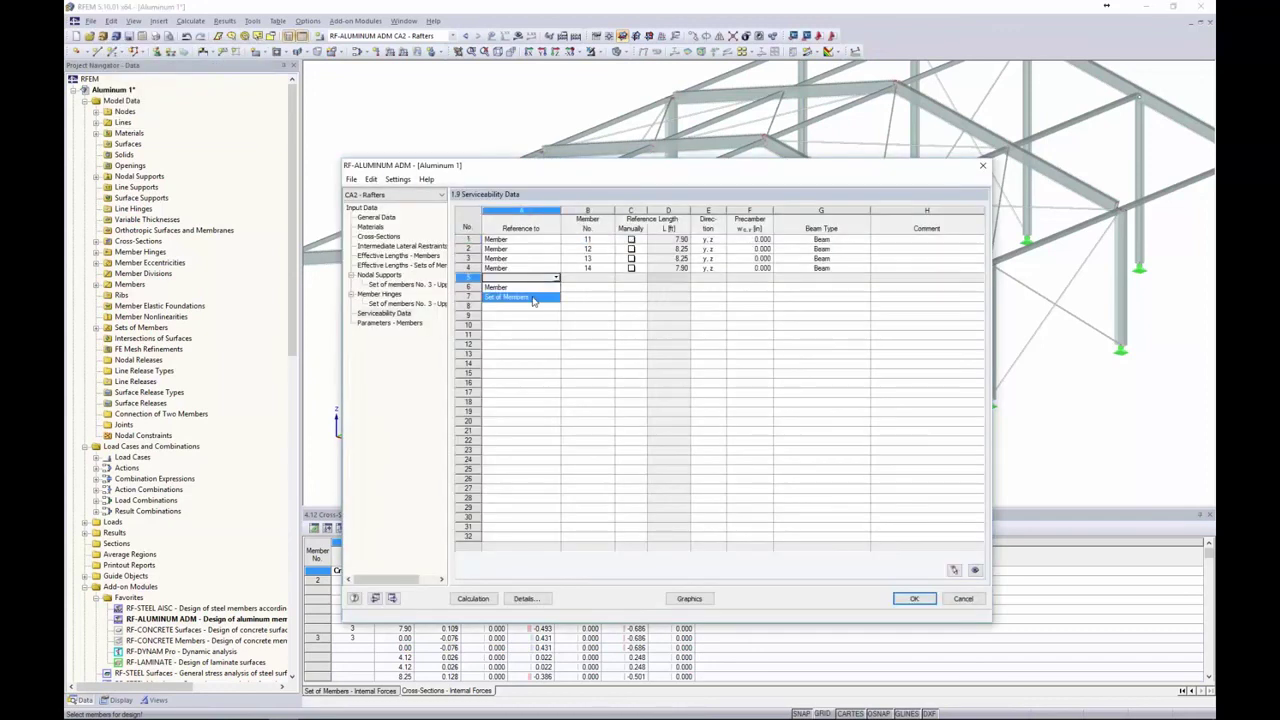
pyautogui.click(508, 297)
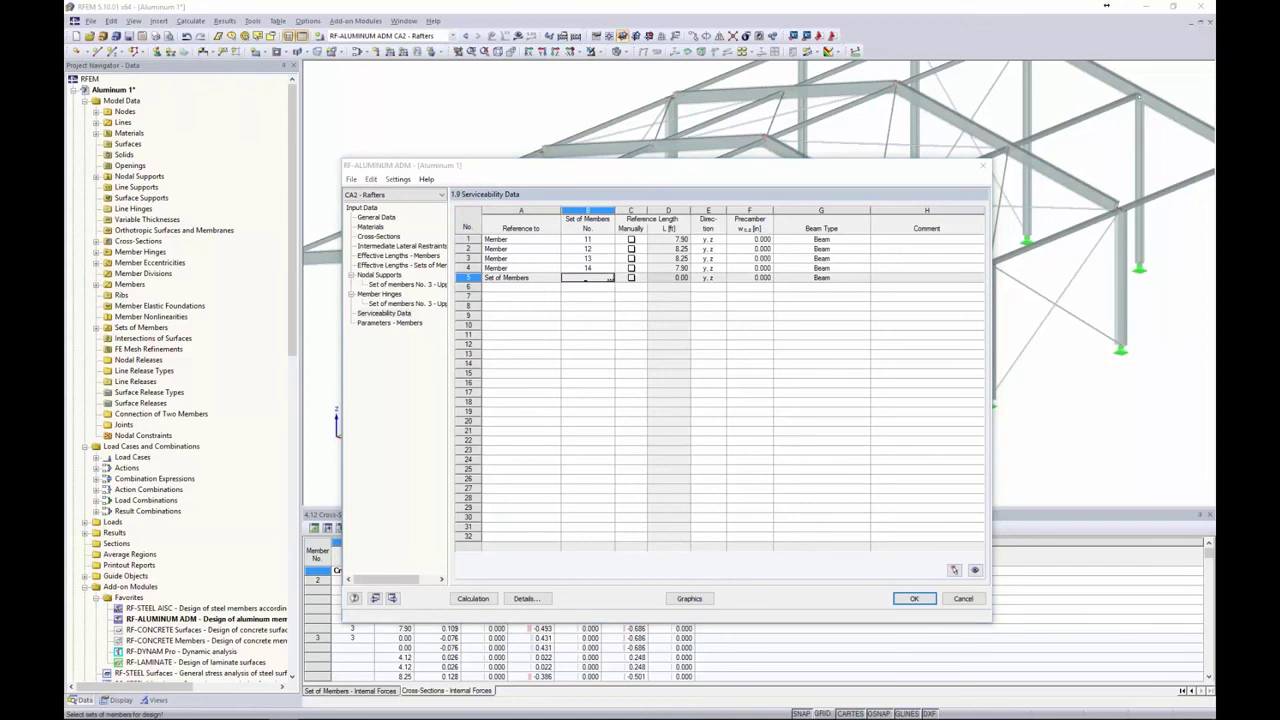
pyautogui.click(610, 280)
pyautogui.click(620, 141)
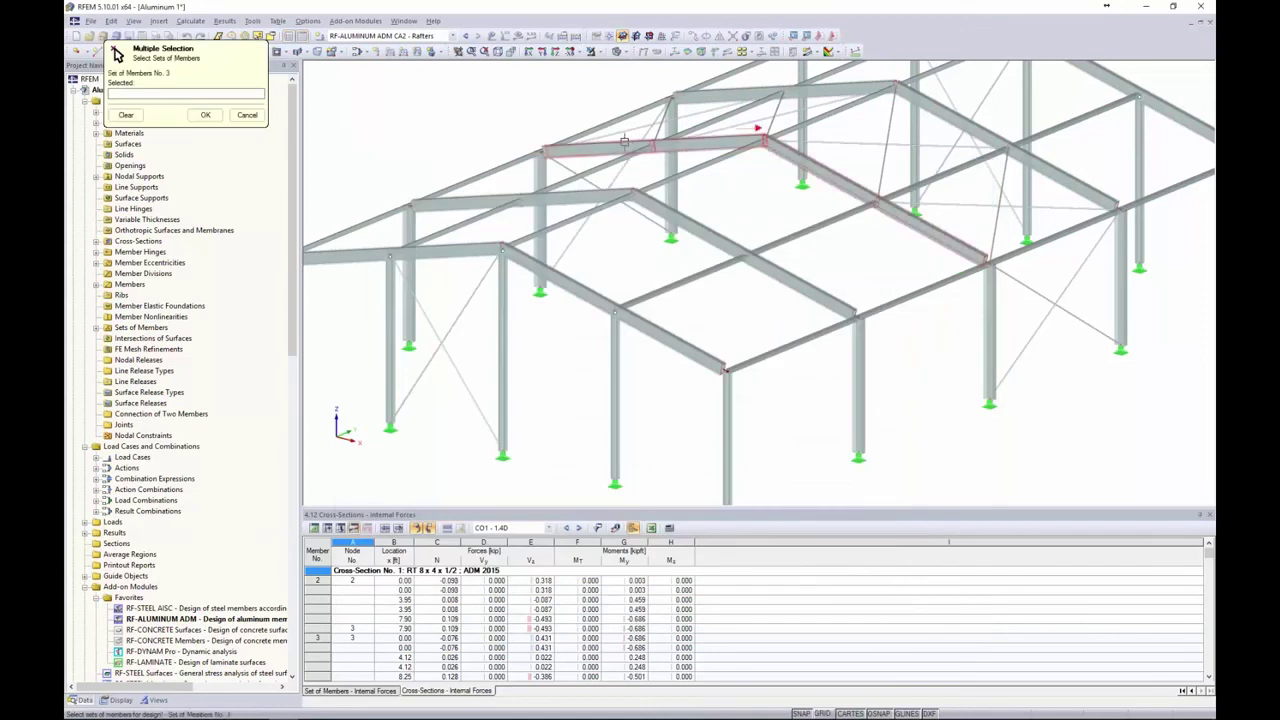
pyautogui.click(205, 114)
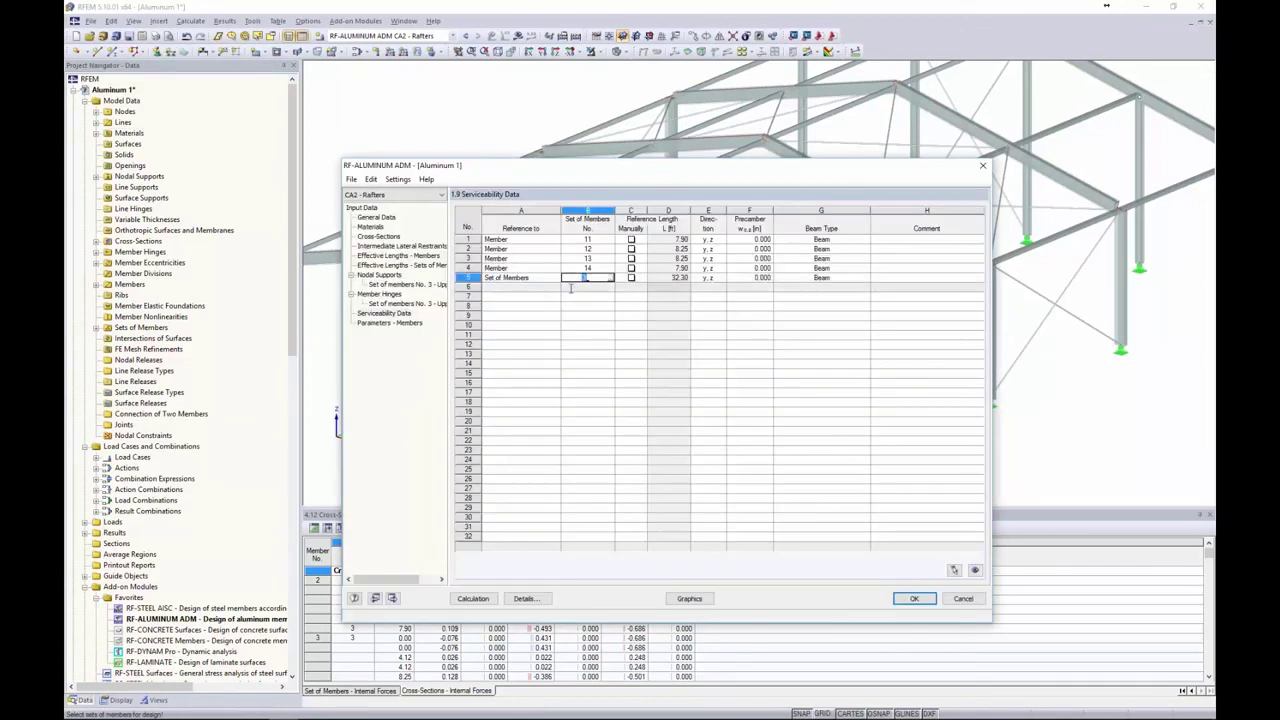
# - Enable manually defined reference lengths for members 11 to 14 in the serviceability data
pyautogui.moveTo(680, 165); pyautogui.dragTo(672, 208)
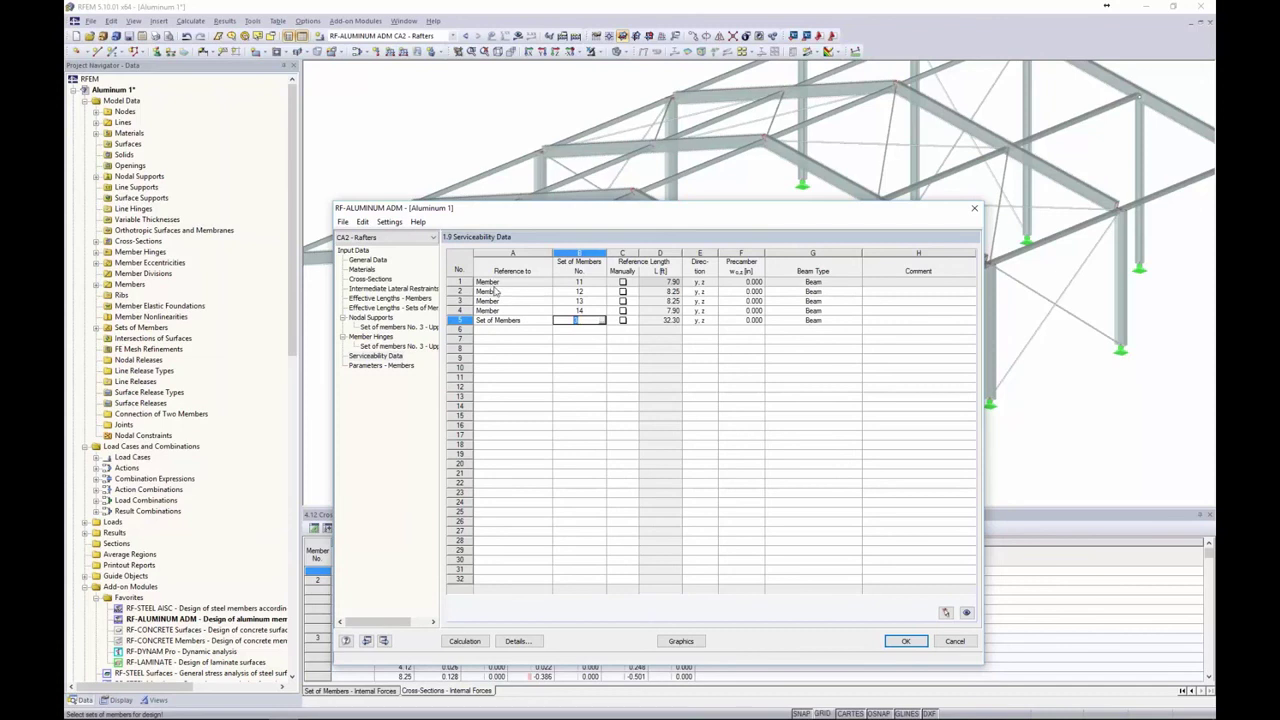
pyautogui.click(622, 283)
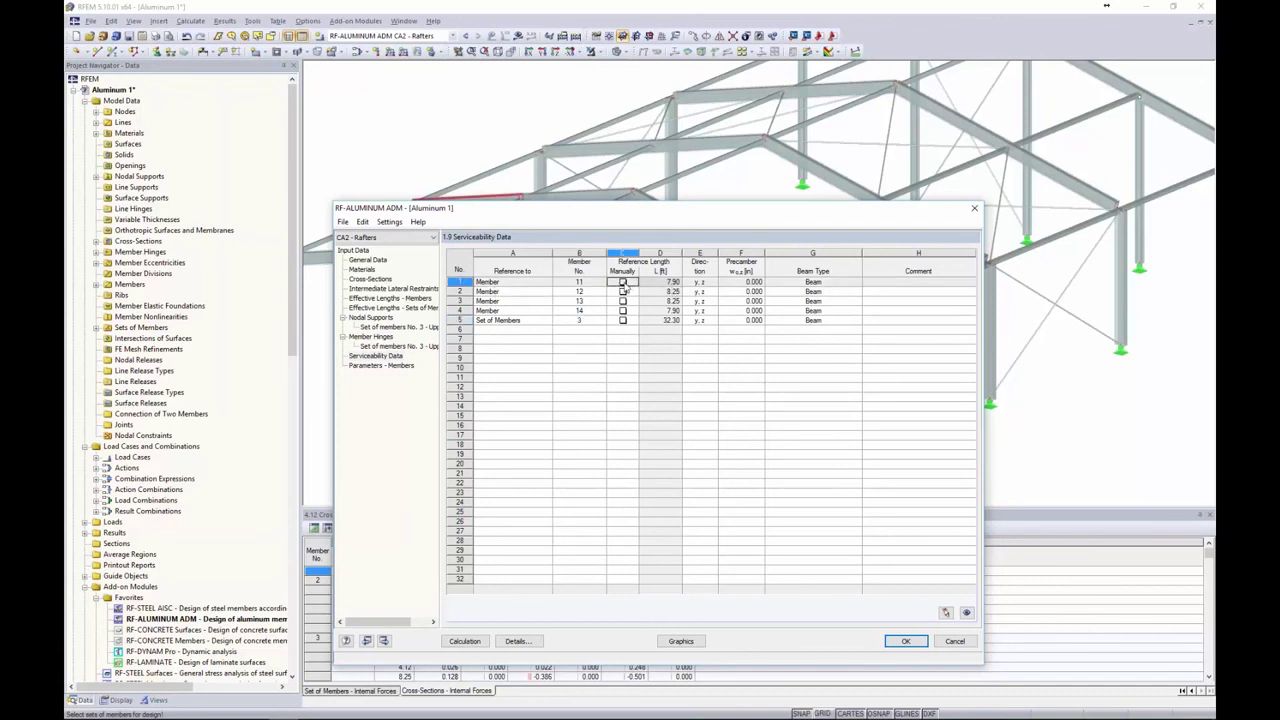
pyautogui.click(622, 282)
pyautogui.click(622, 291)
pyautogui.click(622, 300)
pyautogui.click(622, 310)
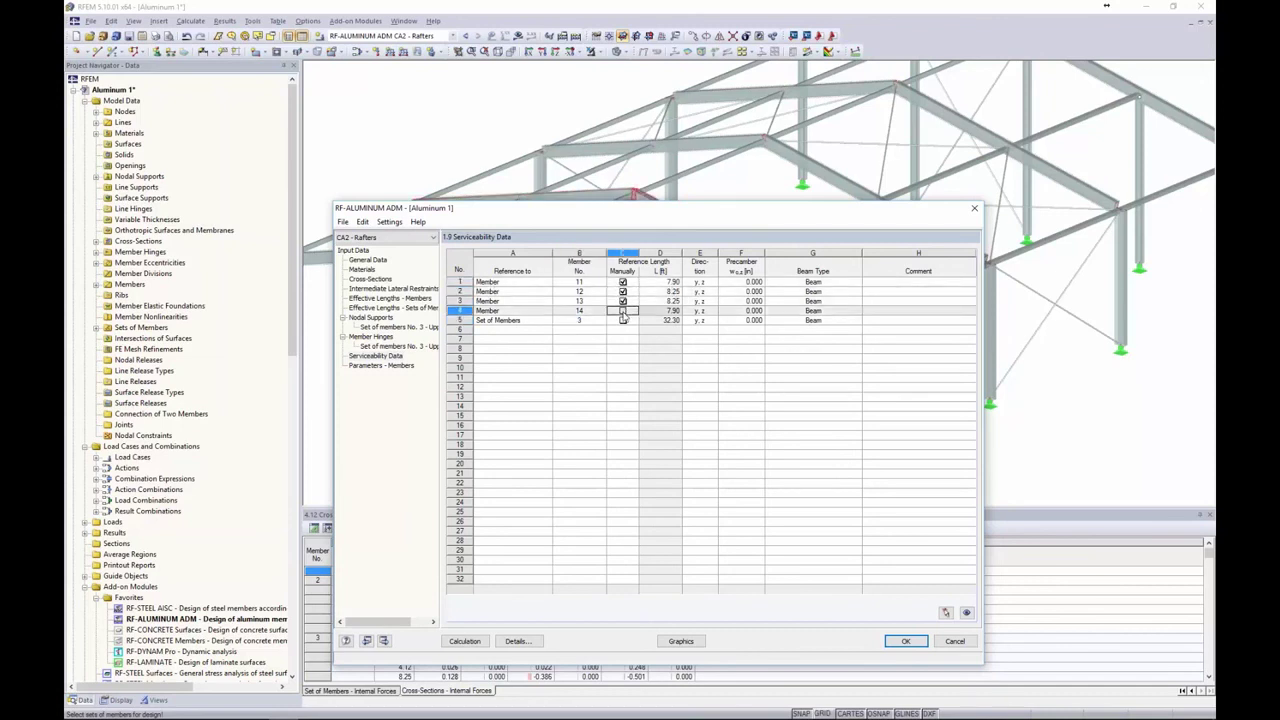
pyautogui.click(622, 311)
# - Set the serviceability reference length of members 11, 12, 13 and 14 to 32.3 ft each
pyautogui.doubleClick(660, 282)
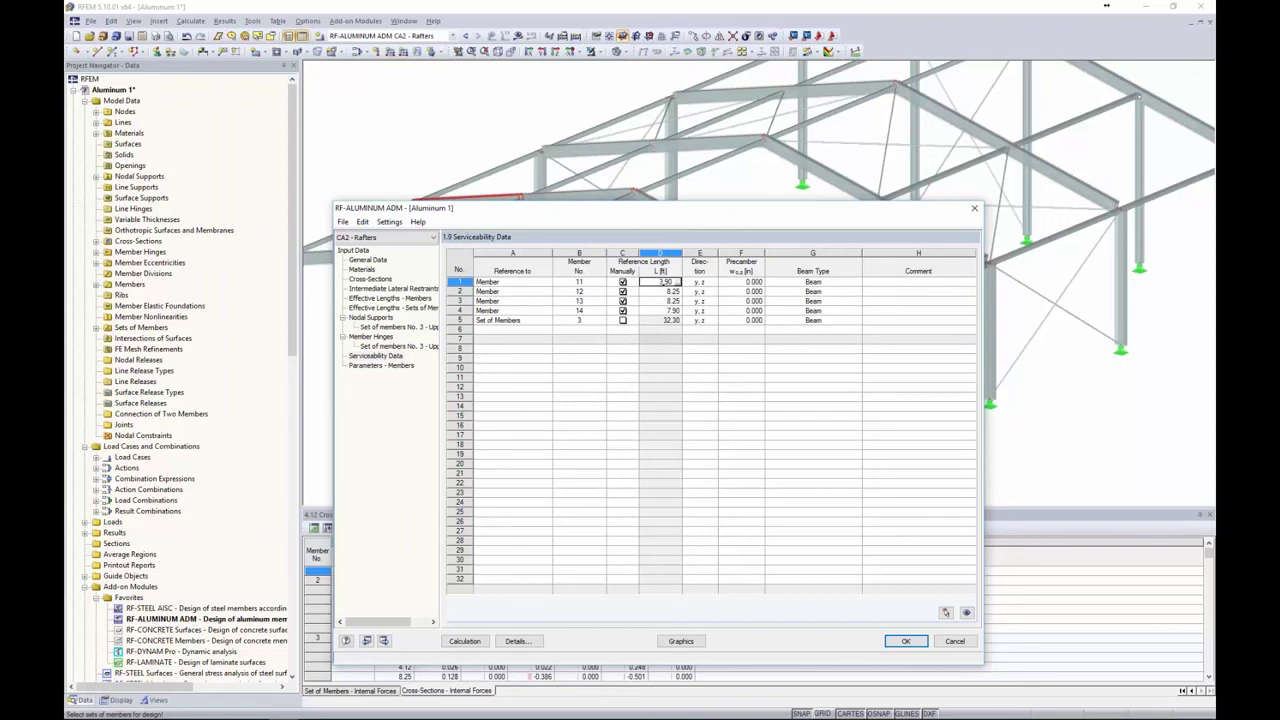
pyautogui.write('32.3')
pyautogui.press('Return')
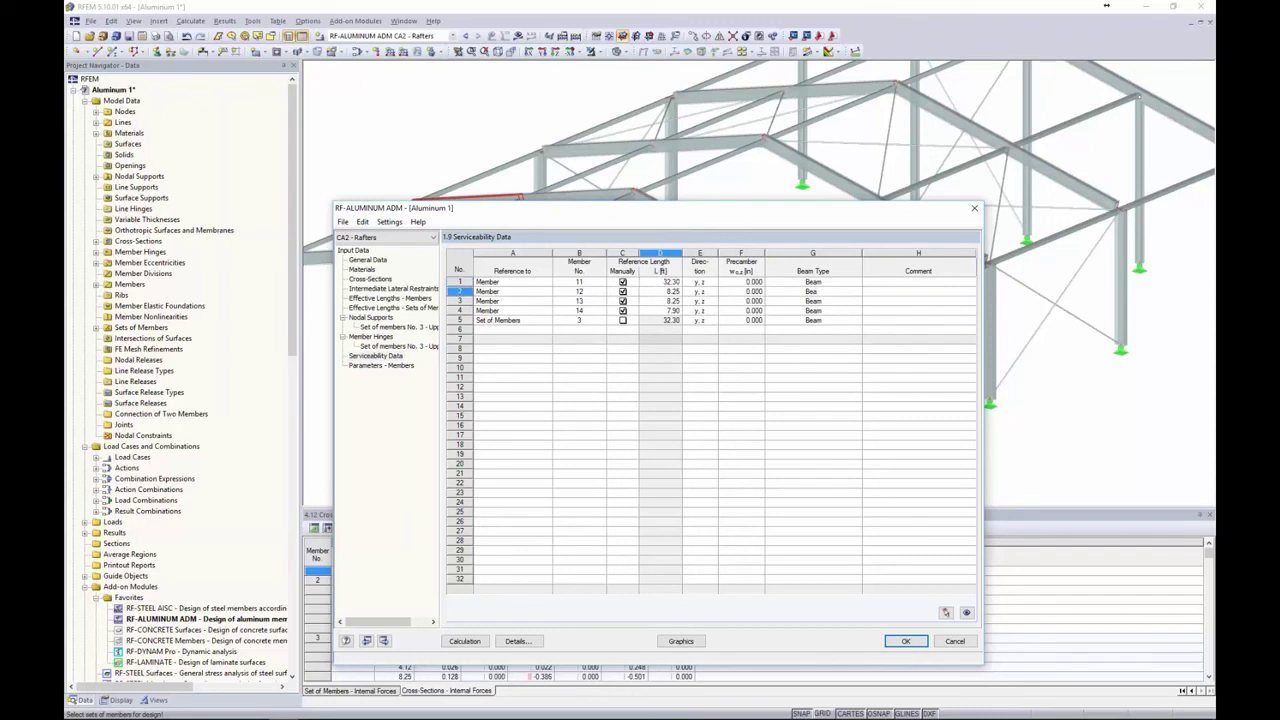
pyautogui.write('32.3')
pyautogui.press('Return')
pyautogui.write('32.3')
pyautogui.press('Return')
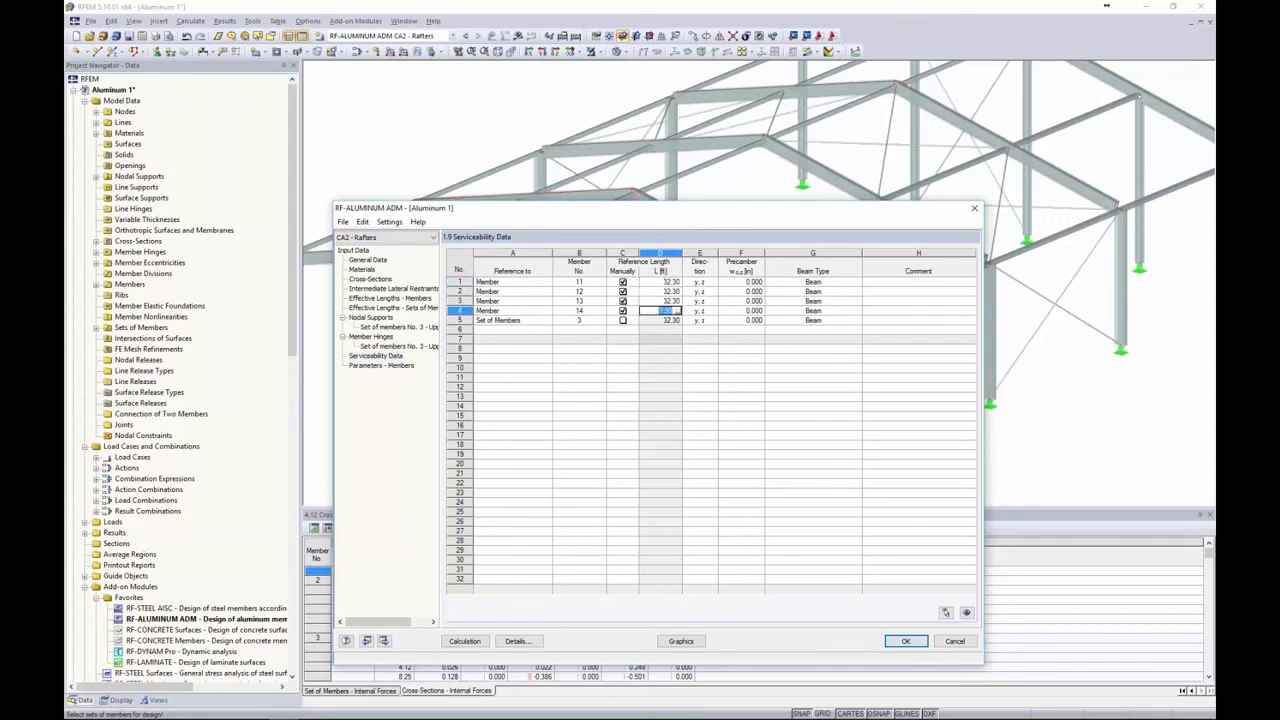
pyautogui.write('32.3')
pyautogui.press('Return')
pyautogui.click(741, 358)
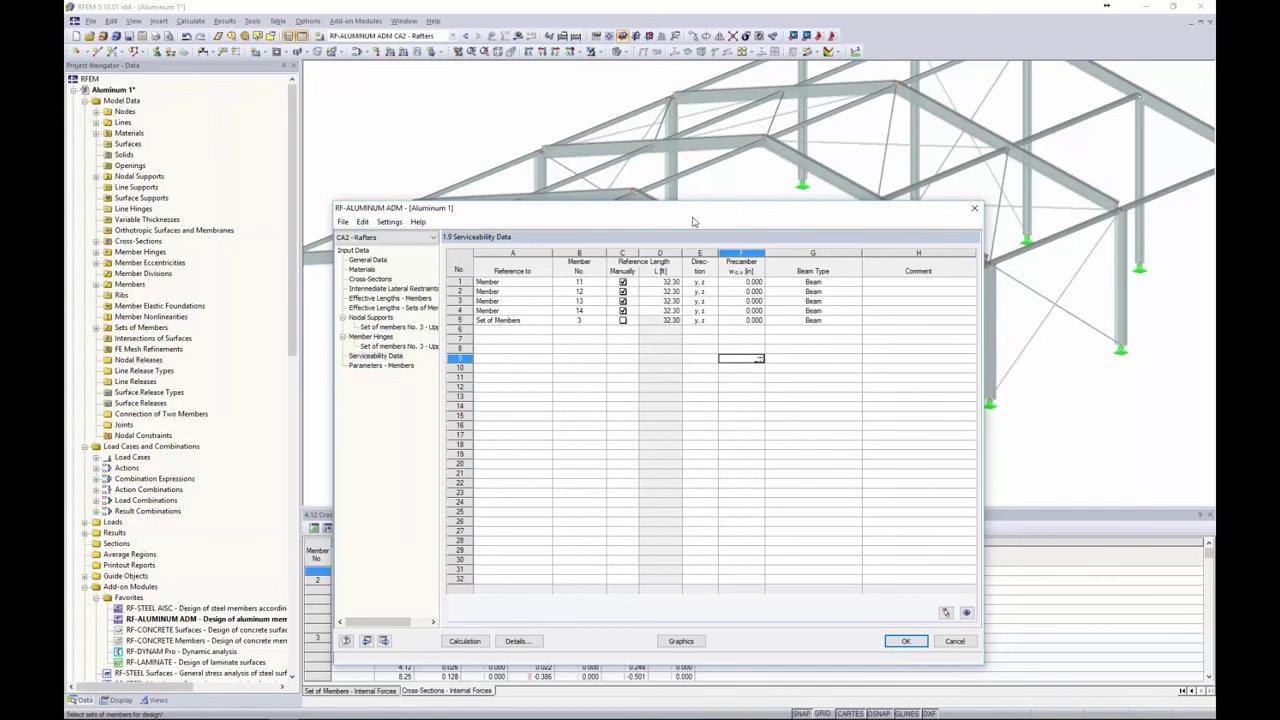
# - Relate the serviceability deformations to the undeformed system in the LRFD 2015 design details
pyautogui.moveTo(693, 212); pyautogui.dragTo(678, 135)
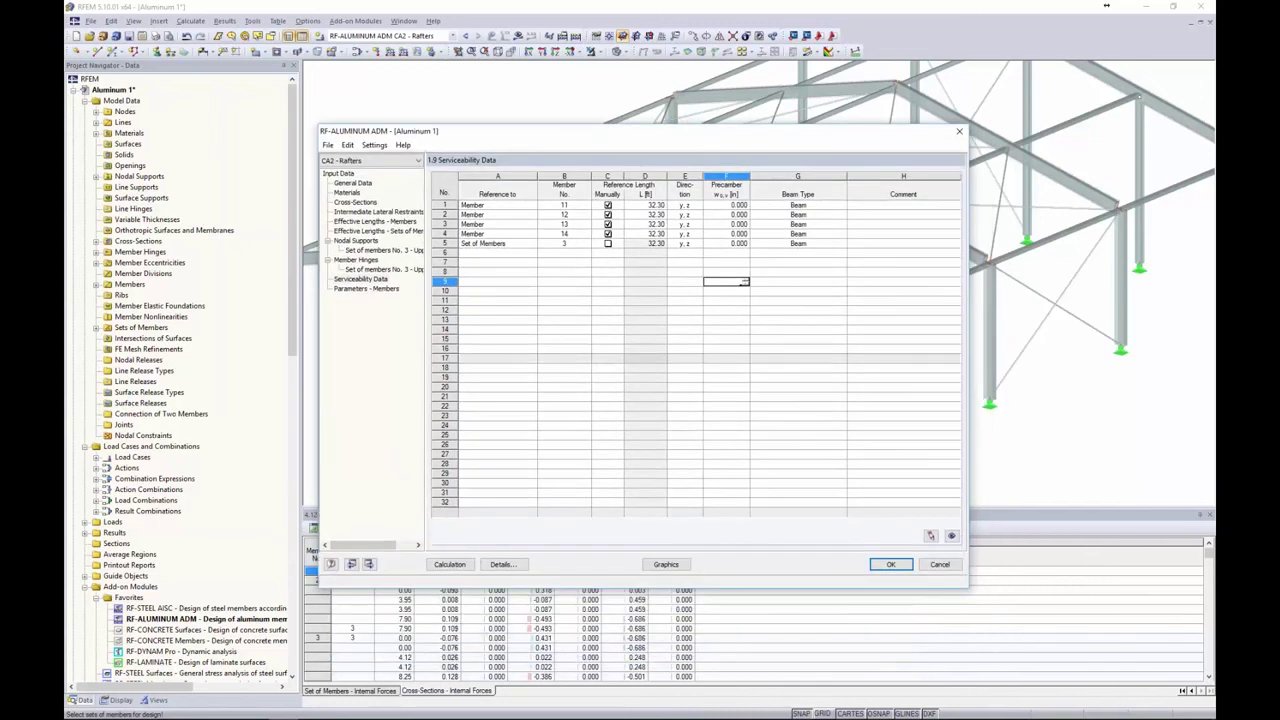
pyautogui.click(500, 564)
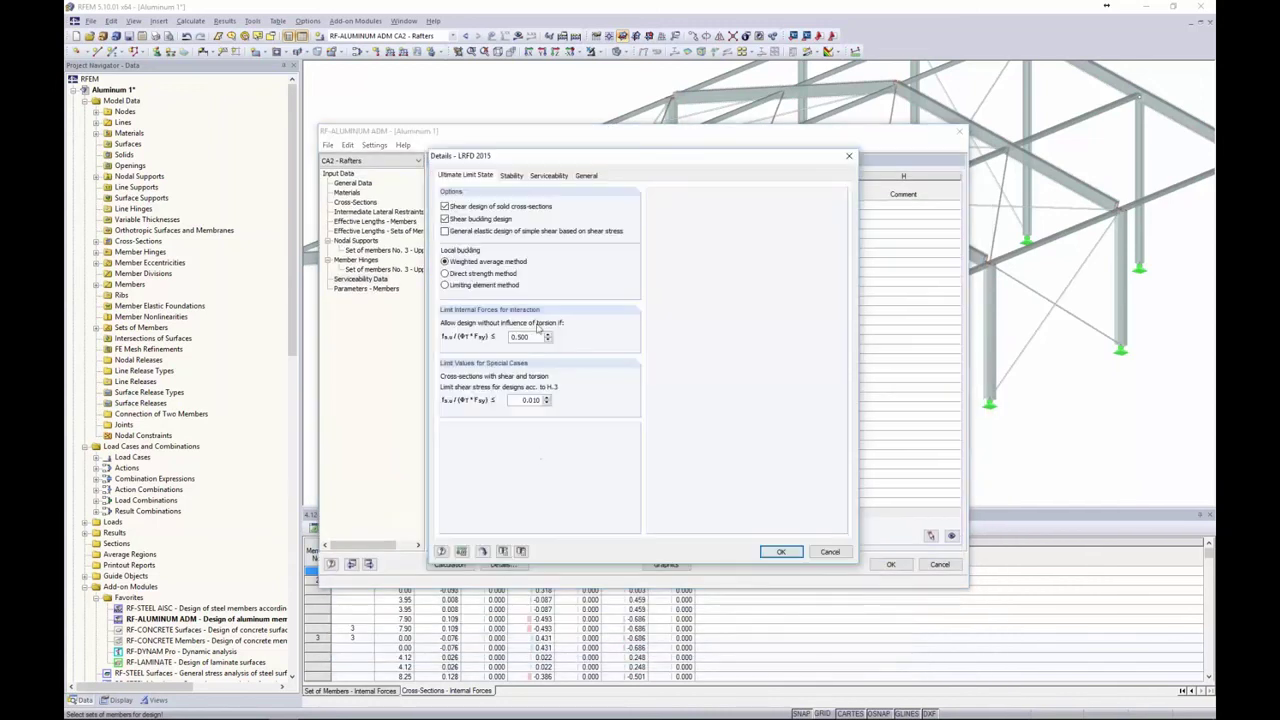
pyautogui.click(541, 178)
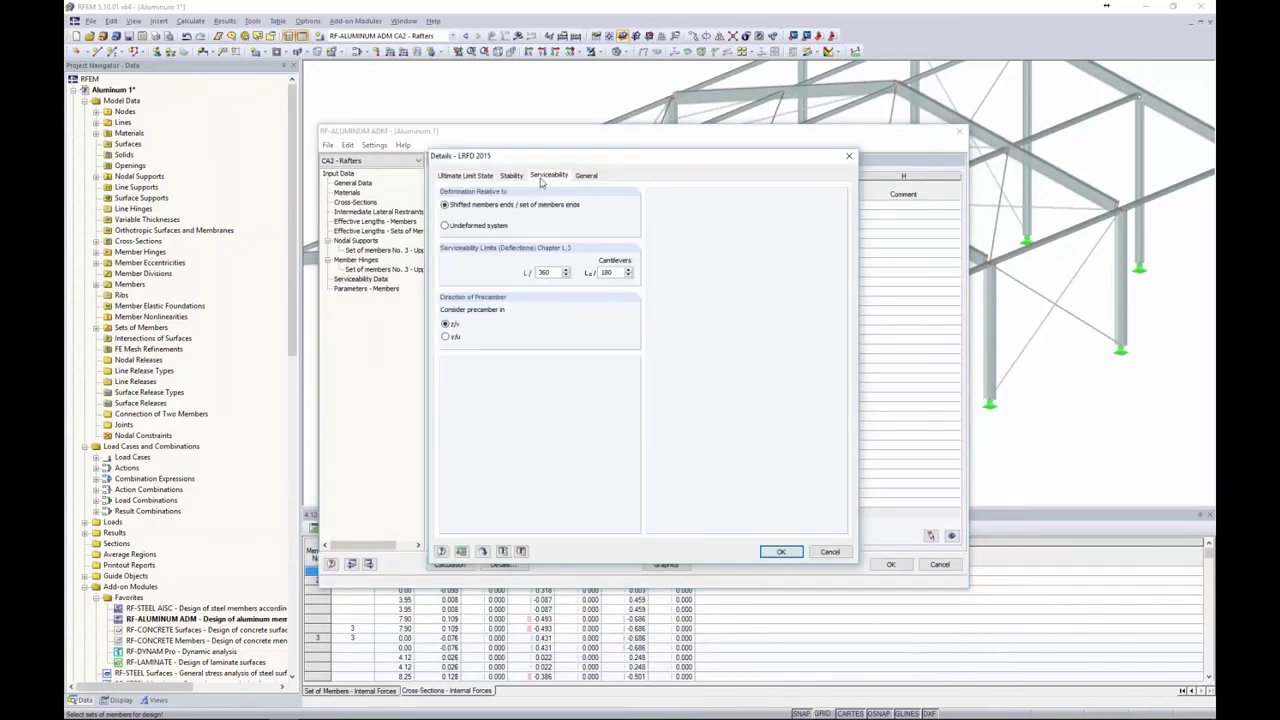
pyautogui.click(446, 226)
pyautogui.moveTo(606, 163); pyautogui.dragTo(548, 317)
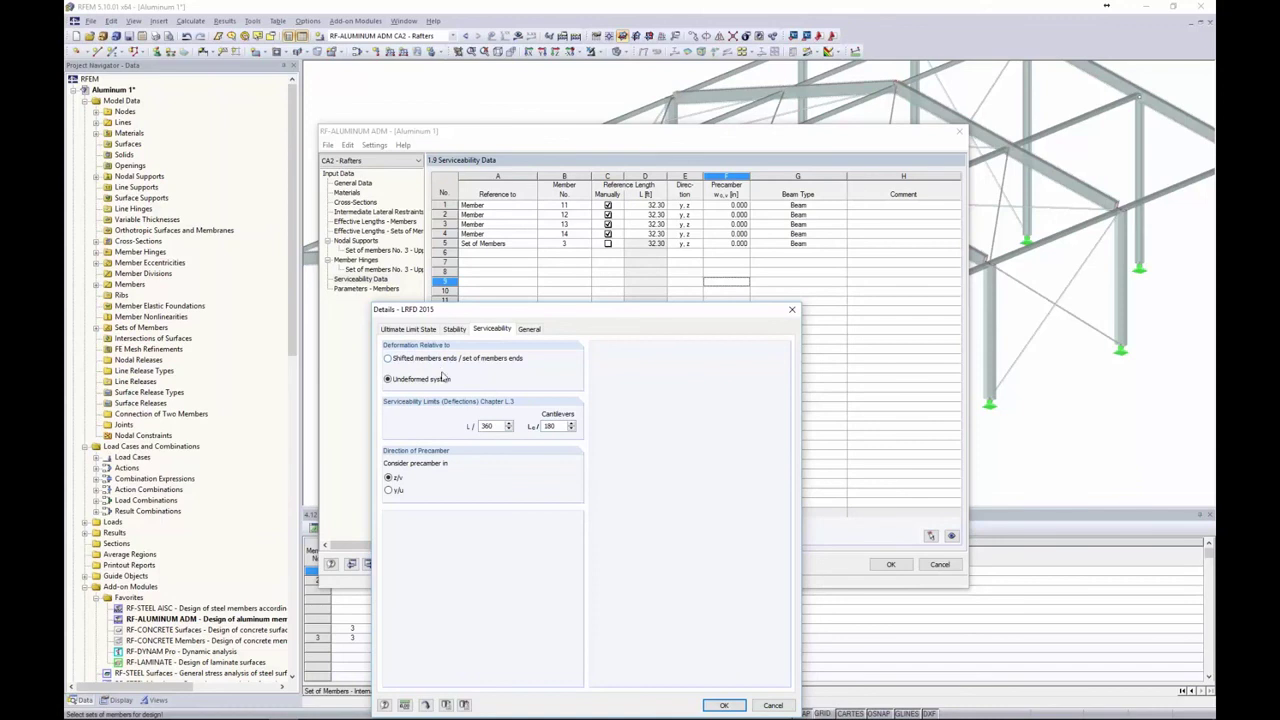
pyautogui.moveTo(493, 312); pyautogui.dragTo(500, 181)
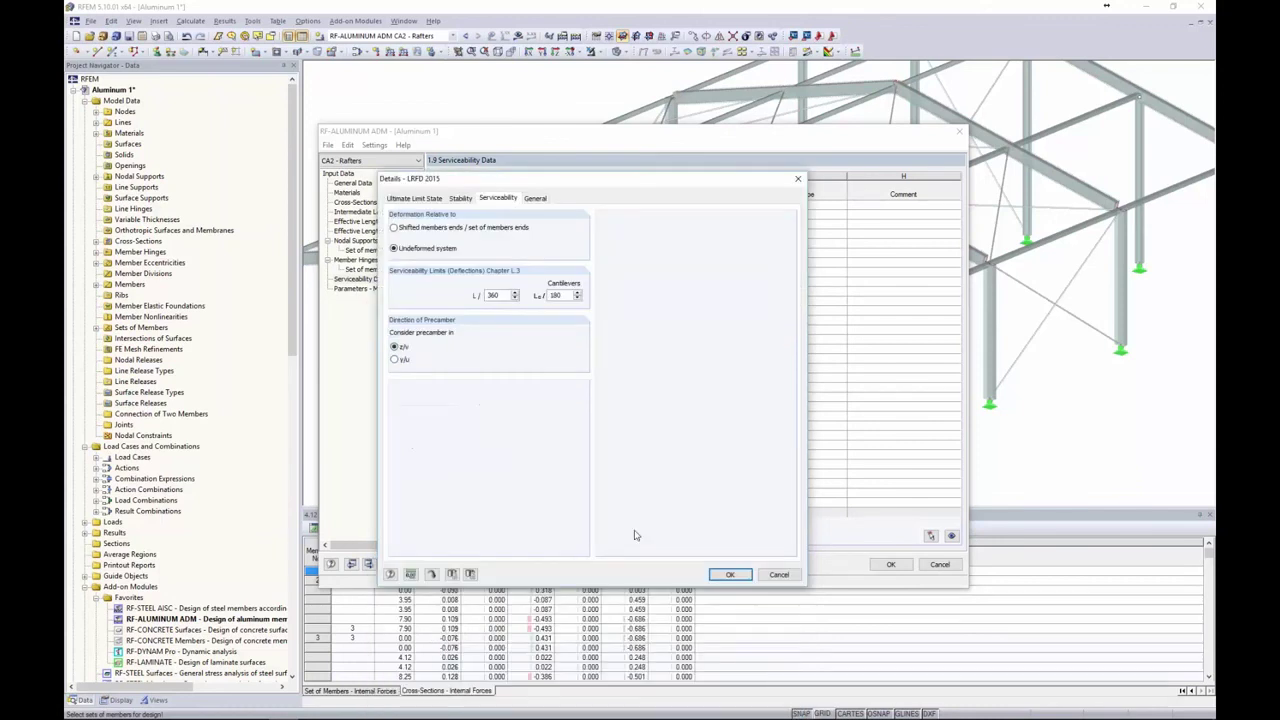
pyautogui.click(729, 575)
# - Calculate the Rafters case and review the design results by set of members and by member
pyautogui.click(355, 289)
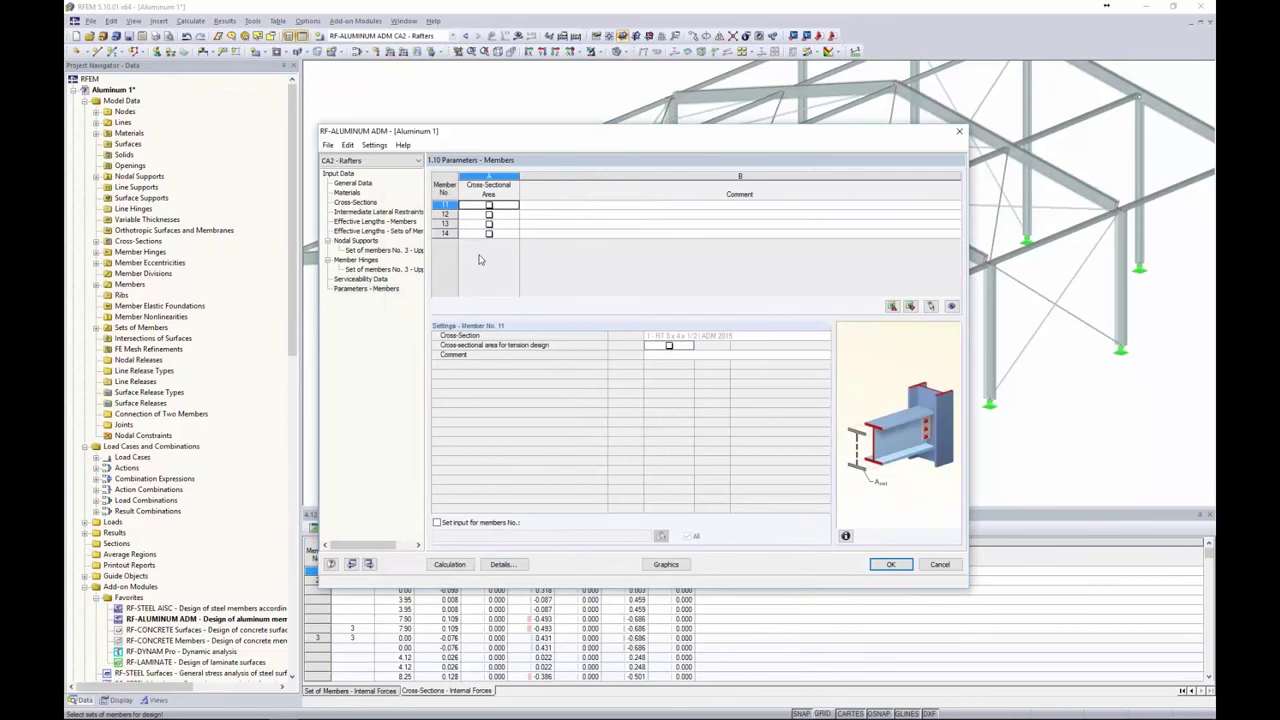
pyautogui.click(449, 564)
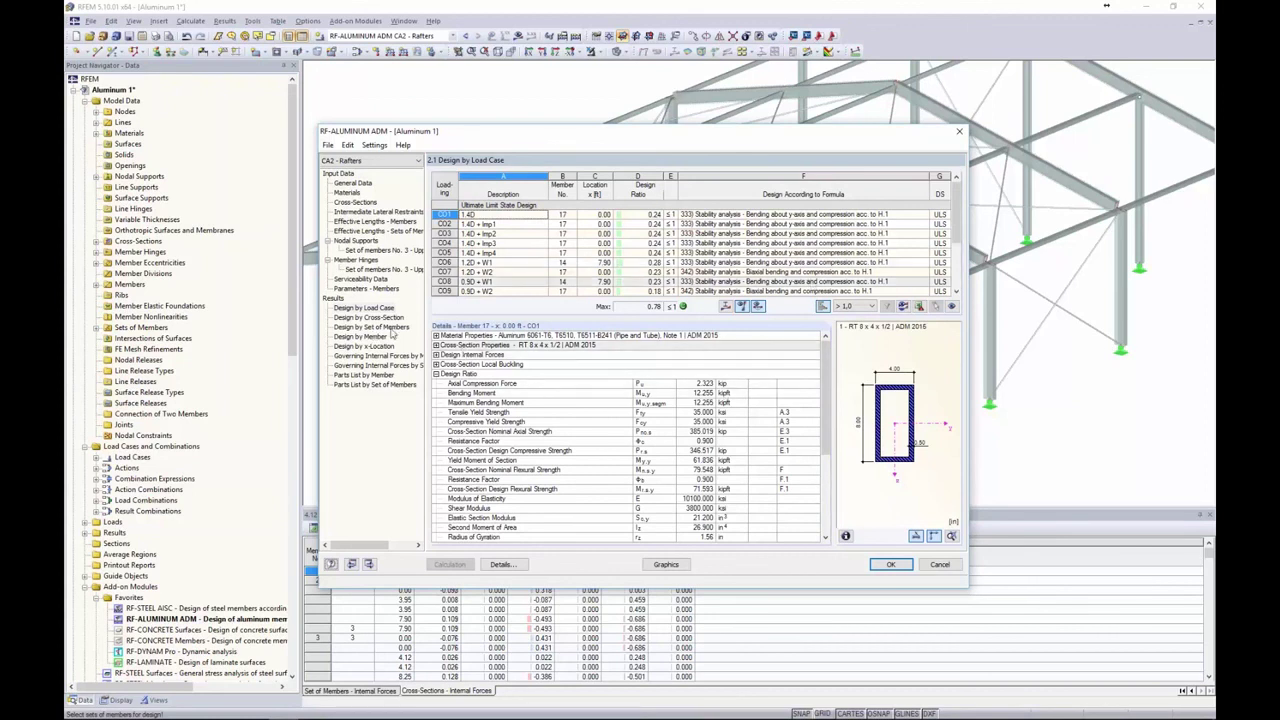
pyautogui.click(390, 328)
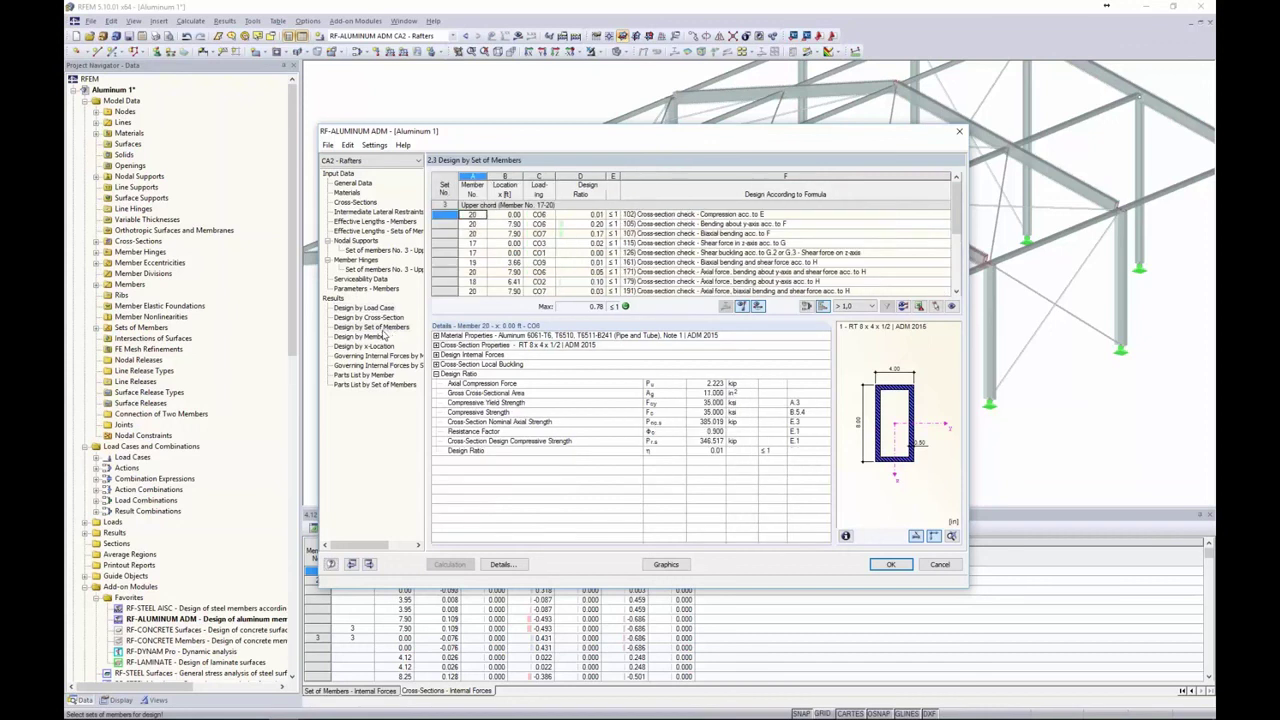
pyautogui.click(378, 338)
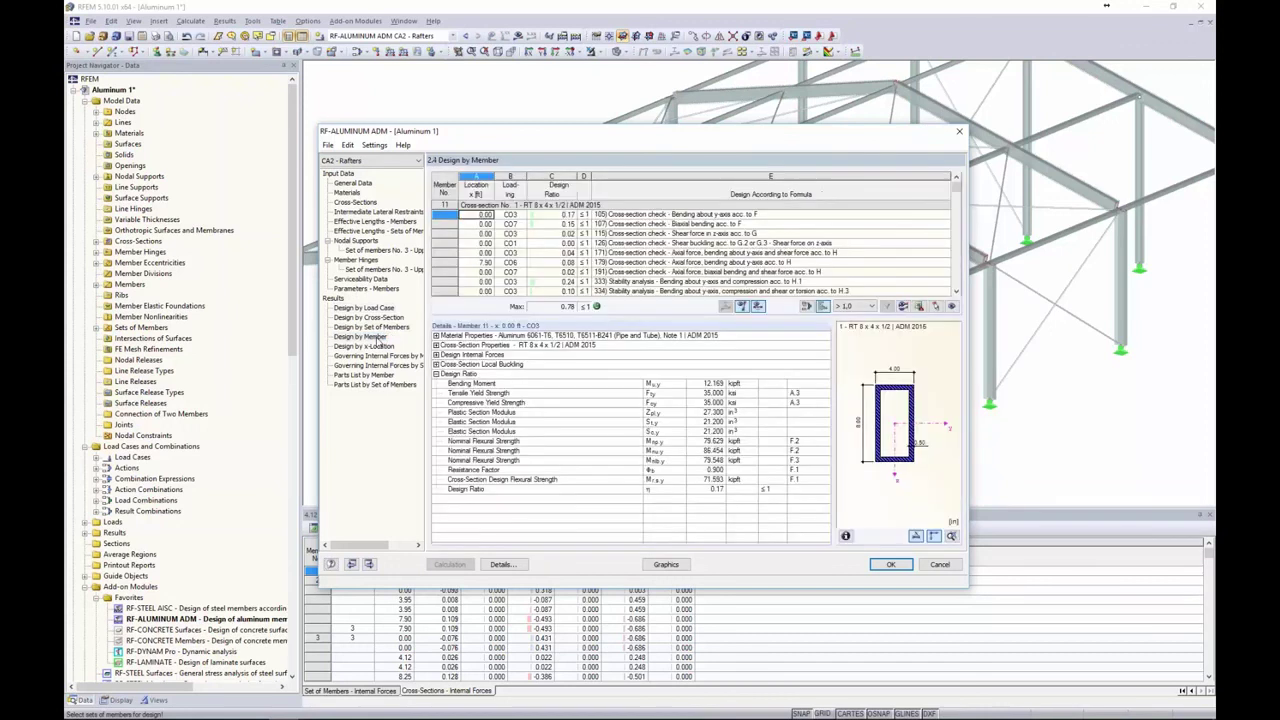
pyautogui.moveTo(957, 184); pyautogui.dragTo(955, 256)
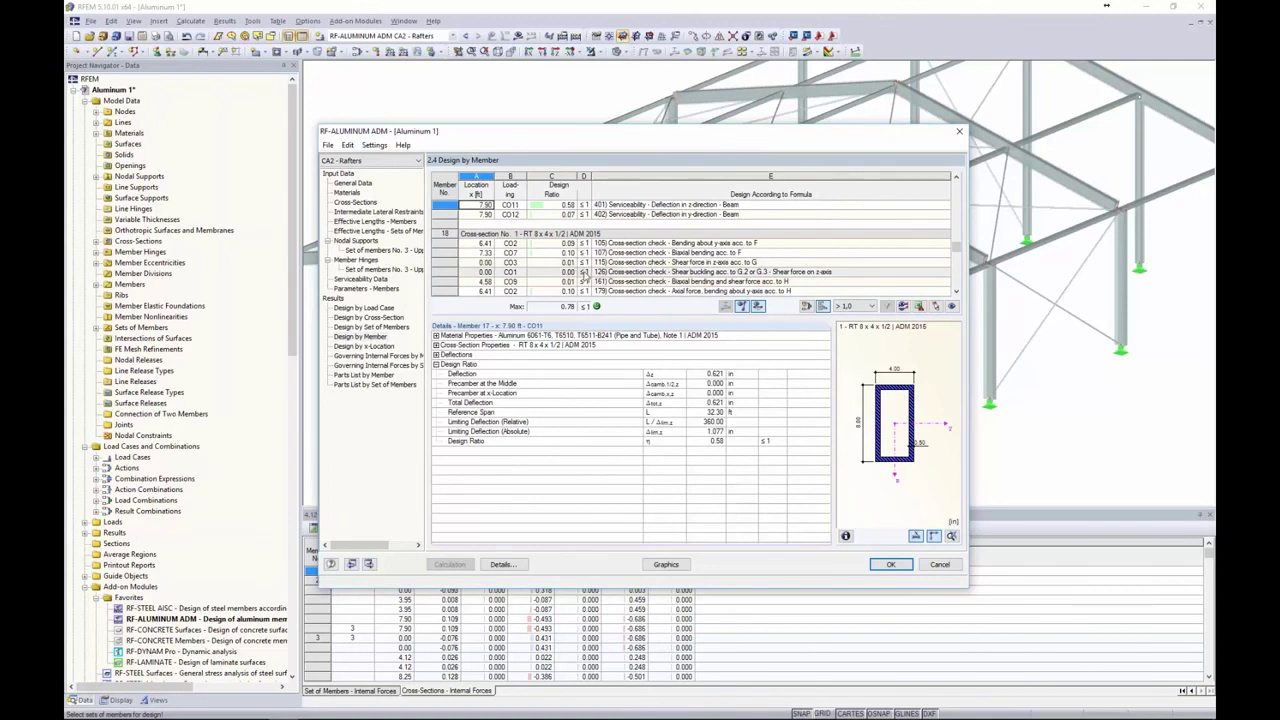
# - Show the rafter design ratio diagrams on the model, first for the ultimate limit state and then for serviceability deformations
pyautogui.click(656, 566)
pyautogui.scroll(-2, 570, 295)
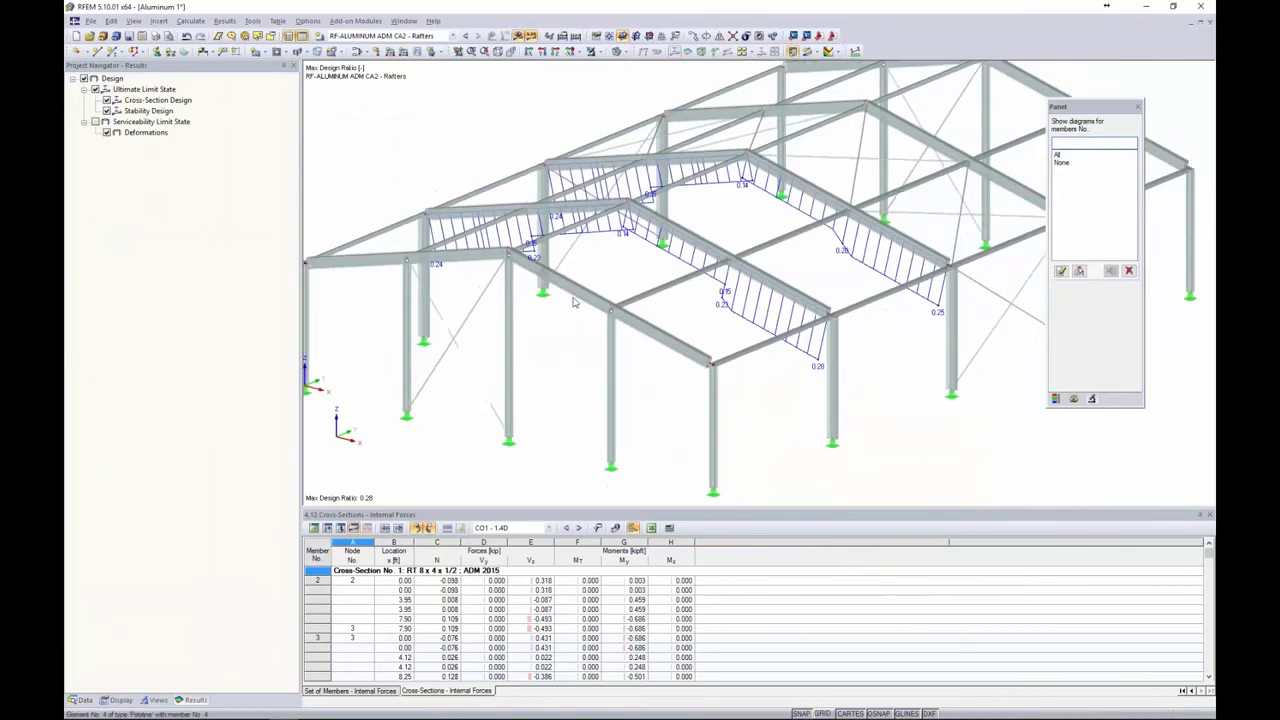
pyautogui.scroll(2, 600, 314)
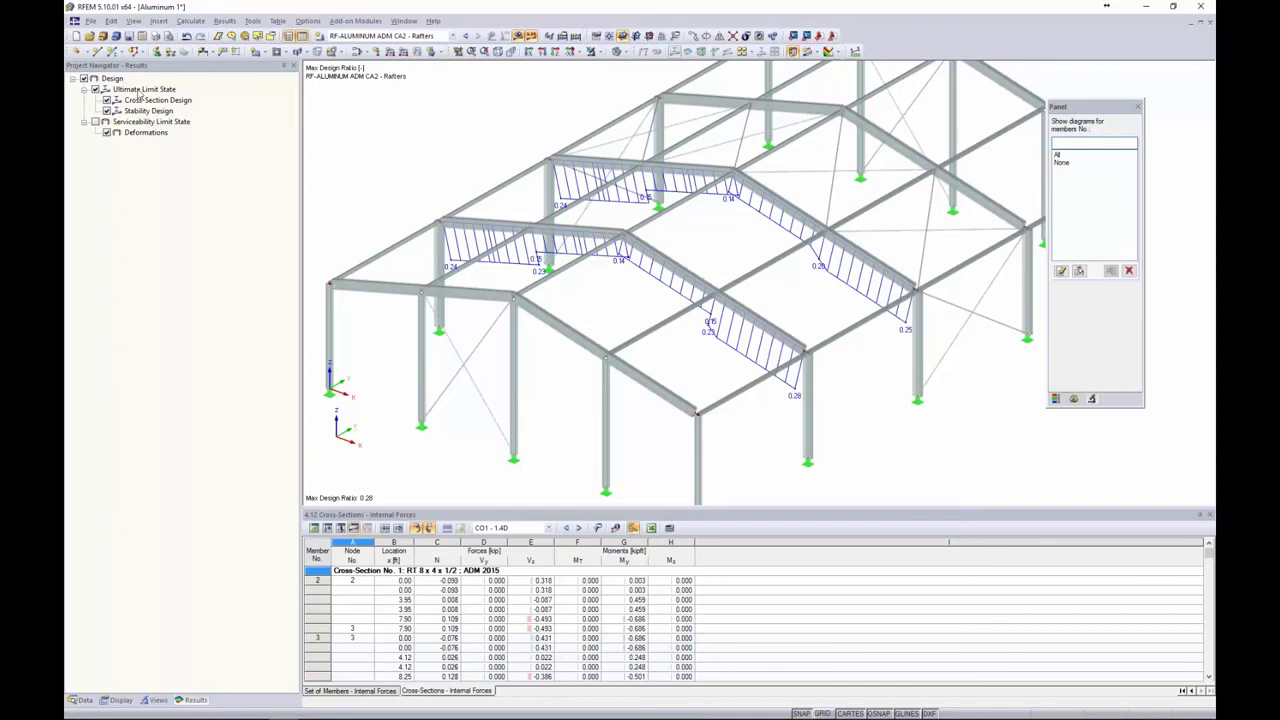
pyautogui.scroll(1, 652, 277)
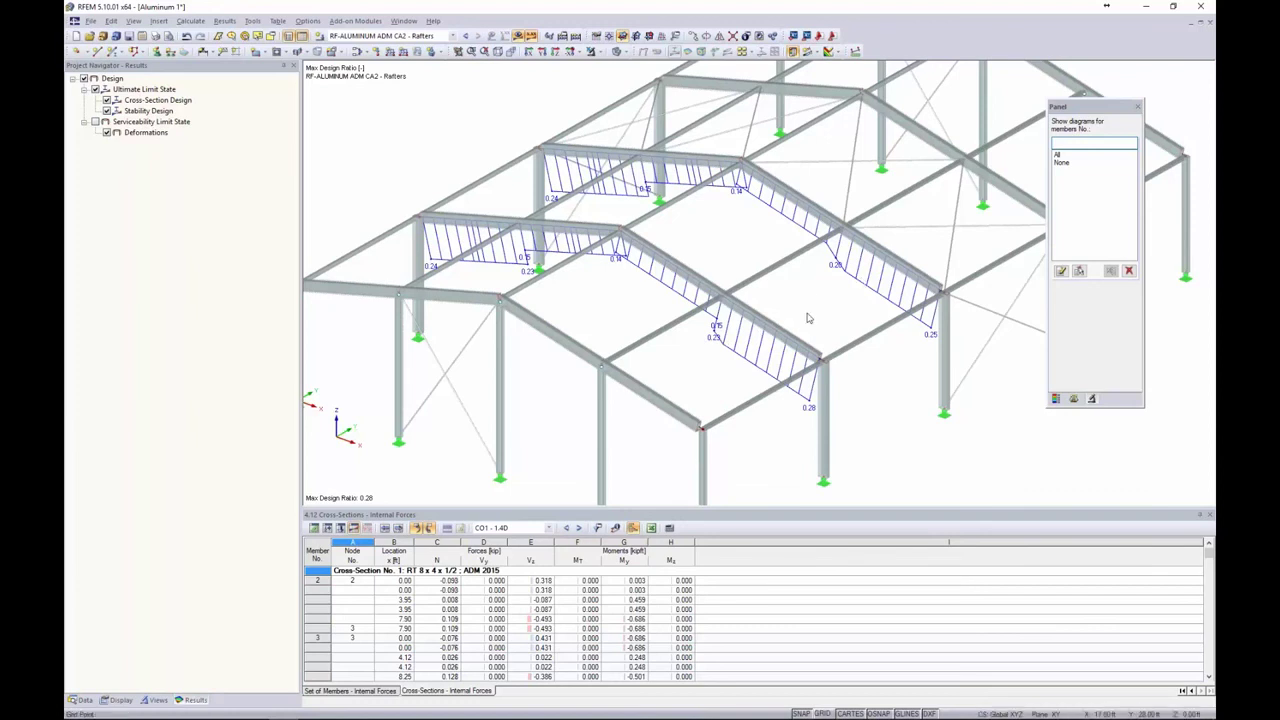
pyautogui.click(95, 121)
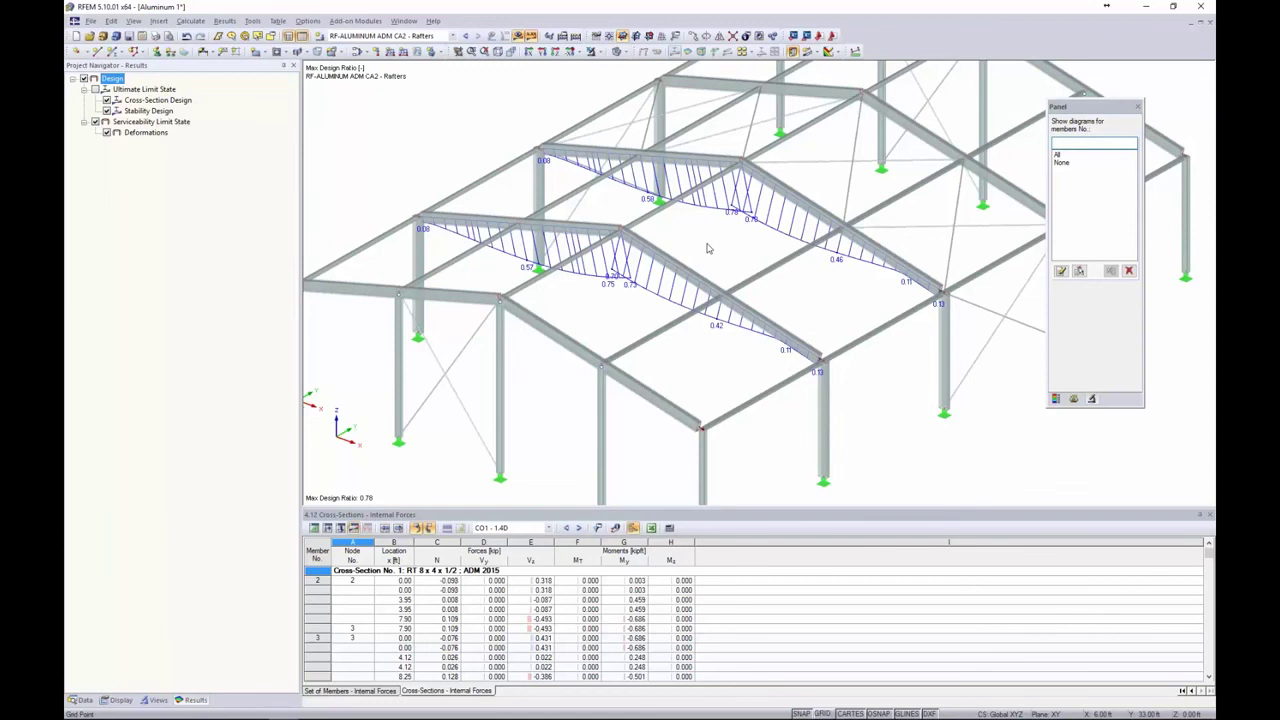
# - Reopen the RF-ALUMINUM ADM Rafters case and check the optimization choices for cross-section RT 8 x 4 x 1/2
pyautogui.click(358, 21)
pyautogui.click(362, 36)
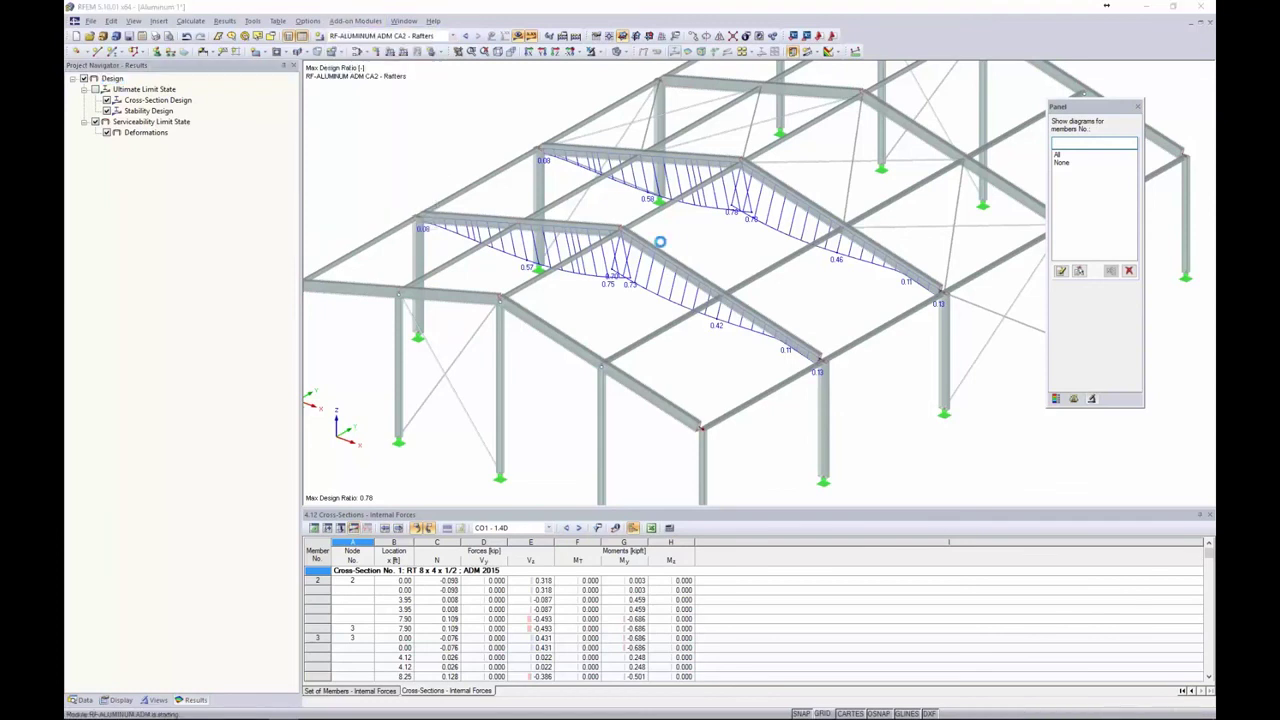
pyautogui.click(352, 206)
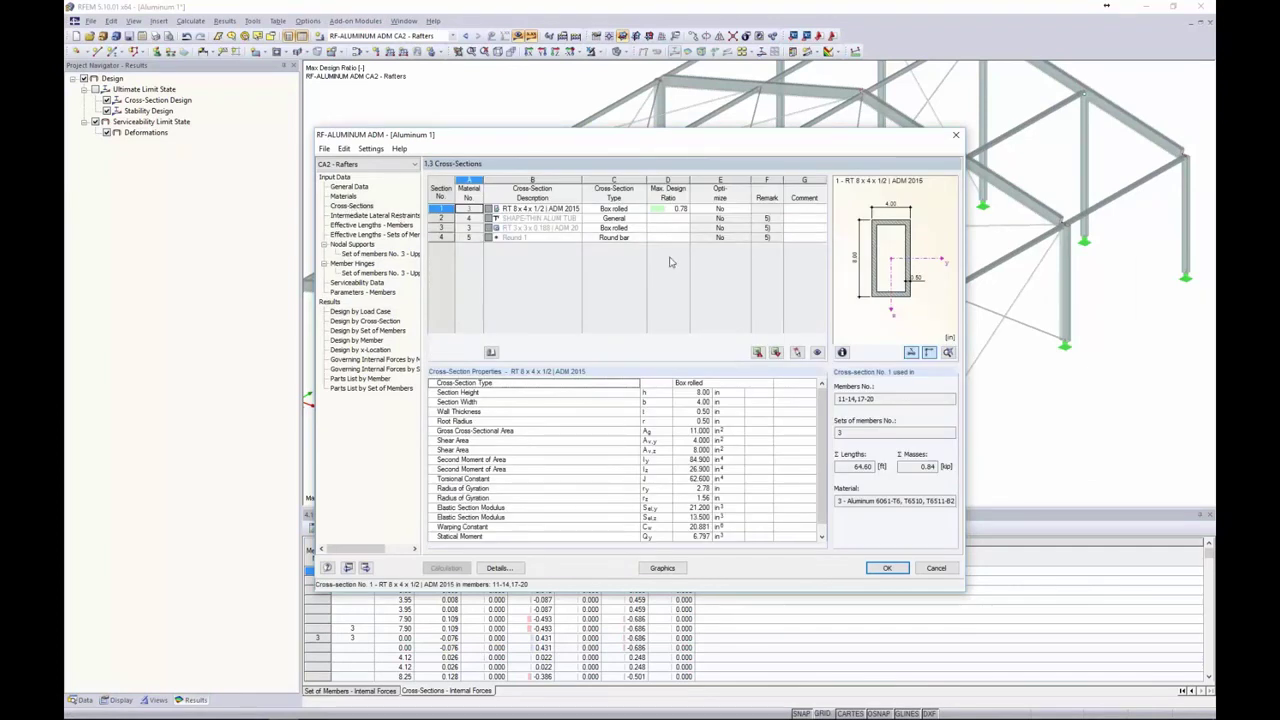
pyautogui.click(718, 209)
pyautogui.click(746, 210)
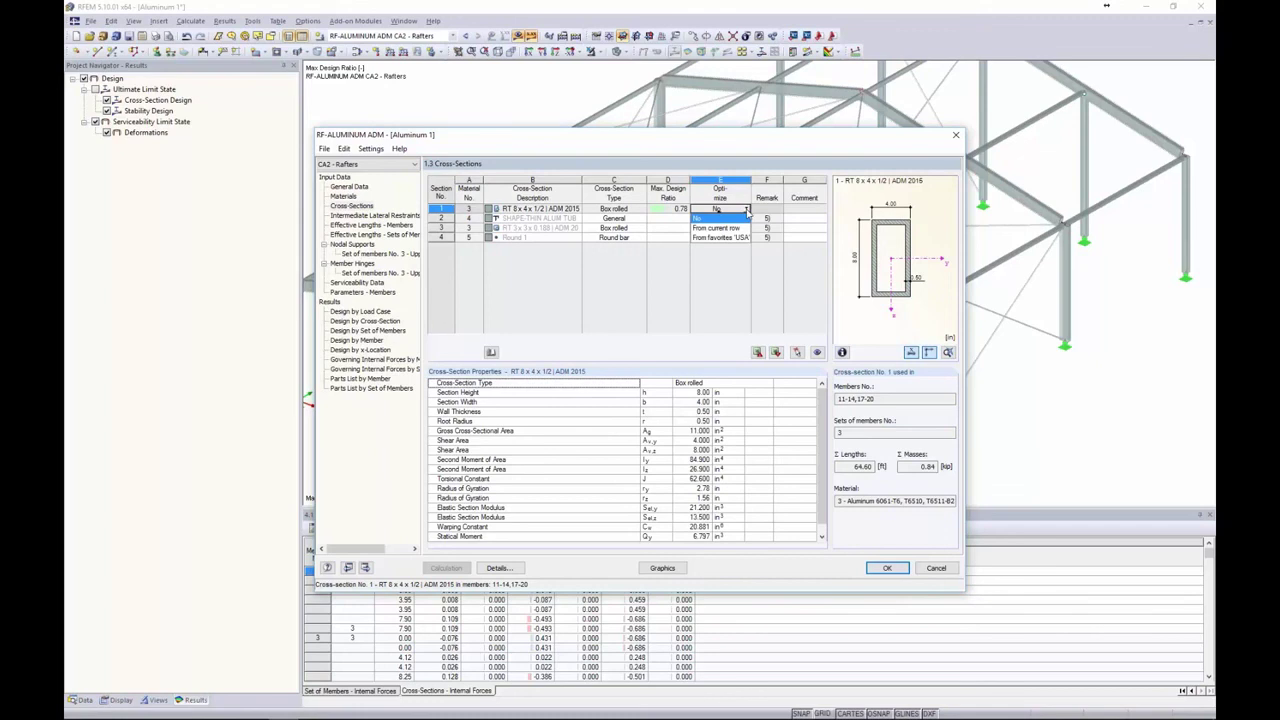
pyautogui.click(675, 213)
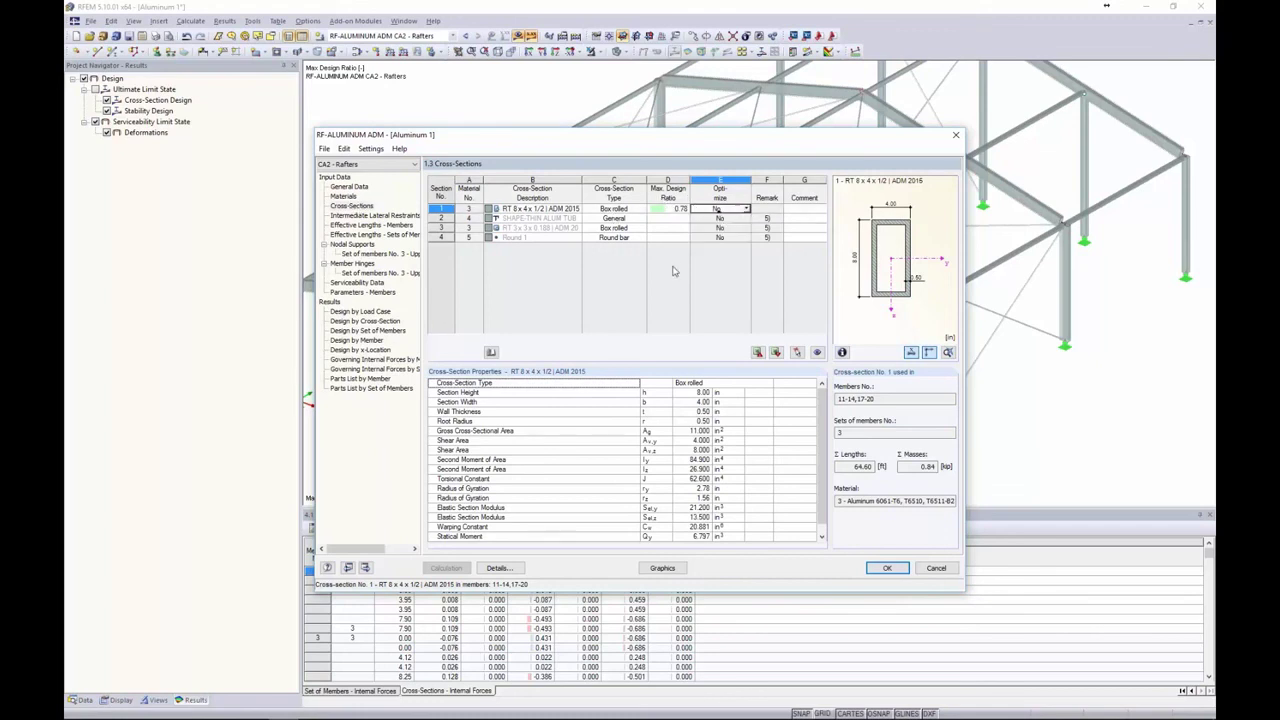
# - Try optimizing cross-section RT 8 x 4 x 1/2 from the current row in the CA1 Columns & Braces case, then discard the change
pyautogui.click(356, 168)
pyautogui.click(352, 176)
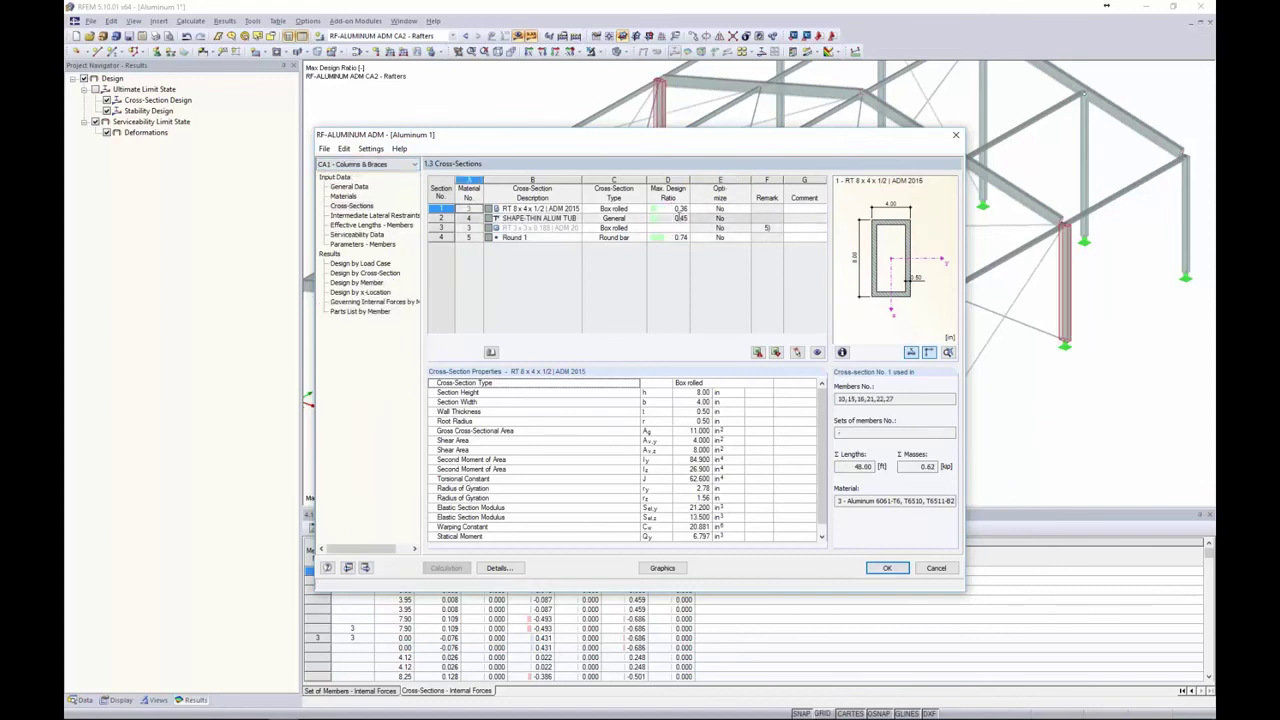
pyautogui.click(728, 208)
pyautogui.click(745, 208)
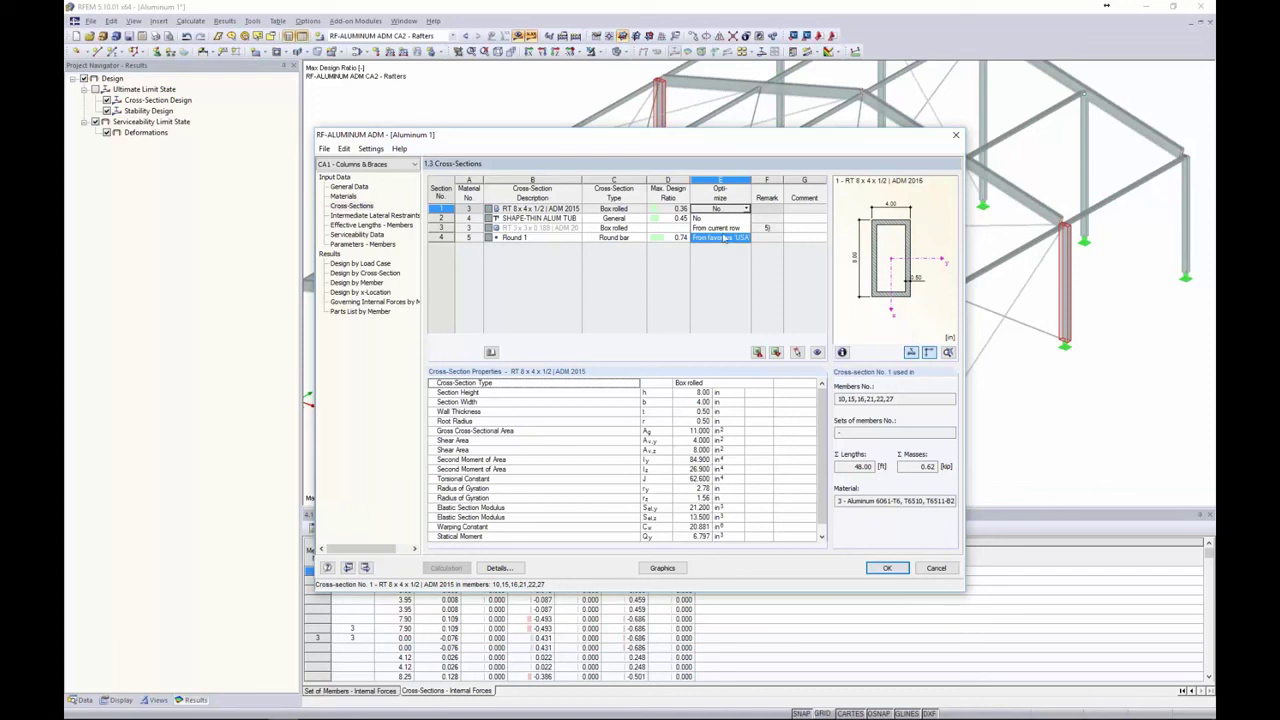
pyautogui.click(718, 228)
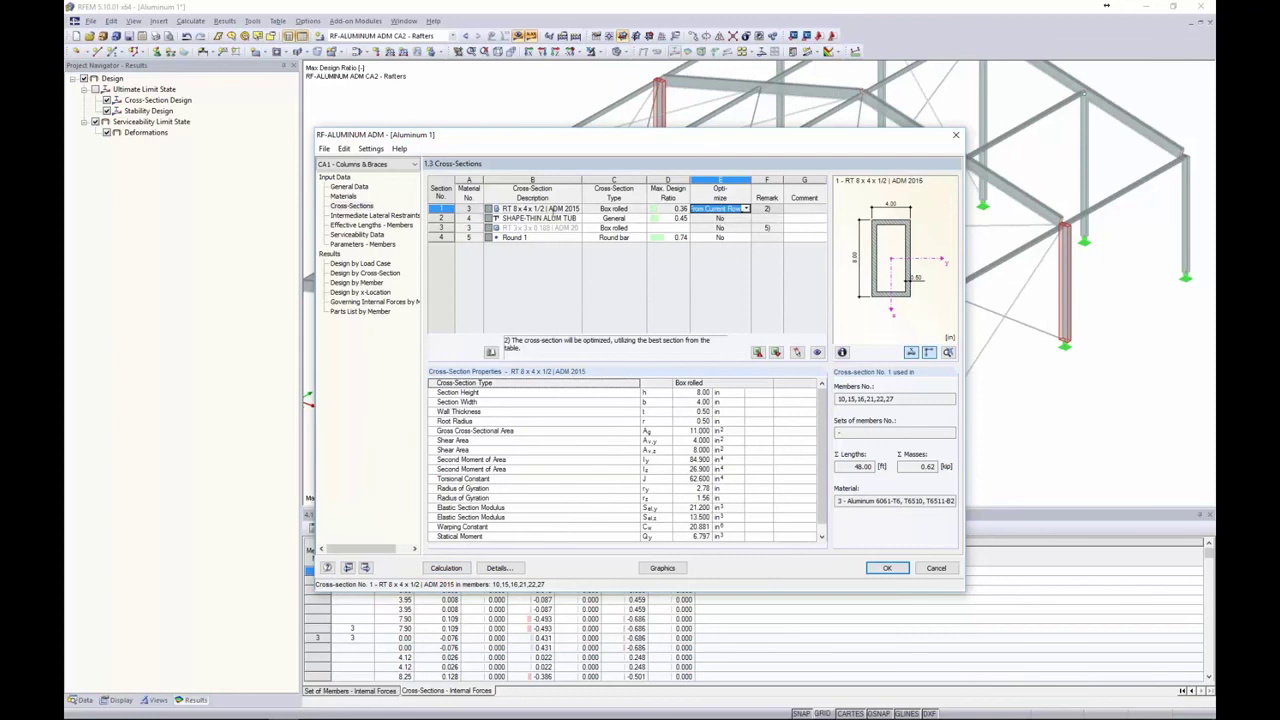
pyautogui.rightClick(527, 208)
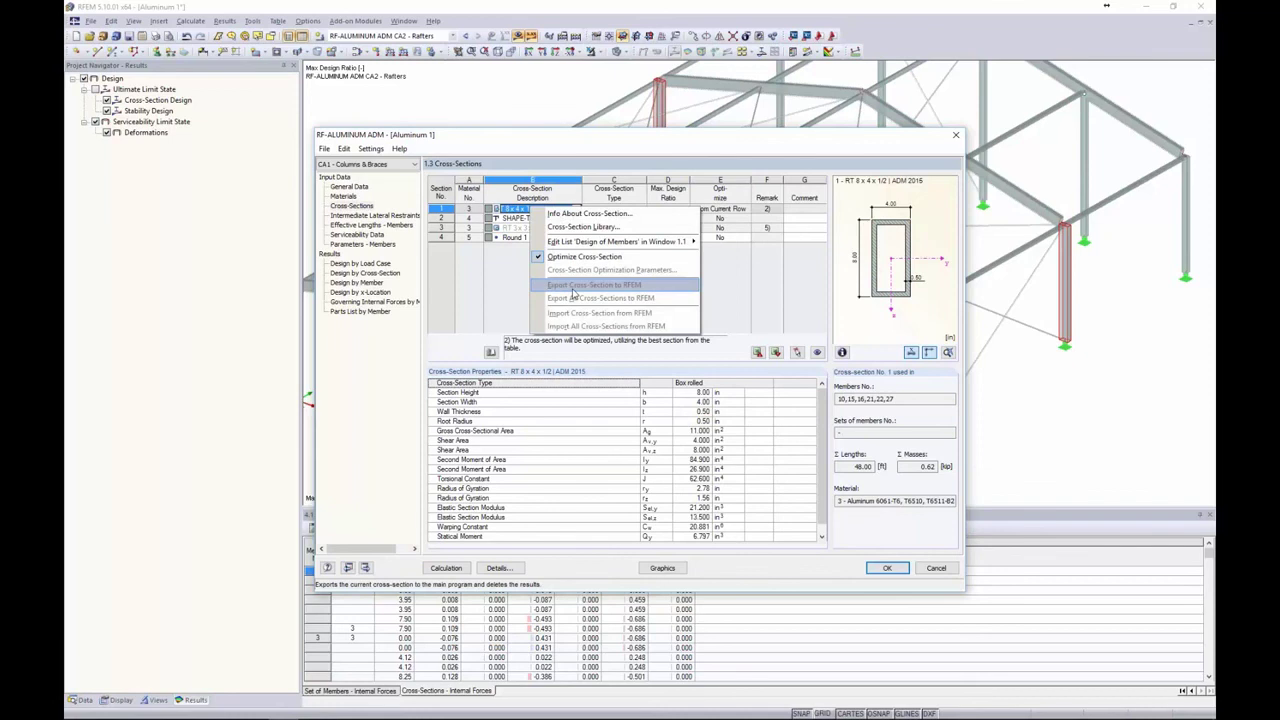
pyautogui.click(724, 290)
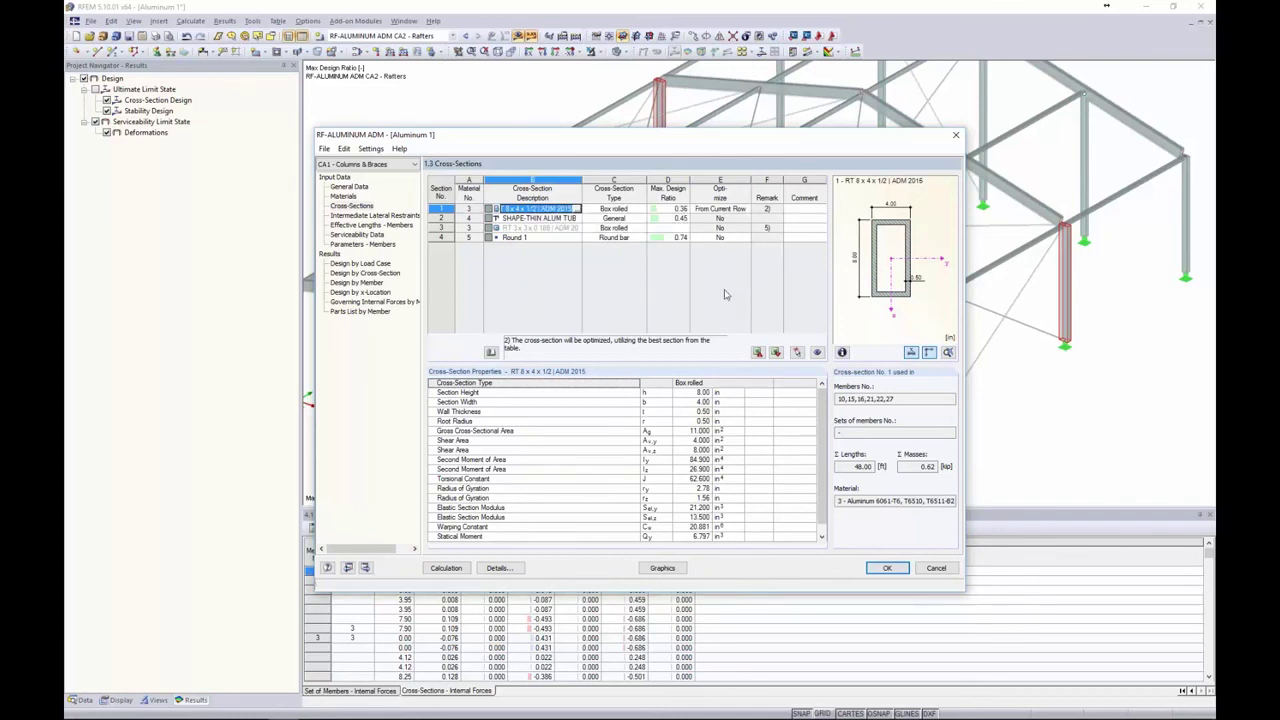
pyautogui.click(936, 569)
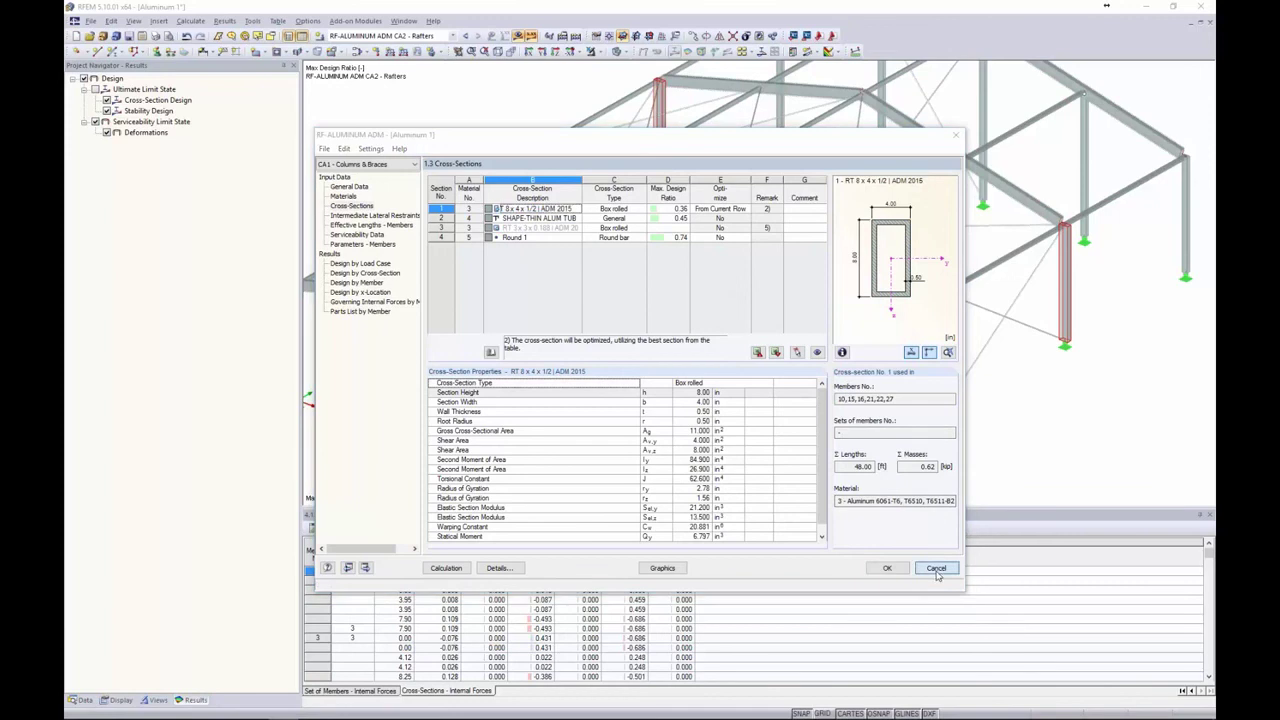
pyautogui.click(621, 377)
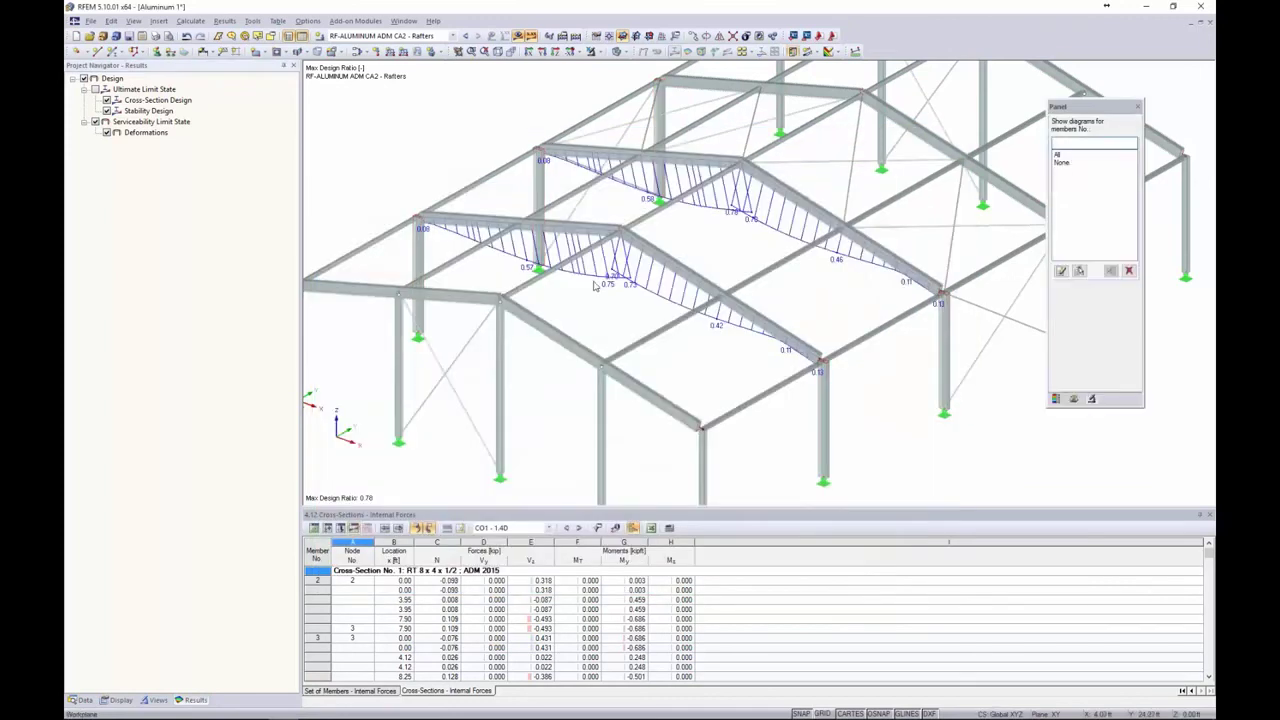
pyautogui.hotkey('alt', 'Tab')
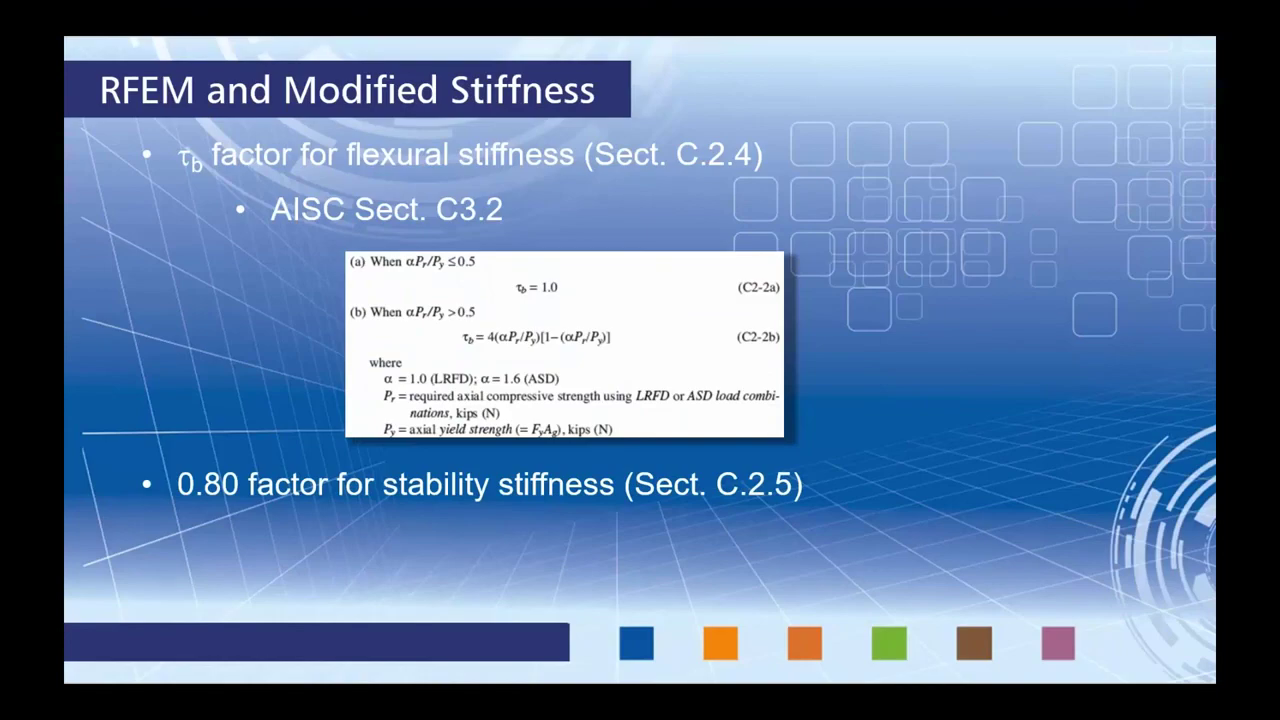
pyautogui.press('Right')
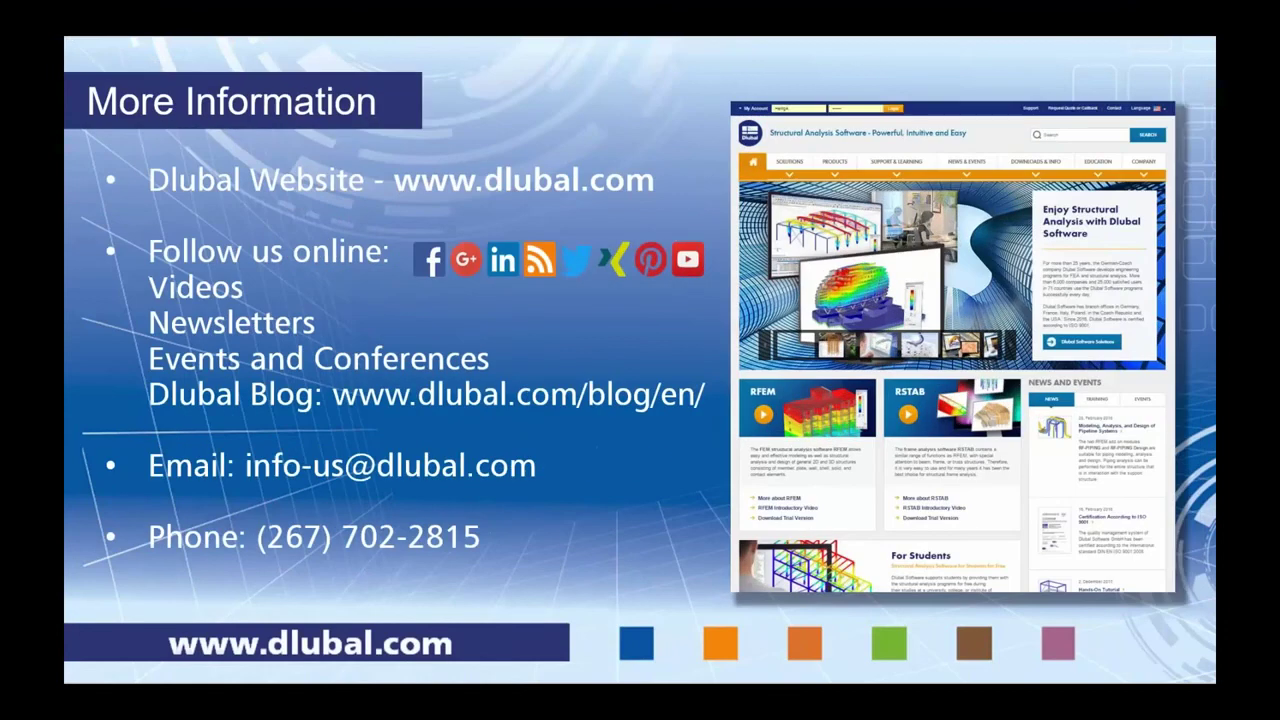